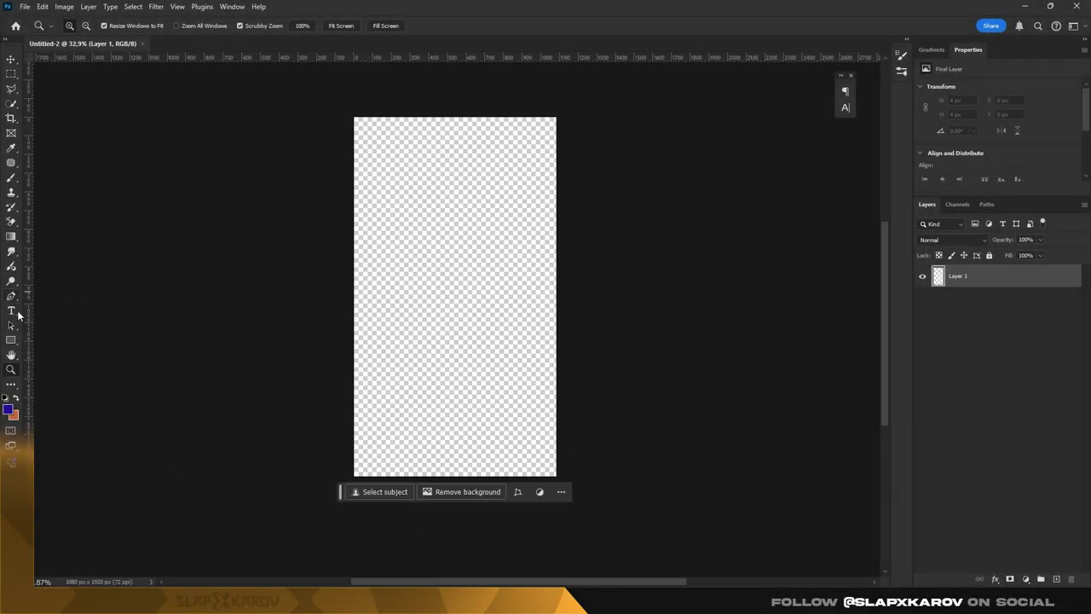
- Draw a centred 1080×1080 black square and add a guide along its bottom edge
text(u10)
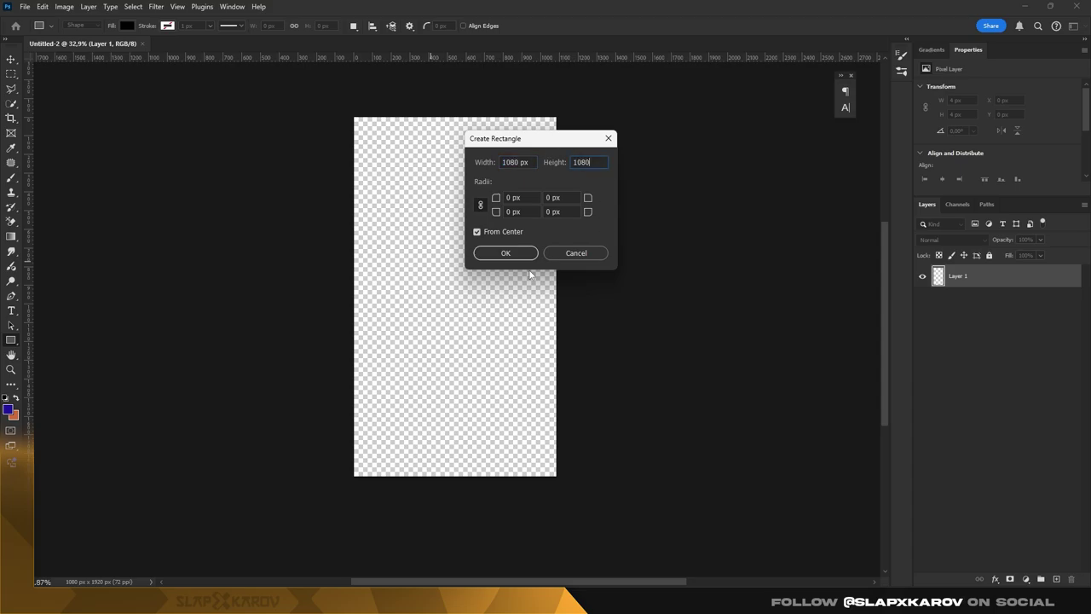
key(Return)
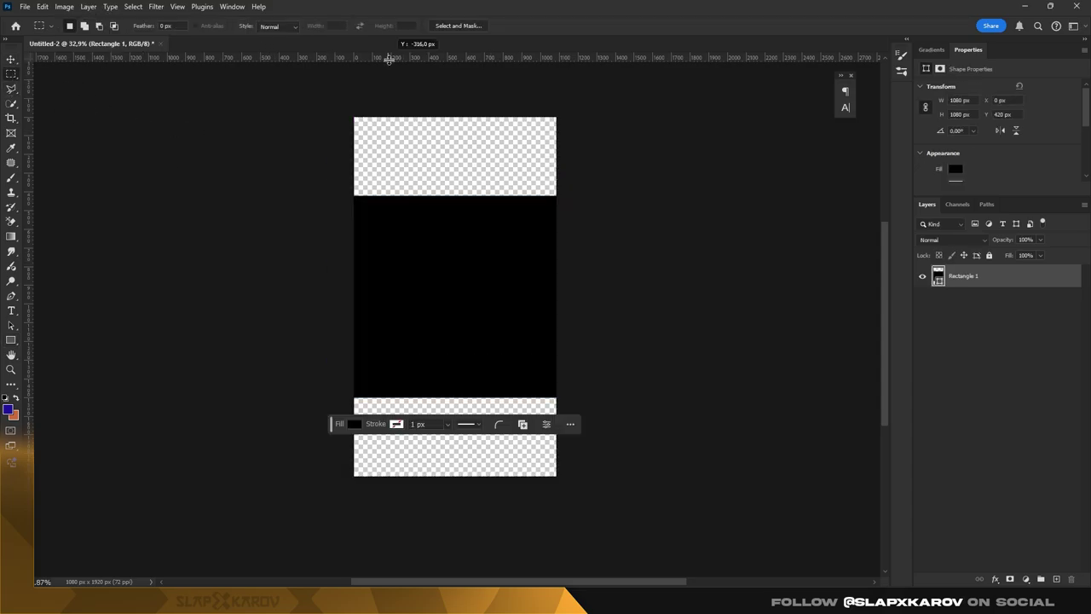
drag(388, 59, 418, 397)
key(ctrl+t)
key(Return)
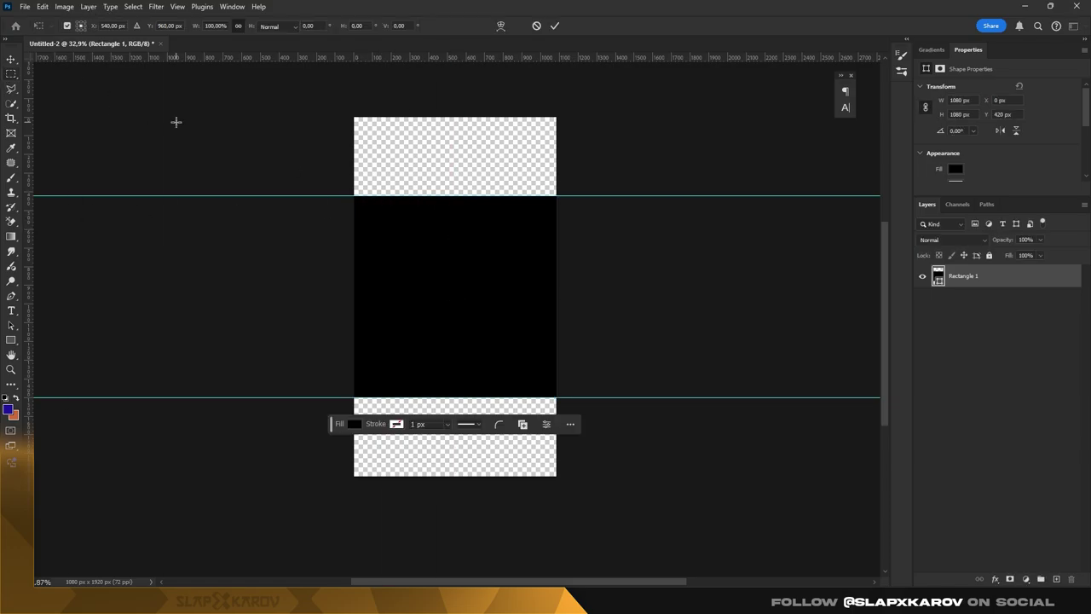
- Duplicate the square and stretch the copy to fill the 1080×1920 canvas
key(ctrl+j)
key(ctrl+t)
drag(455, 196, 455, 117)
key(Return)
- Narrow the full-canvas copy to a 540 px panel covering the right half
key(z)
drag(463, 309, 483, 309)
key(ctrl+t)
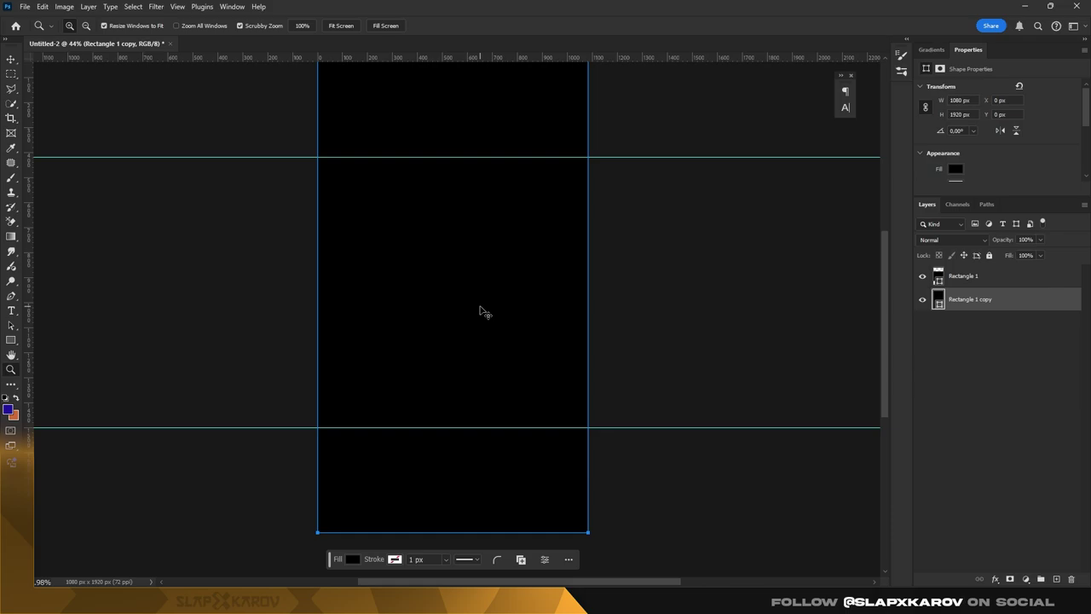
drag(317, 356, 452, 355)
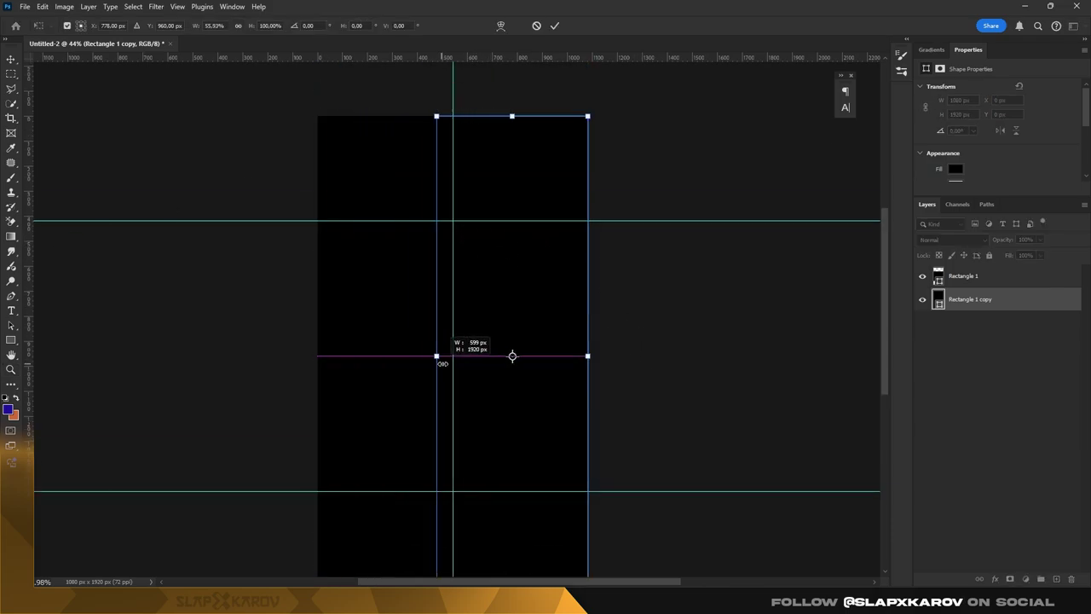
key(Return)
- Fill the panel with light grey #ebeaea and move it above the black square
drag(472, 184, 481, 184)
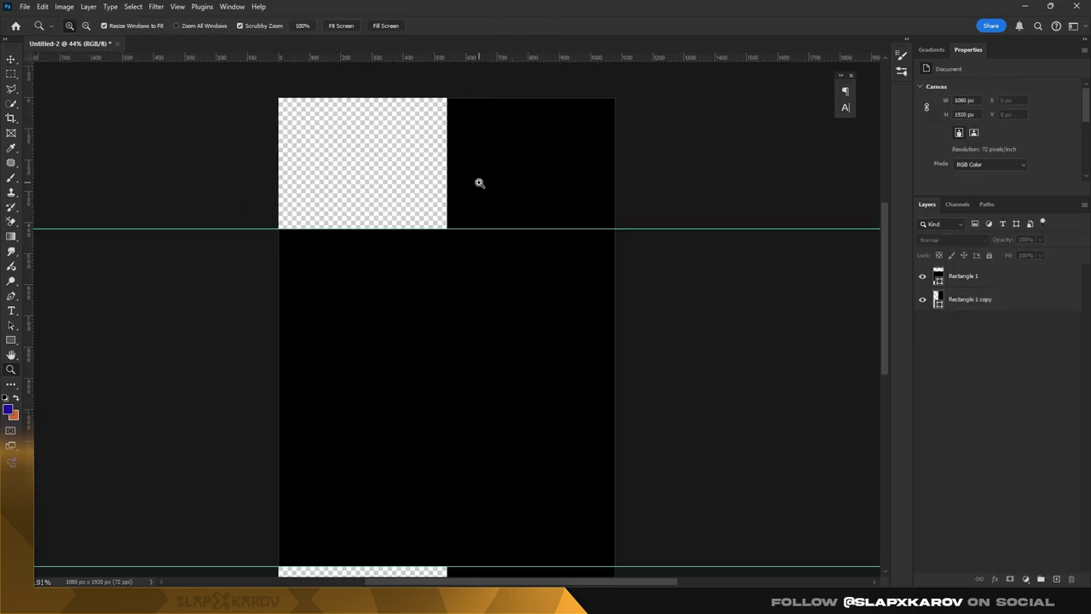
double_click(938, 299)
text(ebeaea)
click(909, 283)
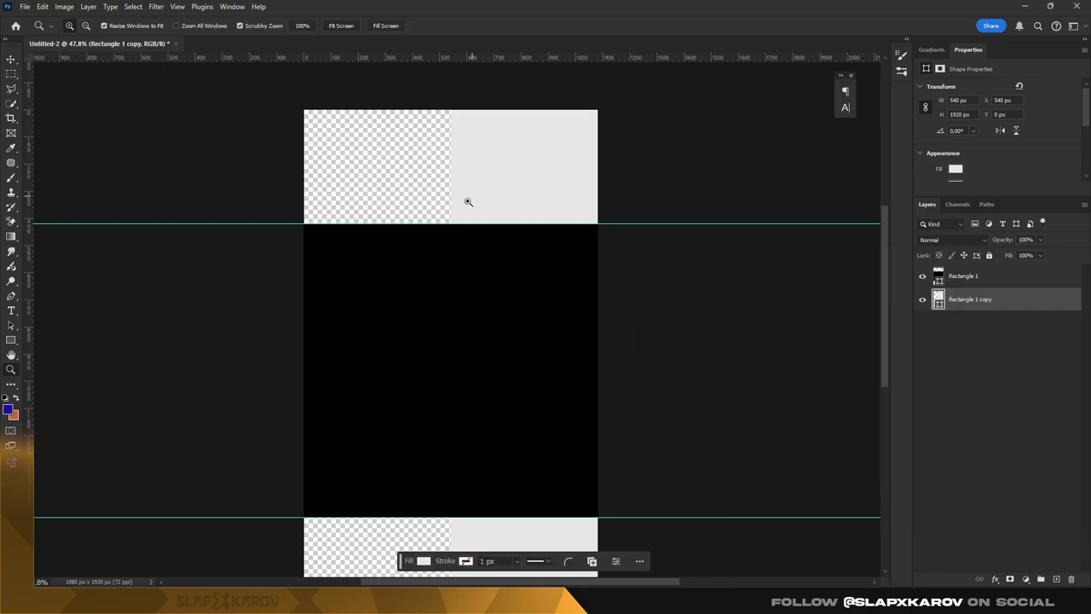
mouse_move(597, 237)
mouse_down()
mouse_move(560, 236)
mouse_move(613, 236)
mouse_up()
drag(964, 275, 964, 308)
drag(437, 237, 375, 213)
mouse_move(394, 278)
mouse_down()
mouse_move(421, 280)
mouse_move(412, 268)
mouse_up()
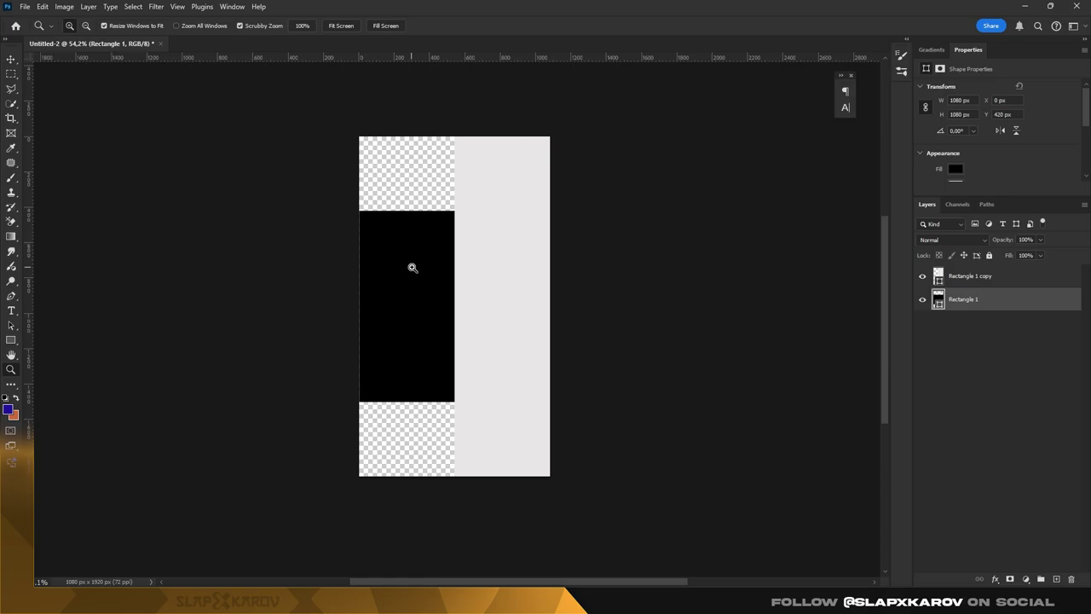
- Draw a square and move it to the canvas's top-left corner
click(997, 283)
key(ctrl+shift+alt+n)
drag(383, 221, 383, 222)
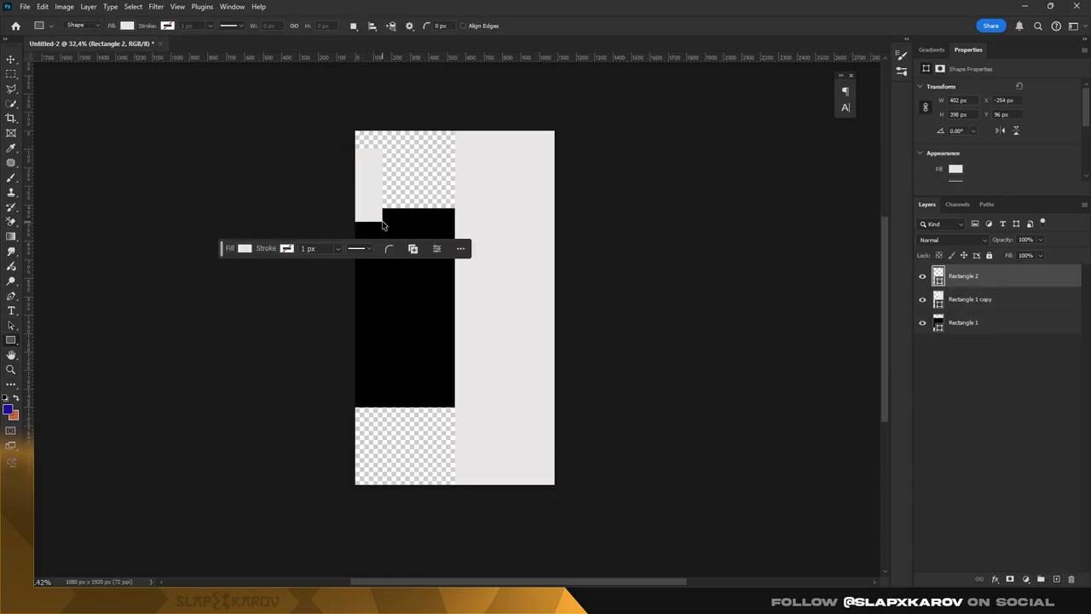
key(ctrl+z)
mouse_move(288, 137)
mouse_down()
mouse_move(370, 214)
mouse_move(359, 207)
mouse_up()
key(v)
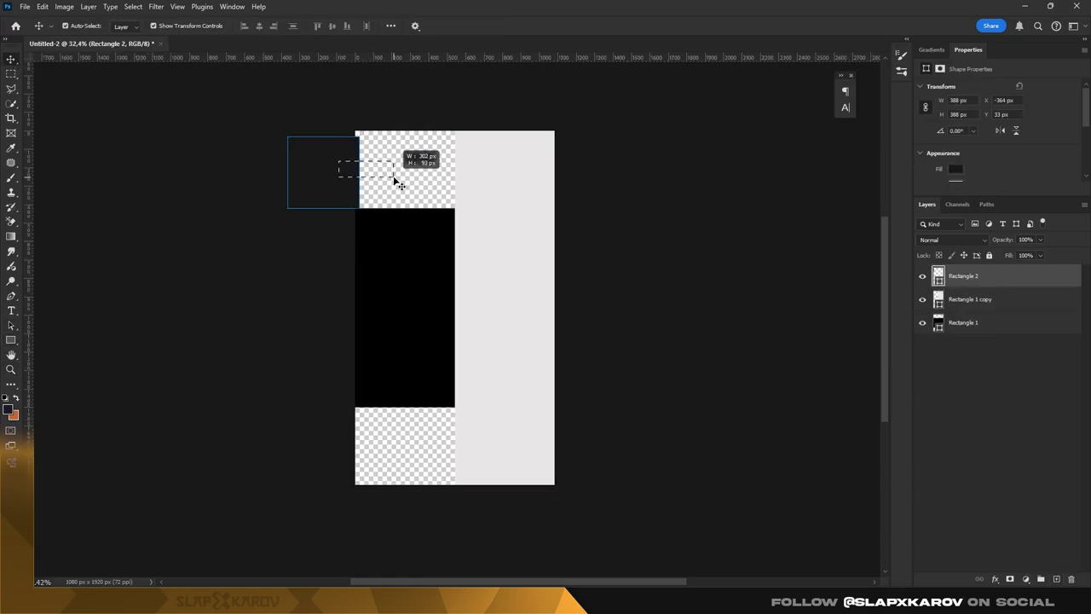
drag(318, 155, 386, 196)
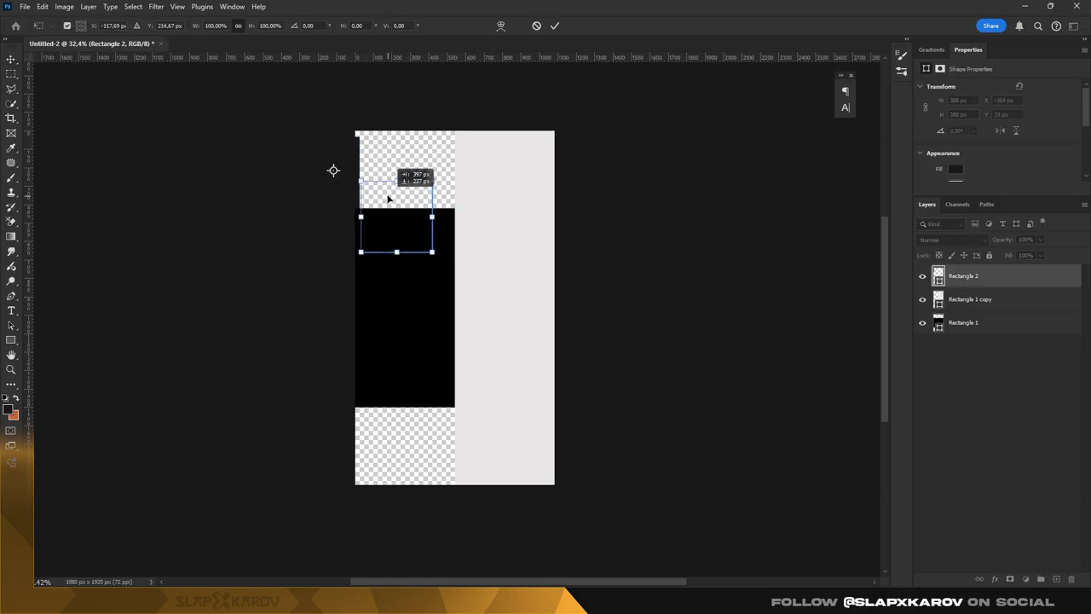
key(Return)
- Skew the square's corners into a slanted block
key(z)
drag(427, 165, 408, 124)
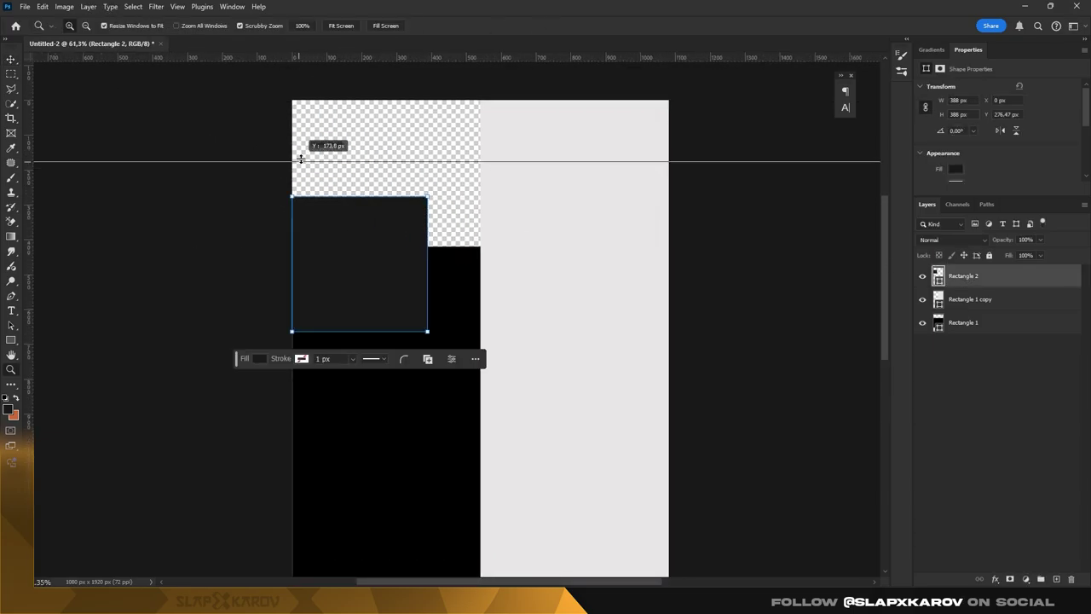
mouse_move(300, 158)
mouse_down()
mouse_move(388, 135)
mouse_move(374, 188)
mouse_up()
key(v)
key(ctrl+t)
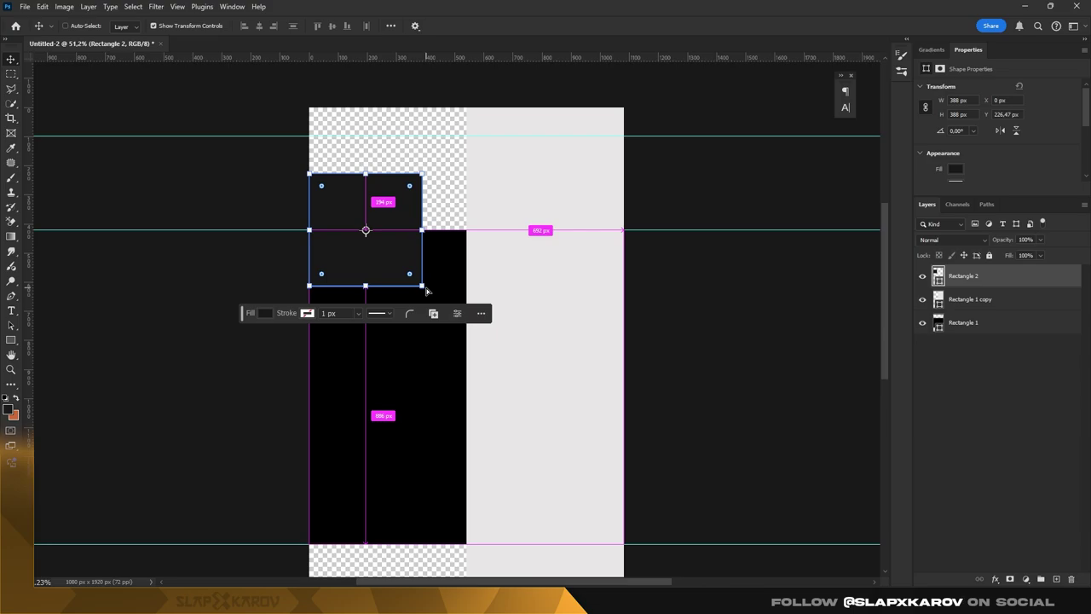
drag(421, 287, 439, 296)
mouse_move(421, 174)
mouse_down()
mouse_move(419, 187)
mouse_move(420, 169)
mouse_up()
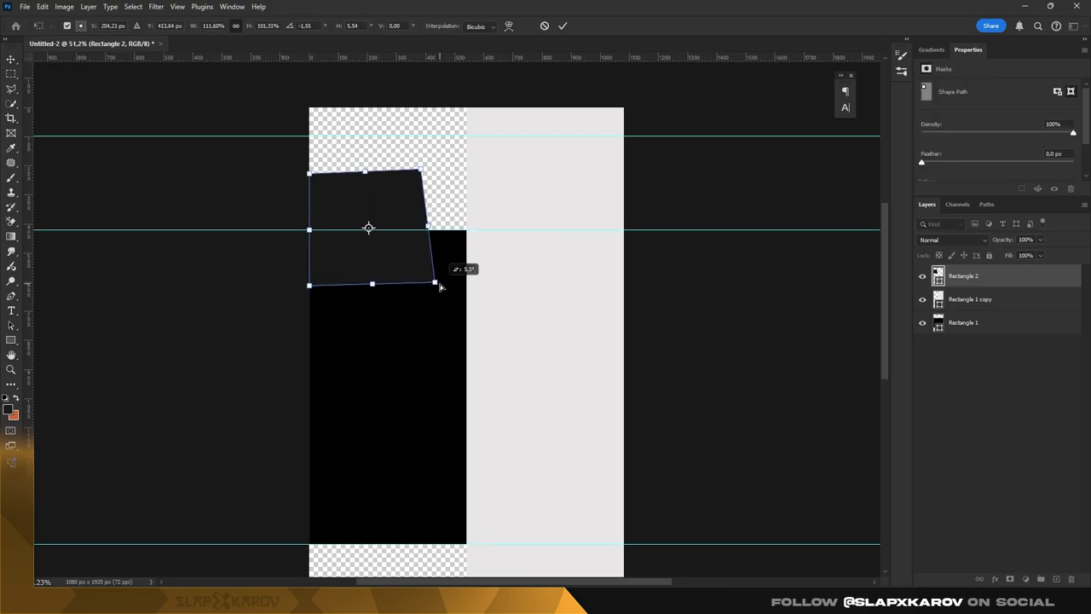
key(Return)
- Fill the slanted block red and drag a copy below it
scroll(440, 286, down, 2)
double_click(938, 275)
click(745, 343)
key(Return)
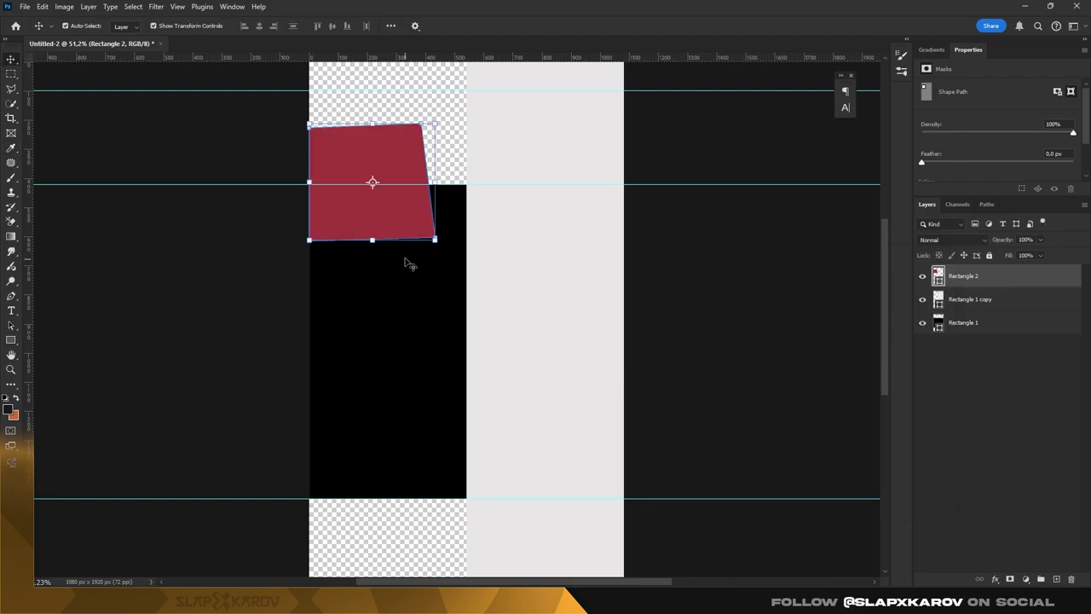
drag(386, 173, 393, 400)
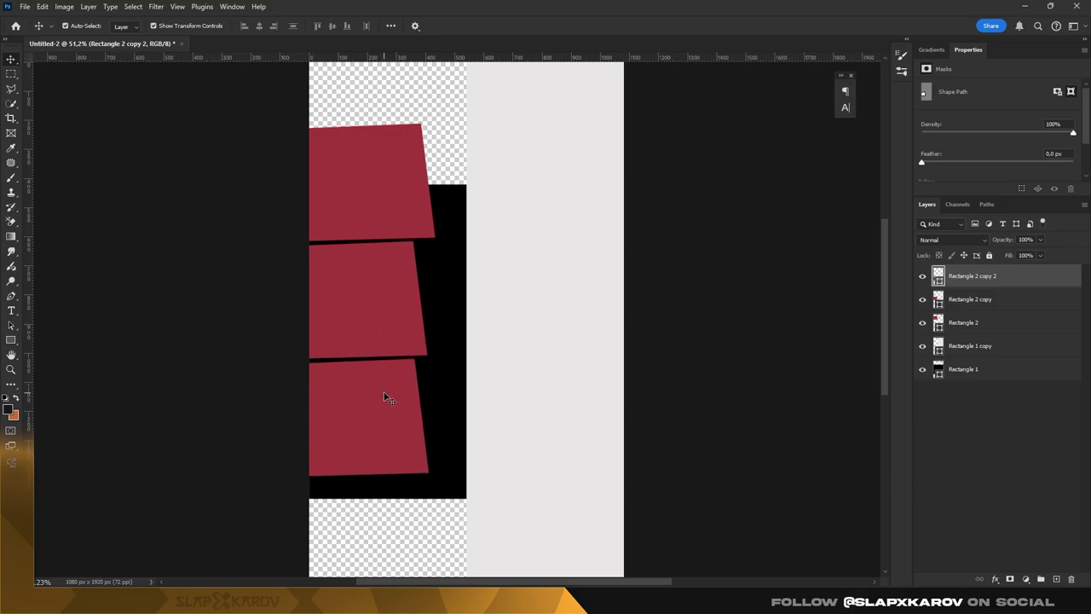
- Align all three red blocks to the canvas's left edge
drag(381, 400, 384, 398)
click(393, 312)
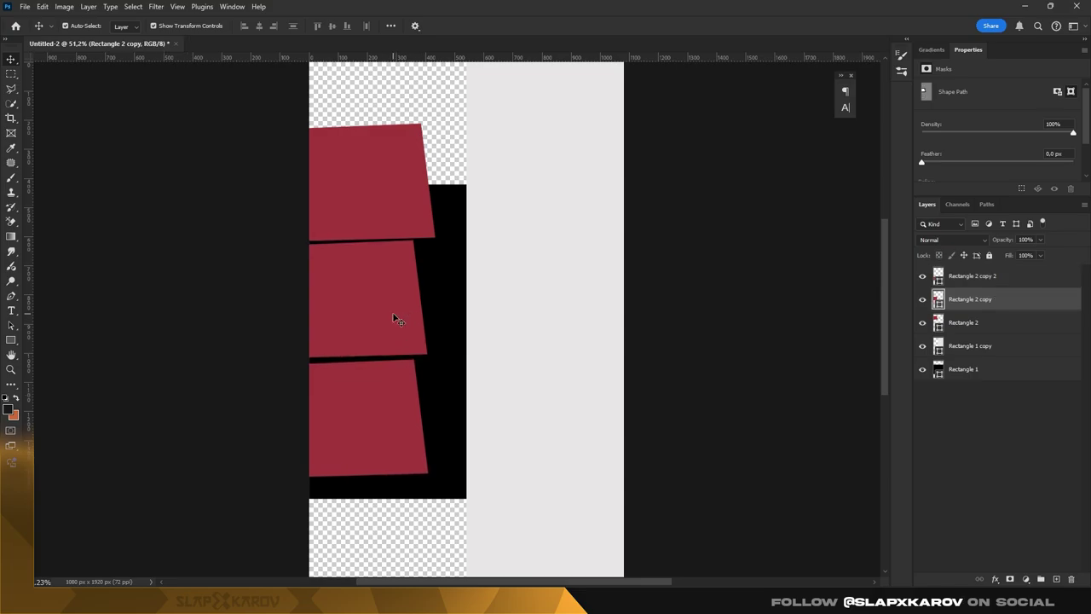
shift+click(964, 322)
ctrl+click(984, 282)
key(ctrl+a)
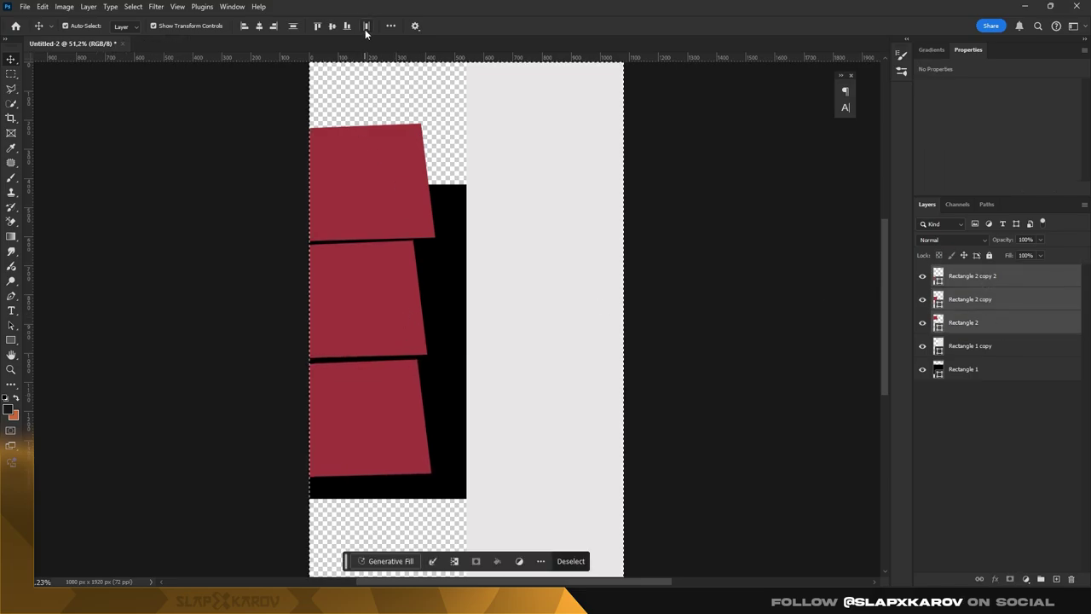
click(293, 26)
key(ctrl+d)
- Select the black Rectangle 1 layer to make another copy
key(z)
alt+click(383, 236)
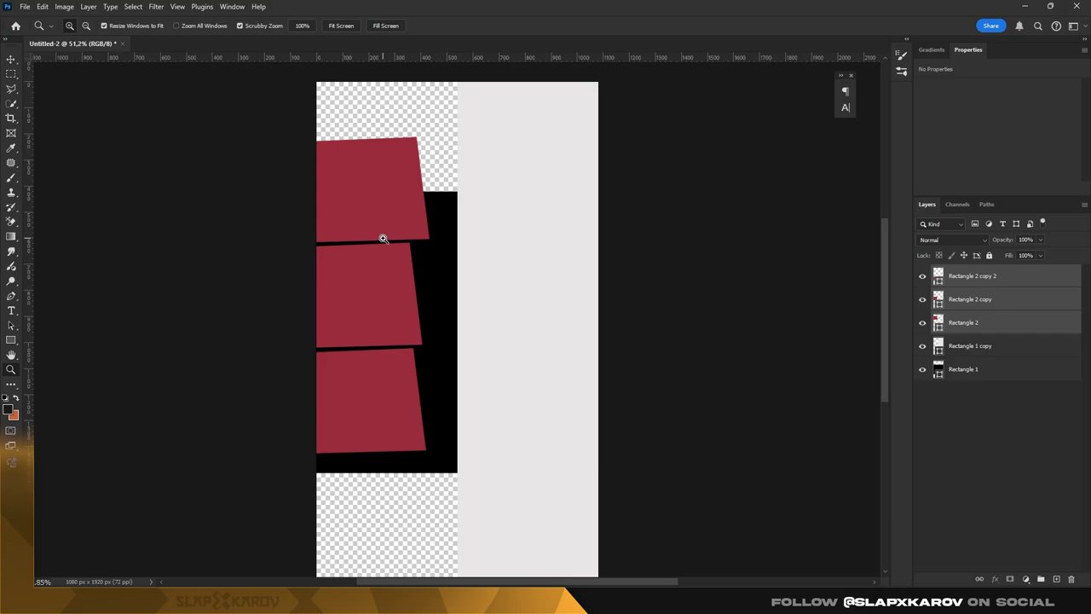
ctrl+click(429, 216)
key(ctrl+t)
- Duplicate the black square and stretch it to the full 1920 px canvas height
key(ctrl+j)
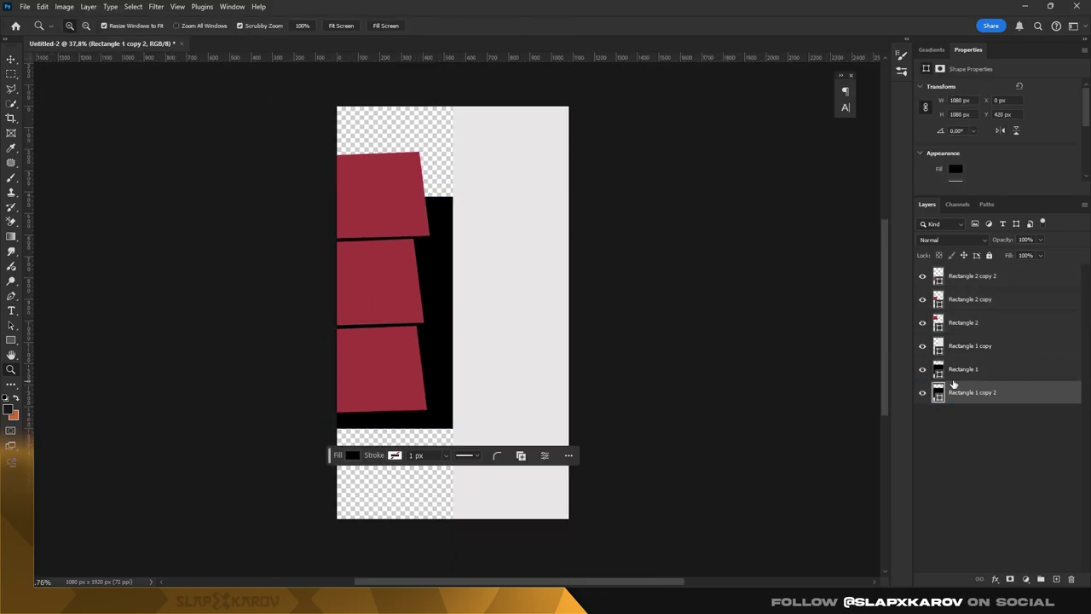
key(ctrl+t)
drag(453, 195, 459, 111)
key(Return)
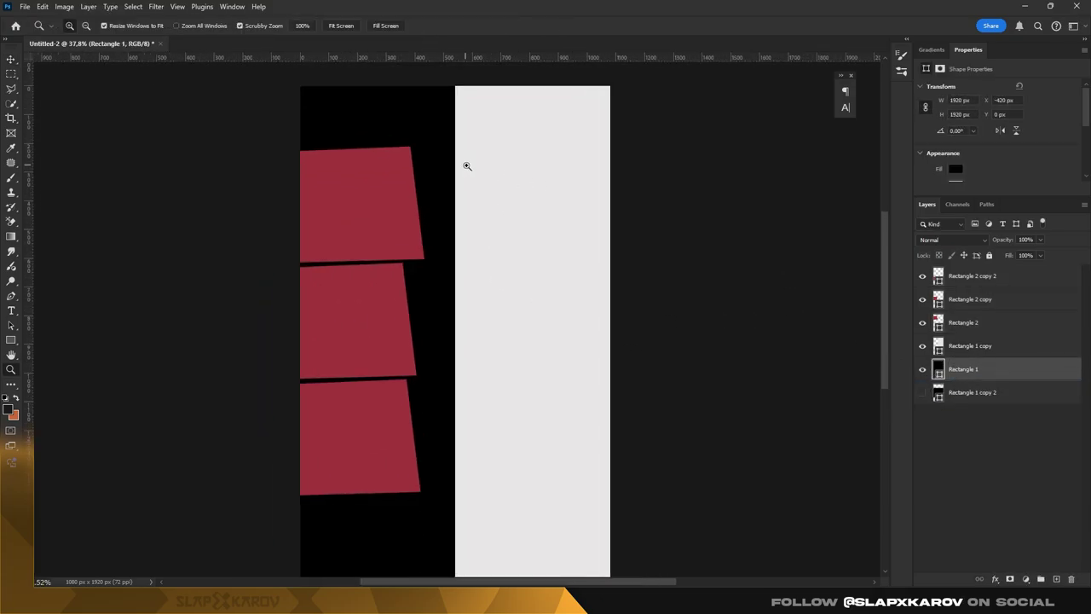
mouse_move(463, 165)
mouse_down()
mouse_move(426, 195)
mouse_move(375, 185)
mouse_up()
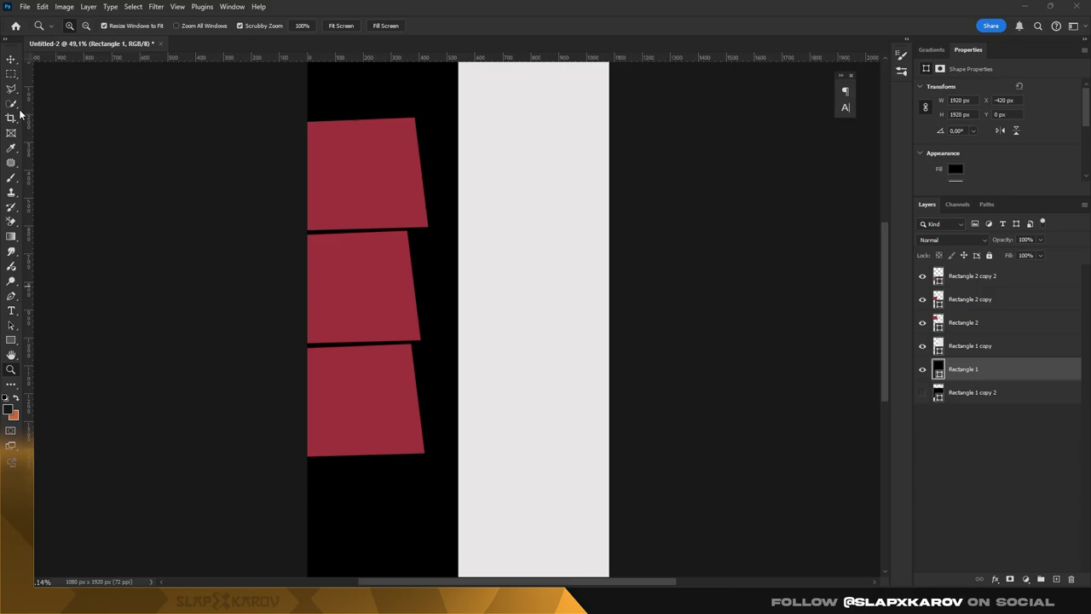
mouse_move(459, 235)
mouse_down()
mouse_move(440, 227)
mouse_move(455, 227)
mouse_up()
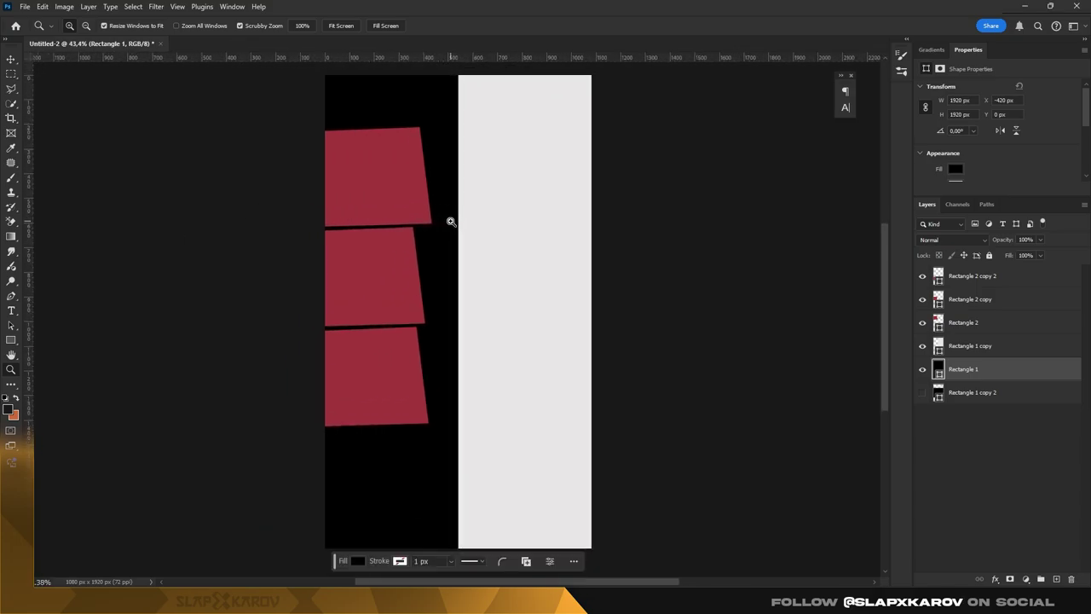
- Nudge the three red blocks slightly lower
click(977, 324)
shift+click(972, 275)
key(ctrl+t)
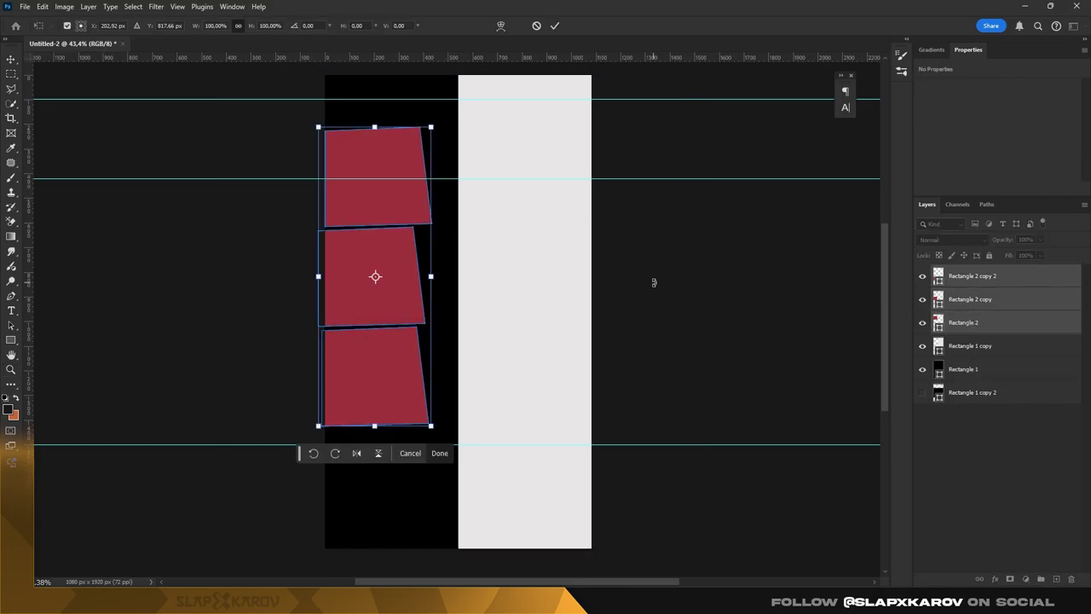
key(shift+Down)
key(shift+Down)
key(shift+Down)
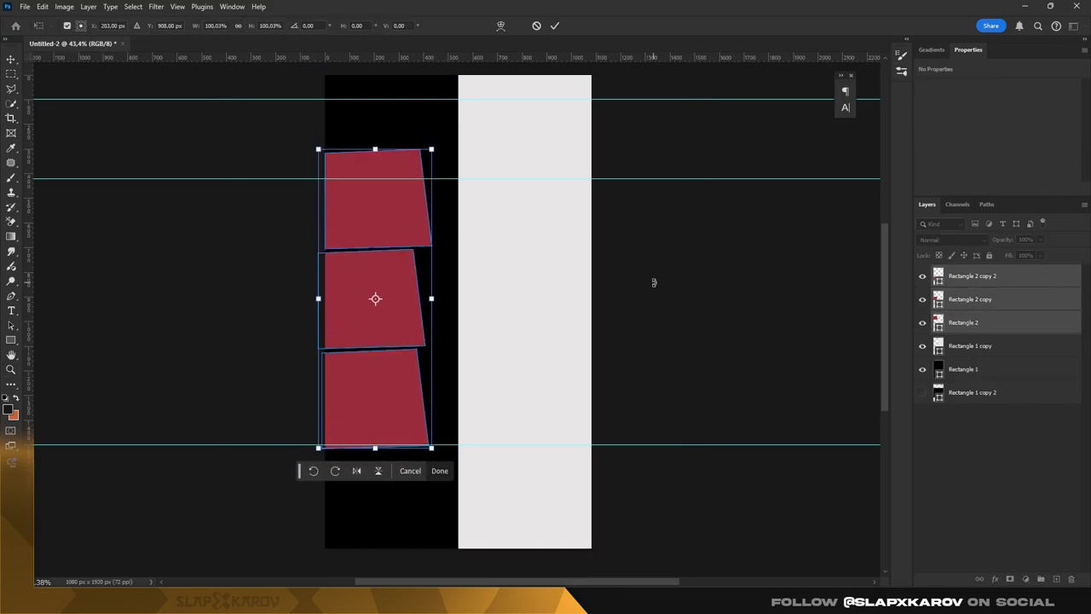
key(shift+Down)
key(shift+Down)
key(shift+Down)
key(shift+Down)
key(shift+Down)
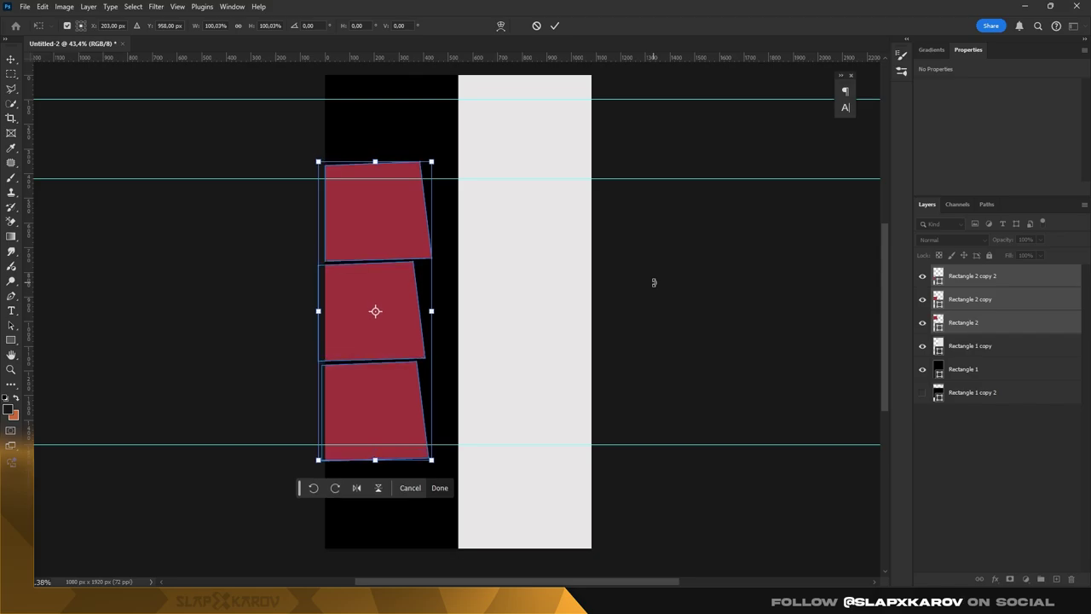
key(shift+Up)
key(Return)
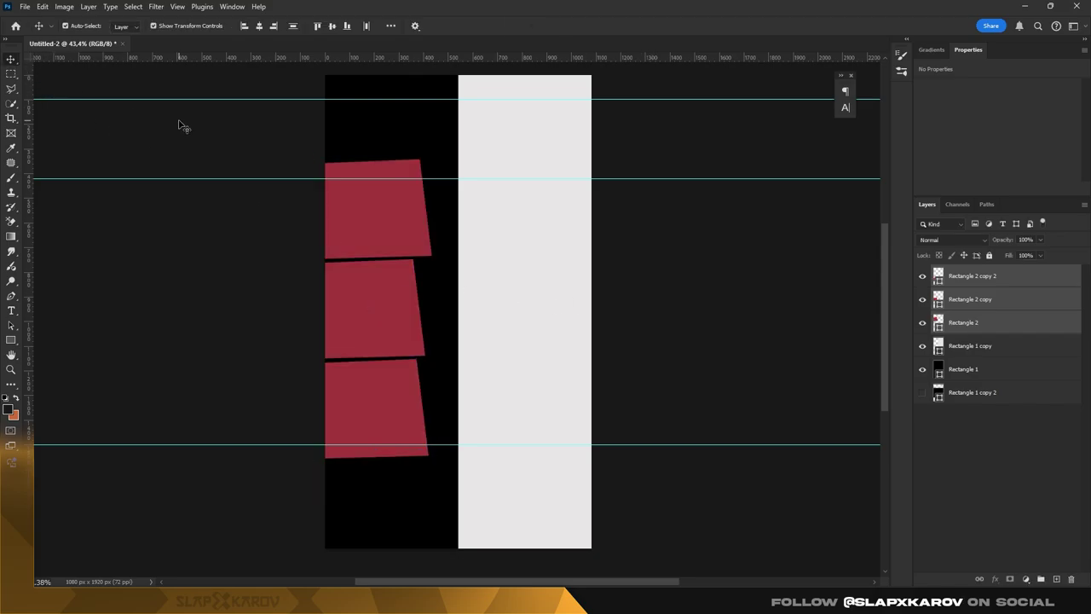
- Hide the guides and widen the grey panel leftward to 674 px from X 406
click(204, 130)
key(ctrl+semicolon)
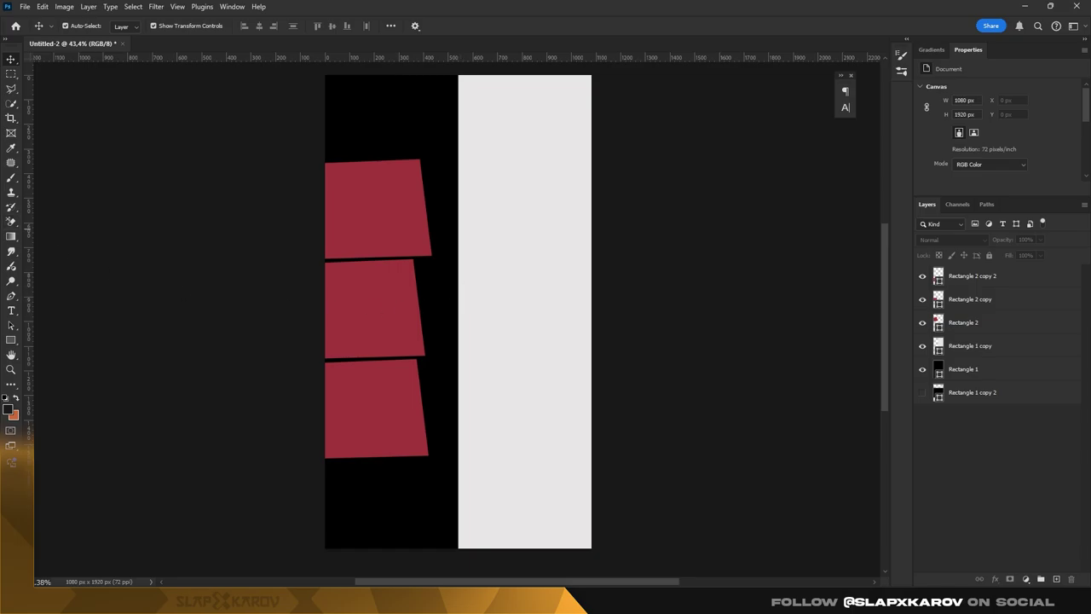
click(563, 324)
key(ctrl+t)
drag(458, 307, 423, 305)
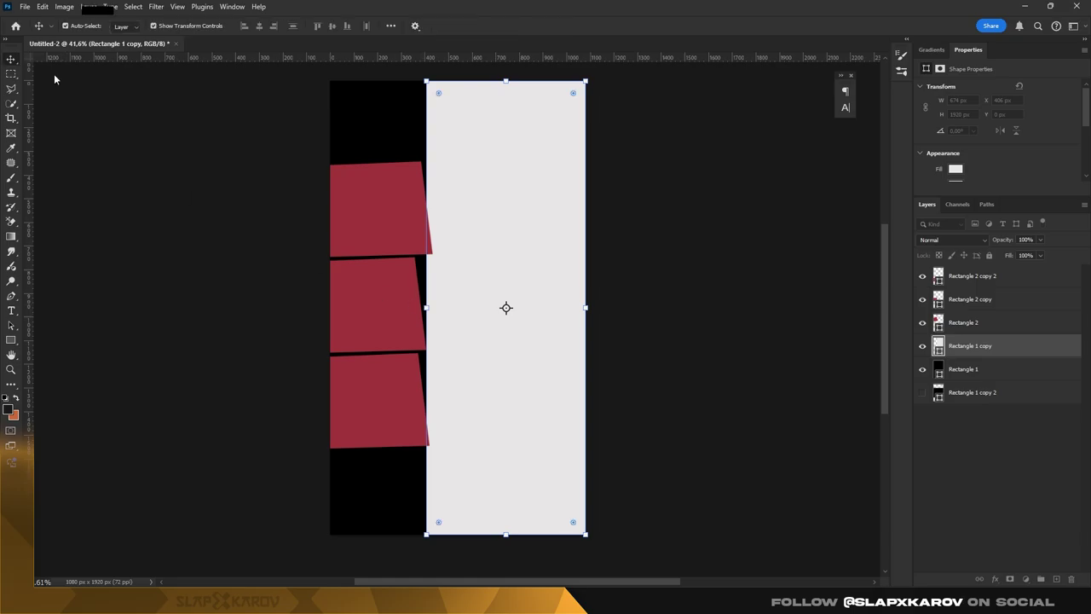
- Open the flag celebration photo and convert its duplicated layer to a smart object
key(Return)
key(z)
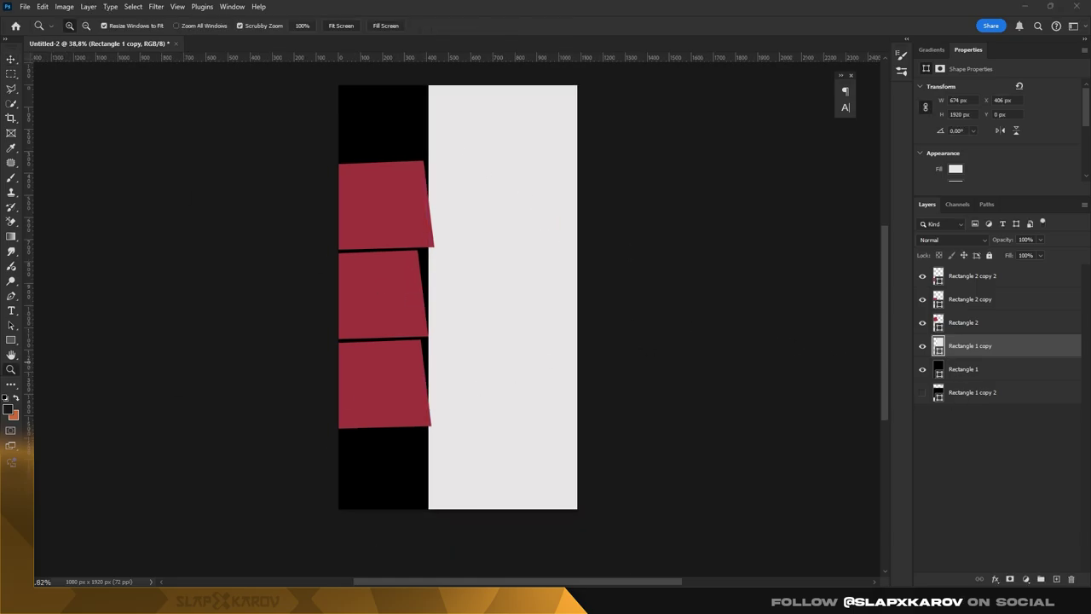
drag(511, 64, 460, 38)
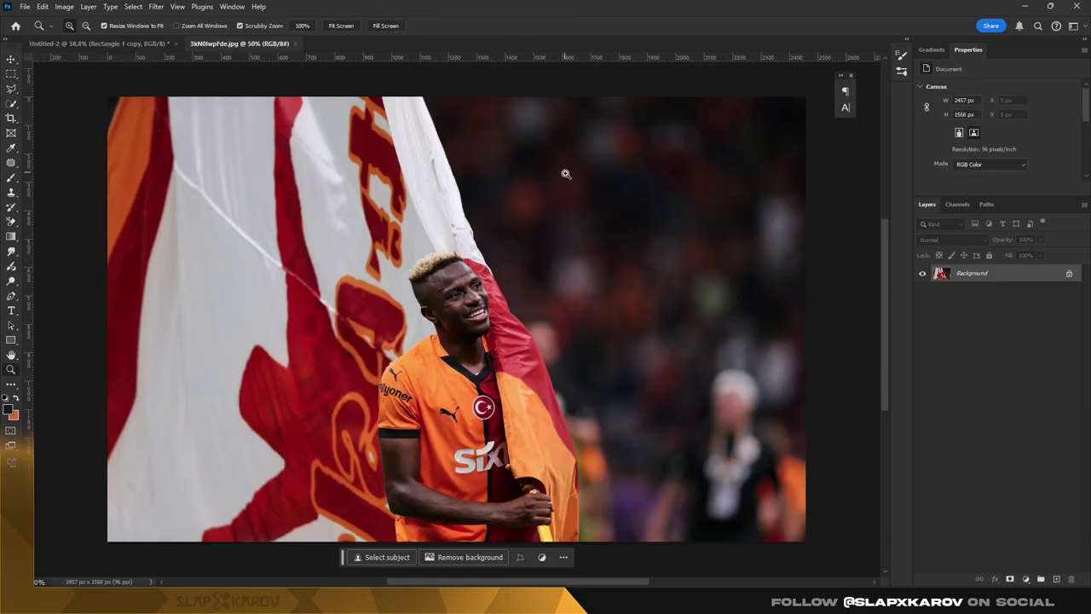
click(922, 290)
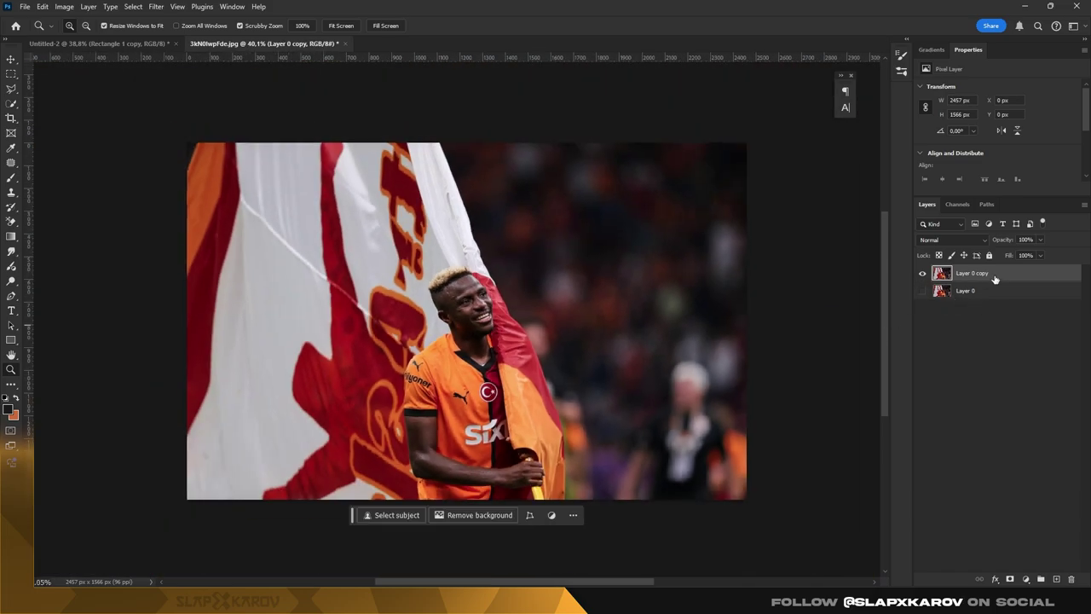
right_click(996, 277)
click(1002, 489)
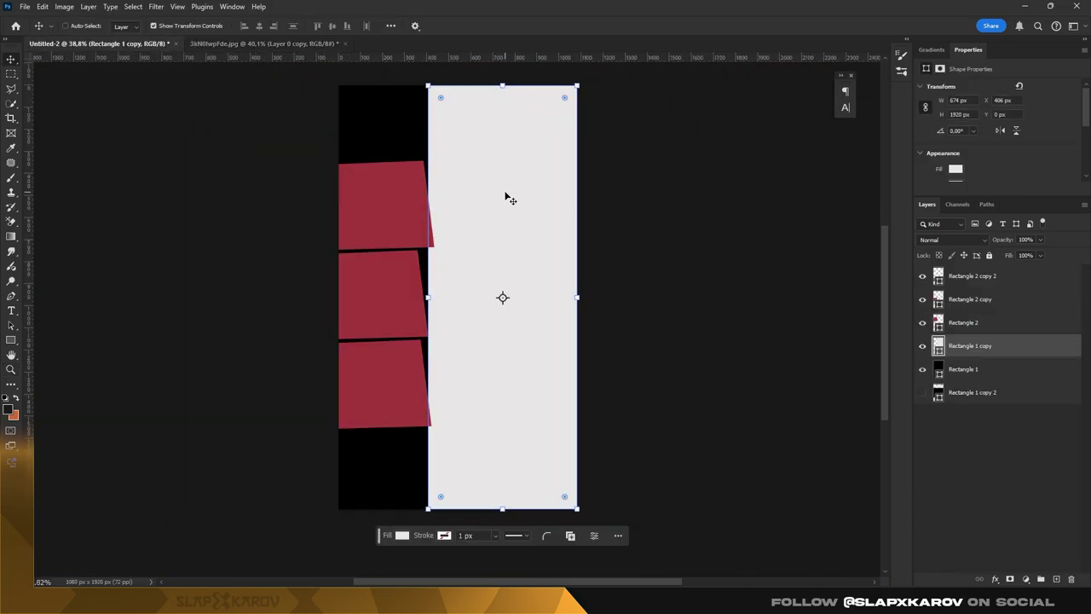
- Paste the flag photo into the poster, scaled, slightly rotated and positioned at the top
key(ctrl+v)
key(ctrl+t)
mouse_move(429, 122)
mouse_down()
mouse_move(503, 211)
mouse_move(324, 60)
mouse_up()
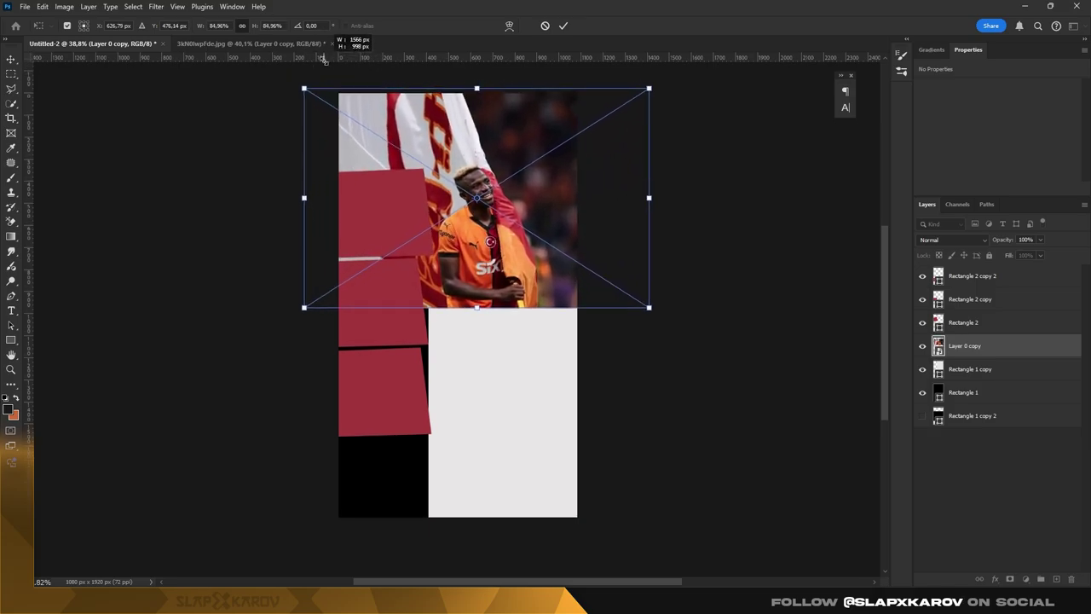
drag(511, 153, 520, 189)
drag(294, 119, 292, 118)
double_click(416, 200)
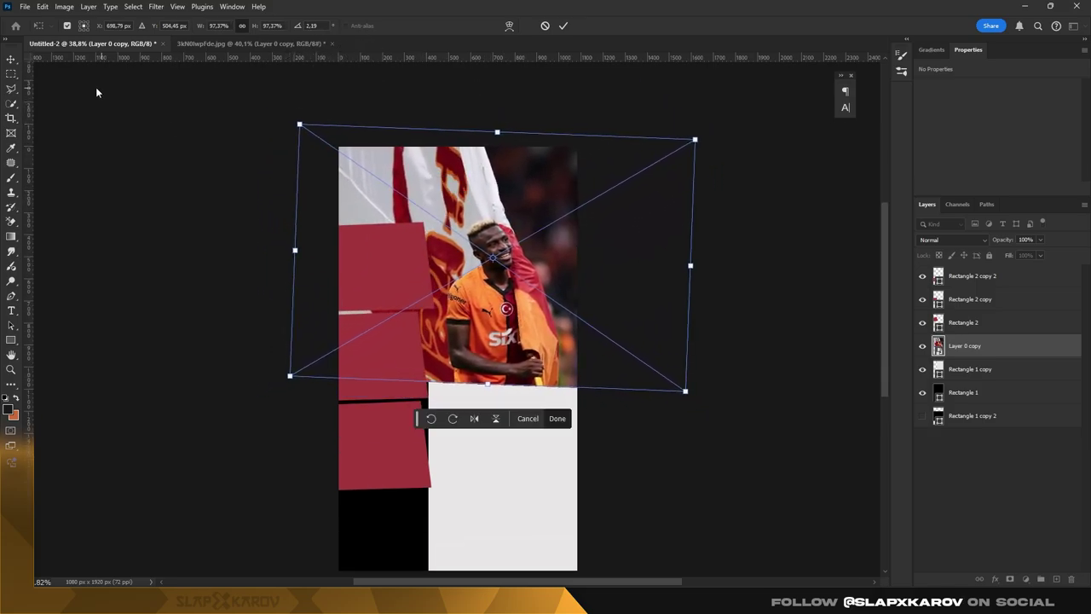
- Select the light panel layer and return to the full-poster view
right_click(945, 358)
click(944, 370)
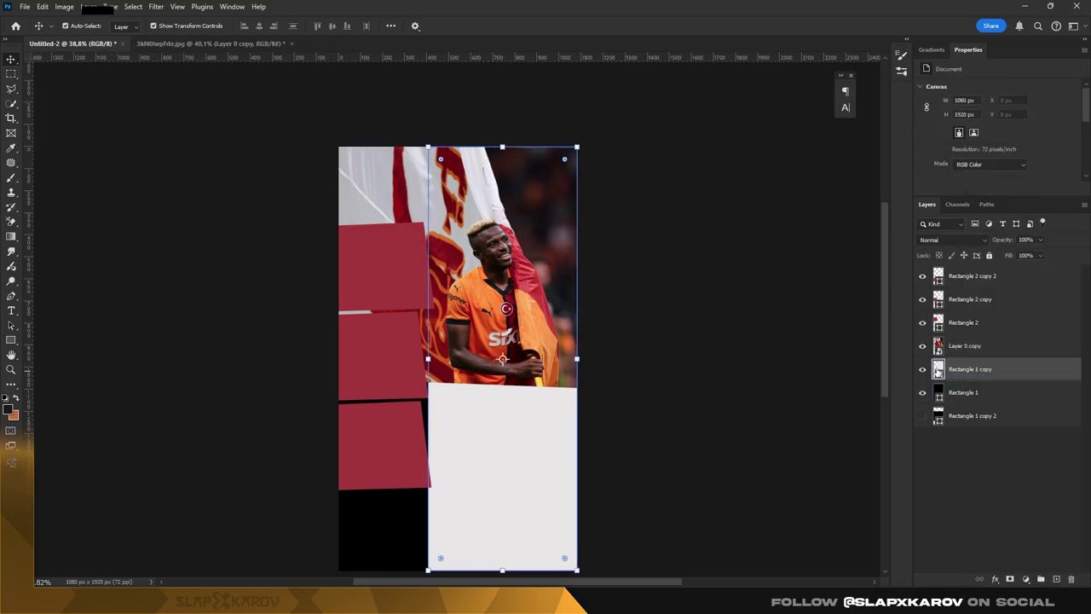
key(z)
drag(452, 296, 480, 296)
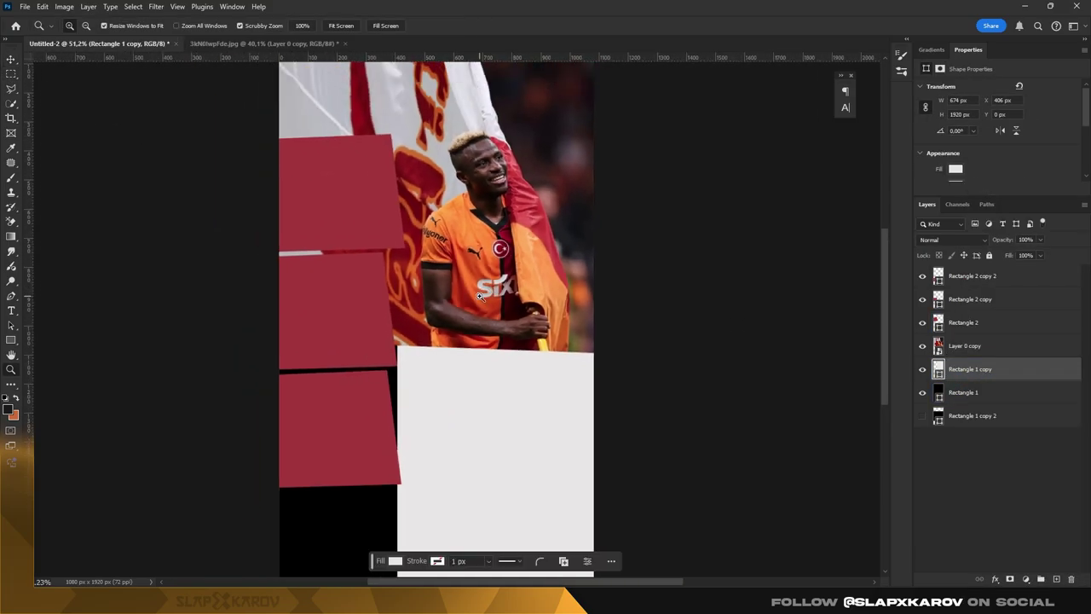
key(ctrl+0)
- Move the flag photo upward and feather the portrait mask to 3.5 px
key(v)
drag(540, 251, 542, 208)
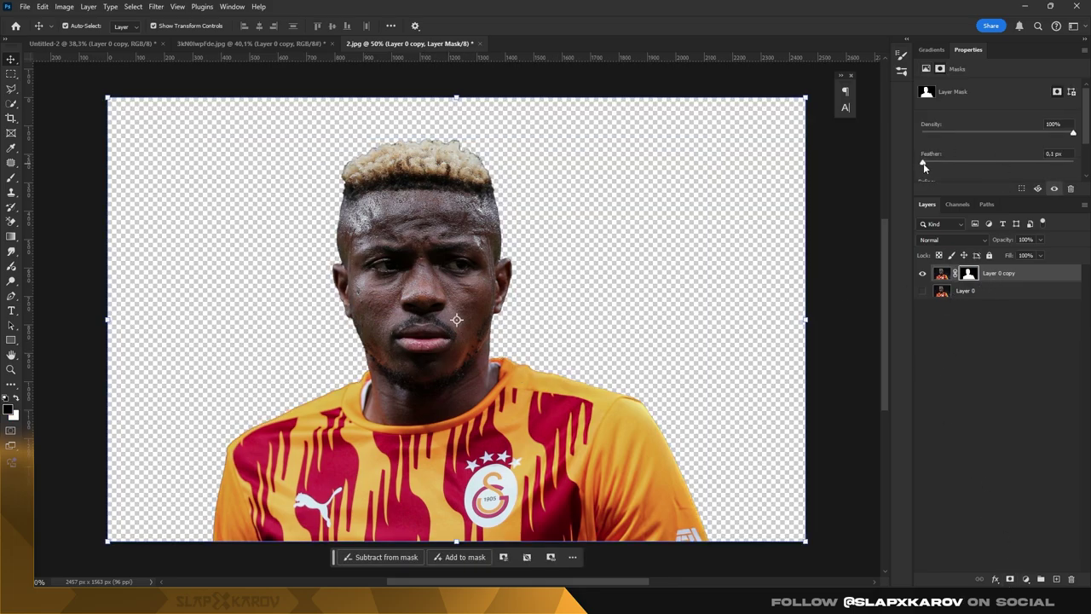
drag(943, 162, 951, 162)
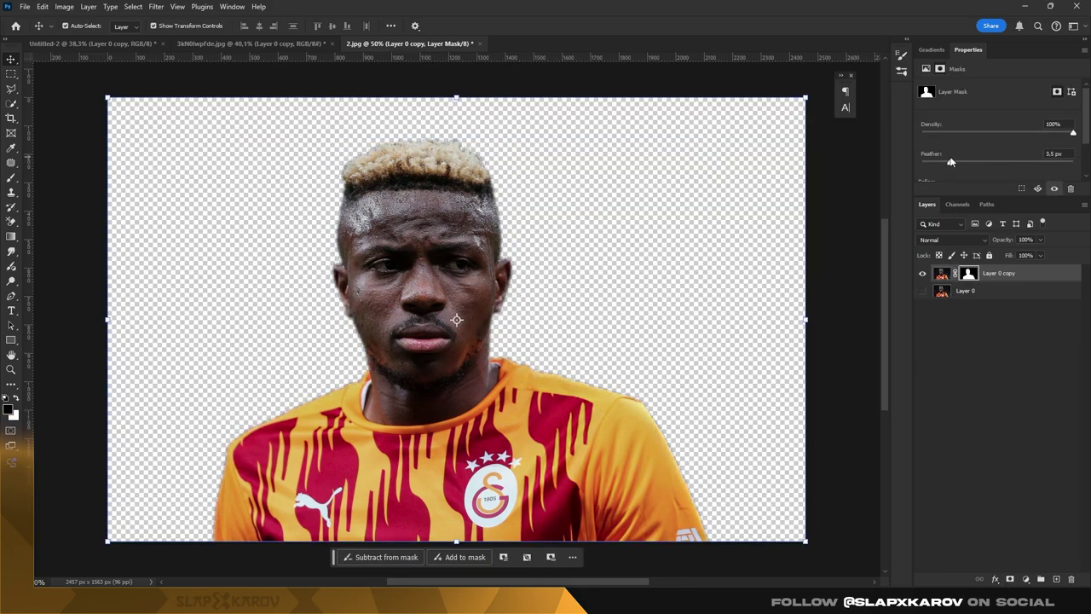
- Convert the masked portrait to a smart object and place it, scaled, over the grey panel
right_click(1012, 274)
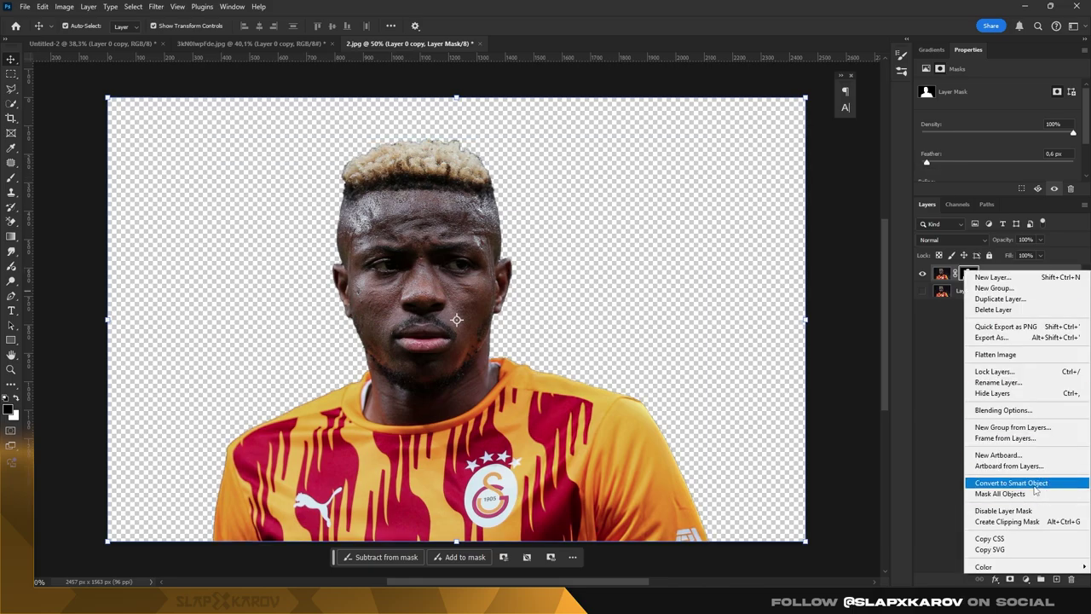
click(998, 481)
drag(222, 105, 673, 360)
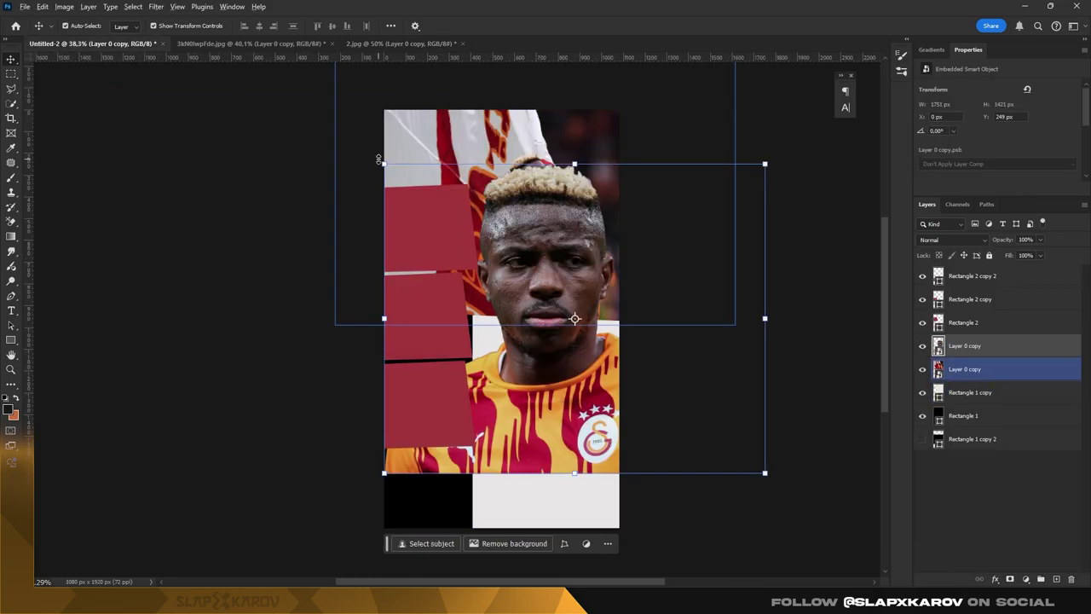
key(ctrl+t)
mouse_move(305, 135)
mouse_down()
mouse_move(334, 156)
mouse_move(333, 207)
mouse_up()
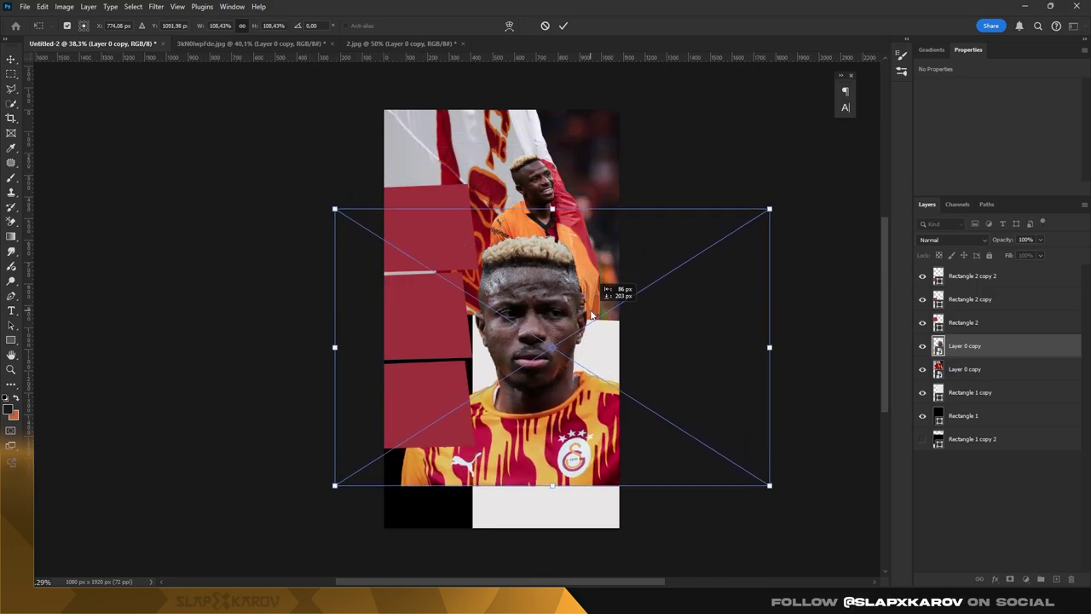
drag(597, 312, 634, 285)
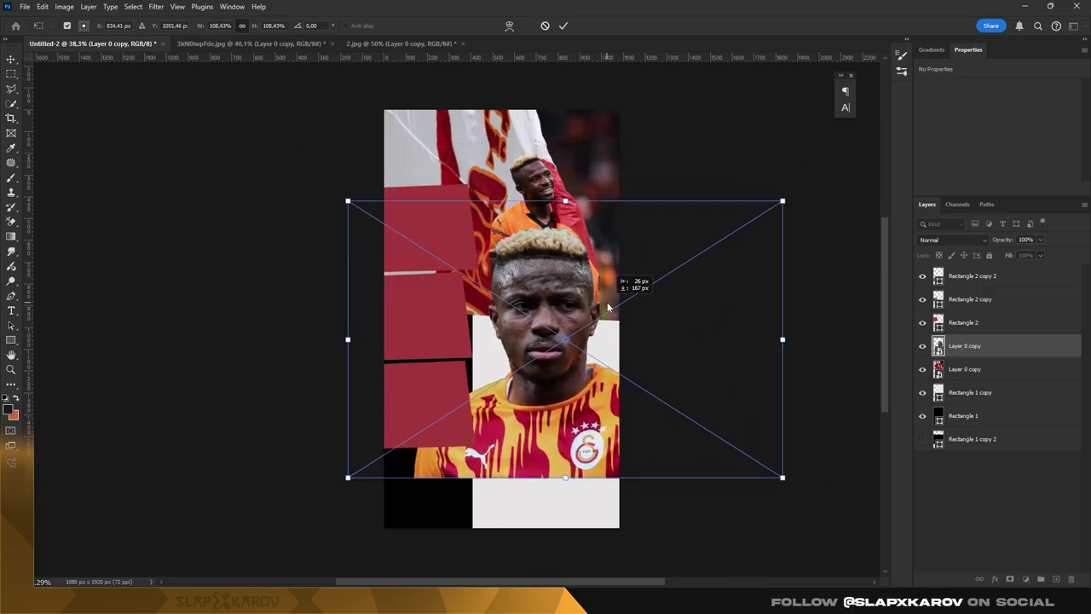
drag(348, 196, 361, 207)
drag(409, 255, 416, 241)
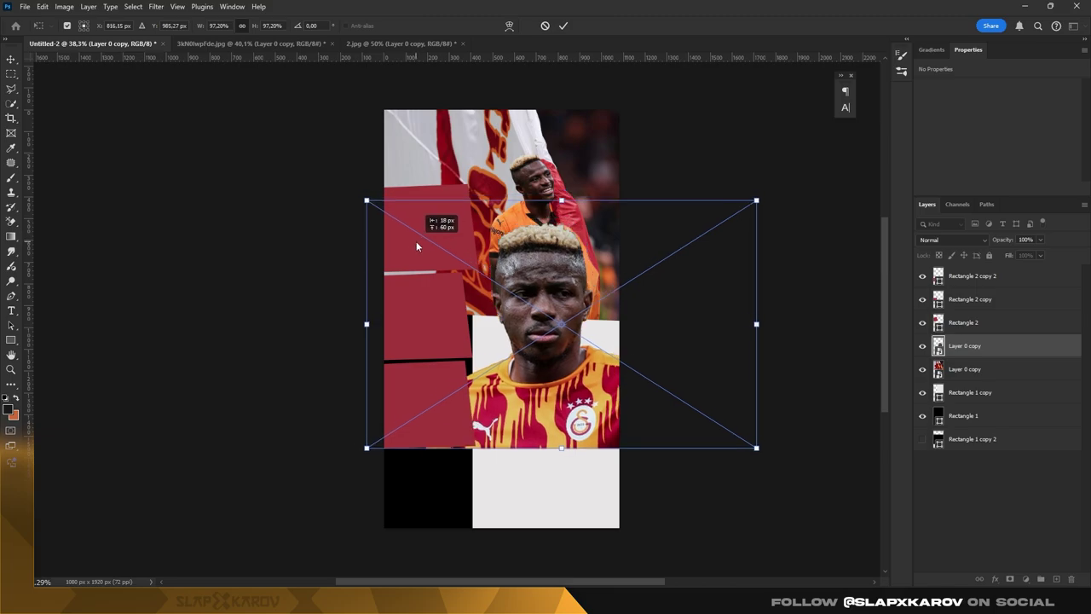
key(Return)
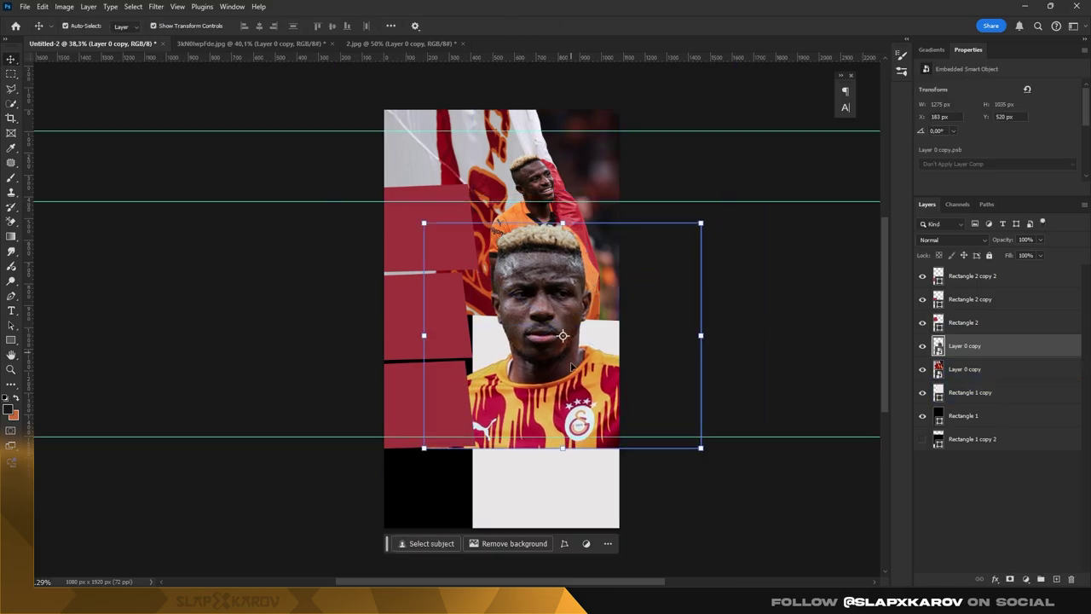
- Open the bicycle-kick photo 1.webp as a new document
key(z)
drag(537, 253, 504, 313)
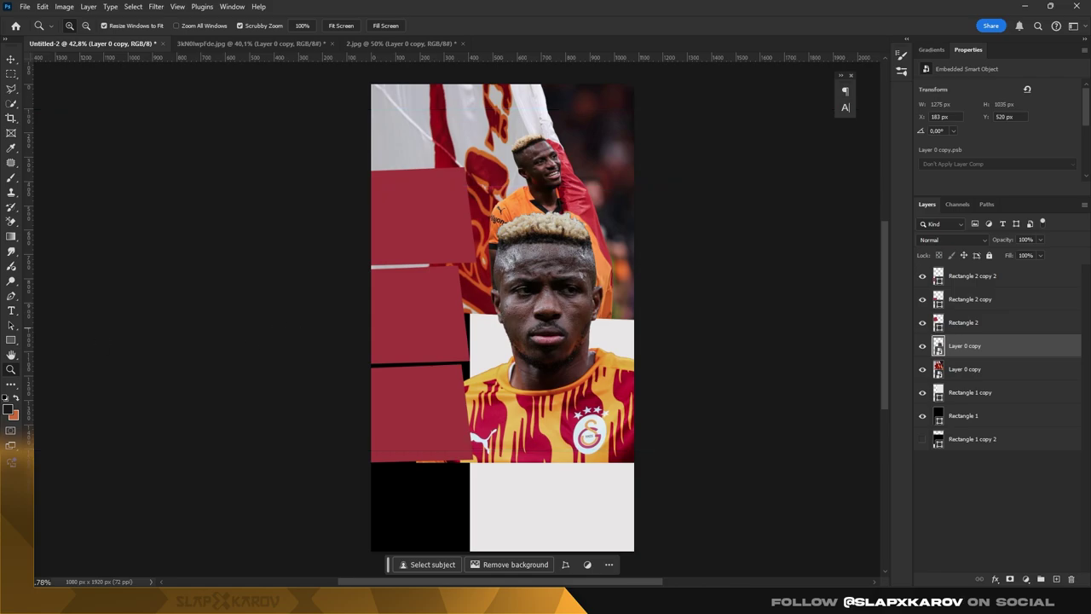
drag(487, 171, 546, 42)
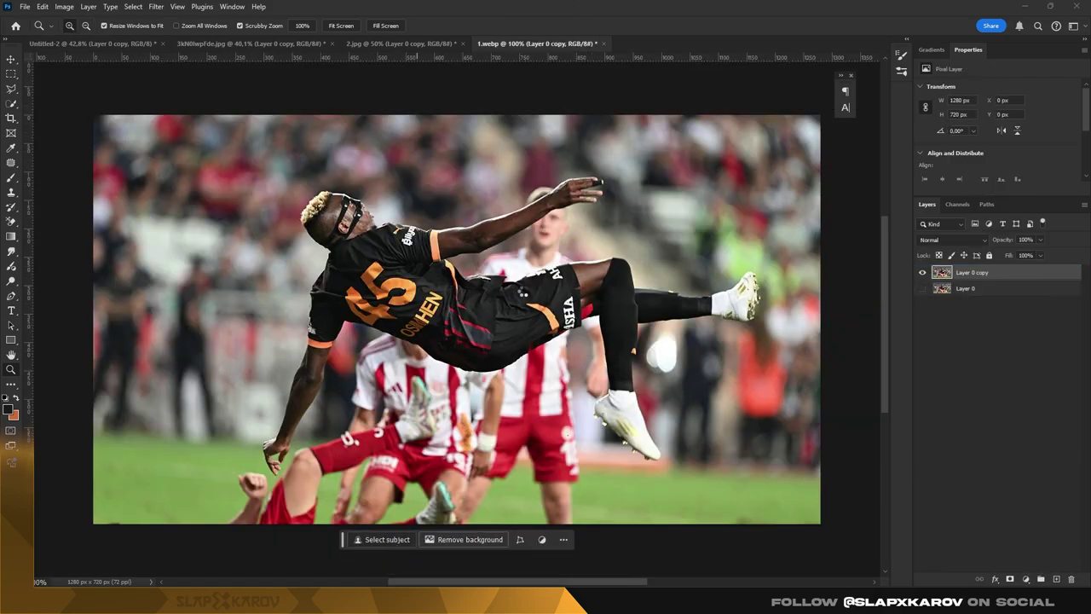
- Select the airborne player with Object Selection, mask out the background, and choose a hard round brush
key(ctrl+d)
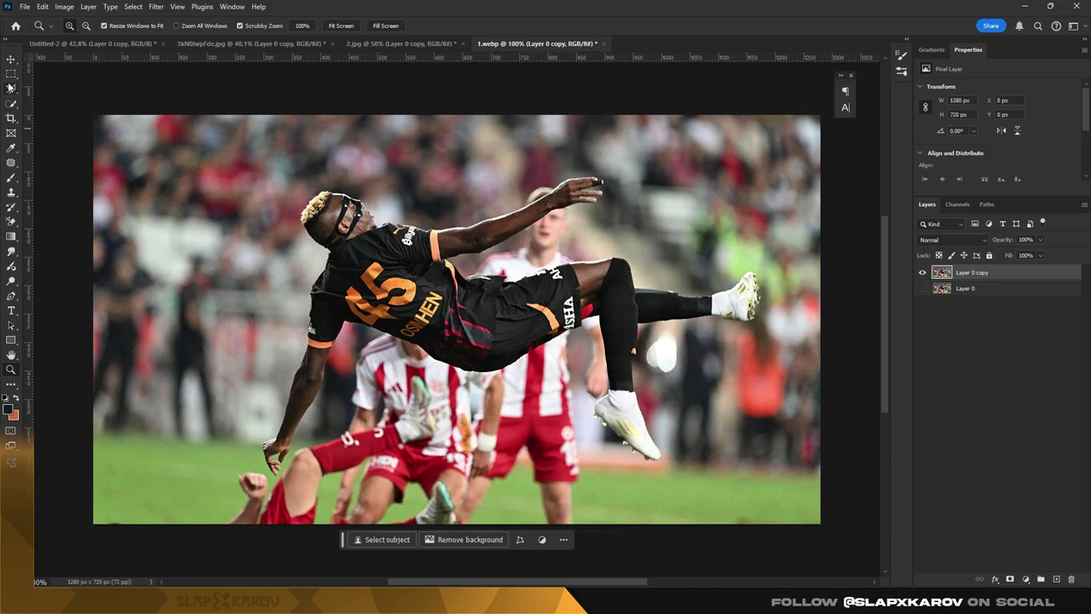
click(12, 103)
mouse_move(292, 183)
mouse_down()
mouse_move(561, 236)
mouse_move(600, 209)
mouse_up()
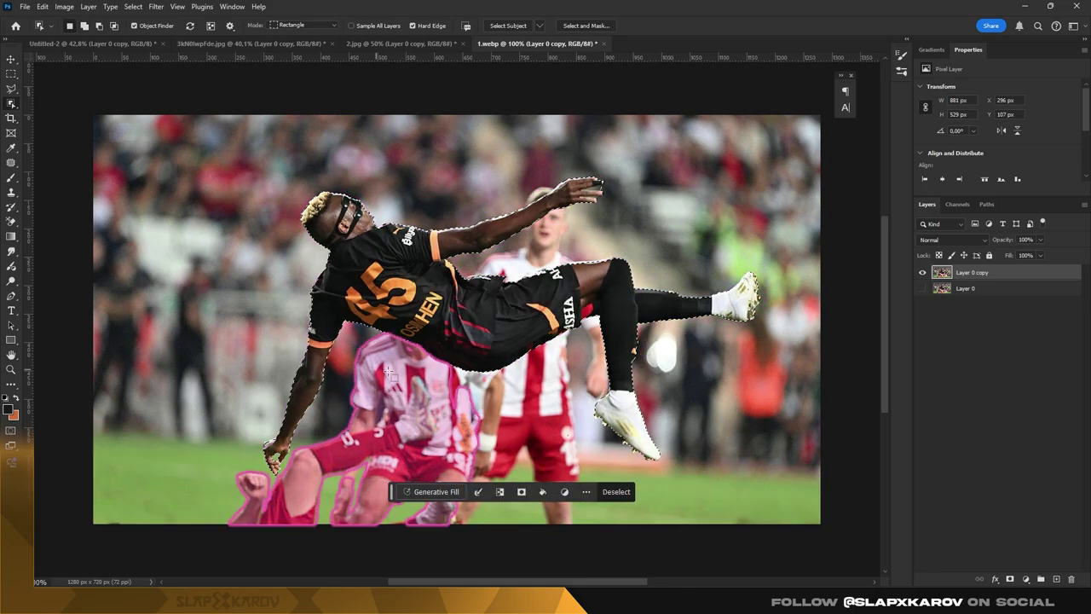
click(1010, 580)
key(z)
drag(624, 200, 652, 195)
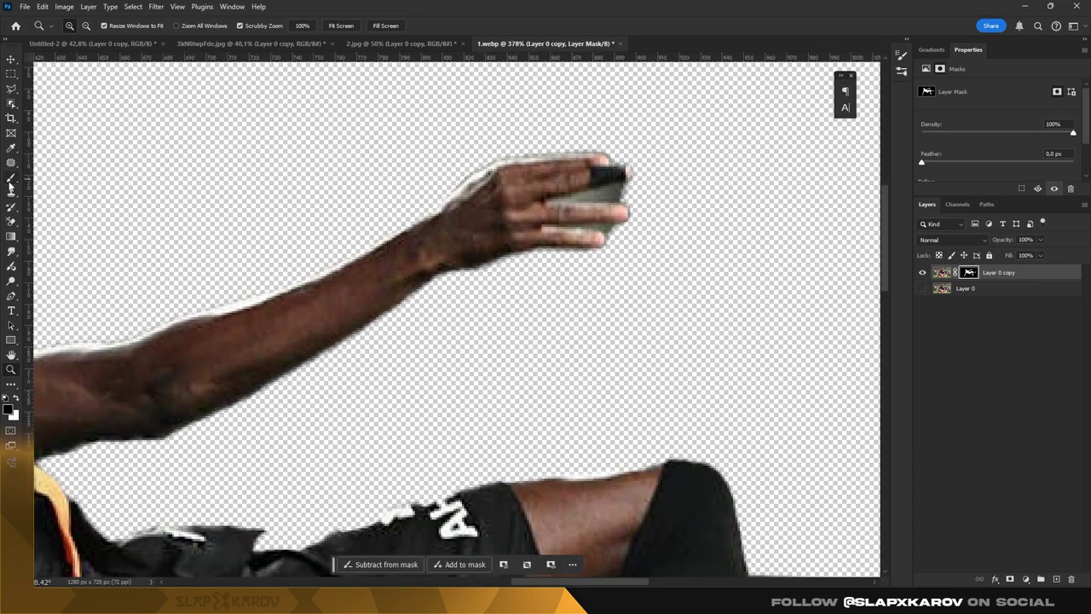
right_click(691, 271)
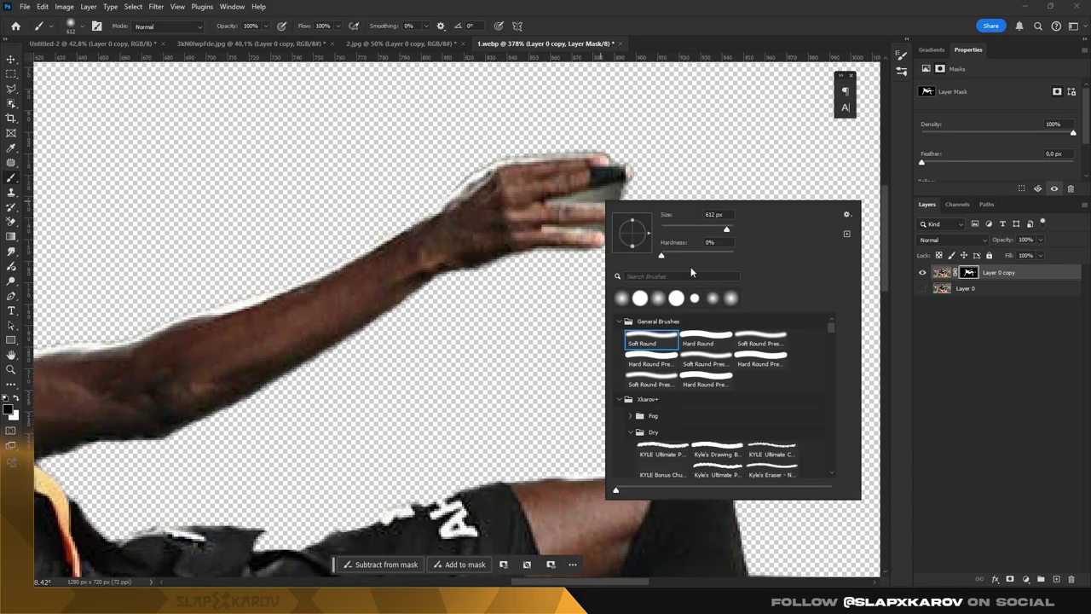
double_click(698, 339)
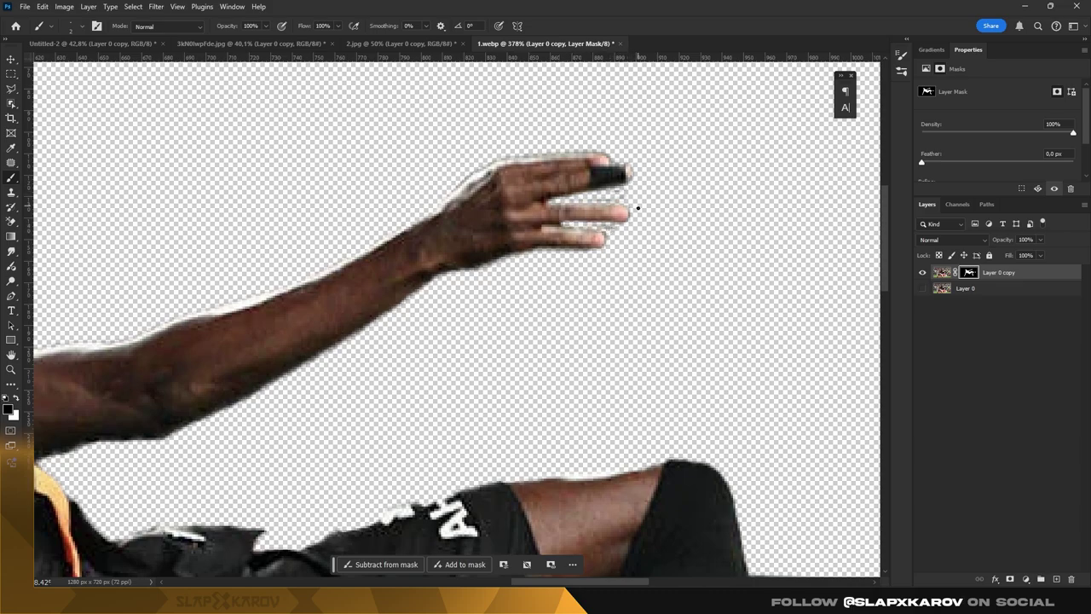
- Touch up the mask around the leg and hands, then convert the cutout to a smart object
key(z)
mouse_move(638, 207)
mouse_down()
mouse_move(728, 257)
mouse_move(648, 256)
mouse_up()
key(b)
right_click(636, 246)
key(Escape)
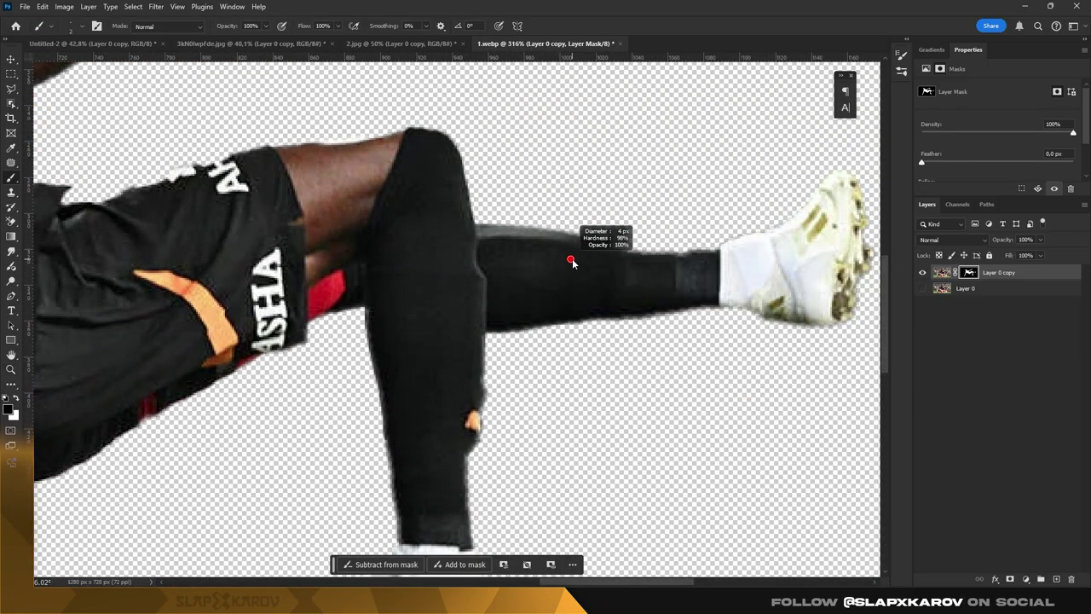
key(z)
drag(721, 247, 326, 346)
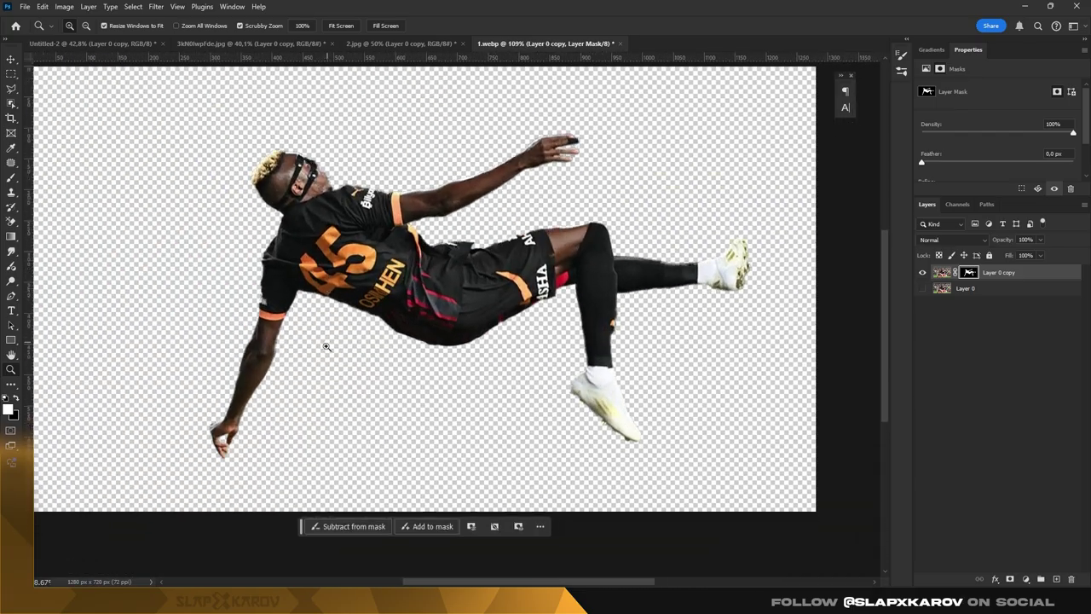
drag(212, 454, 348, 356)
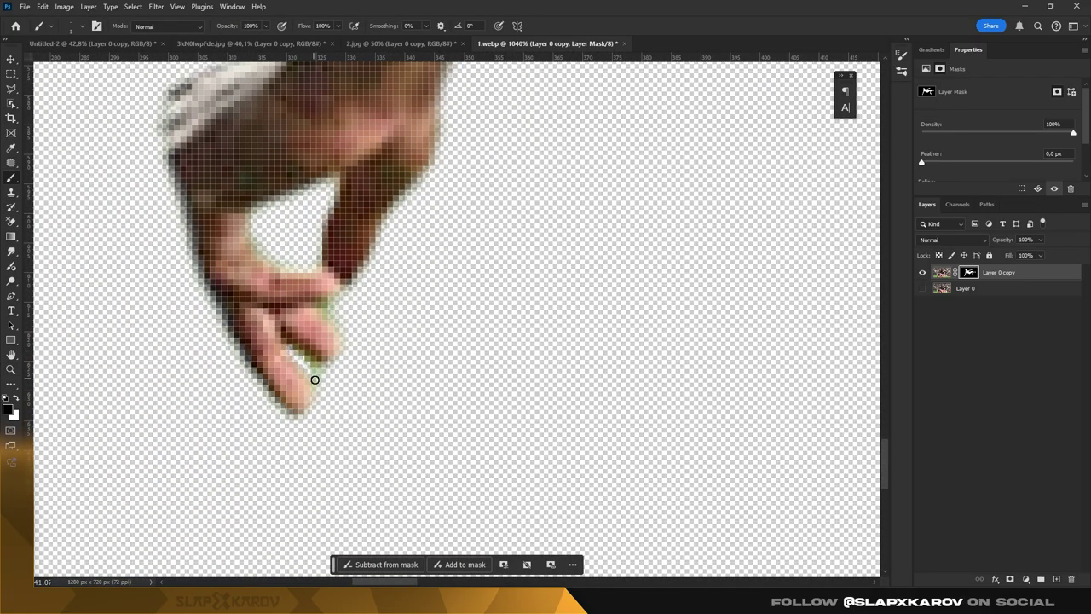
key(z)
drag(430, 208, 365, 207)
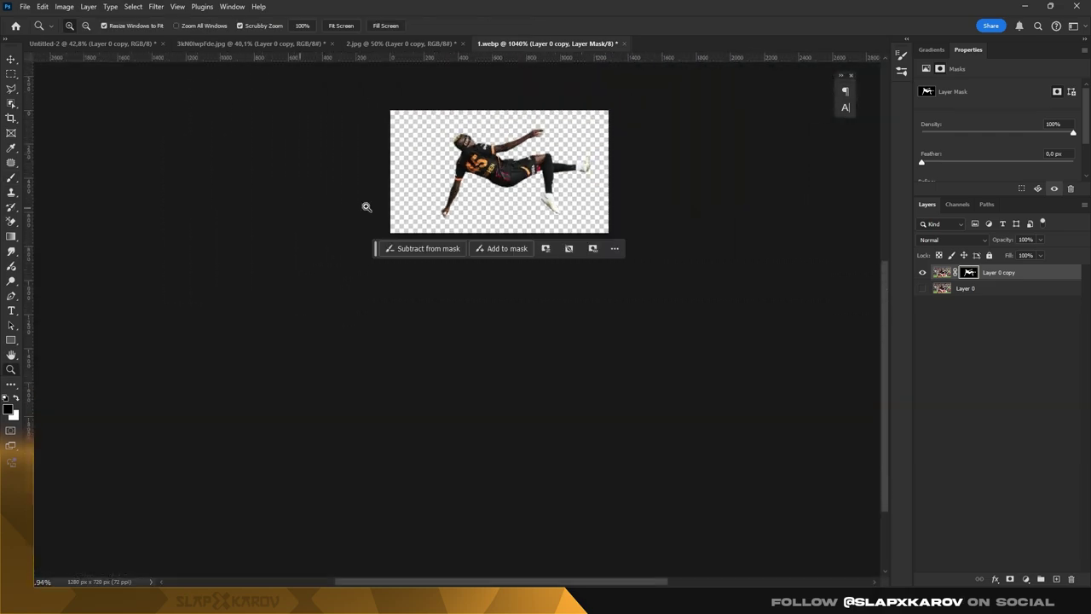
right_click(972, 272)
click(989, 486)
- Paste the kick cutout into the poster, shrunk to about 74% and moved down over the portrait
click(109, 43)
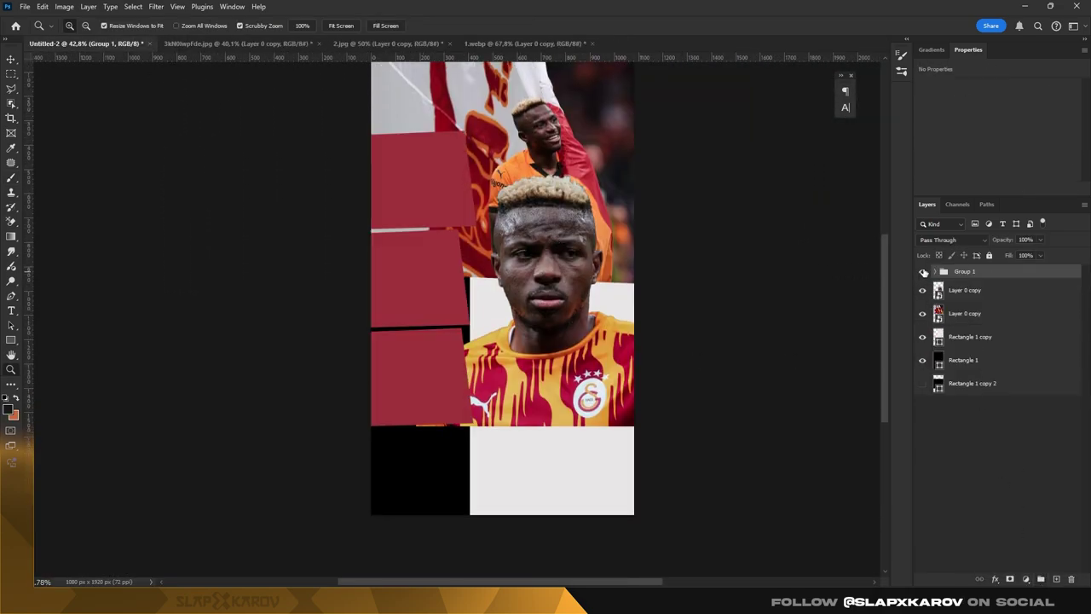
key(ctrl+v)
key(ctrl+t)
drag(537, 281, 541, 416)
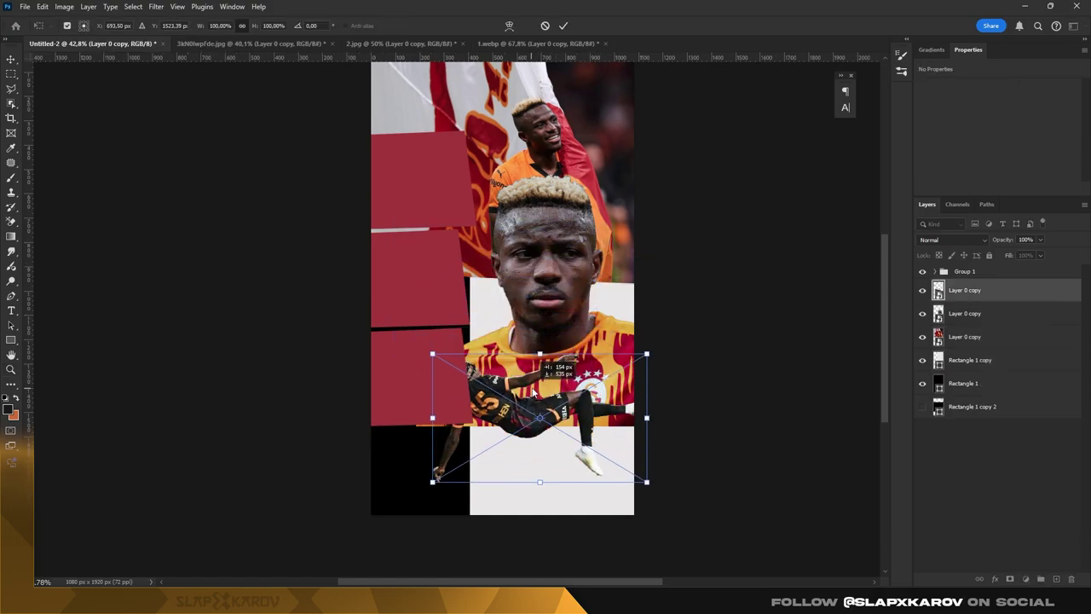
drag(433, 333, 498, 370)
key(Return)
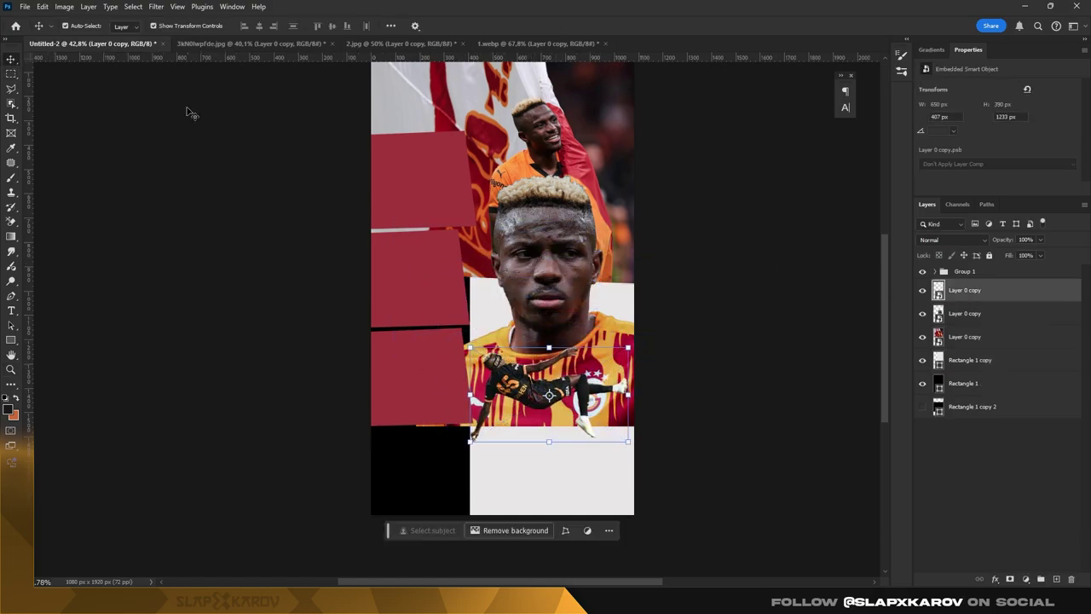
- Move Group 1 below the player layers and load the right-hand panel as a selection
click(965, 312)
click(965, 271)
drag(965, 313, 972, 308)
key(b)
click(539, 236)
key(z)
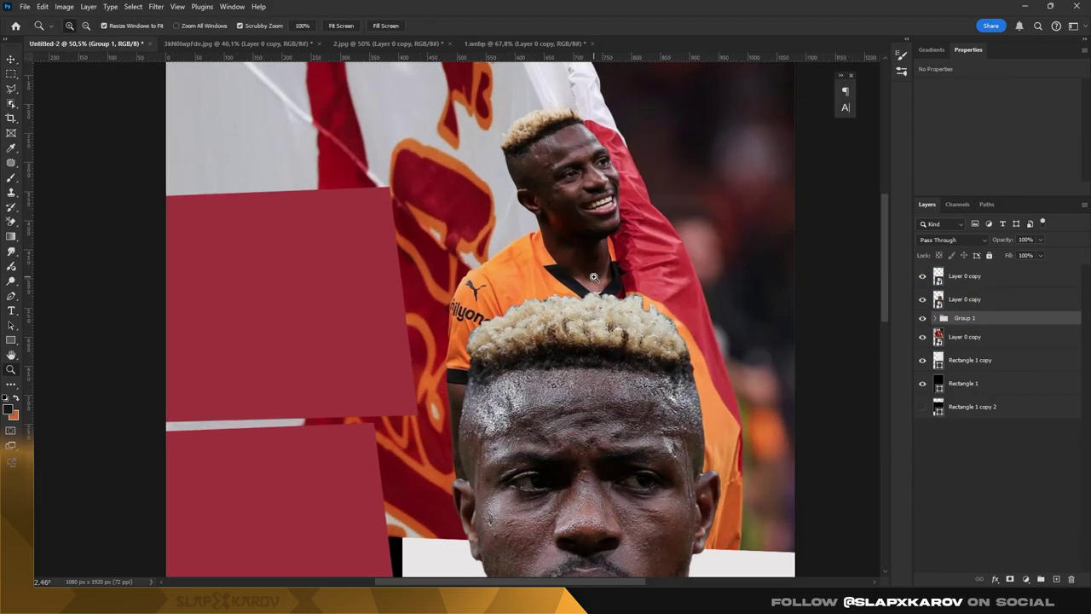
mouse_move(546, 349)
mouse_down()
mouse_move(589, 357)
mouse_move(570, 391)
mouse_up()
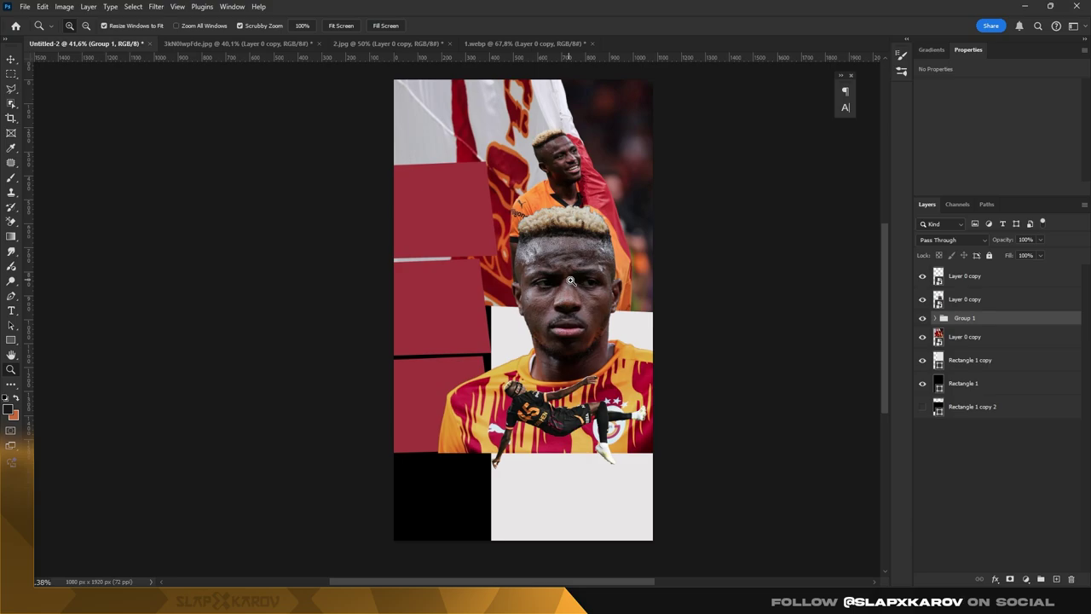
click(976, 365)
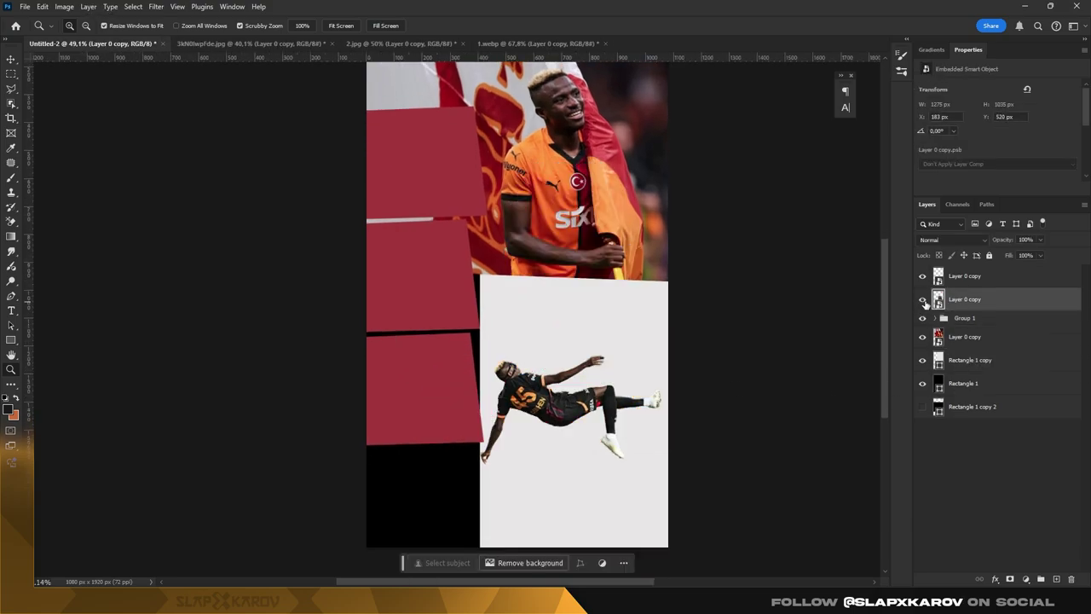
- Mask the portrait layer to the right-hand white panel's outline
ctrl+click(938, 360)
click(972, 298)
click(1010, 579)
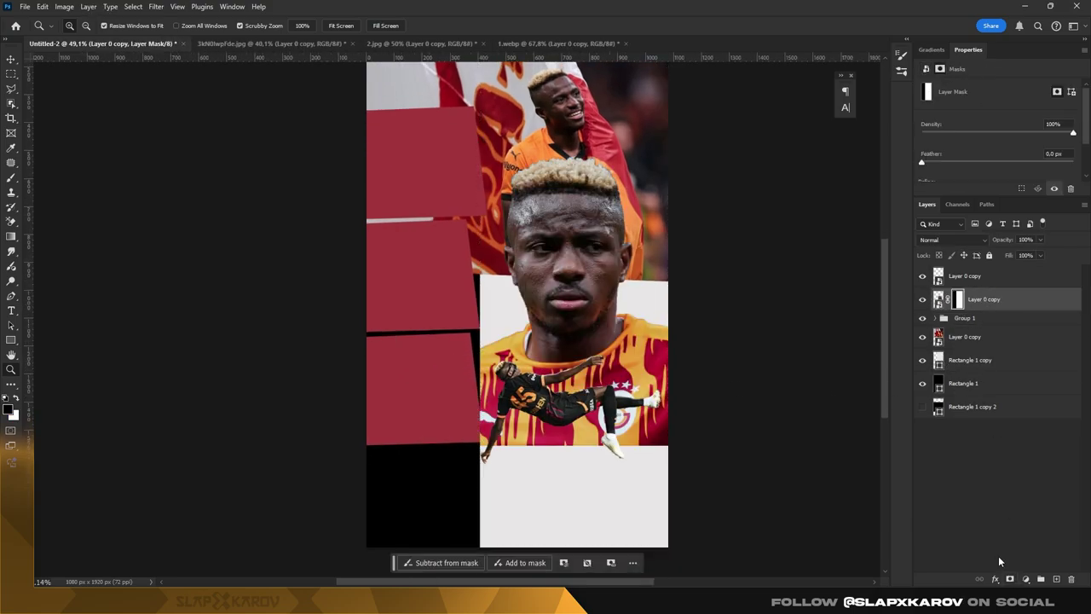
mouse_move(546, 423)
mouse_down()
mouse_move(568, 271)
mouse_move(624, 337)
mouse_up()
scroll(570, 271, down, 2)
drag(618, 327, 460, 426)
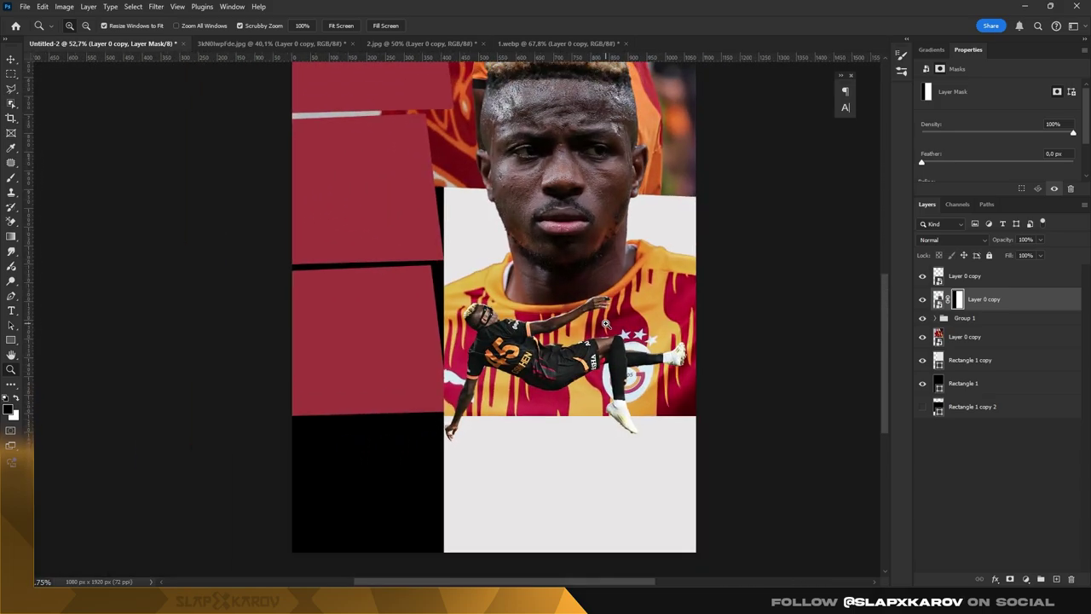
- Try masking the white panel with the lower red block's selection, then undo that mask
click(928, 322)
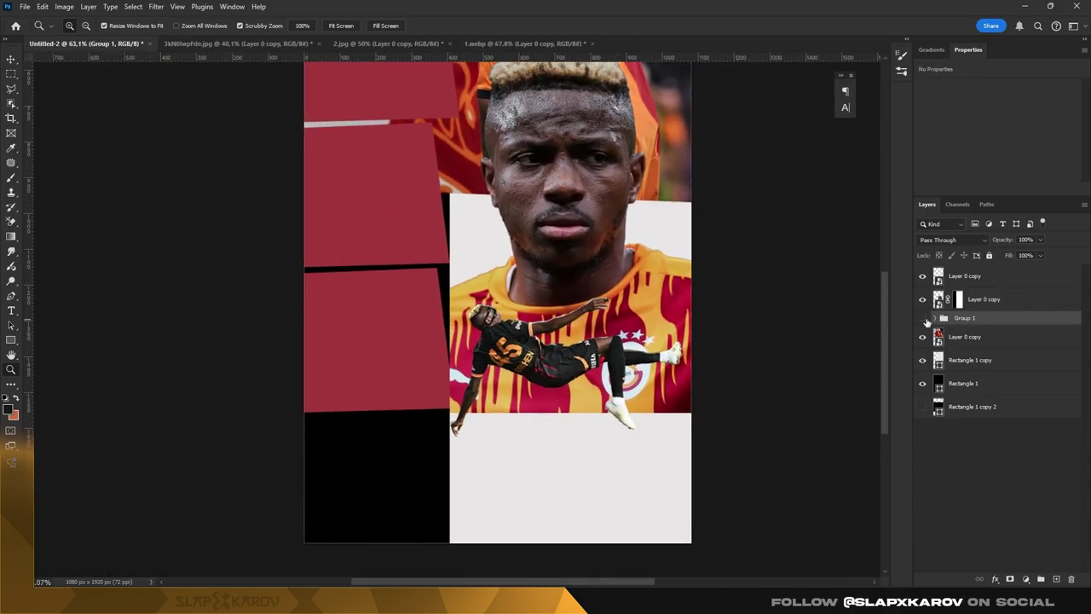
click(972, 360)
ctrl+click(939, 361)
key(m)
key(ctrl+d)
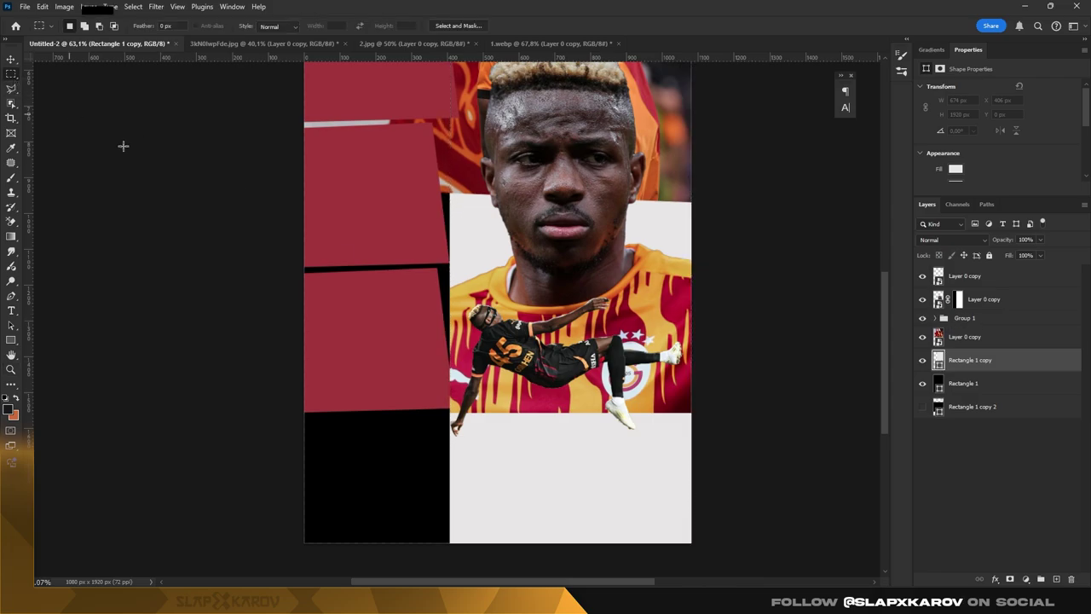
key(ctrl+shift+d)
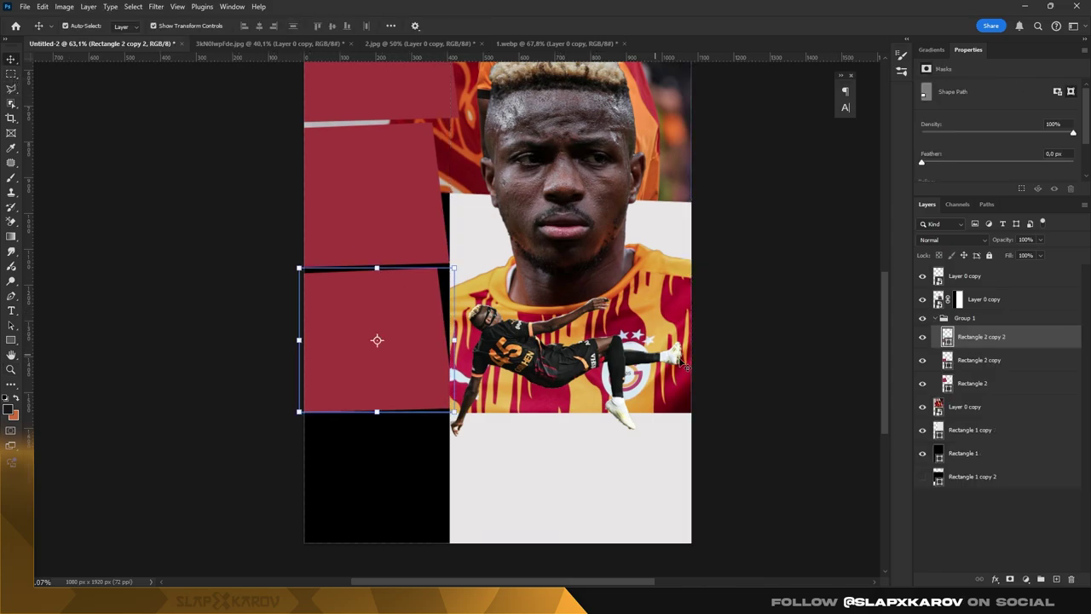
key(v)
click(967, 341)
click(970, 360)
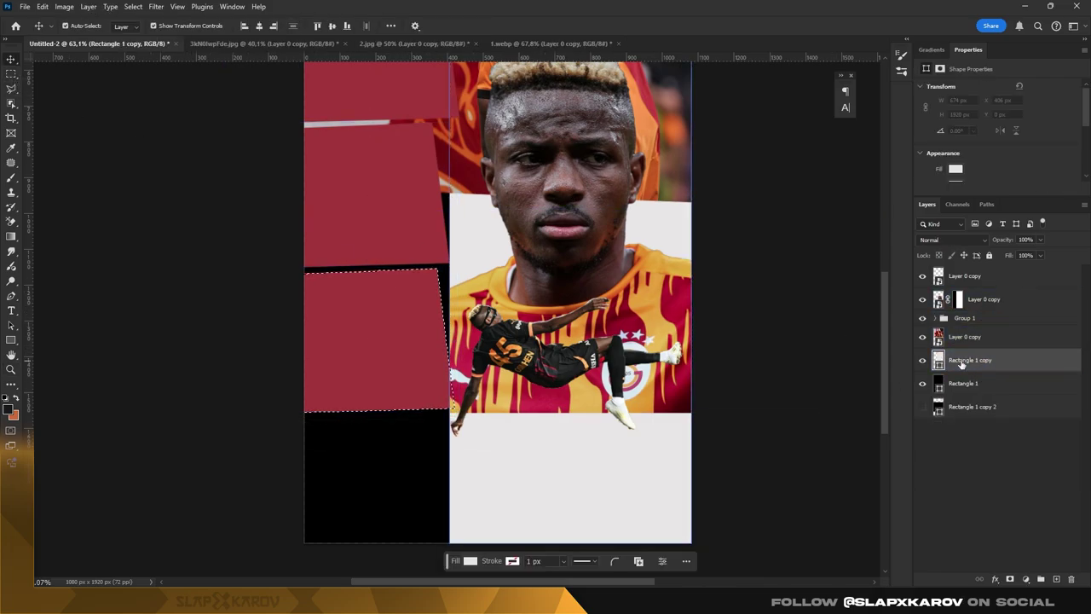
click(1010, 579)
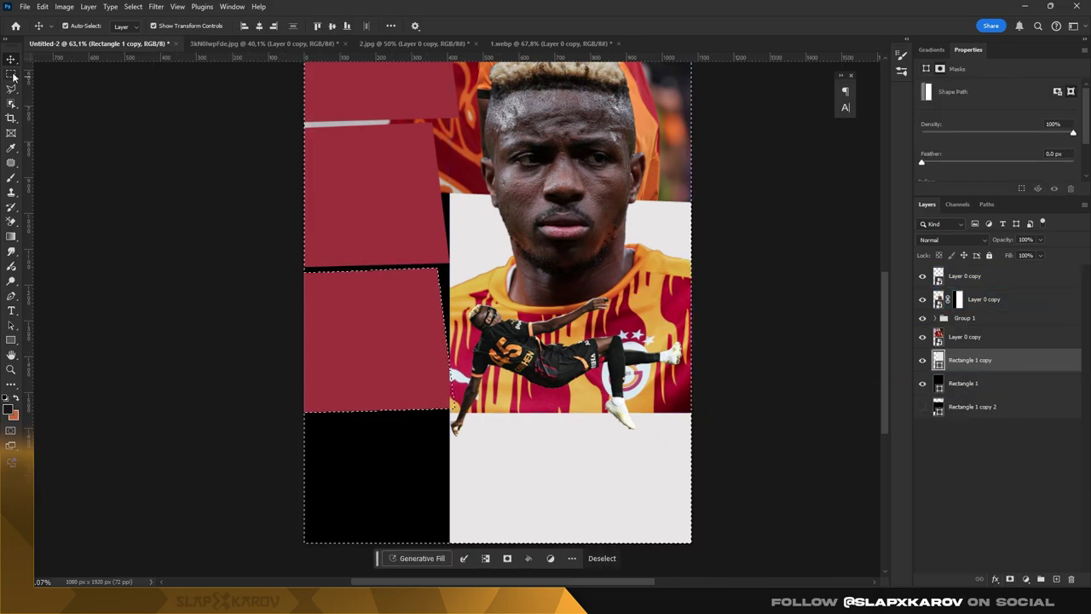
key(ctrl+z)
key(m)
- Paint black on the portrait mask inside the lower red block's outline to trim the overlap
click(923, 360)
click(981, 299)
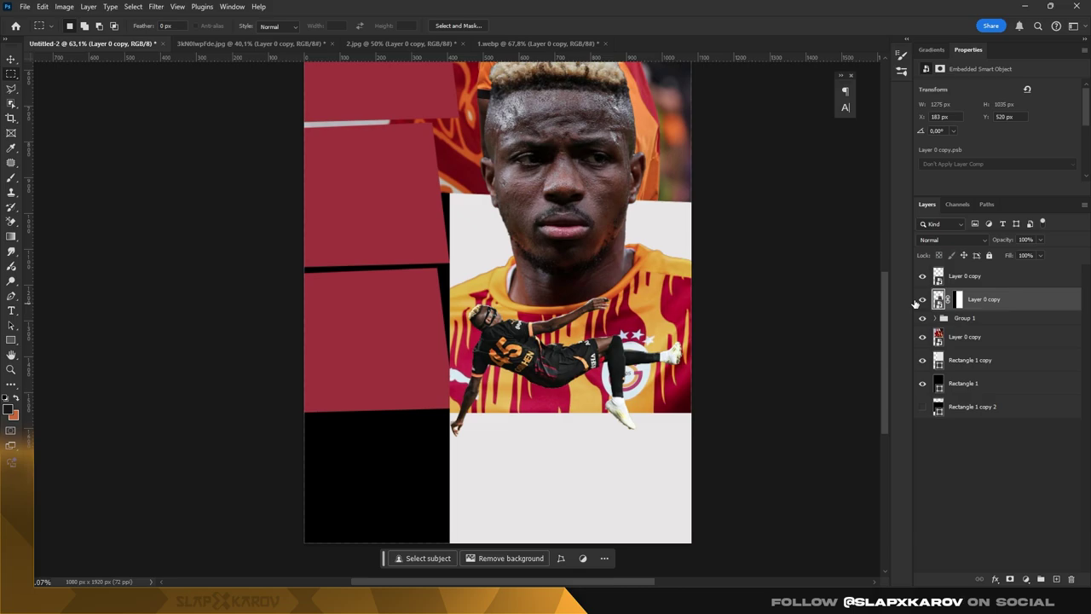
click(923, 299)
click(922, 299)
key(v)
click(397, 343)
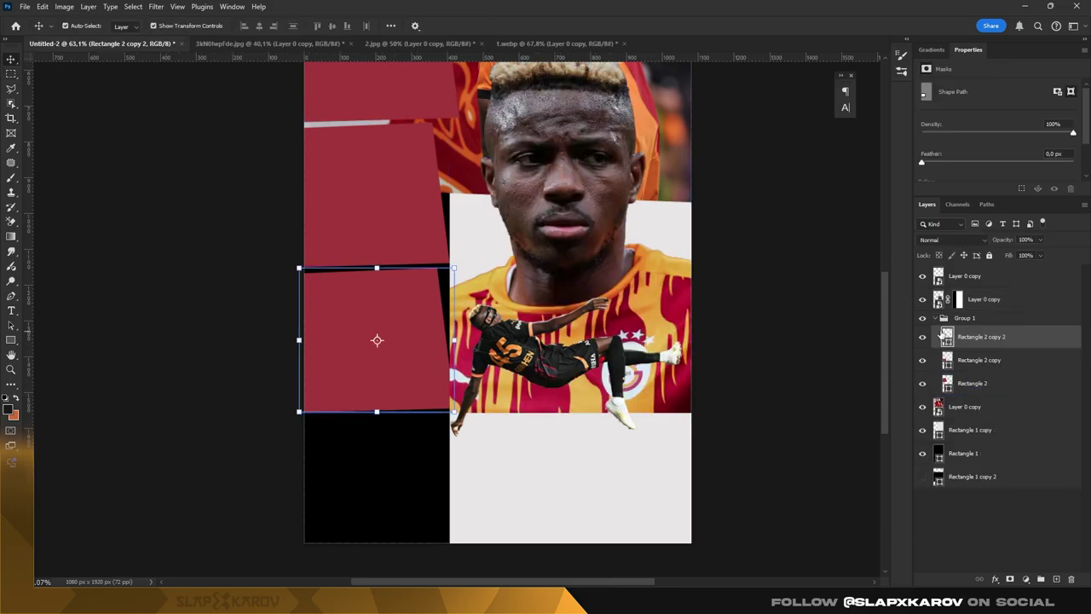
key(b)
scroll(444, 404, up, 4)
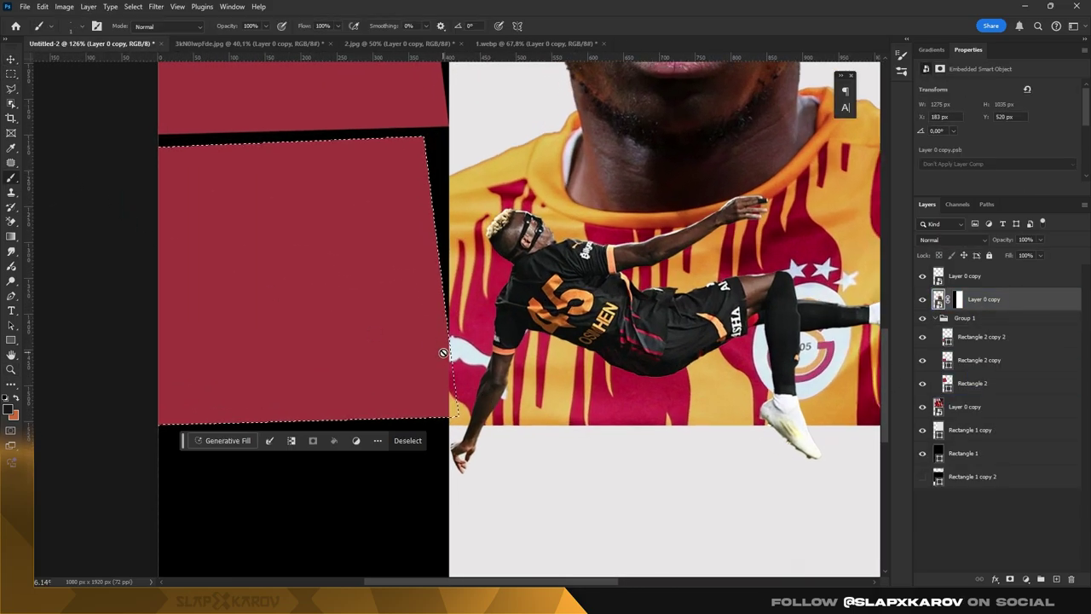
key(ctrl+backslash)
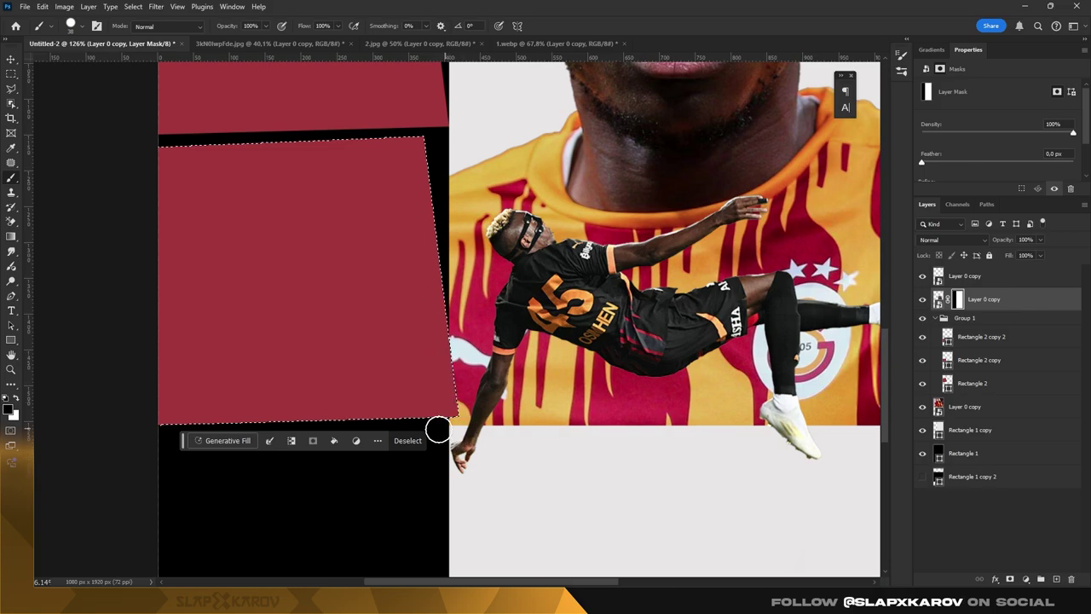
key(ctrl+d)
key(z)
mouse_move(398, 205)
mouse_down()
mouse_move(480, 362)
mouse_move(460, 363)
mouse_up()
- Add a Color Lookup layer above the top player layer using LateSunset.3DL
click(972, 276)
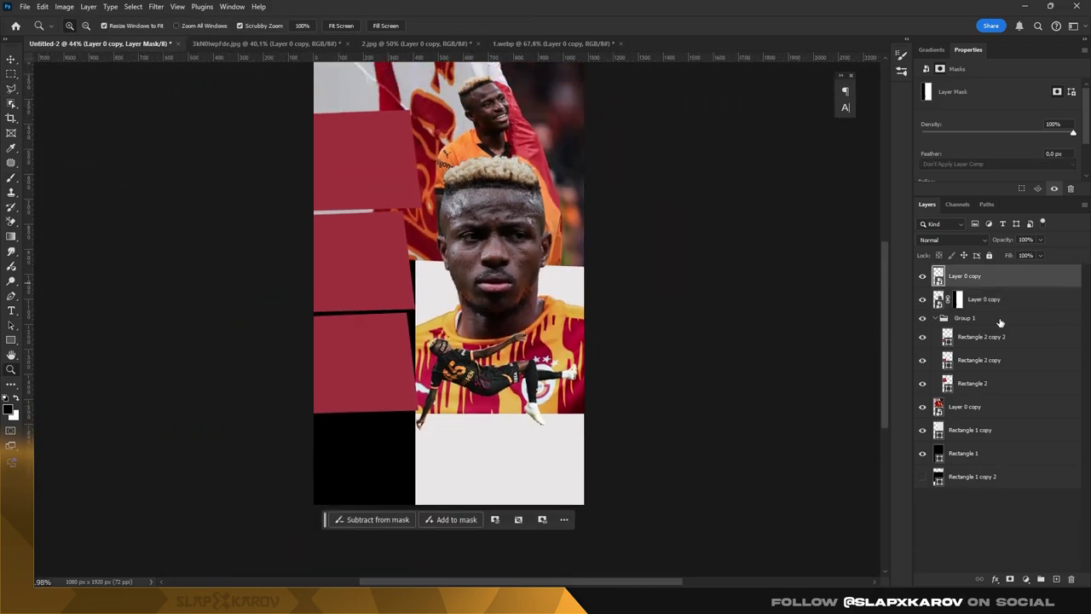
click(1026, 579)
click(1063, 517)
click(1019, 89)
click(991, 156)
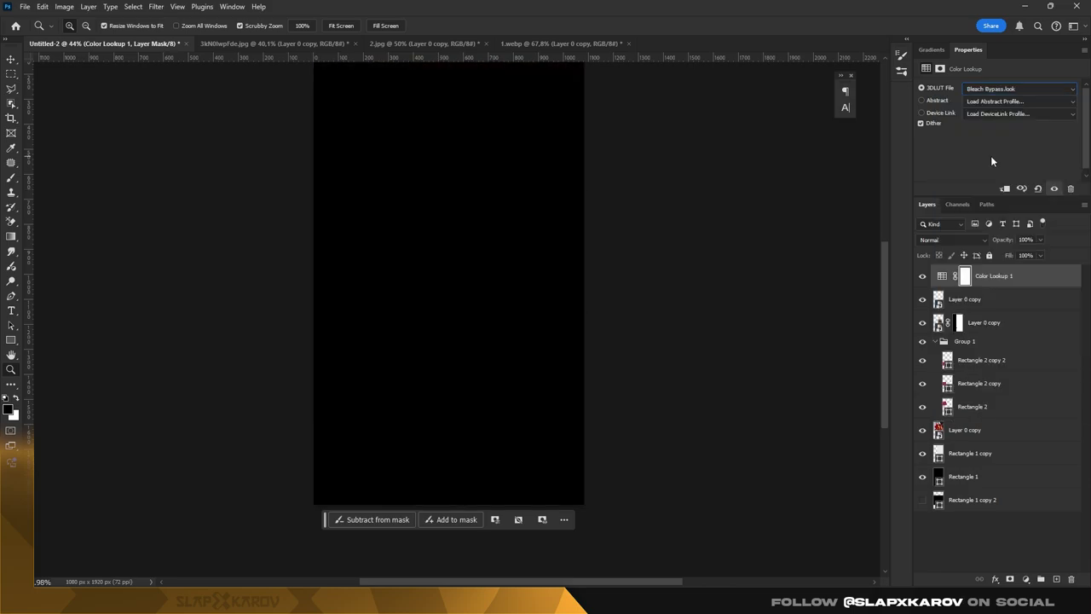
key(Down)
key(Down)
key(Down)
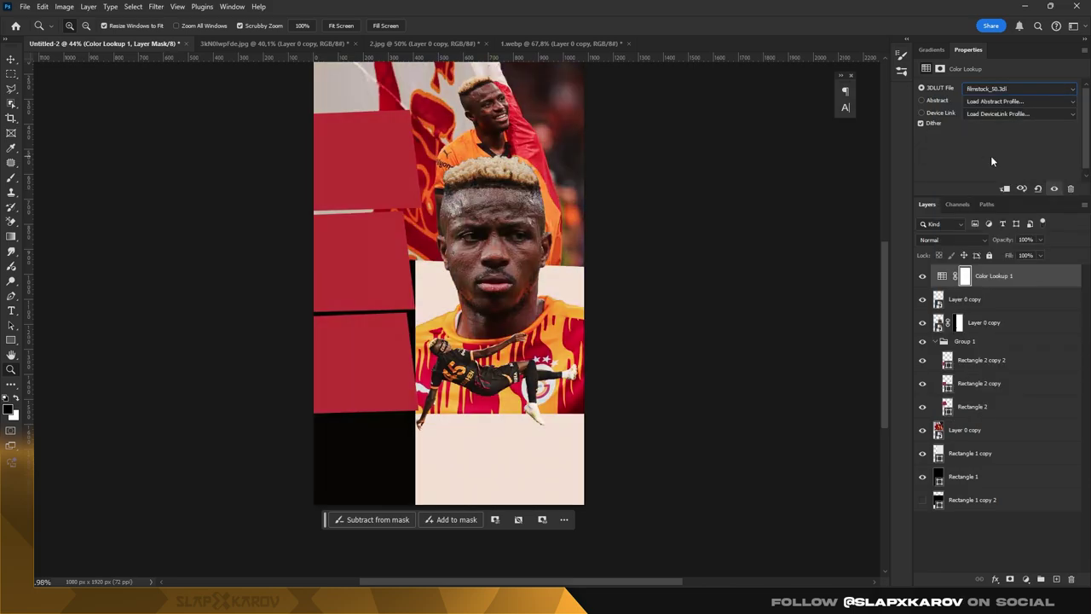
key(Down)
key(Down)
key(Down)
key(Down)
key(Down)
key(Down)
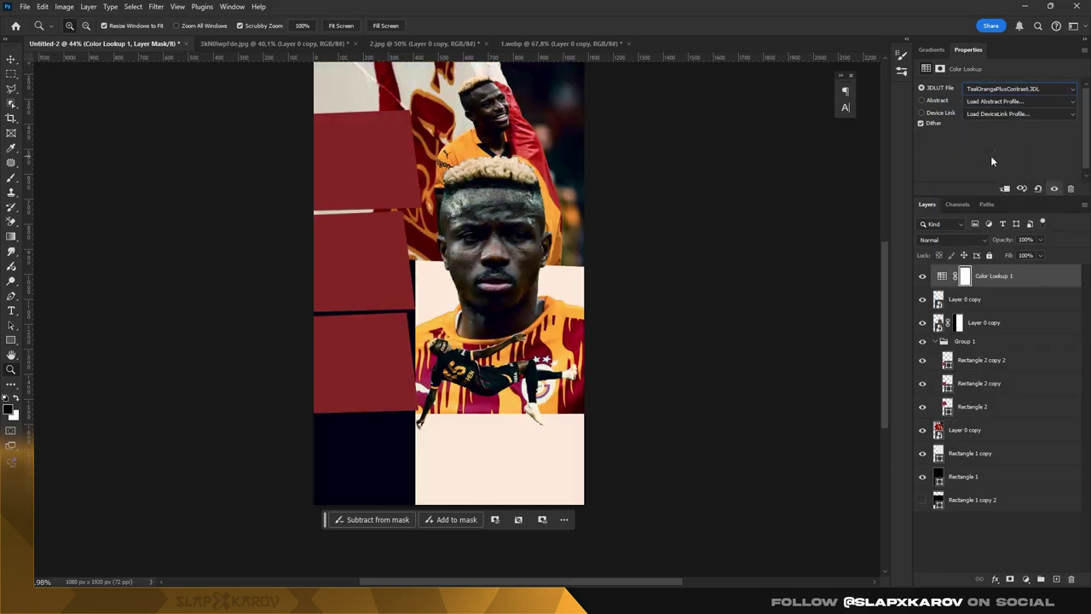
key(Down)
key(Up)
key(Up)
key(Up)
key(Up)
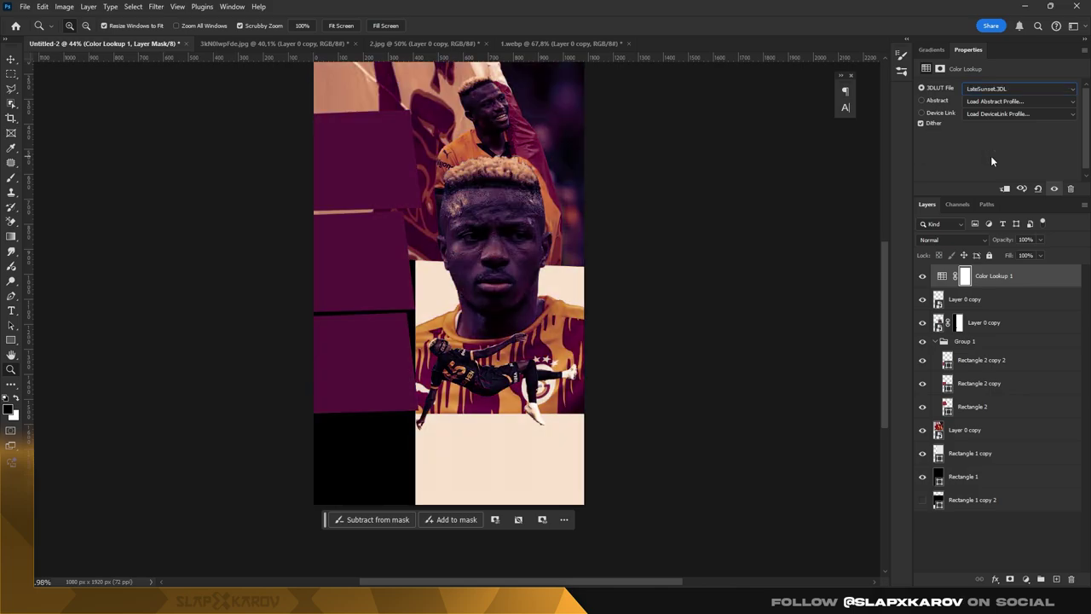
key(Up)
key(Up)
- Add a second Color Lookup layer using Crisp_Warm.look, hiding it to compare
click(1026, 579)
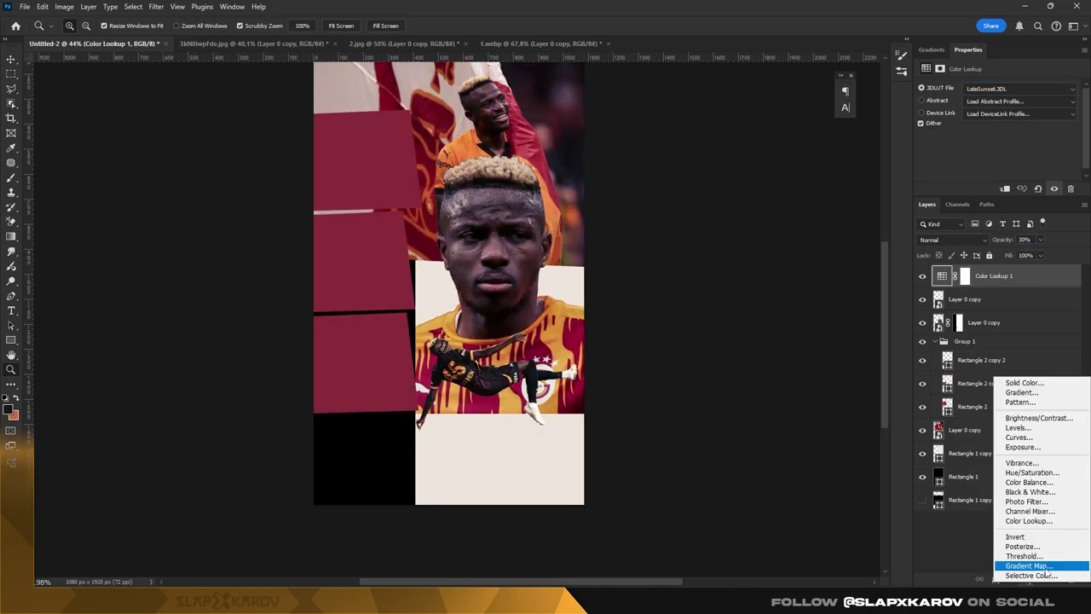
click(1023, 525)
click(995, 97)
click(980, 153)
key(Down)
key(Down)
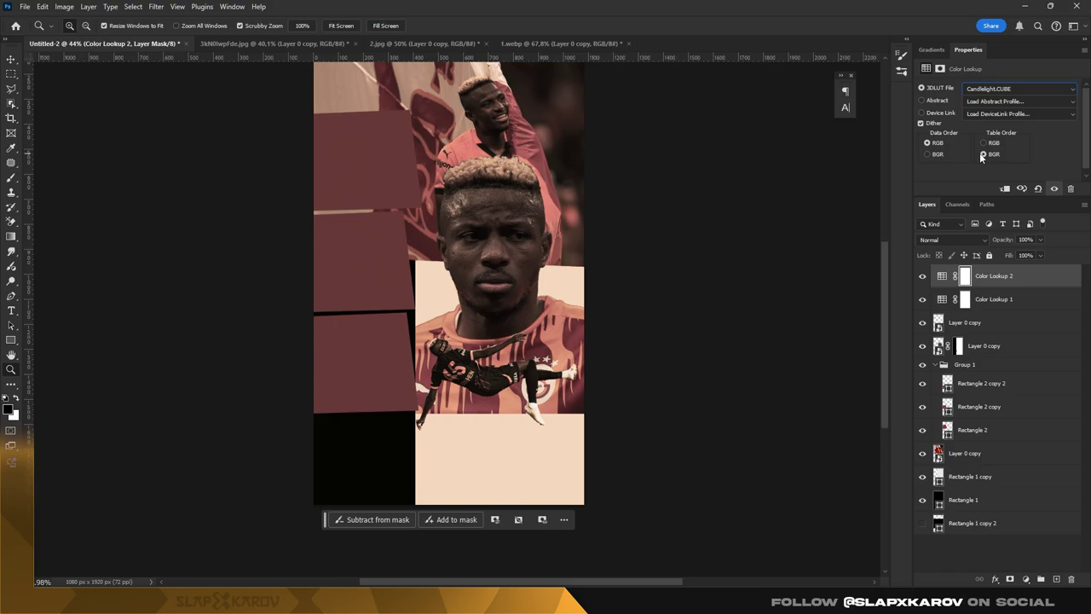
key(Down)
key(Up)
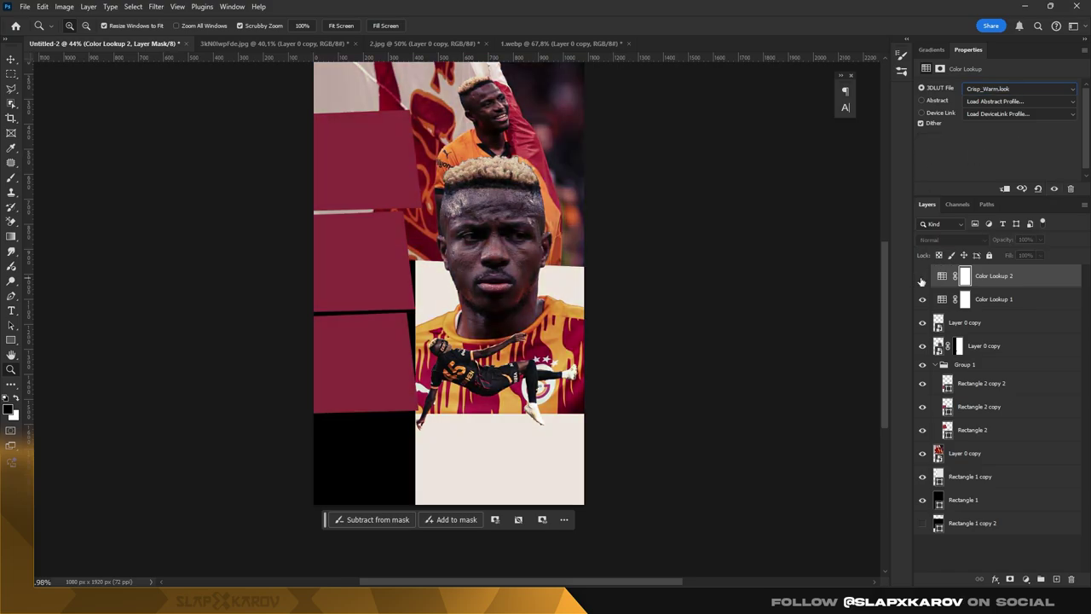
click(922, 277)
- Rename the two lookup layers 2 and 1 and review the tinted poster
double_click(994, 276)
text(2)
key(Tab)
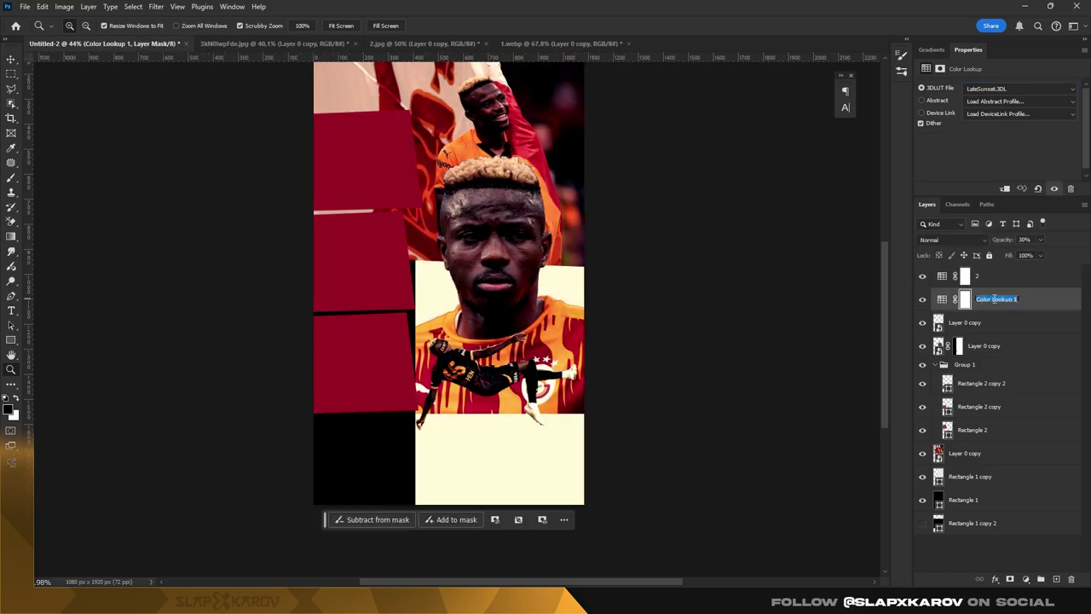
text(1)
key(Return)
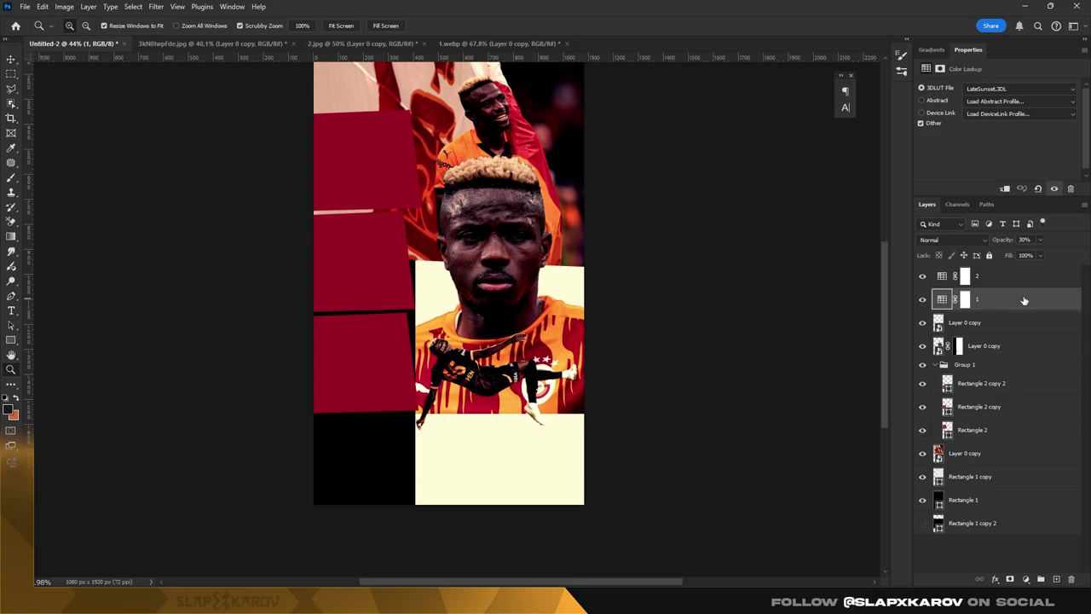
mouse_move(520, 216)
mouse_down()
mouse_move(503, 217)
mouse_move(531, 228)
mouse_move(559, 187)
mouse_move(552, 322)
mouse_move(494, 256)
mouse_move(531, 200)
mouse_move(545, 199)
mouse_up()
key(alt+bracketright)
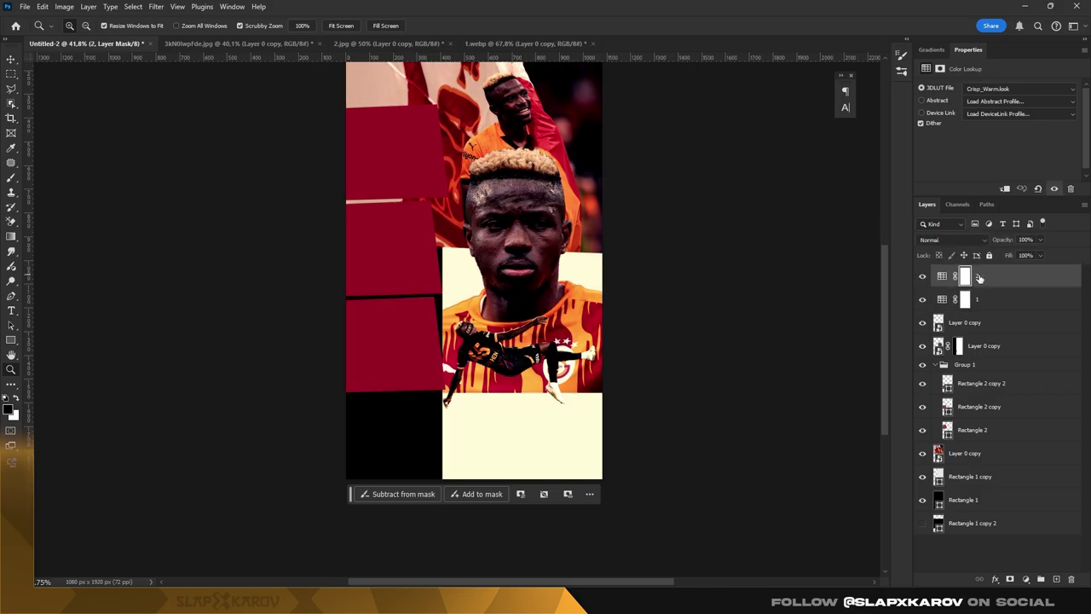
click(980, 299)
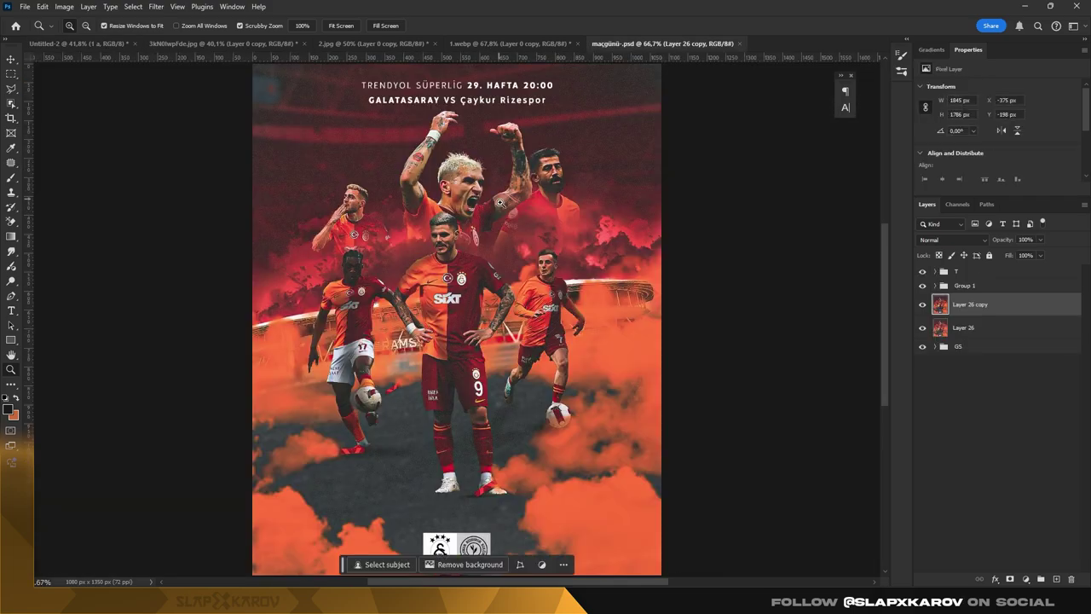
- Inspect the reference poster's GS group and the group holding its two club logos
drag(922, 304, 922, 327)
click(946, 347)
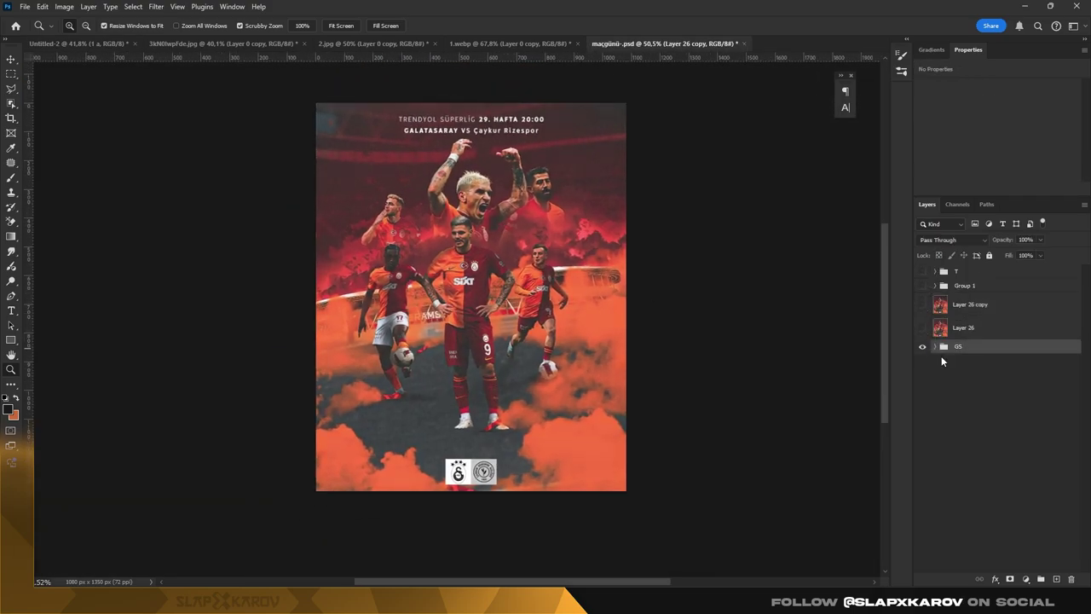
click(935, 346)
drag(469, 149, 504, 128)
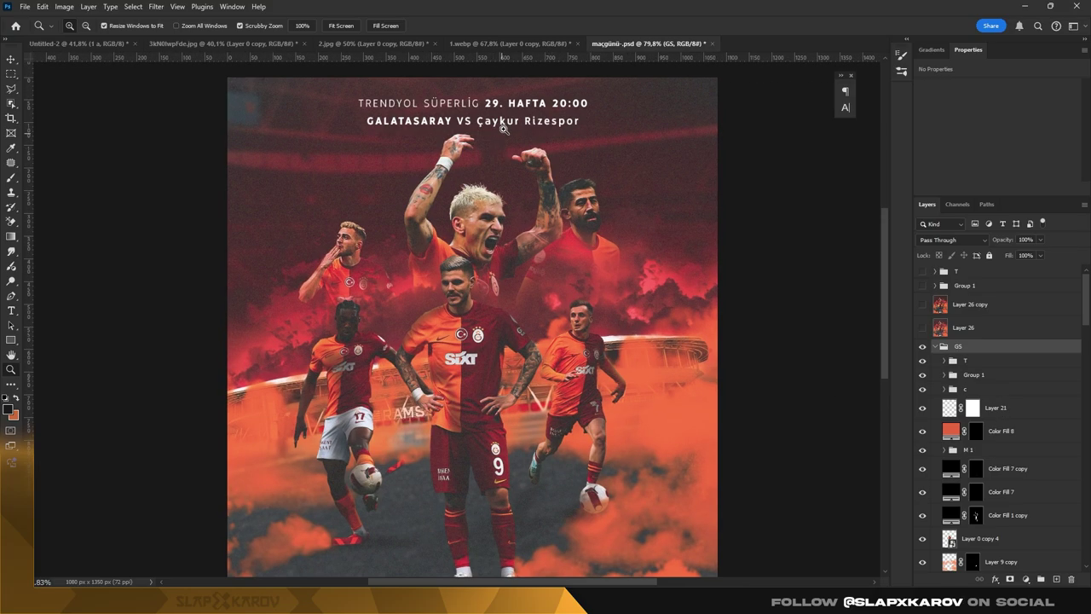
scroll(499, 107, down, 5)
click(474, 449)
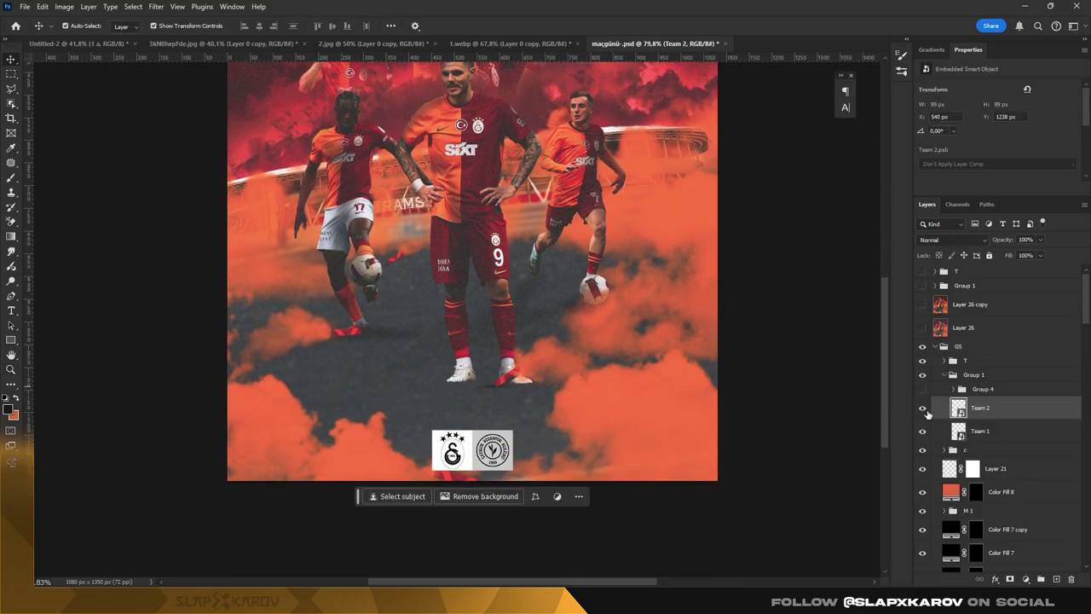
click(952, 376)
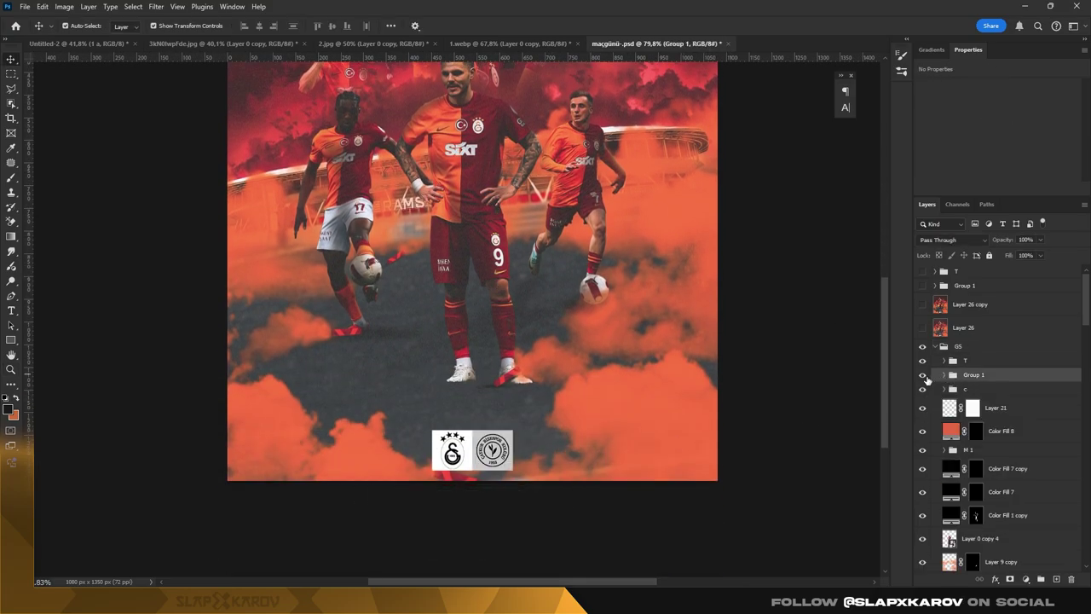
- Move the two club logos into the black lower-left panel of Untitled-2
click(82, 44)
key(z)
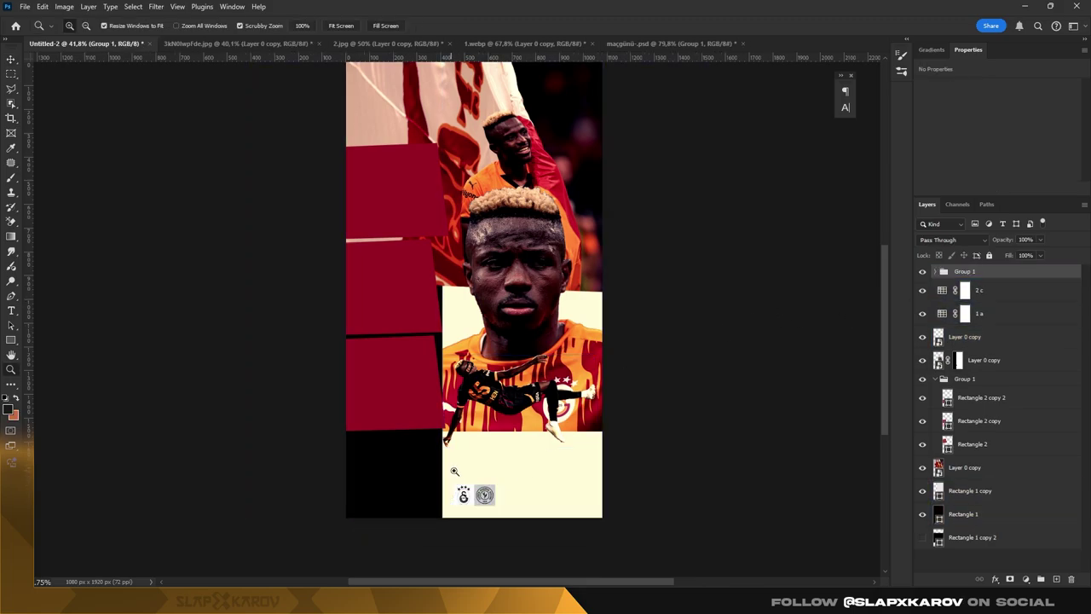
click(455, 472)
key(ctrl+t)
drag(498, 502, 358, 429)
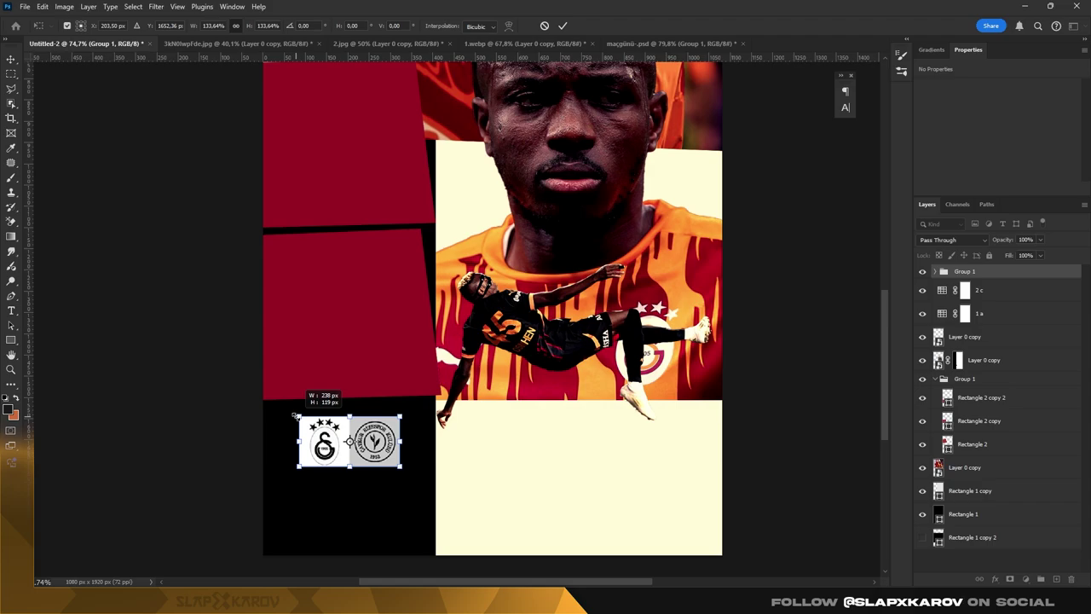
scroll(378, 444, up, 5)
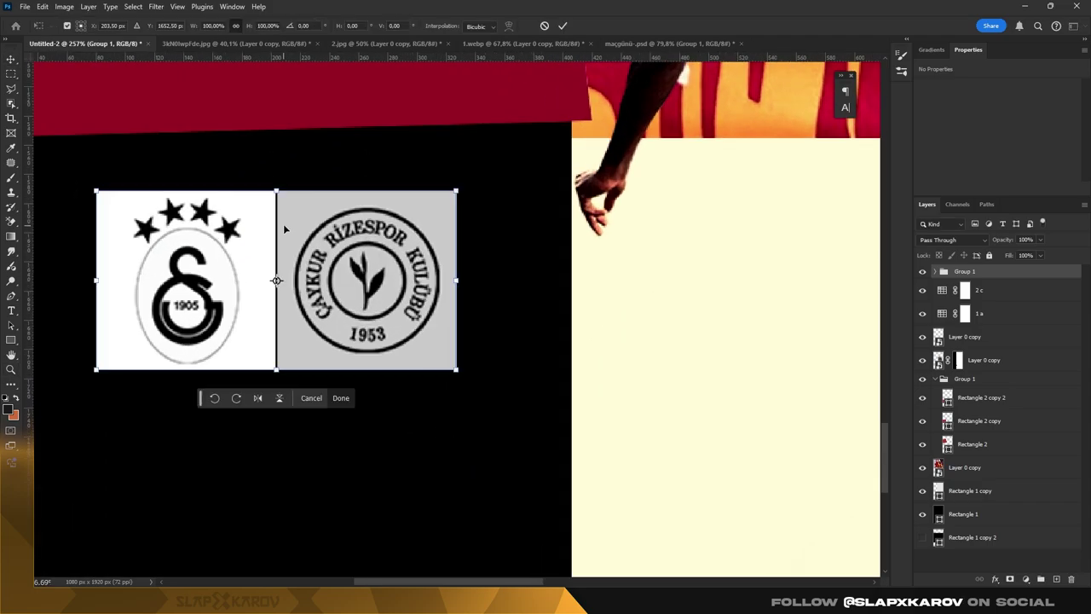
drag(283, 224, 301, 241)
scroll(413, 331, down, 3)
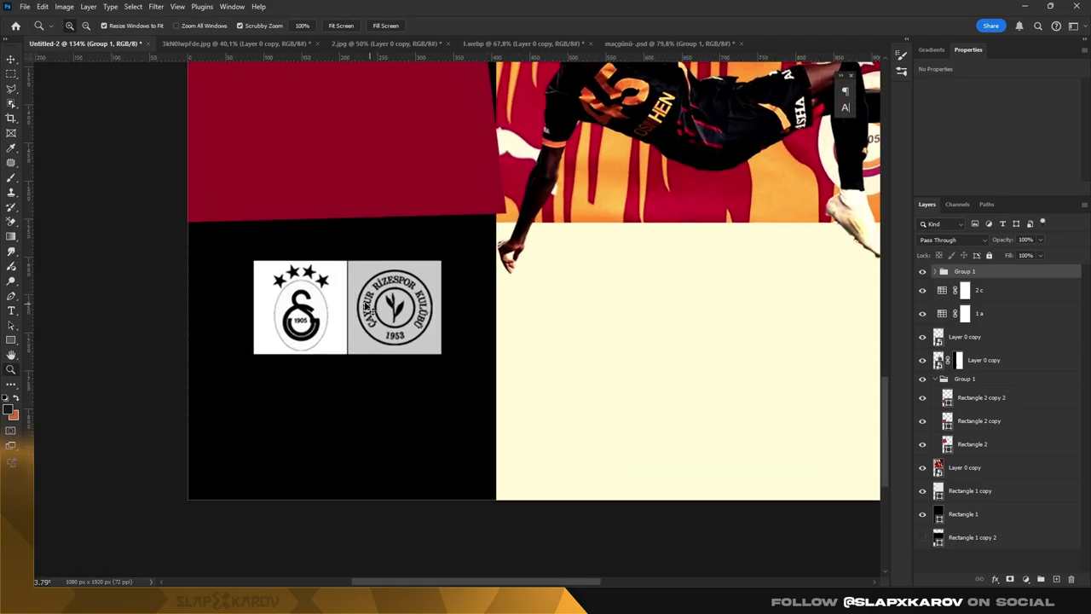
key(Return)
- Check the logo placement, glancing at the Galatasaray reference before returning to Untitled-2
scroll(351, 305, up, 5)
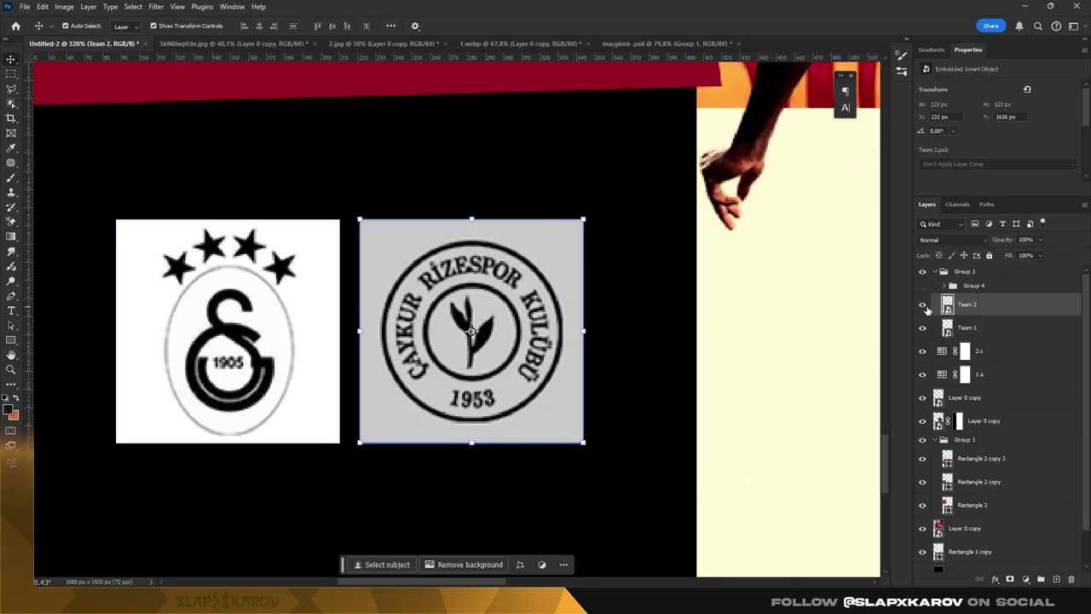
key(z)
scroll(337, 269, down, 12)
scroll(546, 127, up, 2)
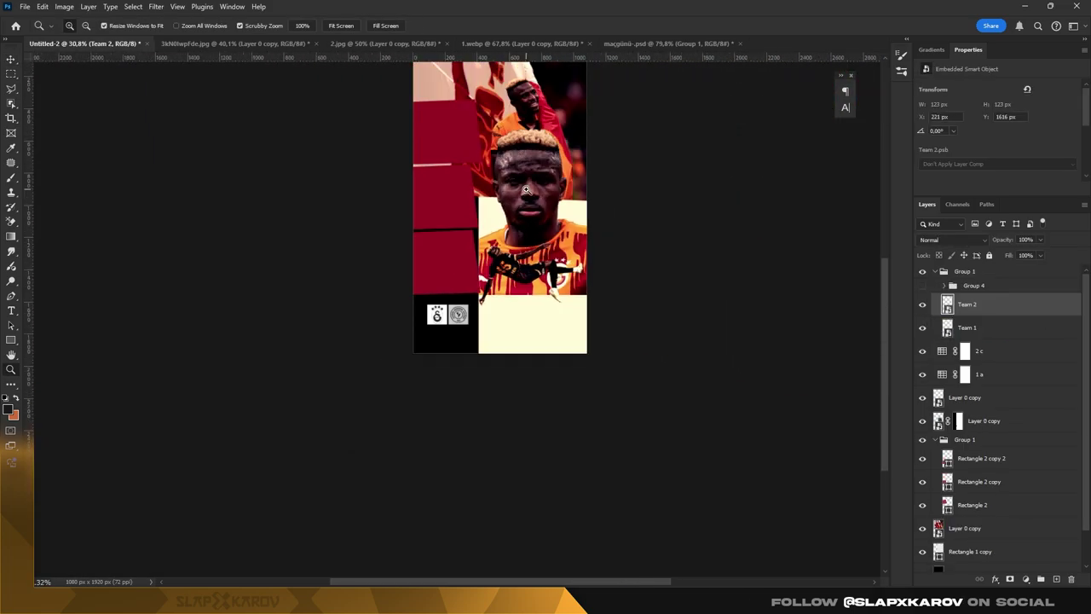
click(653, 43)
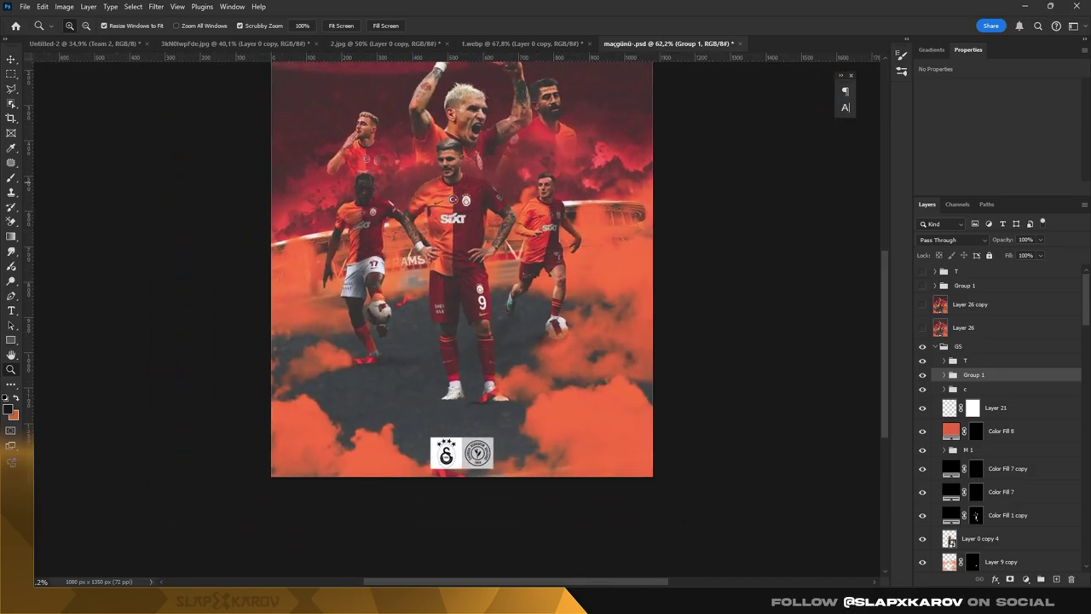
key(ctrl+Tab)
- Paste the stadium photo and enlarge it behind the portrait
key(v)
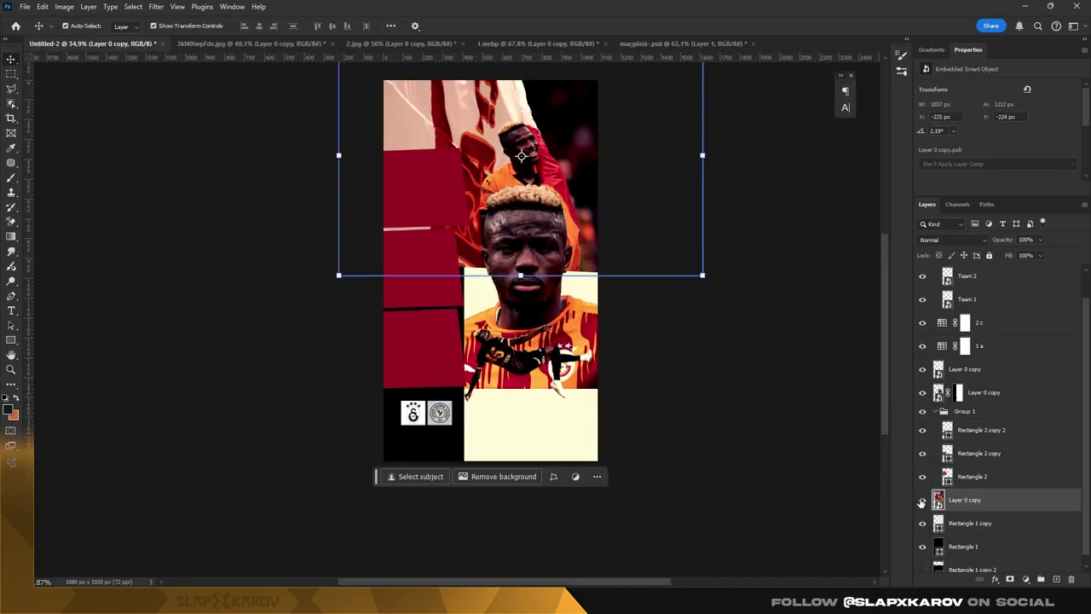
key(ctrl+v)
key(ctrl+t)
mouse_move(517, 185)
mouse_down()
mouse_move(611, 205)
mouse_move(564, 207)
mouse_up()
drag(613, 171, 657, 161)
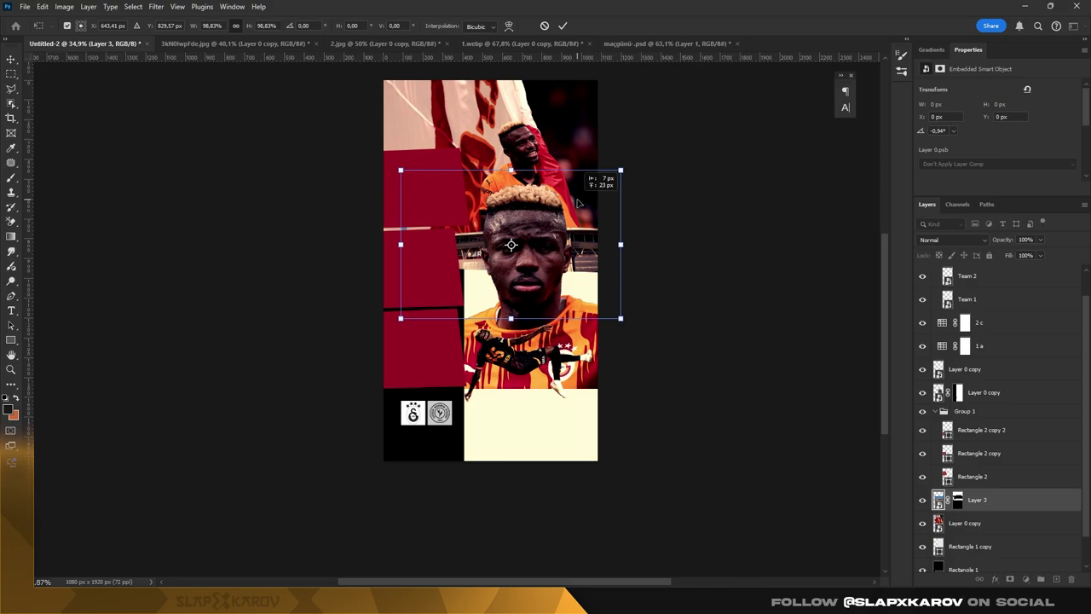
- Group Team 1 and Team 2 into a red-labelled group named Team
click(966, 275)
shift+click(967, 299)
key(ctrl+g)
click(935, 271)
double_click(965, 271)
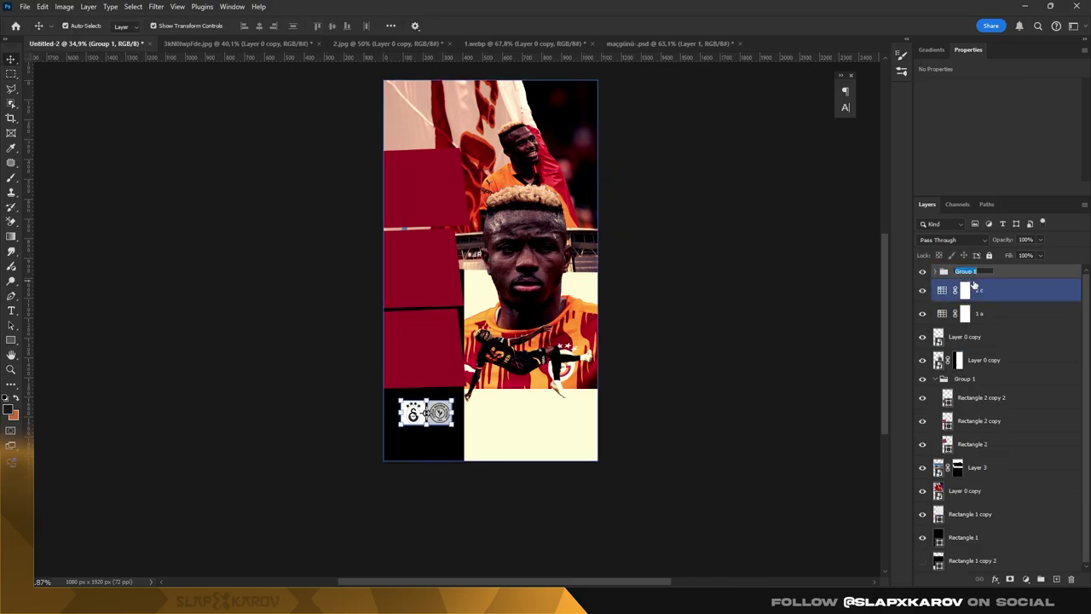
text(Team)
right_click(974, 285)
click(917, 563)
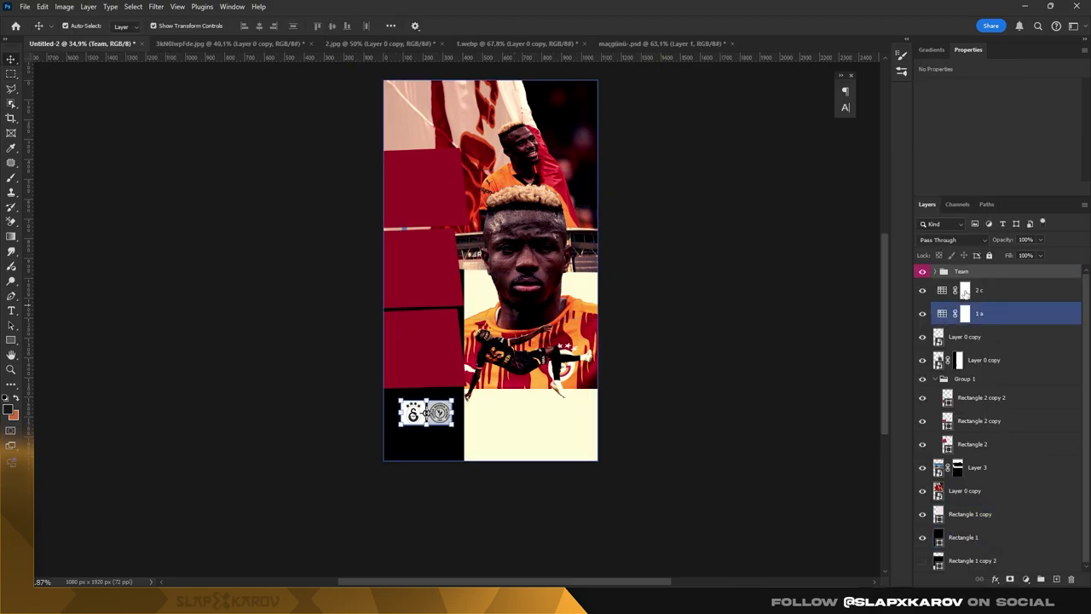
- Lower the stadium photo behind the portrait and nudge the kicking player slightly down
scroll(537, 252, up, 5)
mouse_move(679, 250)
mouse_down()
mouse_move(679, 273)
mouse_move(497, 168)
mouse_up()
key(z)
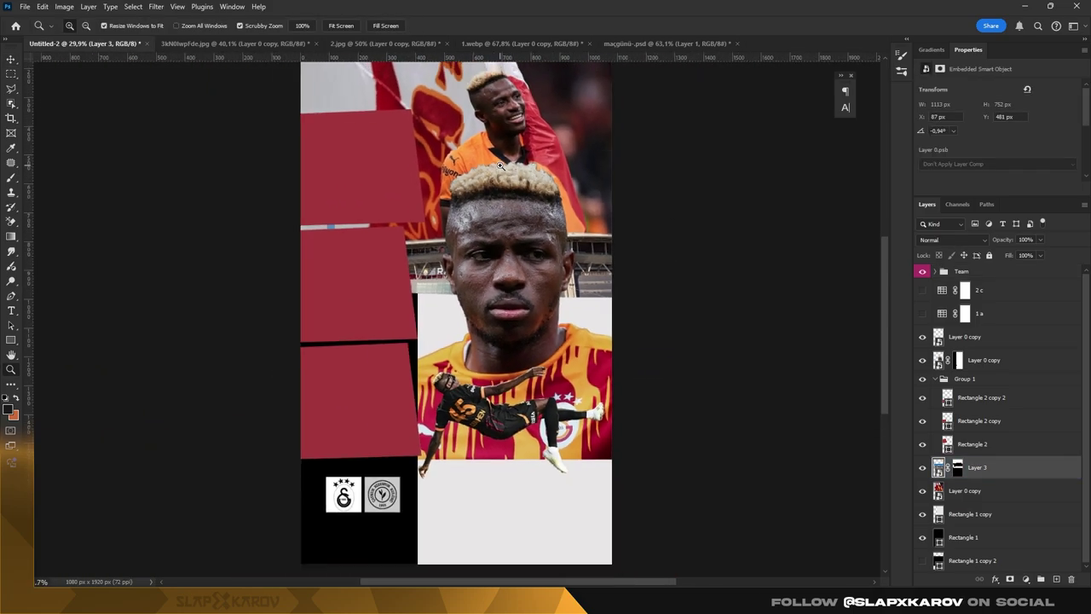
drag(425, 489, 495, 488)
key(v)
drag(509, 307, 509, 315)
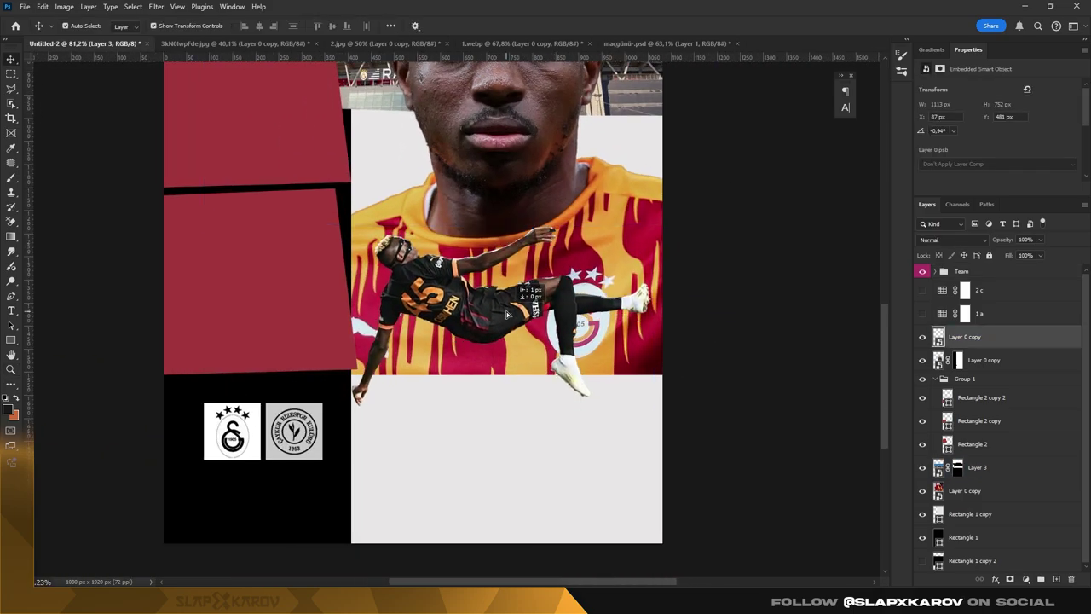
key(ctrl+shift+Tab)
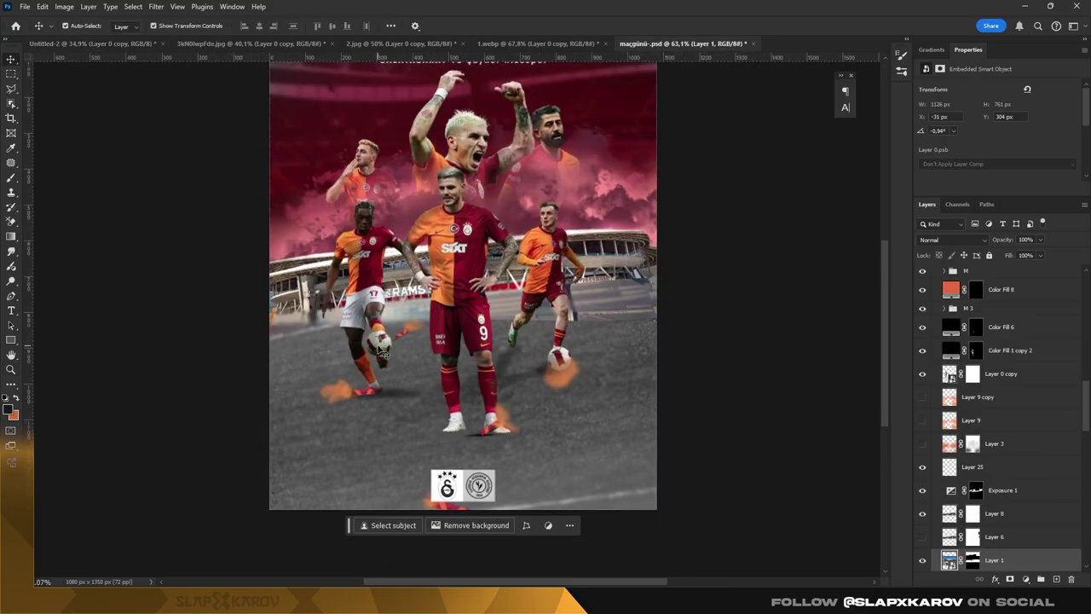
- Copy the football from its smart object and paste it, scaled small, into Untitled-2
double_click(949, 277)
right_click(967, 279)
key(Escape)
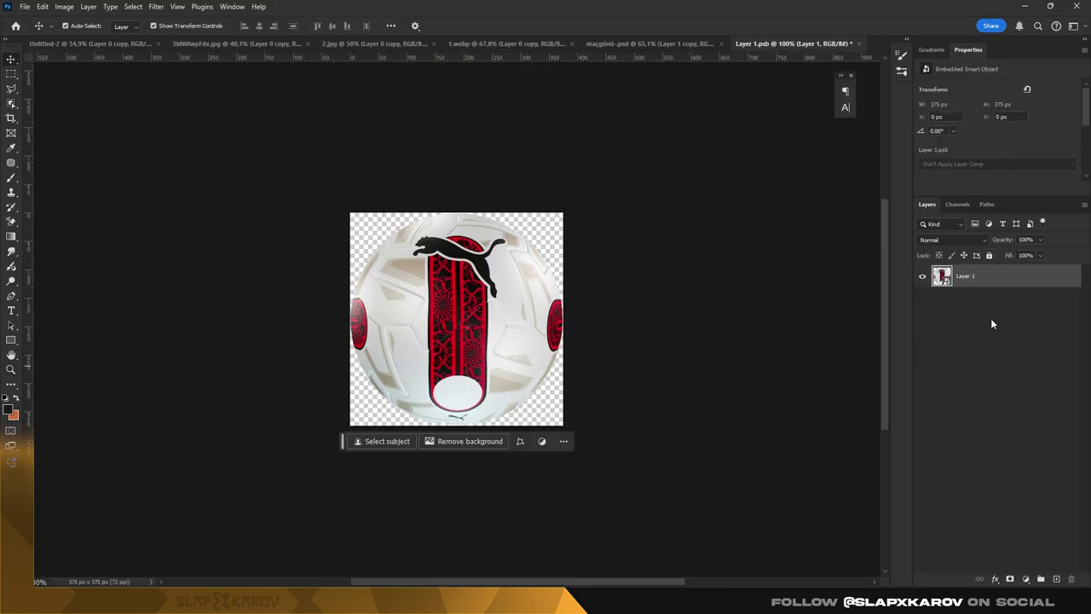
click(86, 44)
click(921, 341)
key(ctrl+v)
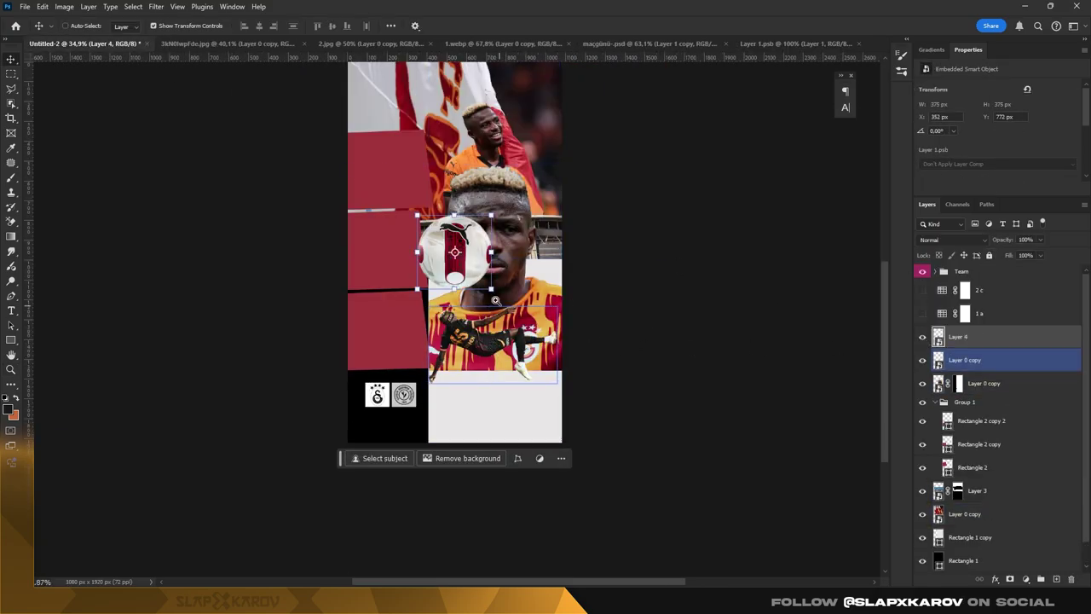
scroll(511, 290, up, 3)
key(ctrl+t)
mouse_move(304, 133)
mouse_down()
mouse_move(379, 157)
mouse_move(369, 162)
mouse_move(544, 274)
mouse_up()
key(Return)
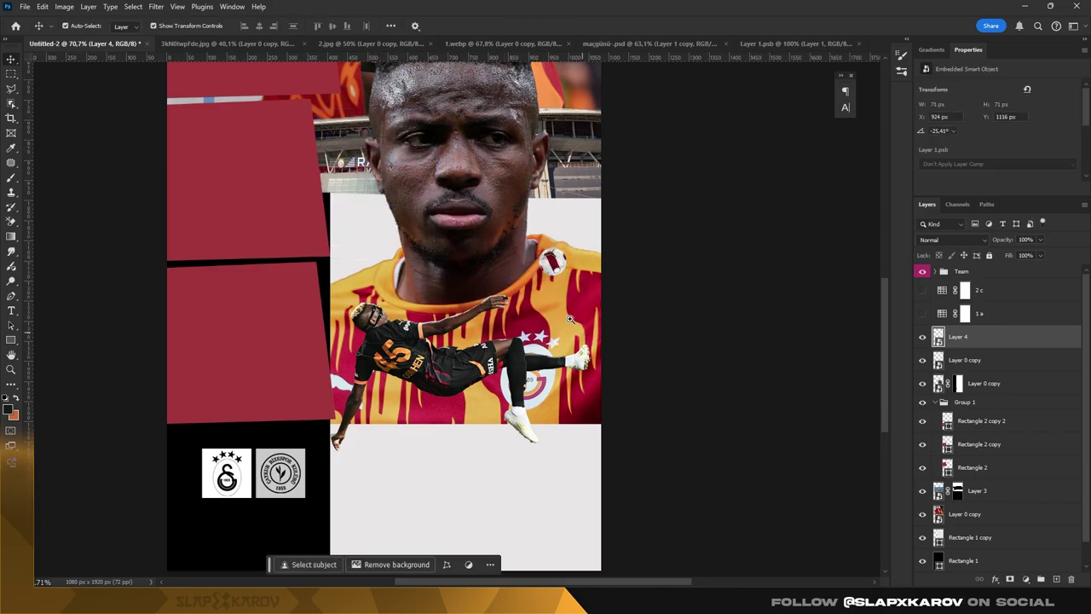
- Rename the football layer XC 01 with a yellow label and close Layer 1.psb
scroll(554, 264, up, 3)
double_click(959, 337)
text(XC 01)
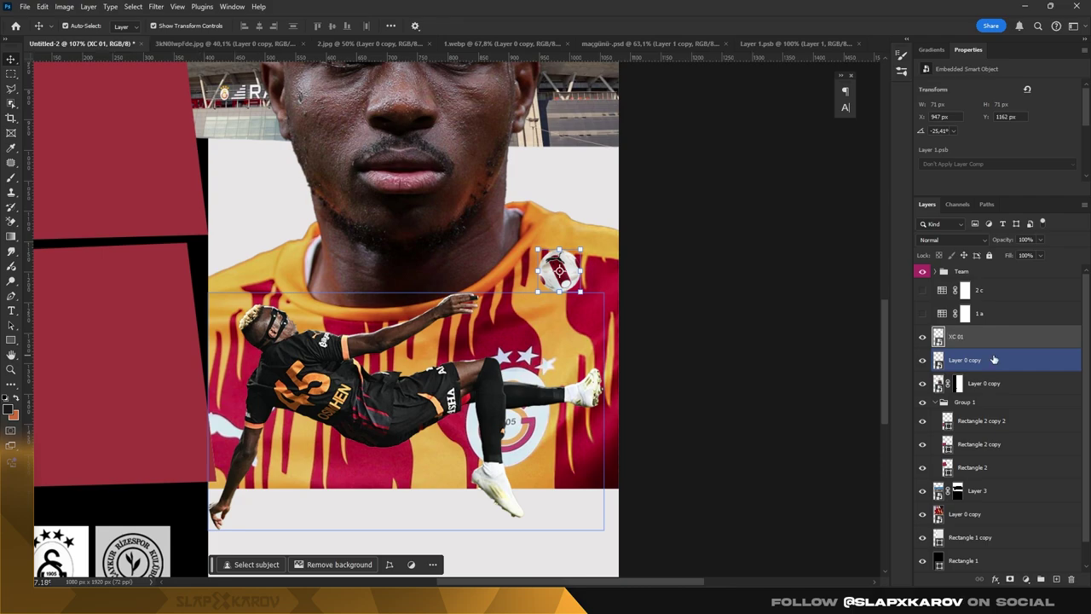
right_click(980, 336)
click(1015, 493)
key(z)
mouse_move(570, 293)
mouse_down()
mouse_move(579, 293)
mouse_move(417, 119)
mouse_move(452, 118)
mouse_up()
click(858, 43)
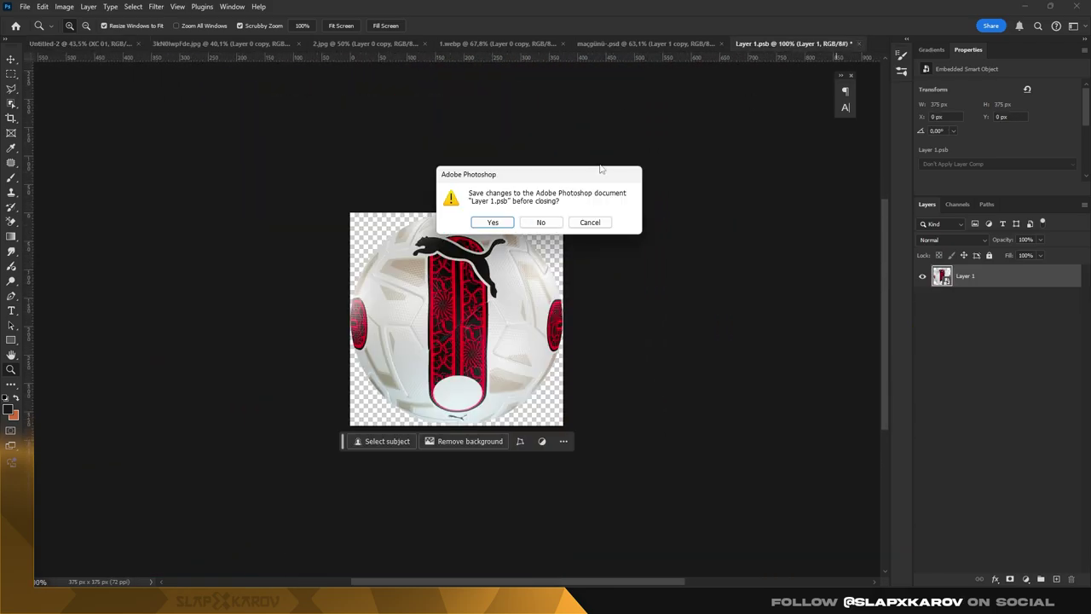
click(540, 223)
- Close the Galatasaray reference poster and the 1.webp kick cutout file
drag(545, 213, 564, 163)
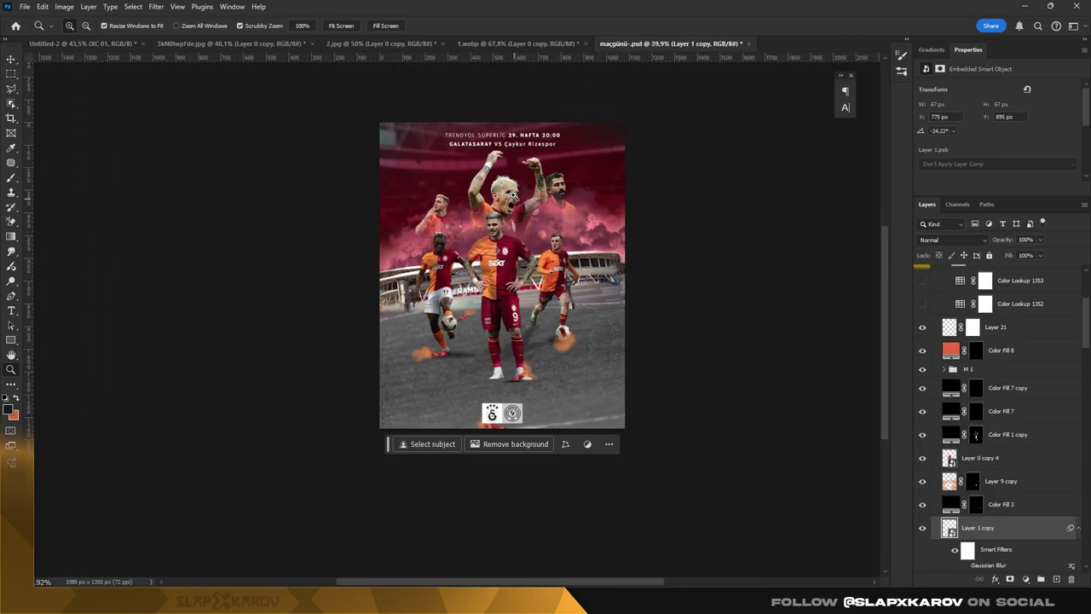
click(740, 42)
click(568, 222)
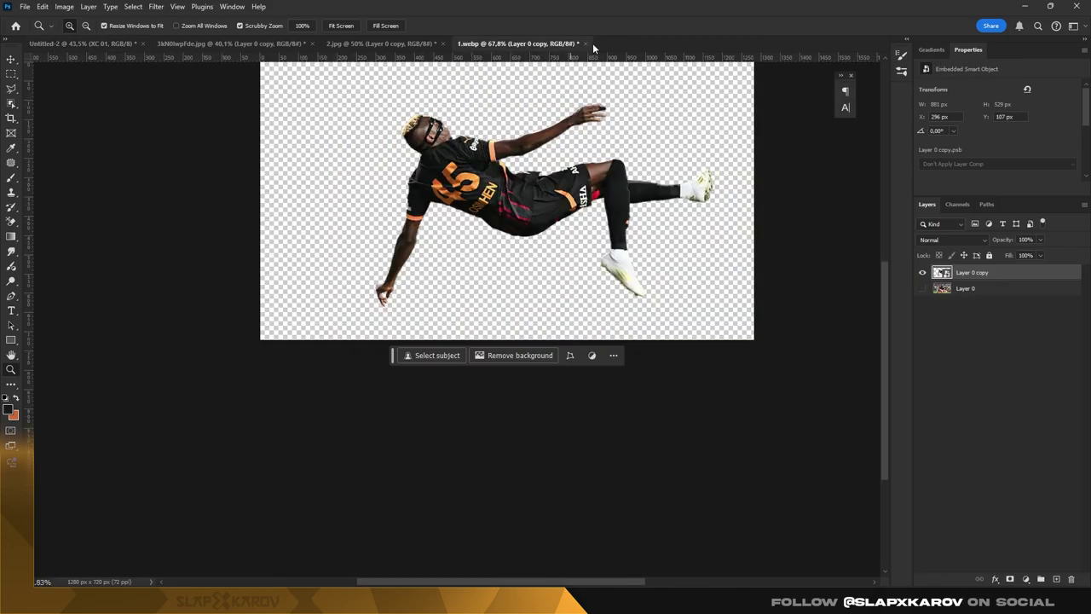
key(ctrl+w)
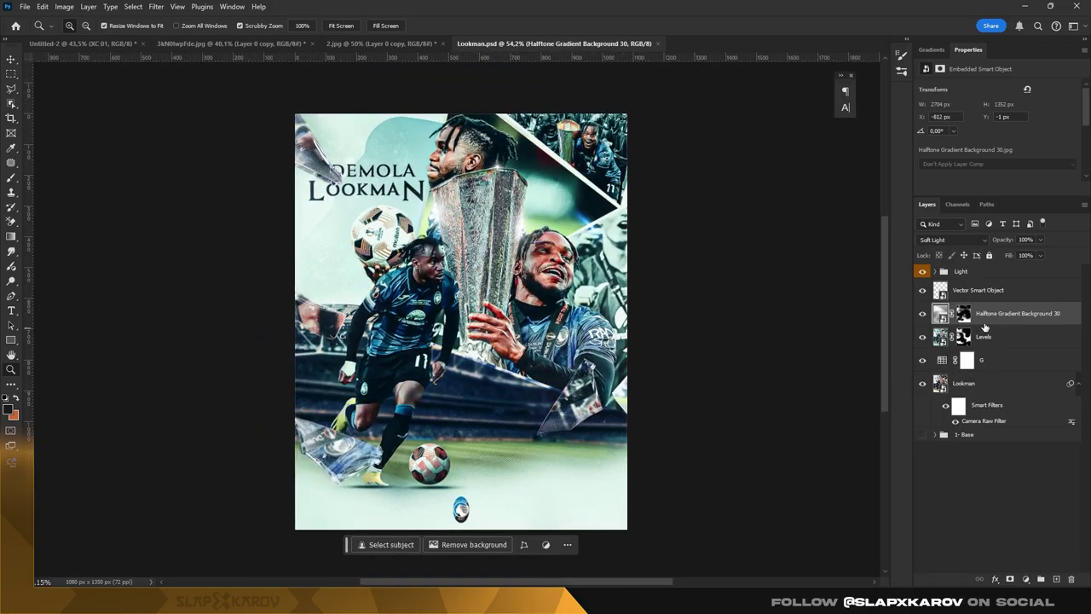
- Toggle Lookman.psd layers to inspect the 1- Base group's Ball layer, then return to Untitled-2
click(923, 290)
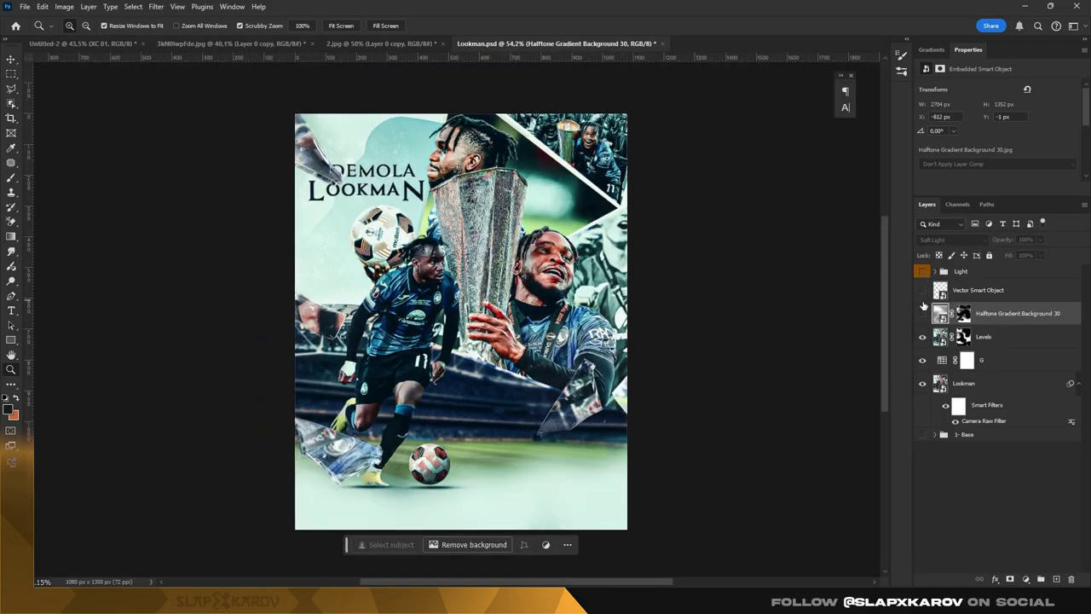
click(922, 313)
click(923, 337)
click(921, 360)
key(v)
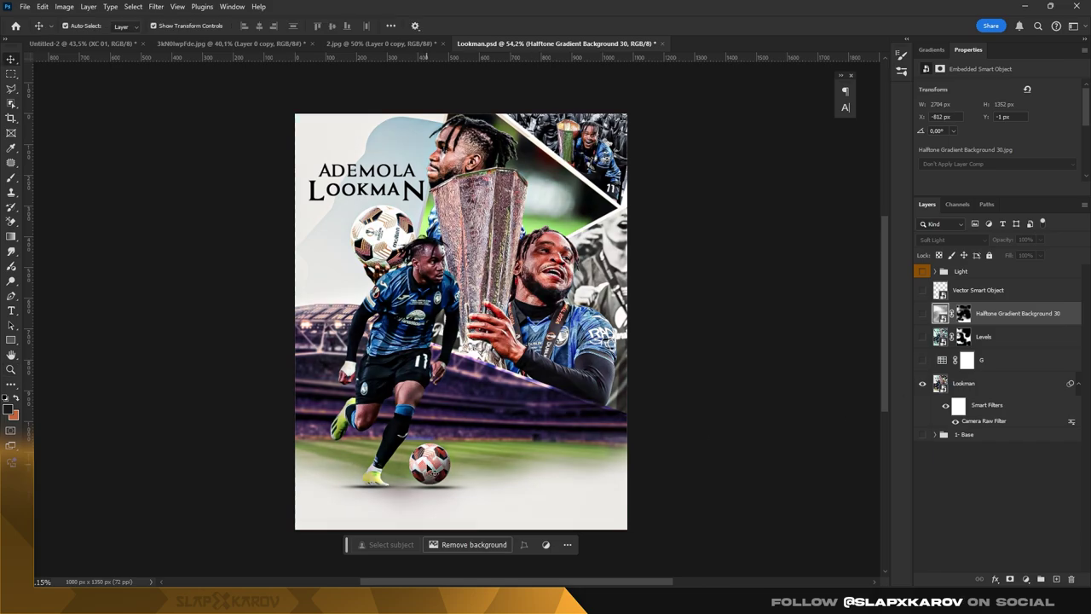
click(939, 383)
click(922, 435)
click(936, 435)
click(456, 470)
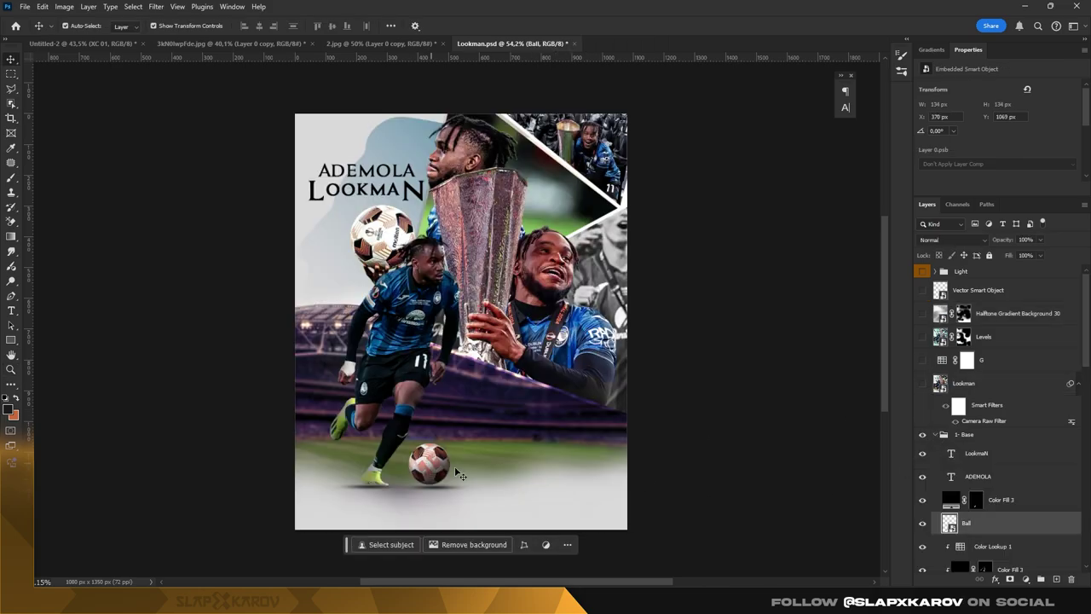
click(81, 43)
scroll(569, 386, up, 5)
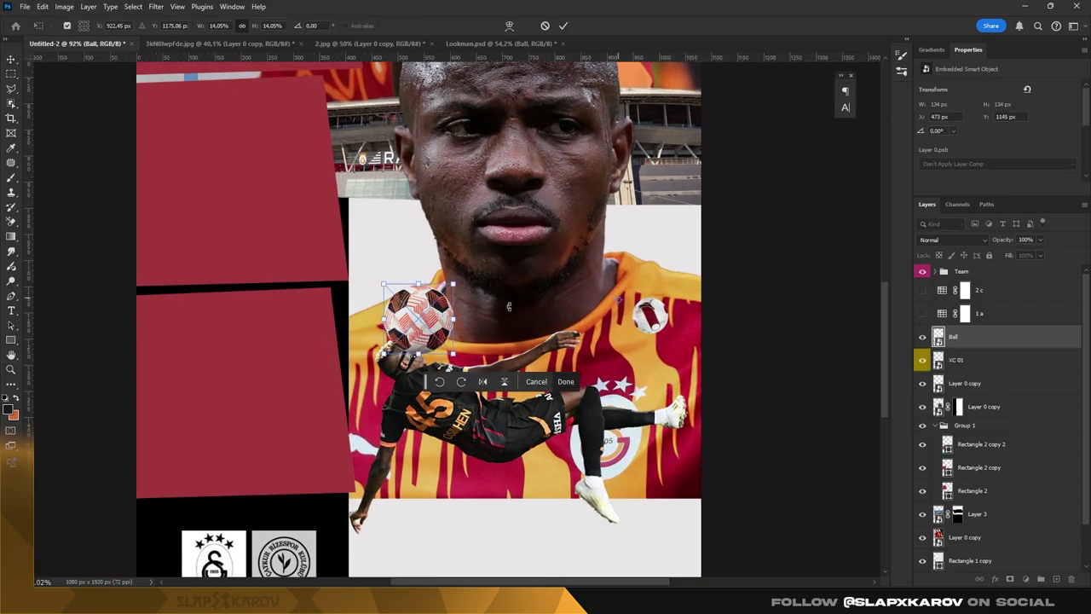
- Move the football onto the jersey's right shoulder and shrink it to about 45 px
drag(418, 317, 657, 305)
mouse_move(694, 266)
mouse_down()
mouse_move(639, 290)
mouse_move(658, 298)
mouse_up()
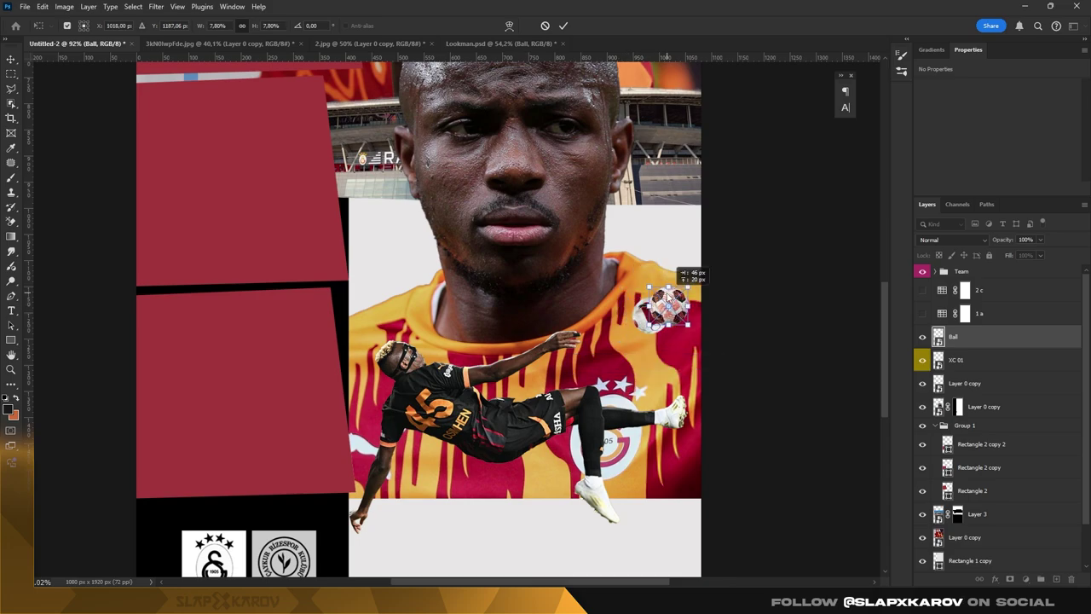
key(Return)
click(985, 370)
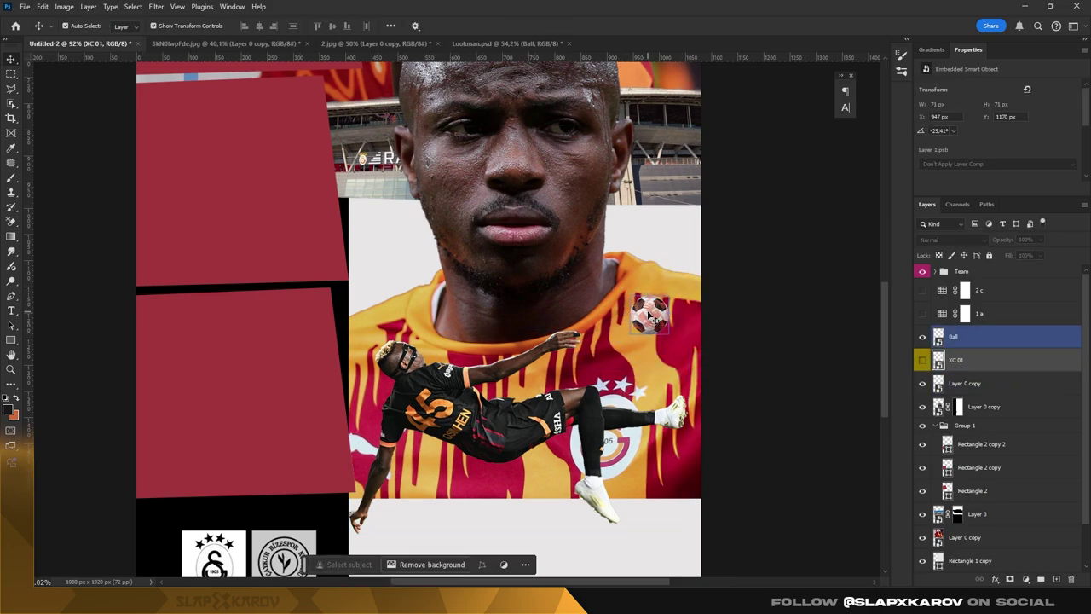
- Inspect the Lookman reference's G grade, logo and Light group layers, then close Lookman.psd
click(501, 42)
key(z)
mouse_move(439, 256)
mouse_down()
mouse_move(452, 256)
mouse_move(436, 256)
mouse_up()
click(922, 360)
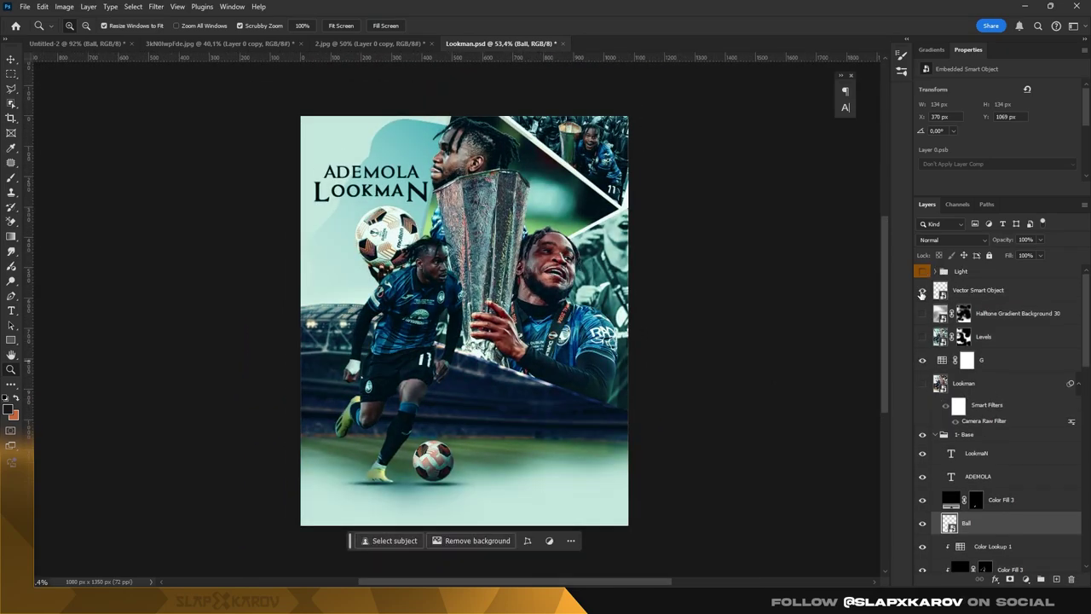
click(922, 290)
click(961, 271)
scroll(997, 383, down, 5)
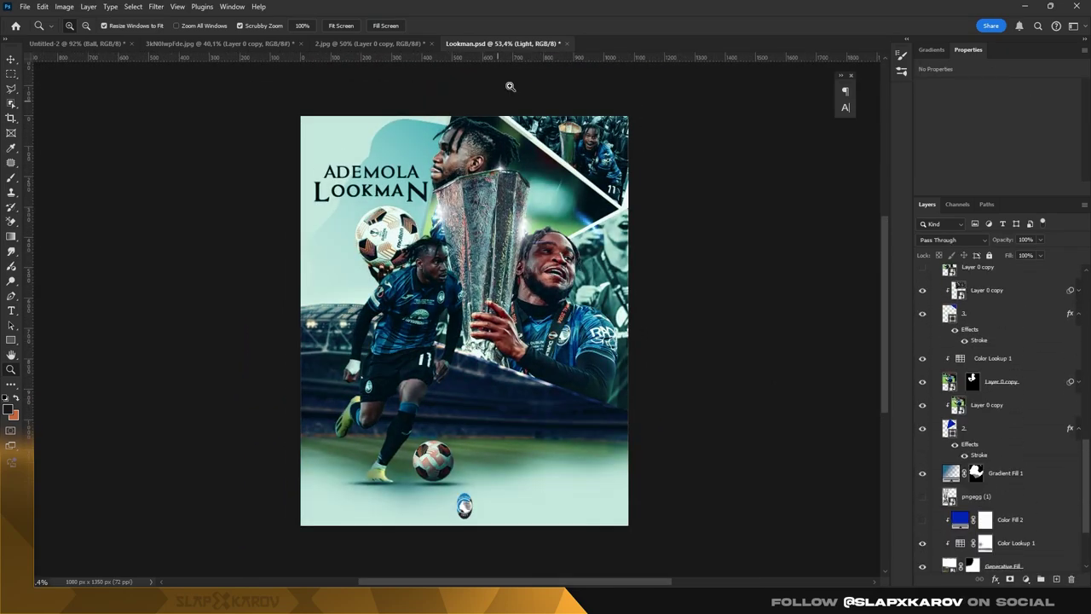
click(566, 43)
click(538, 223)
- Free Transform the Team logo group and commit it
drag(533, 260, 506, 260)
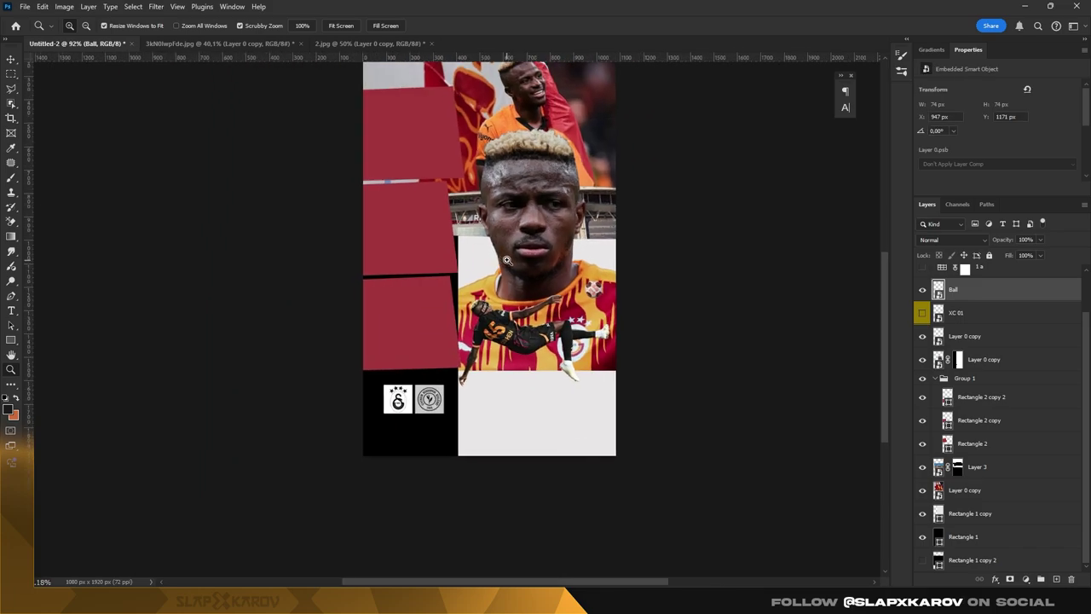
scroll(967, 350, up, 2)
click(969, 275)
key(ctrl+t)
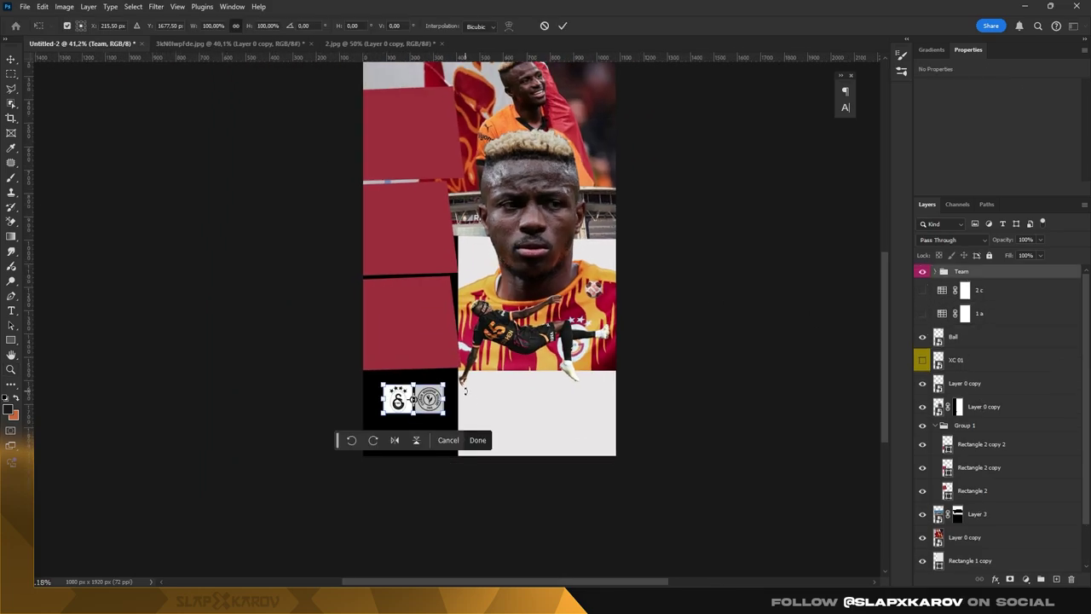
key(Return)
- Zoom out to the whole poster, select Group 1 for renaming to HH, and zoom back in
key(z)
key(ctrl+minus)
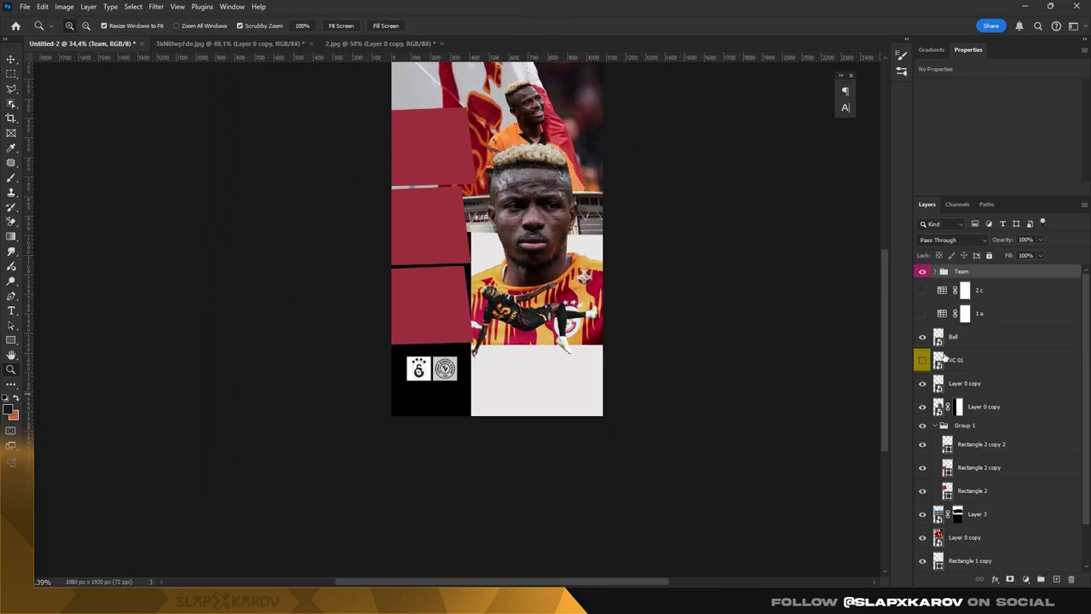
click(934, 427)
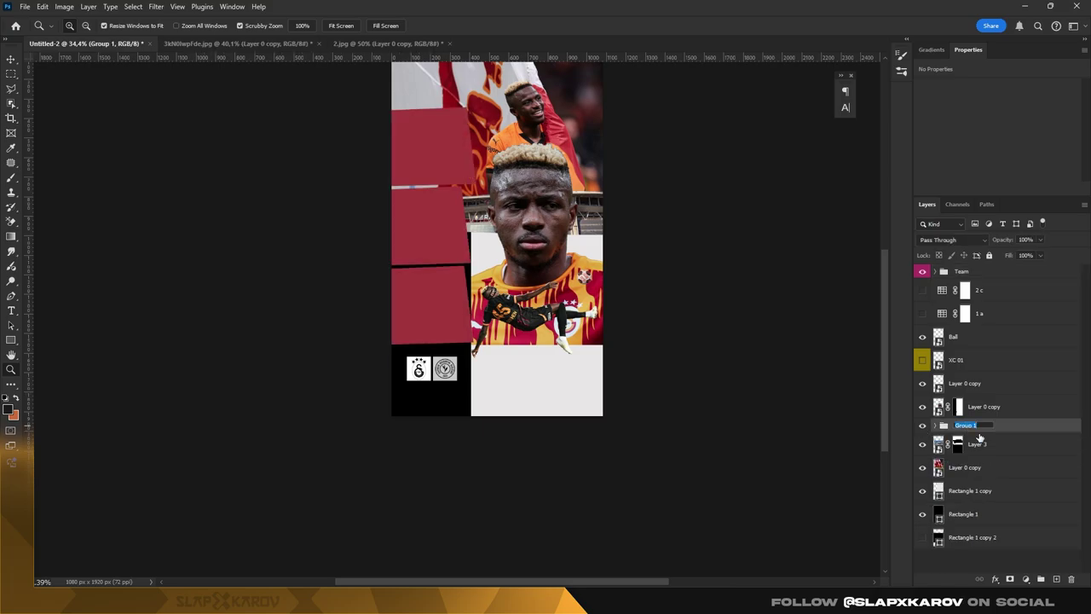
drag(499, 342, 504, 341)
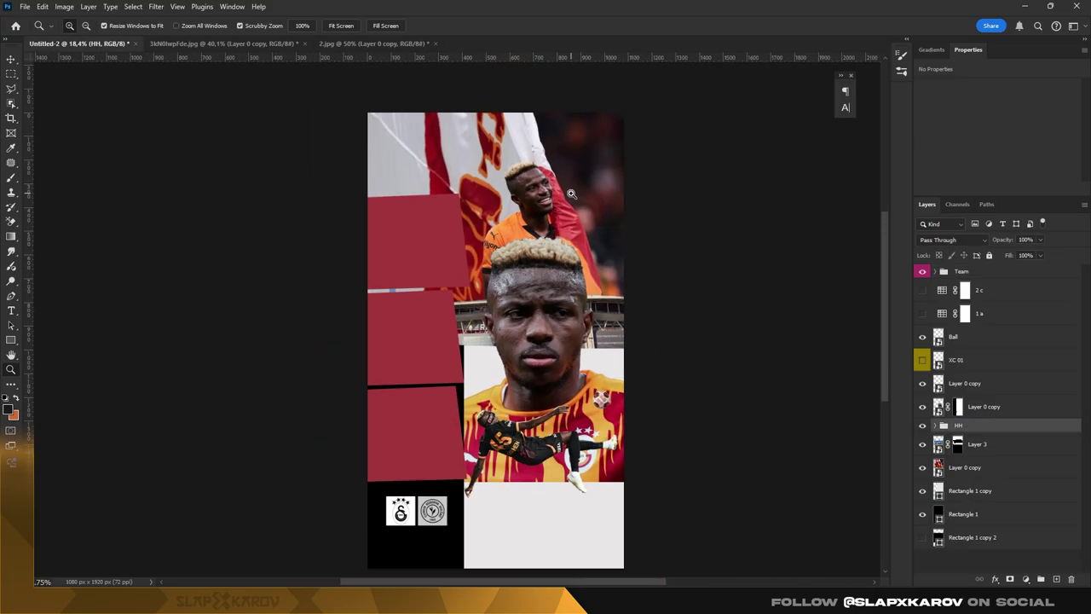
click(503, 340)
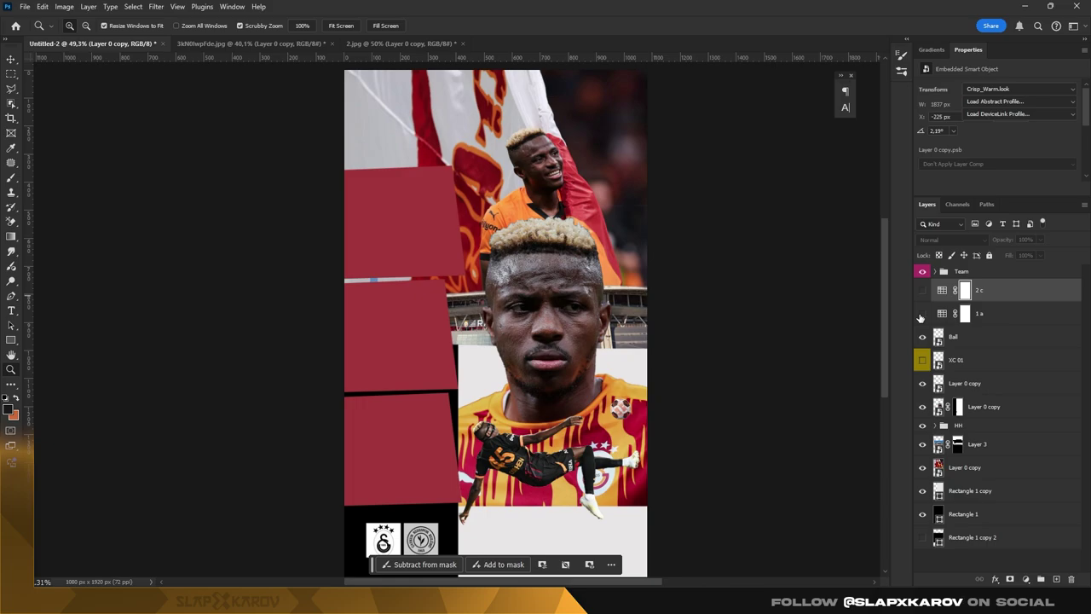
- Select the Layer 0 copy photo, trying and discarding a Selective Color adjustment
click(921, 313)
click(965, 312)
click(922, 313)
click(964, 467)
click(1026, 578)
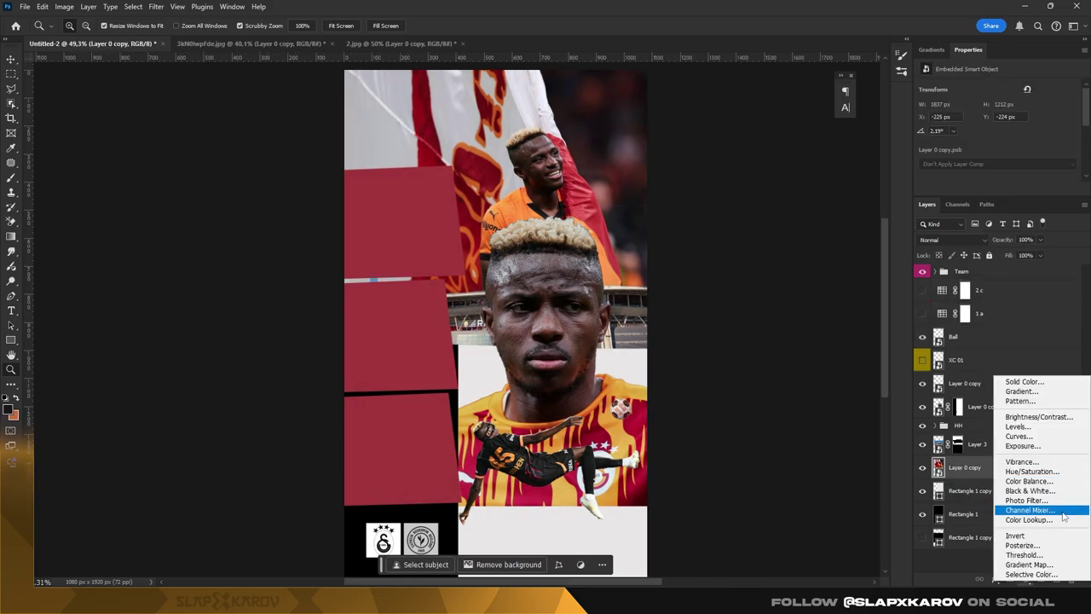
click(1054, 574)
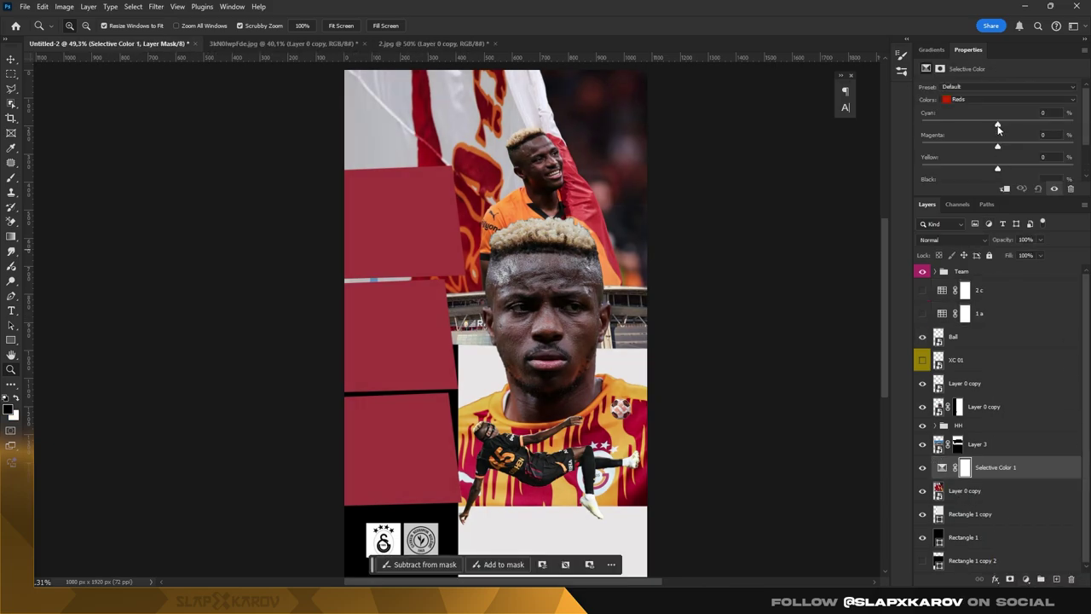
key(ctrl+z)
click(1025, 579)
- Add a Color Lookup adjustment and browse the LUT files to LateSunset.3DL
click(1031, 518)
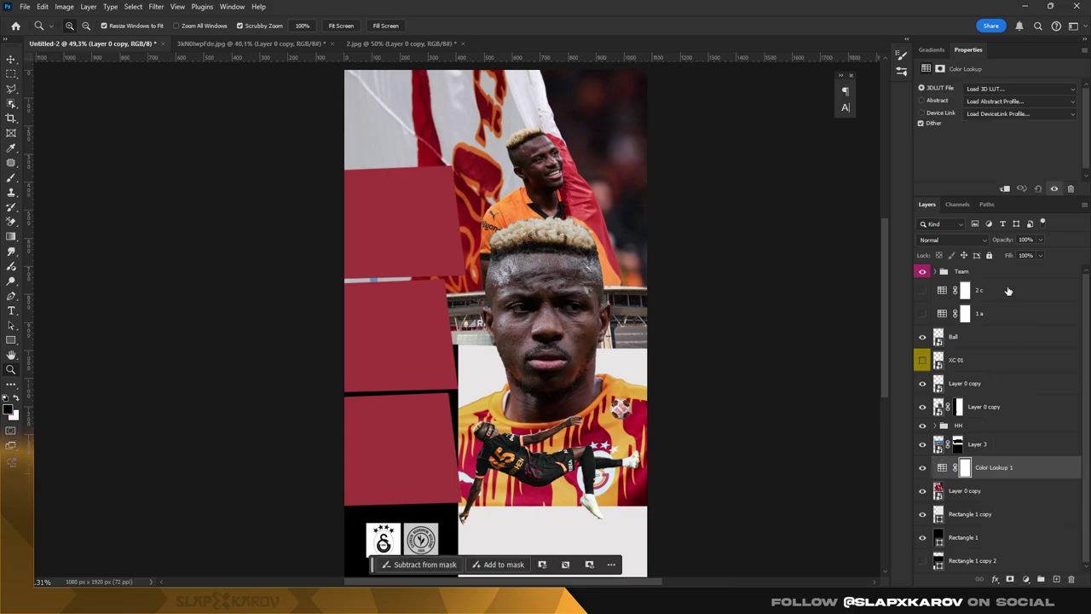
click(1018, 89)
click(990, 224)
key(Down)
key(Down)
key(Down)
key(Down)
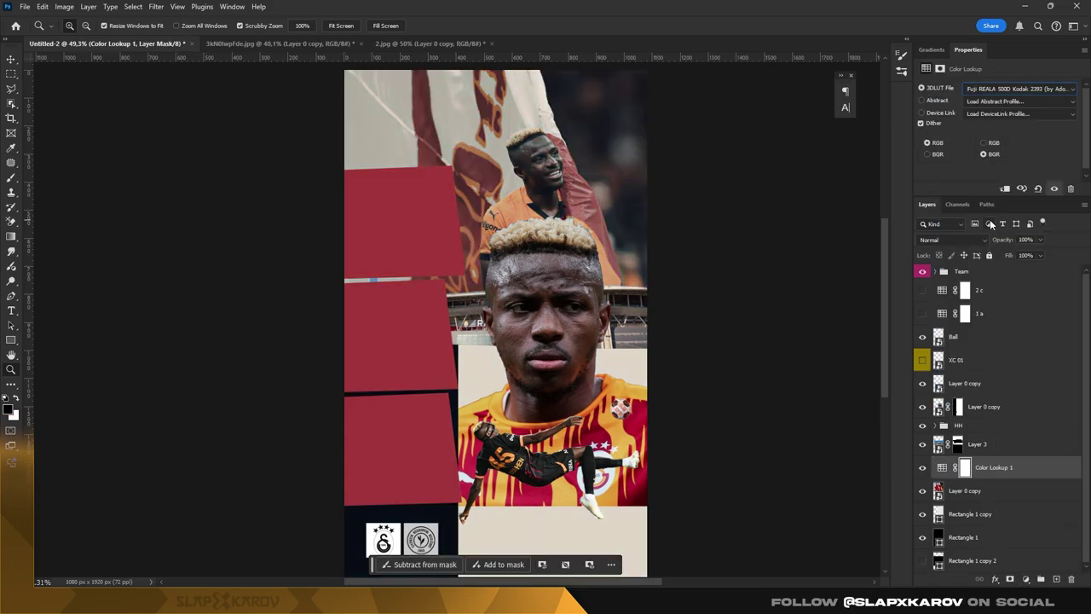
key(Down)
key(Down)
key(Down)
key(Down)
key(Down)
key(Up)
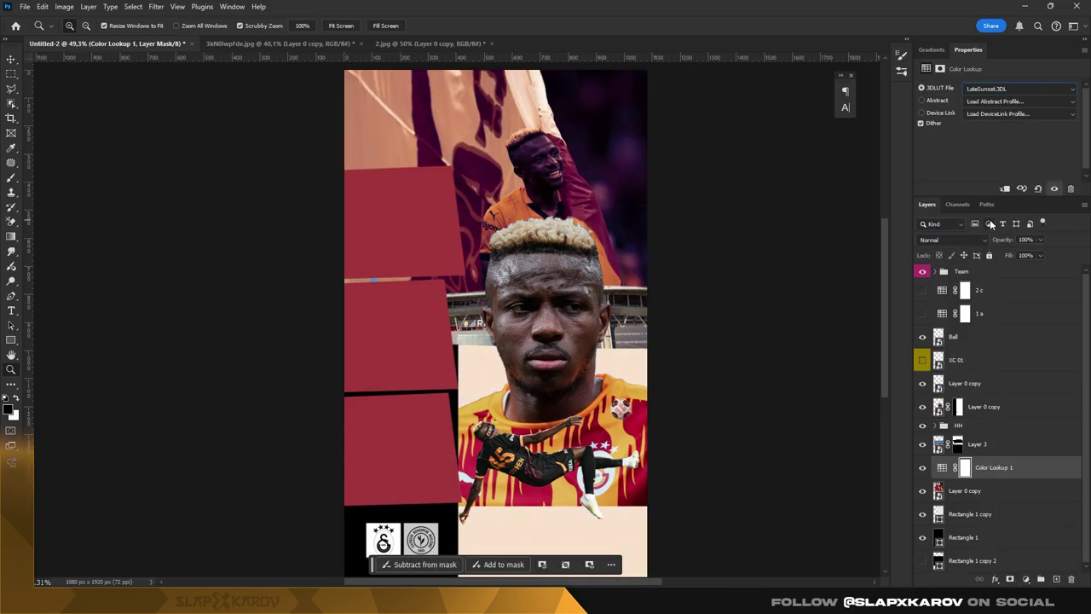
key(Up)
key(Down)
key(Down)
key(Down)
key(Down)
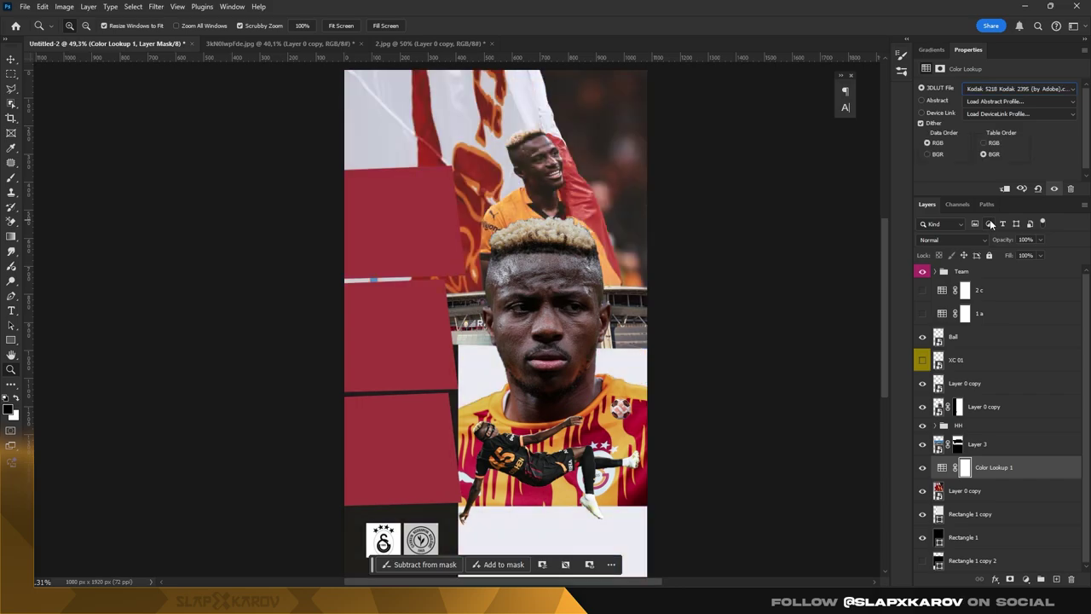
key(Up)
key(Up)
key(Up)
- Toggle the LateSunset grade off and on to compare the poster
click(921, 467)
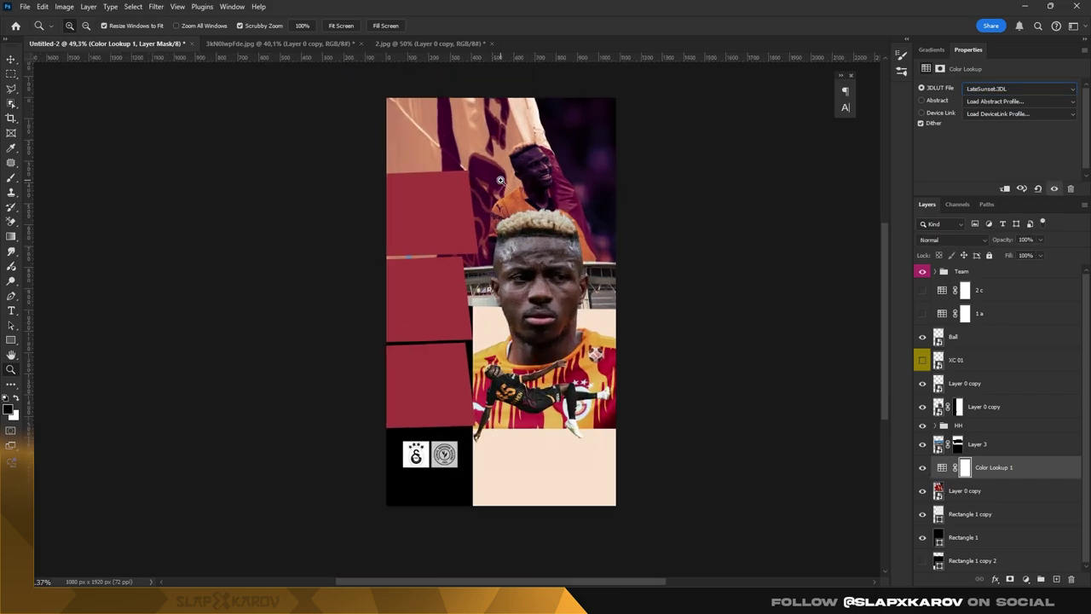
drag(519, 194, 526, 193)
alt+click(526, 193)
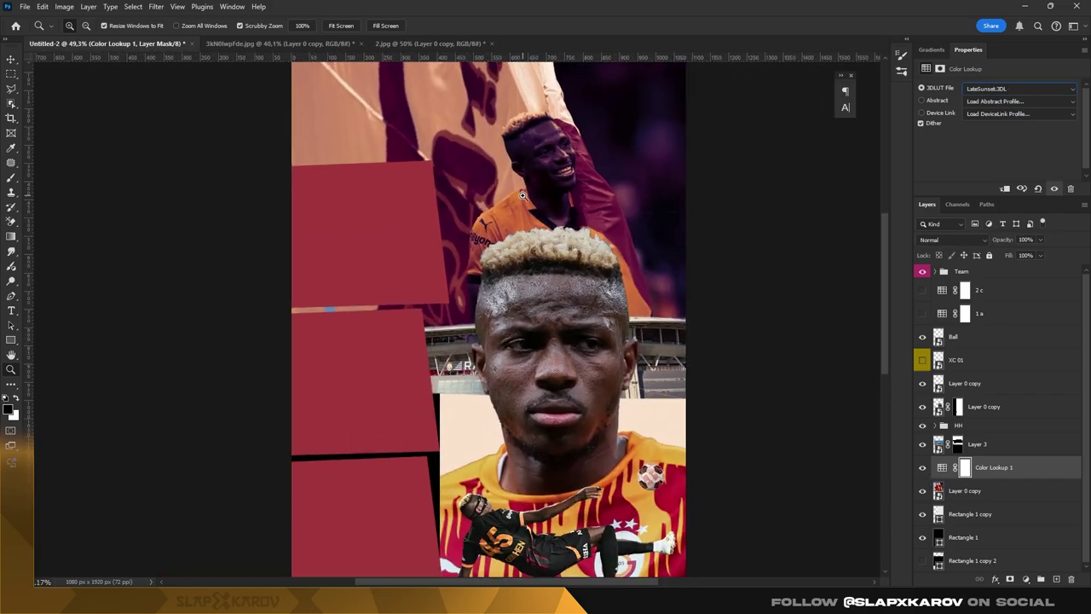
click(922, 468)
click(922, 468)
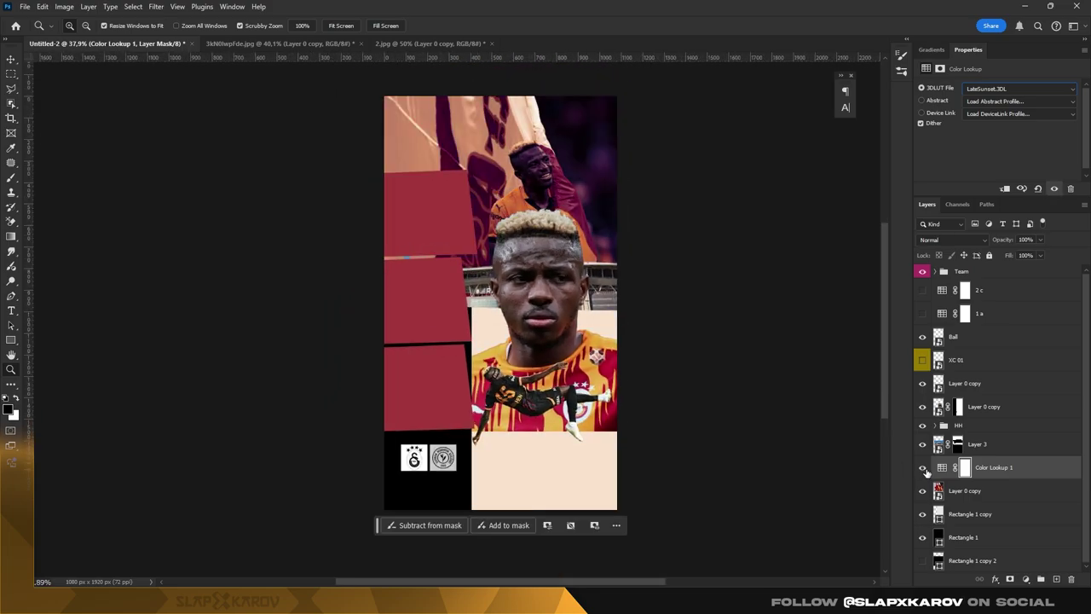
click(923, 468)
click(617, 352)
- Add a white placeholder text layer above the Layer 0 copy photo
mouse_move(617, 352)
mouse_down()
mouse_move(588, 349)
mouse_move(631, 350)
mouse_up()
click(1001, 494)
click(11, 312)
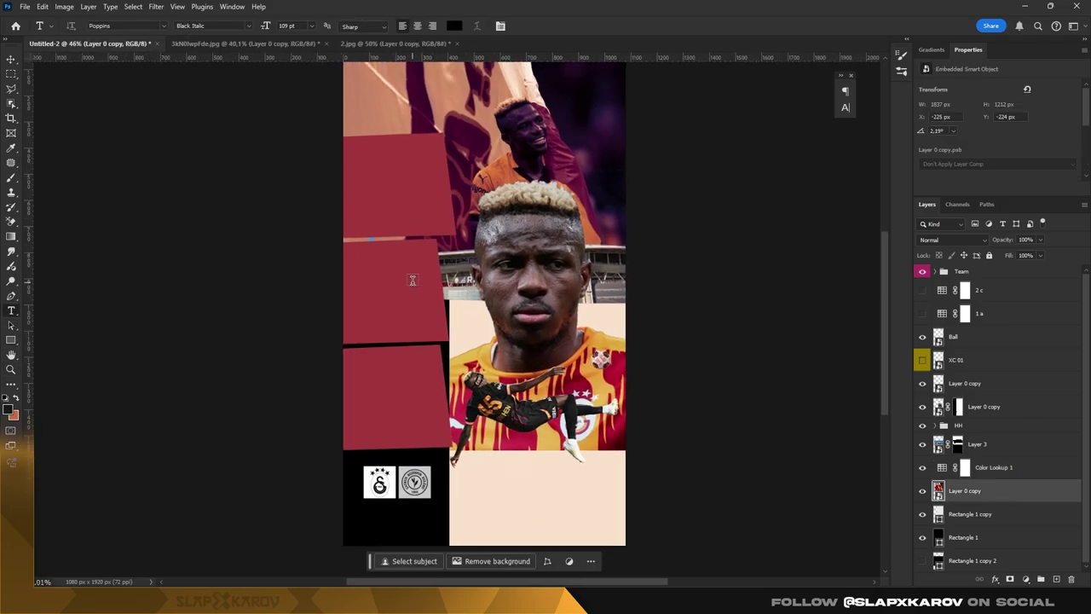
click(406, 280)
text(ffffff)
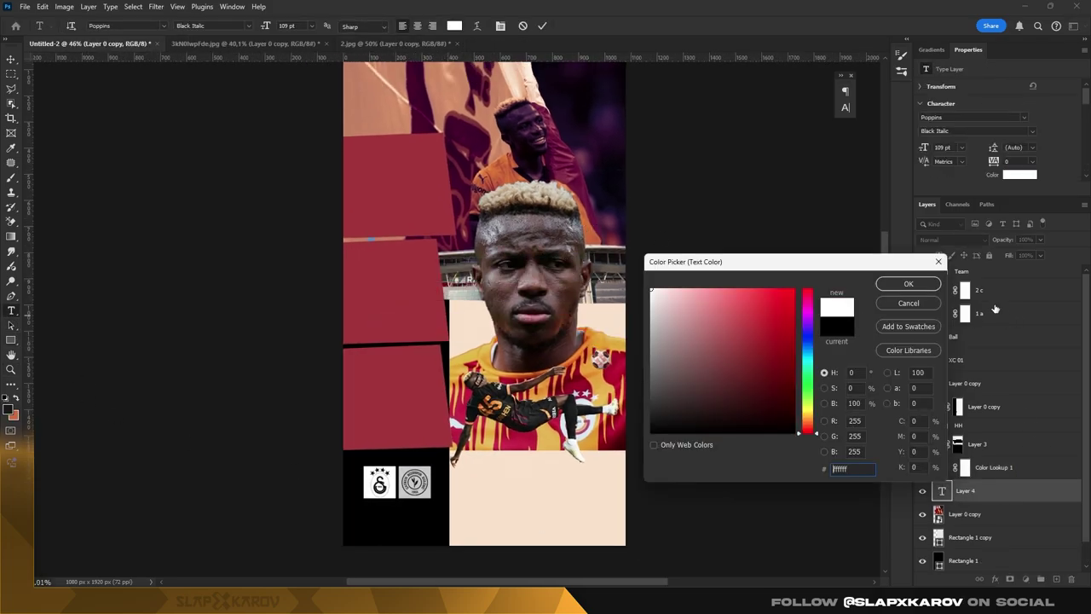
key(Return)
key(ctrl+Return)
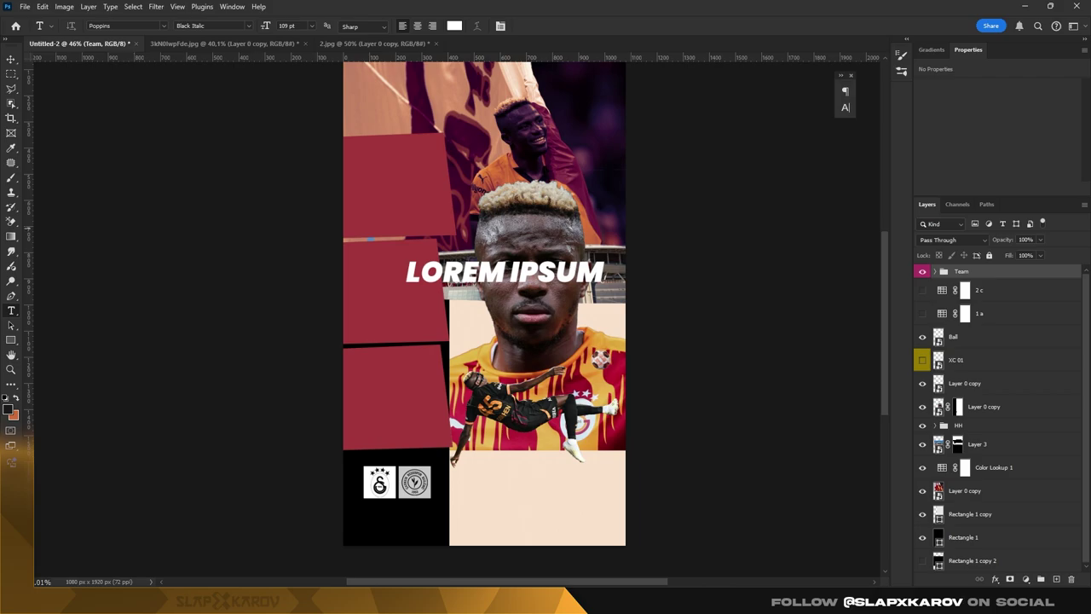
- Change the text to VICTOR in BreveNews-MediumItalic at about 516 pt
click(490, 277)
key(ctrl+a)
text(VICTOR)
key(ctrl+a)
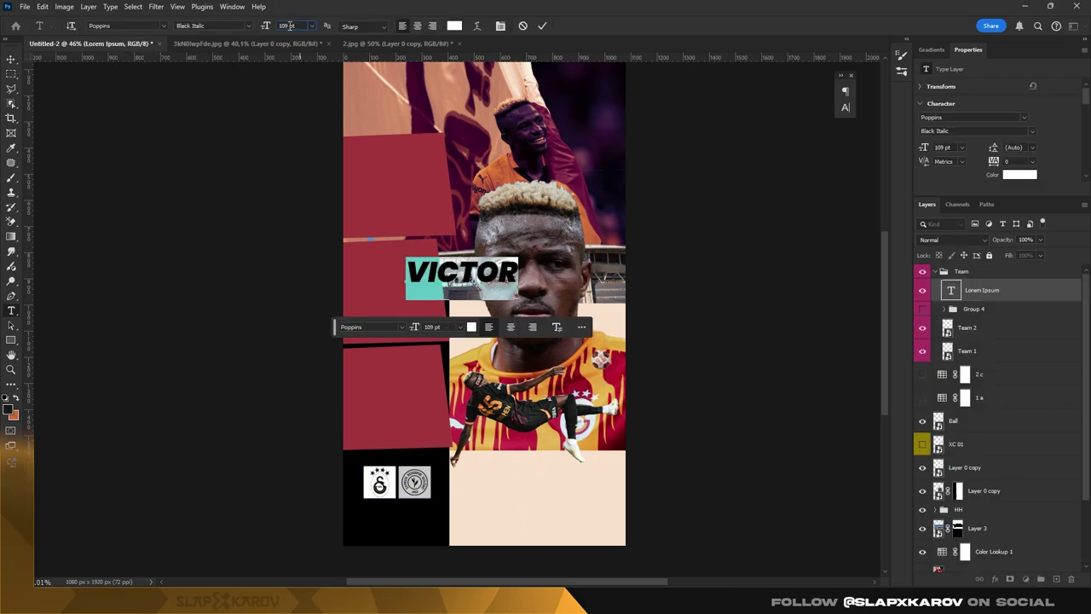
click(162, 25)
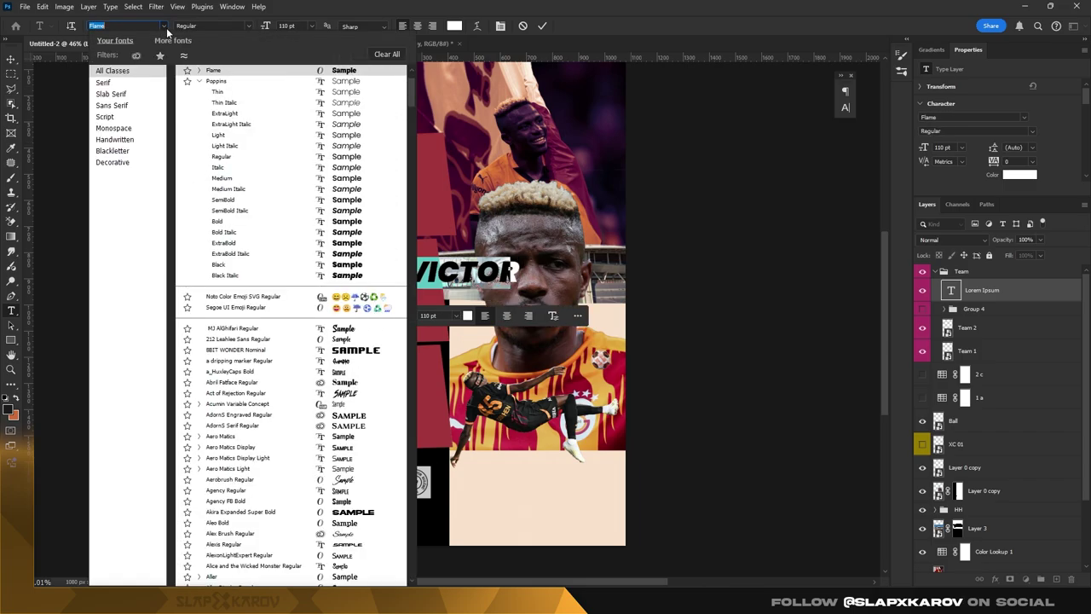
scroll(358, 414, down, 10)
scroll(358, 414, down, 10)
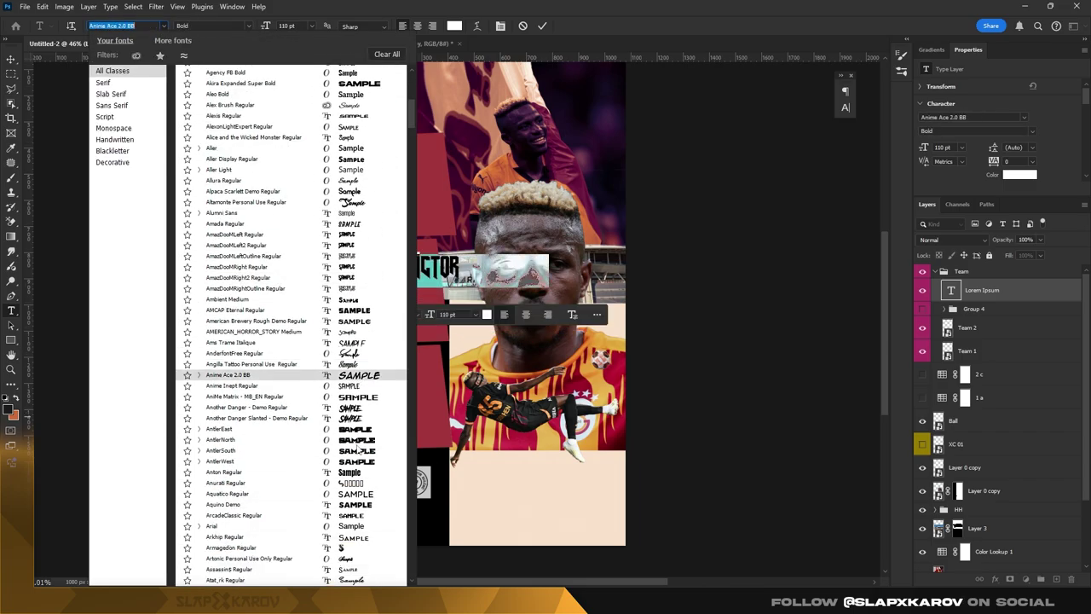
click(255, 413)
mouse_move(341, 43)
mouse_down()
mouse_move(499, 51)
mouse_move(461, 49)
mouse_up()
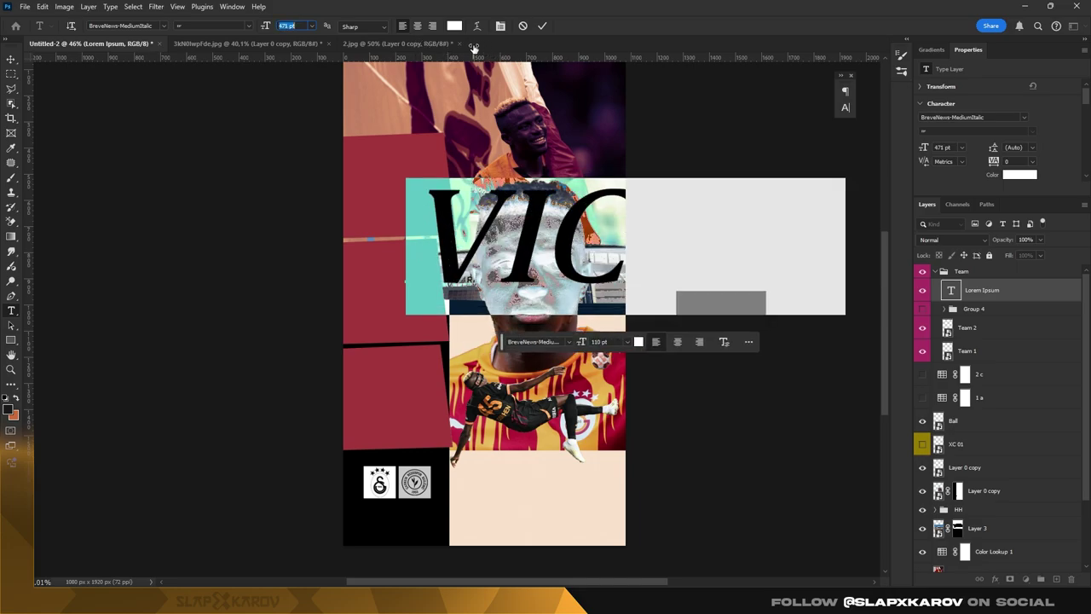
click(17, 58)
- Rotate VICTOR 90° to run down the left side, then duplicate the victor layer
key(ctrl+t)
drag(530, 226, 383, 221)
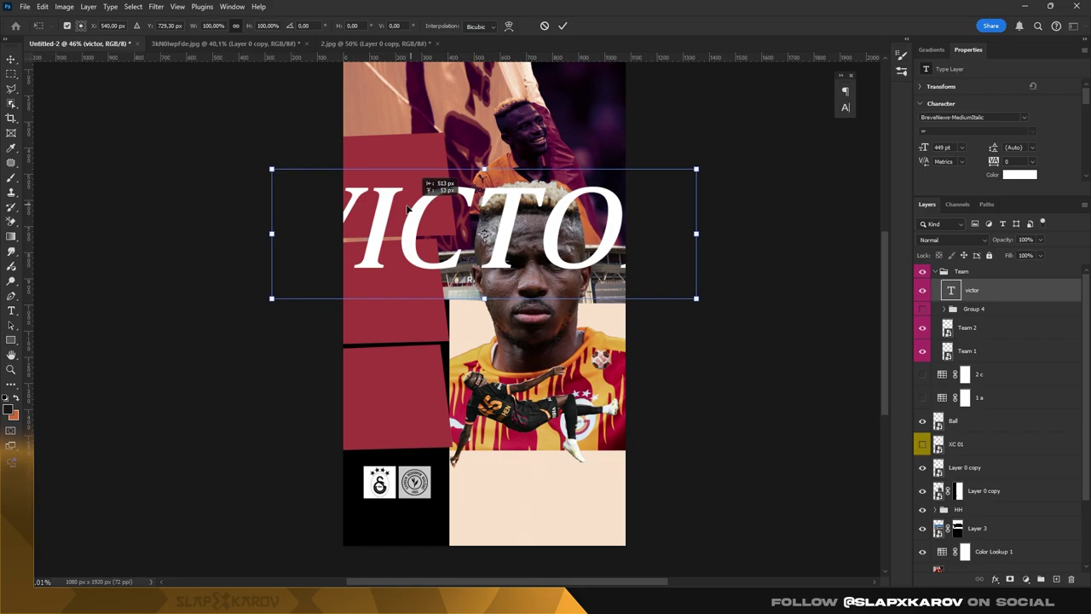
drag(471, 147, 511, 235)
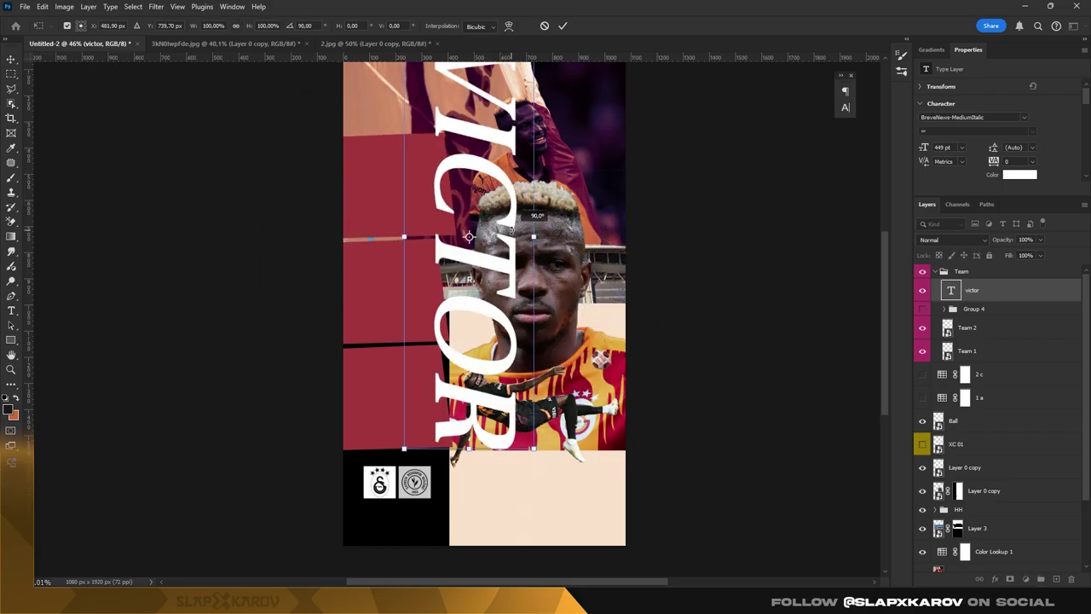
mouse_move(498, 167)
mouse_down()
mouse_move(443, 199)
mouse_move(438, 227)
mouse_up()
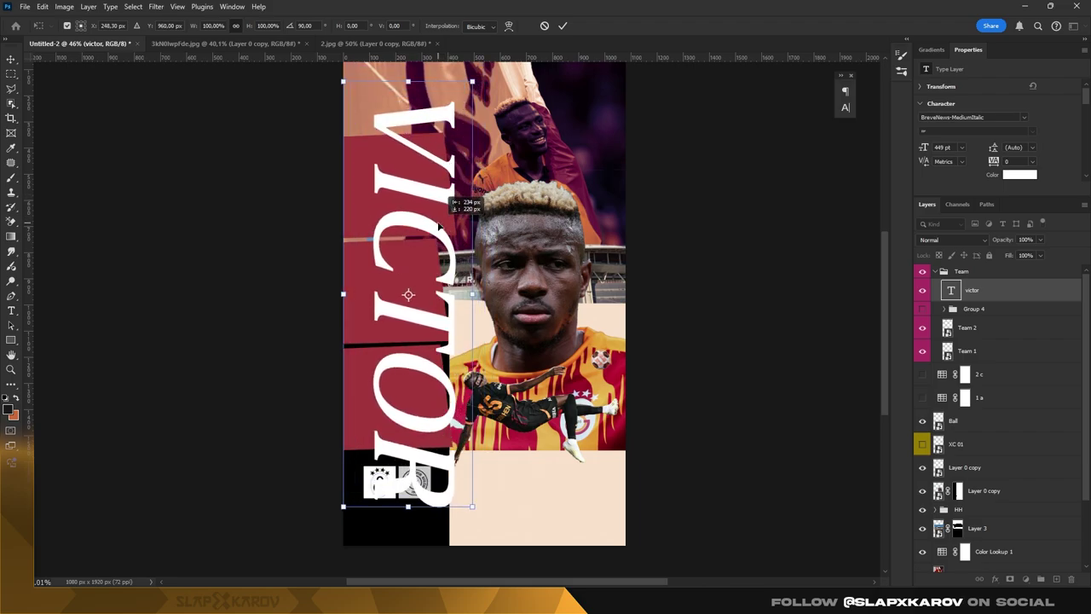
drag(440, 227, 443, 226)
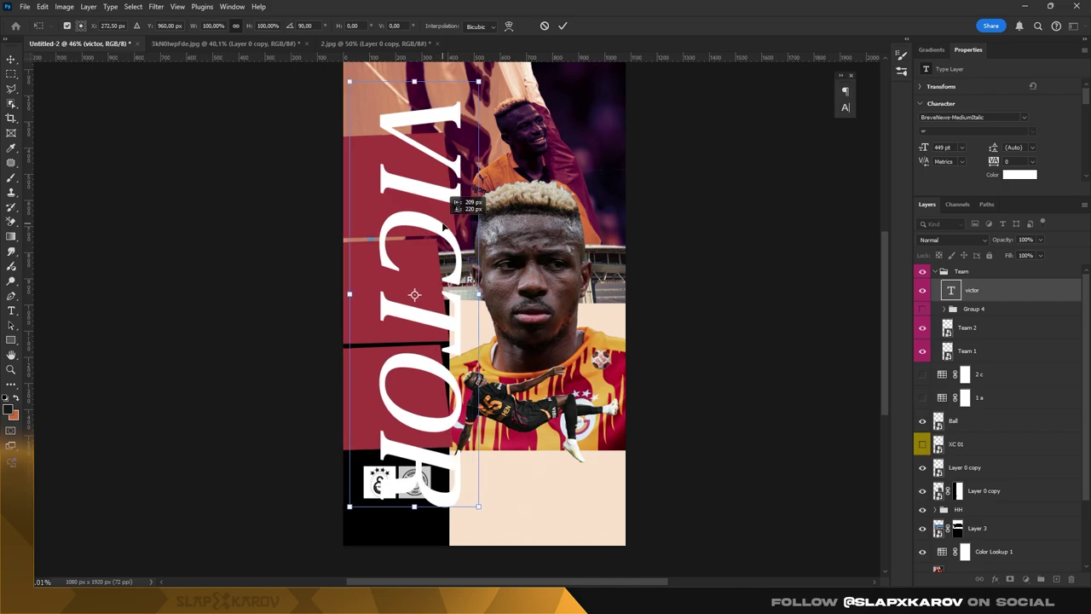
drag(444, 226, 443, 226)
key(Return)
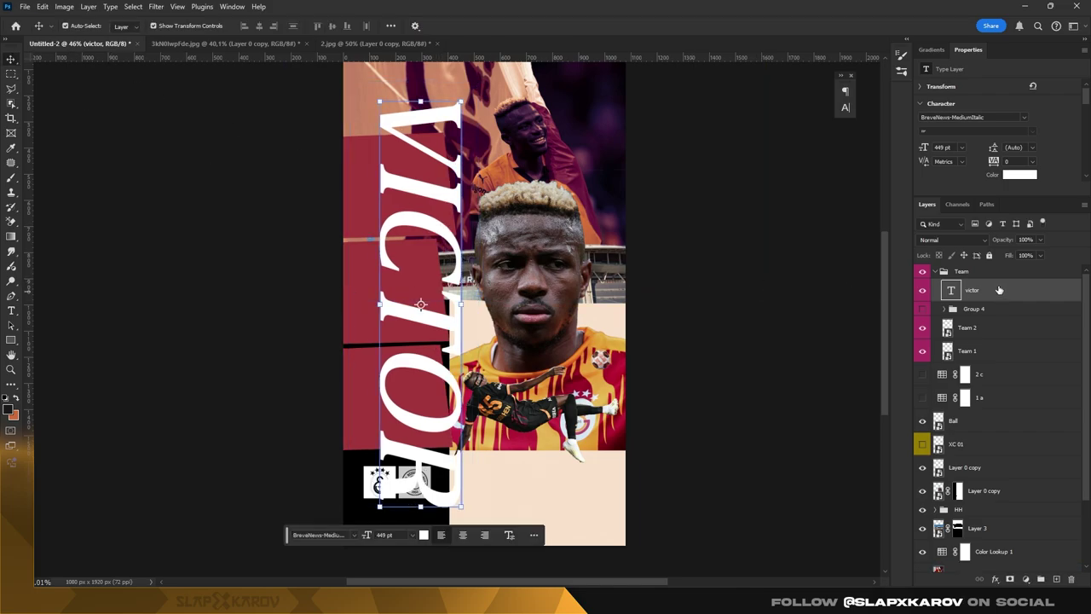
drag(1017, 282, 1019, 284)
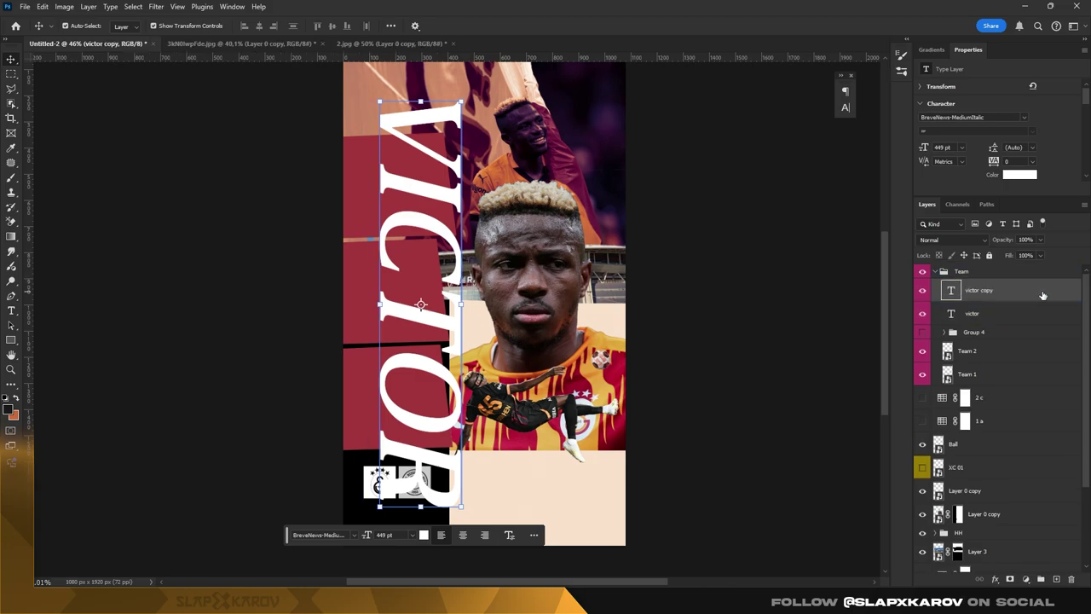
- Give victor copy a white solid-colour stroke and lower its fill
double_click(1042, 294)
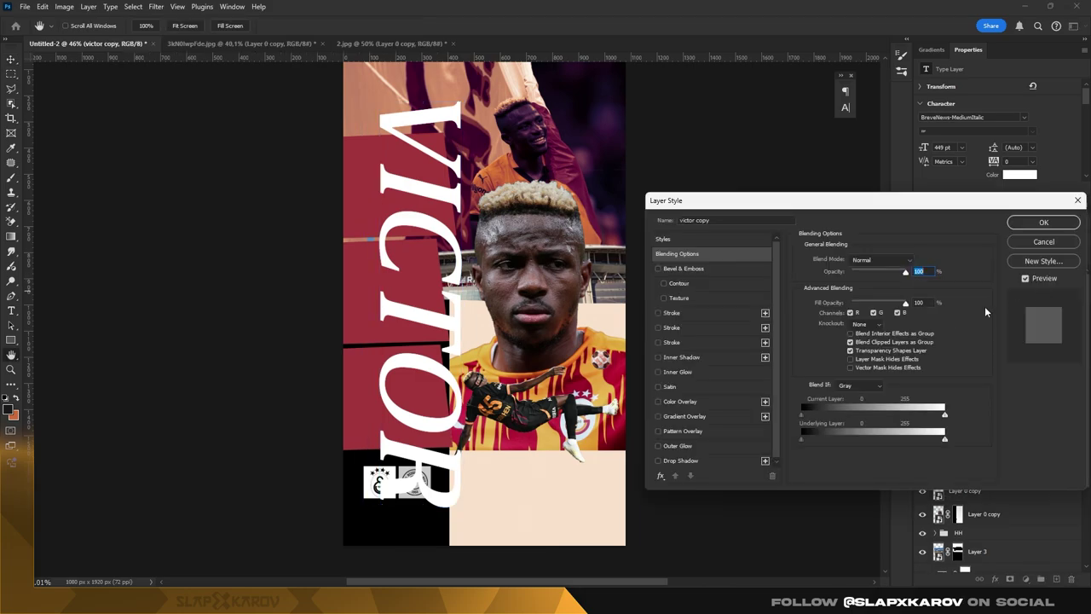
click(671, 343)
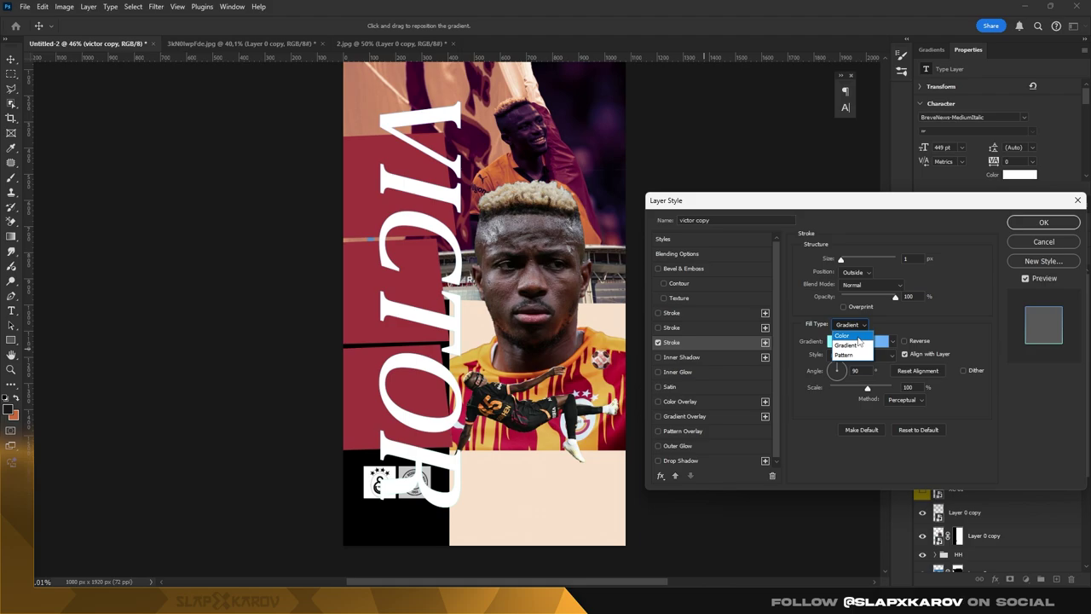
click(858, 337)
click(829, 342)
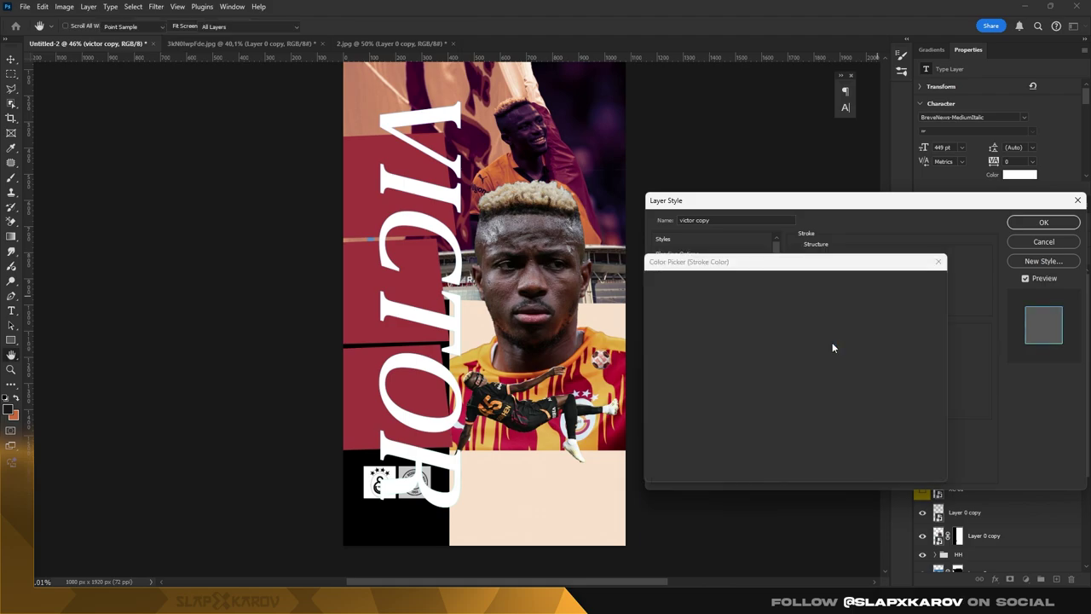
click(912, 287)
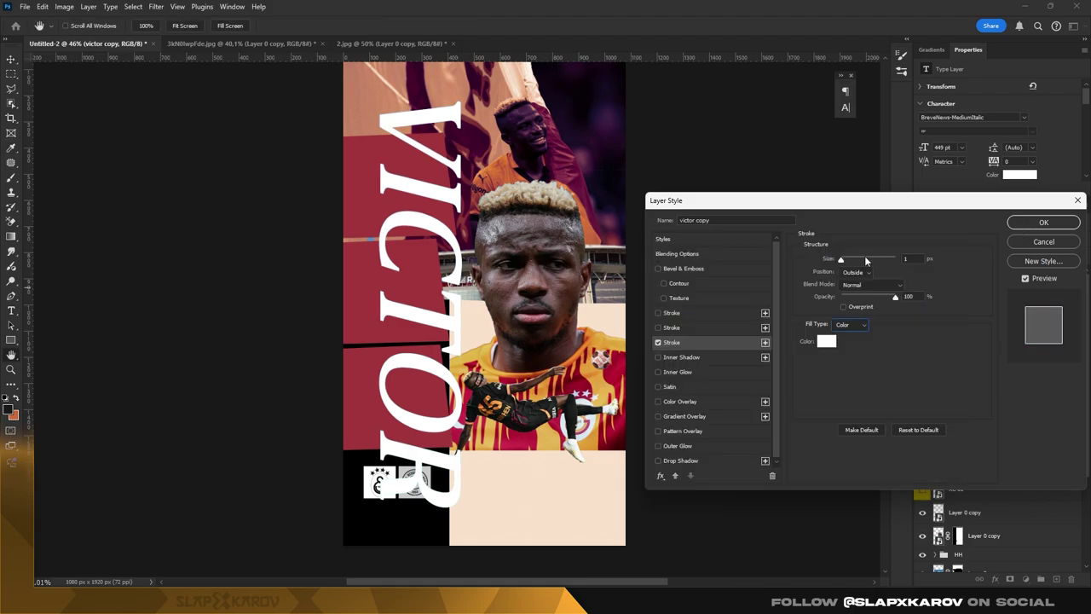
click(1044, 222)
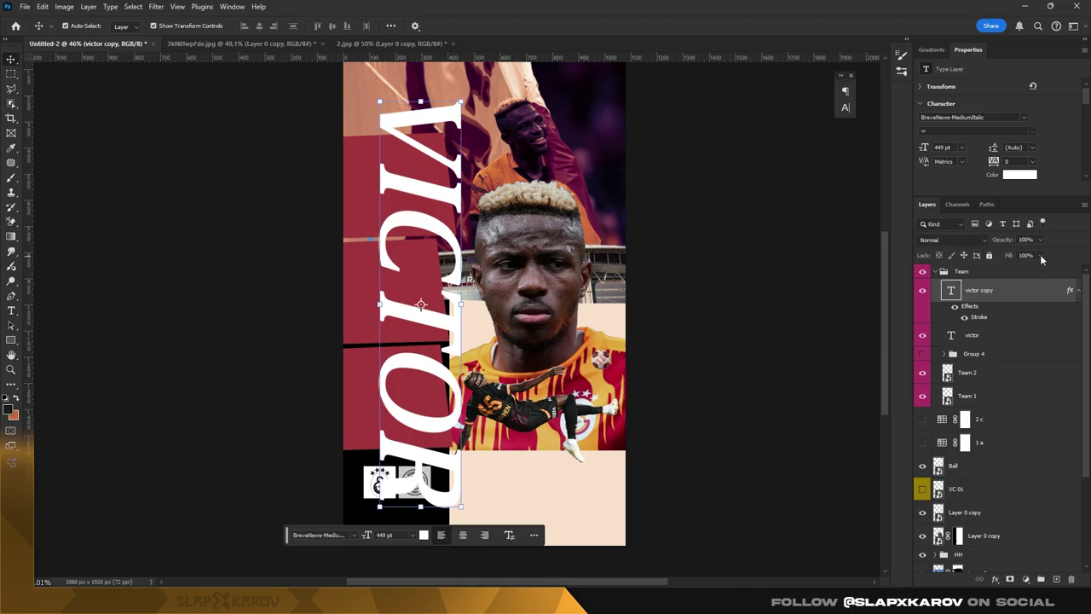
drag(1041, 255, 1022, 273)
- Move the original solid victor layer down the stack behind the red blocks
drag(959, 335, 985, 471)
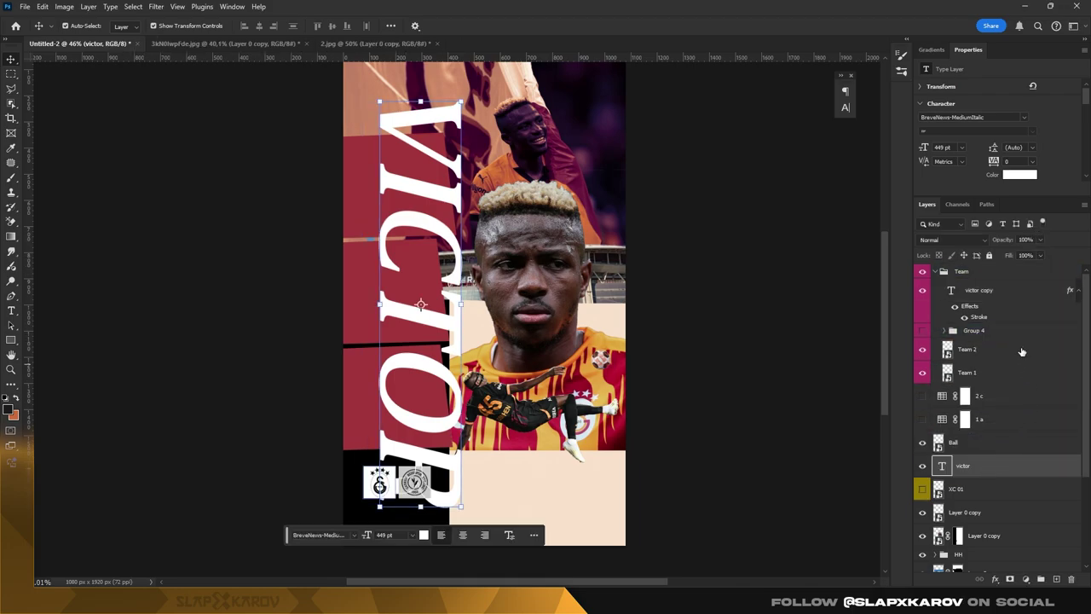
click(988, 292)
click(923, 290)
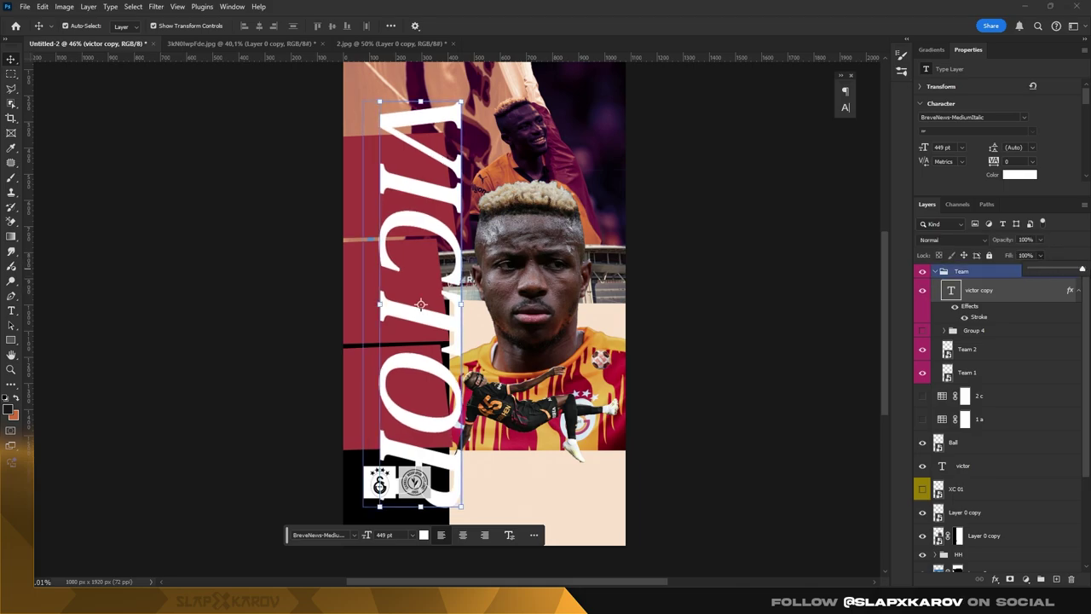
drag(964, 271, 904, 294)
click(923, 291)
click(946, 466)
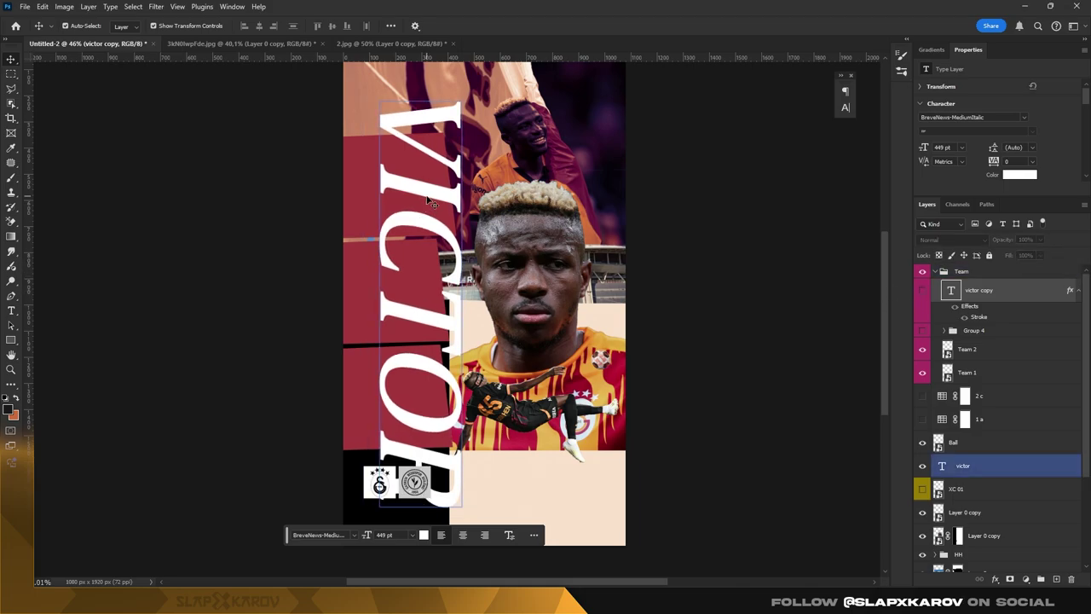
click(921, 466)
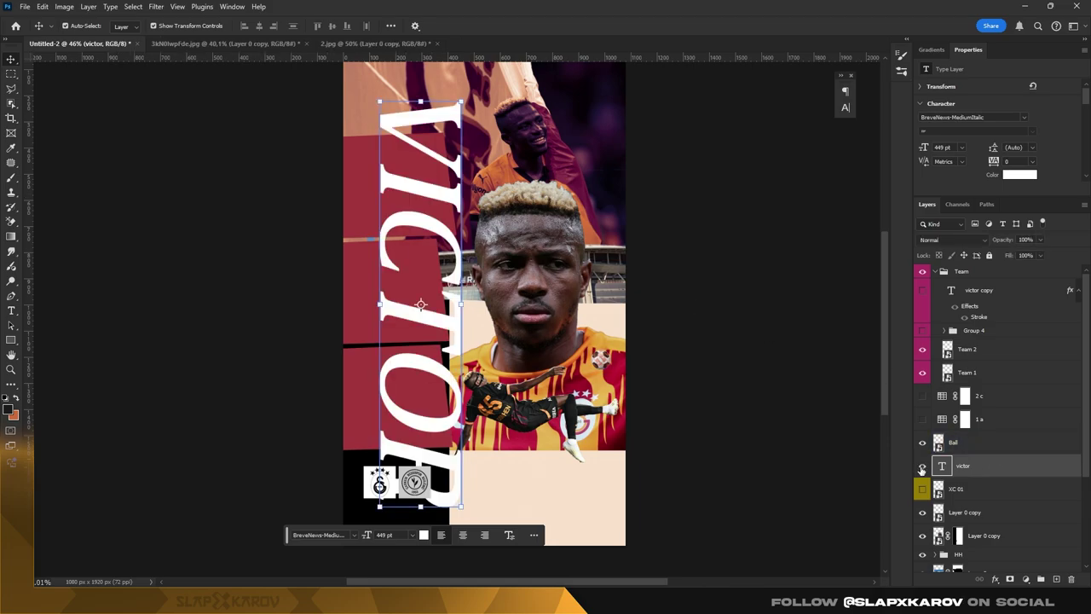
drag(947, 475, 1021, 513)
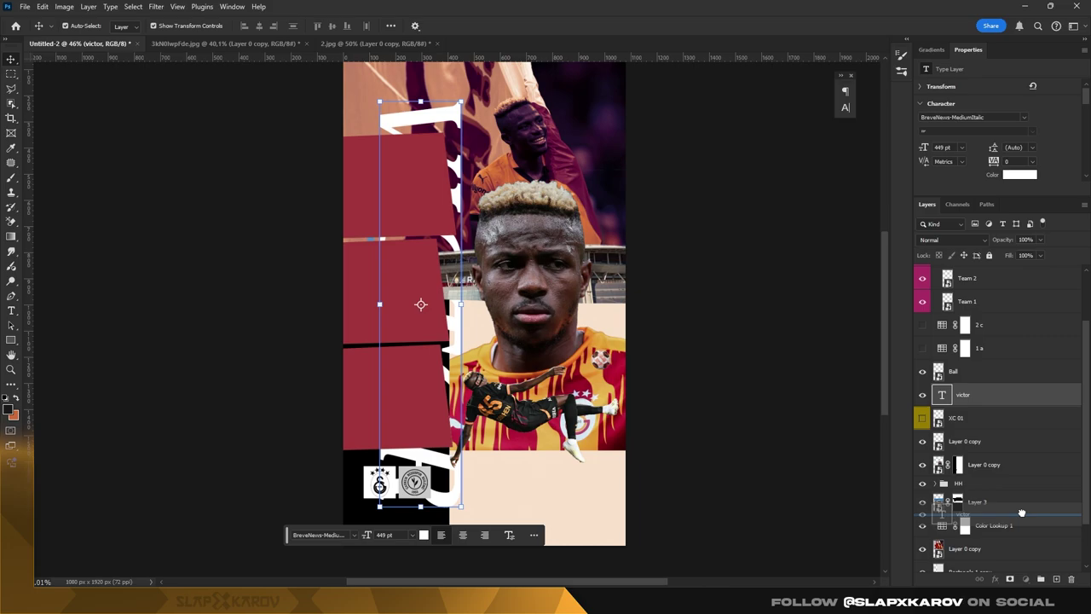
mouse_move(1021, 513)
mouse_down()
mouse_move(1024, 522)
mouse_move(1017, 473)
mouse_move(1017, 492)
mouse_up()
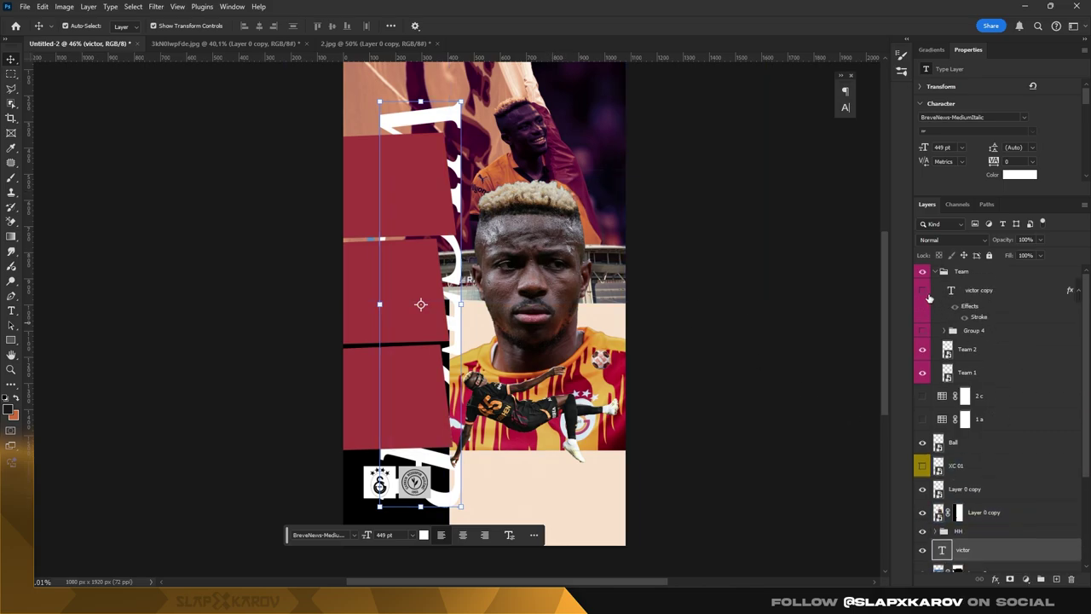
- Set victor copy's 2 px stroke to Inside and drop its fill to 0%
click(923, 292)
click(979, 292)
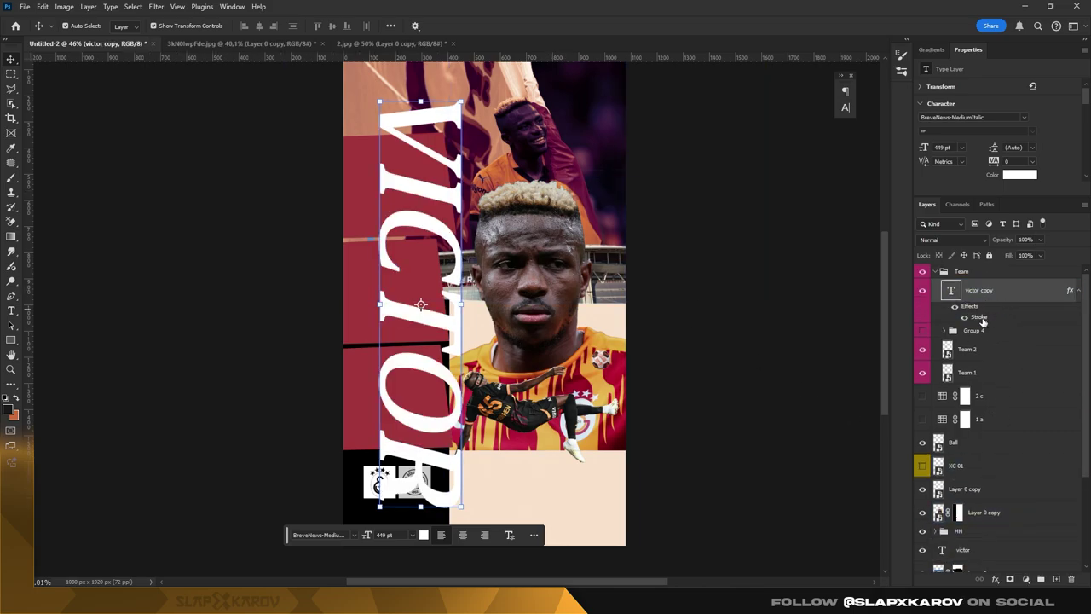
double_click(978, 317)
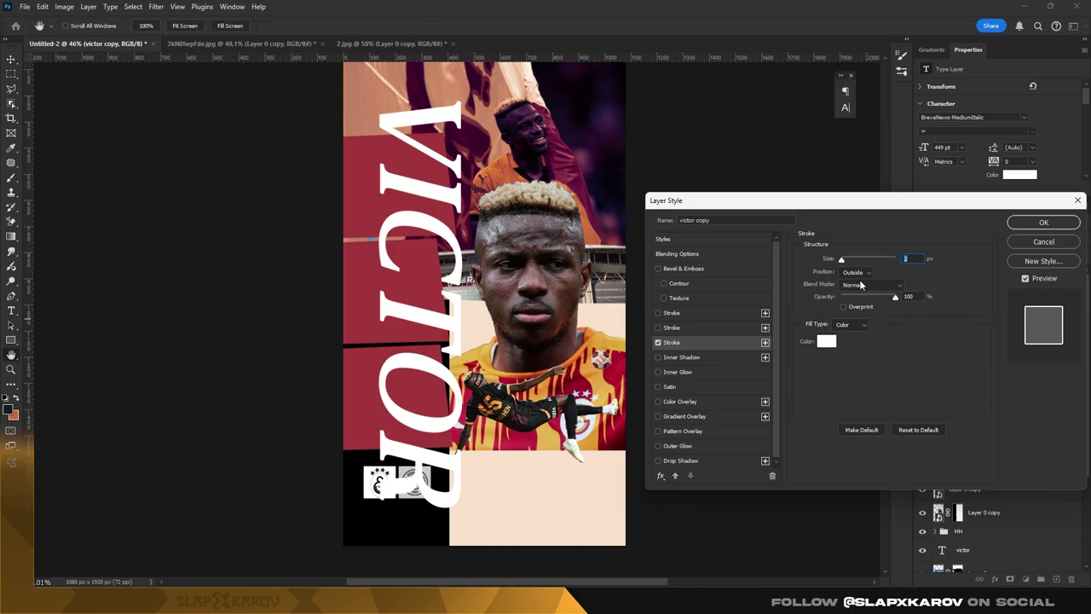
click(859, 294)
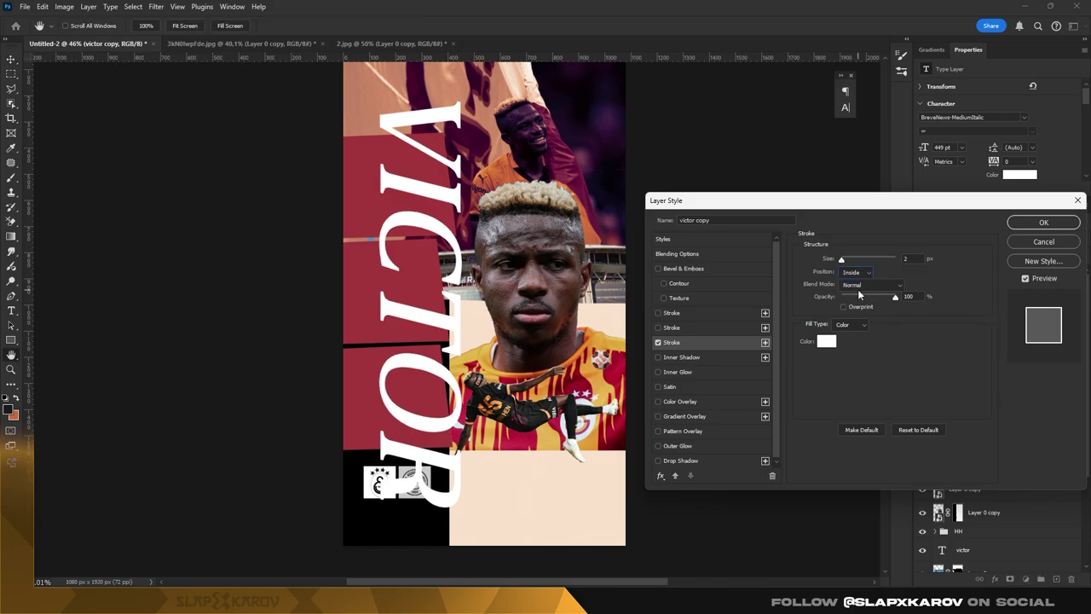
click(1044, 223)
drag(1034, 270, 1006, 272)
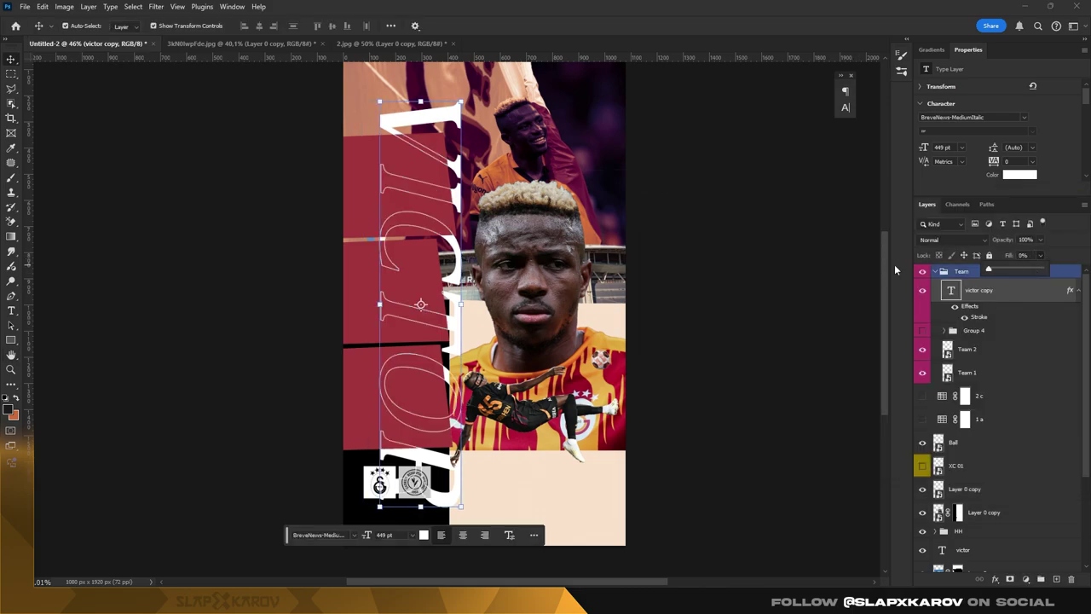
key(z)
click(461, 160)
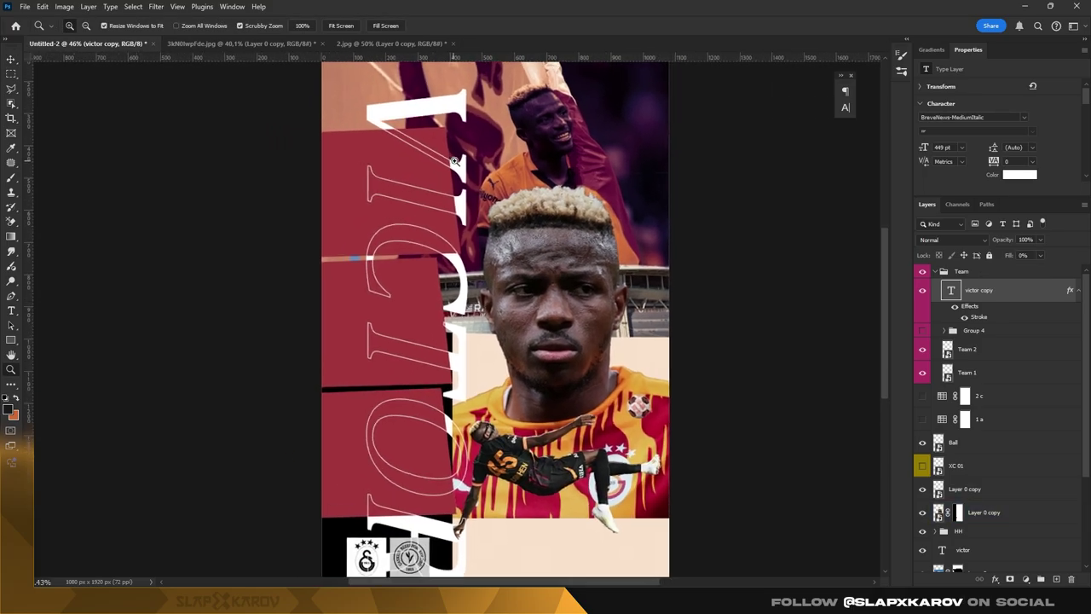
click(456, 367)
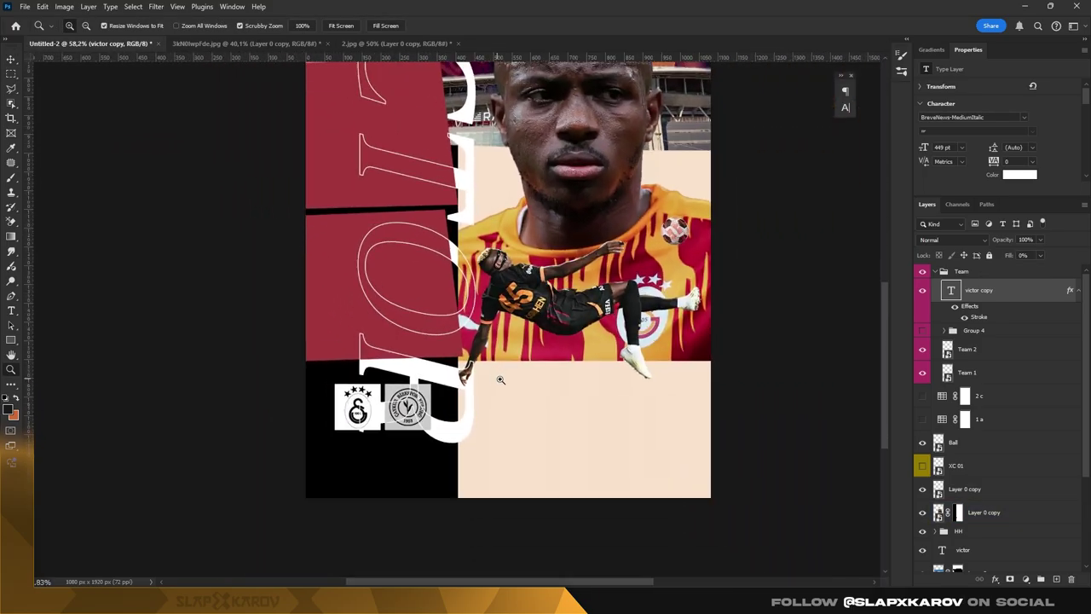
mouse_move(457, 367)
mouse_down()
mouse_move(555, 379)
mouse_move(490, 367)
mouse_move(478, 266)
mouse_up()
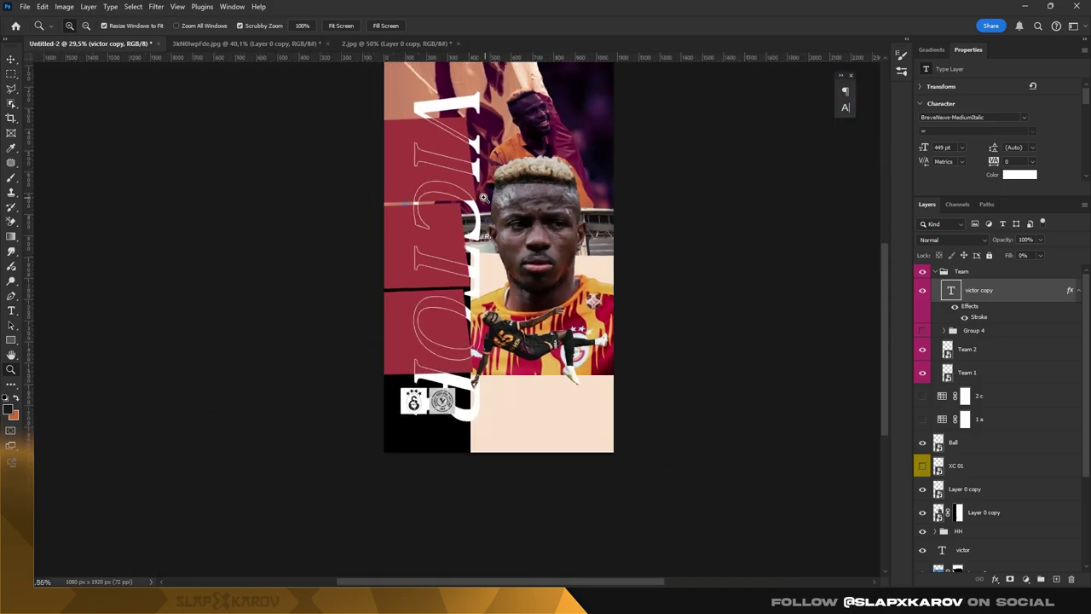
mouse_move(477, 266)
mouse_down()
mouse_move(544, 316)
mouse_move(1004, 305)
mouse_up()
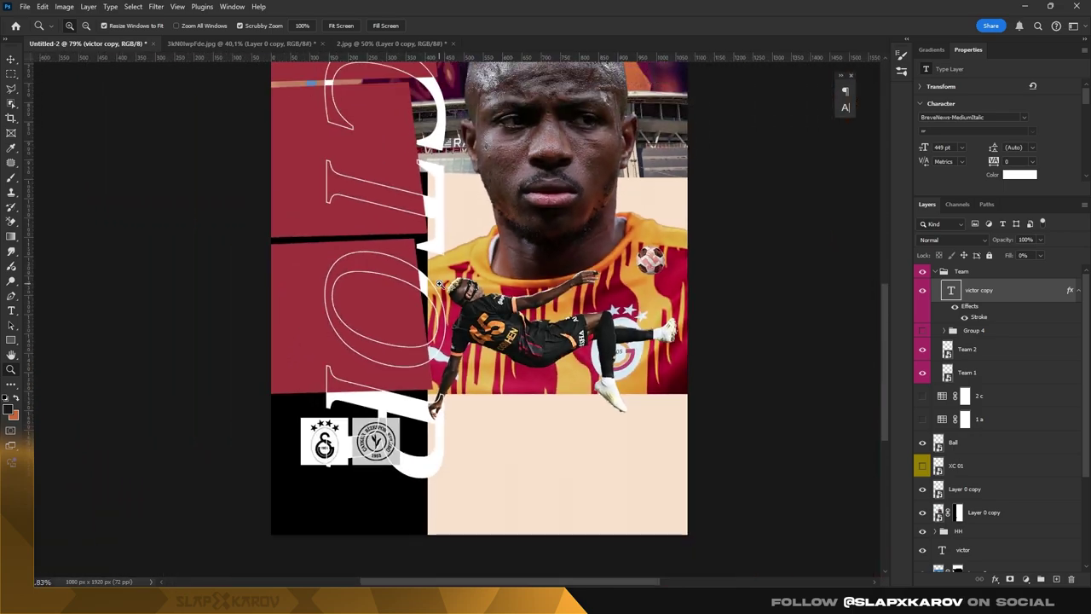
ctrl+click(953, 291)
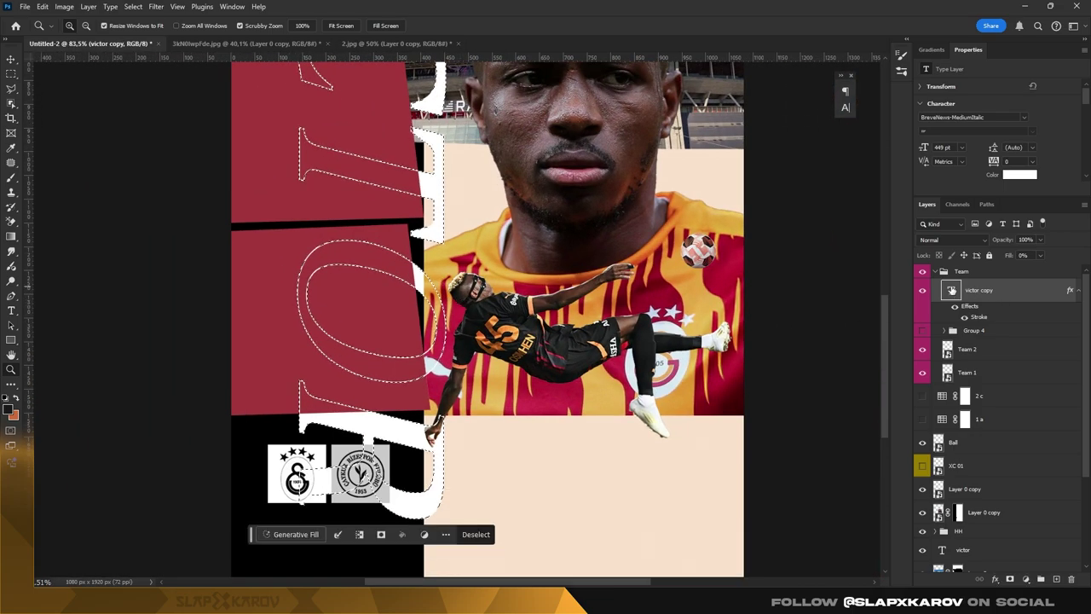
click(958, 511)
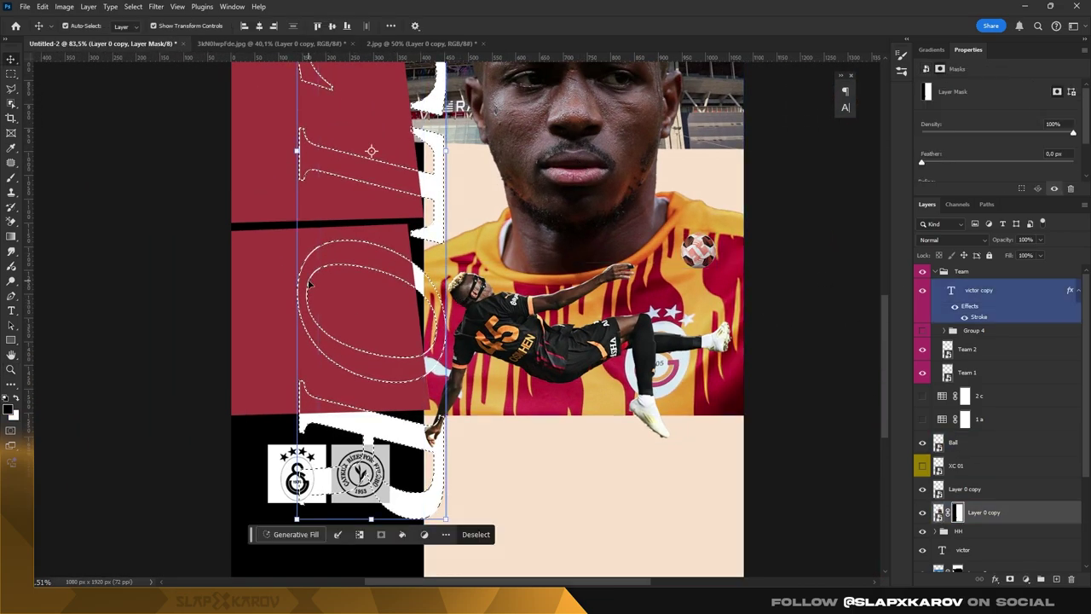
click(10, 178)
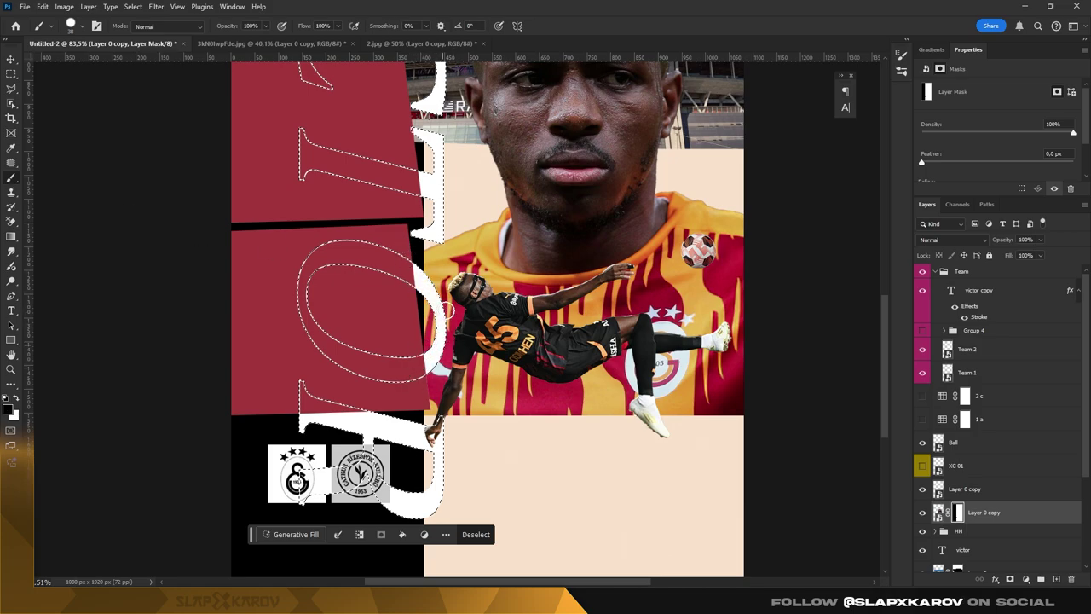
scroll(438, 279, up, 2)
scroll(438, 280, up, 2)
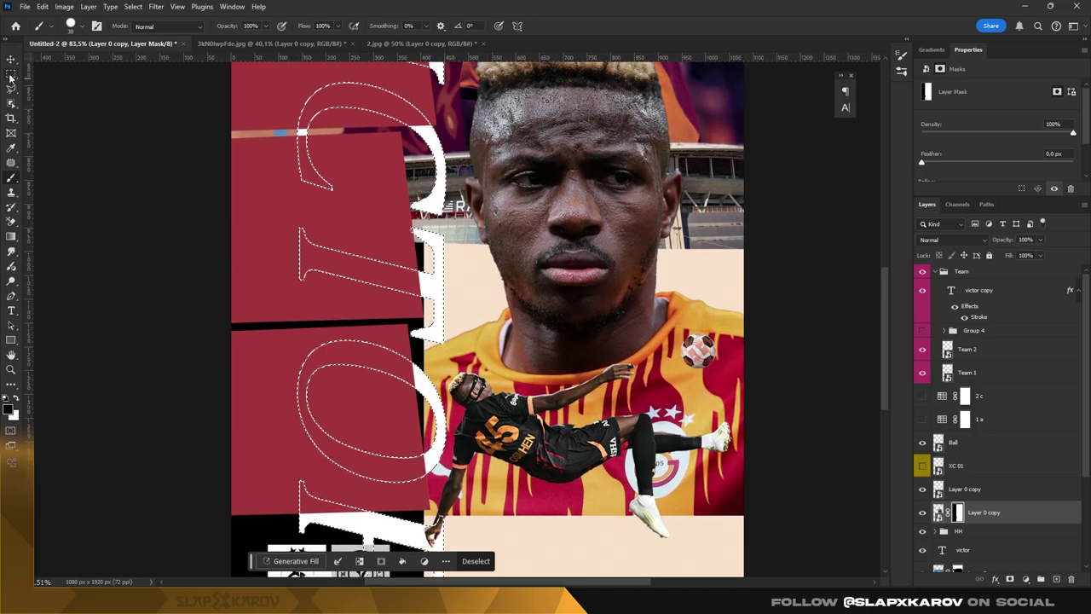
key(z)
key(ctrl+d)
mouse_move(579, 222)
mouse_down()
mouse_move(526, 196)
mouse_move(567, 235)
mouse_up()
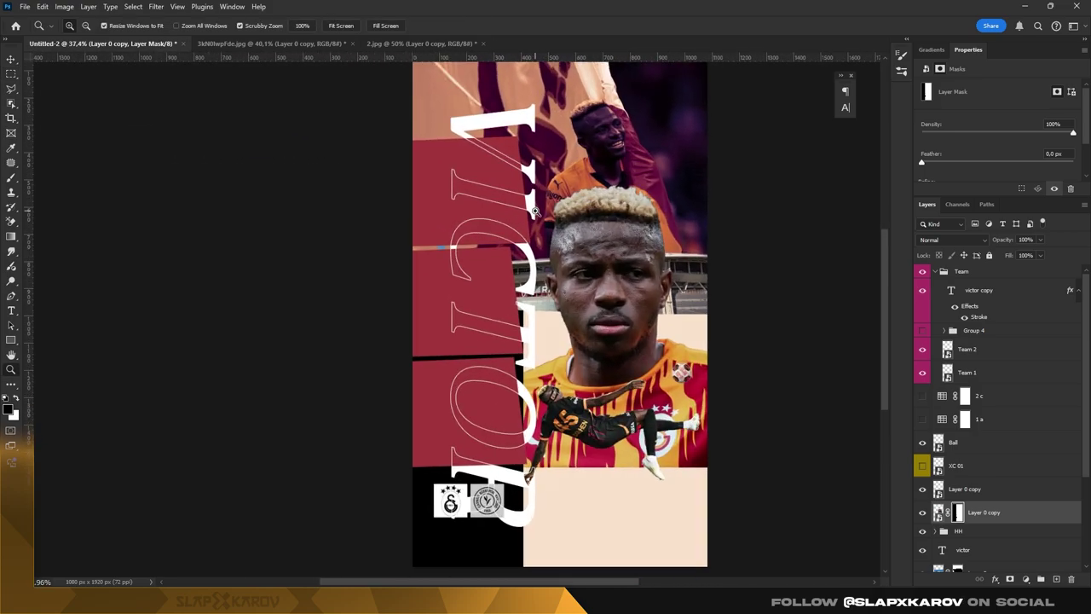
mouse_move(553, 317)
mouse_down()
mouse_move(646, 241)
mouse_move(638, 393)
mouse_move(621, 398)
mouse_up()
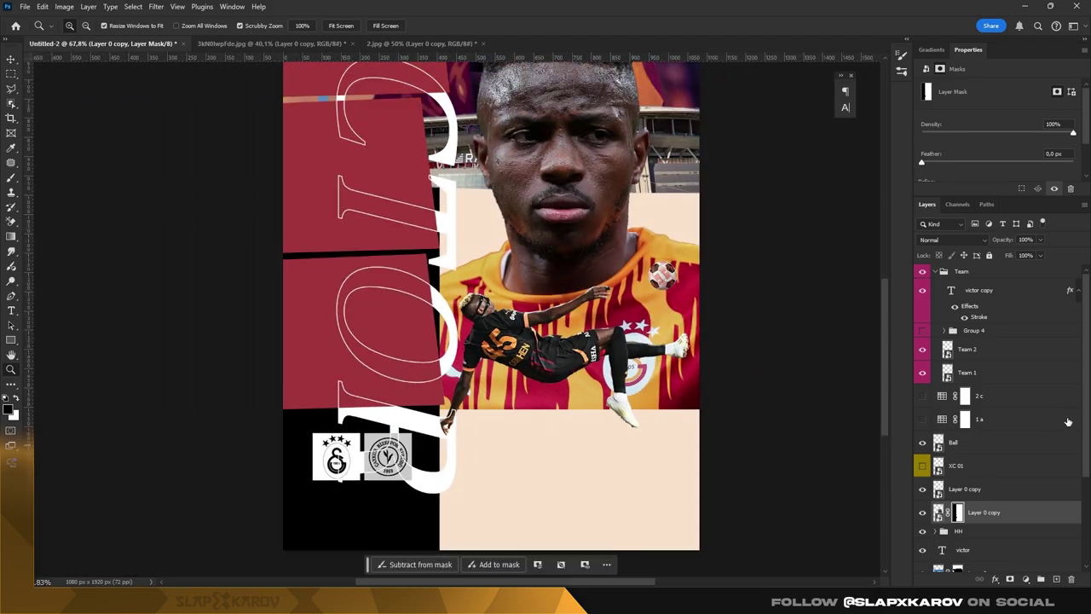
click(996, 291)
- Add a 100 pt placeholder text layer and move it over the player's chest
click(13, 314)
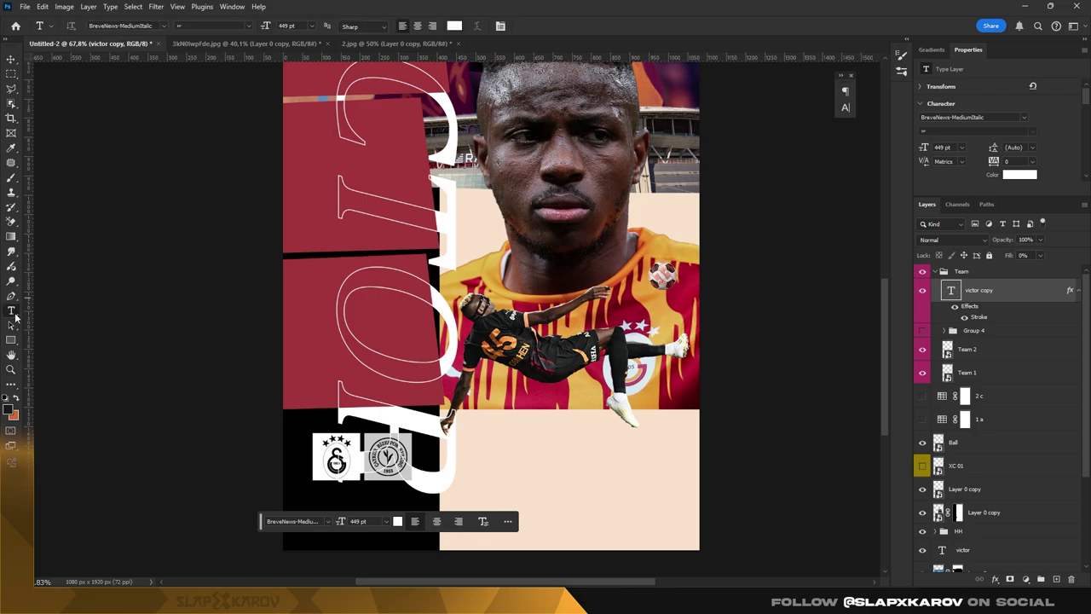
click(527, 174)
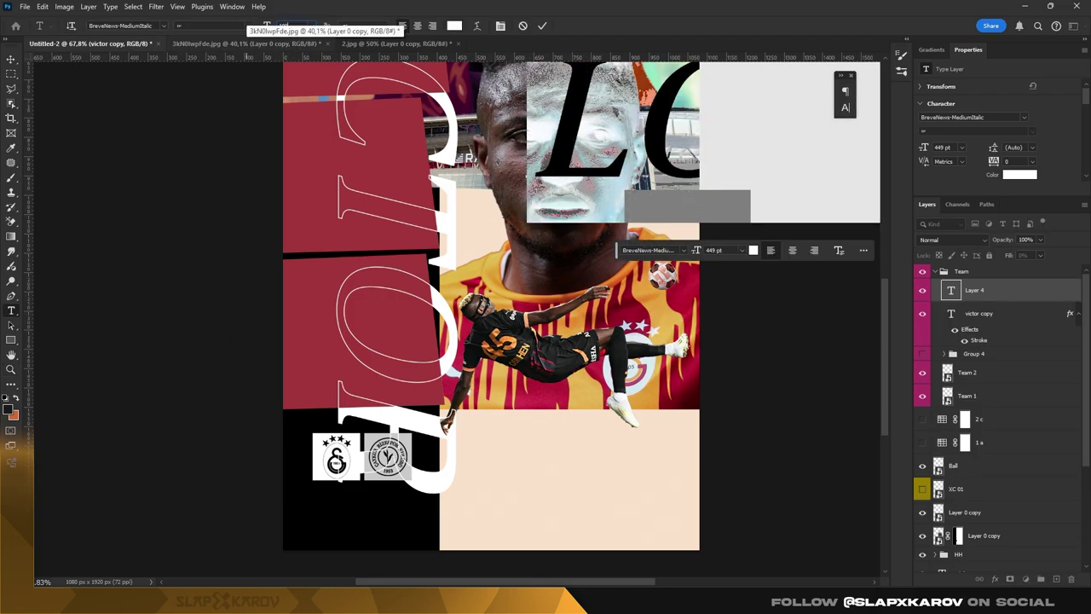
text(100)
key(Return)
click(12, 59)
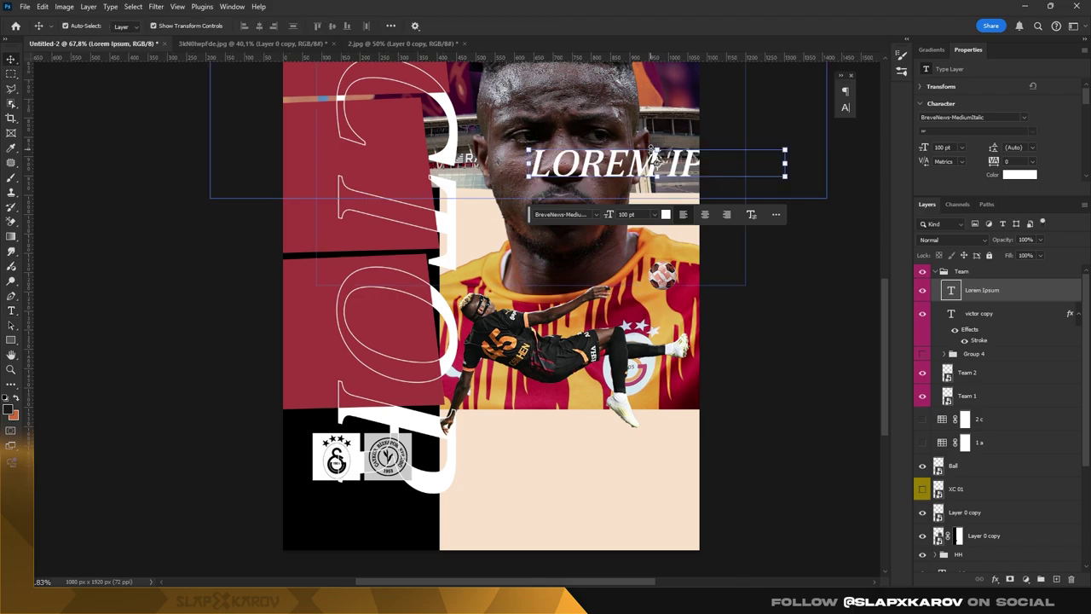
drag(655, 165, 553, 267)
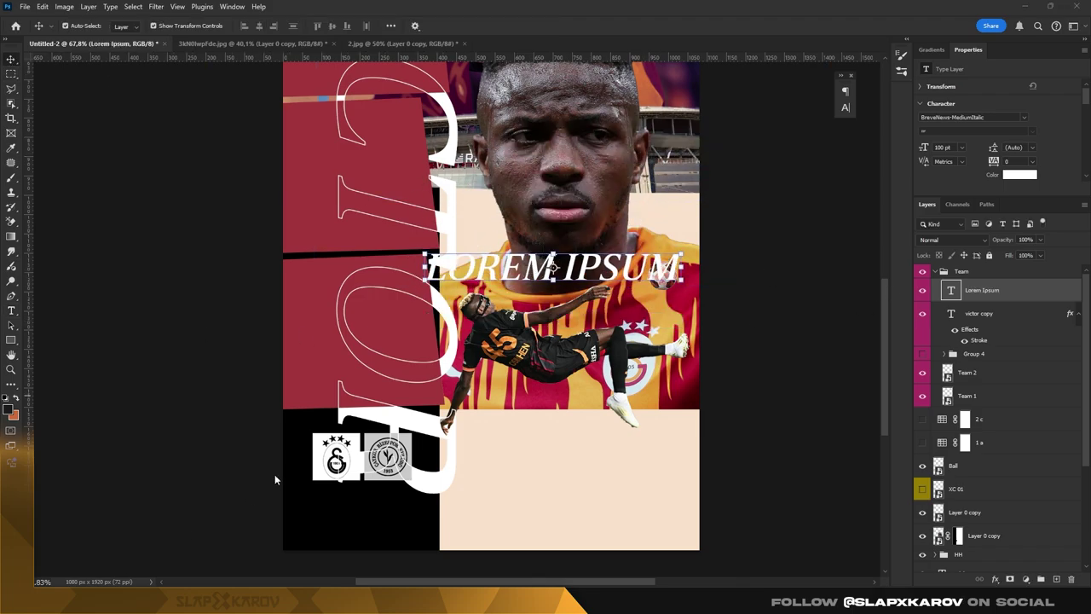
- Replace the text with OSIMHEN and move it into the lower beige area
double_click(526, 266)
text(OSIMHEN)
drag(597, 269, 401, 272)
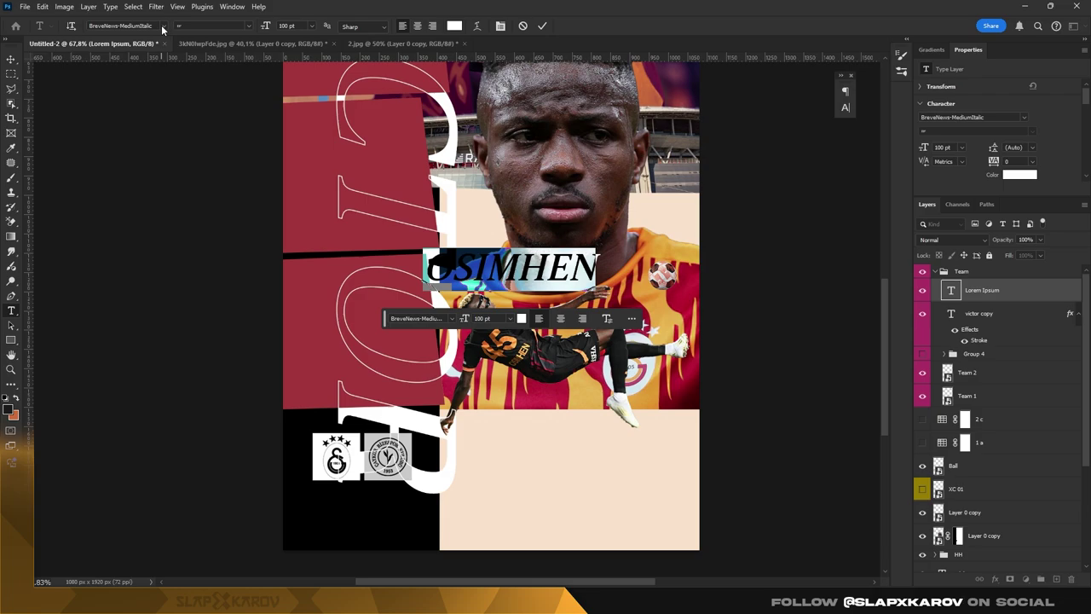
click(11, 59)
drag(547, 269, 603, 424)
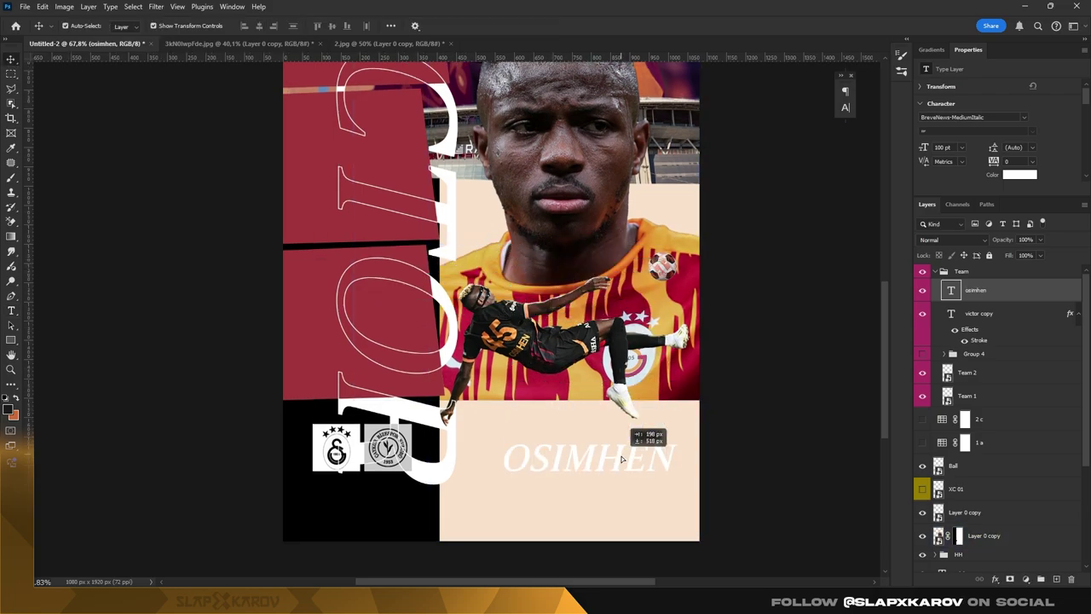
- Nudge OSIMHEN slightly lower beneath the player's feet and review the placement
scroll(597, 401, down, 1)
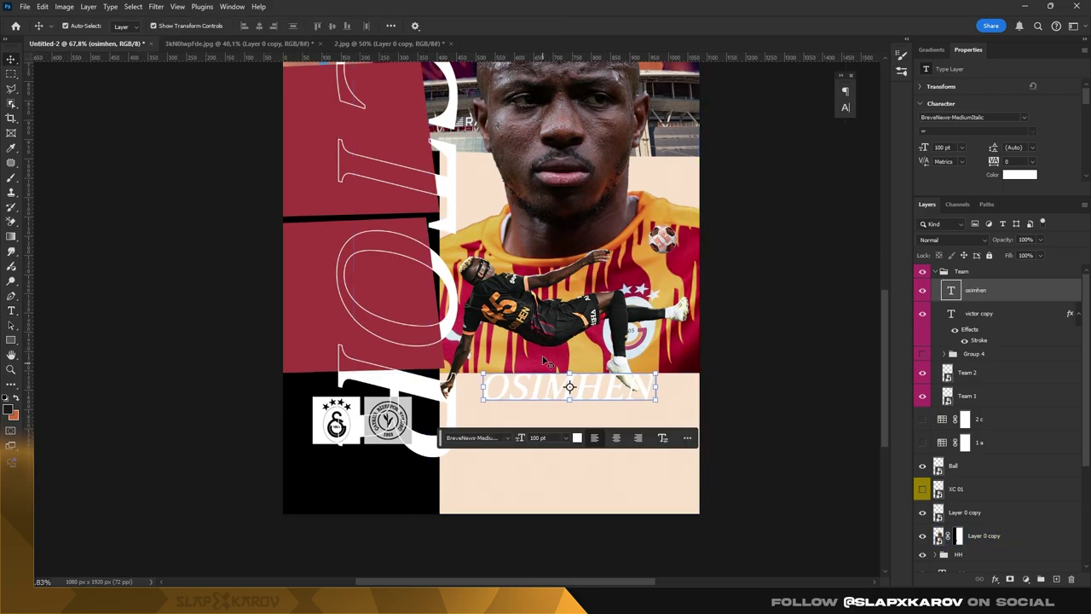
key(z)
click(566, 338)
scroll(566, 338, down, 5)
key(v)
scroll(566, 339, up, 8)
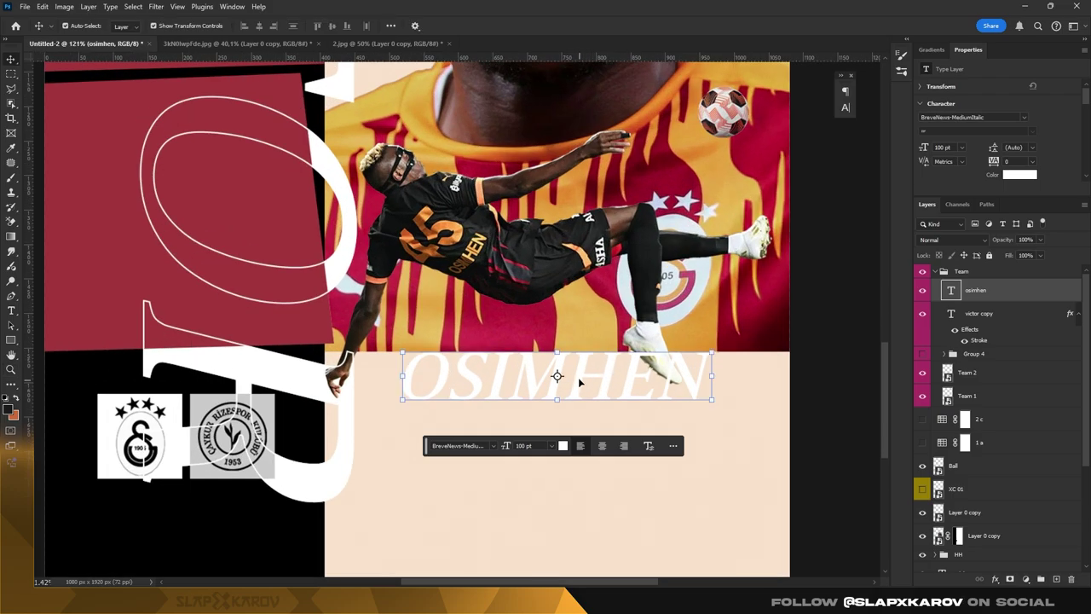
mouse_move(577, 382)
mouse_down()
mouse_move(577, 427)
mouse_move(577, 389)
mouse_up()
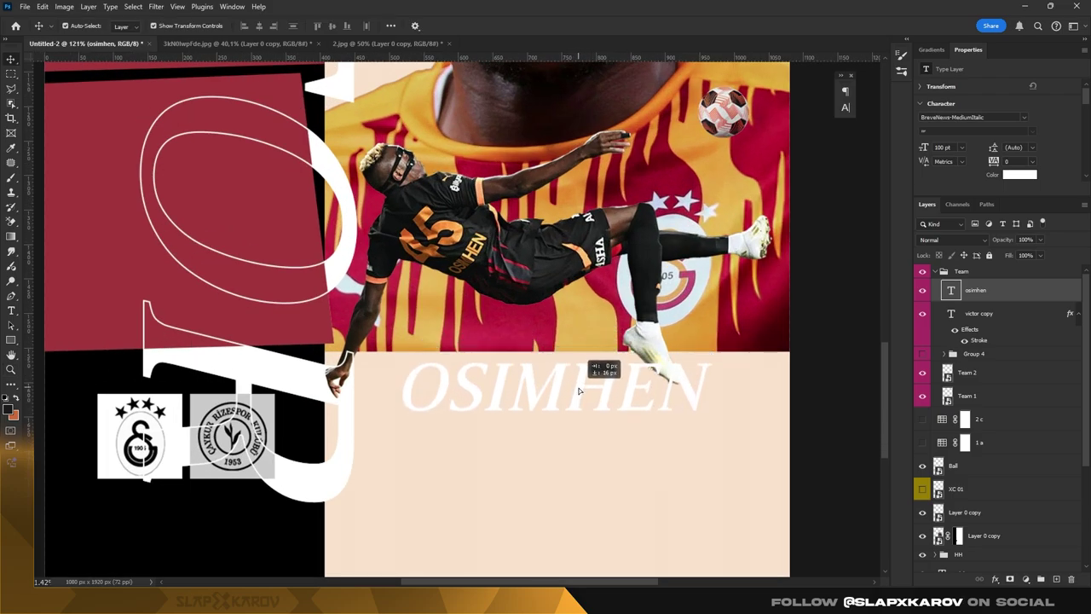
key(z)
scroll(523, 287, down, 5)
scroll(523, 288, down, 5)
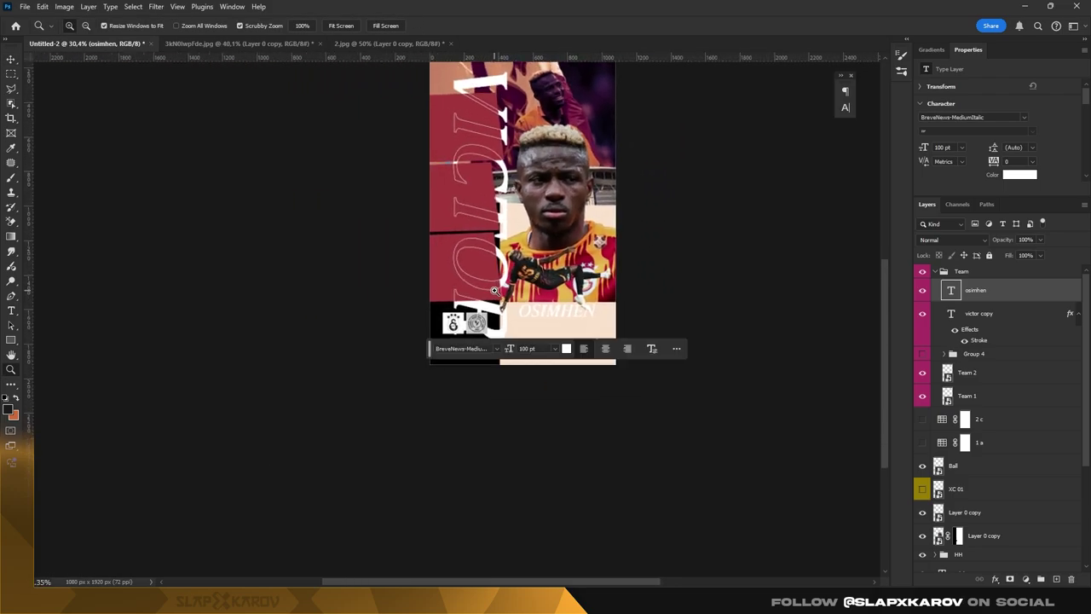
scroll(557, 198, up, 1)
scroll(557, 197, up, 1)
scroll(580, 239, down, 1)
scroll(603, 277, up, 1)
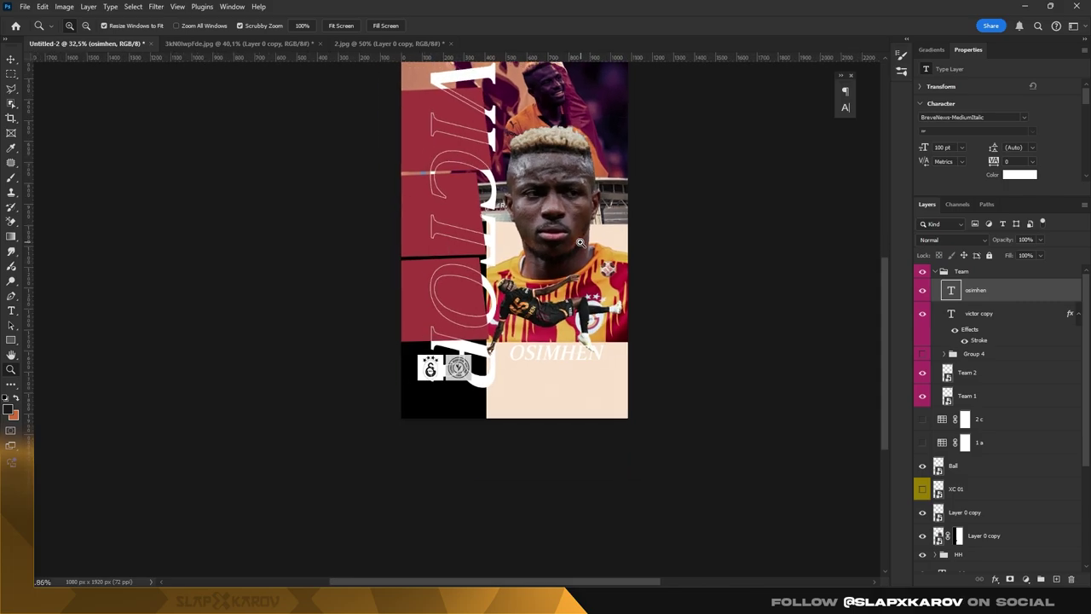
scroll(603, 278, up, 3)
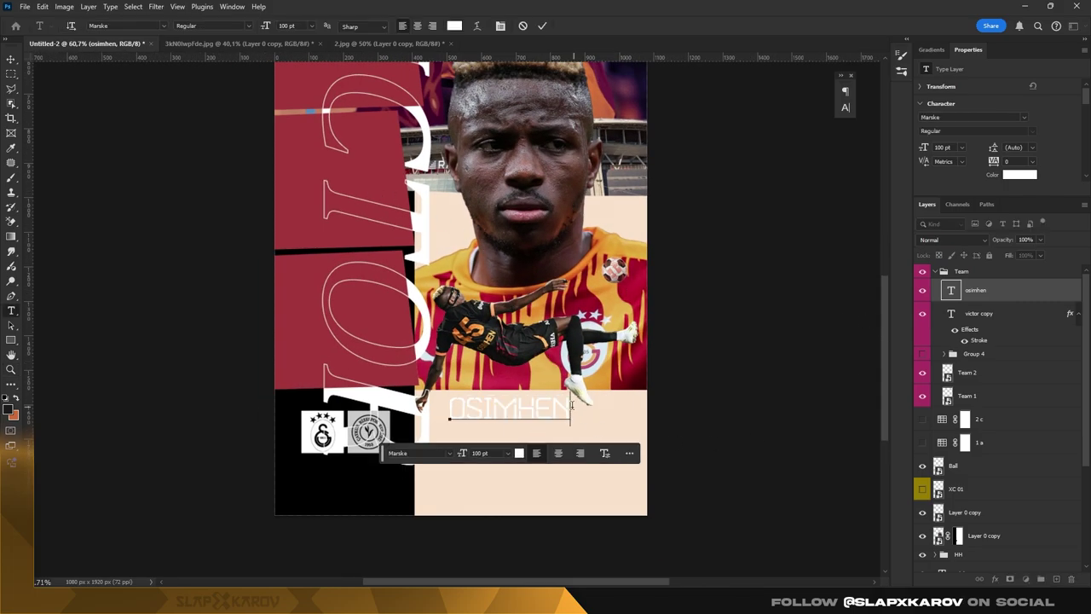
- Enlarge OSIMHEN to about 175 pt and move it down-left beside the club logos
drag(572, 408, 440, 413)
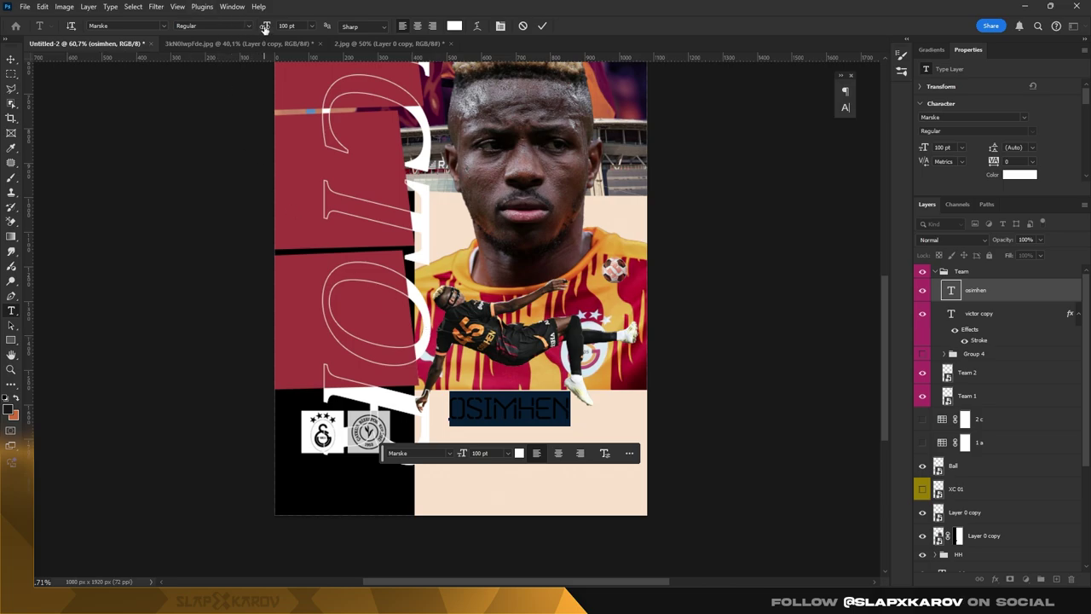
drag(264, 27, 305, 27)
click(9, 58)
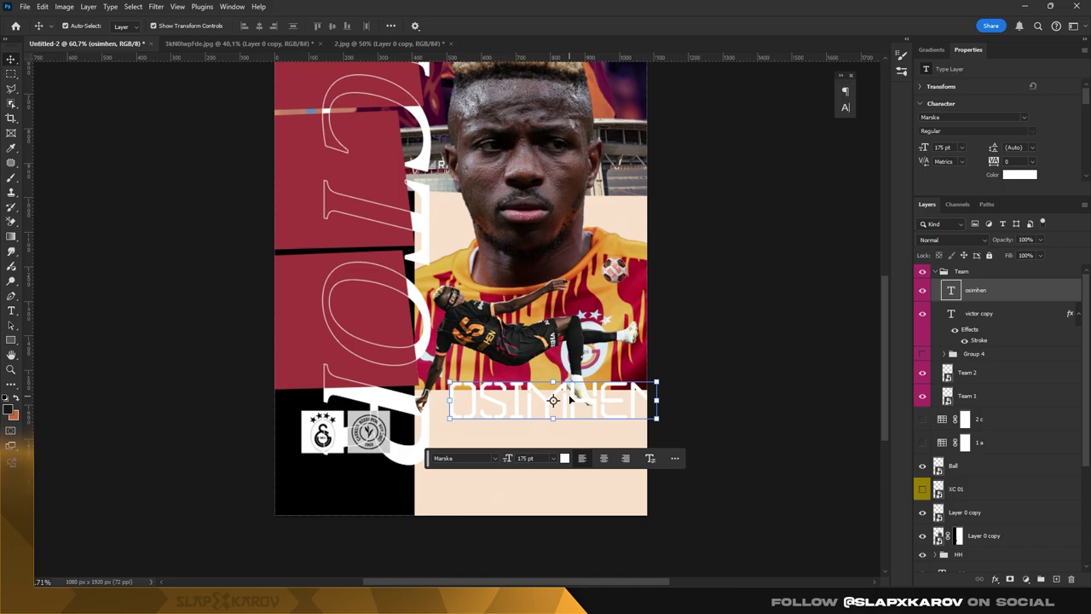
drag(571, 400, 559, 429)
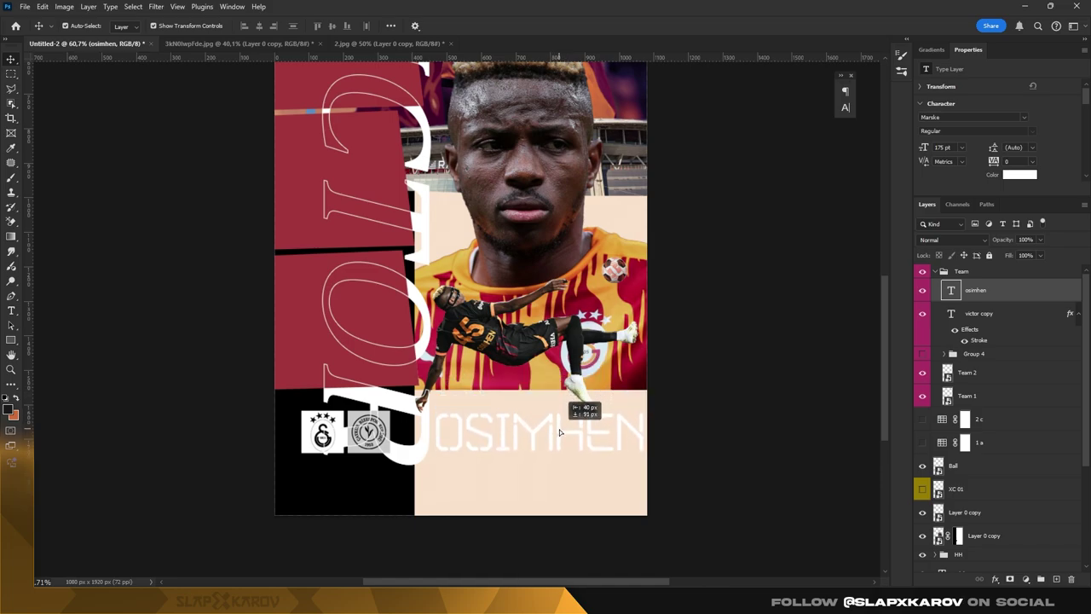
key(z)
click(559, 428)
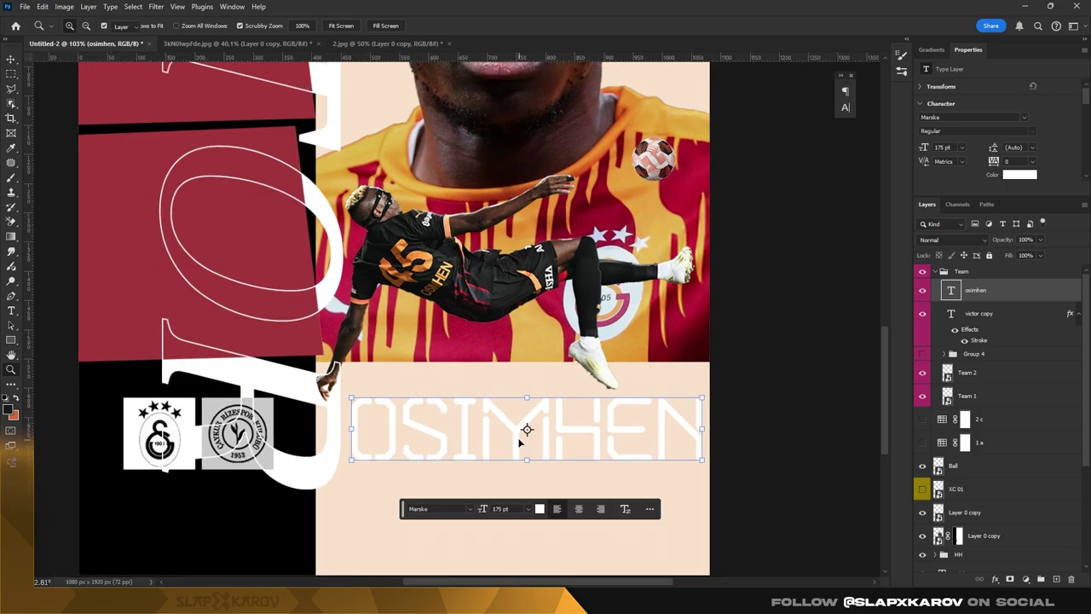
- Scale the OSIMHEN caption down to about 155 pt and nudge it slightly lower
key(ctrl+t)
alt+click(355, 401)
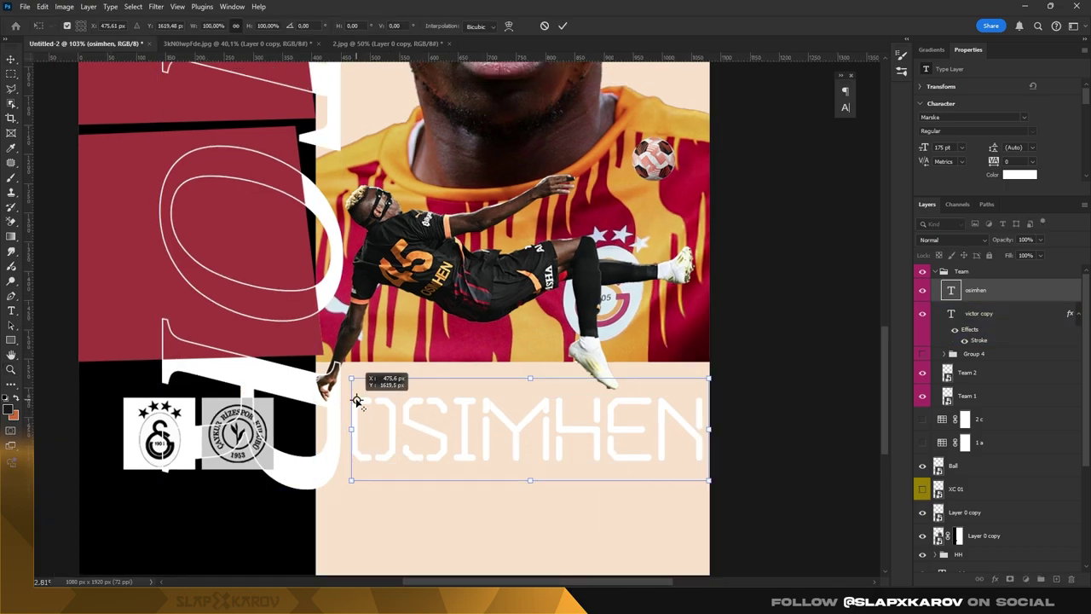
drag(357, 401, 510, 428)
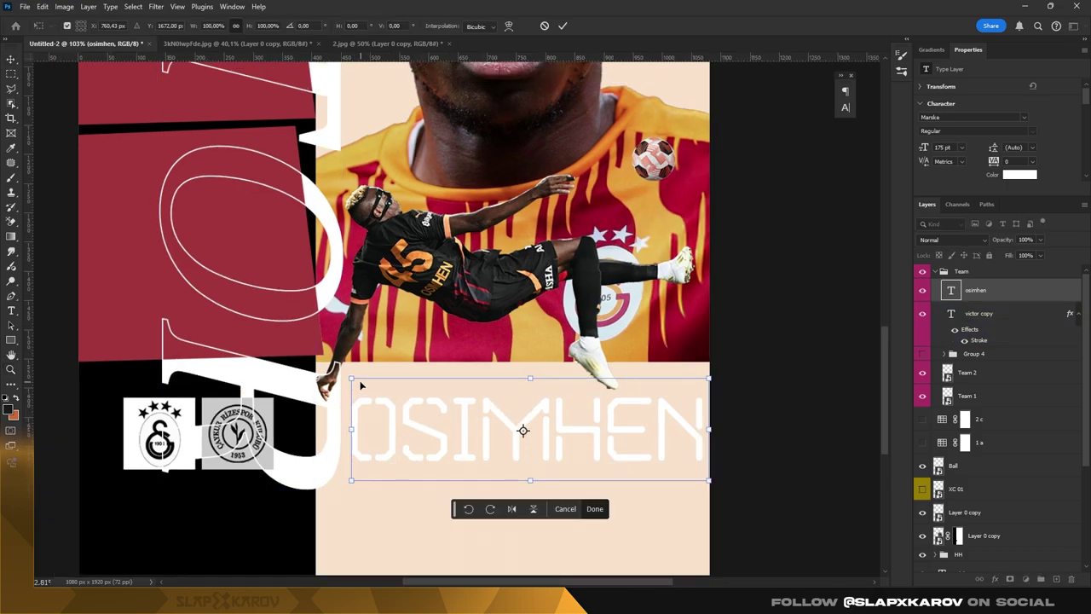
drag(351, 378, 372, 389)
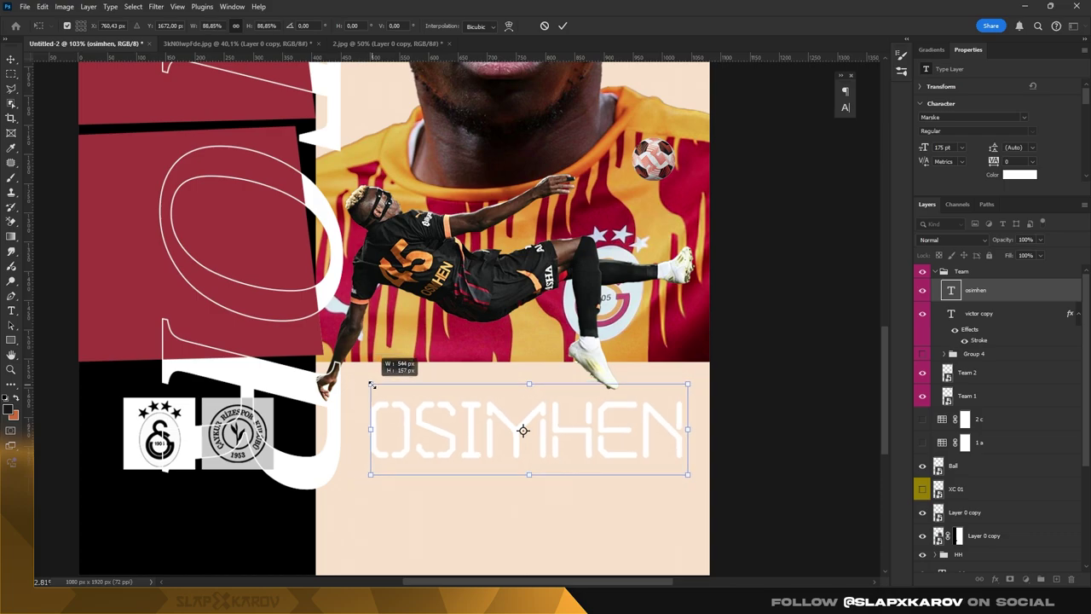
drag(453, 415, 442, 428)
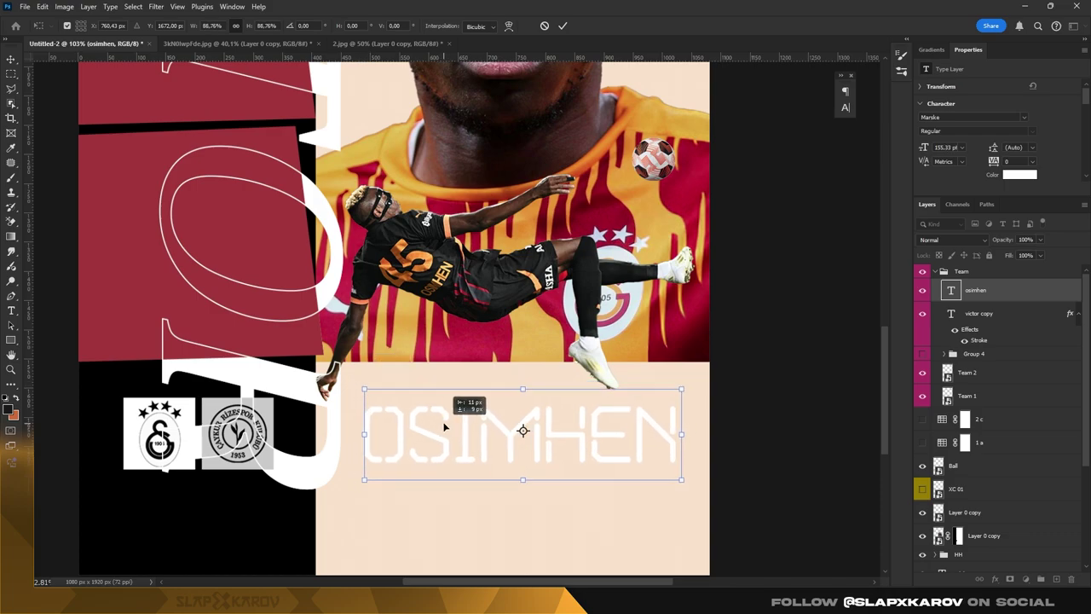
key(Down)
key(Down)
key(Down)
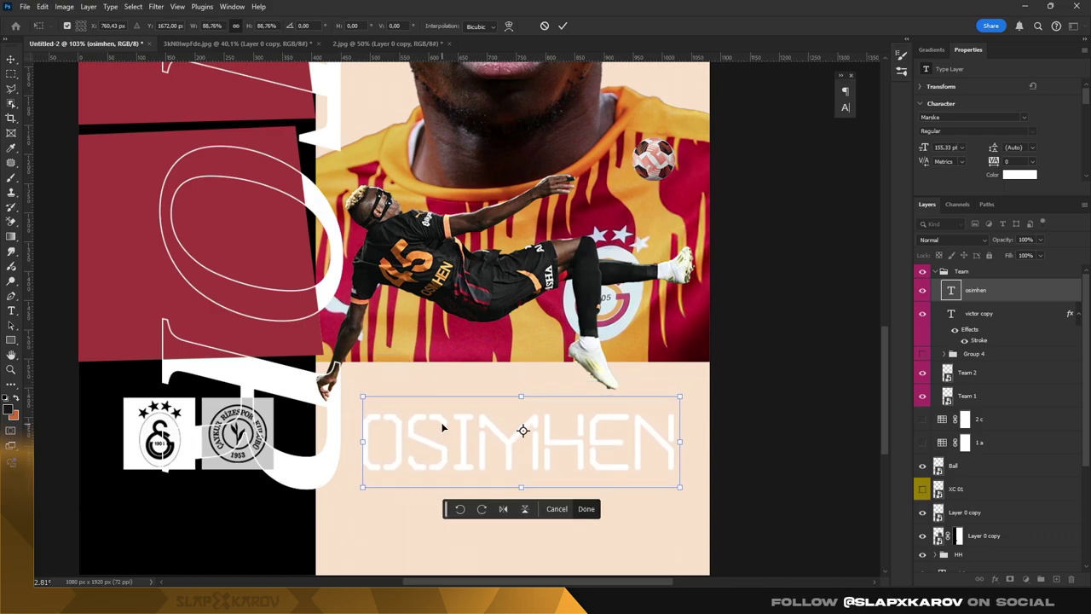
key(Down)
key(Down)
key(Down)
key(Down)
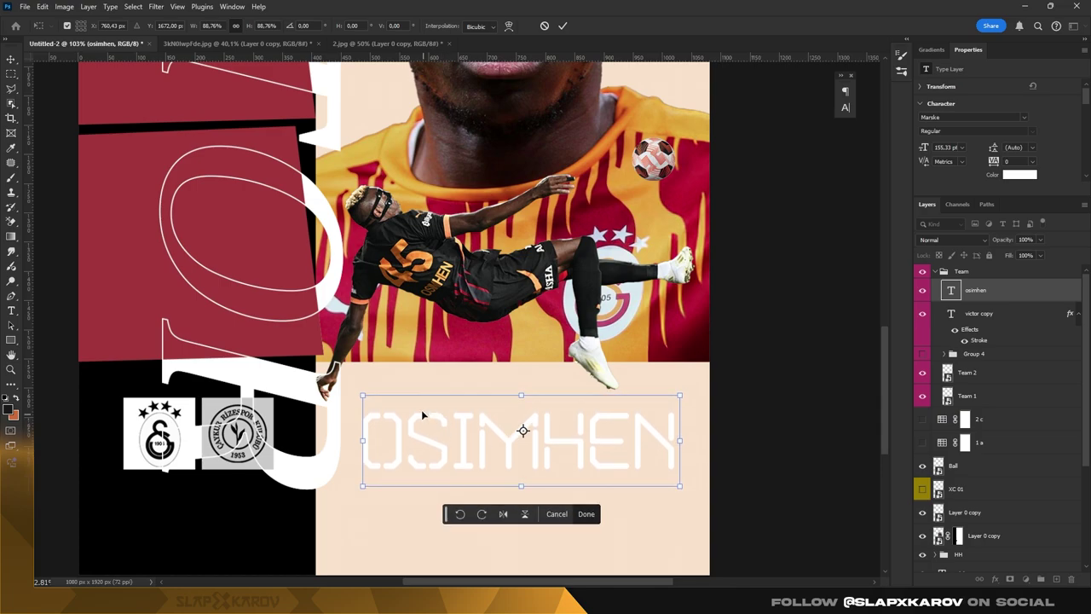
key(Return)
key(ctrl+minus)
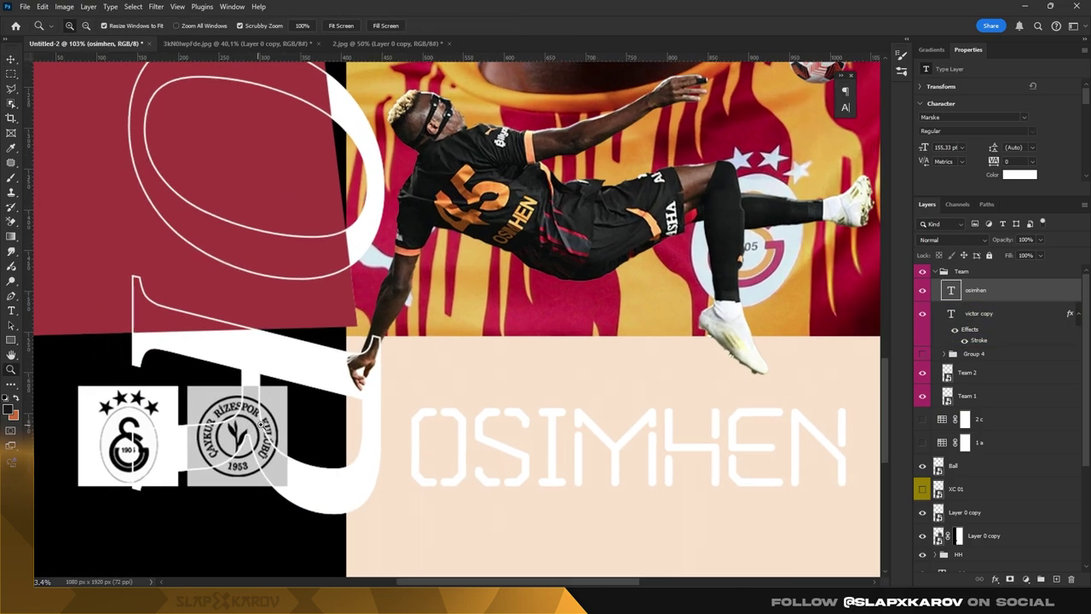
- Move the osimhen text layer out of the Team group, toggling Team to compare
click(217, 423)
key(v)
click(979, 313)
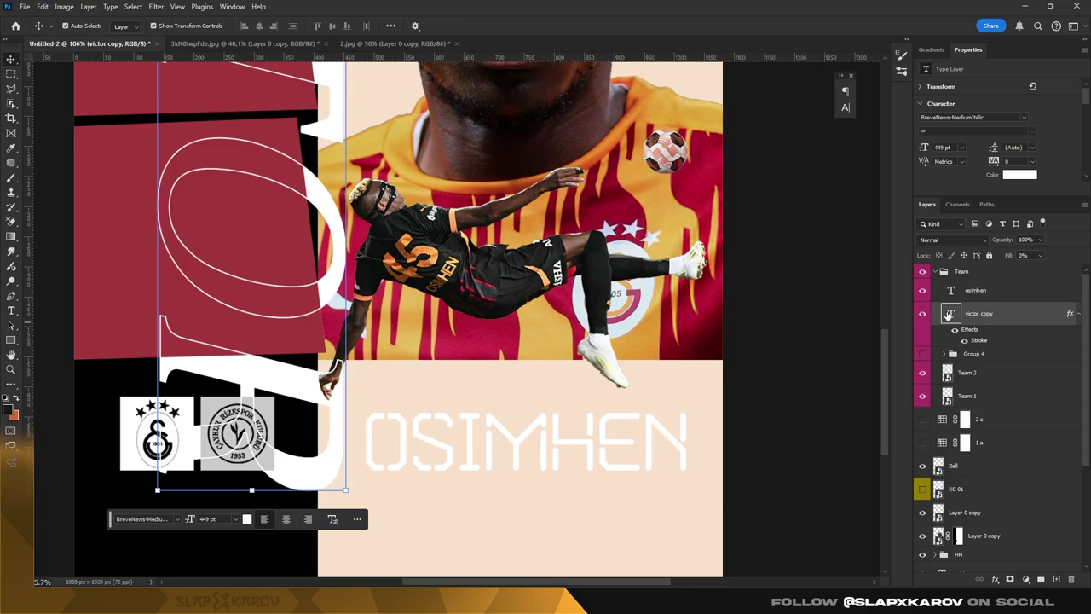
click(966, 283)
click(935, 271)
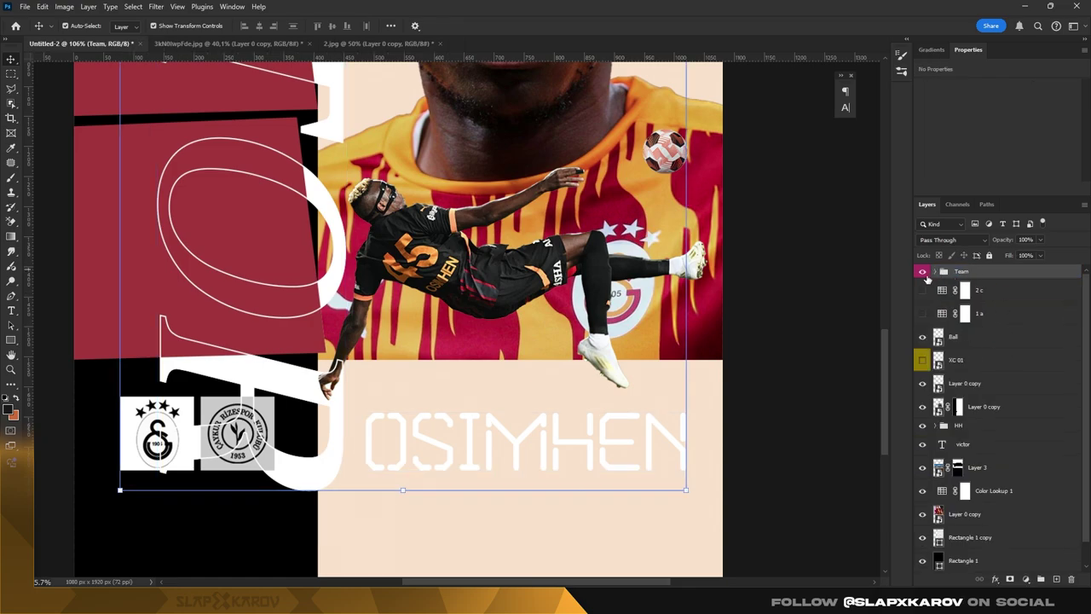
click(923, 273)
click(935, 272)
click(994, 295)
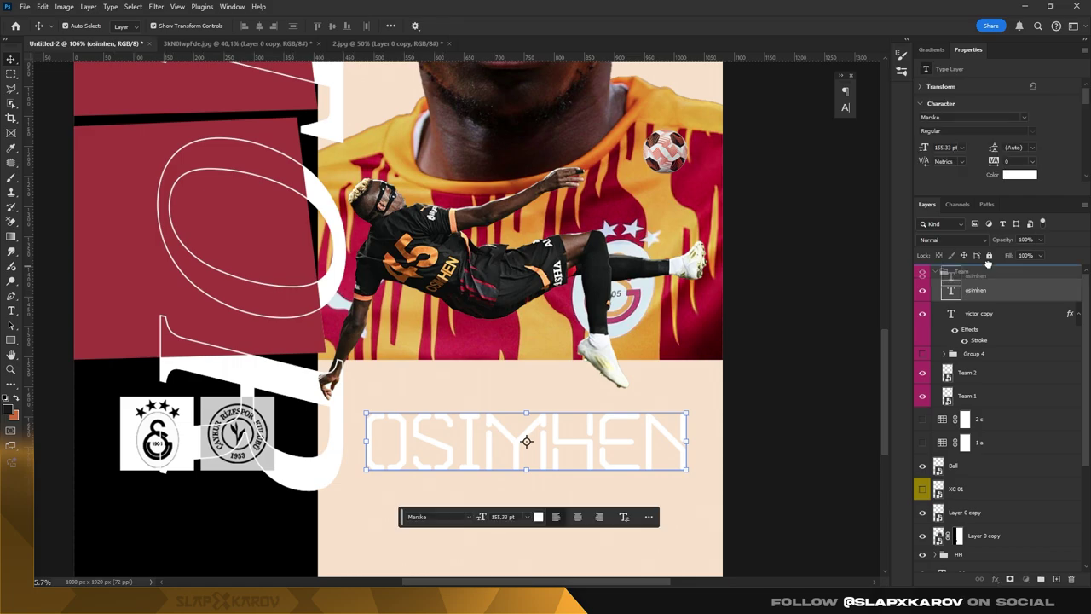
mouse_move(997, 295)
mouse_down()
mouse_move(938, 270)
mouse_move(985, 271)
mouse_up()
click(959, 295)
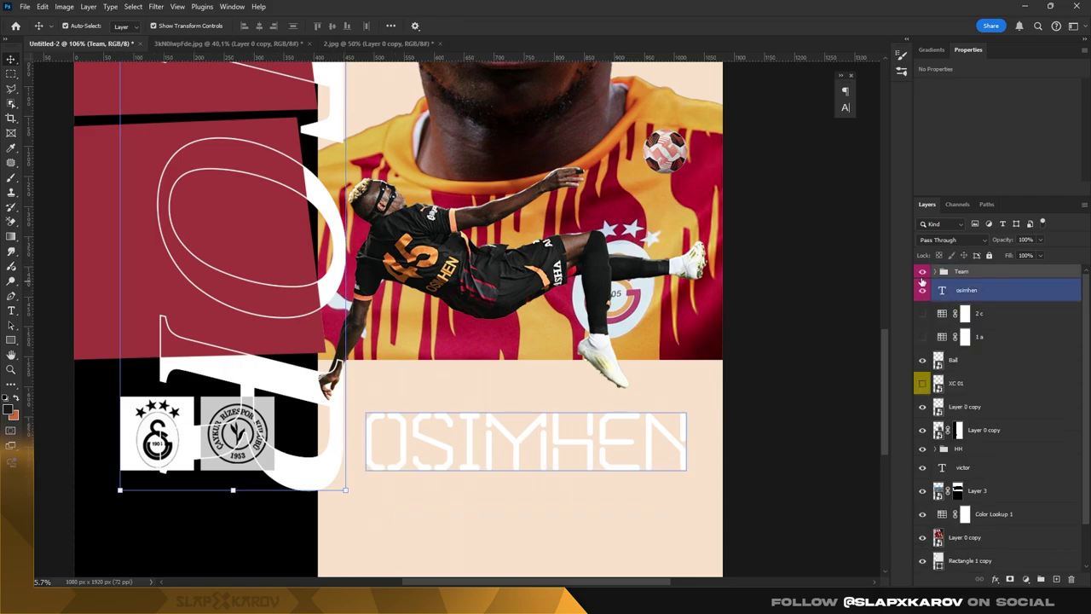
click(922, 271)
- Move the outlined victor copy layer out of the Team group and collapse it
click(967, 295)
click(938, 271)
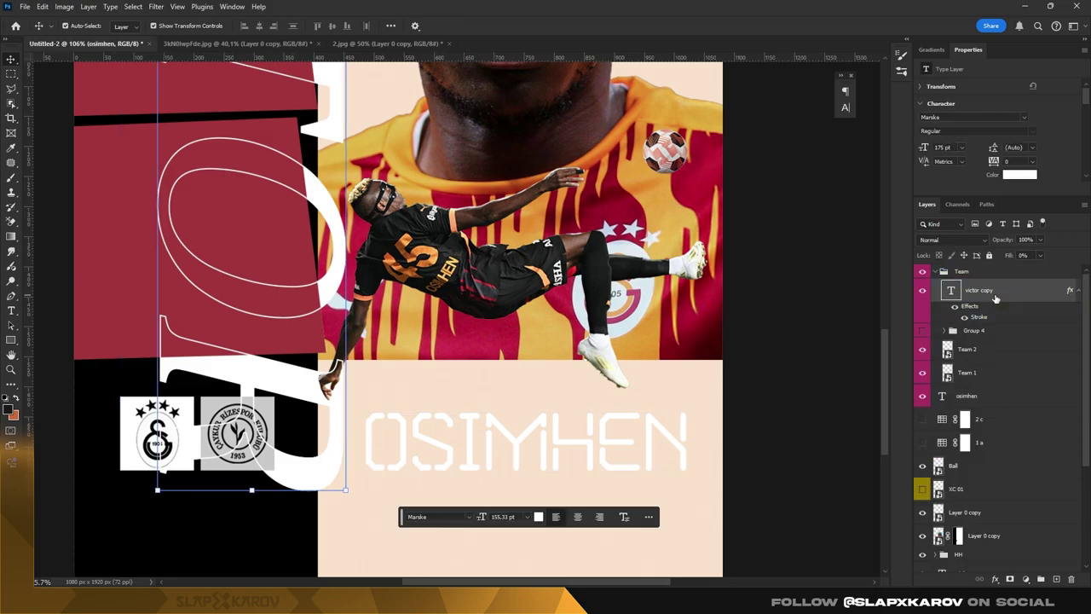
mouse_move(972, 290)
mouse_down()
mouse_move(980, 268)
mouse_move(969, 328)
mouse_up()
click(937, 317)
- Duplicate victor copy as victor copy 2 and fit the whole poster in the window
key(z)
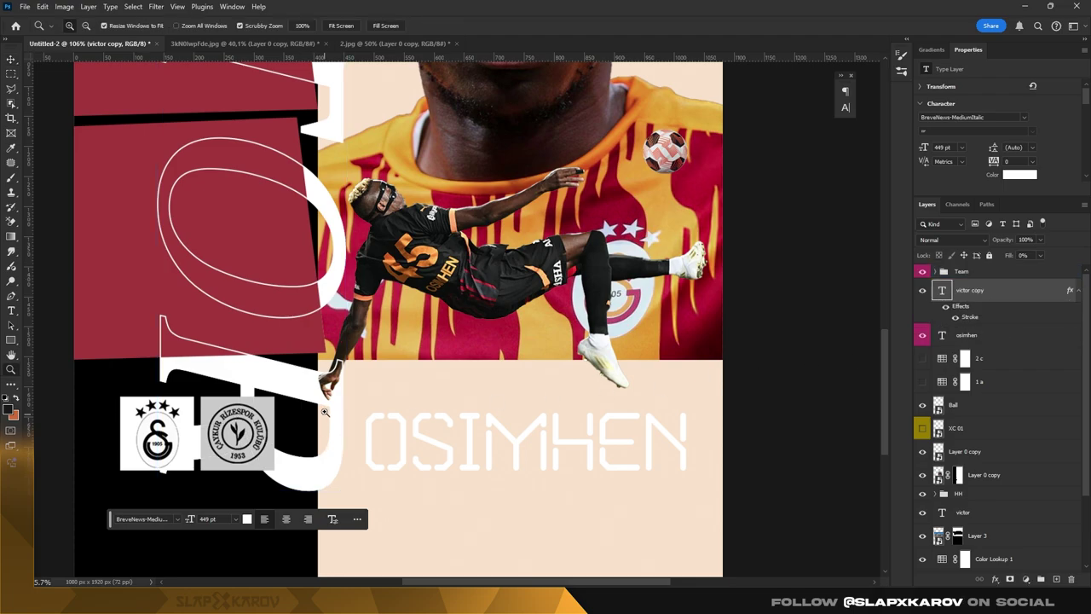
drag(319, 404, 290, 404)
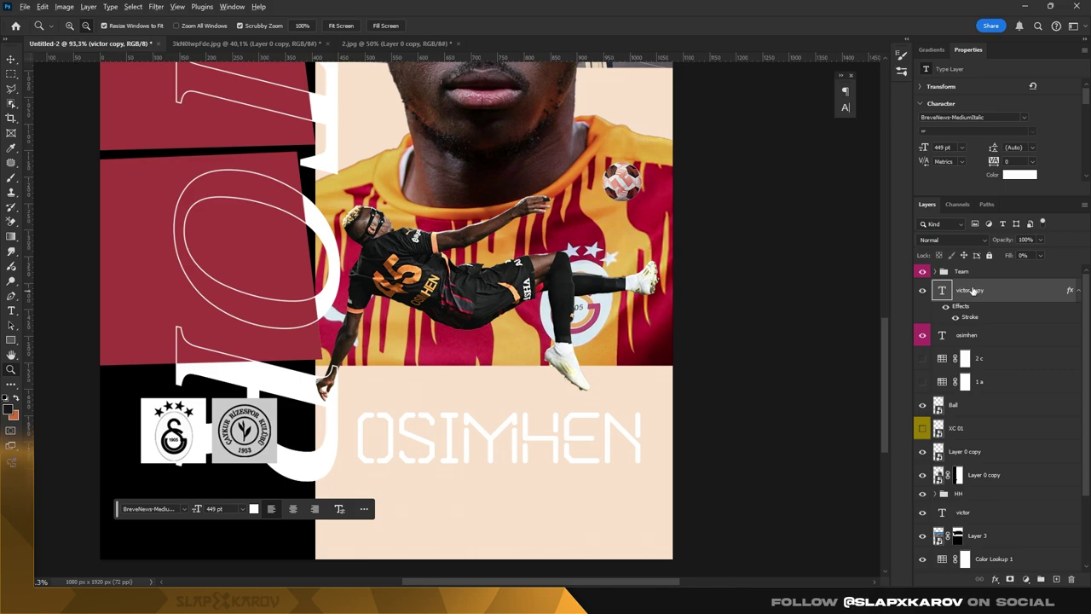
drag(981, 269, 978, 270)
mouse_move(236, 452)
mouse_down()
mouse_move(281, 435)
mouse_move(358, 431)
mouse_up()
key(ctrl+minus)
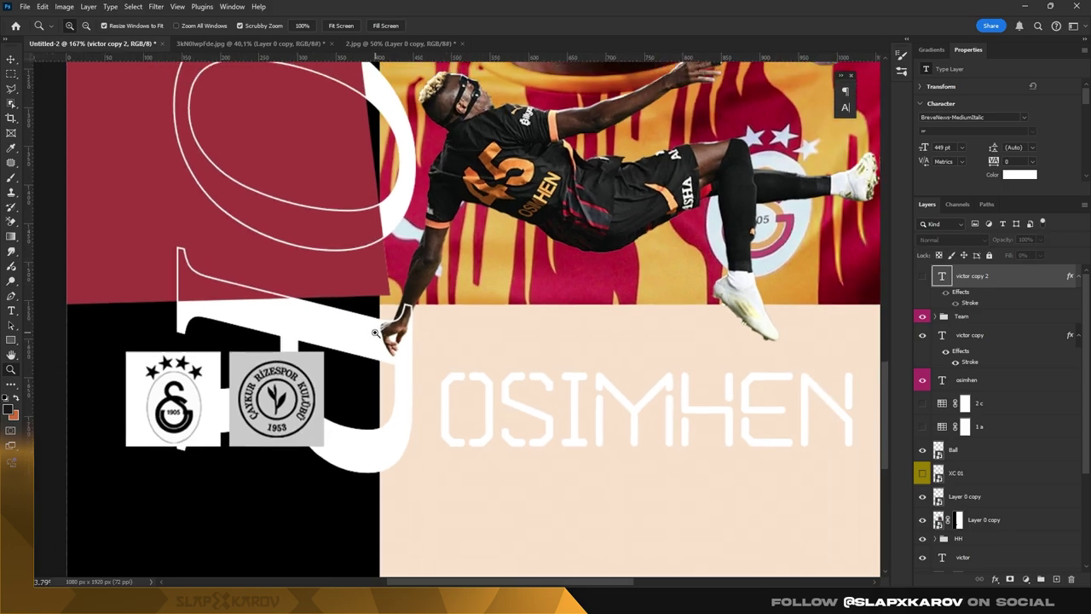
key(ctrl+minus)
mouse_move(538, 314)
mouse_down()
mouse_move(563, 157)
mouse_move(548, 158)
mouse_up()
- Convert the upper, middle and lower red block layers into smart objects
click(385, 164)
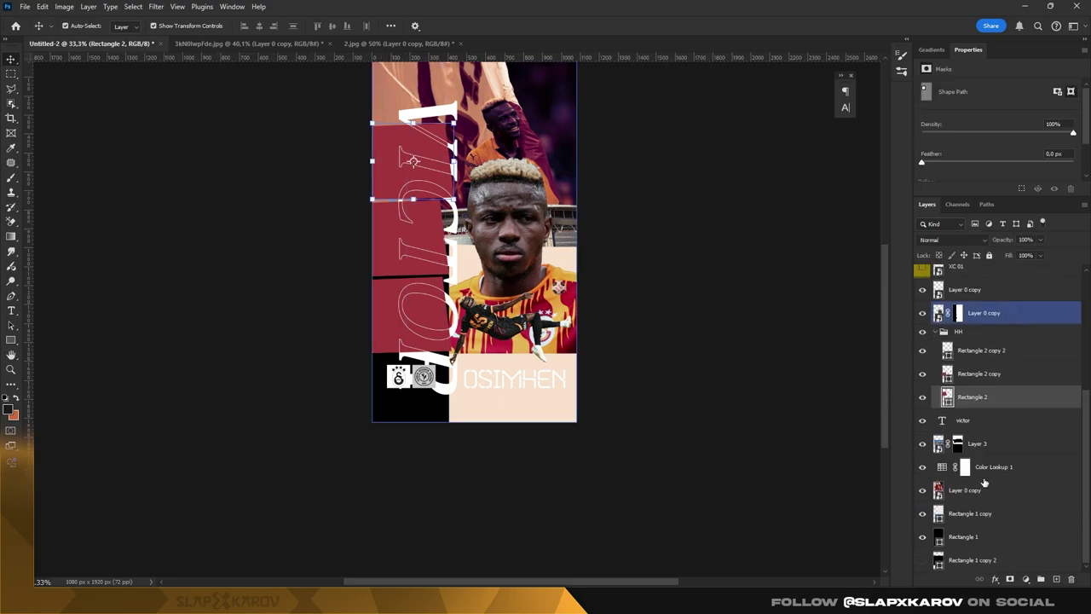
right_click(982, 401)
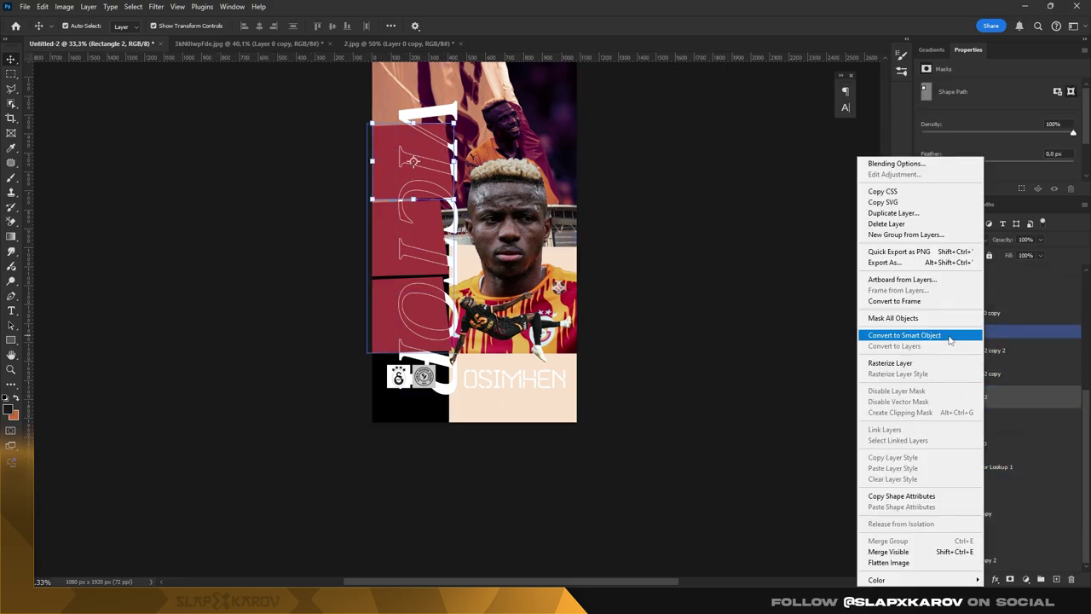
click(982, 375)
right_click(982, 375)
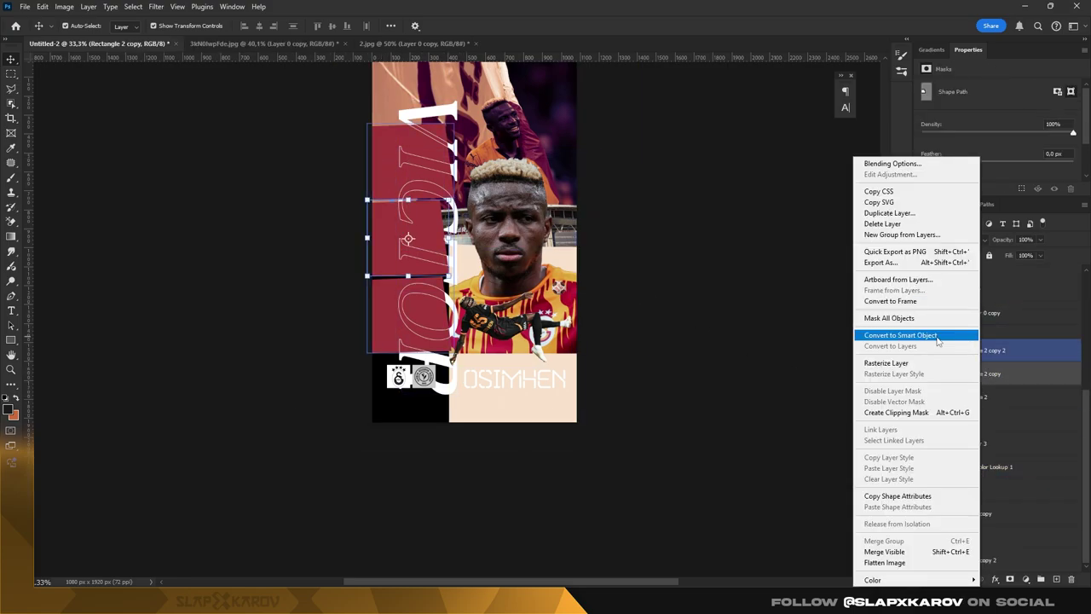
click(943, 335)
right_click(945, 350)
click(831, 333)
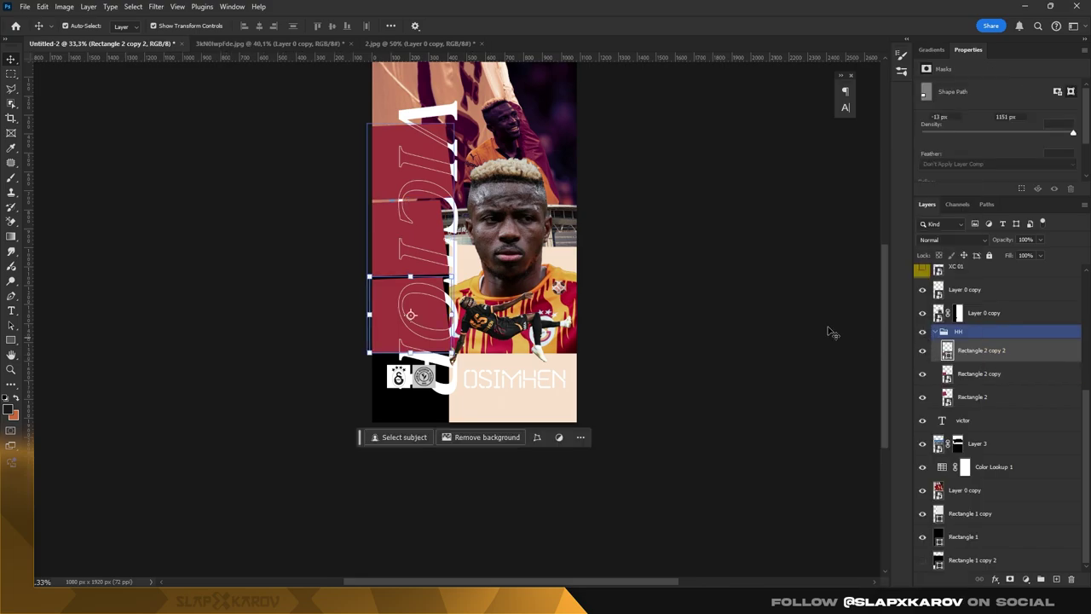
- Rename the red block smart objects to 2 and 1
click(922, 351)
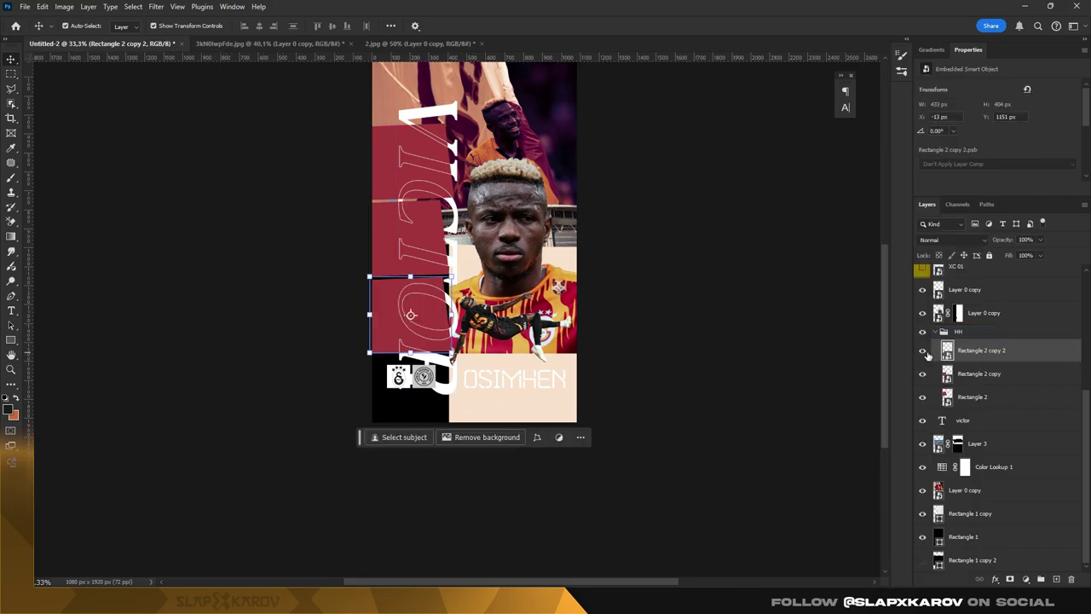
double_click(972, 372)
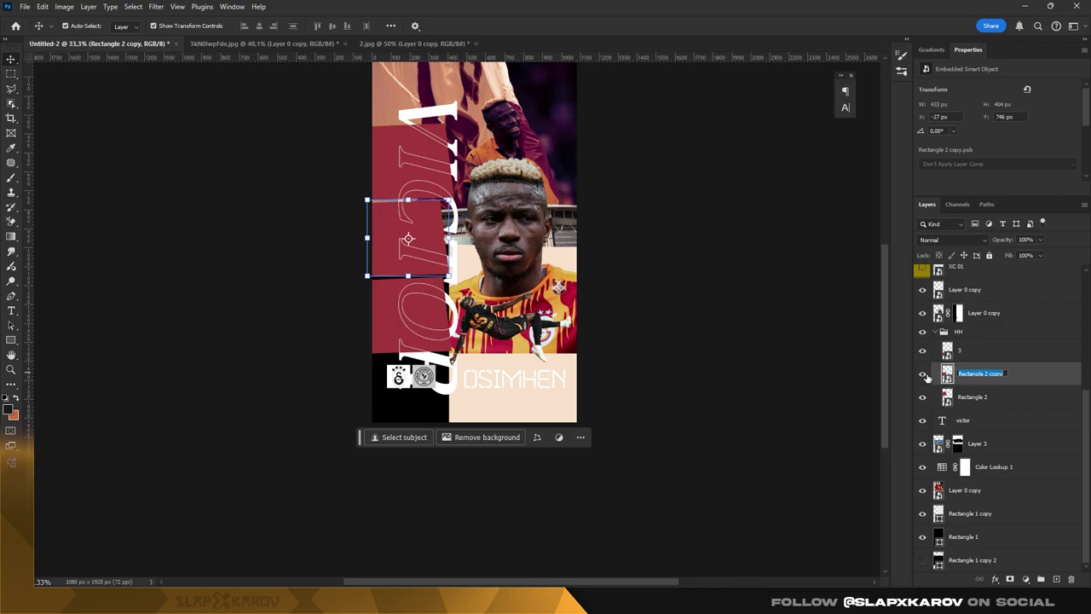
text(2)
key(Return)
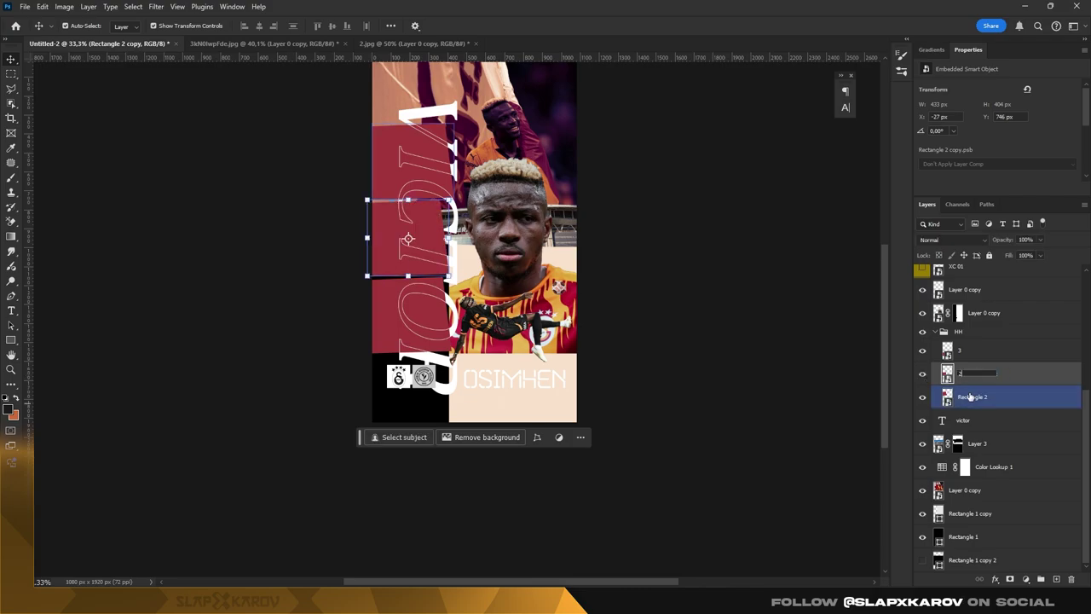
double_click(972, 396)
text(1z)
mouse_move(595, 265)
mouse_down()
mouse_move(588, 309)
mouse_move(585, 288)
mouse_up()
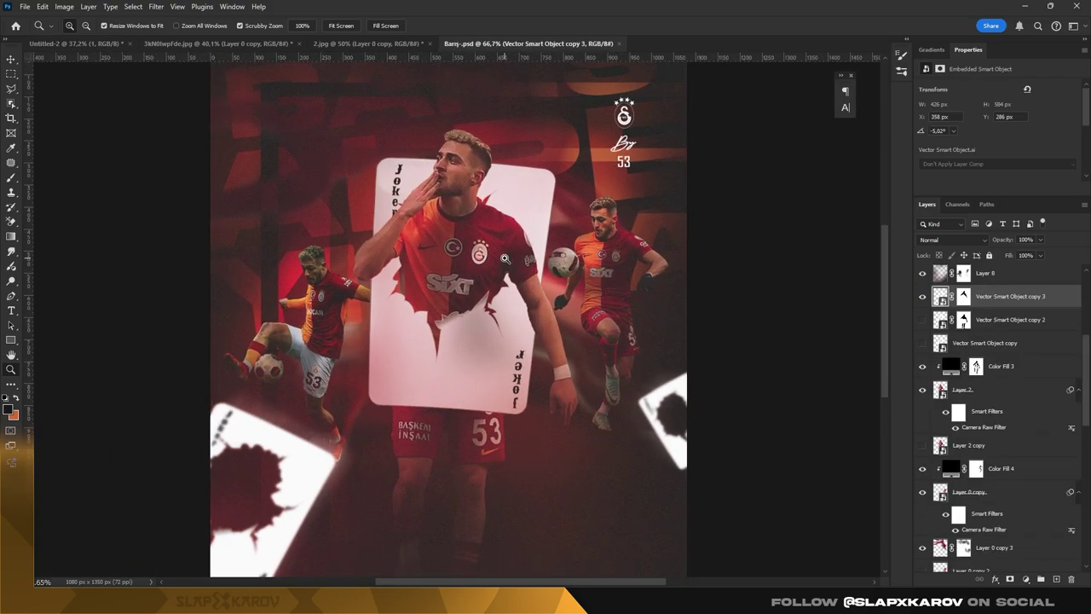
- Inspect the reference poster's Layer 8, Layer 10's layer style and a name text layer
click(985, 301)
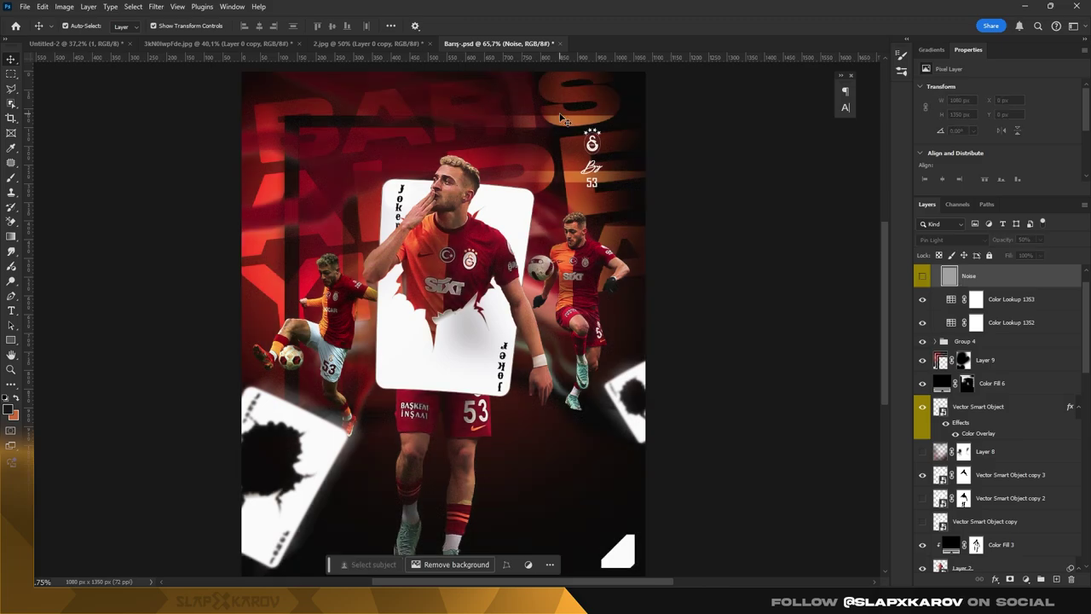
click(963, 560)
click(990, 503)
double_click(949, 499)
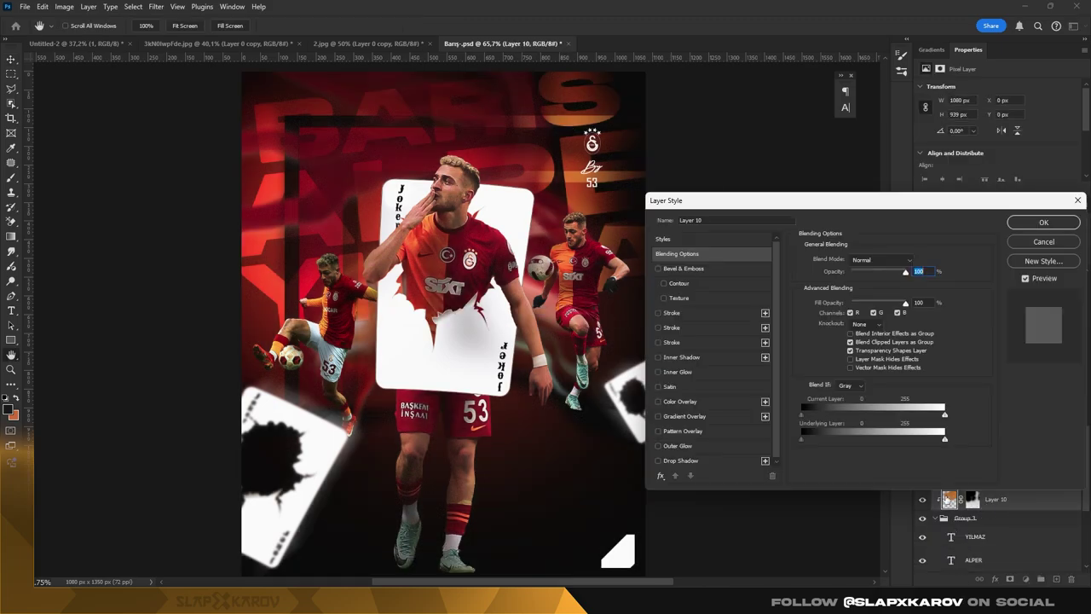
key(Escape)
click(972, 536)
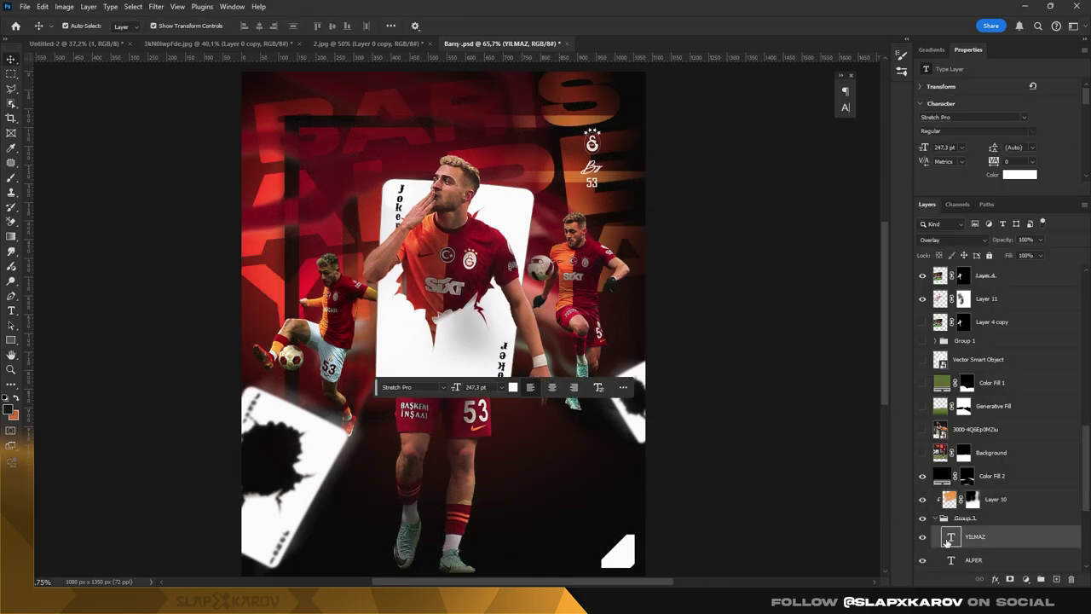
double_click(950, 537)
click(11, 59)
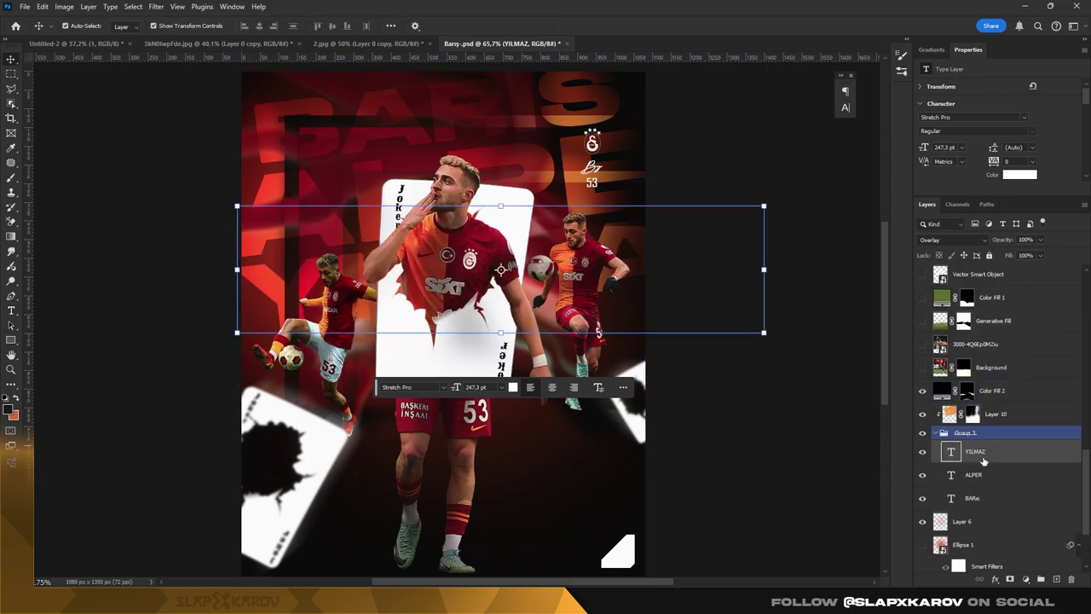
- Check Layer 9 and the Color Lookup 1353 adjustment, then show Layer 8 in red
scroll(1029, 352, up, 4)
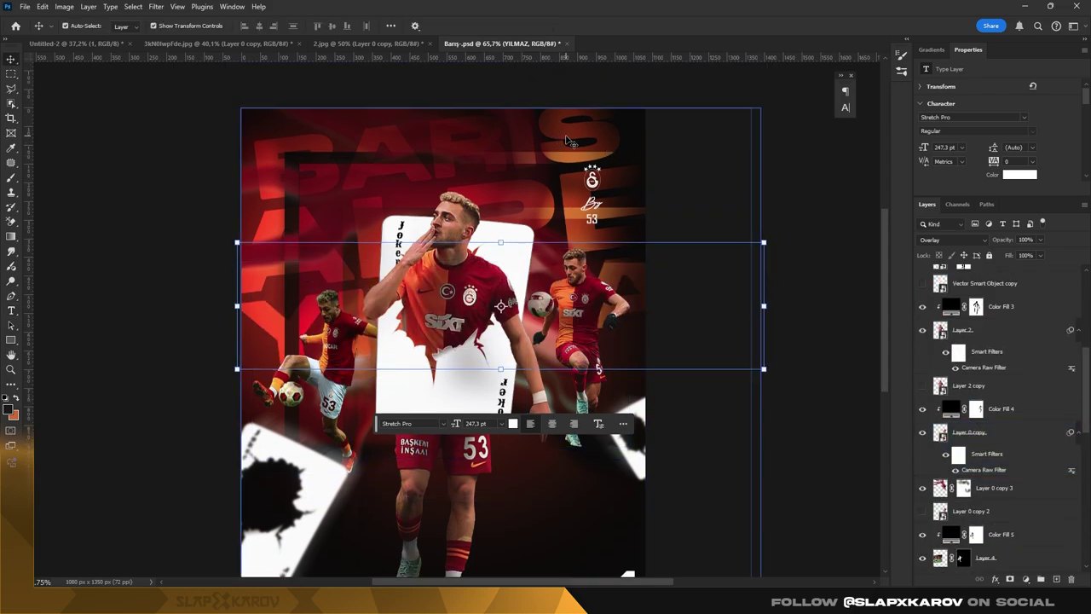
click(981, 304)
scroll(923, 309, up, 2)
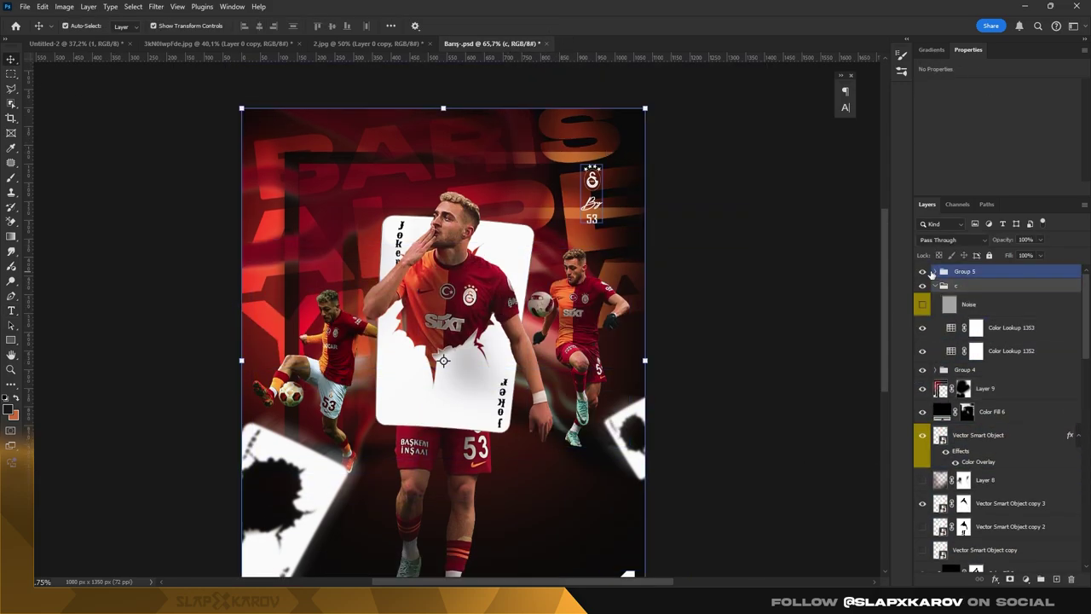
click(980, 327)
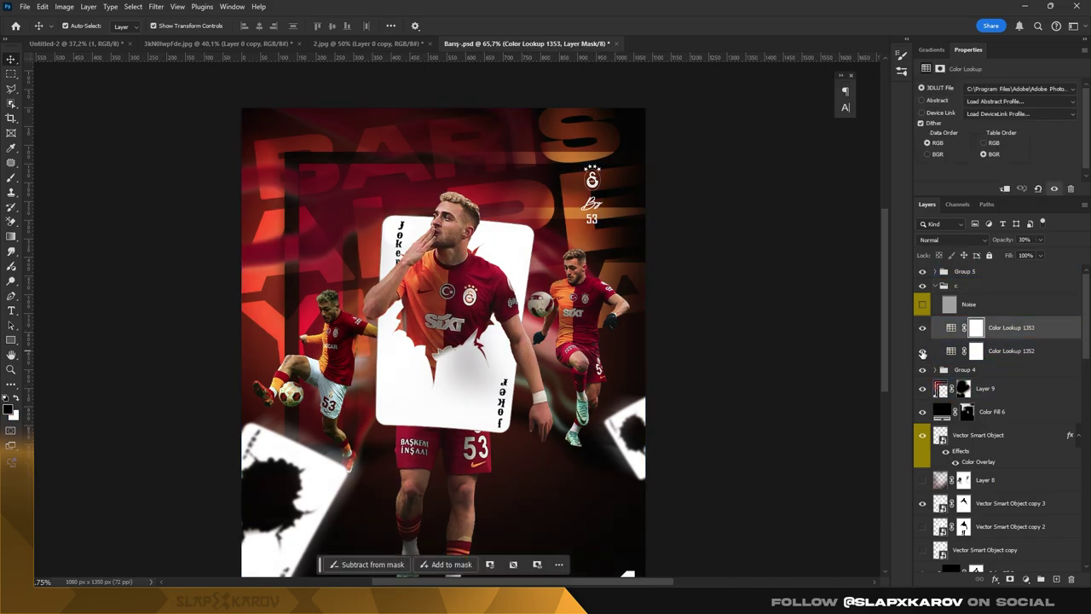
scroll(921, 358, down, 2)
click(922, 395)
- Paste a dark red image into the poster and stretch it to the full 1080×1920 canvas
click(82, 43)
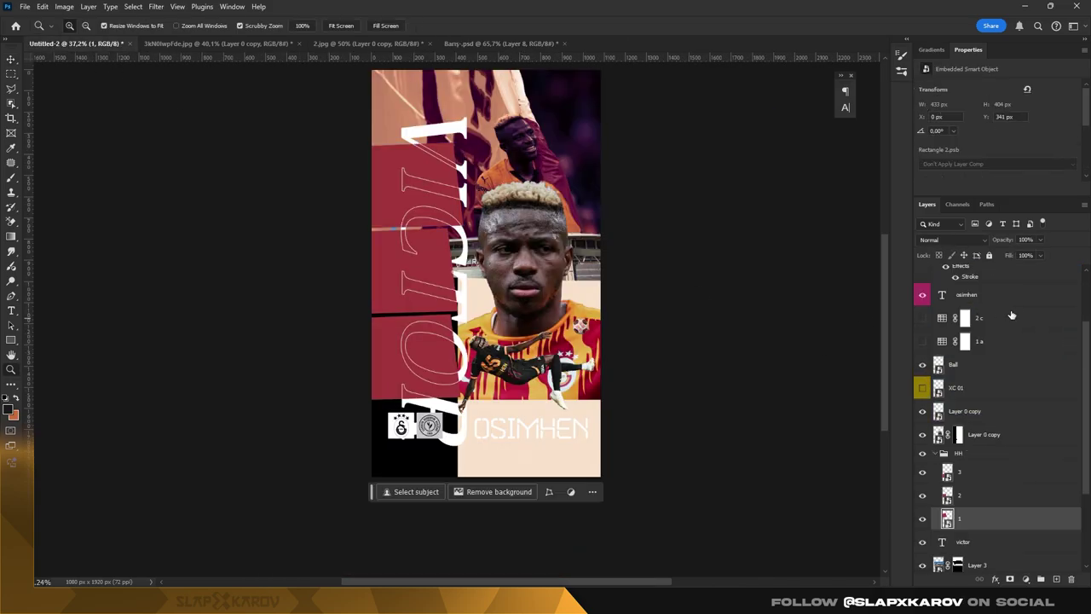
click(923, 335)
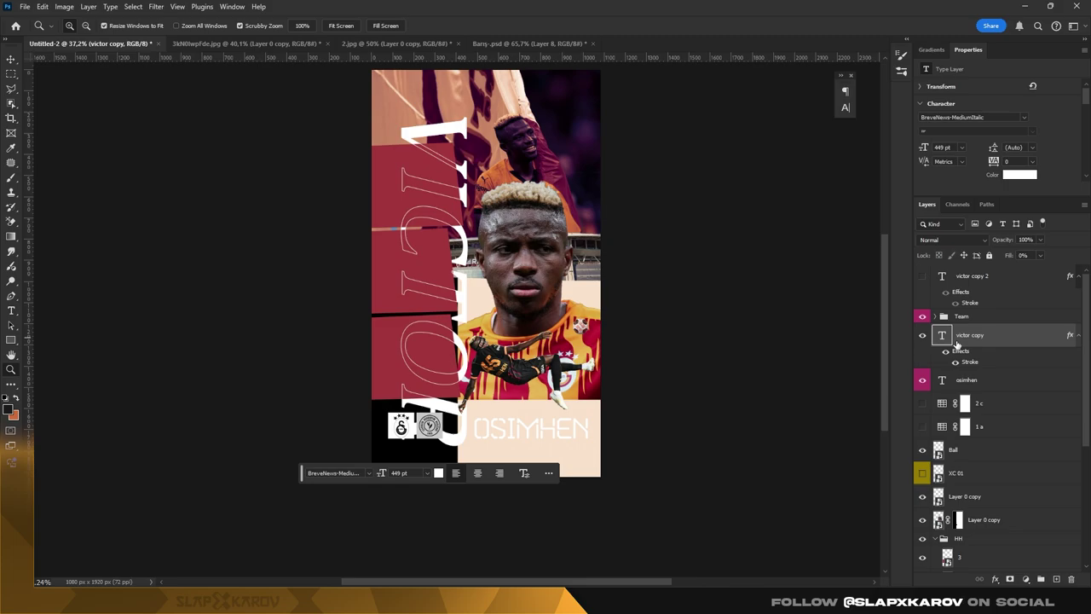
key(ctrl+v)
key(ctrl+t)
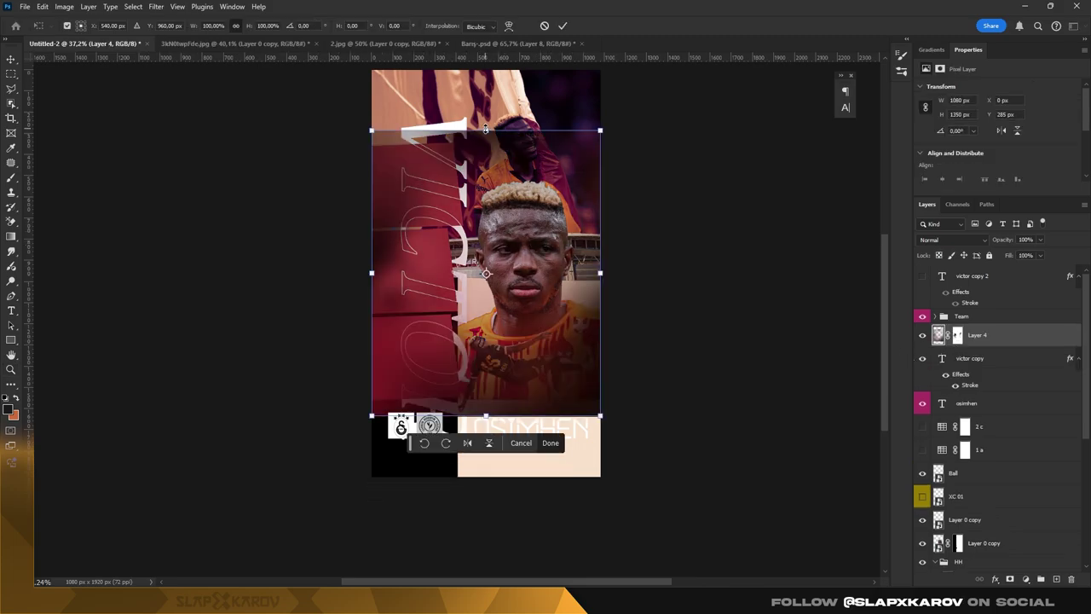
drag(486, 130, 486, 70)
drag(486, 416, 493, 477)
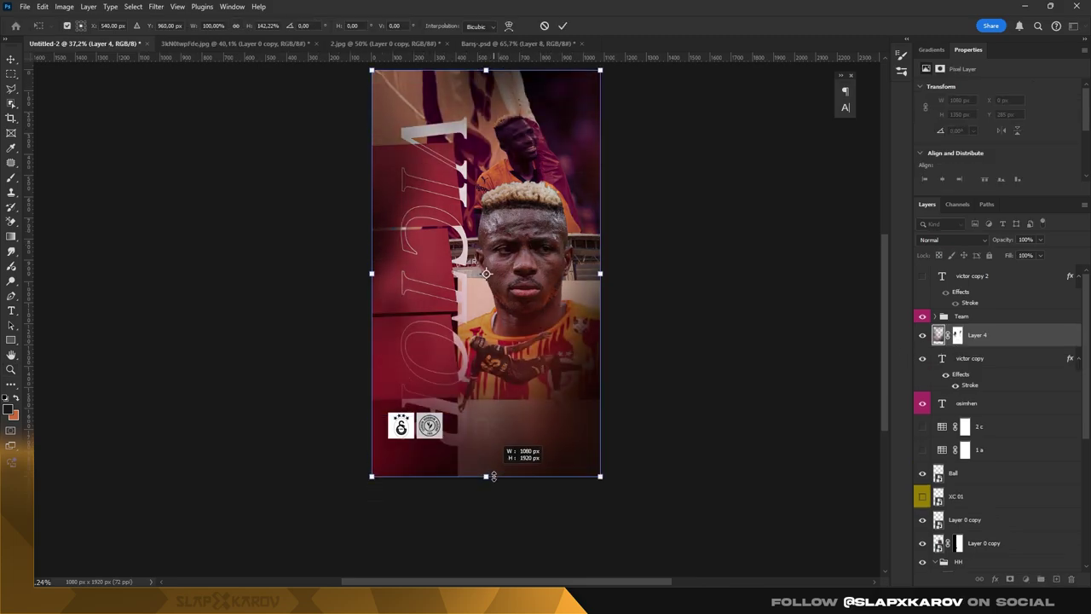
click(11, 60)
- Move Layer 4 beneath the stencil caption and enable the 2 c and 1 a lookups
drag(977, 335, 980, 411)
key(z)
mouse_move(568, 361)
mouse_down()
mouse_move(552, 189)
mouse_move(786, 266)
mouse_up()
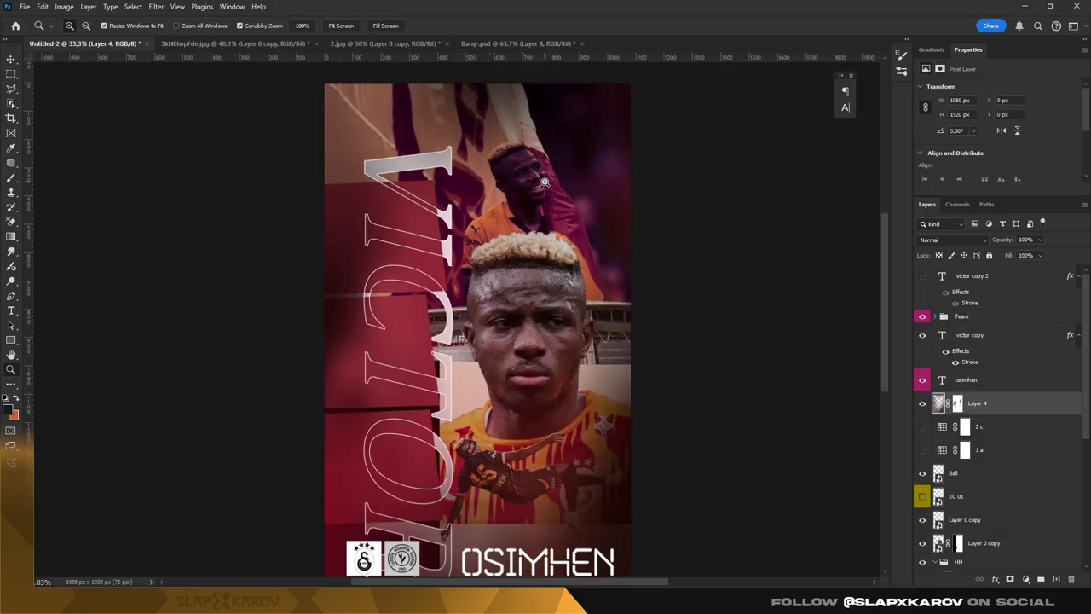
drag(923, 426, 922, 449)
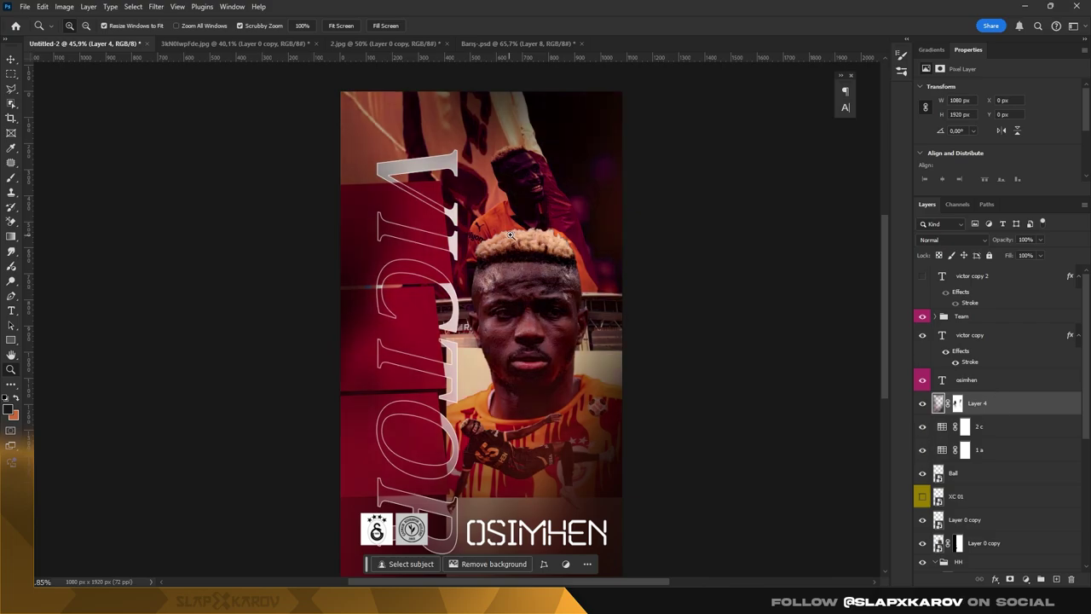
- Hide the LateSunset Color Lookup 1 adjustment after checking the 2 c lookup up close
click(980, 426)
drag(525, 424, 740, 412)
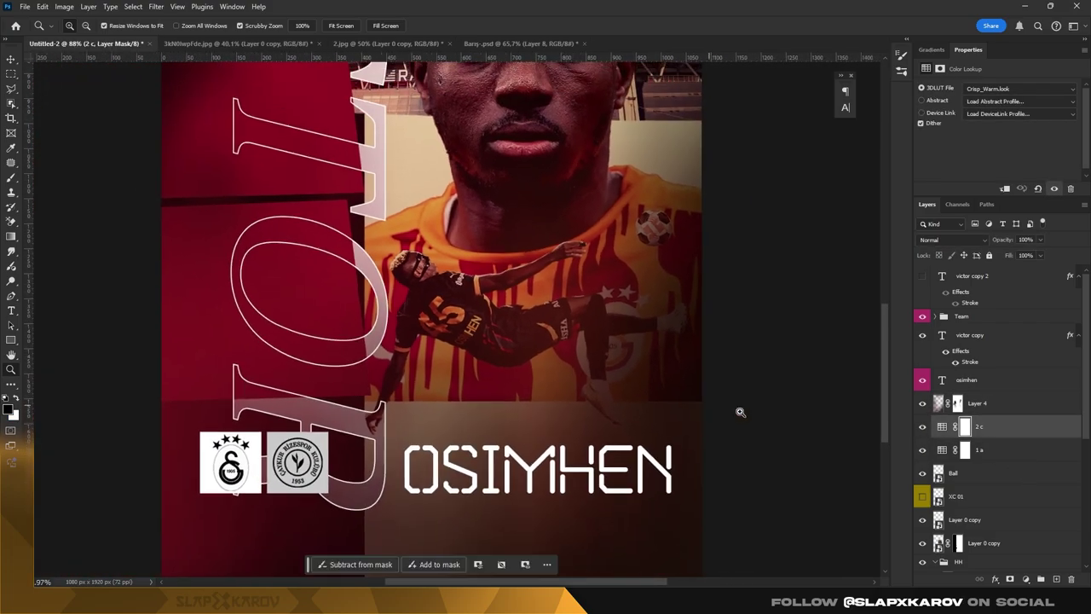
drag(740, 412, 558, 167)
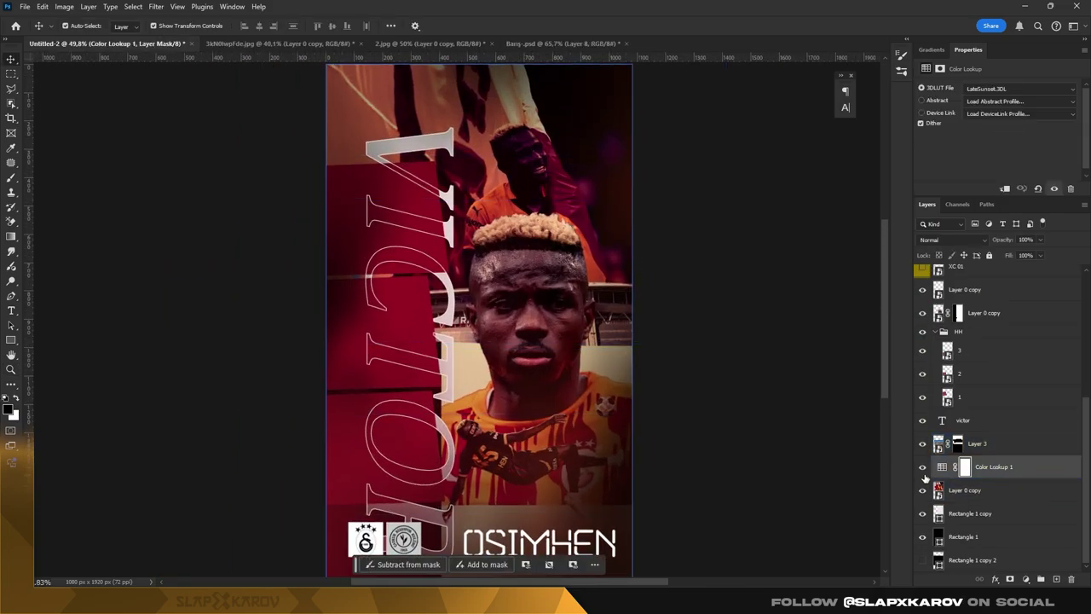
click(923, 467)
key(z)
drag(614, 309, 560, 309)
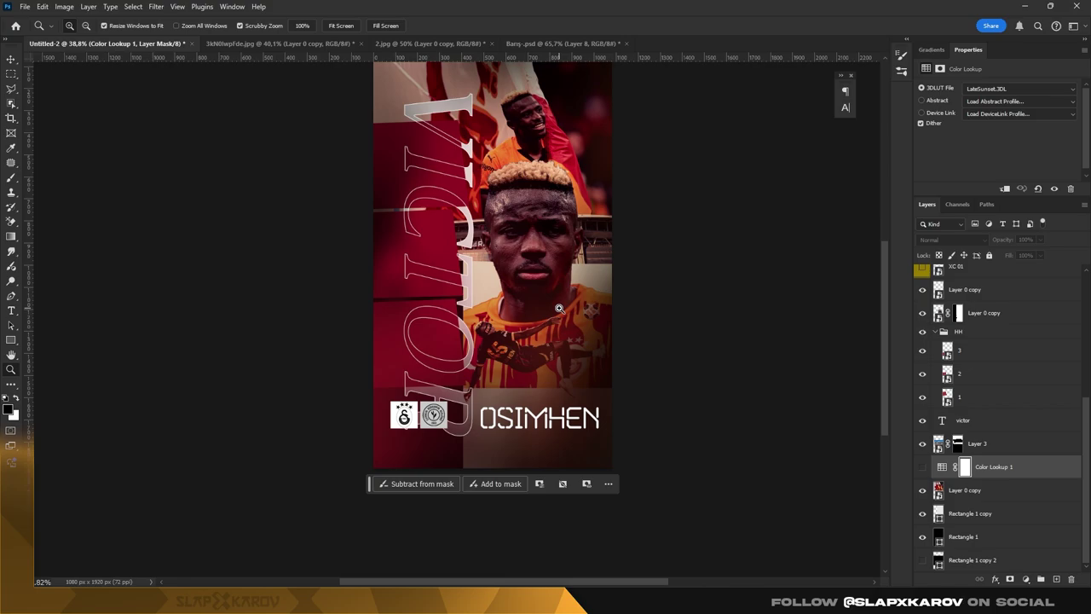
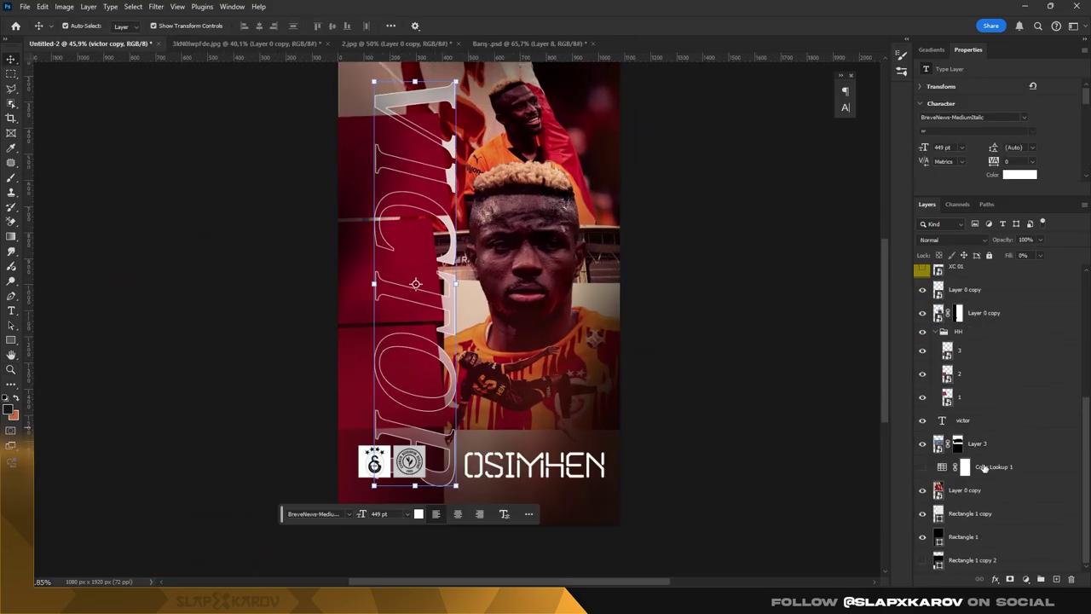
- Place a celebration photo in the second panel's smart object, enlarged and clipped to its red shape
click(981, 377)
double_click(950, 399)
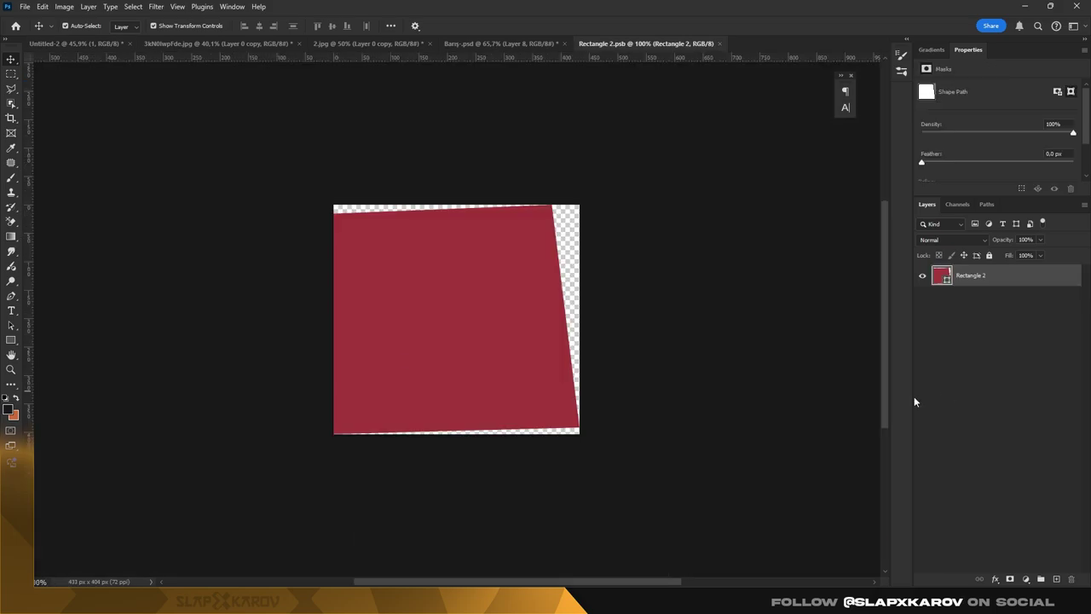
key(ctrl+v)
drag(333, 205, 253, 180)
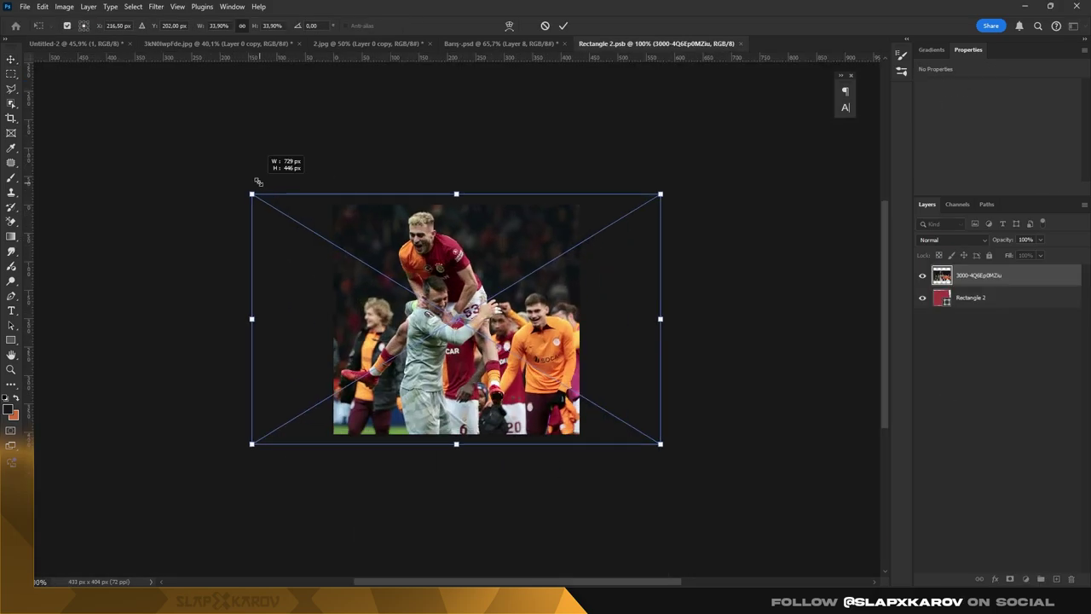
key(Return)
right_click(980, 281)
click(894, 562)
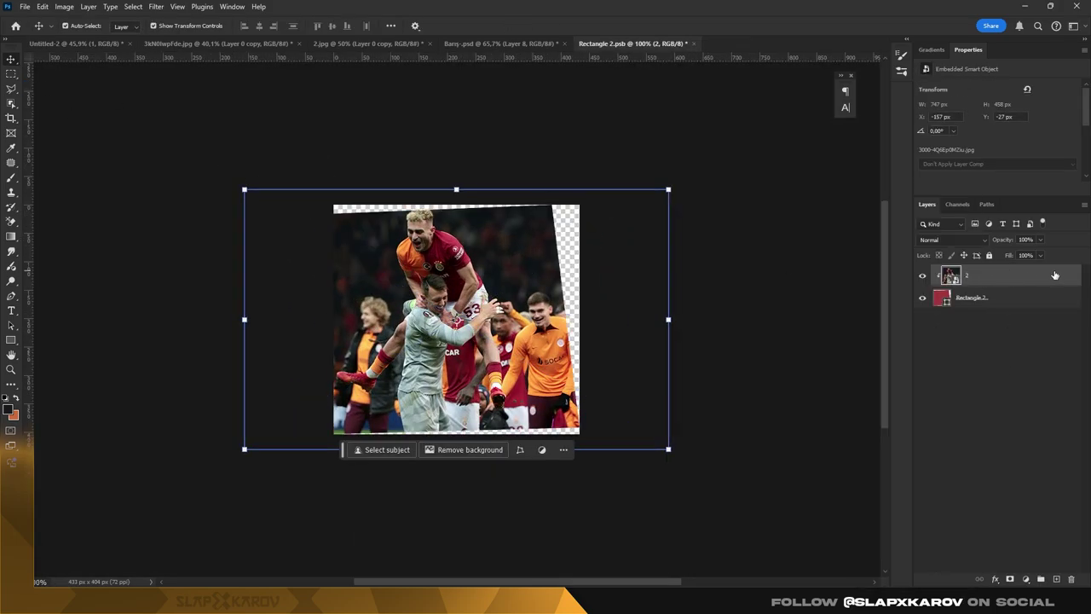
drag(472, 275, 471, 281)
click(694, 43)
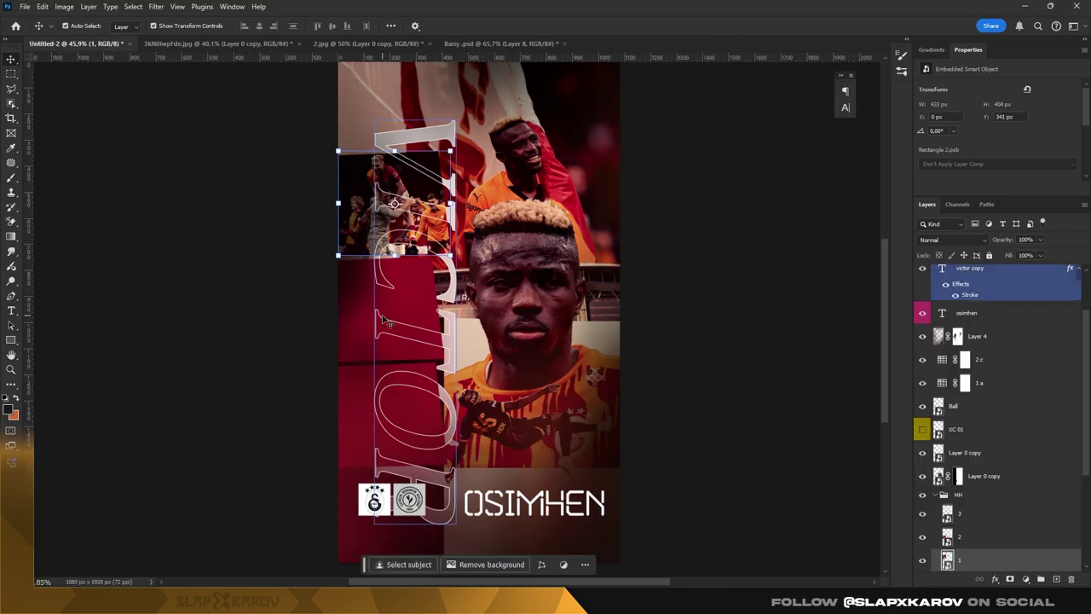
- Fill the next panel's smart object with a player photo clipped to its red shape
double_click(947, 536)
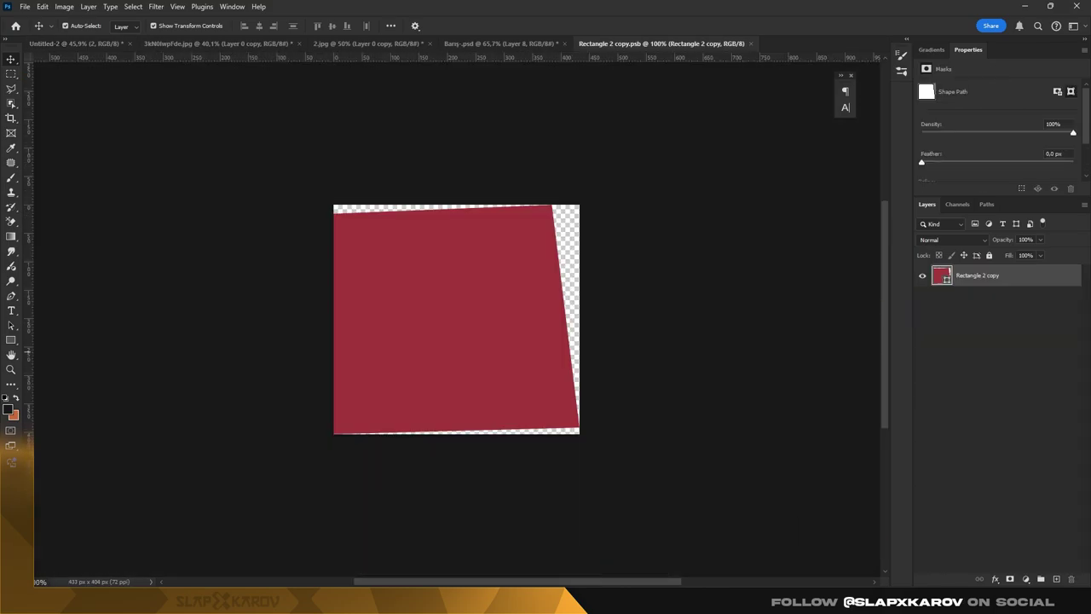
drag(475, 388, 475, 388)
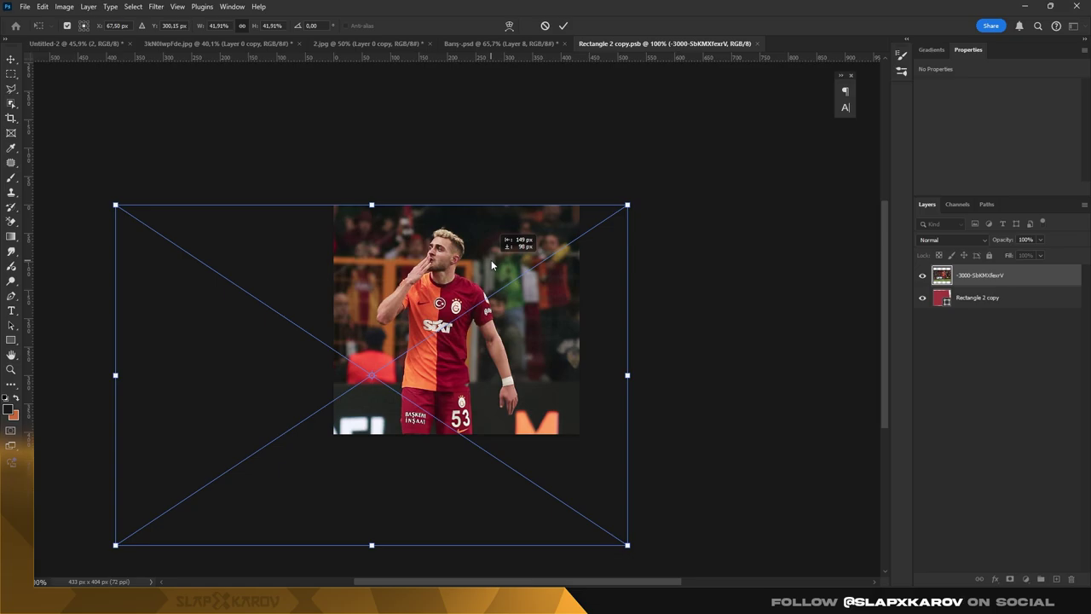
right_click(1002, 276)
click(929, 506)
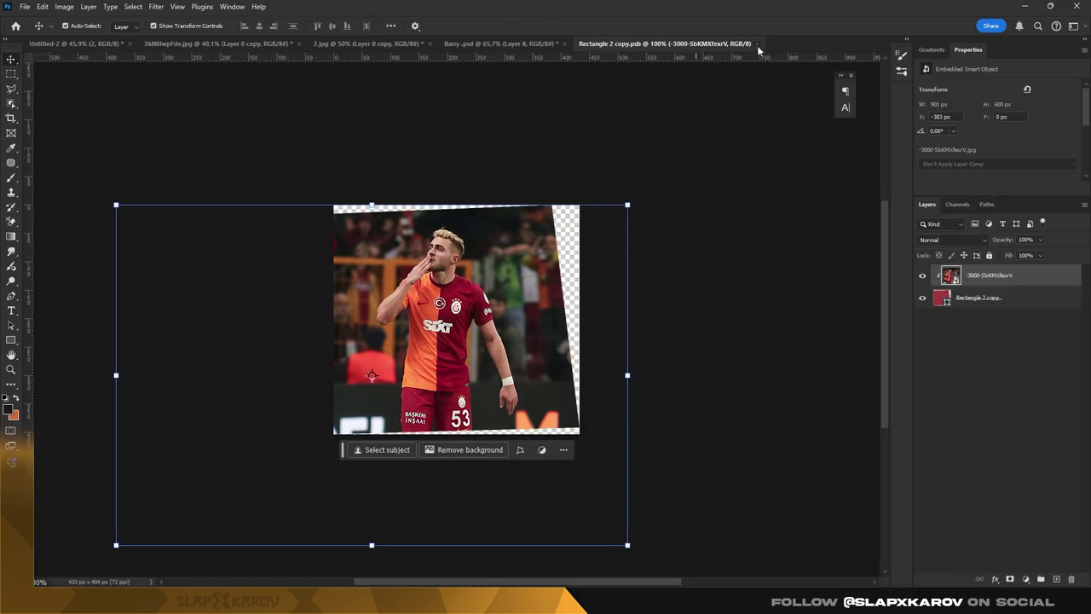
click(757, 43)
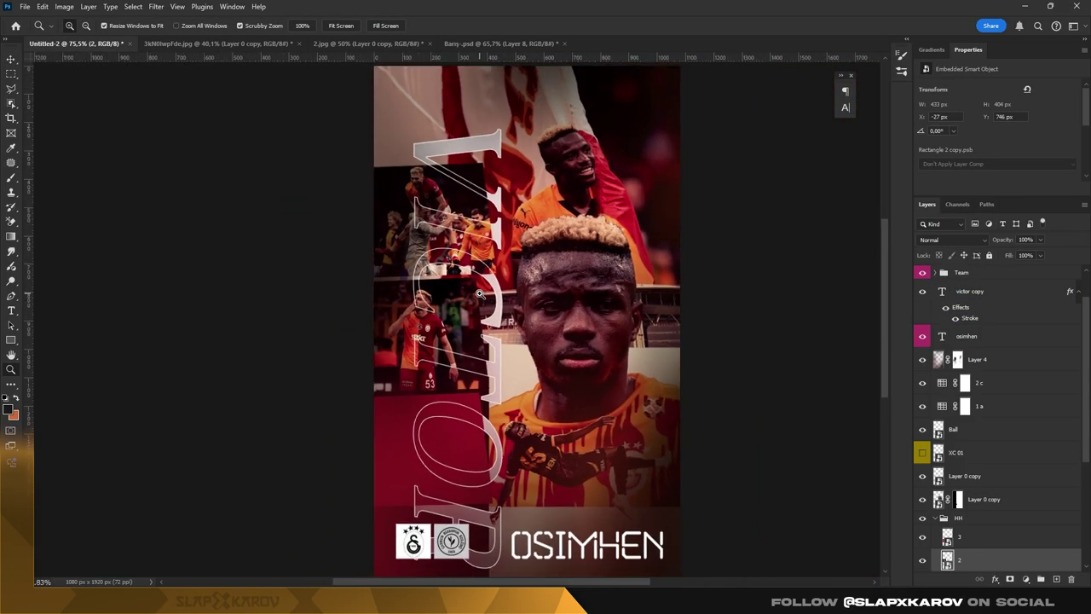
- Put the kicking-player photo into the third panel, enlarged and clipped to its red shape
drag(480, 294, 452, 293)
key(v)
click(443, 388)
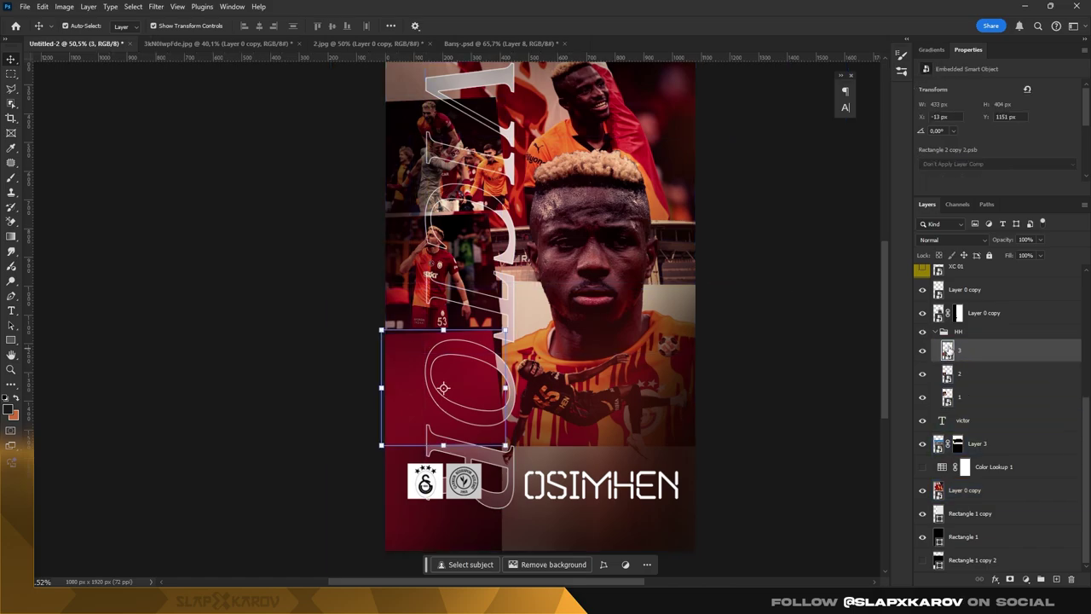
double_click(947, 350)
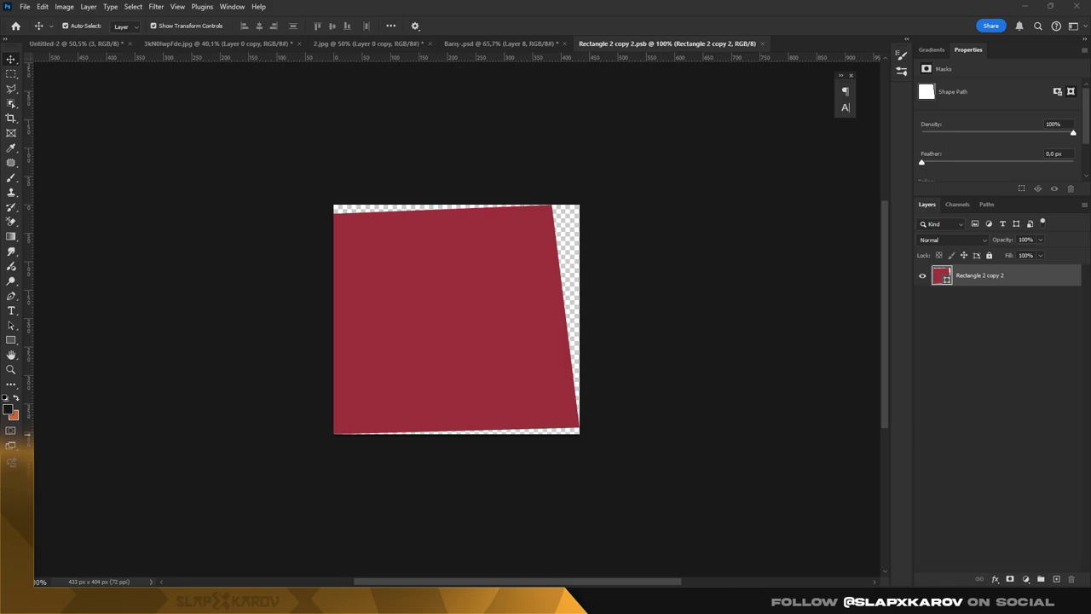
key(ctrl+v)
drag(331, 234, 280, 195)
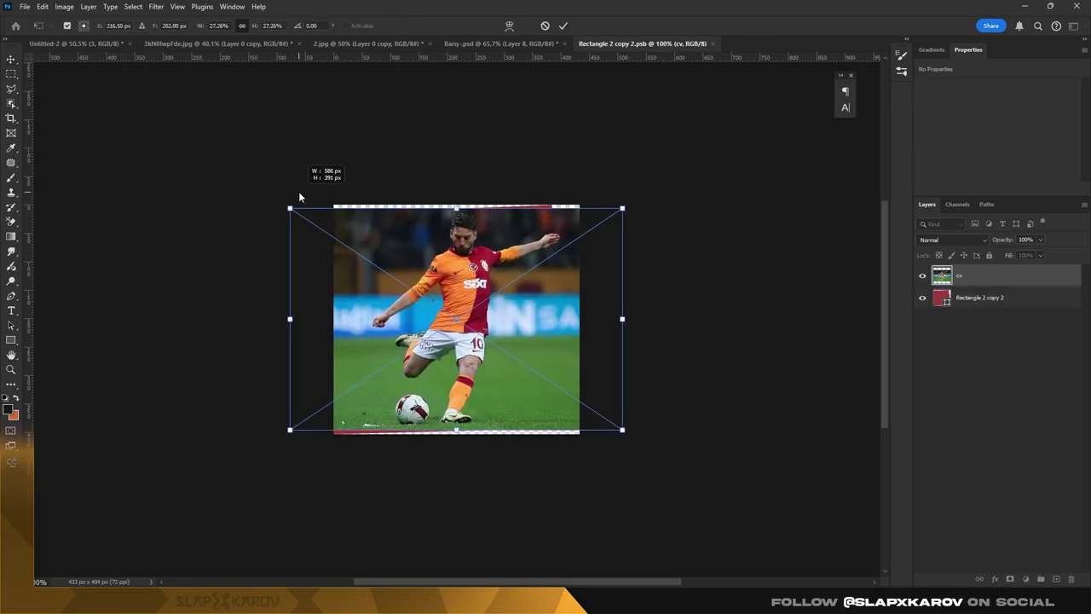
drag(631, 220, 633, 204)
key(Return)
right_click(1013, 275)
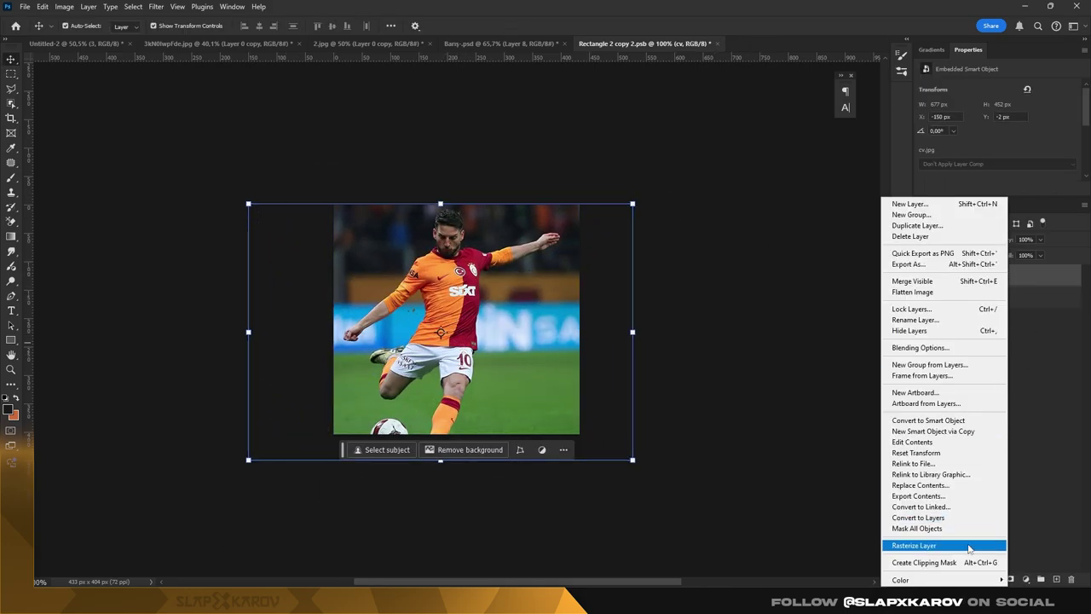
click(938, 547)
click(717, 44)
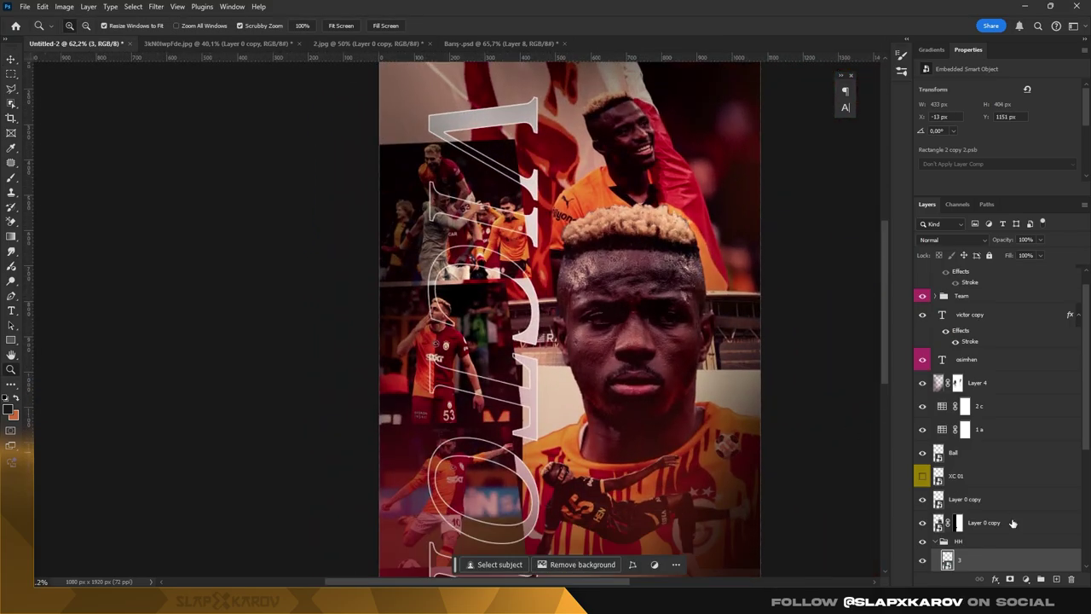
click(981, 541)
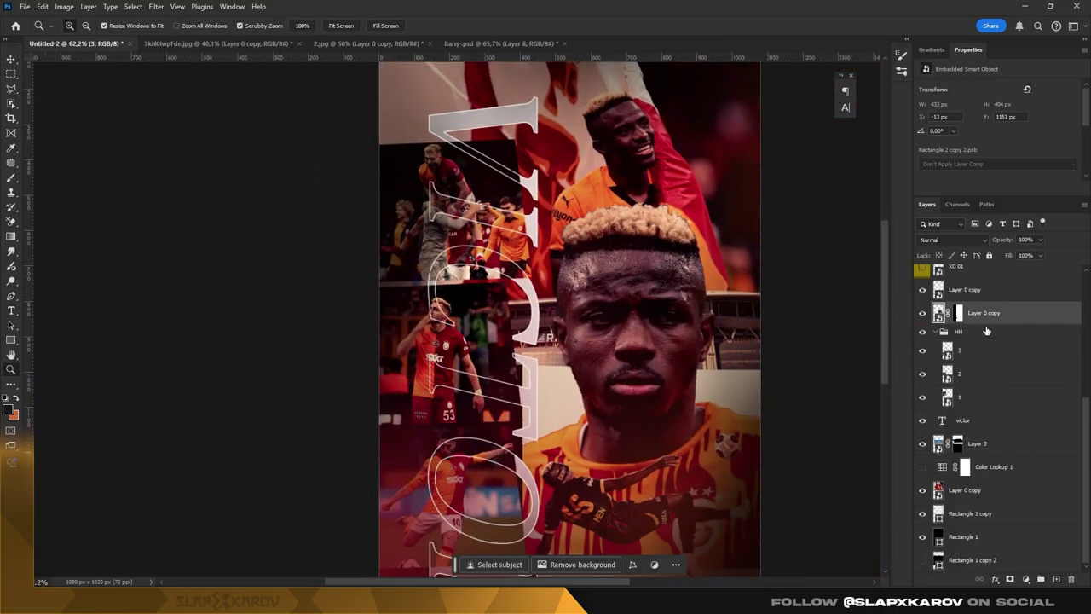
- Add an Exposure adjustment above the photo panels, raising exposure, offset and gamma
click(937, 335)
click(1025, 579)
click(1014, 492)
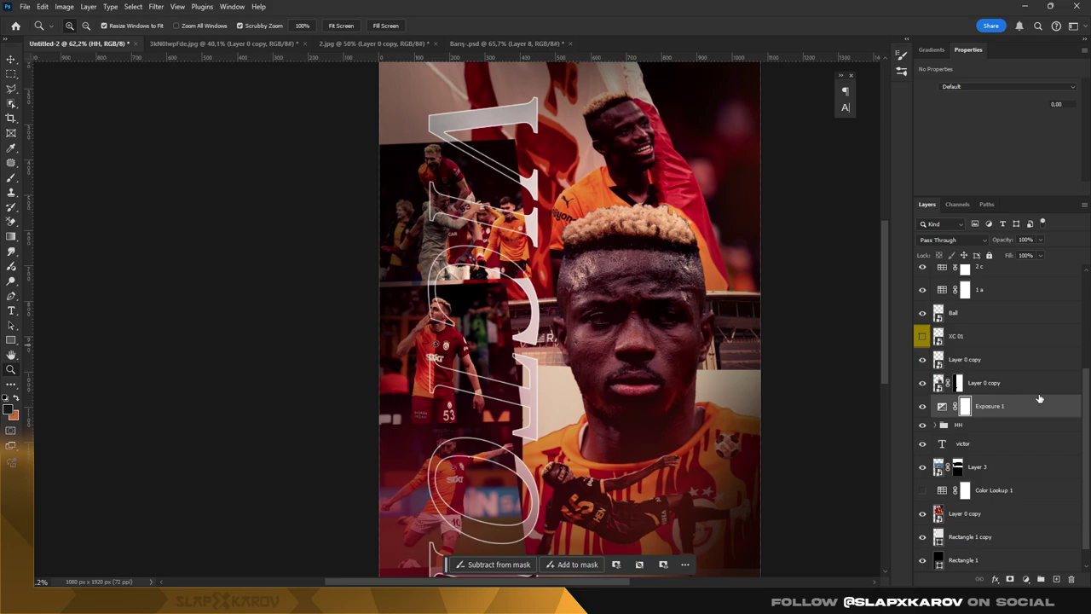
drag(1003, 123, 1012, 123)
right_click(1045, 412)
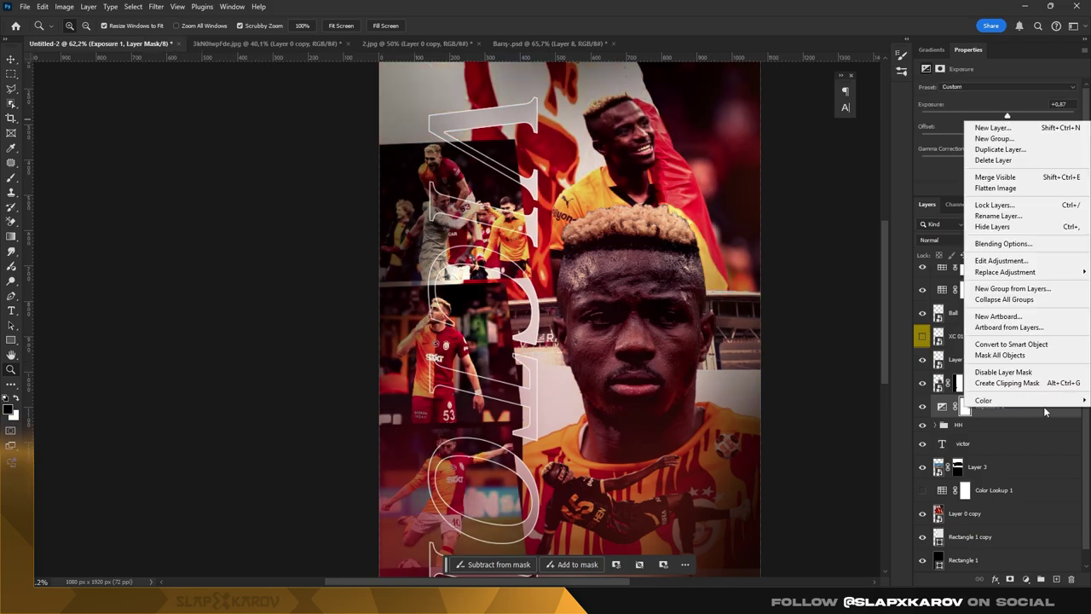
click(1015, 372)
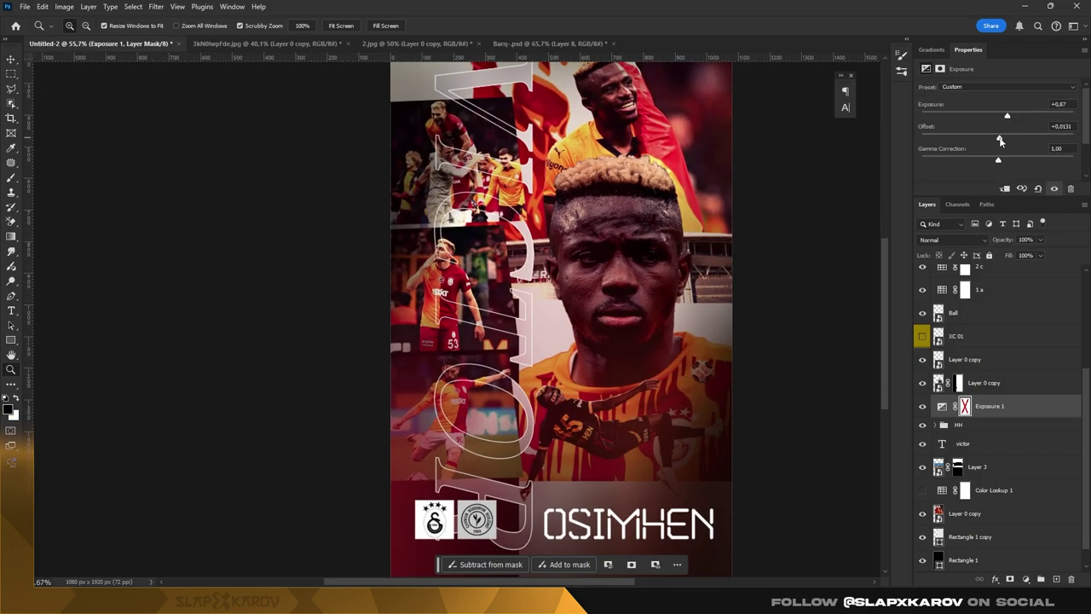
shift+click(964, 406)
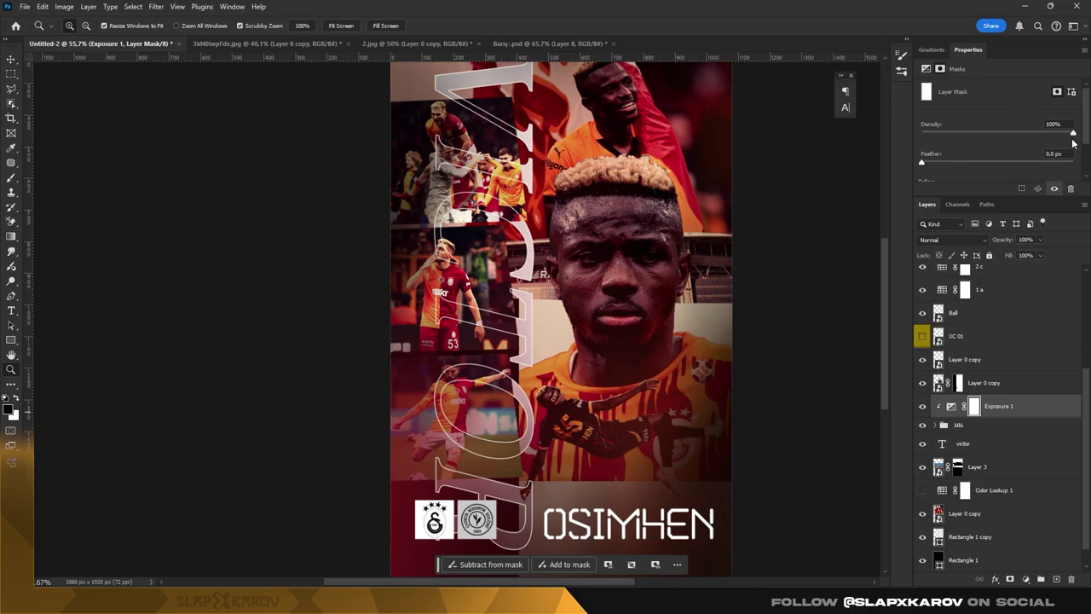
click(951, 406)
drag(1000, 136, 997, 162)
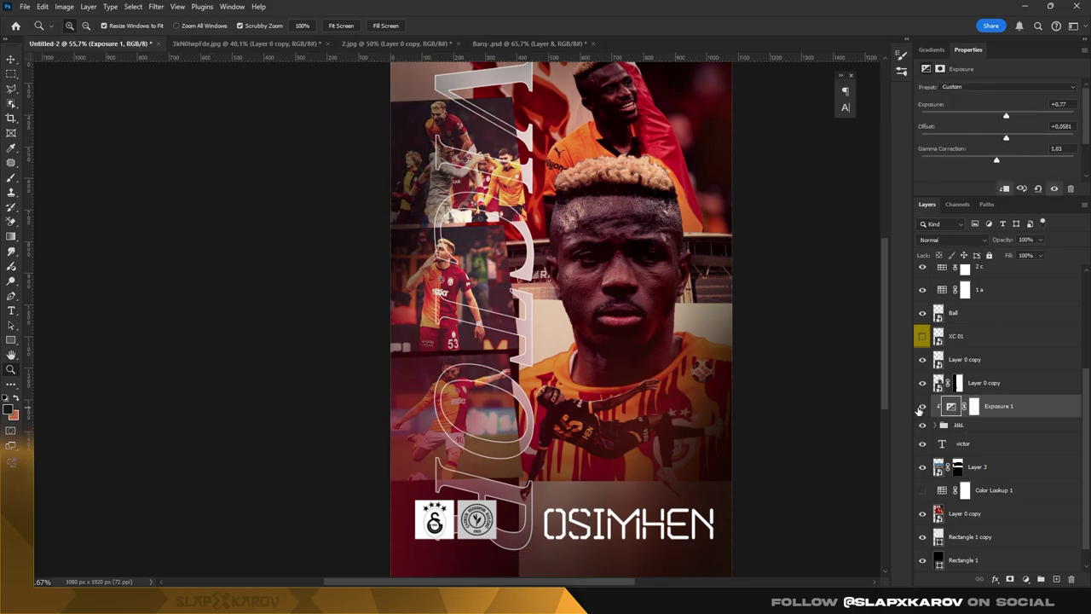
- Invert the Exposure mask and brush white to brighten only the top-left photo
click(974, 406)
key(ctrl+i)
scroll(483, 154, up, 3)
scroll(482, 154, up, 1)
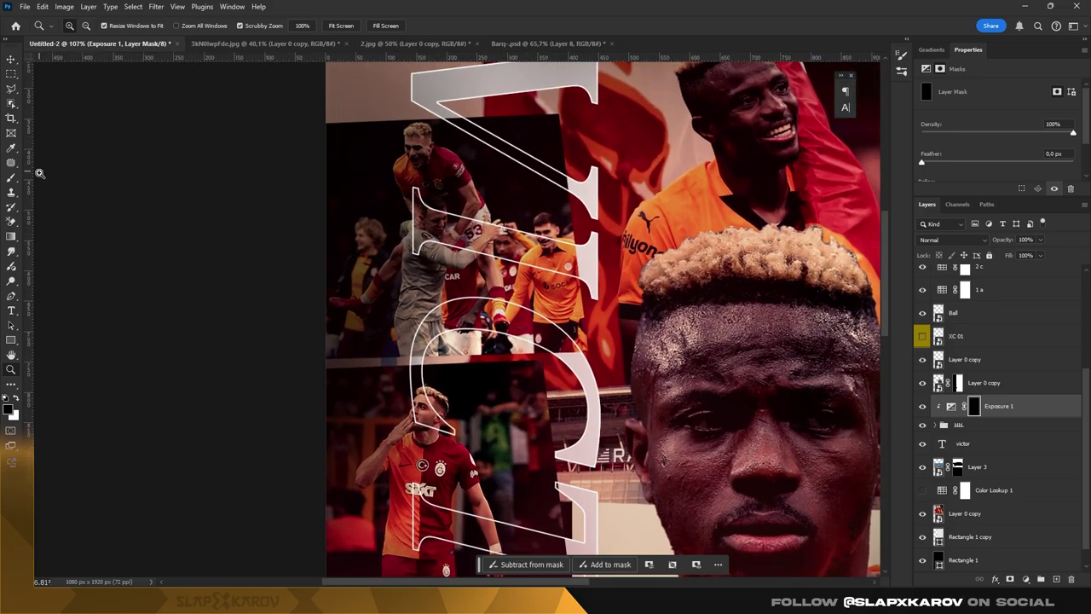
key(b)
right_click(488, 191)
key(Escape)
drag(394, 162, 390, 213)
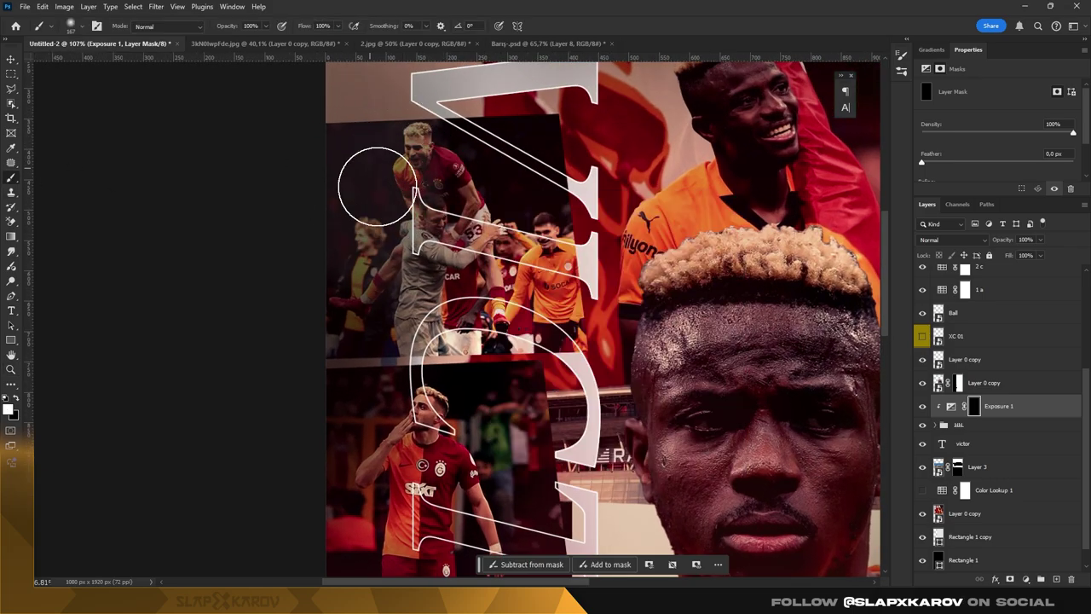
scroll(518, 429, down, 5)
scroll(518, 429, down, 3)
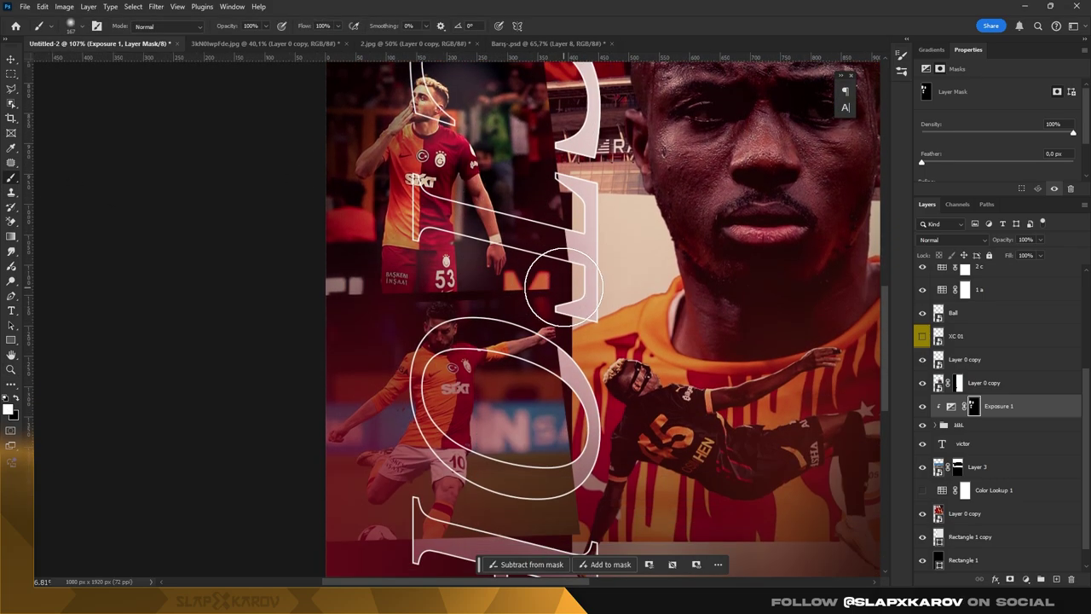
scroll(518, 429, down, 3)
key(z)
scroll(512, 175, down, 8)
scroll(512, 175, up, 5)
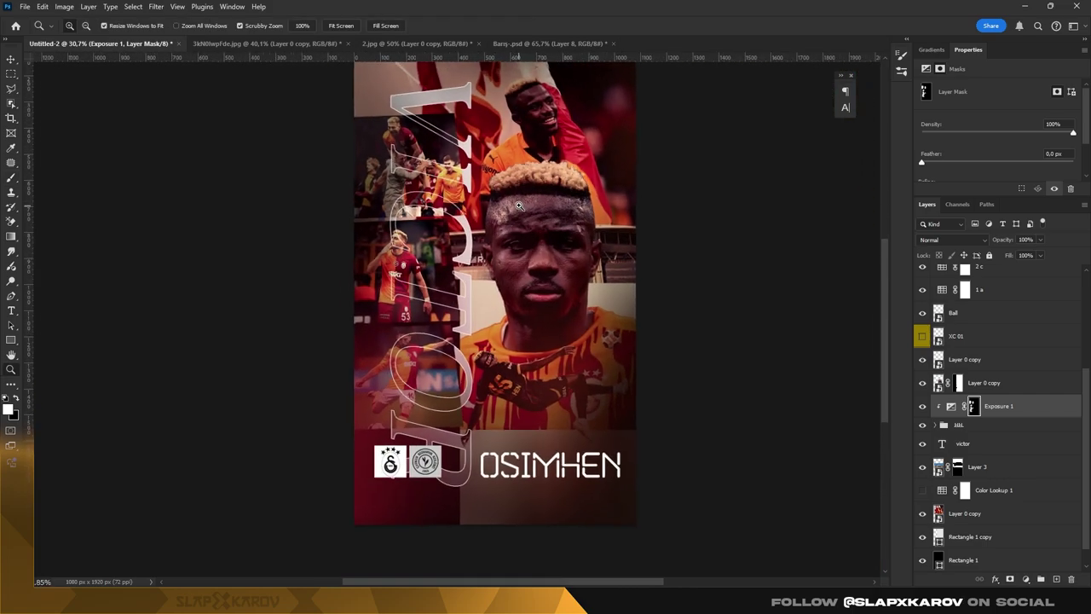
- Stamp all visible layers into a new merged layer on top
key(v)
scroll(511, 256, up, 2)
key(ctrl+shift+alt+e)
scroll(972, 358, up, 3)
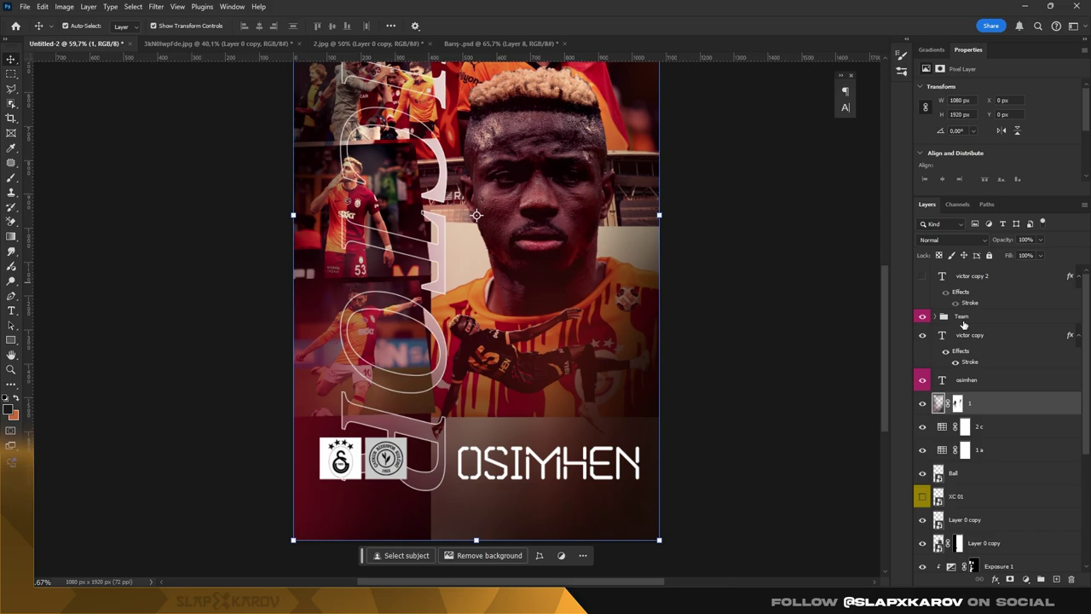
- Inspect the player layers and make the XC 01 layer visible
scroll(963, 341, down, 4)
click(972, 360)
click(968, 322)
click(921, 314)
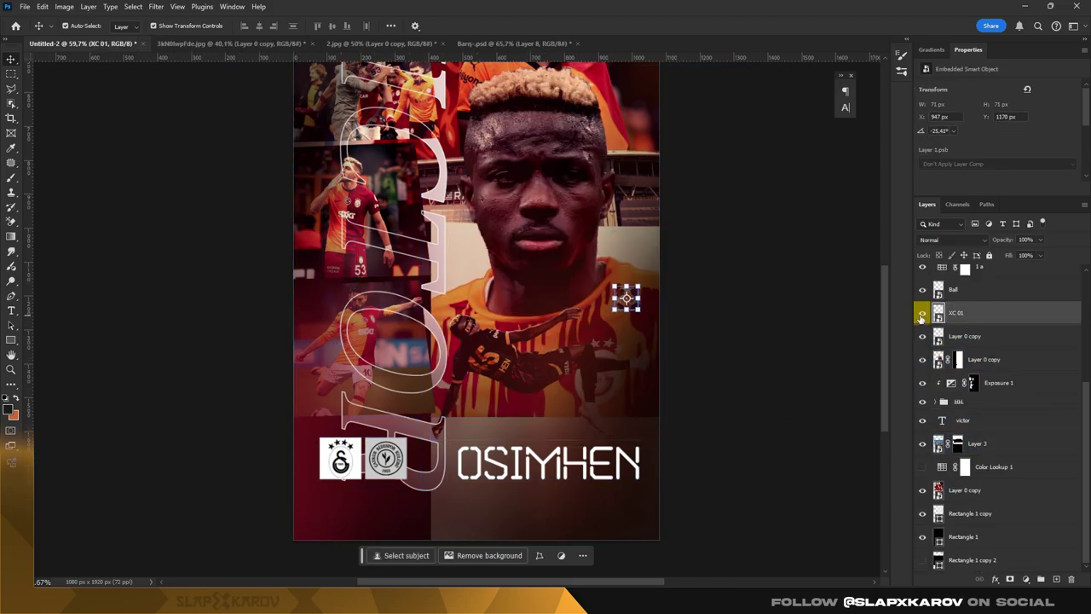
click(942, 294)
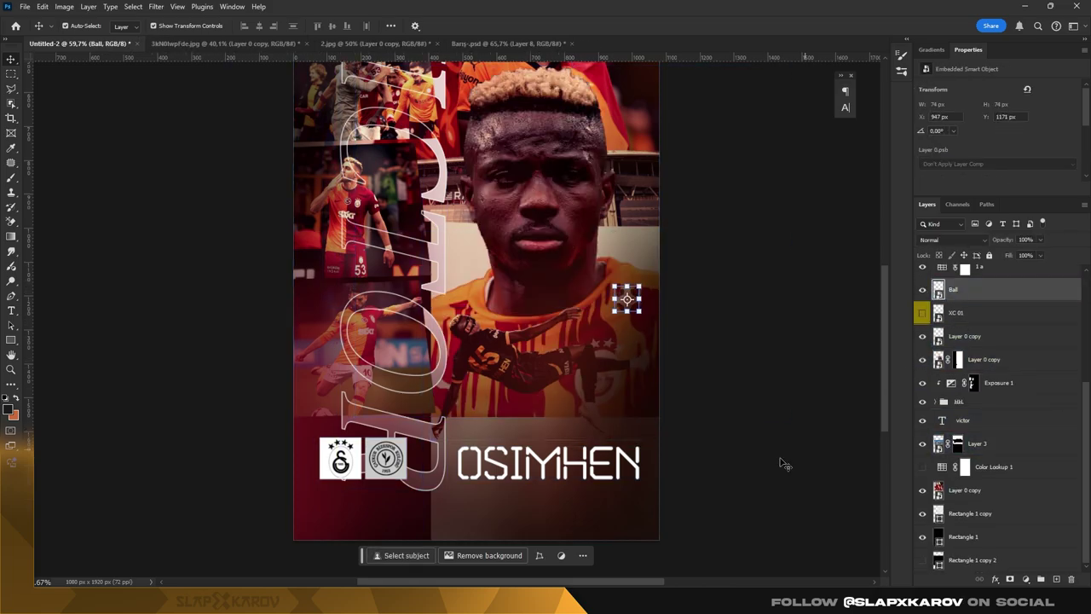
click(989, 335)
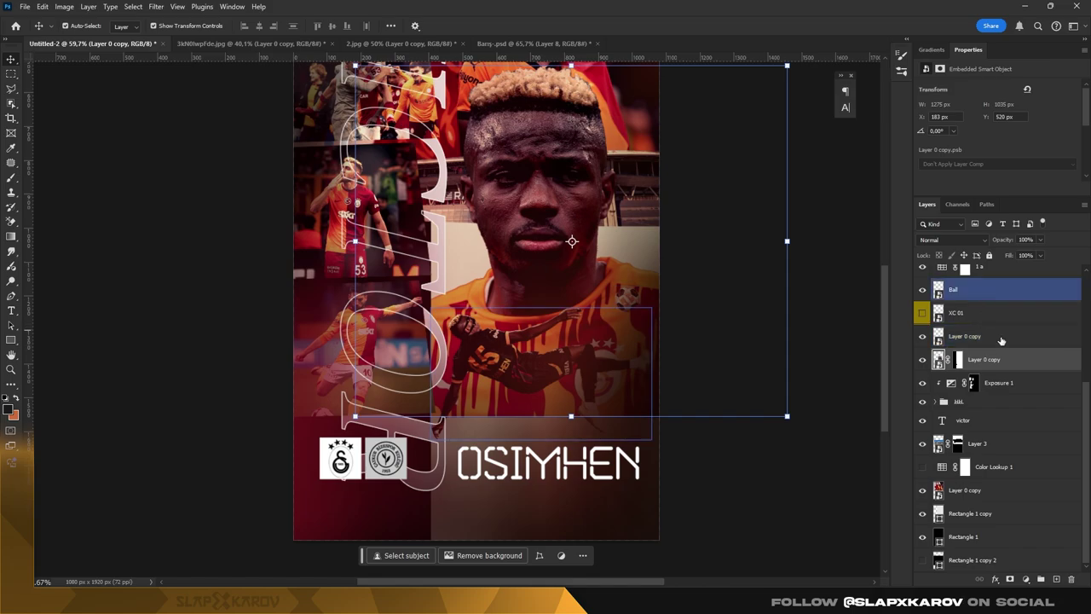
scroll(1002, 341, up, 2)
click(980, 377)
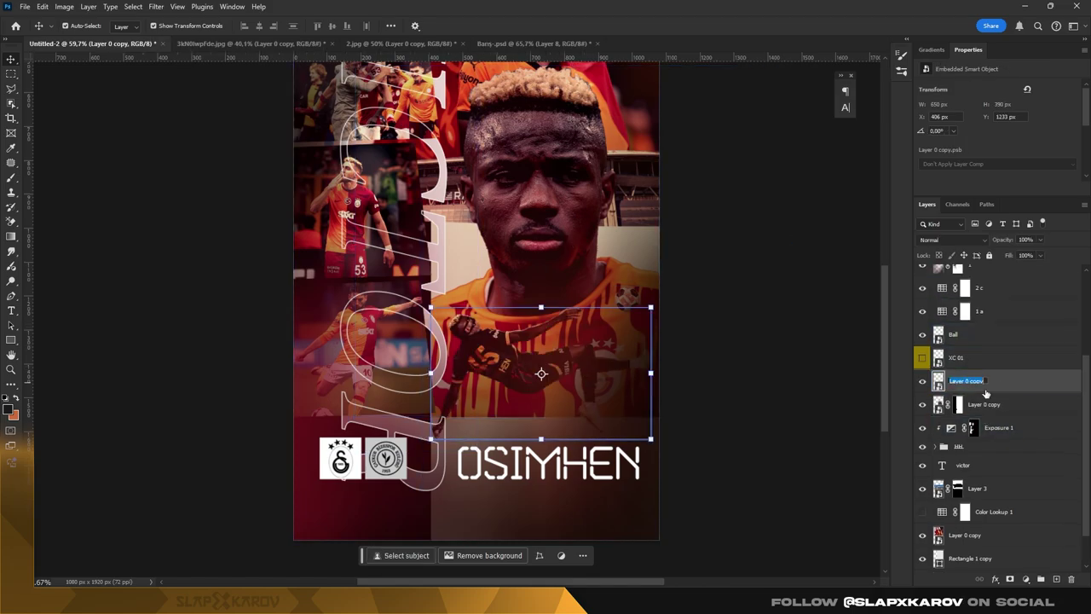
text(VV)
- Tag the VV layer seafoam and duplicate it as VV copy
right_click(980, 386)
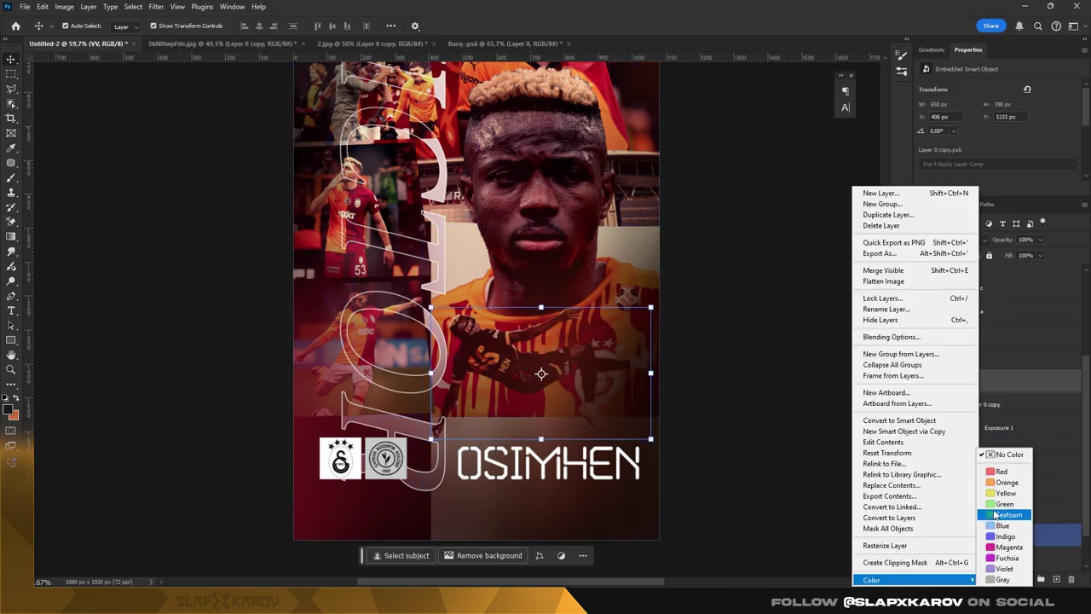
click(1053, 533)
scroll(967, 376, up, 4)
scroll(967, 375, up, 2)
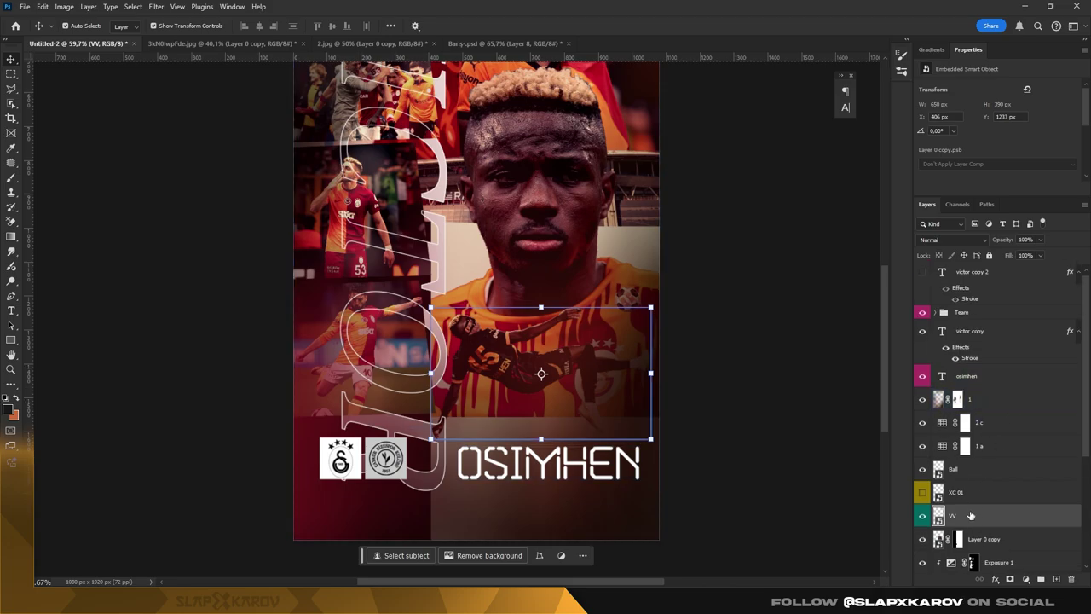
drag(989, 398, 1003, 394)
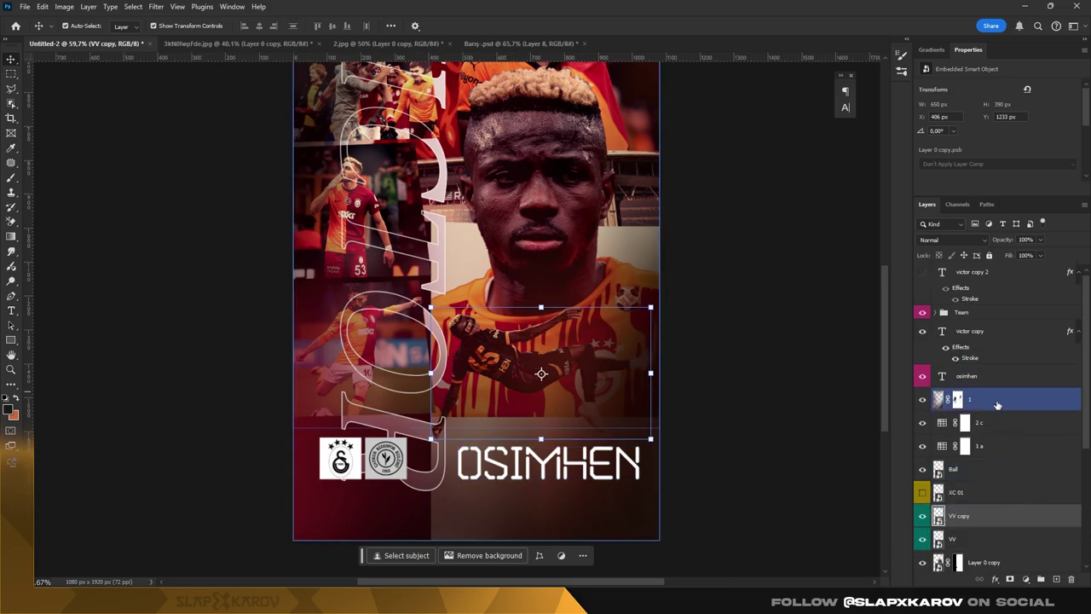
- Toggle layer 1 off and on to compare, and reframe the poster view
click(922, 398)
click(922, 399)
key(z)
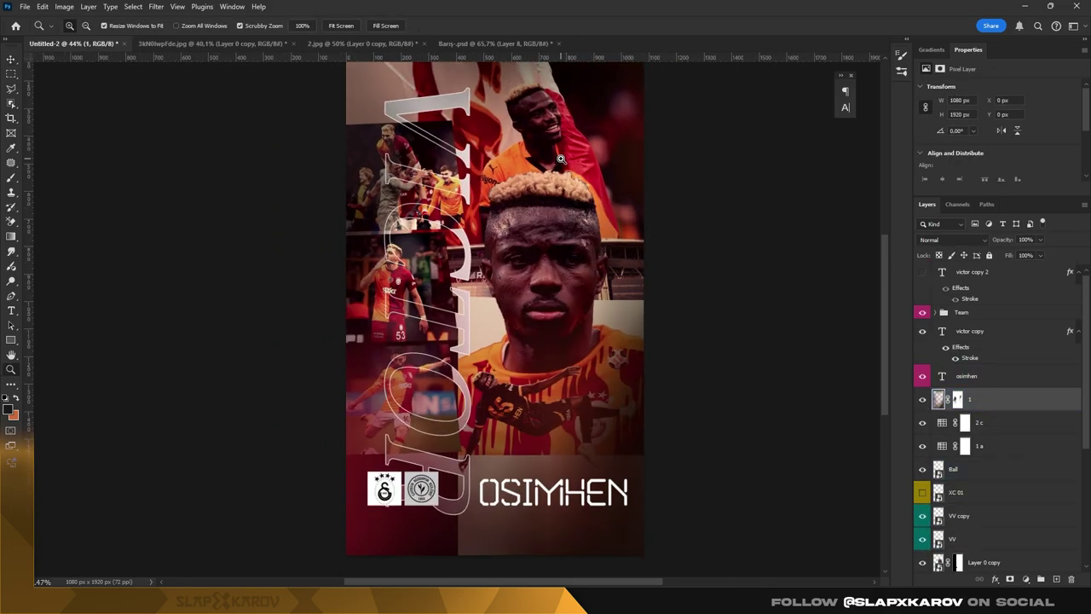
alt+click(563, 175)
drag(563, 175, 588, 179)
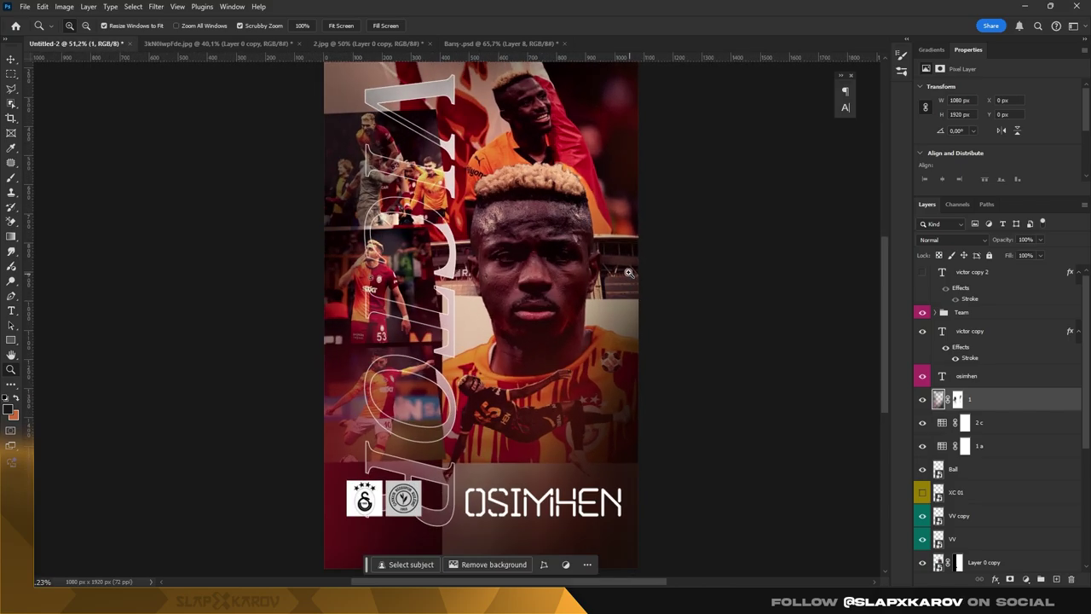
key(v)
click(611, 361)
- Hide layer 1 and select the Exposure 1 layer
scroll(998, 341, up, 3)
click(922, 275)
click(923, 276)
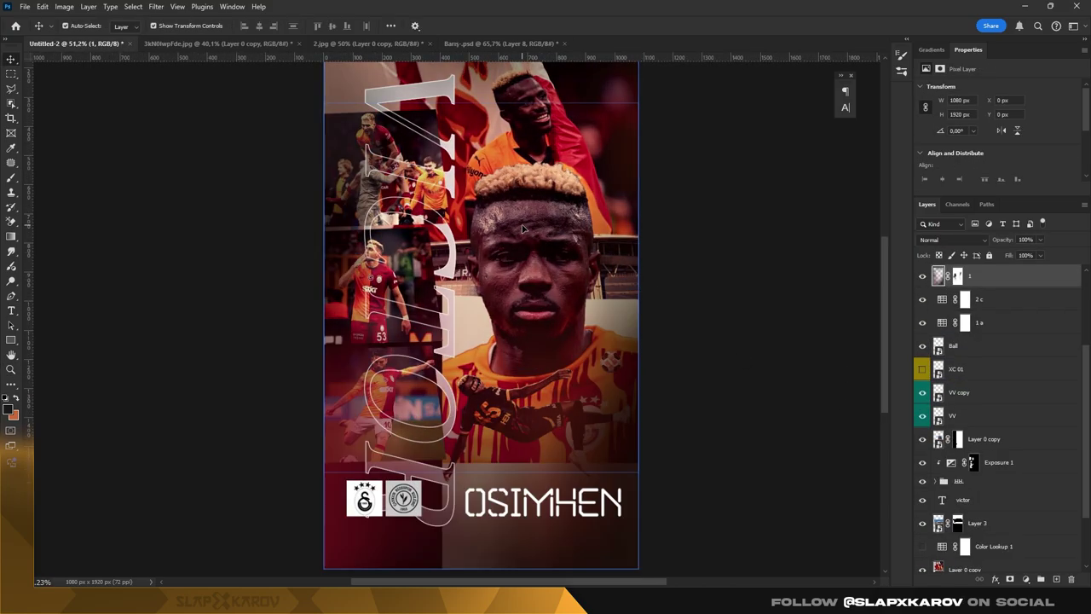
click(922, 275)
click(997, 462)
- Add a dark red Solid Color fill layer with its mask inverted to hide it
click(1025, 579)
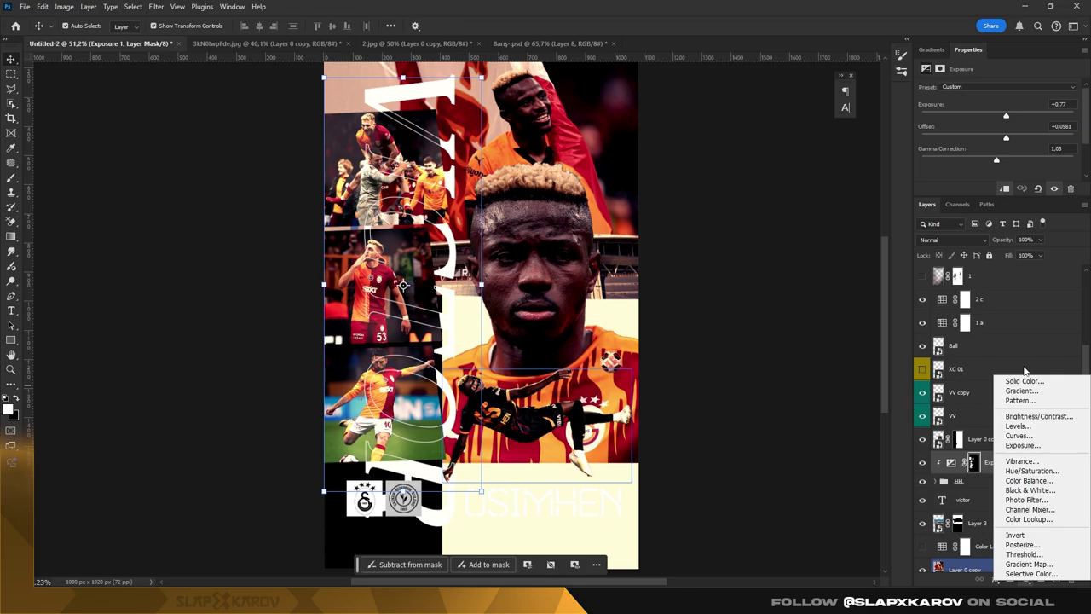
click(1018, 378)
click(769, 364)
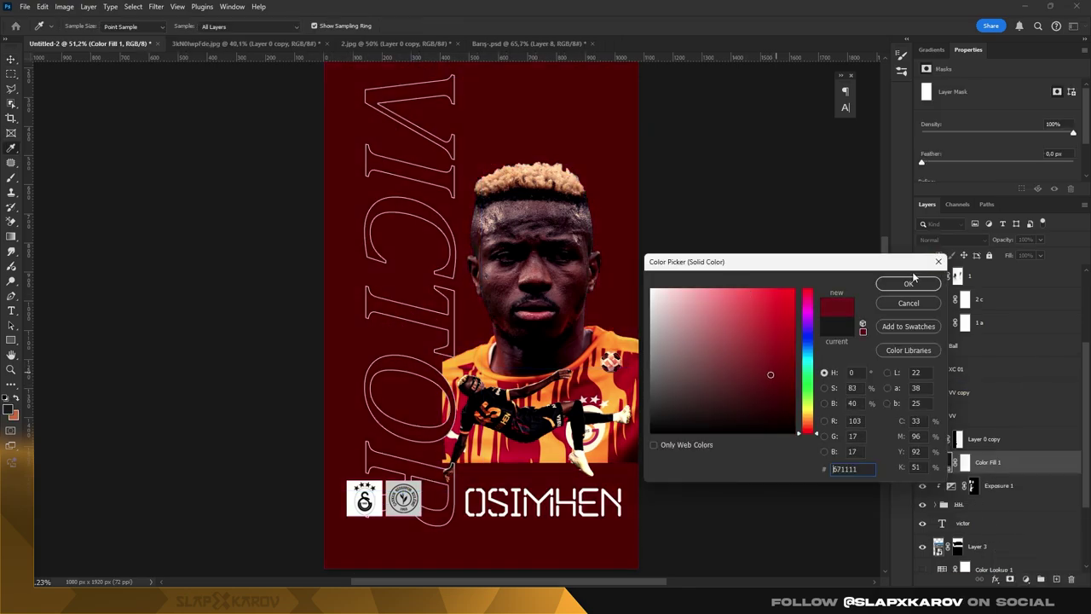
click(908, 283)
click(964, 462)
key(ctrl+i)
- Paint the red fill back in with a white Fog brush on its mask
click(10, 176)
right_click(499, 281)
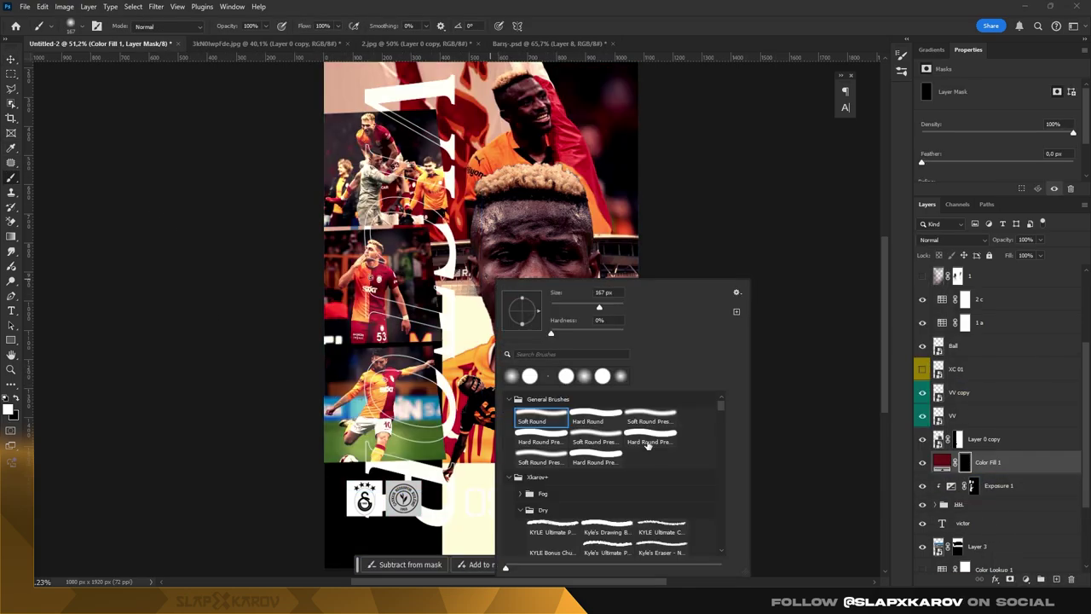
click(686, 488)
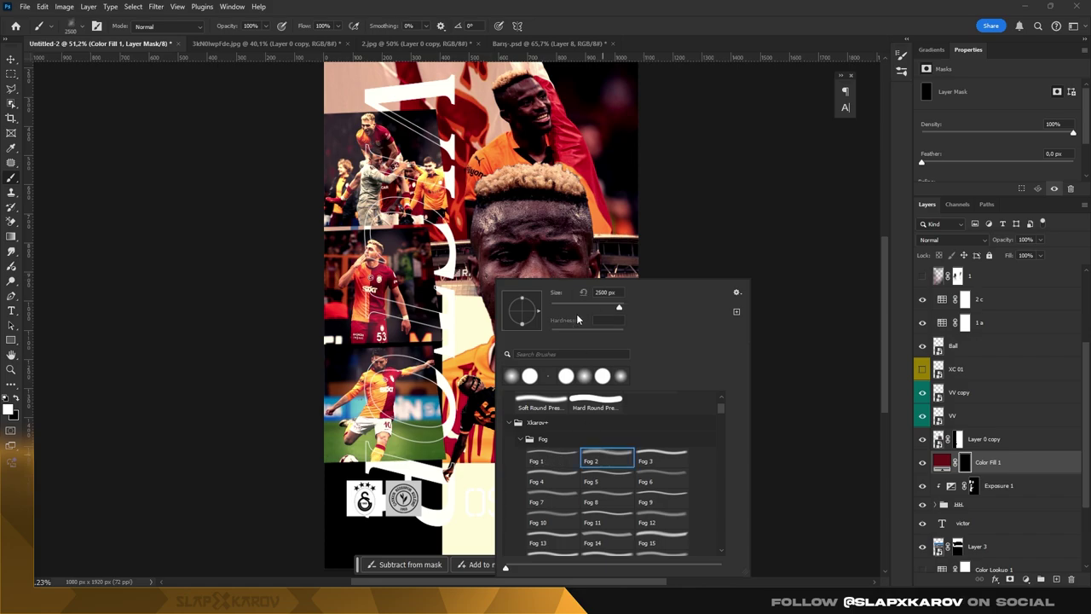
alt+right_click(446, 262)
drag(462, 333, 430, 273)
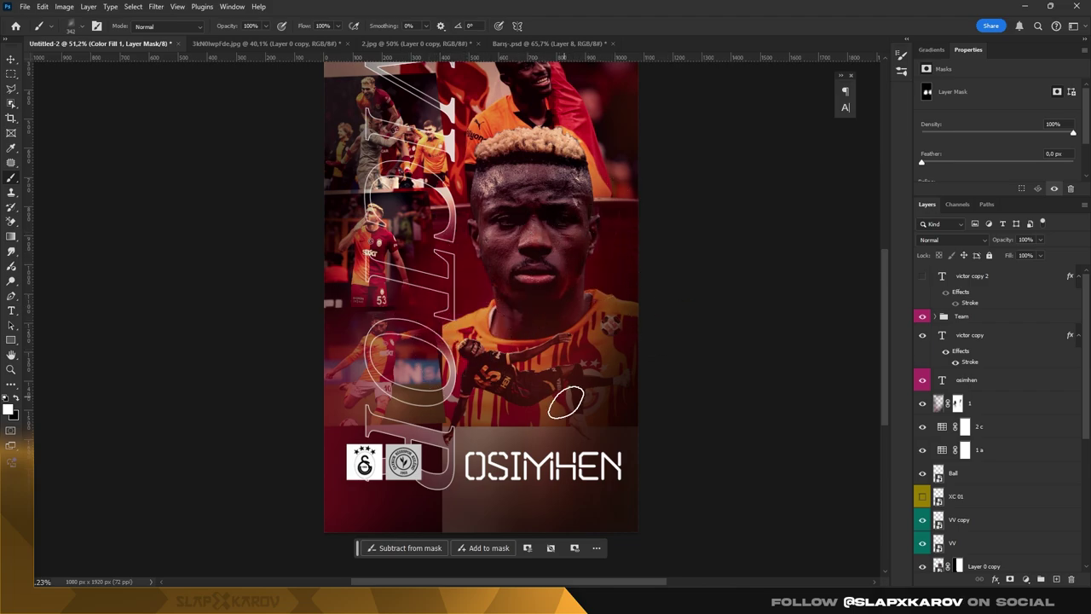
scroll(562, 371, up, 2)
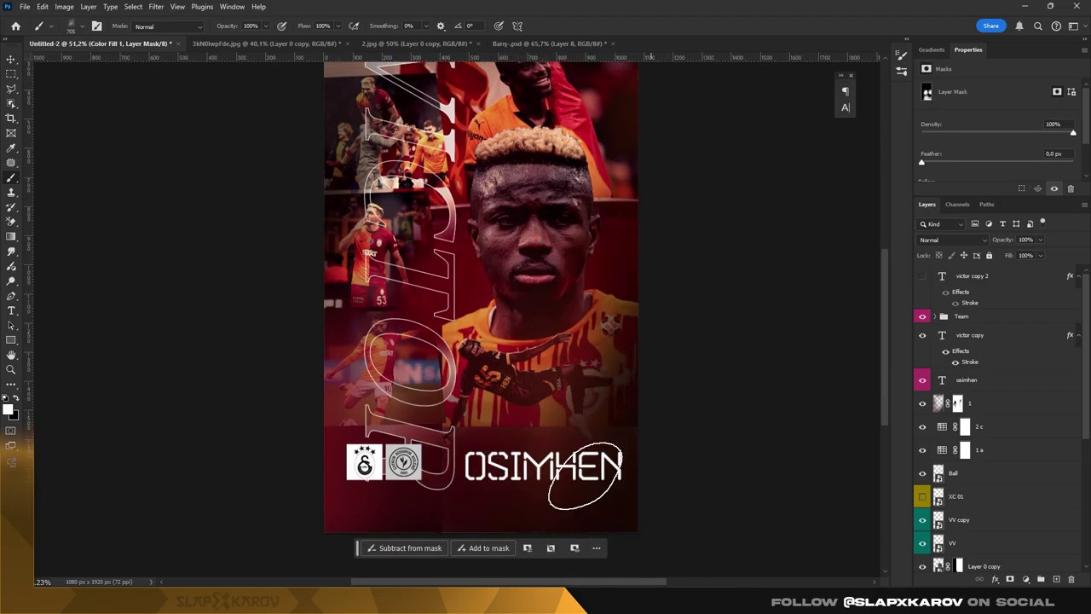
key(z)
mouse_move(481, 296)
mouse_down()
mouse_move(515, 317)
mouse_move(555, 379)
mouse_move(547, 364)
mouse_up()
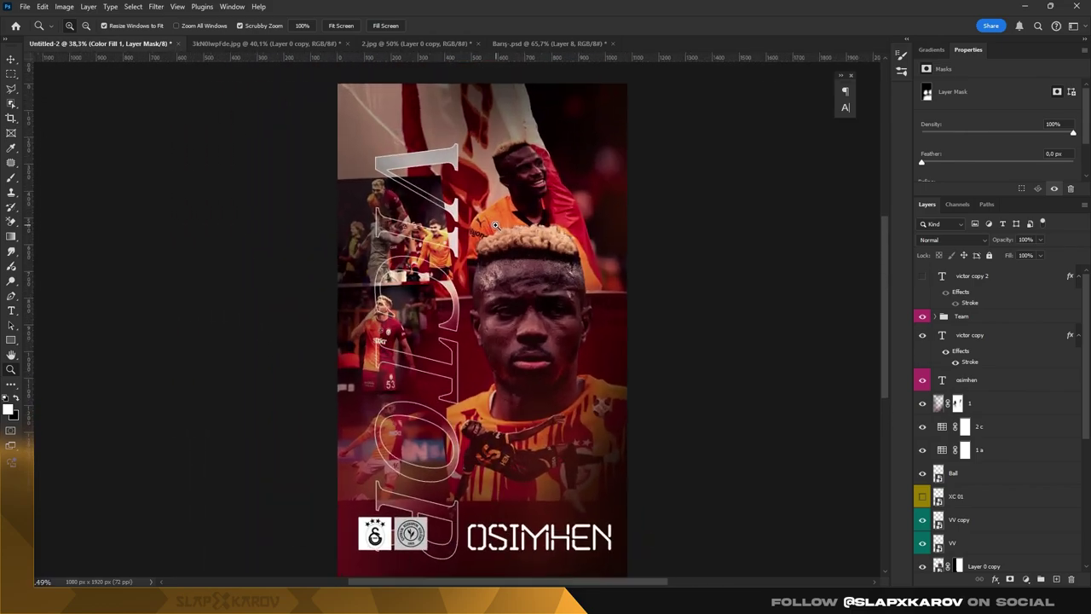
drag(546, 364, 566, 350)
- Select the Layer 0 copy portrait, discarding an accidentally added empty layer
key(v)
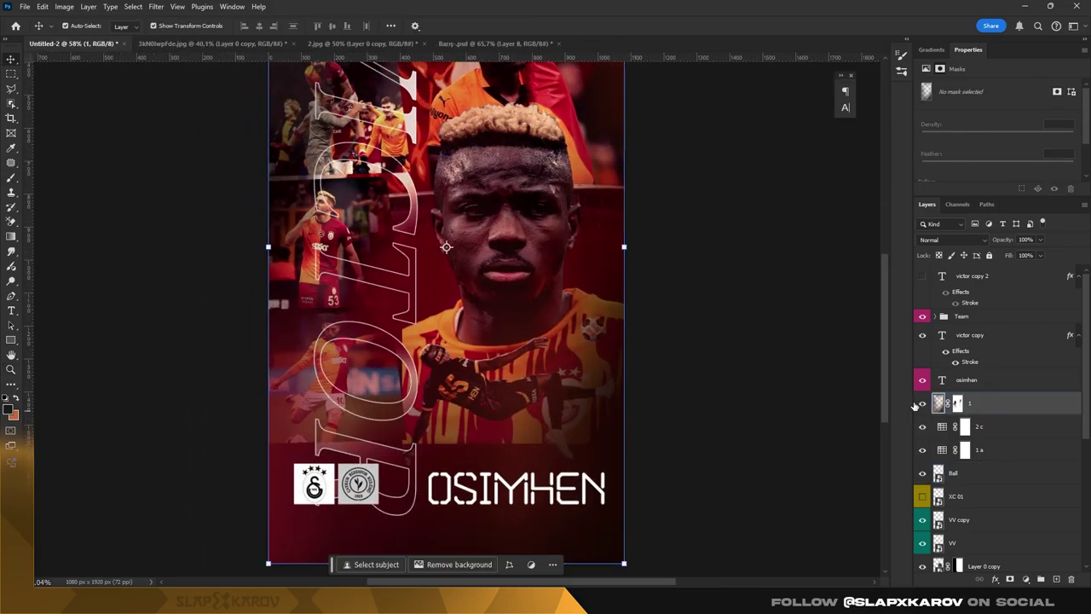
click(923, 402)
click(1056, 579)
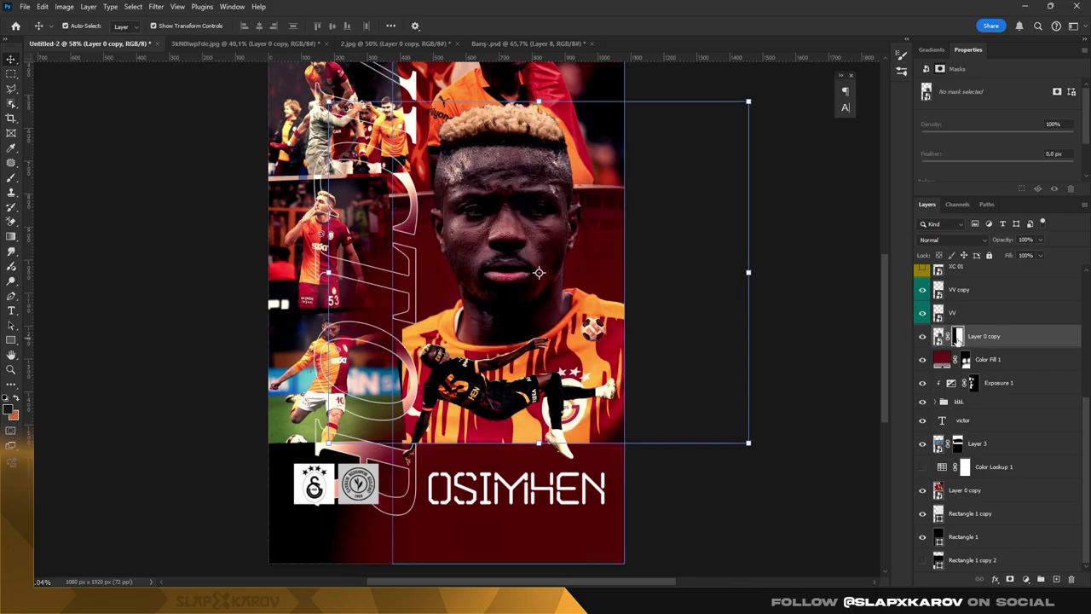
key(ctrl+z)
scroll(368, 443, up, 3)
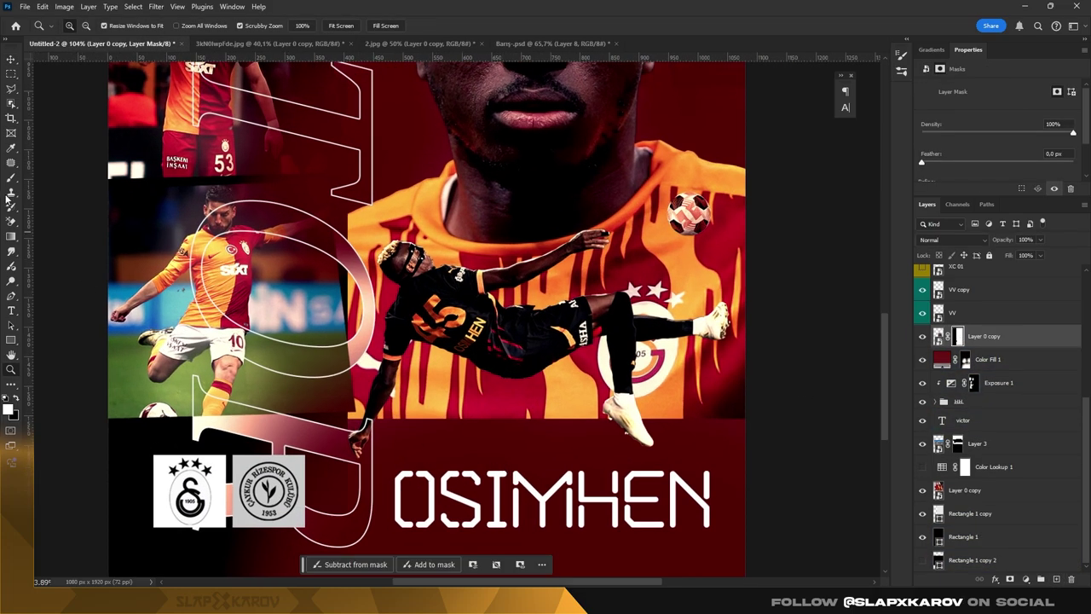
key(b)
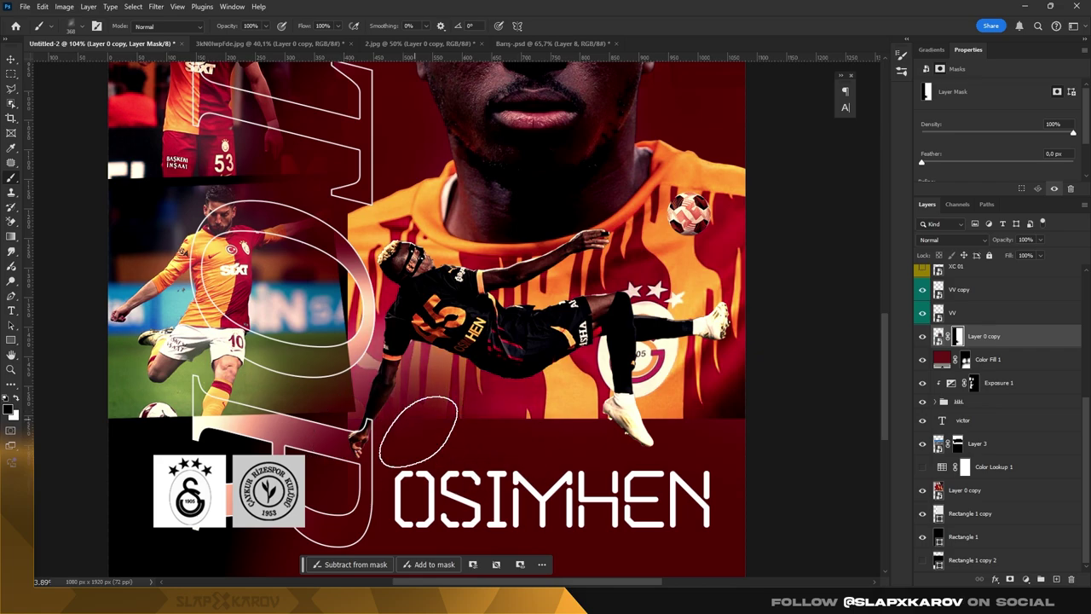
- Fade the shirt around the kicking foot into red with a larger brush at 86% opacity
key(bracketright)
key(bracketright)
drag(600, 415, 662, 419)
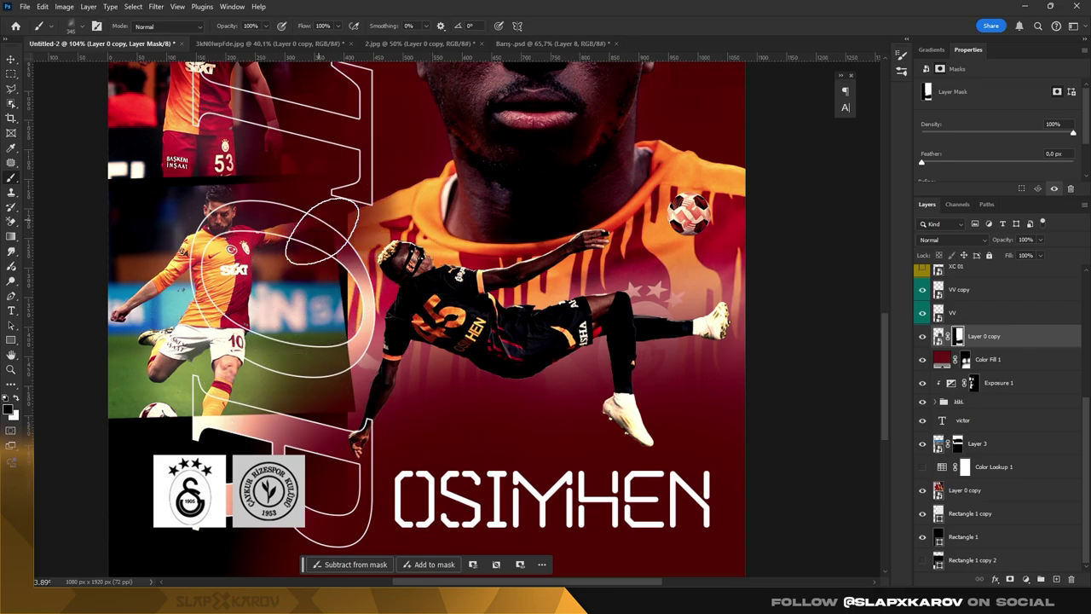
key(8)
key(6)
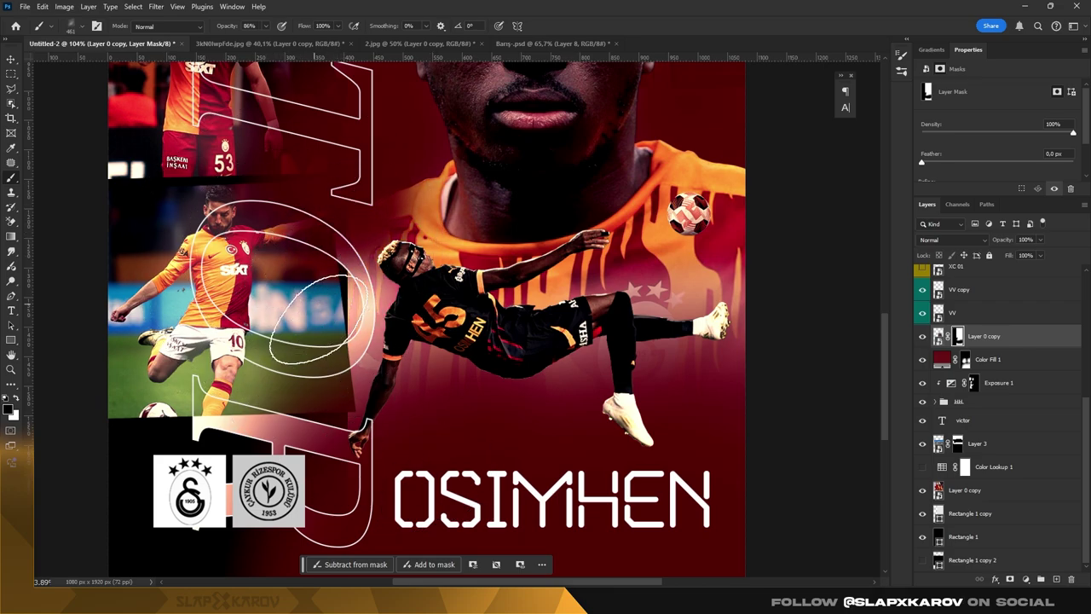
key(z)
drag(550, 337, 535, 338)
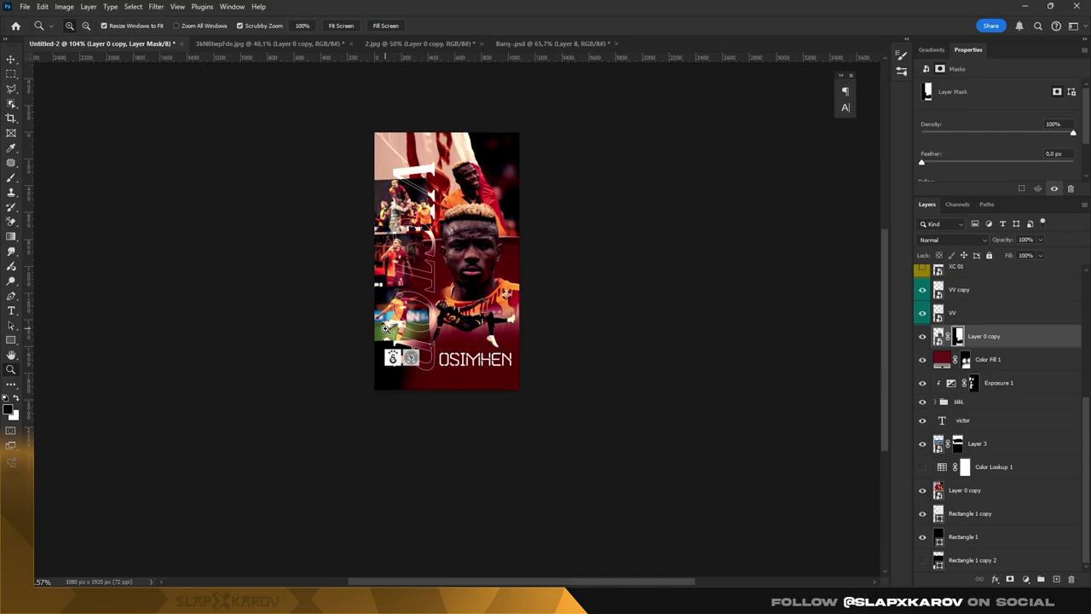
mouse_move(471, 230)
mouse_down()
mouse_move(535, 376)
mouse_move(507, 387)
mouse_move(519, 133)
mouse_move(530, 166)
mouse_up()
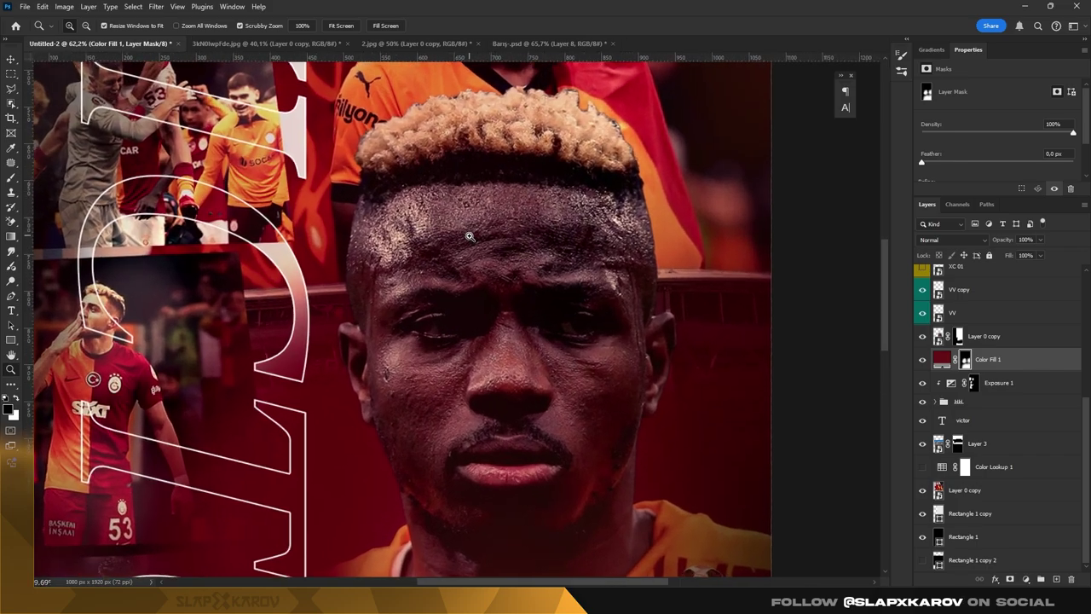
click(13, 180)
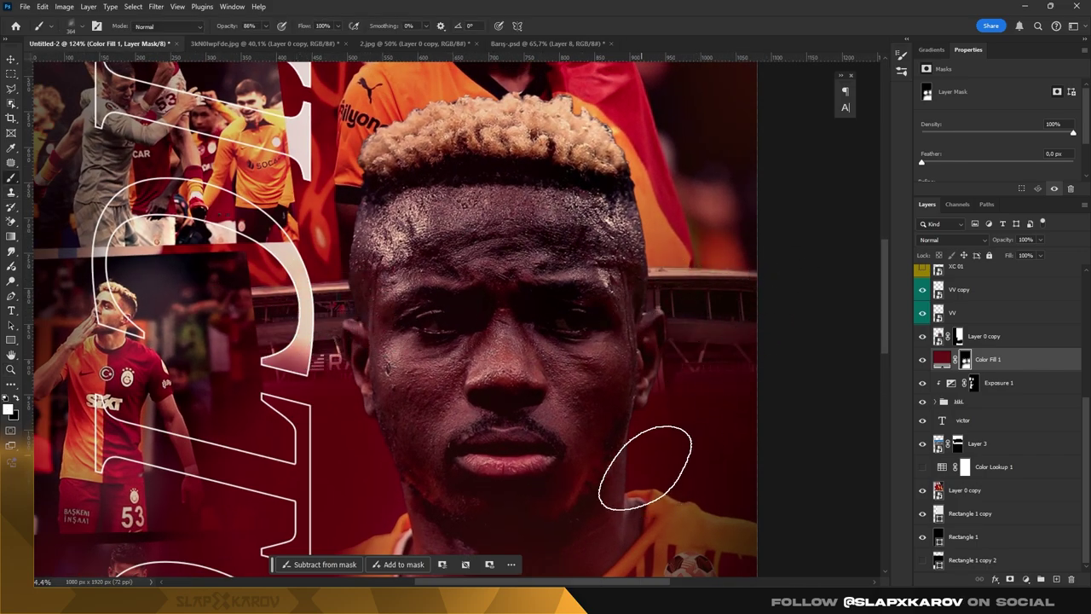
- Brush more dark red into the fill mask beside the portrait's ear with a smaller brush
drag(650, 419, 602, 406)
scroll(775, 440, down, 5)
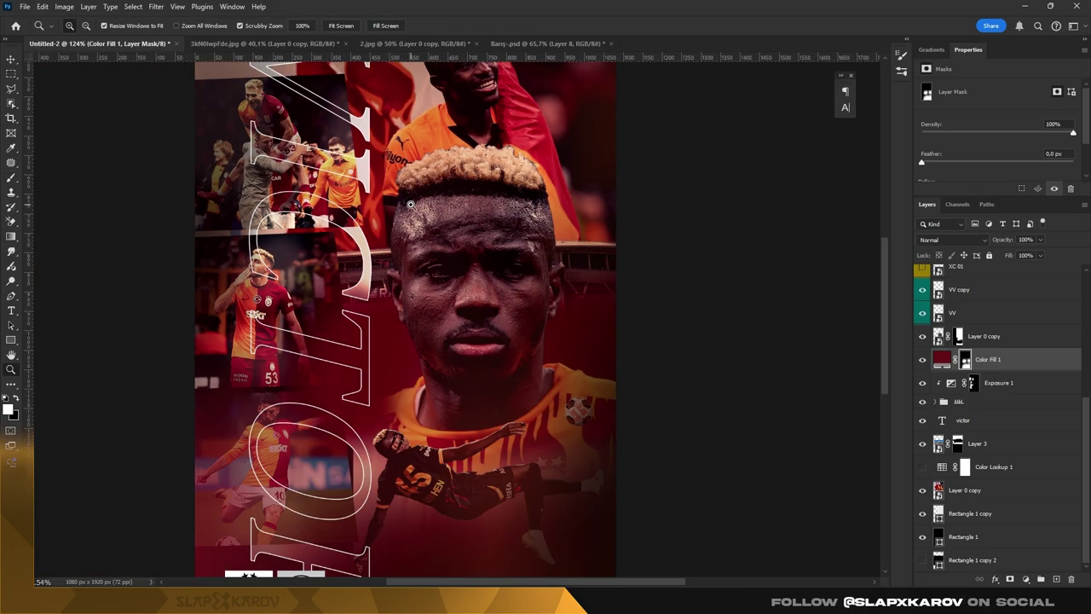
scroll(401, 384, up, 10)
drag(401, 375, 376, 394)
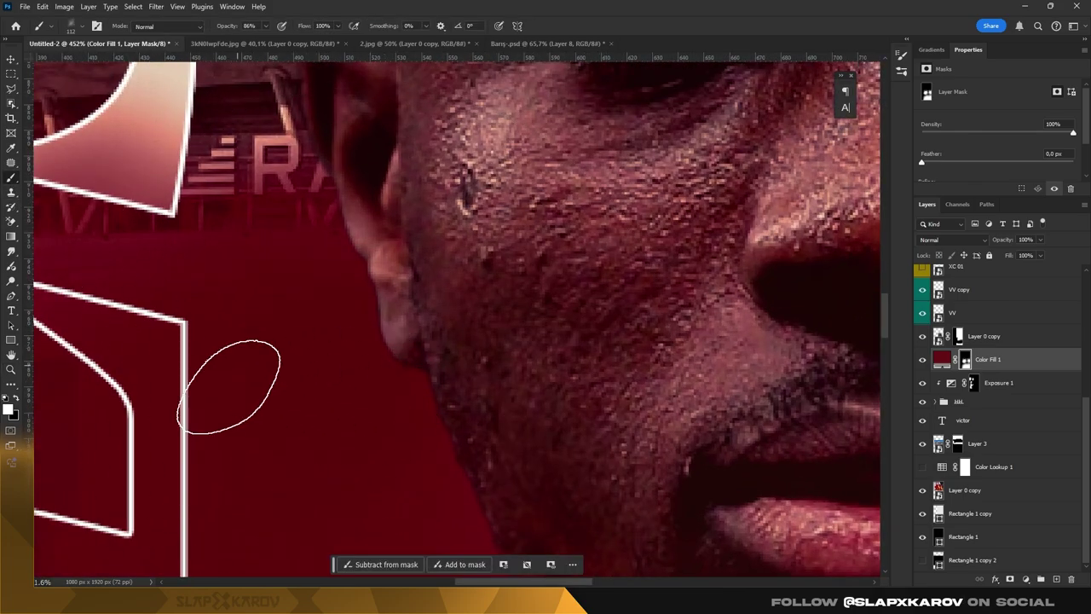
- Zoom back out over the poster and select the VV layer
key(z)
scroll(482, 131, down, 8)
scroll(482, 130, down, 2)
scroll(482, 130, up, 3)
scroll(482, 131, up, 2)
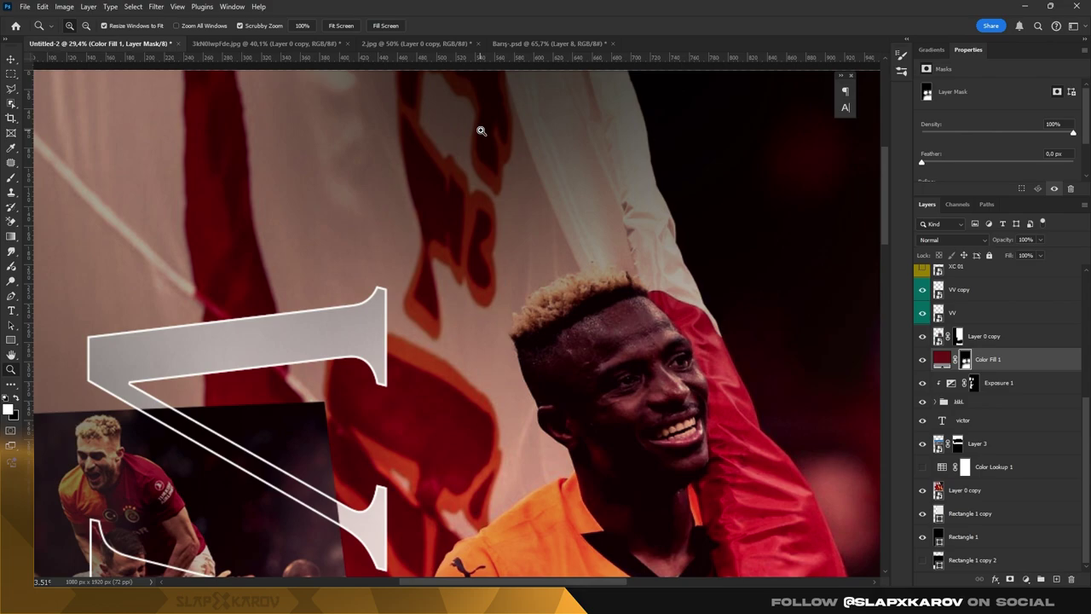
scroll(482, 130, down, 5)
scroll(473, 213, up, 2)
scroll(471, 239, up, 2)
scroll(469, 247, up, 2)
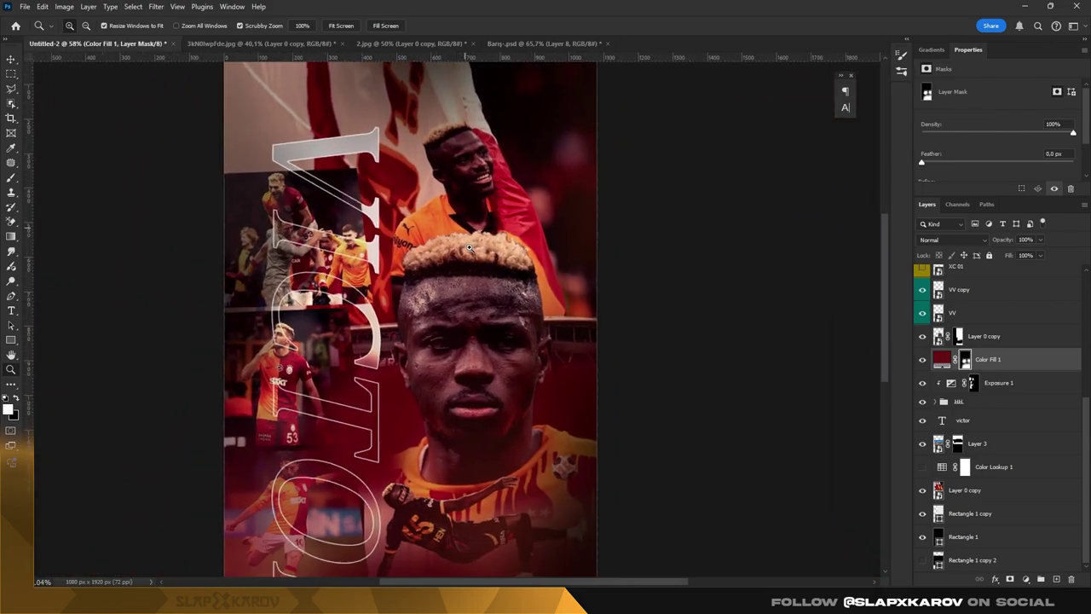
scroll(469, 248, down, 3)
key(v)
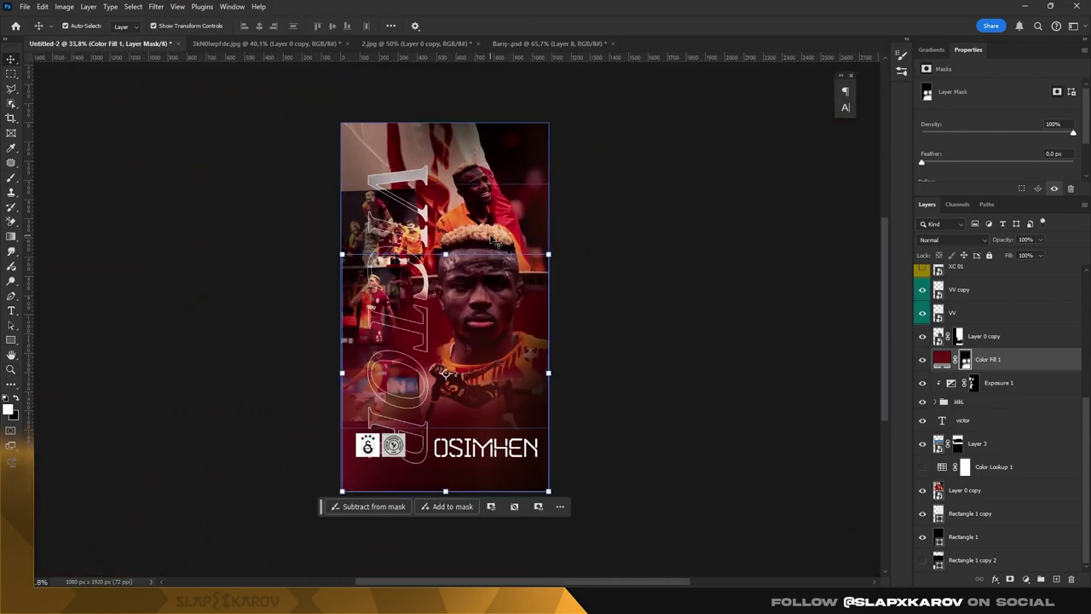
click(482, 347)
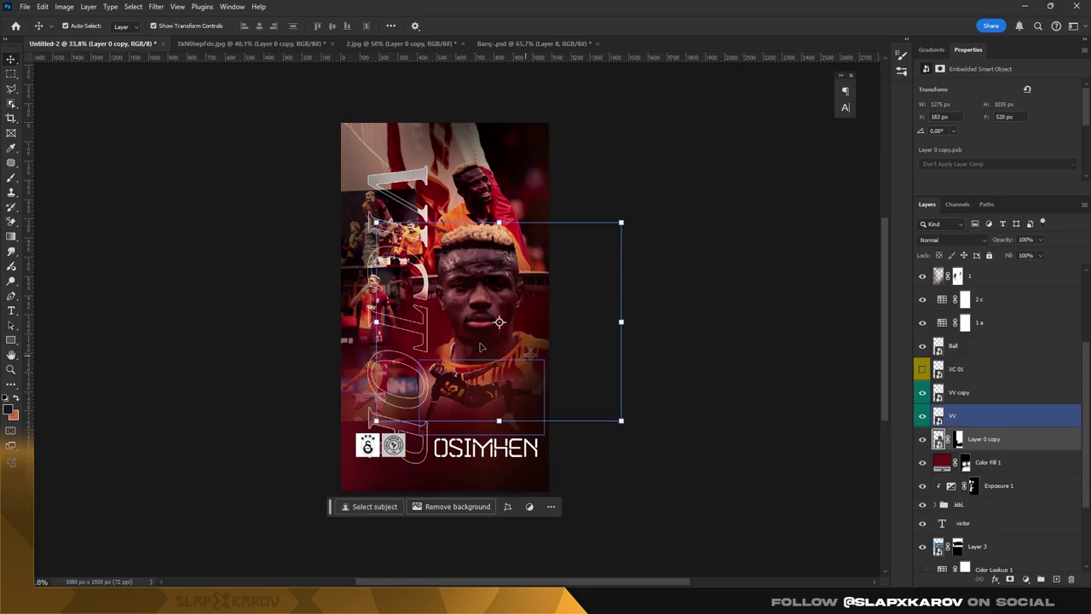
- Apply a Camera Raw filter to Layer 0 copy: sharpening 24, noise reduction 4, distortion +16
key(z)
scroll(520, 293, up, 3)
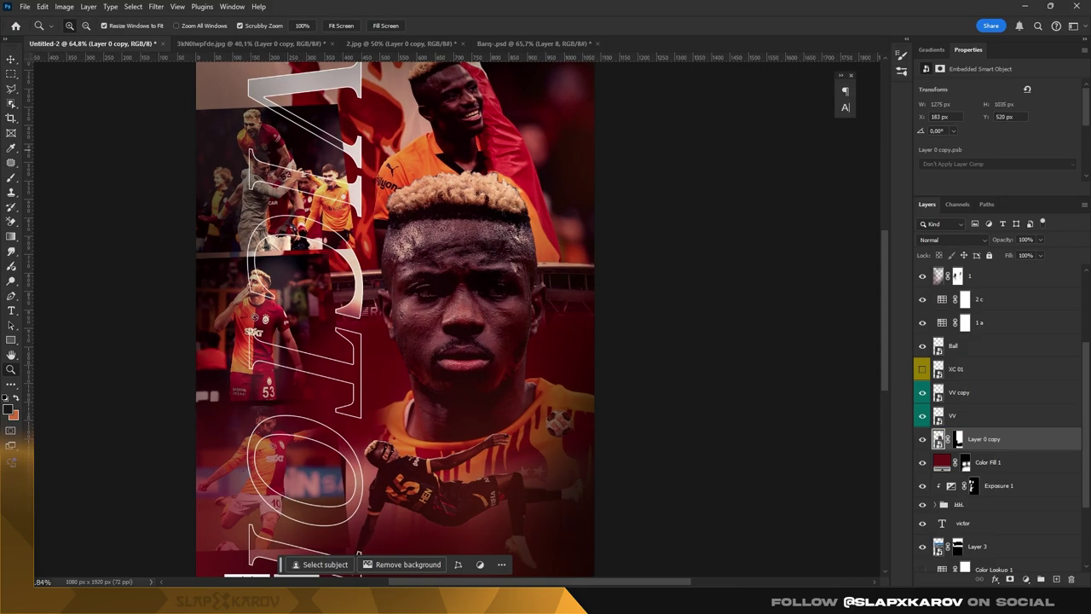
click(156, 6)
click(217, 94)
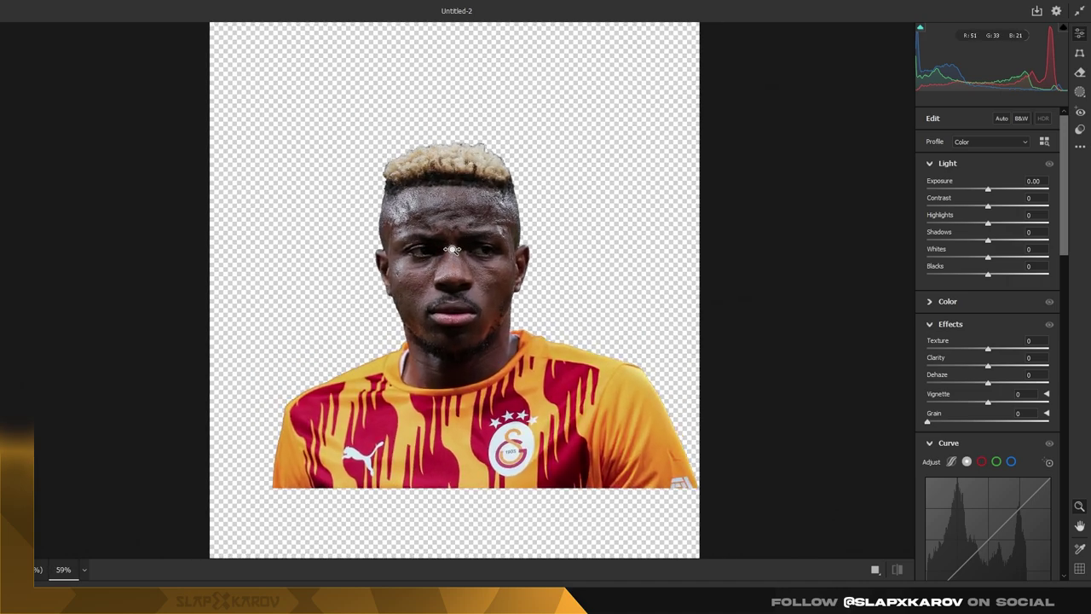
drag(988, 190, 994, 176)
scroll(993, 255, down, 4)
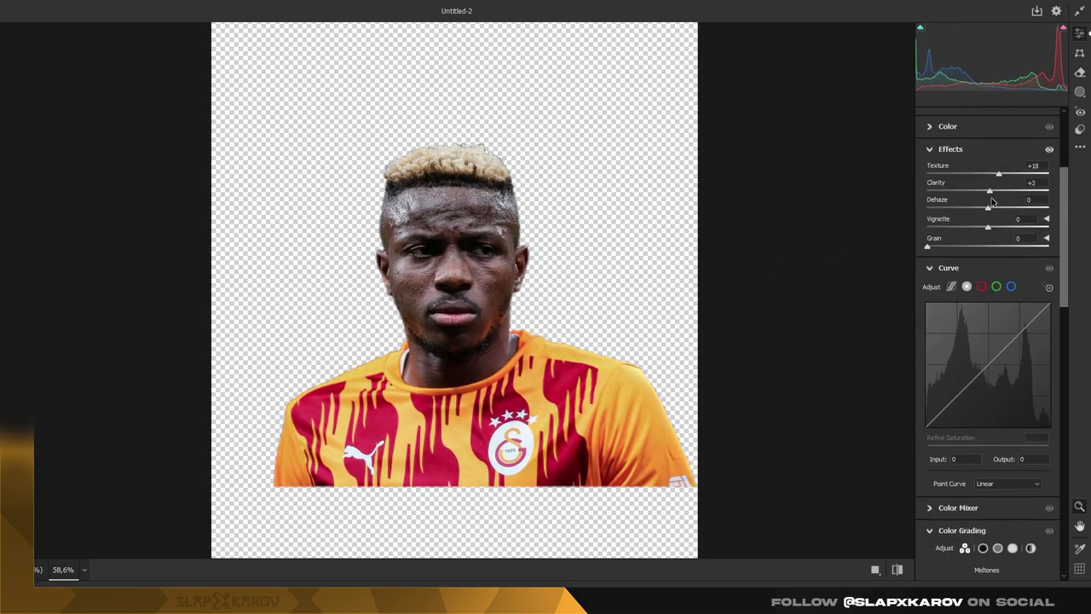
scroll(989, 341, down, 3)
scroll(925, 425, down, 2)
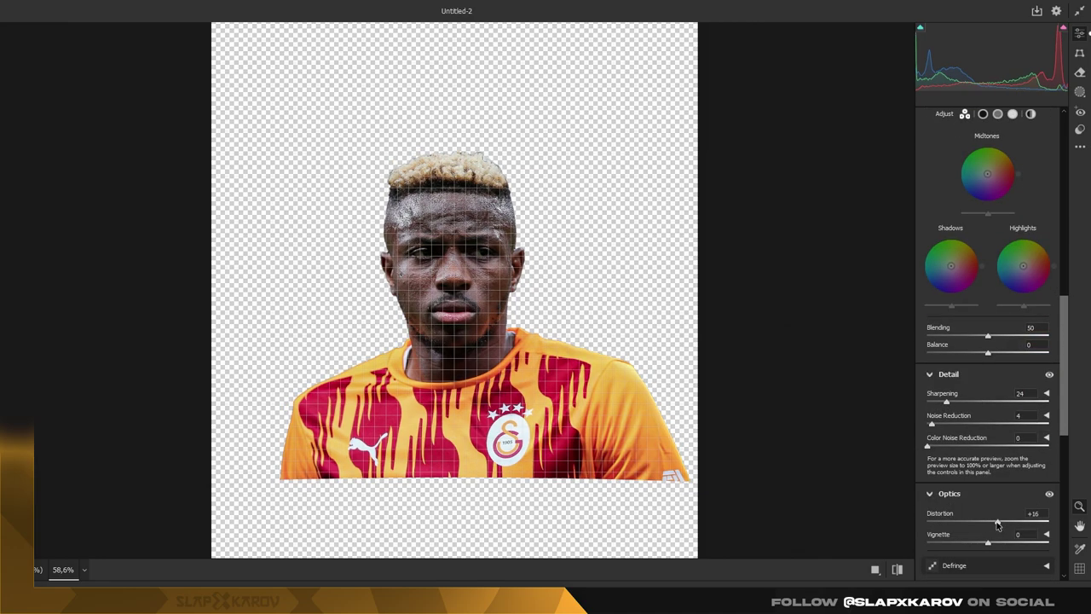
key(Return)
drag(507, 312, 381, 454)
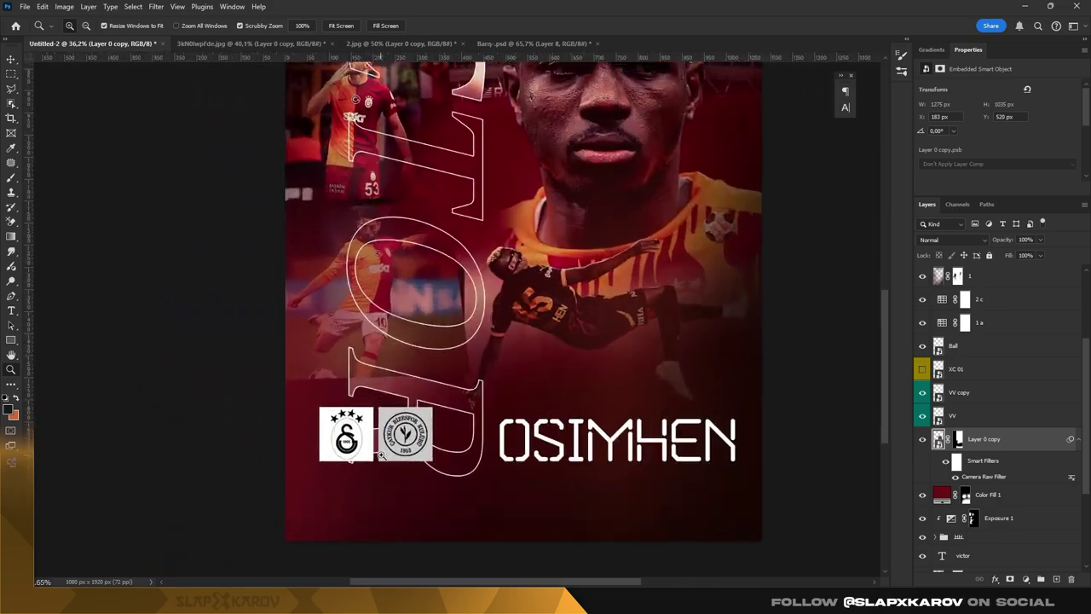
- Open the Team 2 badge contents and hide the Rizespor logo layer
click(381, 455)
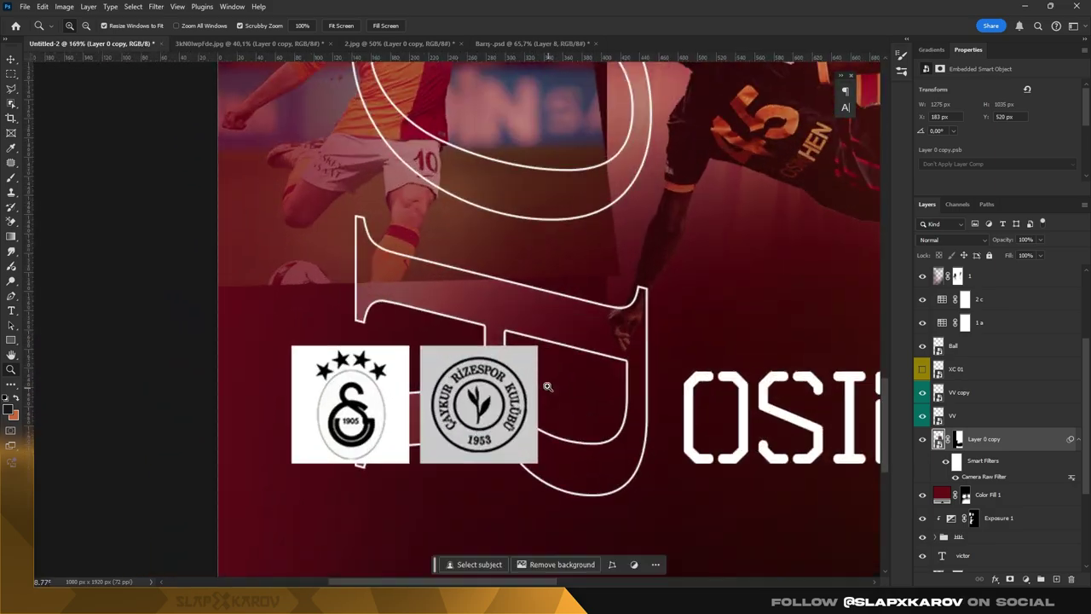
double_click(444, 402)
click(922, 276)
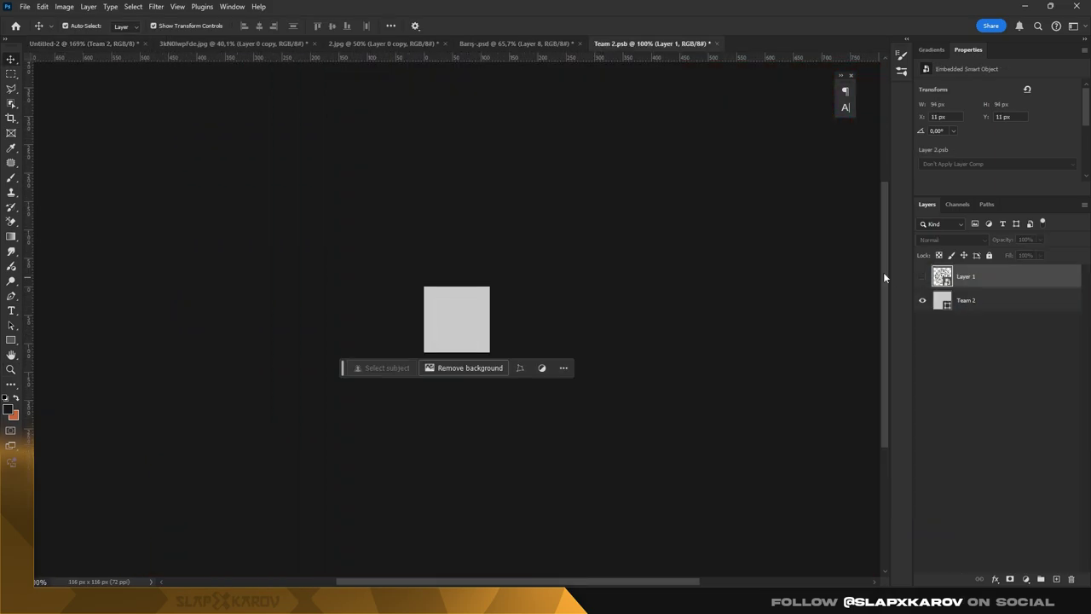
click(24, 6)
key(Escape)
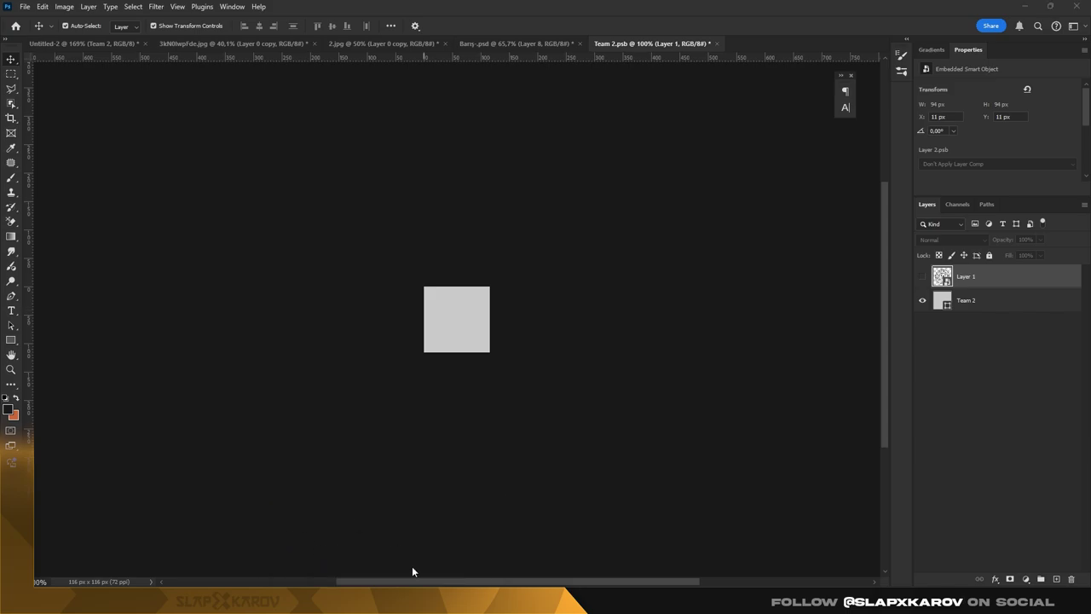
- In LOGGA.png, duplicate the logo and mask the copy to the yellow crest via Color Range
drag(779, 4, 784, 43)
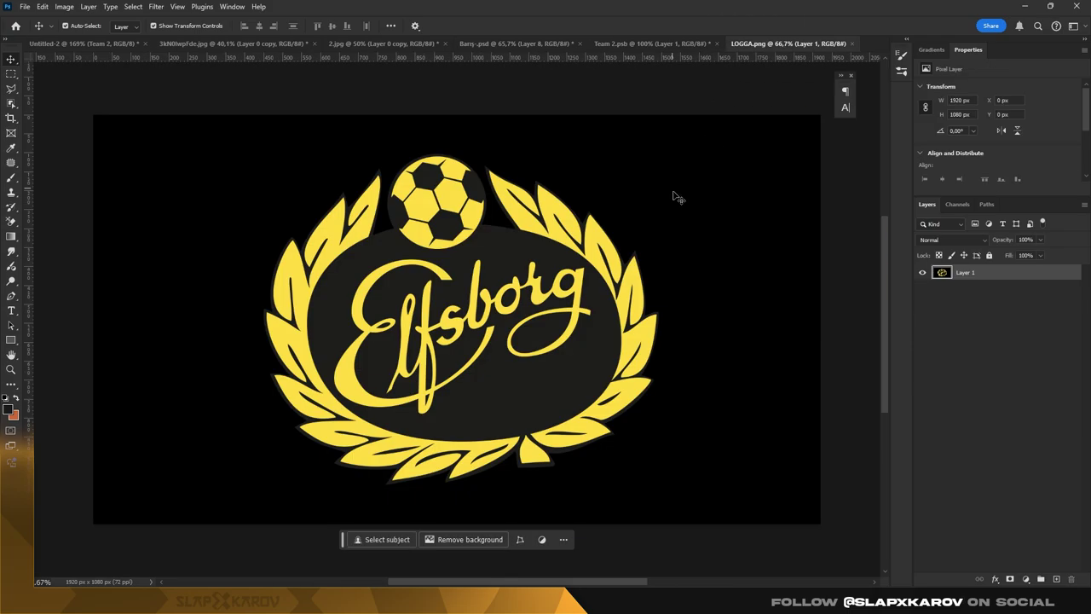
key(ctrl+j)
click(922, 289)
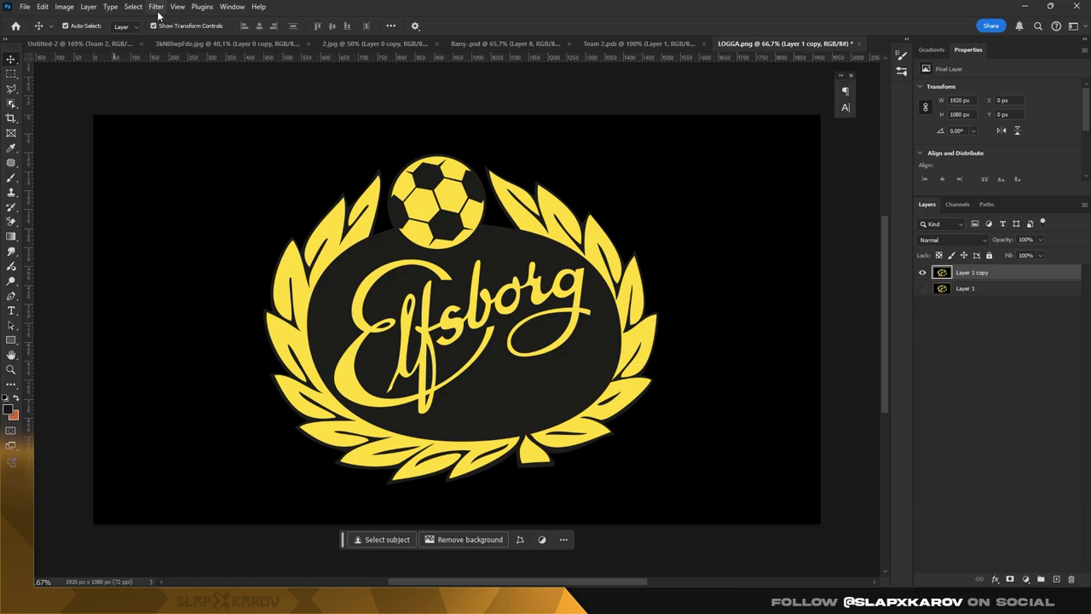
click(157, 9)
mouse_move(133, 7)
click(170, 122)
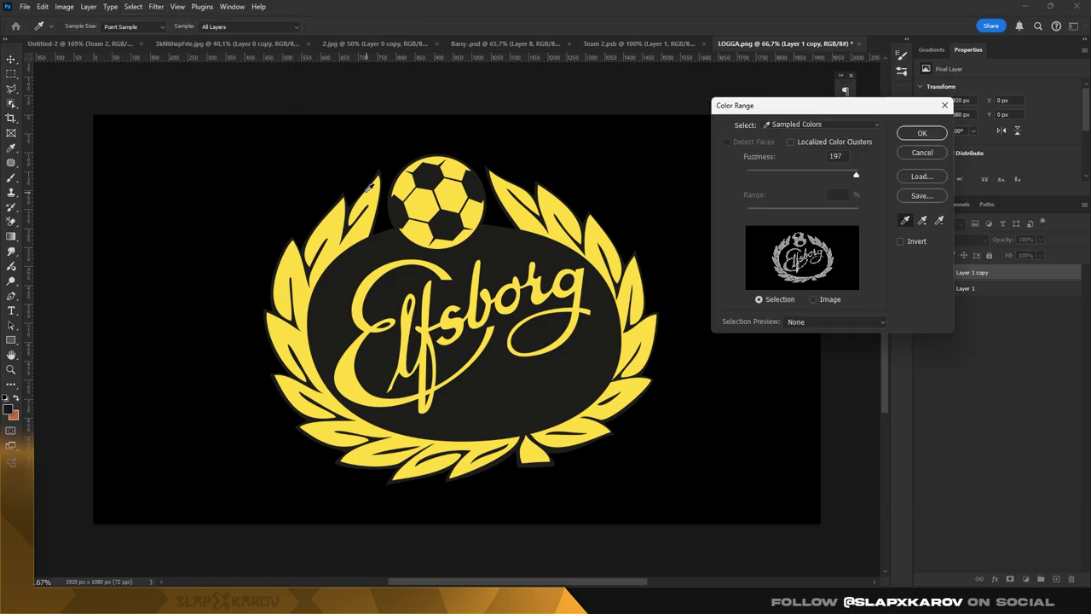
click(933, 134)
click(1010, 579)
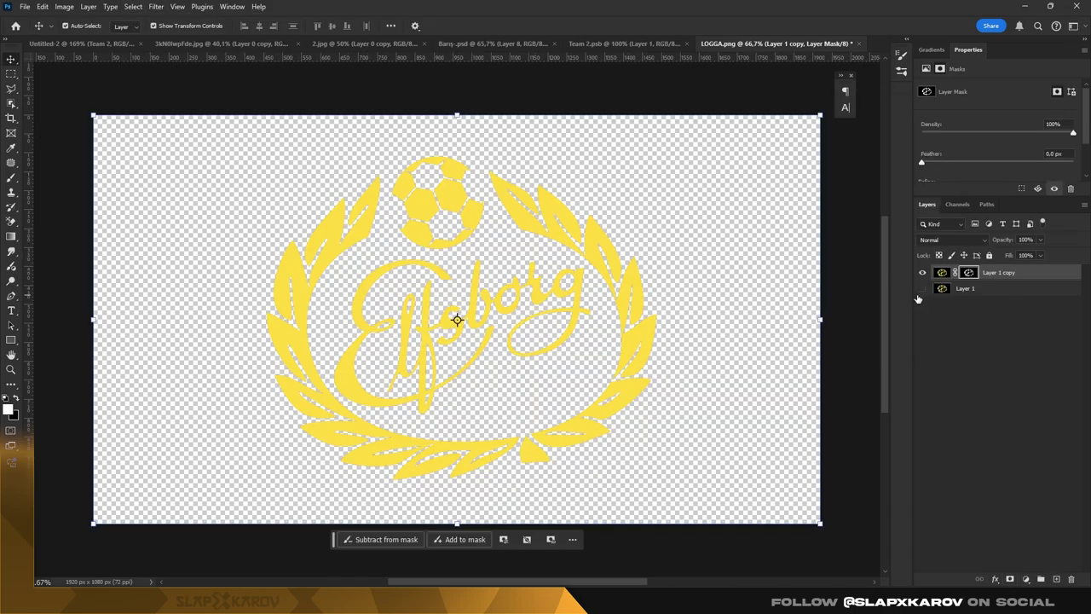
- Convert the masked crest to a smart object and add a Stroke effect
right_click(1035, 274)
click(1033, 485)
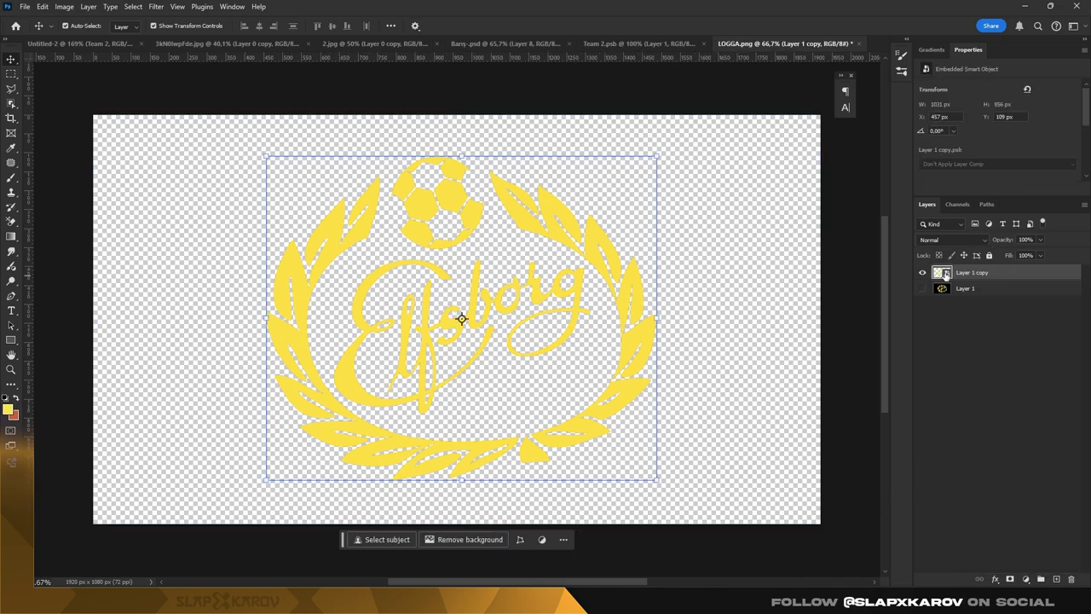
double_click(1049, 279)
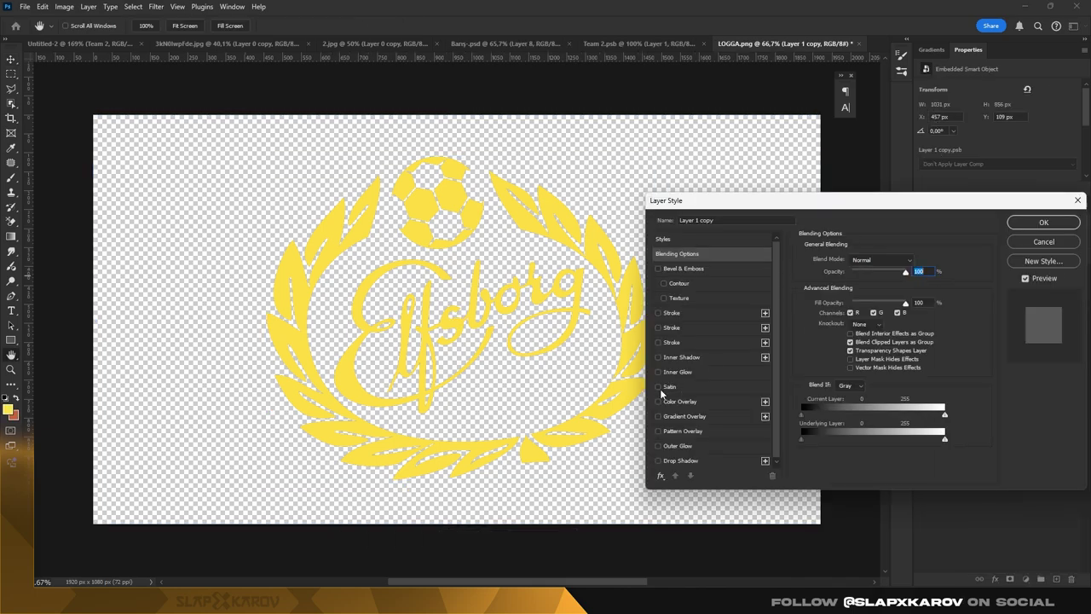
click(672, 327)
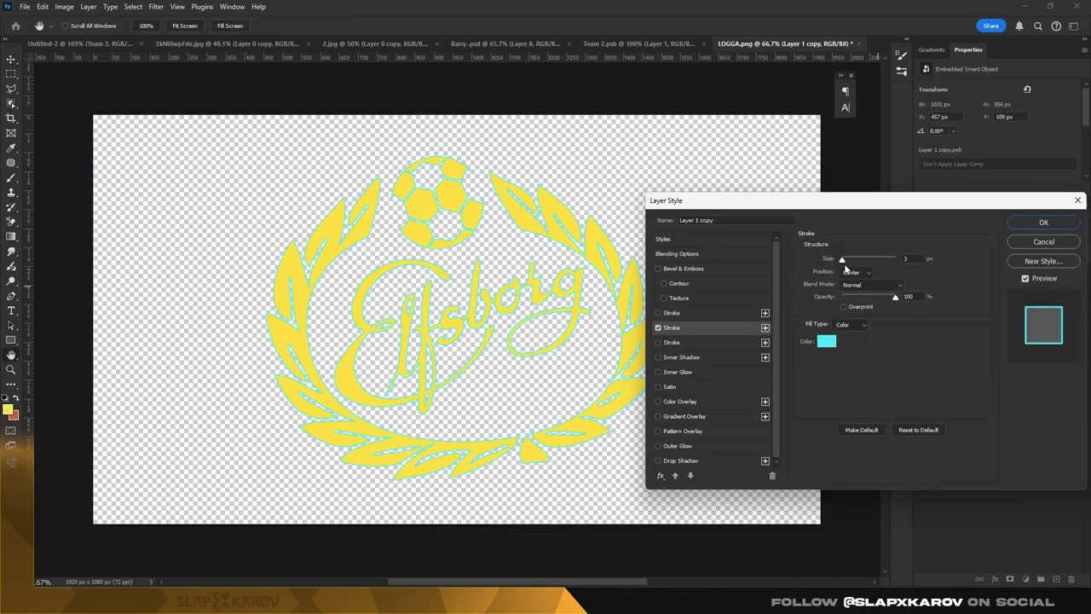
right_click(910, 258)
key(Escape)
key(Return)
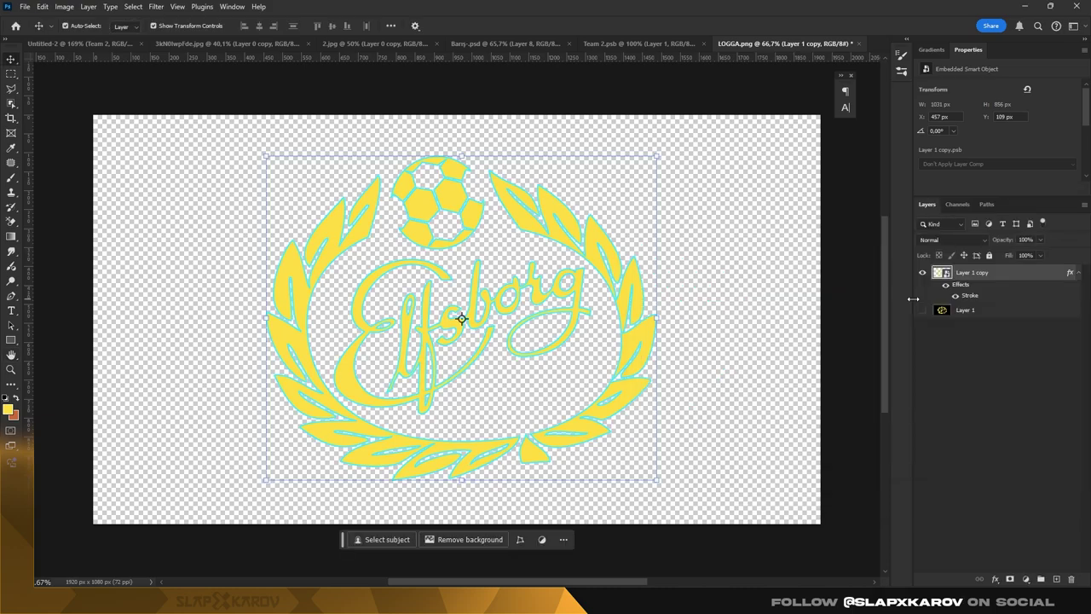
- Compare against the original logo, hide it, and change the stroke colour
click(922, 310)
click(922, 273)
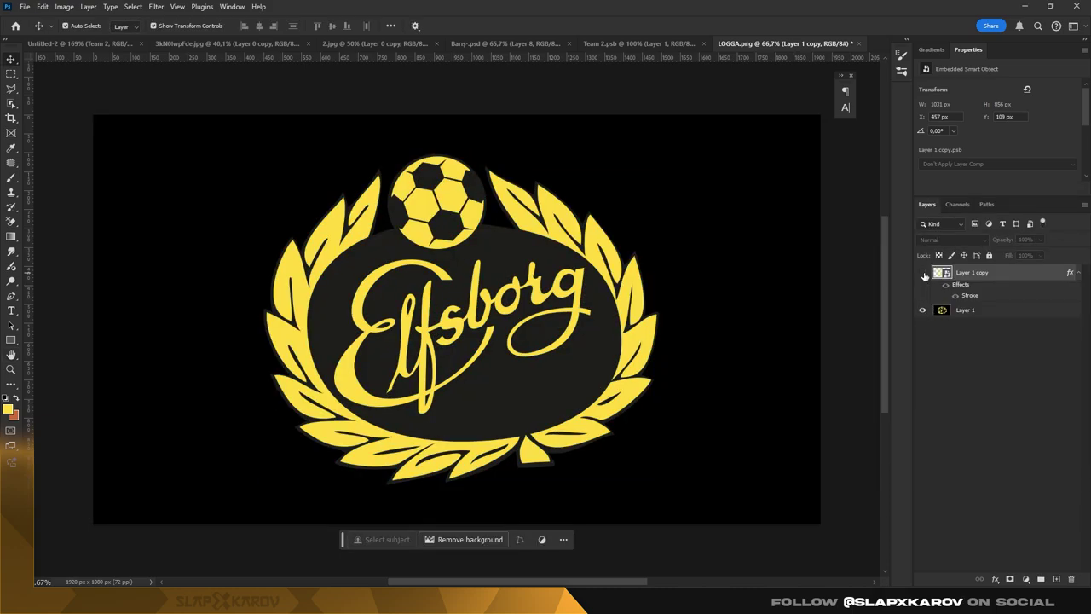
click(923, 272)
click(923, 310)
double_click(970, 296)
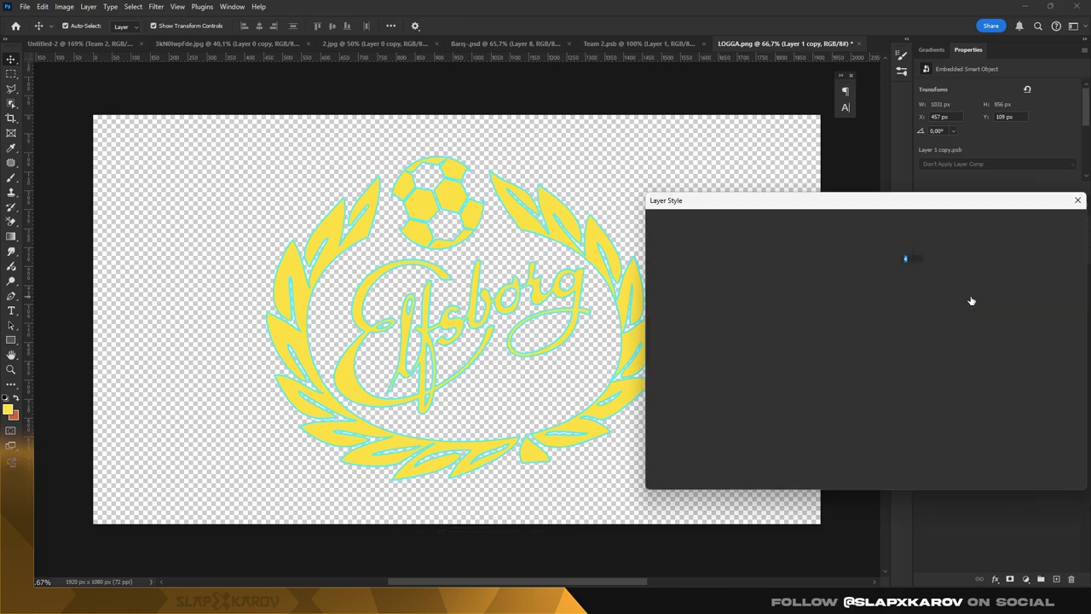
click(829, 344)
click(426, 204)
key(Return)
key(Return)
- Set the crest layer's Fill to 0% and rename it 'Logo'
drag(1041, 255, 850, 264)
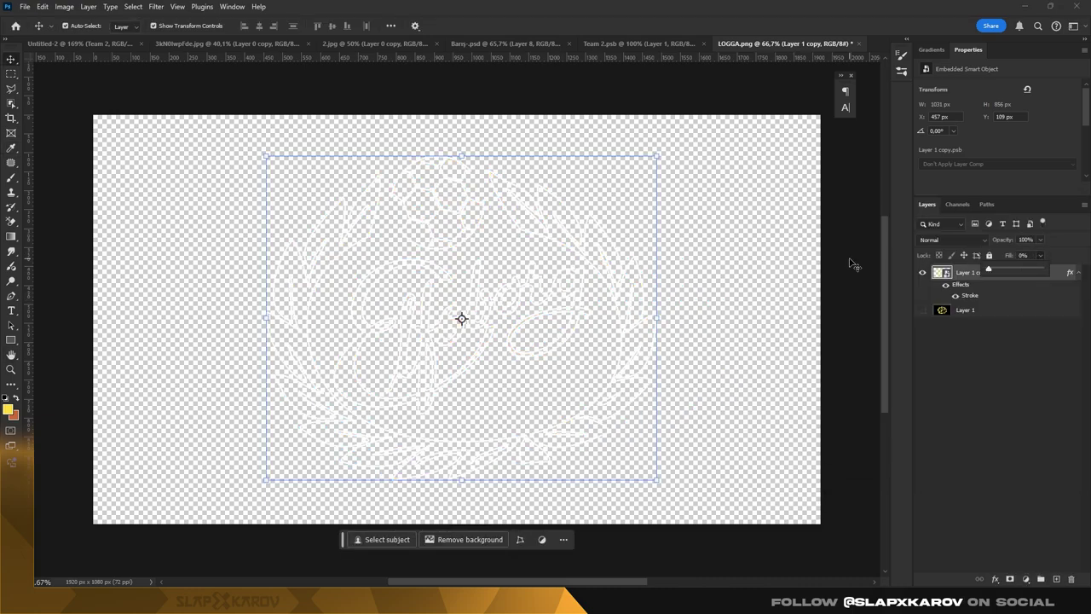
right_click(991, 275)
key(Escape)
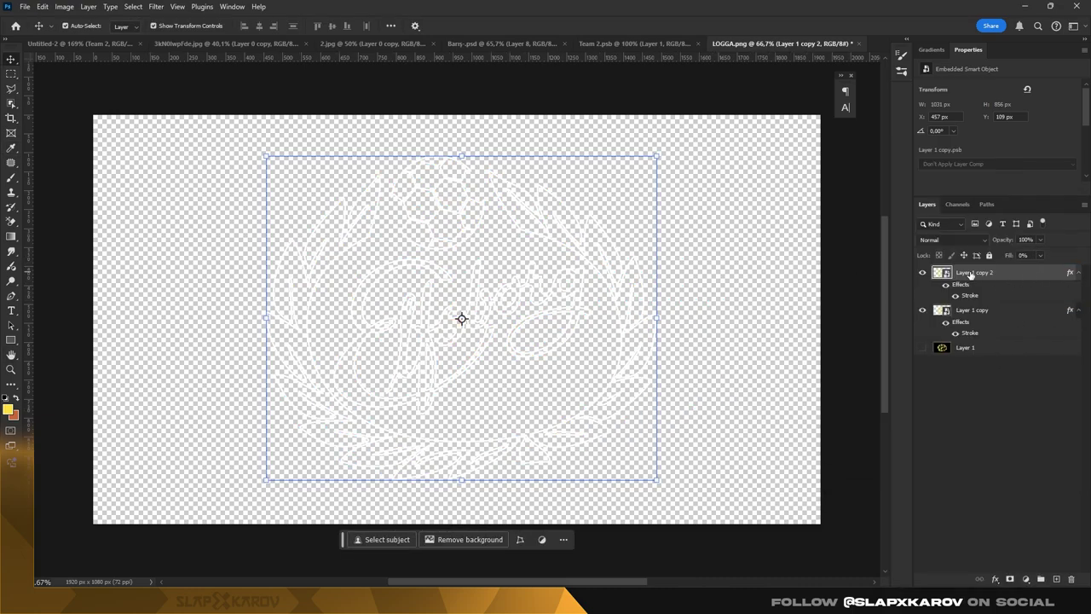
text(ogo)
key(Return)
- Duplicate the Logo layer into Team 2.psb
right_click(979, 274)
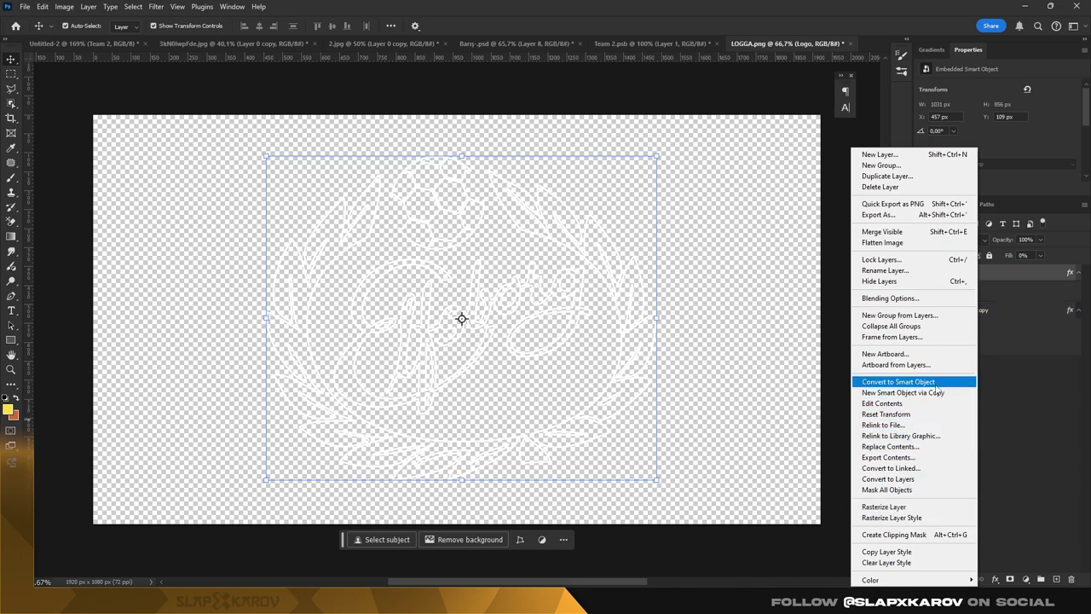
click(936, 383)
click(516, 44)
click(652, 44)
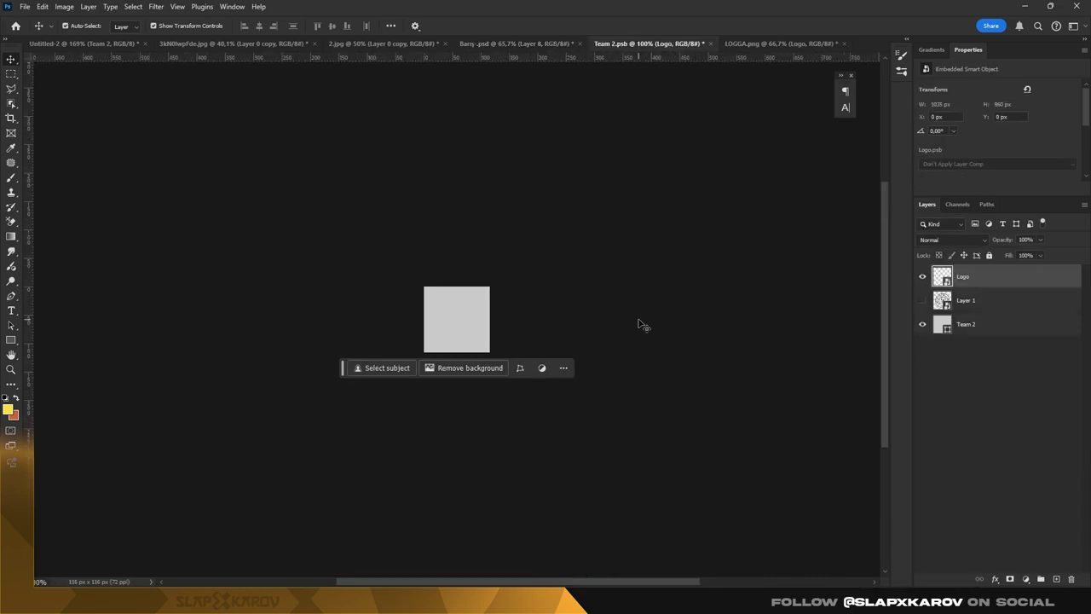
- Scale the Logo down and position it inside the white square
key(ctrl+t)
drag(424, 285, 653, 475)
drag(718, 520, 475, 317)
drag(475, 263, 459, 308)
key(Return)
scroll(483, 316, up, 5)
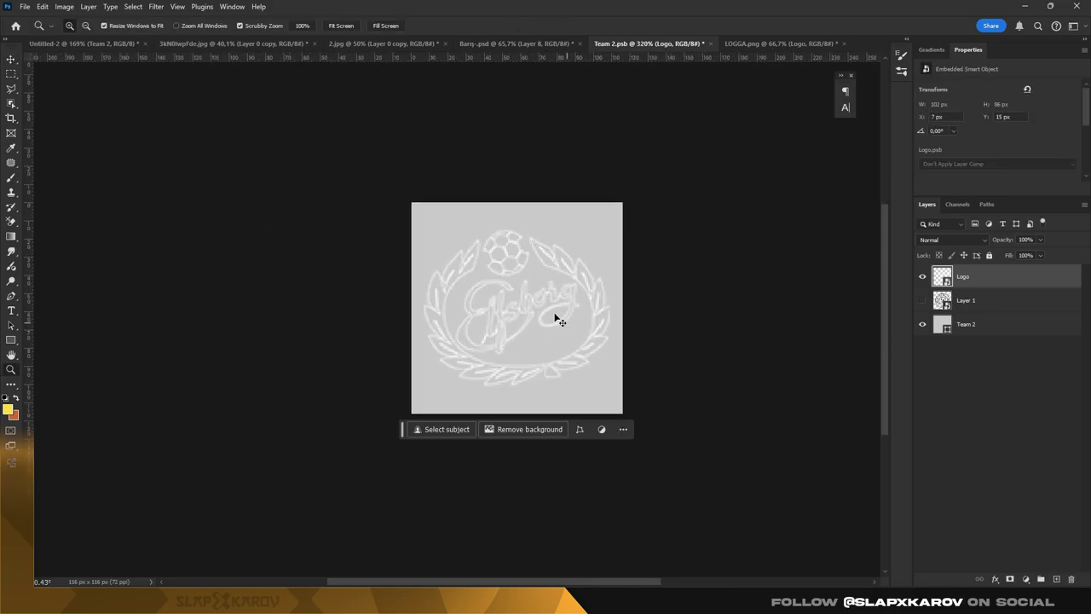
key(ctrl+t)
key(Return)
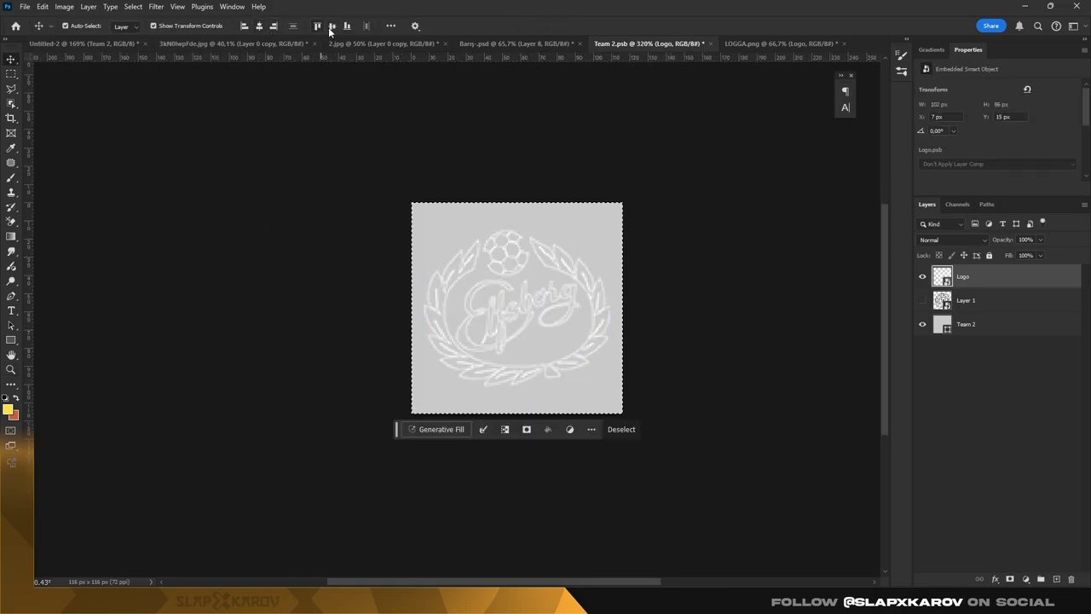
click(11, 73)
key(ctrl+d)
- Add a black Color Overlay to the Logo layer
double_click(1048, 282)
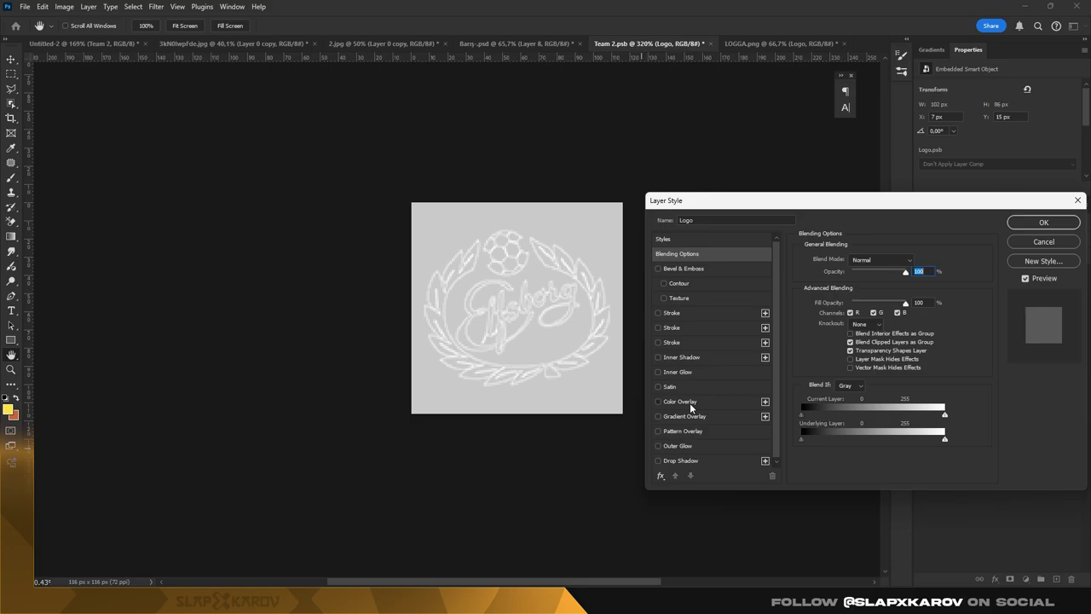
click(690, 403)
click(819, 247)
click(682, 430)
key(Return)
key(Return)
- Save and close Team 2.psb, and close LOGGA.png and Barış.psd without saving
key(ctrl+s)
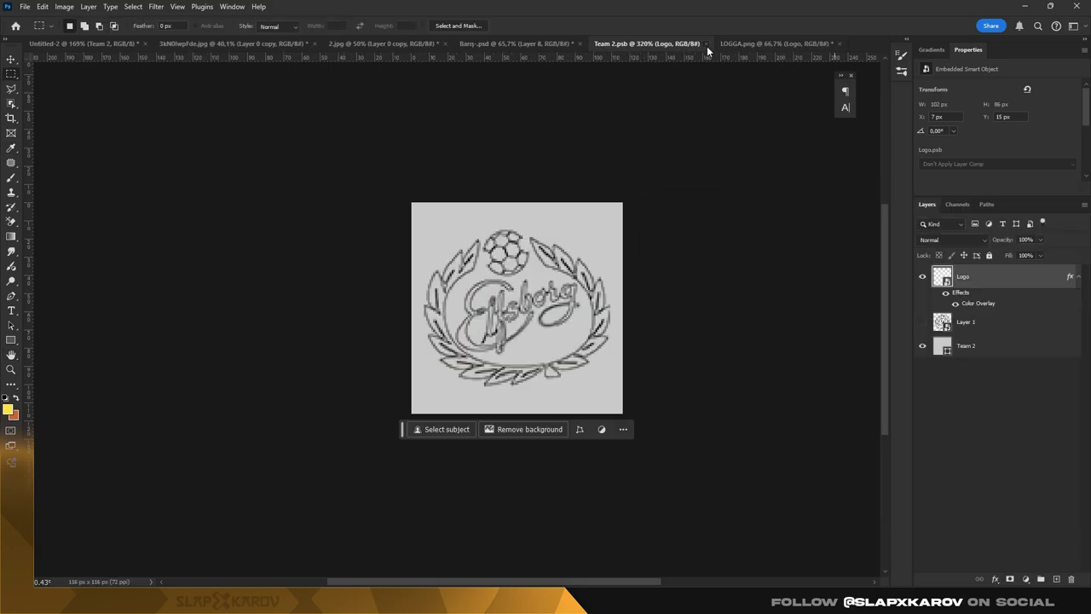
click(707, 43)
click(648, 43)
click(713, 43)
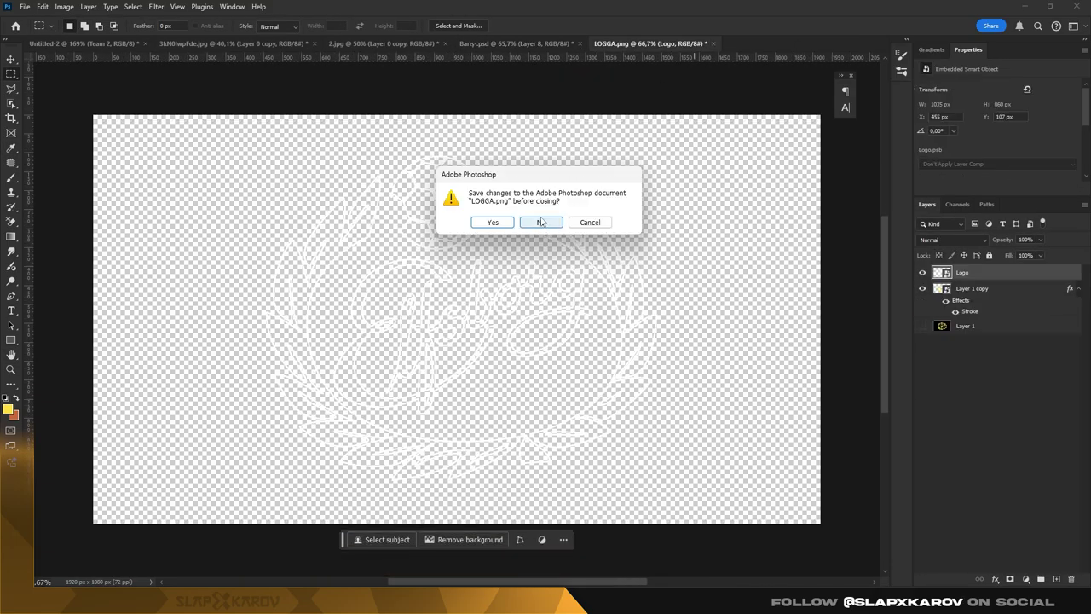
click(540, 223)
click(583, 44)
click(541, 222)
scroll(359, 409, up, 2)
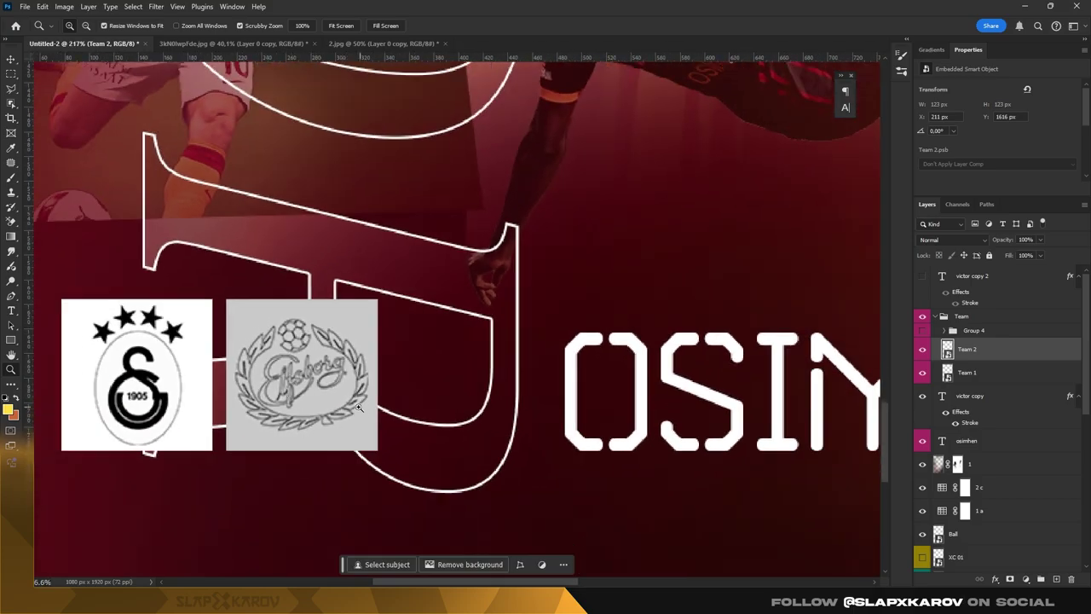
mouse_move(359, 408)
mouse_down()
mouse_move(249, 409)
mouse_move(335, 177)
mouse_up()
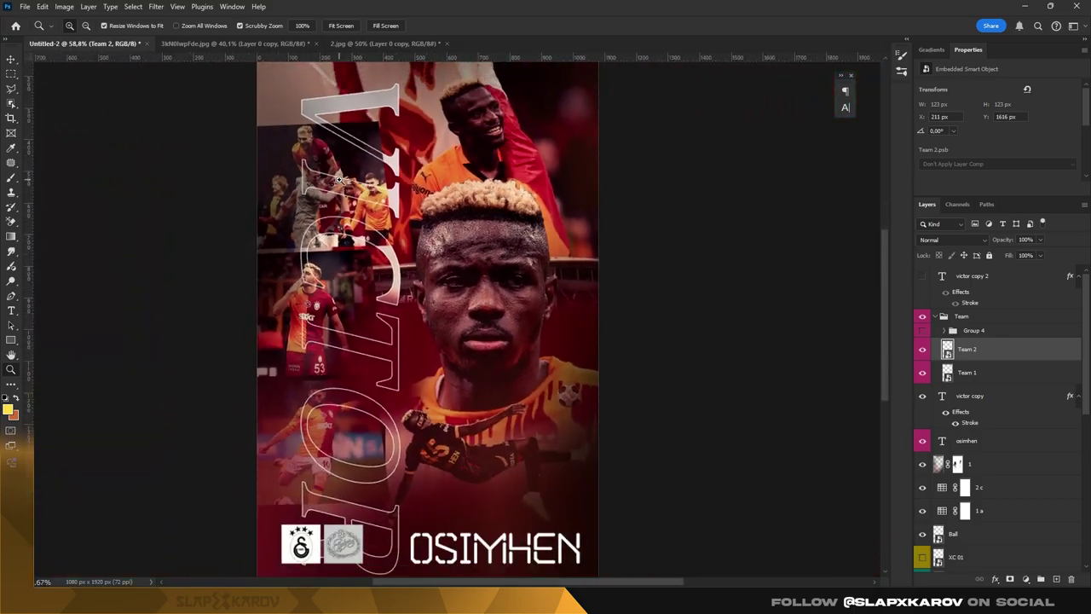
- Give the HH group a black Outer Glow in Normal mode with 49 px size
key(v)
click(1003, 439)
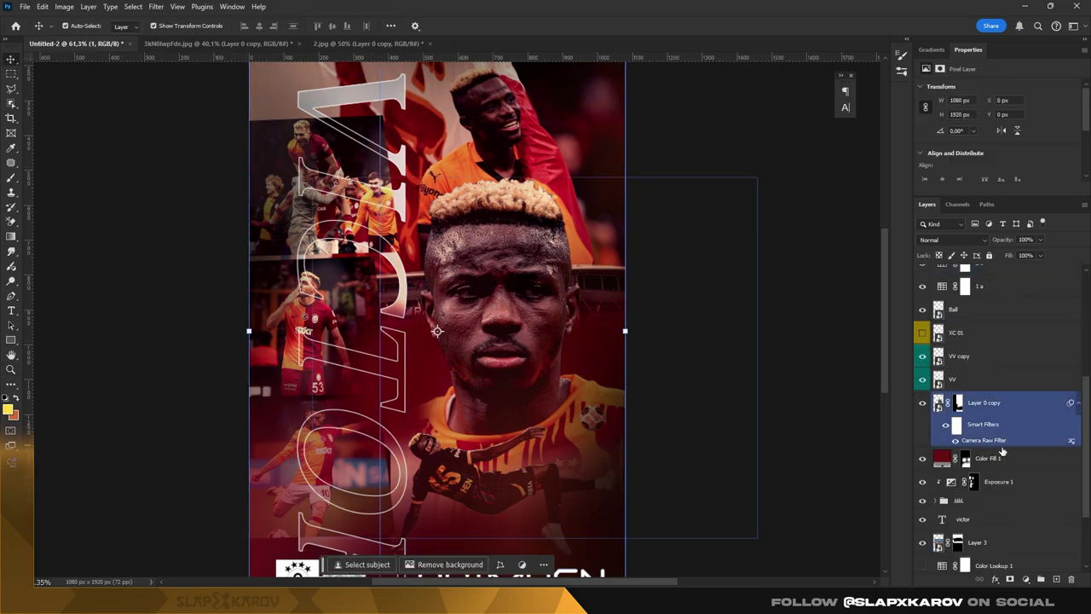
double_click(1042, 409)
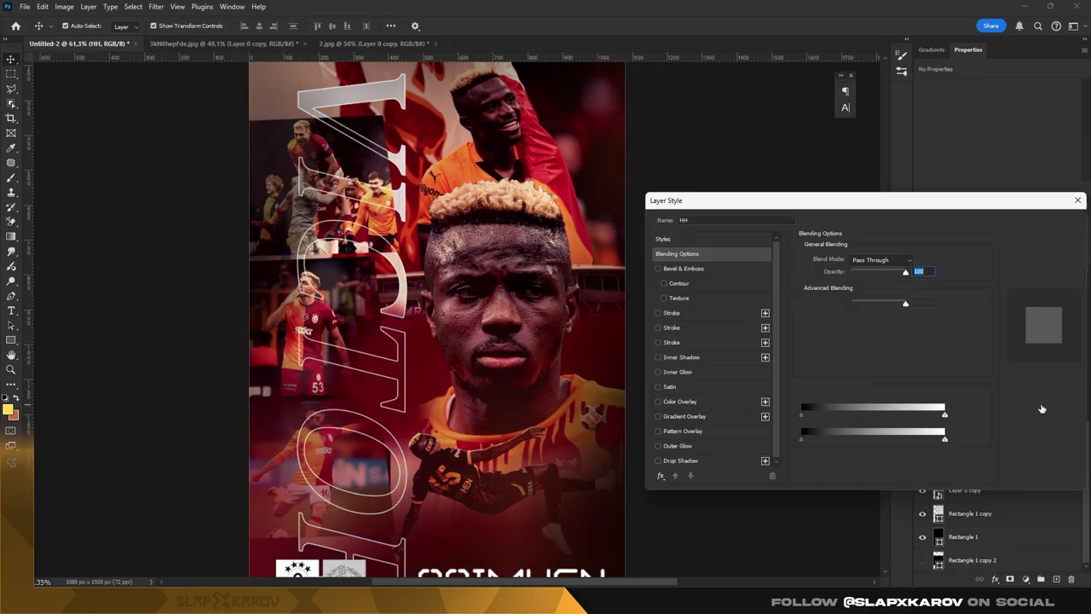
click(658, 445)
click(872, 260)
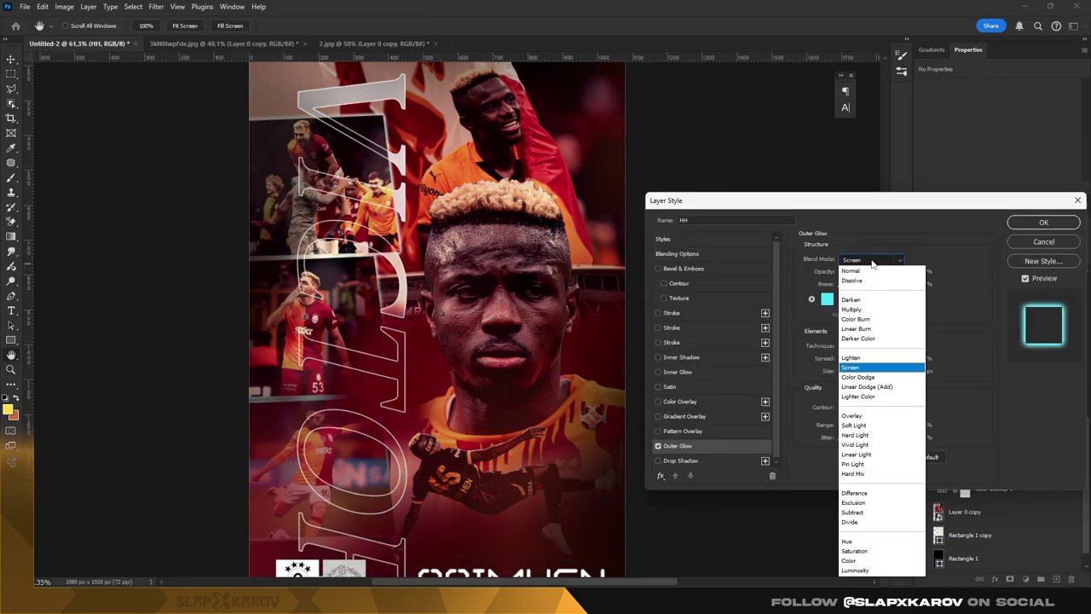
click(827, 299)
click(906, 282)
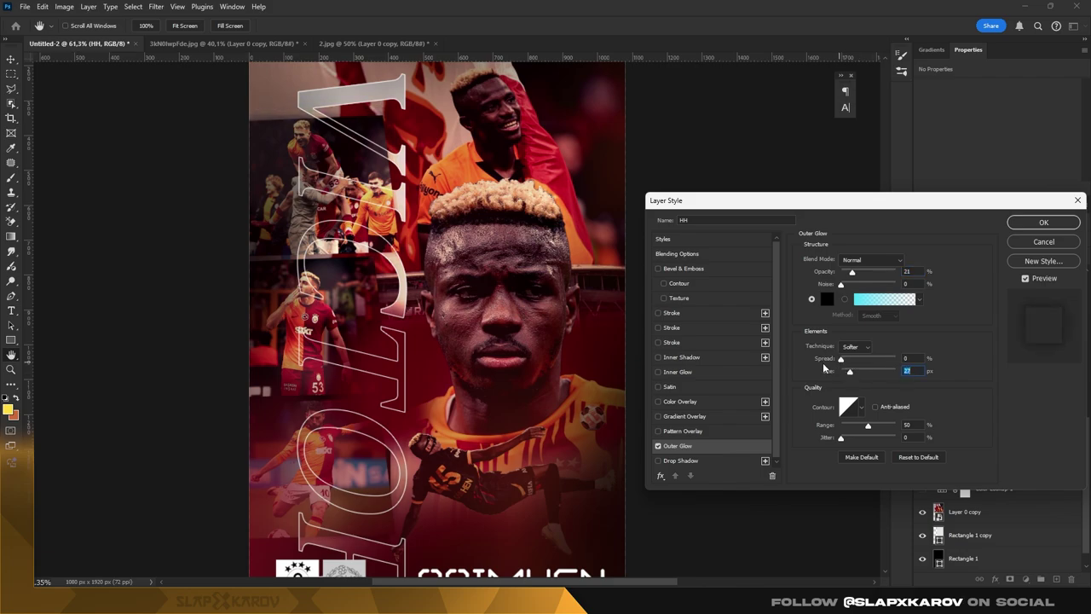
click(1044, 222)
key(z)
scroll(548, 170, down, 3)
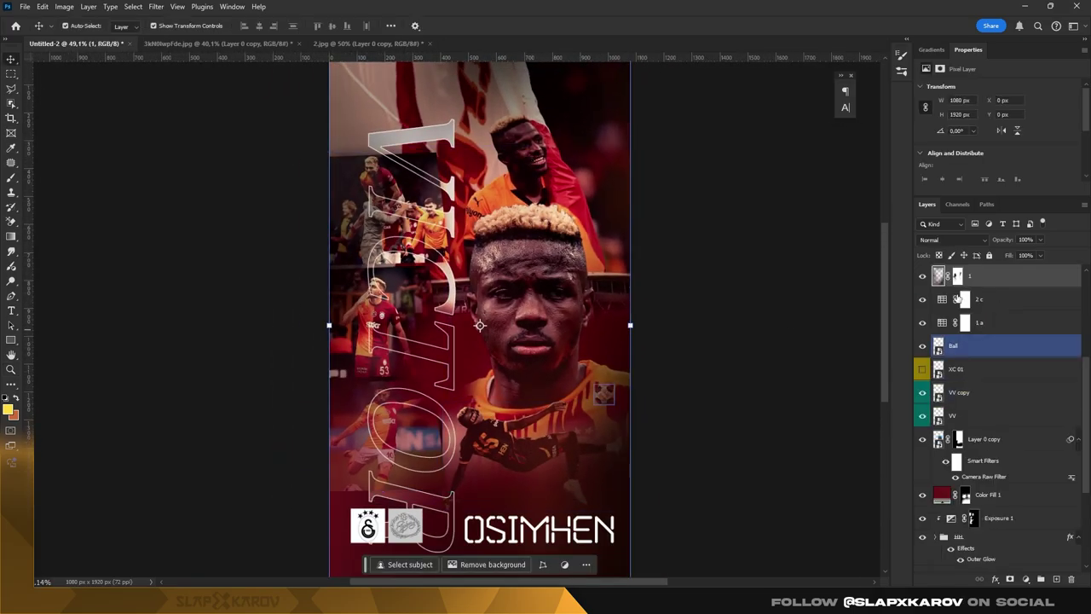
- Target the 2 c layer mask and pick a small Fog brush preset
scroll(961, 341, up, 2)
click(964, 389)
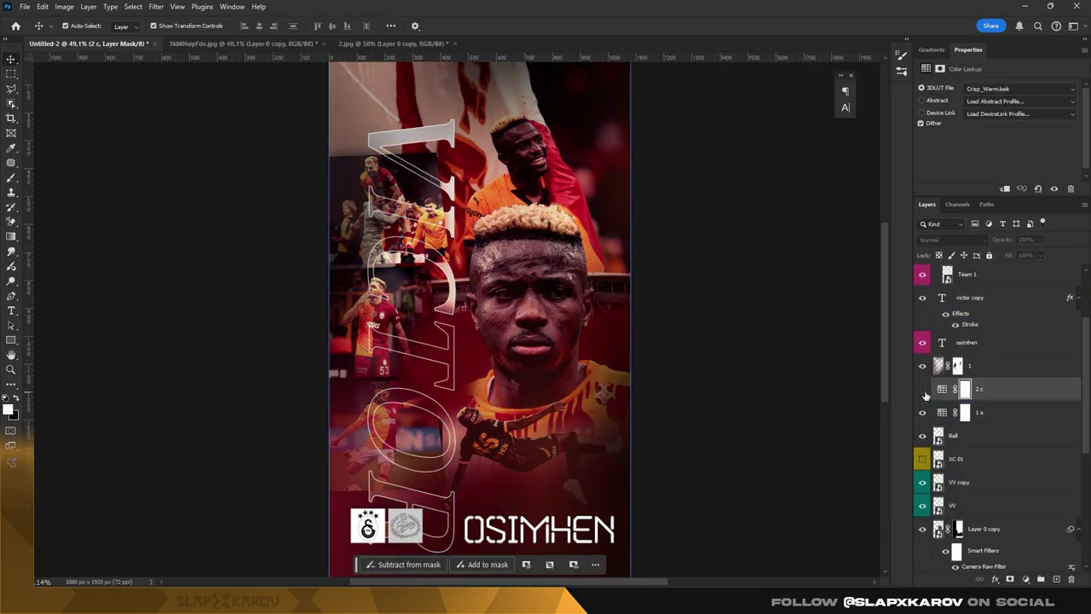
click(964, 388)
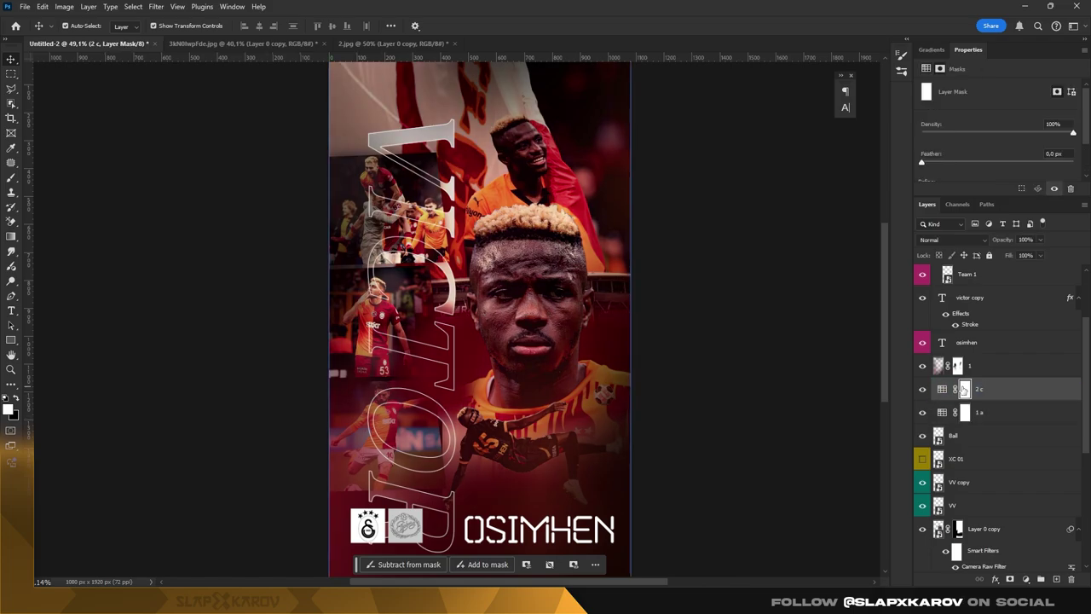
scroll(546, 324, up, 3)
key(b)
right_click(636, 389)
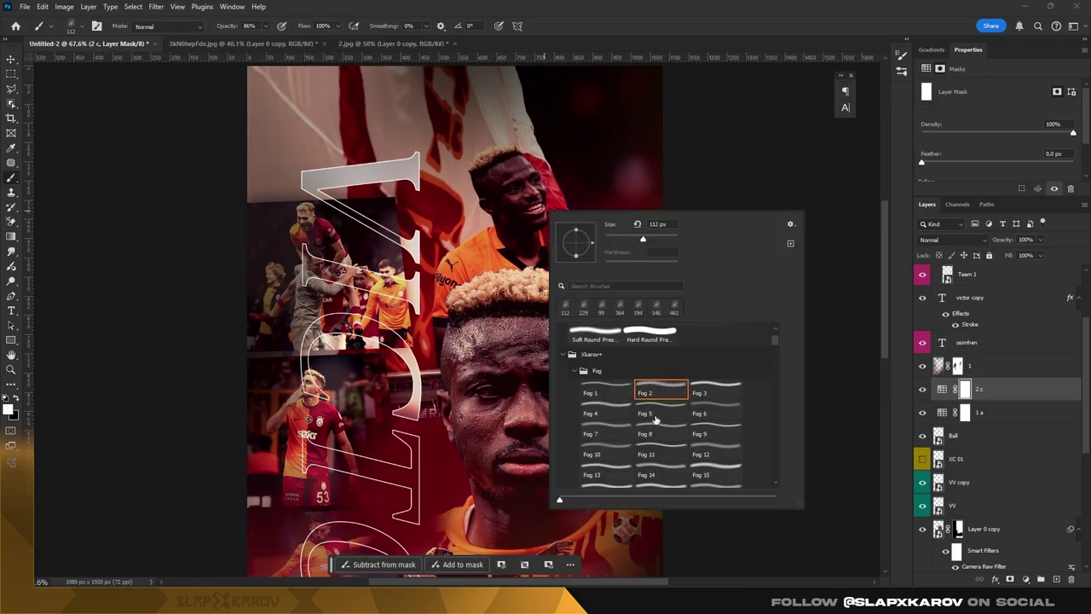
key(Return)
right_click(561, 242)
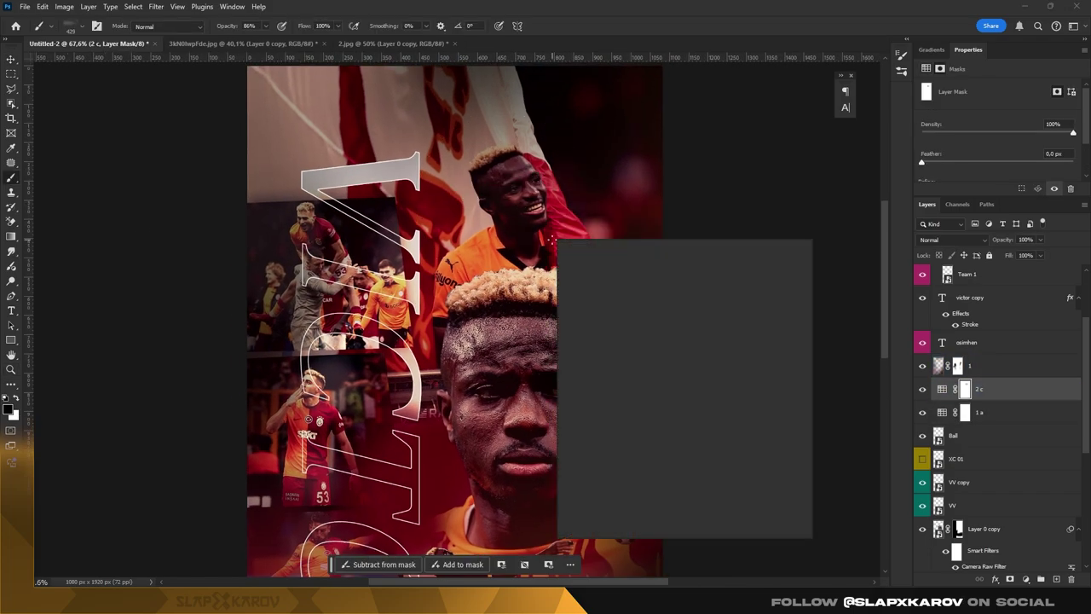
scroll(636, 412, up, 2)
click(645, 269)
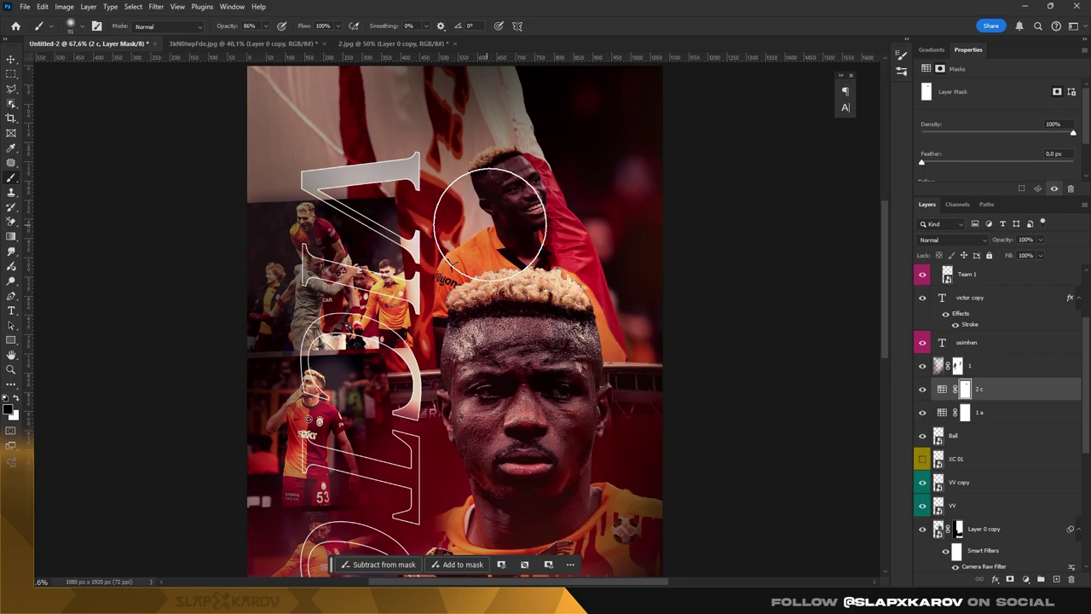
- Paint black on the 2 c and 1 a masks with the Fog brush
scroll(598, 336, up, 2)
scroll(477, 284, down, 5)
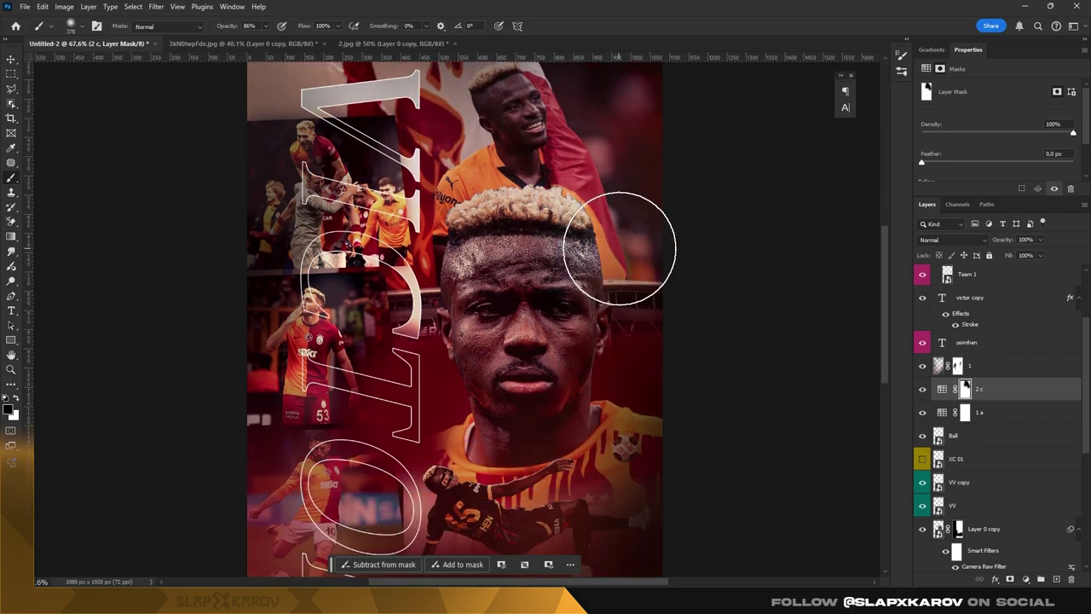
scroll(366, 248, down, 2)
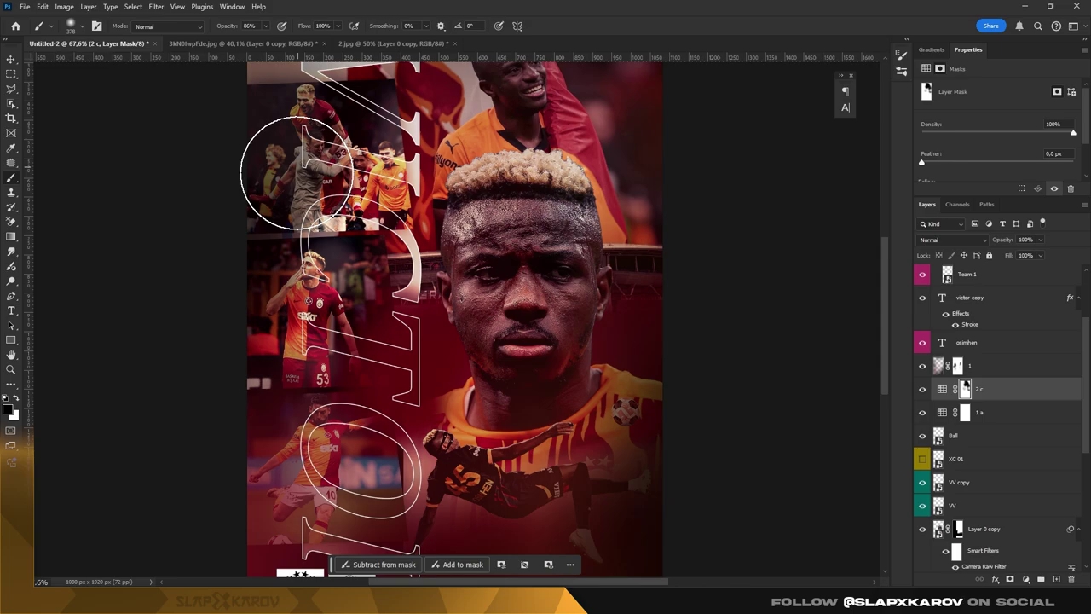
scroll(265, 153, up, 2)
scroll(341, 111, up, 4)
scroll(477, 149, down, 2)
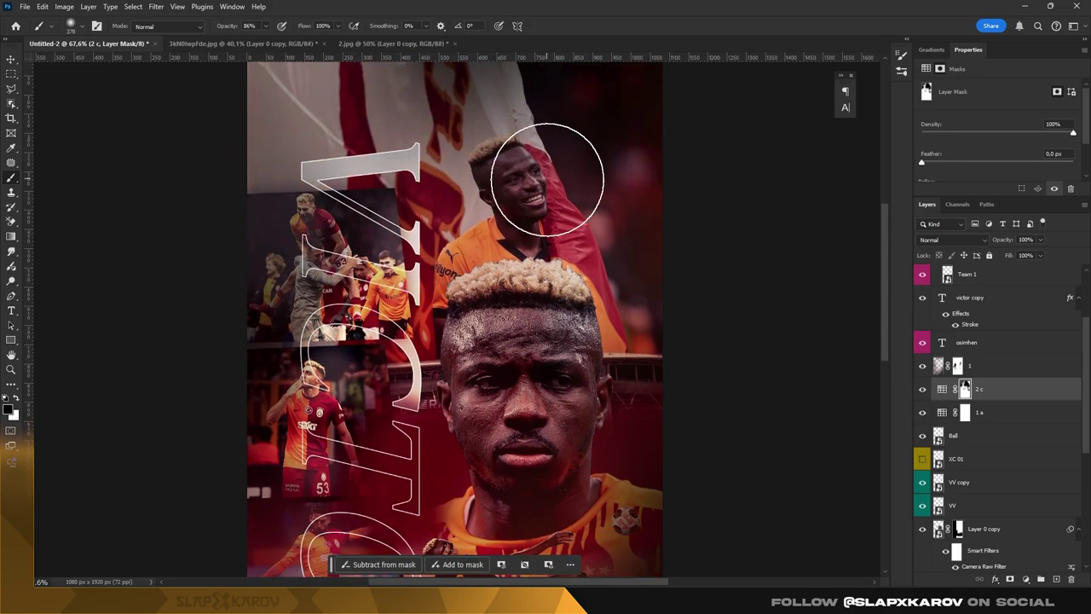
scroll(494, 222, down, 12)
scroll(443, 290, down, 4)
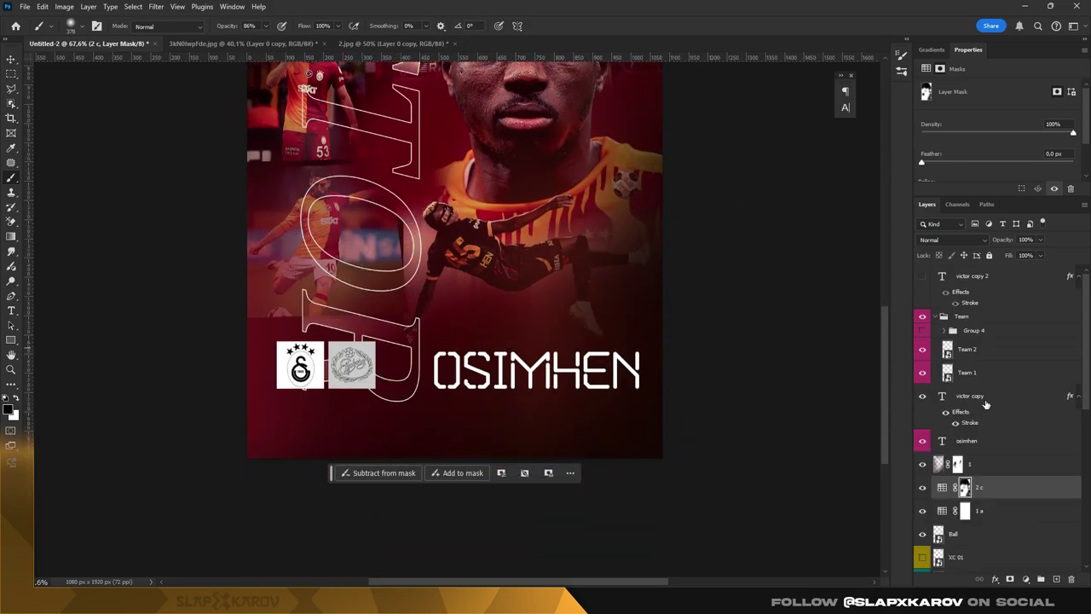
scroll(546, 213, up, 7)
scroll(567, 273, up, 4)
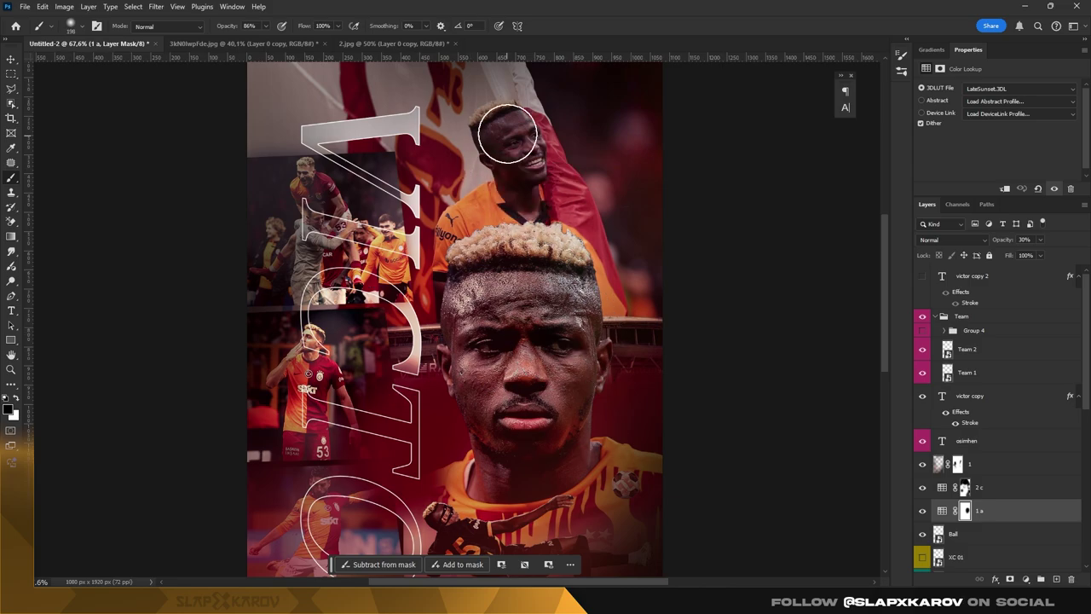
scroll(528, 232, down, 5)
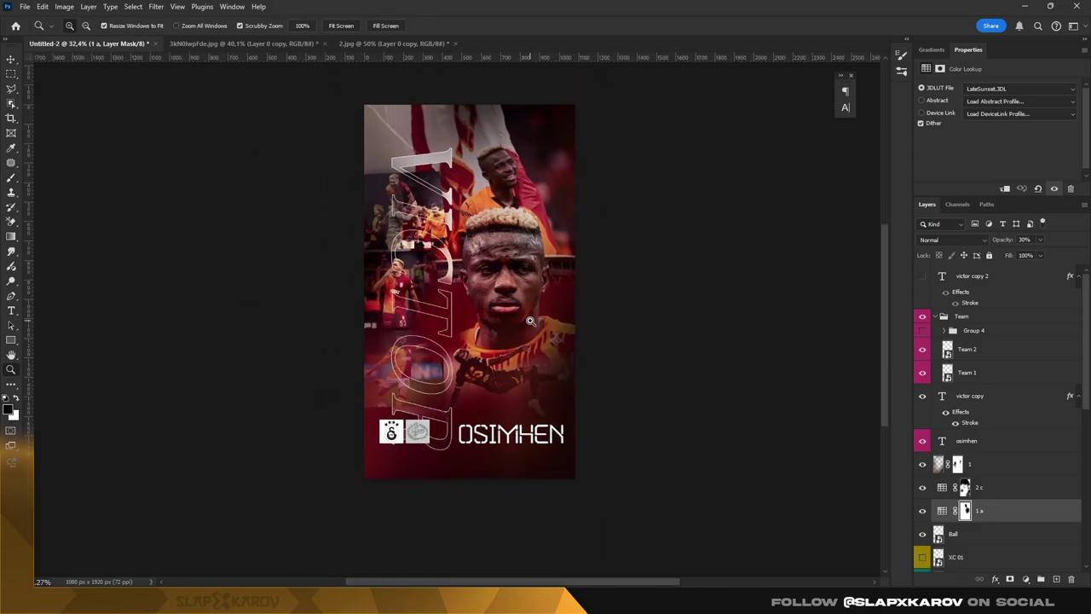
scroll(558, 333, up, 6)
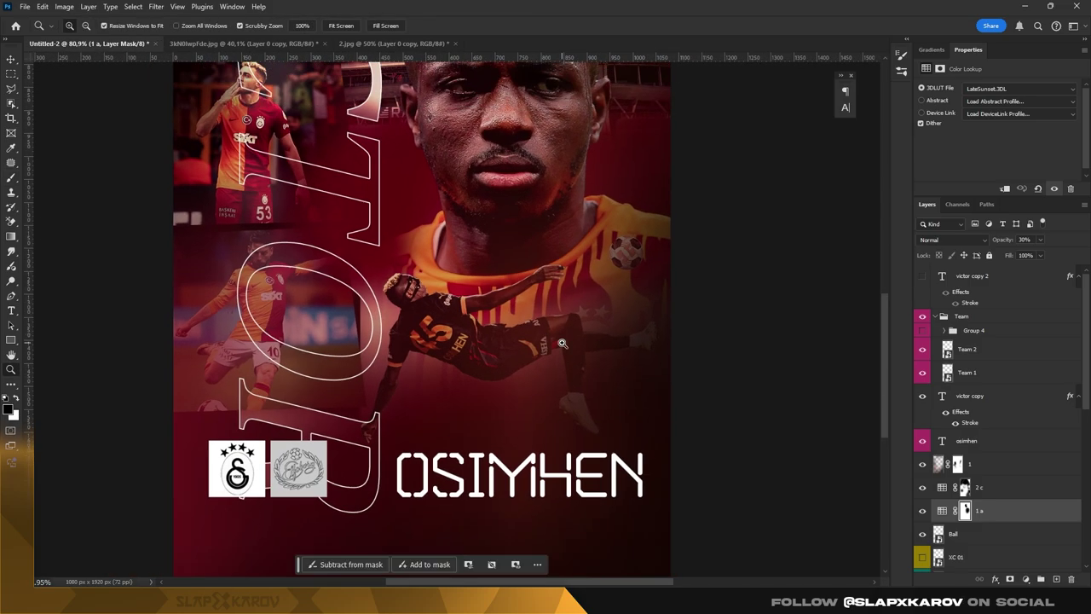
scroll(562, 343, down, 1)
scroll(375, 341, down, 2)
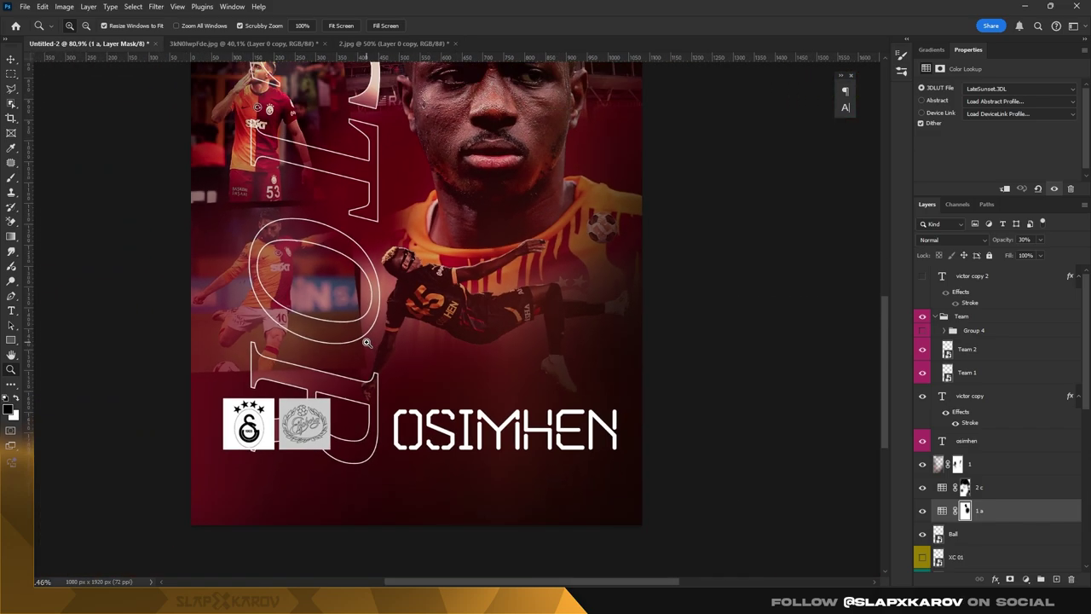
scroll(364, 342, down, 2)
scroll(365, 342, down, 1)
- Select the VICTOR, player and Ball layers, toggling the Ball's visibility to compare
key(v)
click(367, 443)
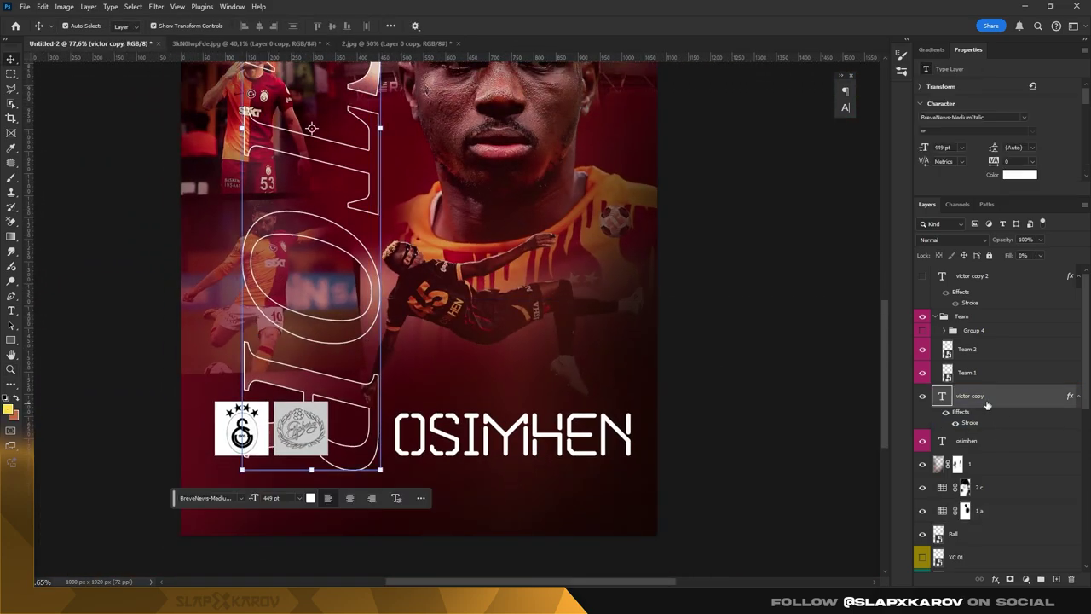
scroll(999, 427, down, 3)
click(999, 426)
scroll(999, 426, down, 1)
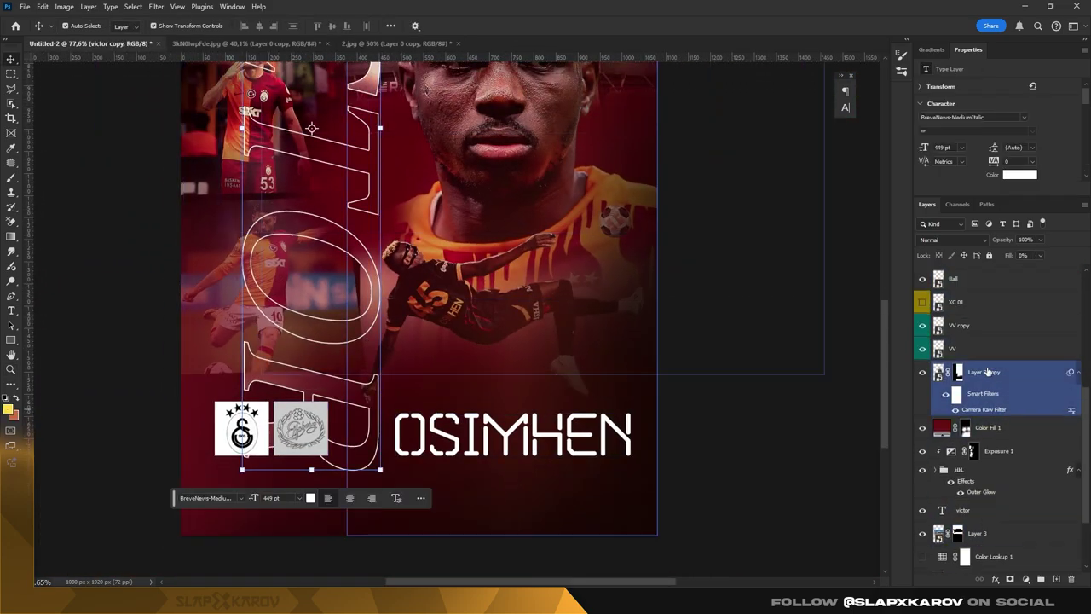
click(974, 382)
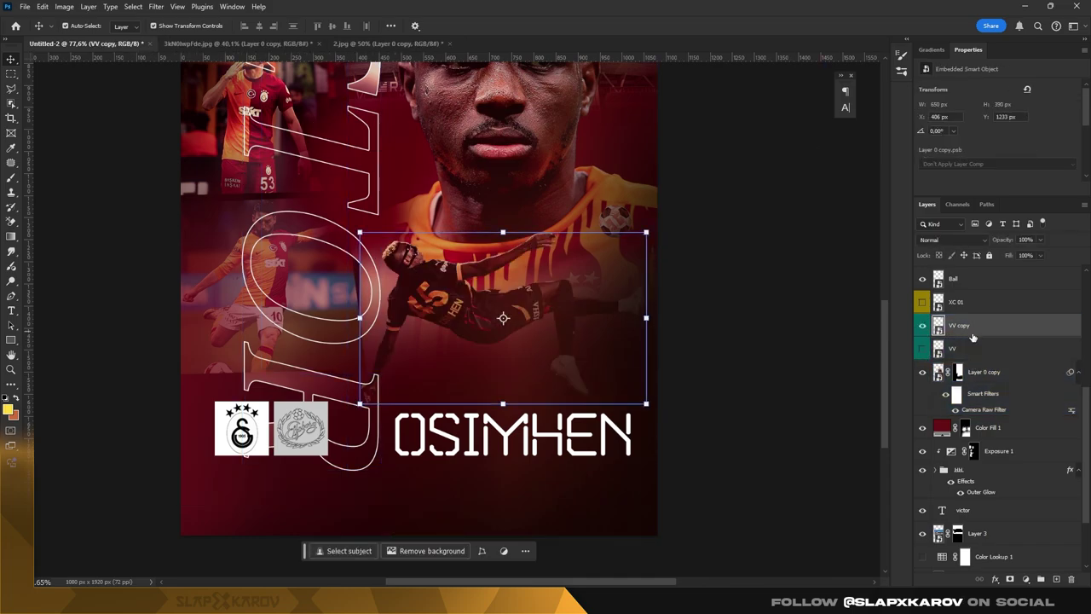
click(948, 279)
click(922, 280)
click(1006, 373)
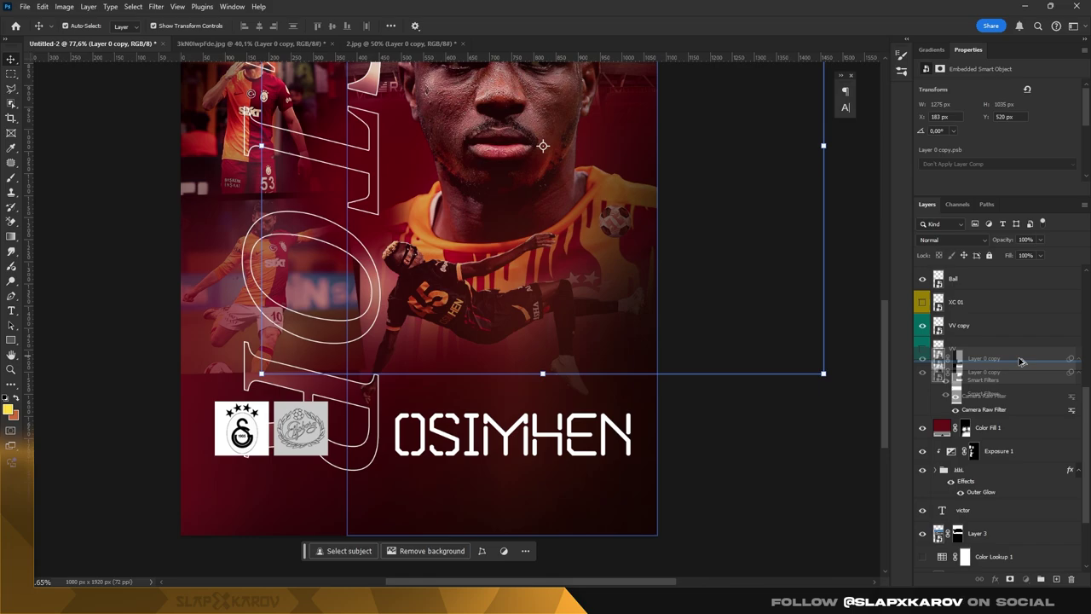
scroll(1076, 375, up, 2)
click(1072, 372)
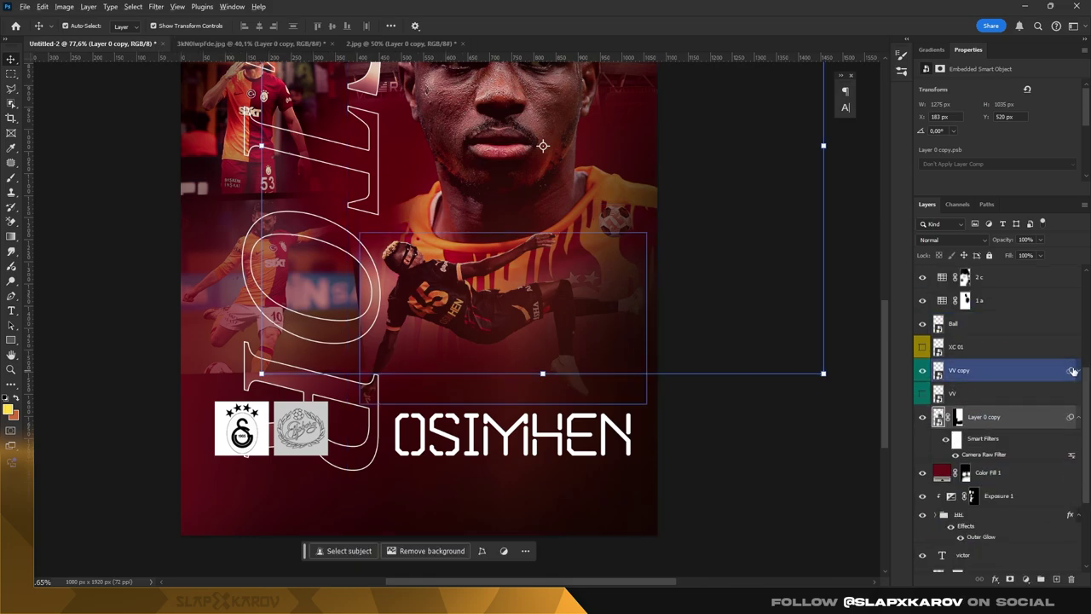
- Fit the whole poster on screen and collapse the Team logo group
key(z)
key(ctrl+0)
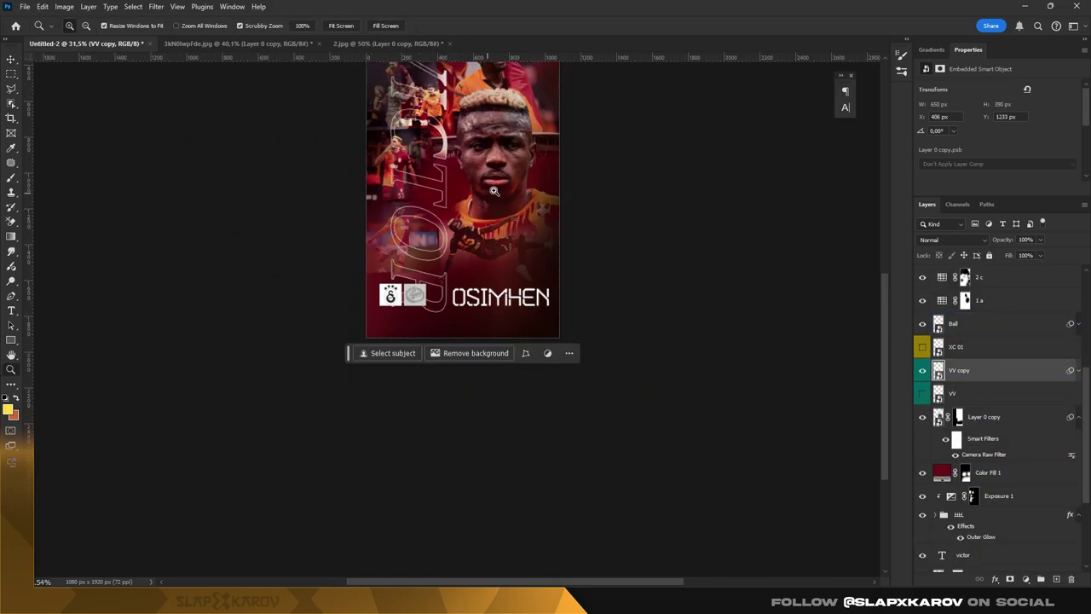
click(463, 151)
drag(463, 152, 536, 386)
scroll(1007, 388, up, 5)
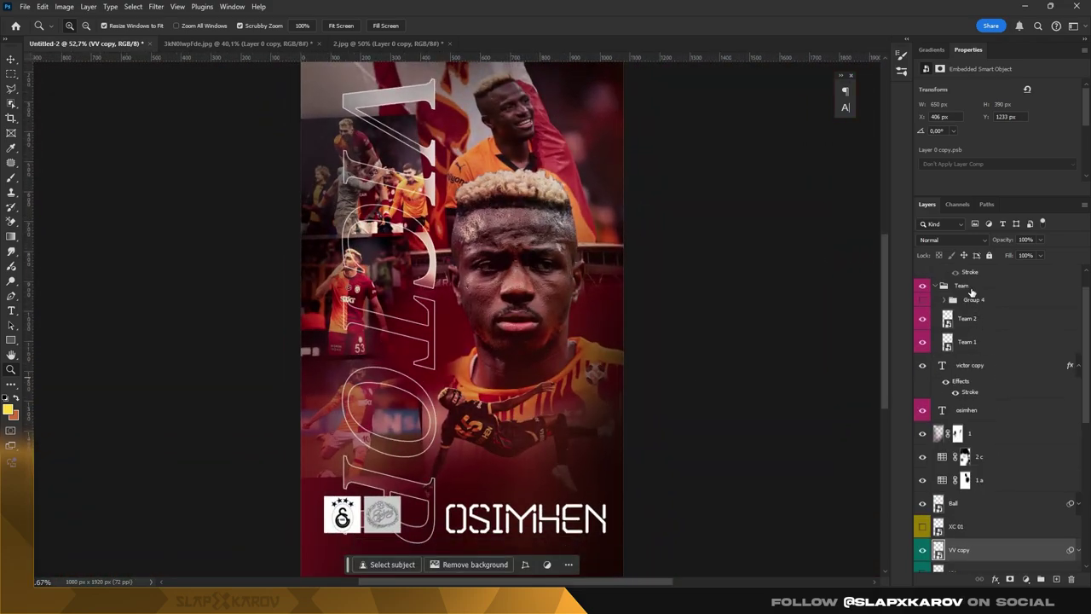
click(965, 287)
scroll(989, 443, down, 4)
scroll(1006, 460, down, 2)
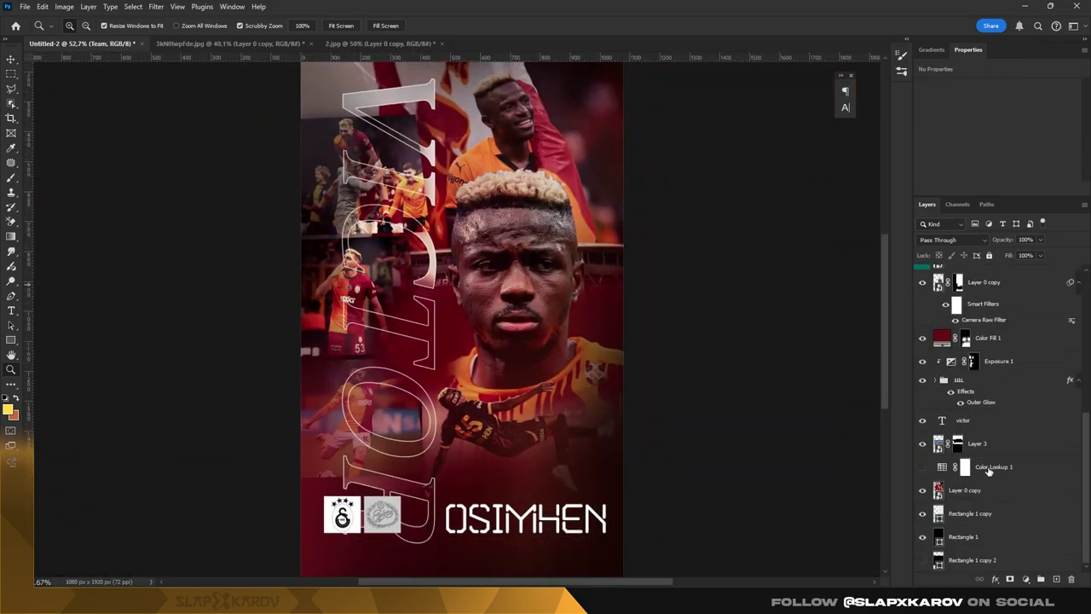
- Delete the hidden Color Lookup 1 layer and toggle the red Color Fill 1 to compare
click(1021, 469)
key(Delete)
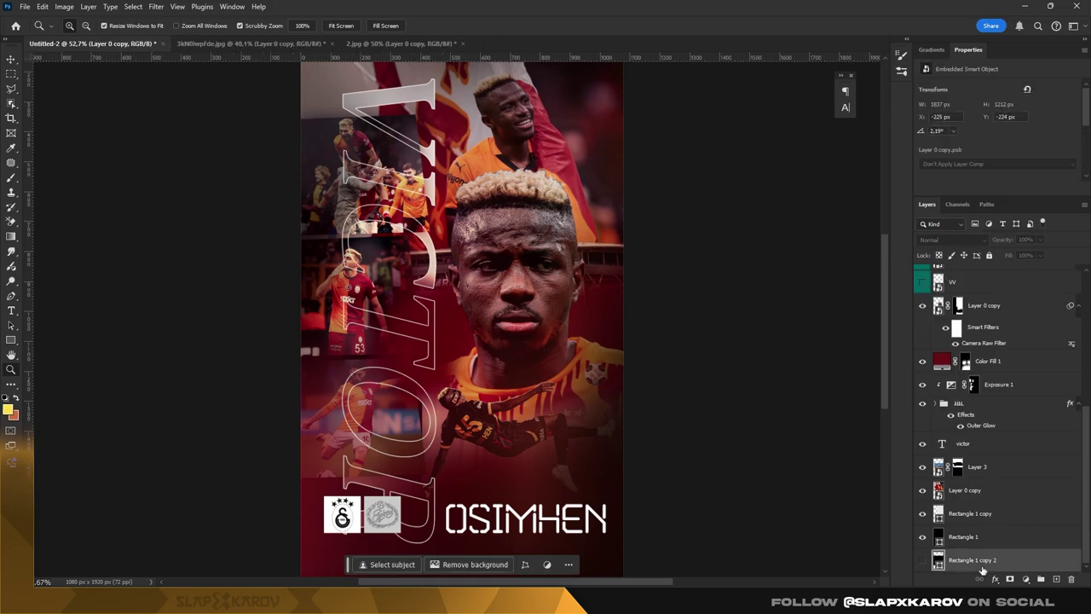
click(1015, 388)
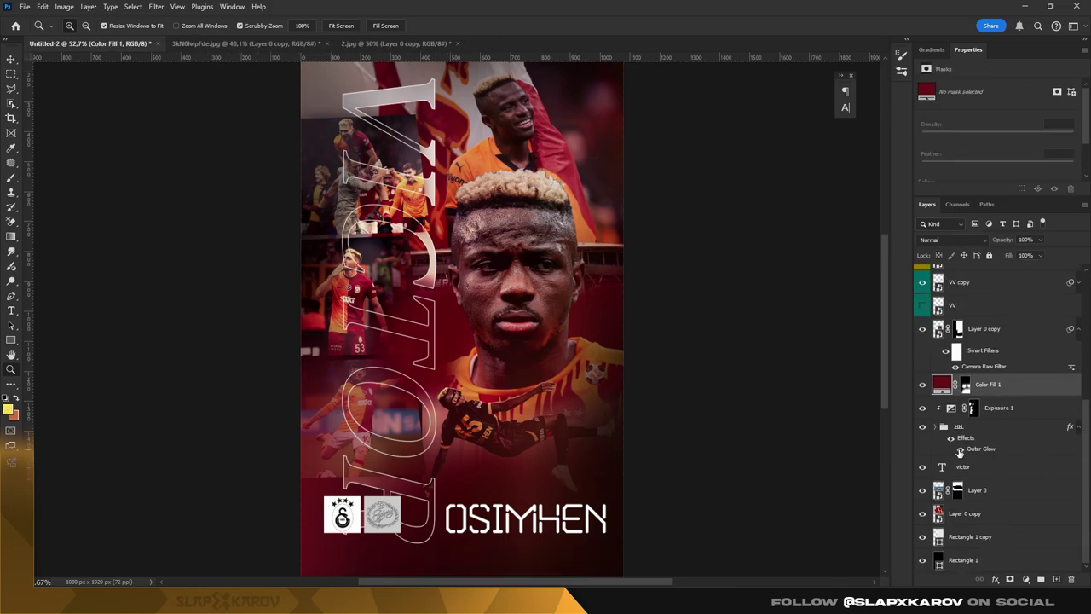
click(922, 384)
scroll(644, 388, up, 5)
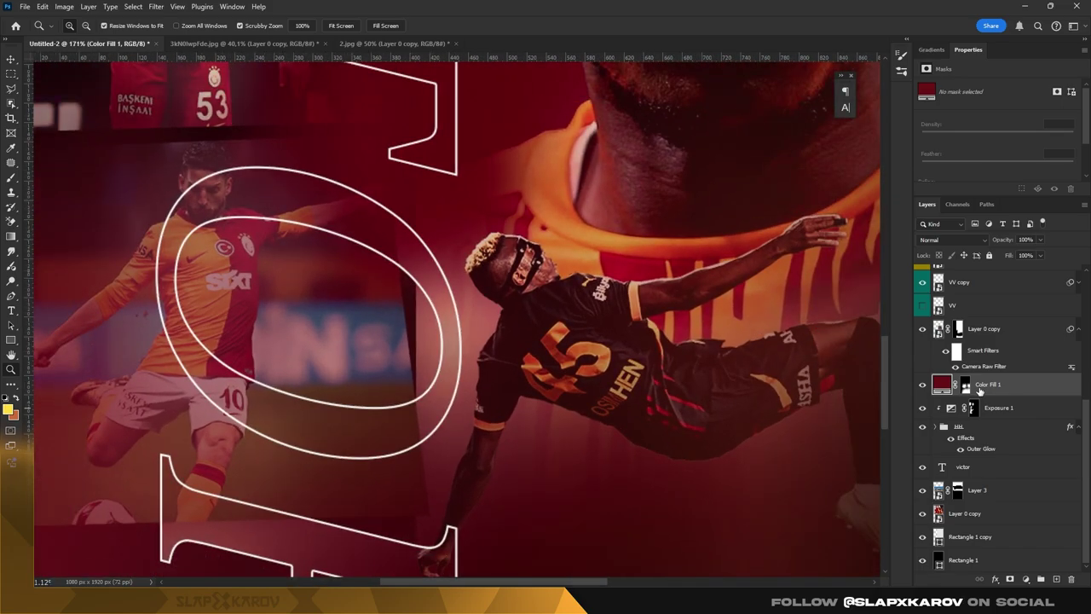
- Duplicate the red fill below Layer 0 copy, target its mask and pick the Fog 2 brush
drag(989, 385, 980, 537)
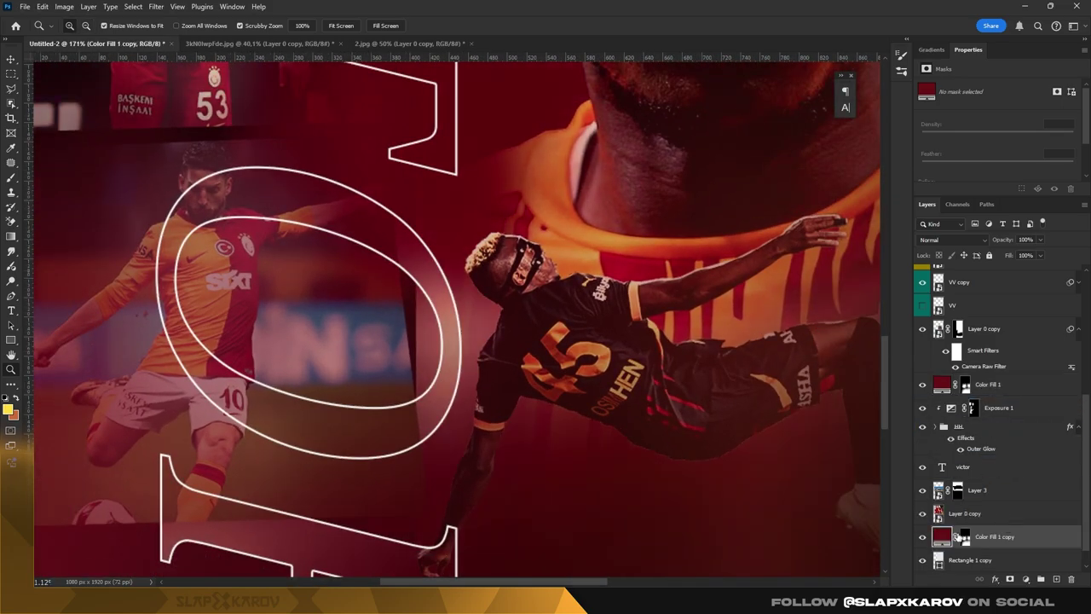
click(13, 178)
right_click(433, 291)
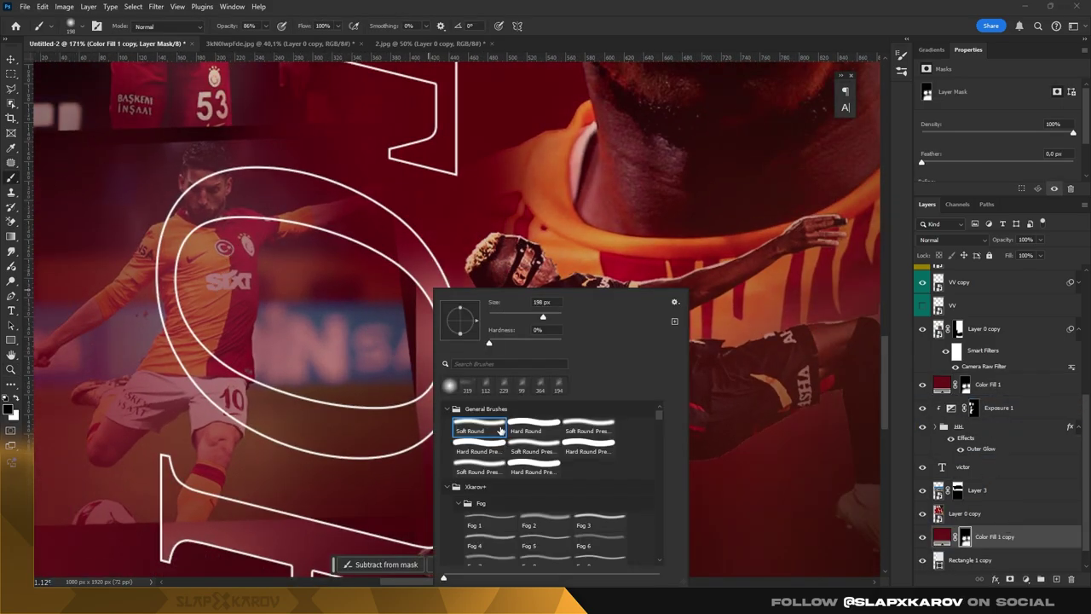
double_click(534, 521)
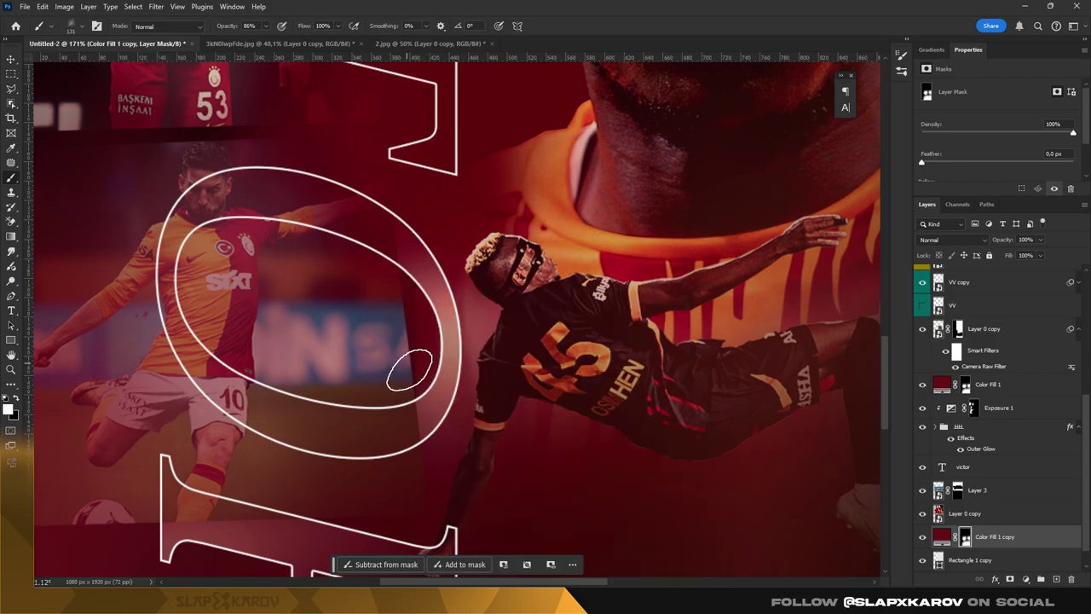
scroll(409, 371, down, 3)
scroll(401, 341, down, 1)
scroll(387, 305, down, 3)
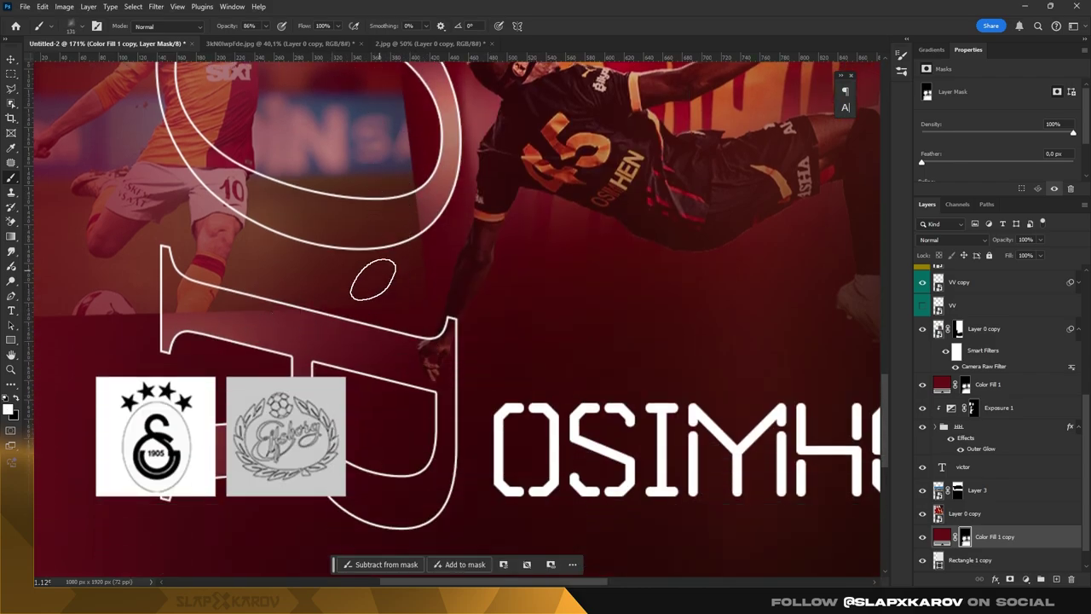
scroll(375, 282, down, 3)
scroll(426, 281, down, 2)
key(z)
scroll(502, 146, down, 5)
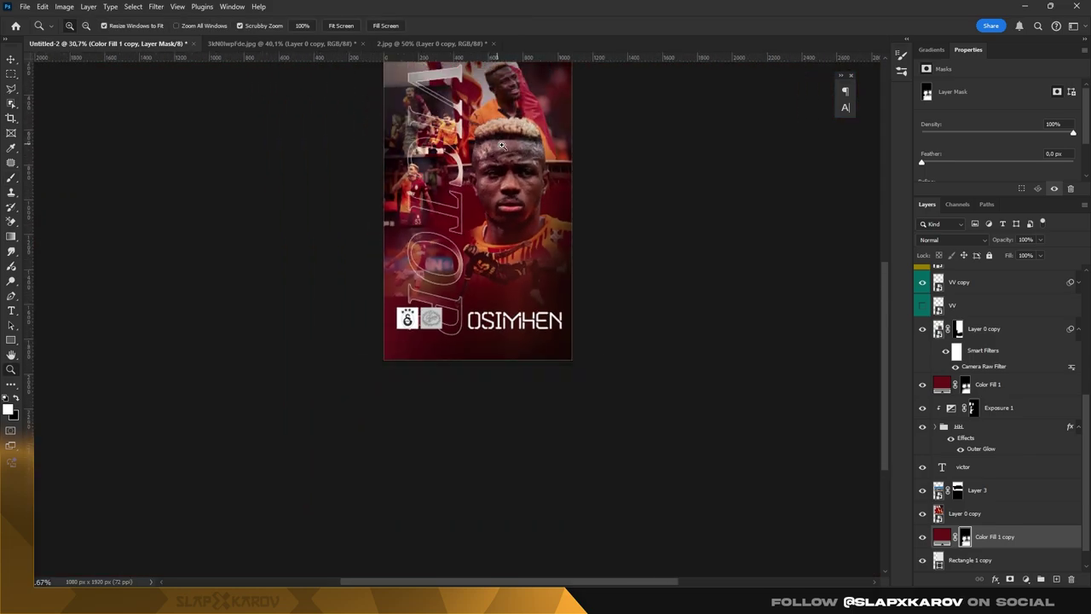
scroll(502, 145, up, 1)
scroll(495, 196, up, 1)
scroll(486, 256, up, 3)
scroll(480, 286, down, 2)
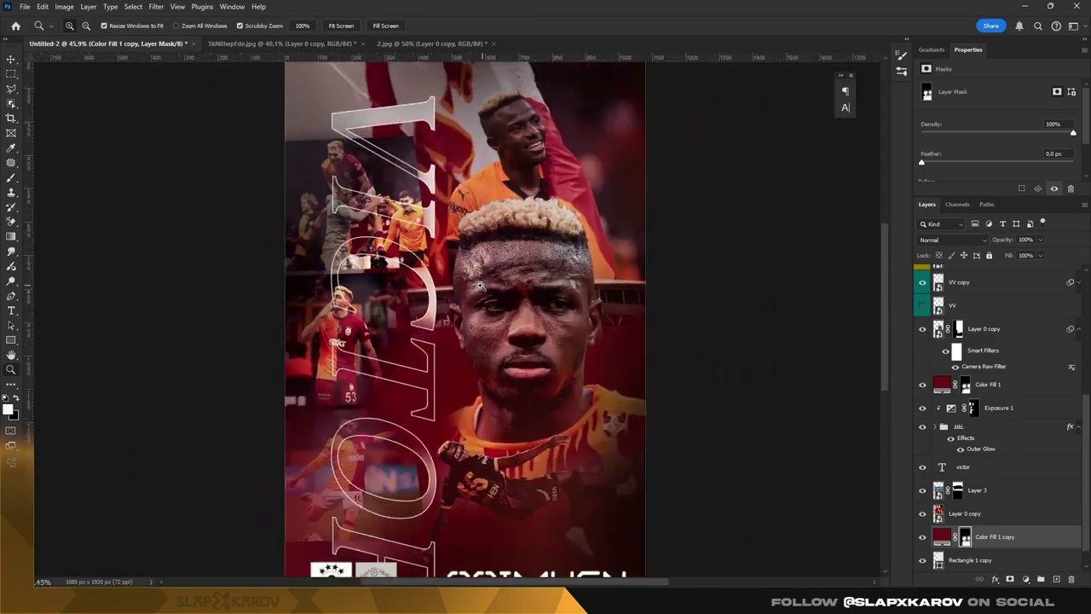
scroll(480, 285, down, 3)
scroll(997, 383, up, 5)
- Hide the victor copy 2 text layer and switch to the Move tool
click(972, 276)
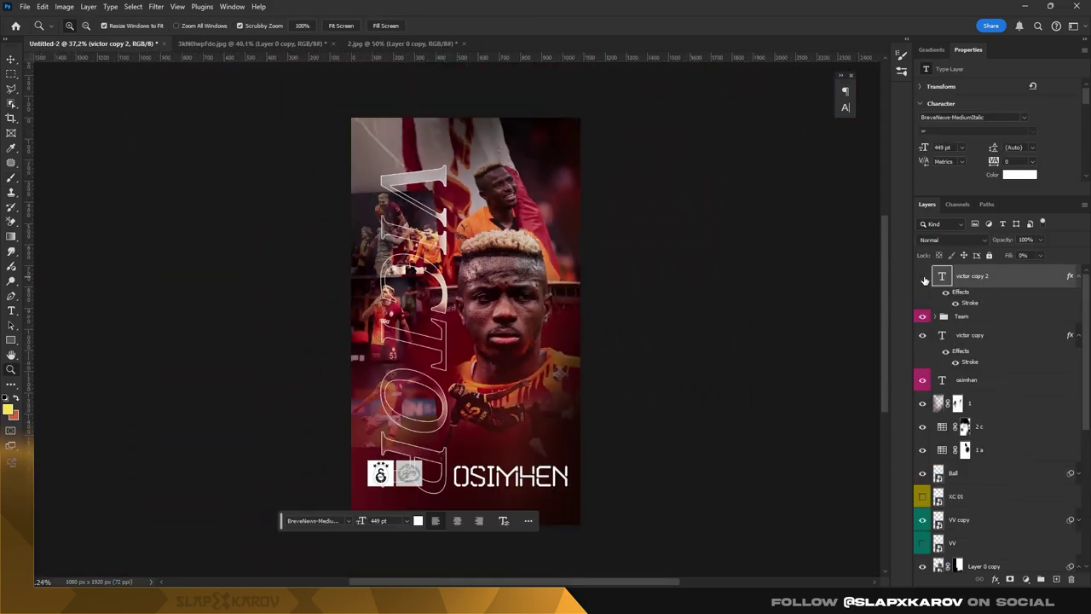
click(922, 276)
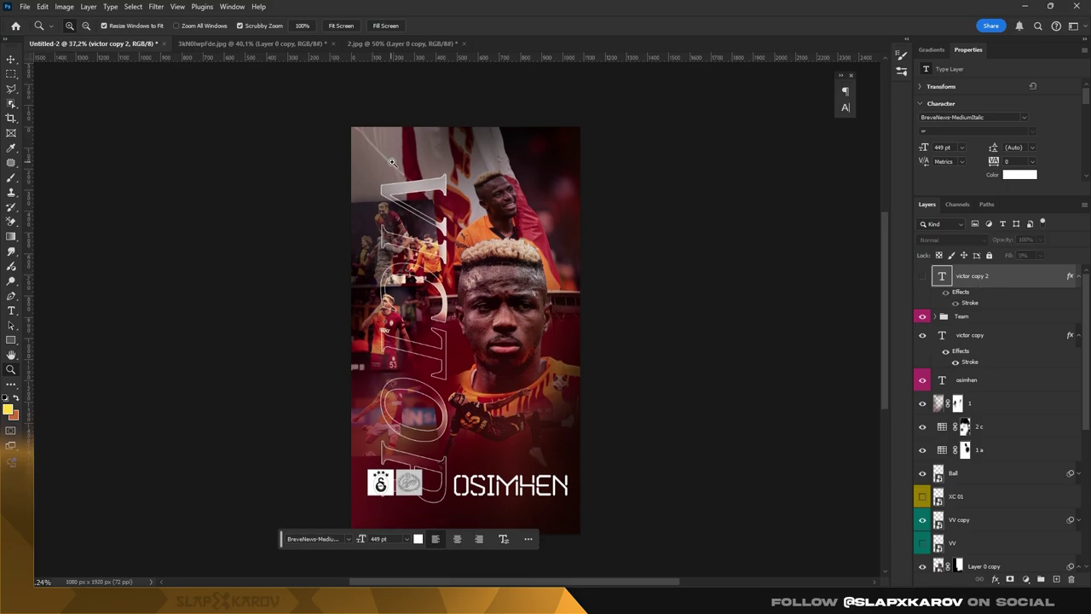
scroll(488, 213, up, 3)
key(v)
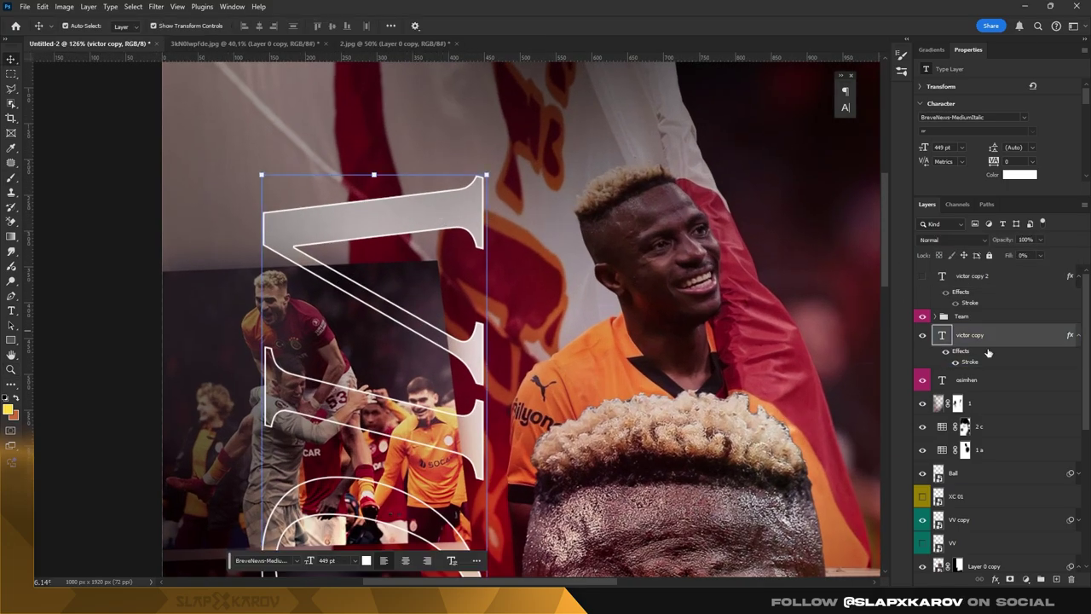
scroll(993, 447, down, 4)
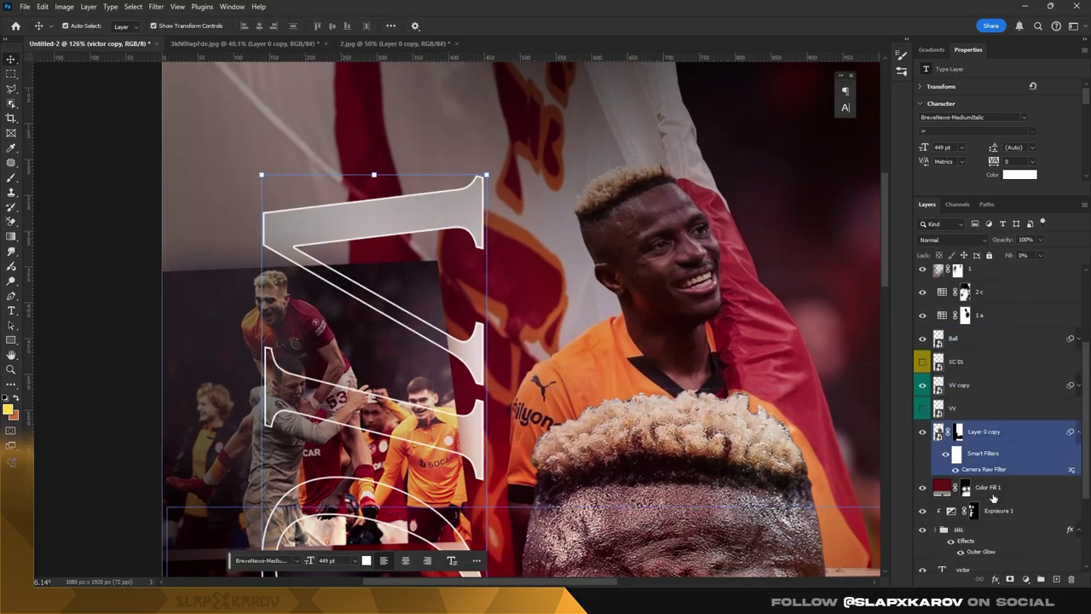
scroll(993, 448, down, 3)
- Load the VICTOR outline as a selection and ready a black-and-white brush on layer 1's mask
click(972, 443)
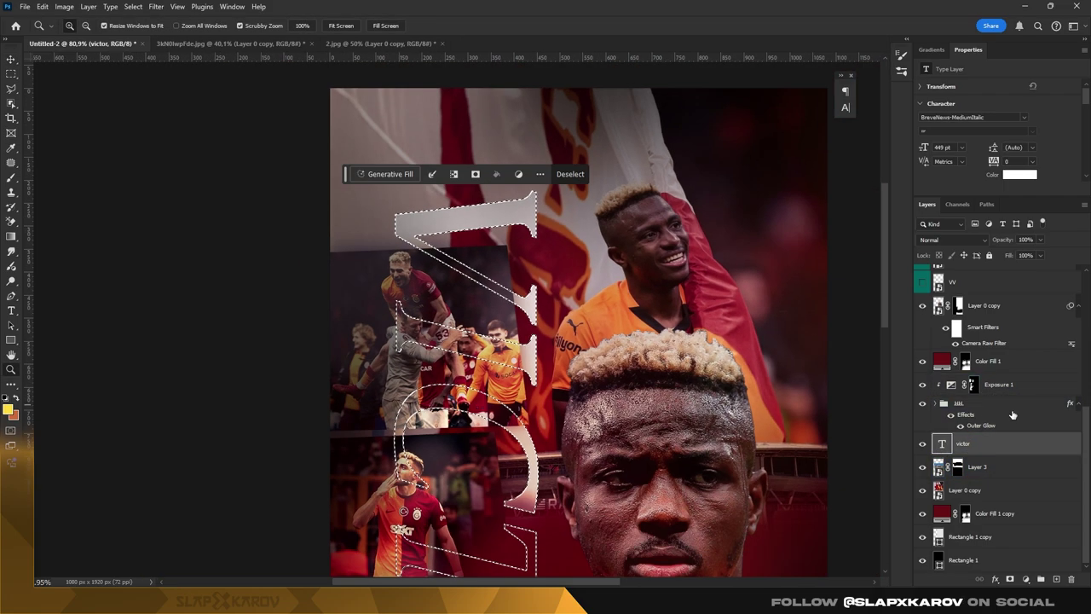
click(942, 426)
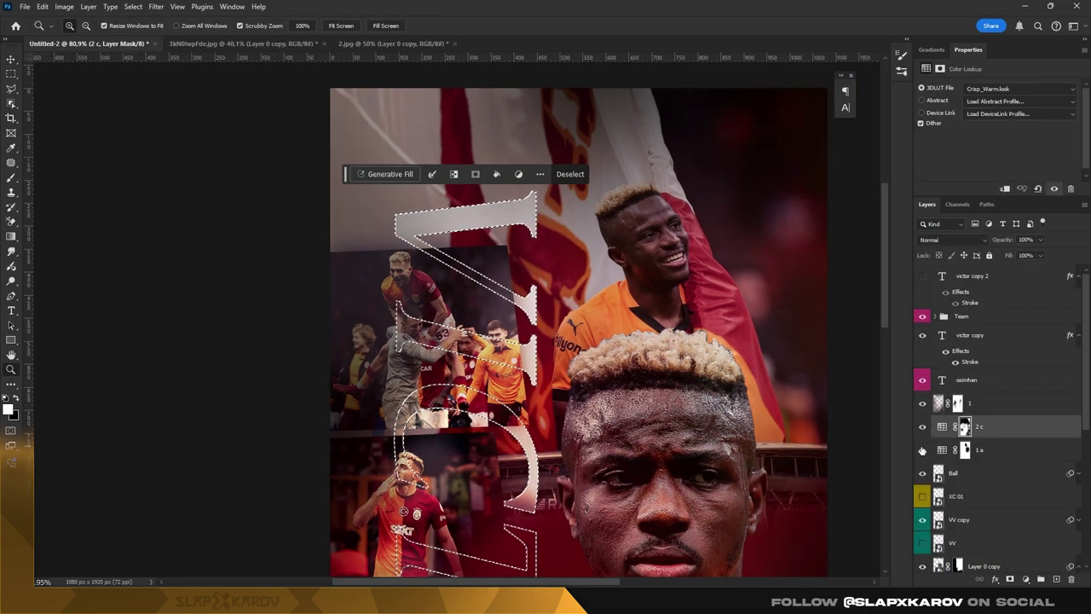
click(921, 407)
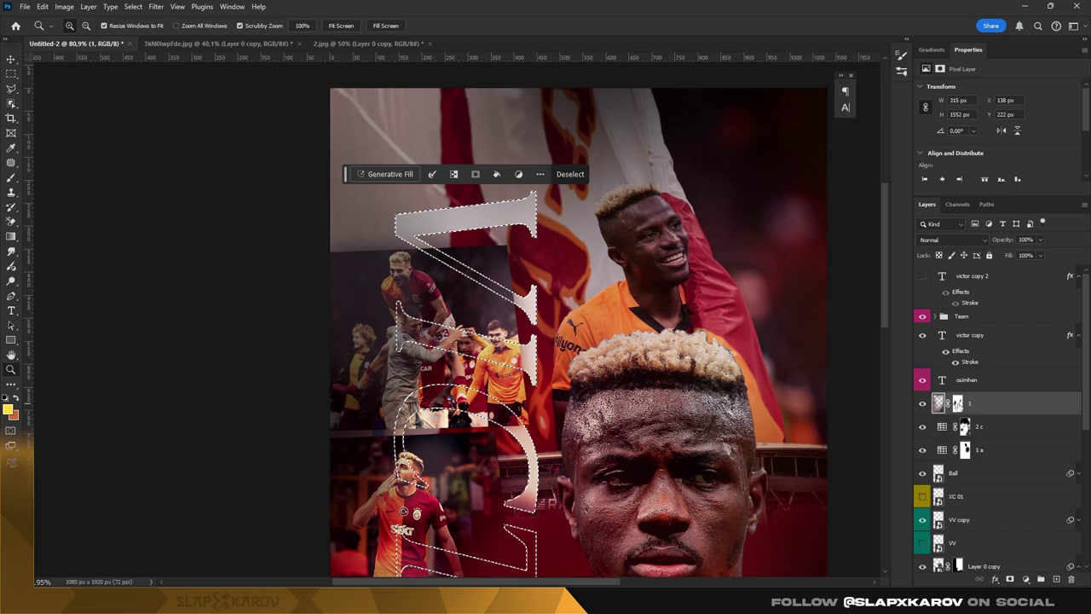
click(957, 403)
key(b)
key(d)
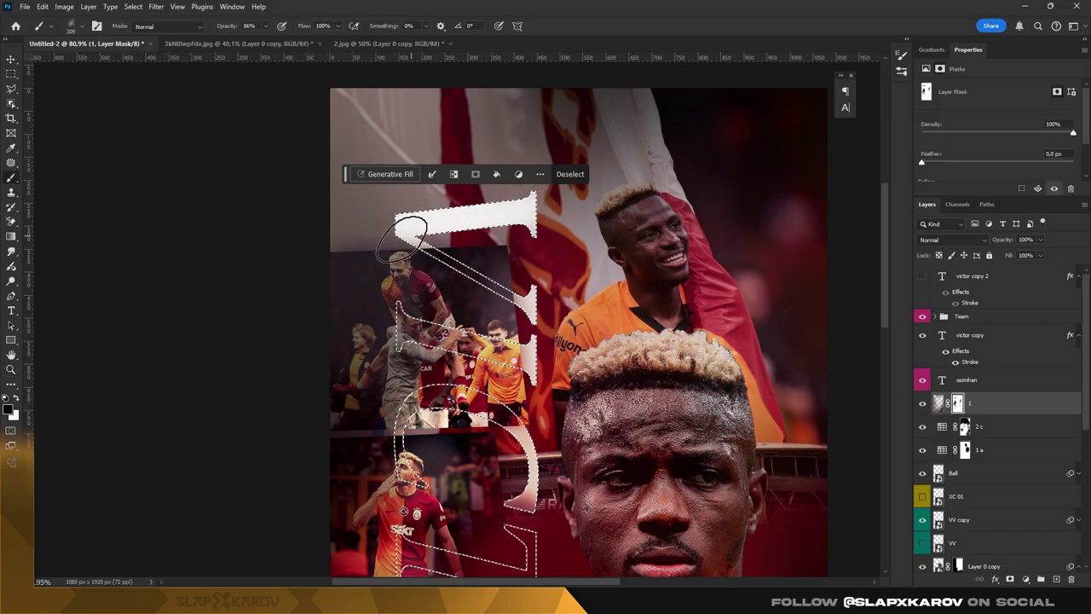
right_click(477, 247)
key(Escape)
scroll(540, 417, down, 3)
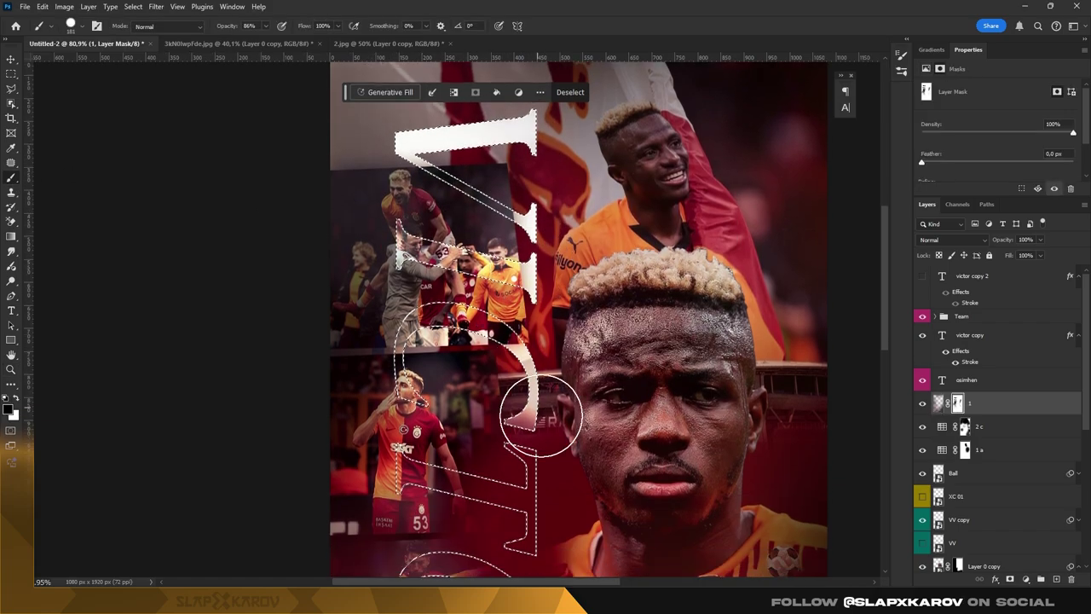
scroll(324, 378, down, 3)
scroll(324, 377, down, 3)
scroll(475, 317, down, 3)
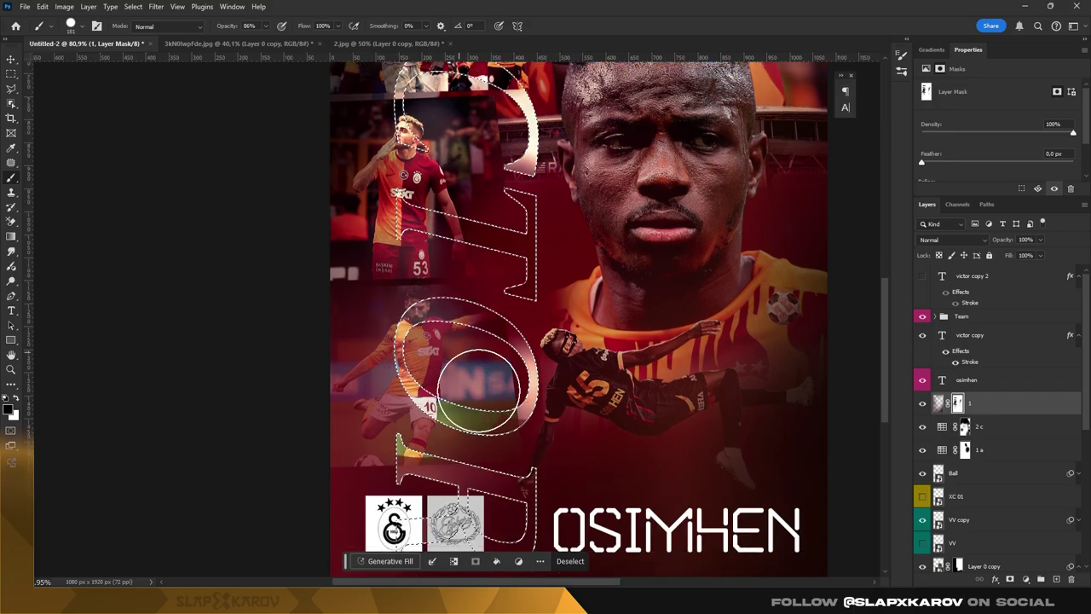
scroll(475, 317, down, 3)
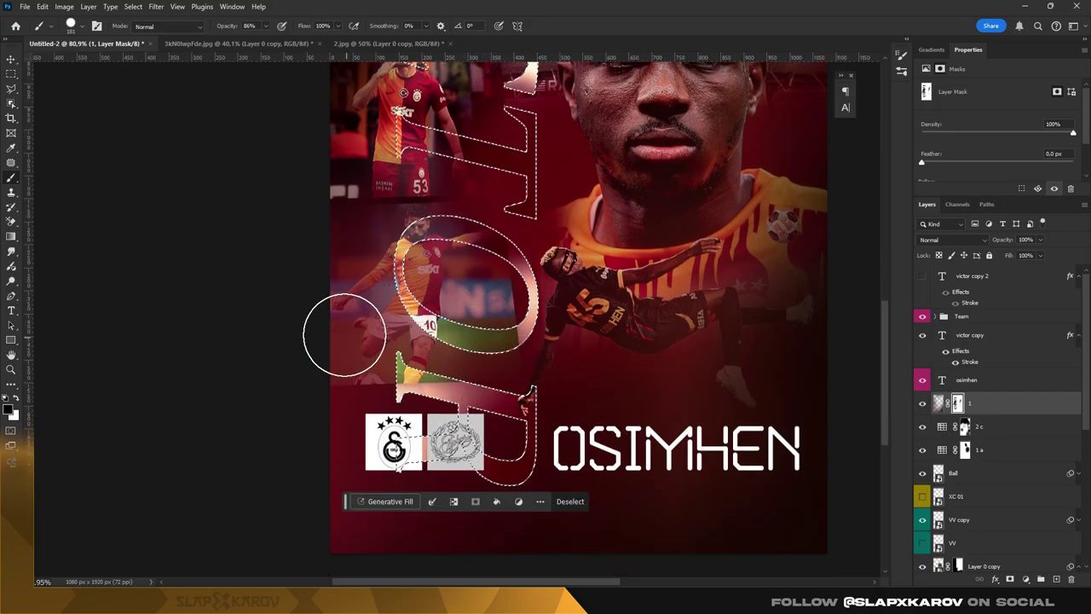
- Paint inside the VICTOR letters on the Color Fill 1 mask using a 60 px brush
key(z)
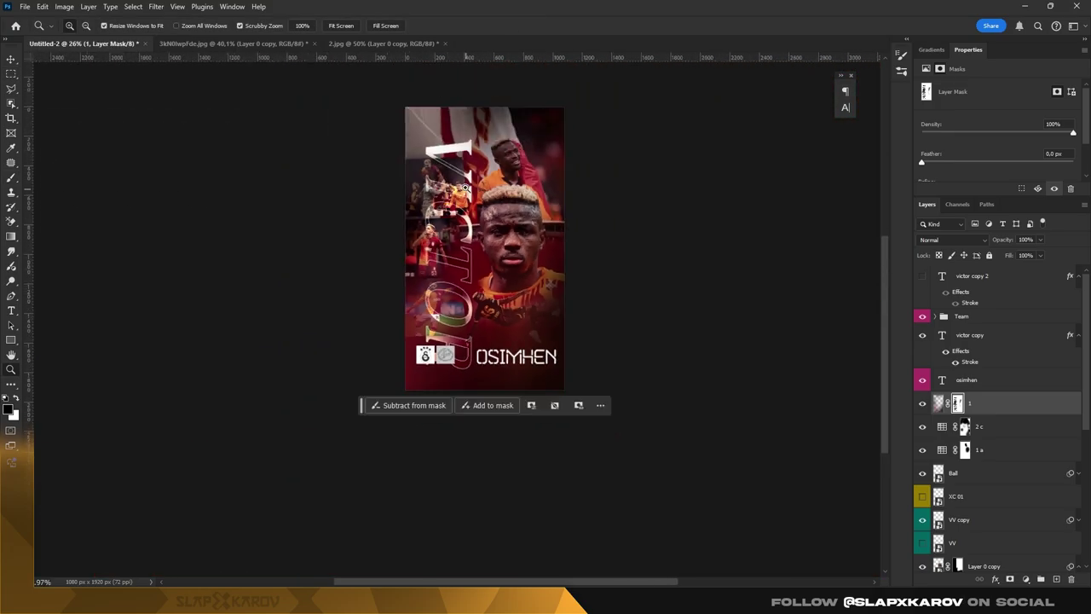
mouse_move(345, 334)
mouse_down()
mouse_move(500, 262)
mouse_move(416, 289)
mouse_up()
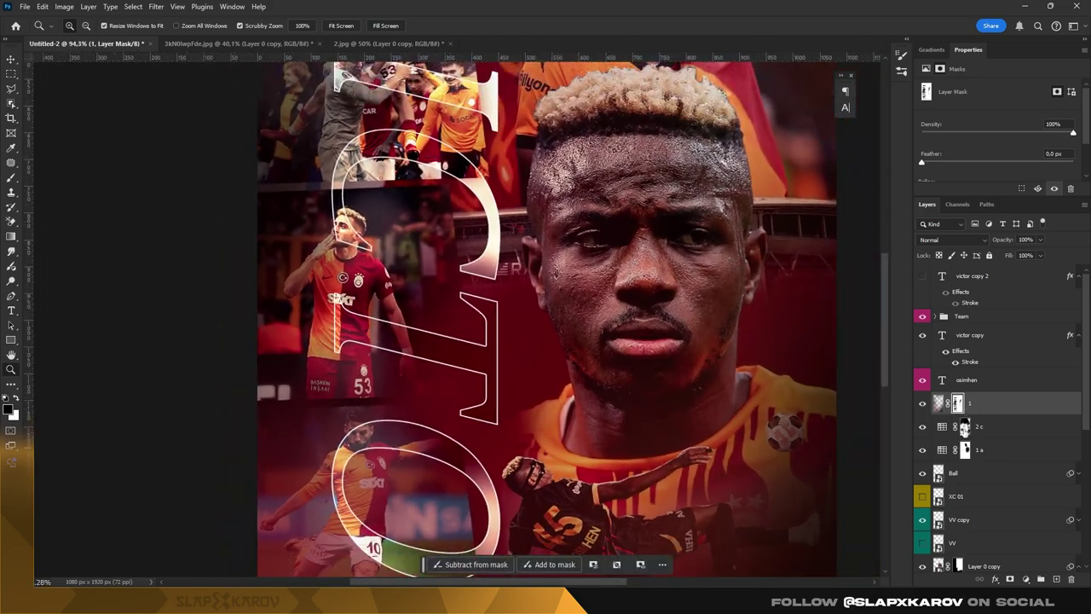
scroll(980, 452, down, 5)
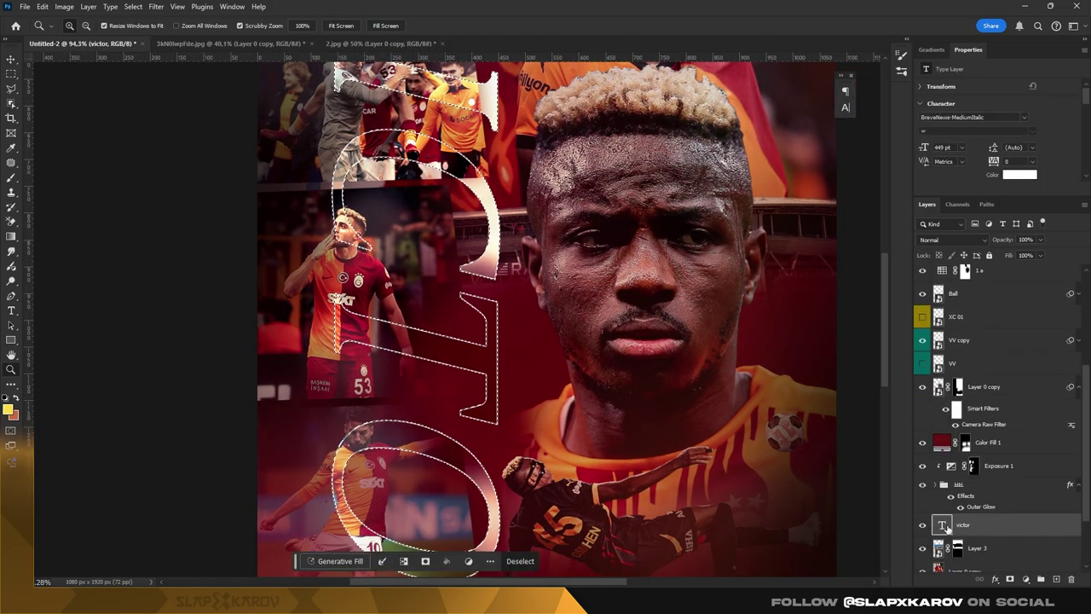
click(989, 442)
key(b)
drag(484, 327, 494, 410)
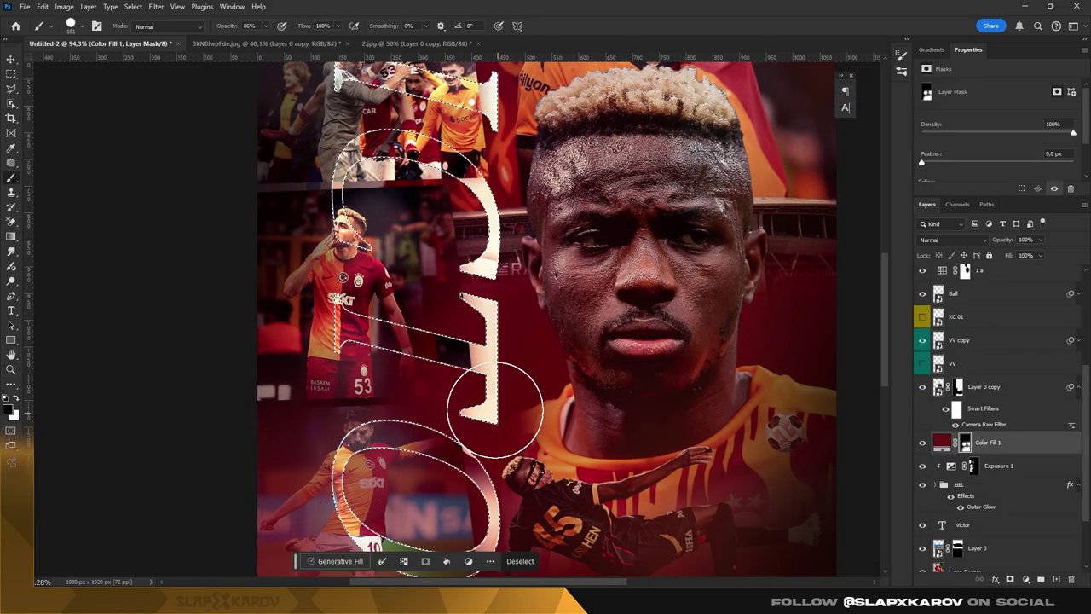
key(ctrl+z)
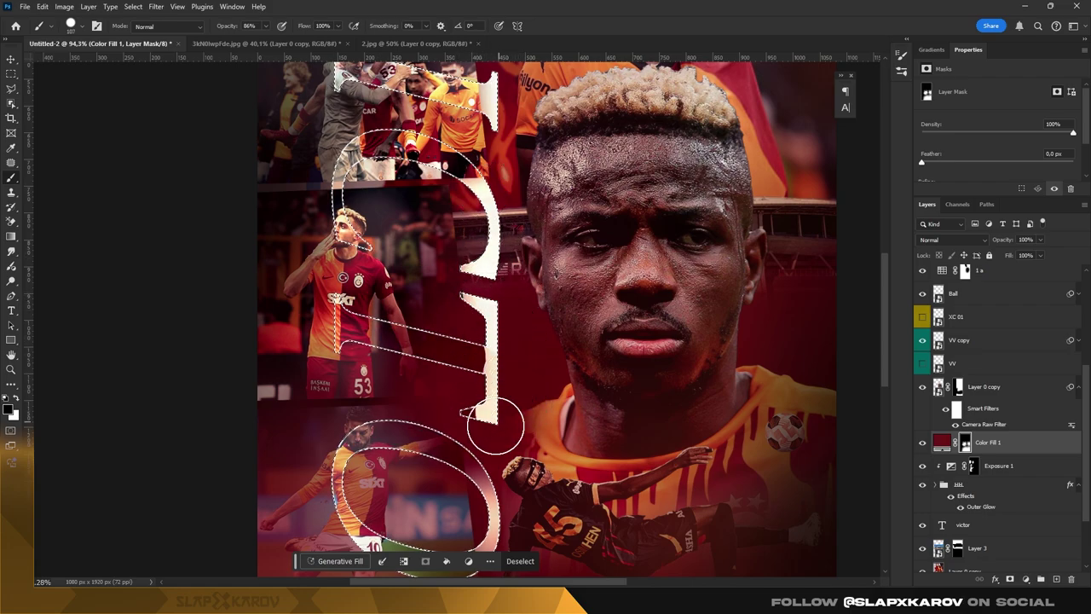
scroll(531, 398, down, 2)
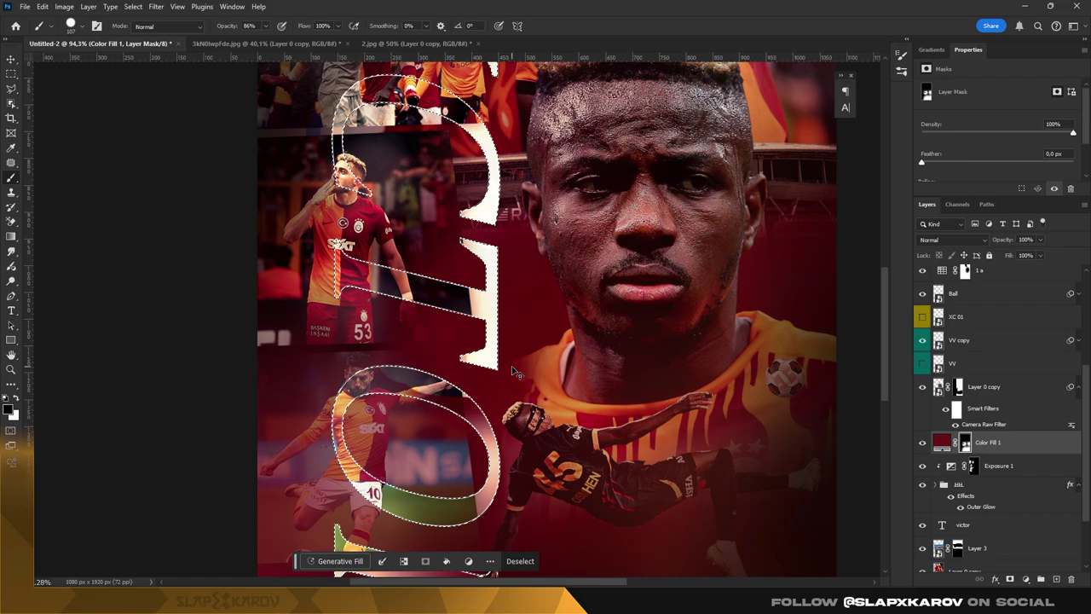
alt+right_click(474, 358)
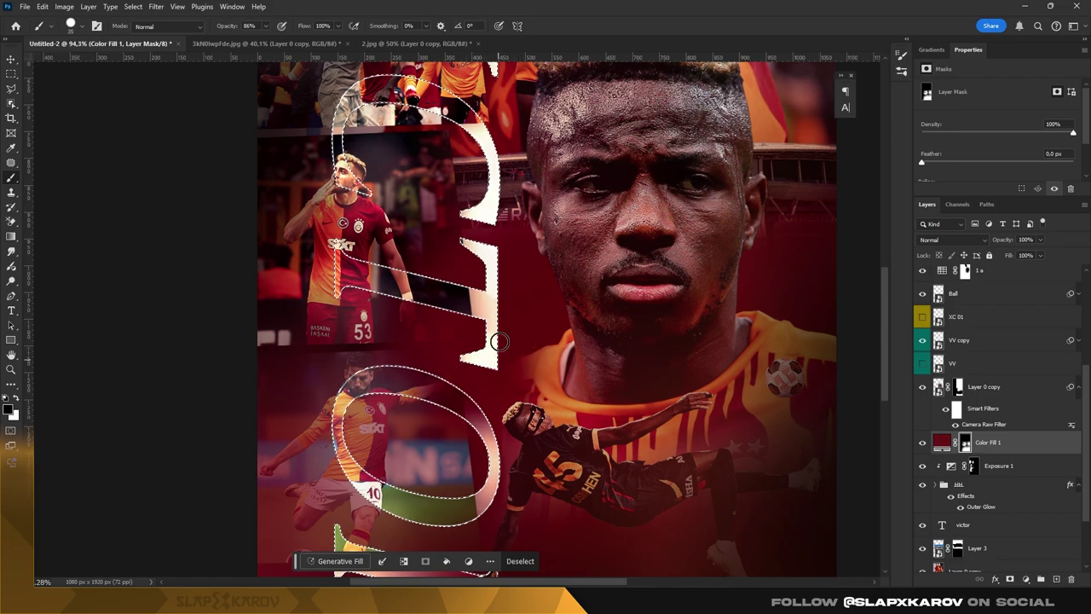
- Deselect, zoom out to the whole poster and select photo layer 1 in its group
key(ctrl+minus)
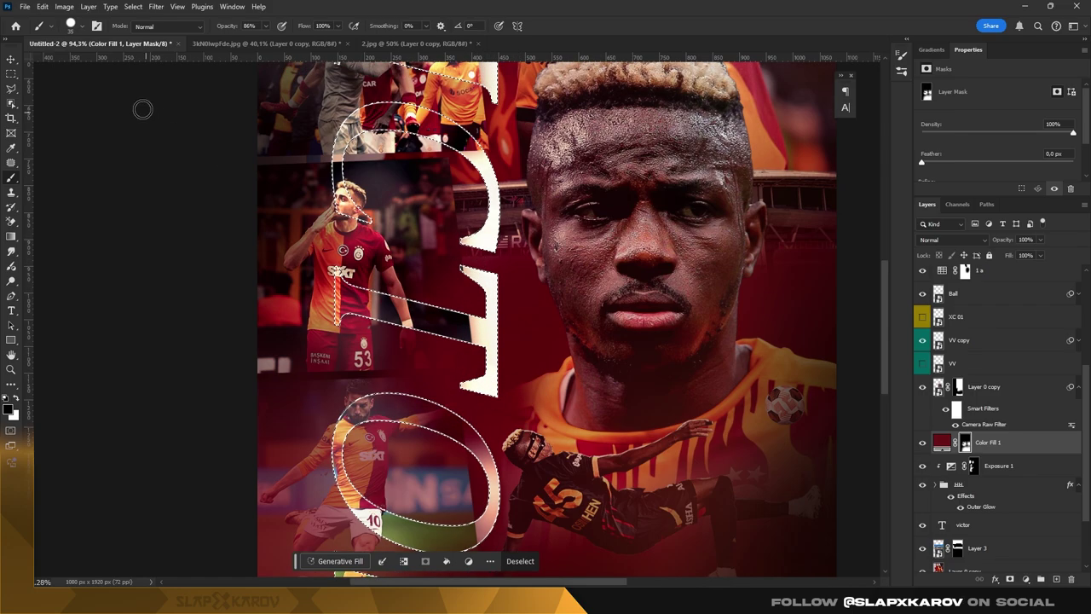
key(ctrl+d)
key(z)
mouse_move(524, 281)
mouse_down()
mouse_move(440, 257)
mouse_move(475, 279)
mouse_move(493, 422)
mouse_move(492, 287)
mouse_move(123, 434)
mouse_up()
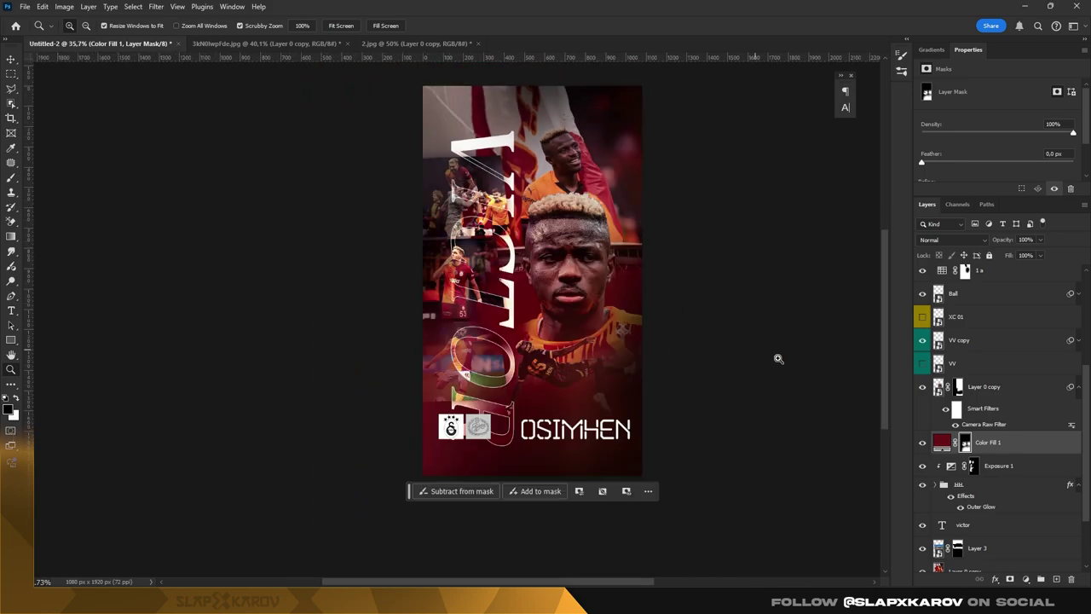
scroll(971, 406, down, 3)
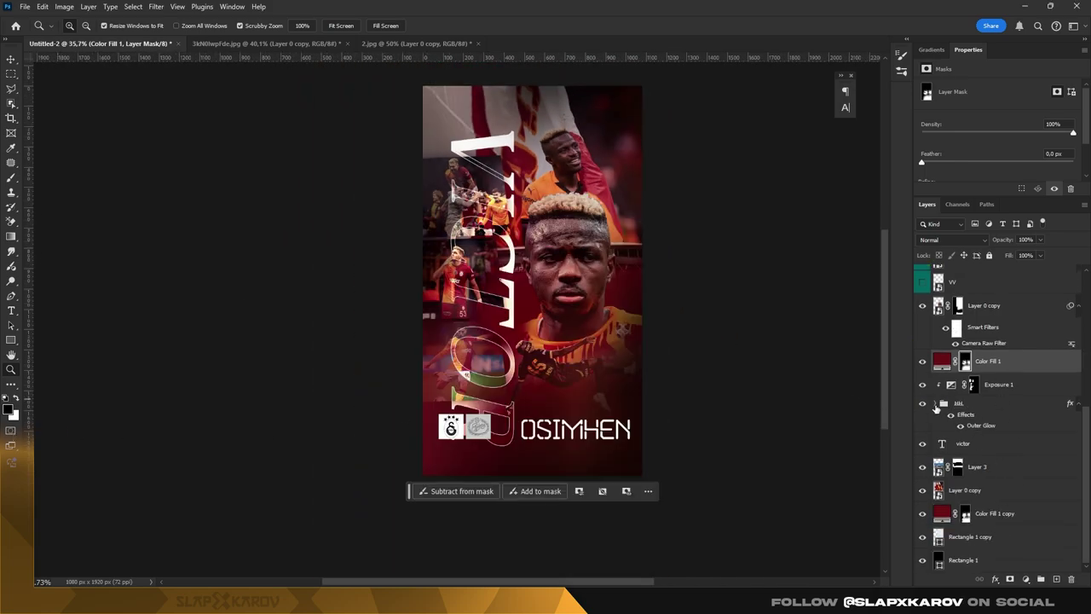
click(936, 405)
click(960, 490)
- Place a new photo into the Rectangle 2 smart object at about 47% and clip it to layer 2
drag(487, 206, 882, 425)
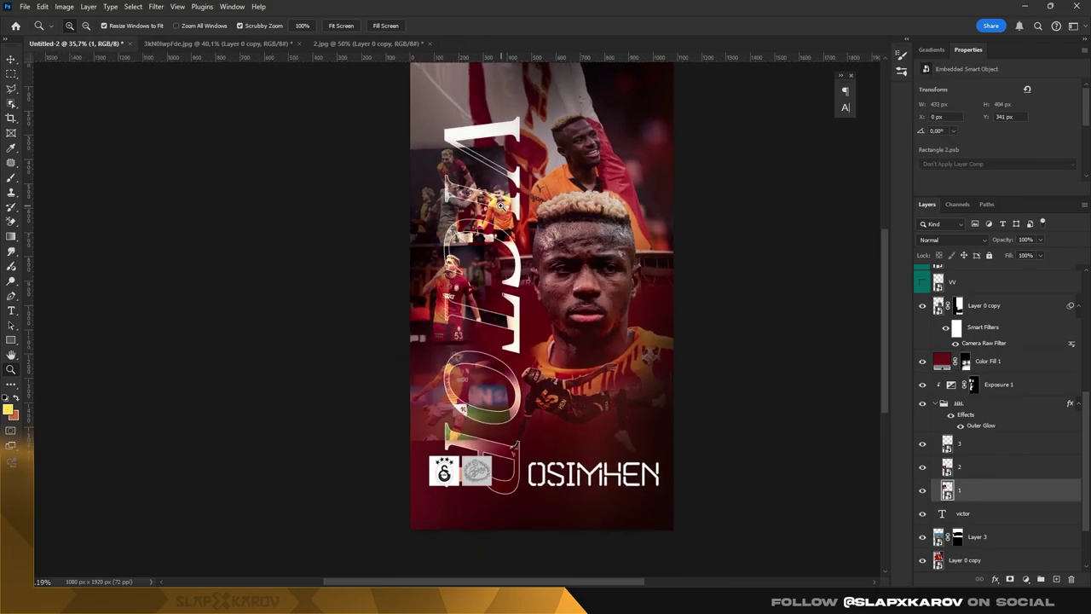
double_click(946, 491)
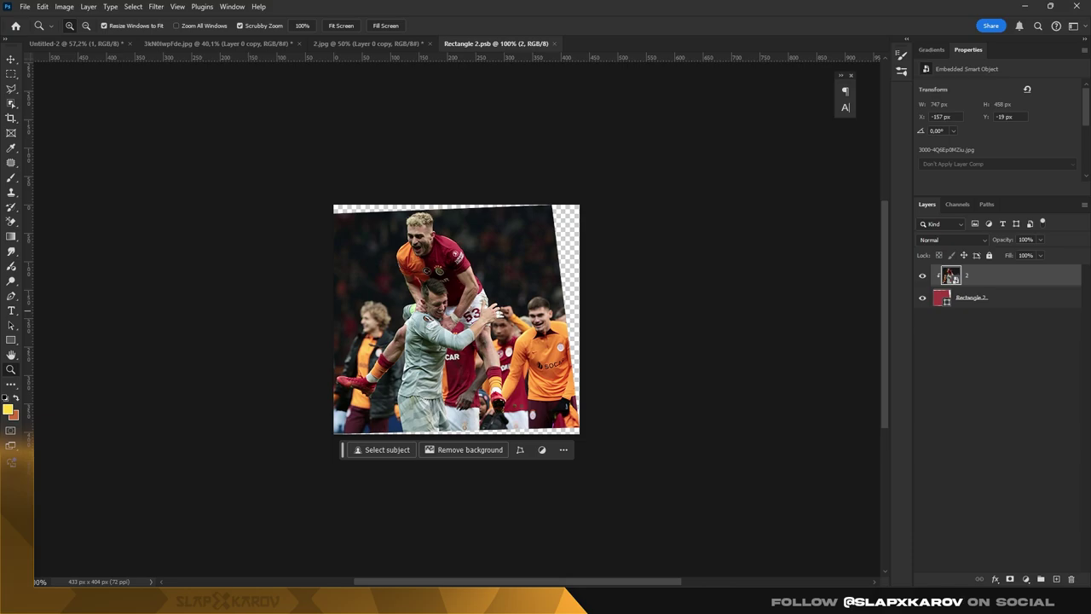
drag(204, 375, 493, 318)
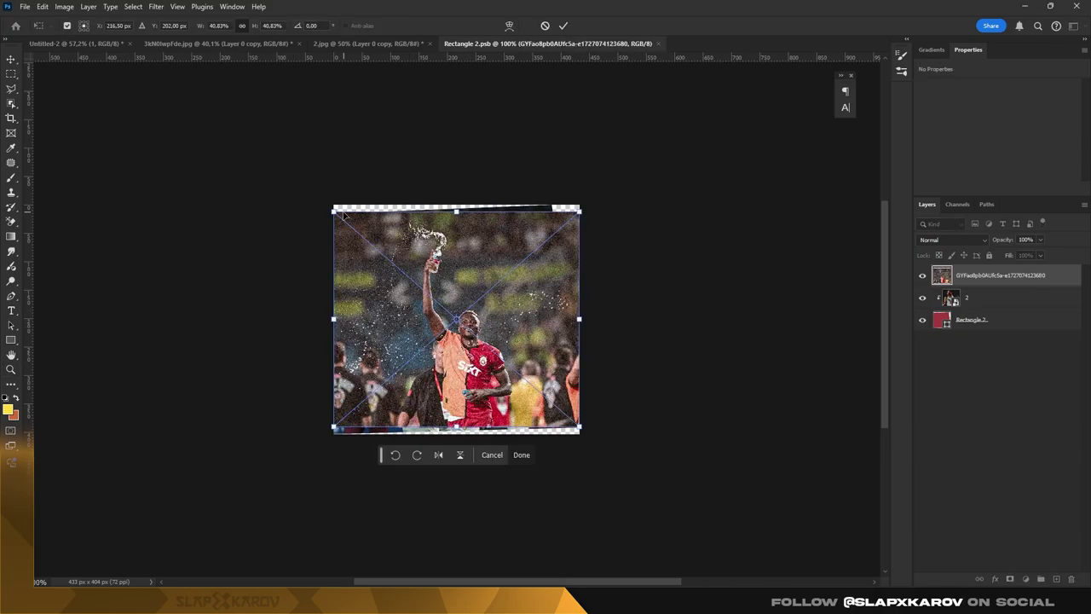
drag(344, 214, 286, 181)
drag(464, 217, 492, 227)
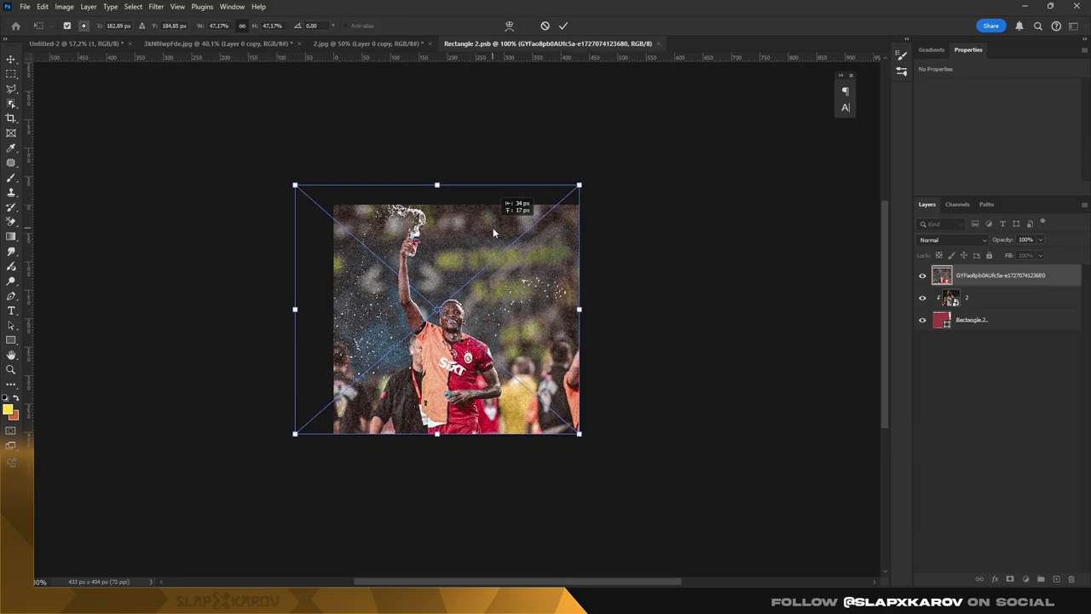
key(Return)
right_click(981, 285)
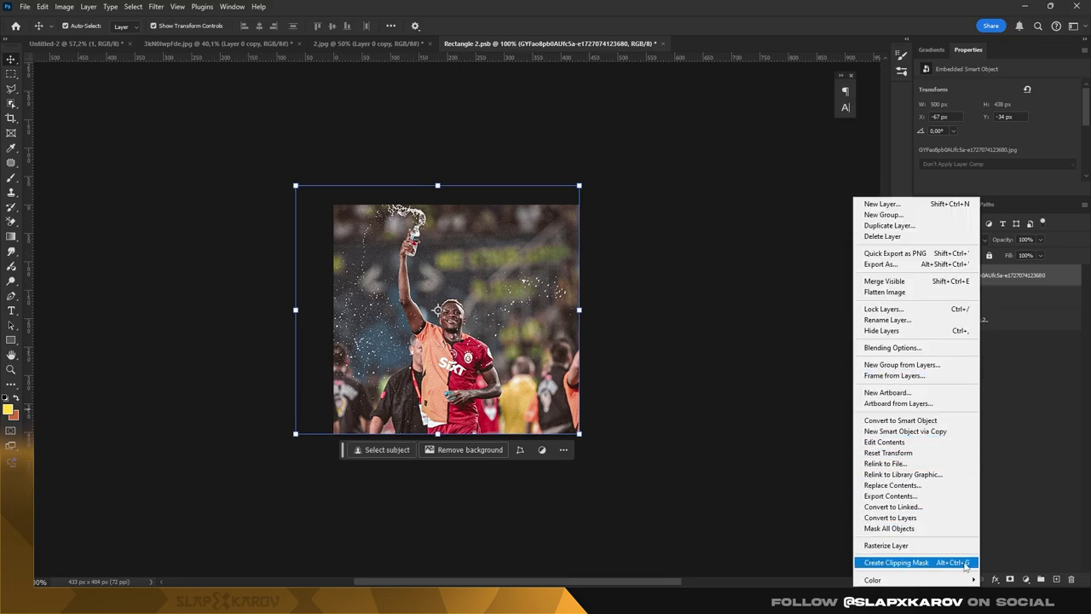
click(966, 563)
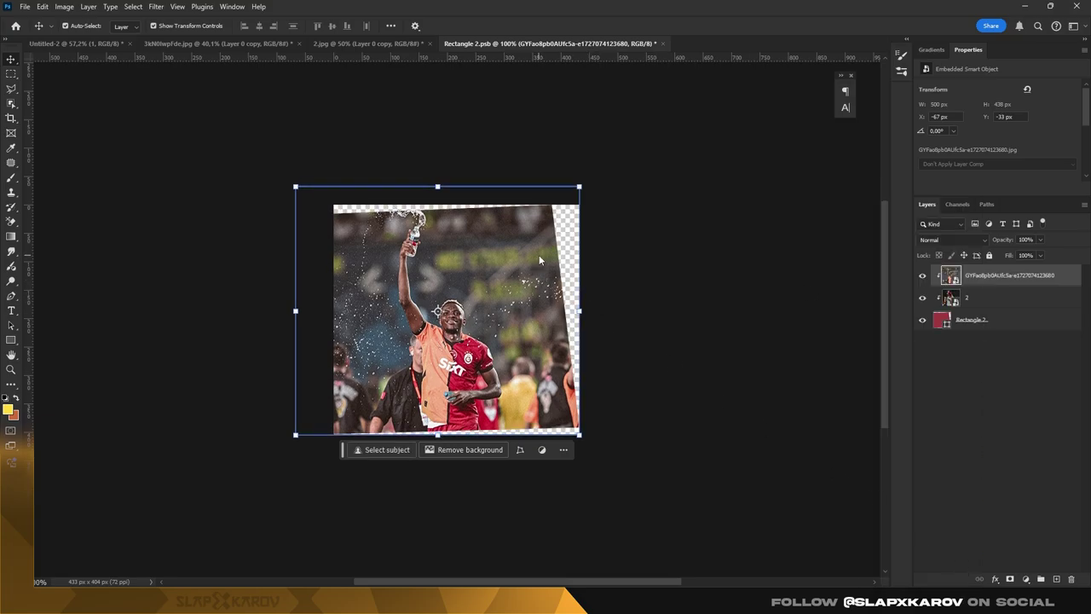
- Nudge the clipped photo down, save the smart object and return to the poster
key(Down)
key(Down)
key(Down)
key(Down)
key(Down)
key(Down)
key(ctrl+s)
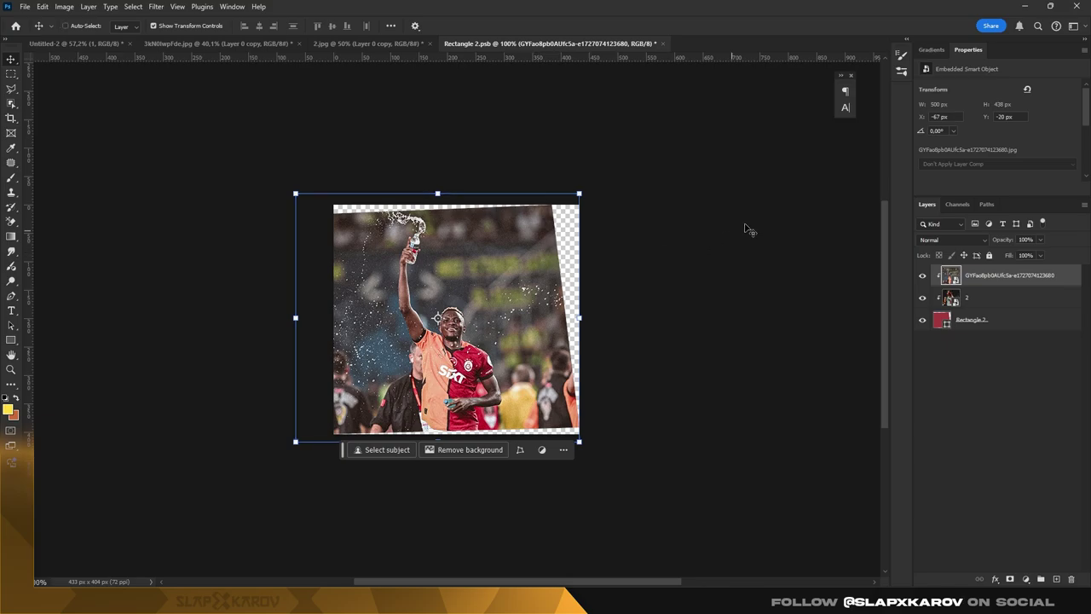
click(657, 43)
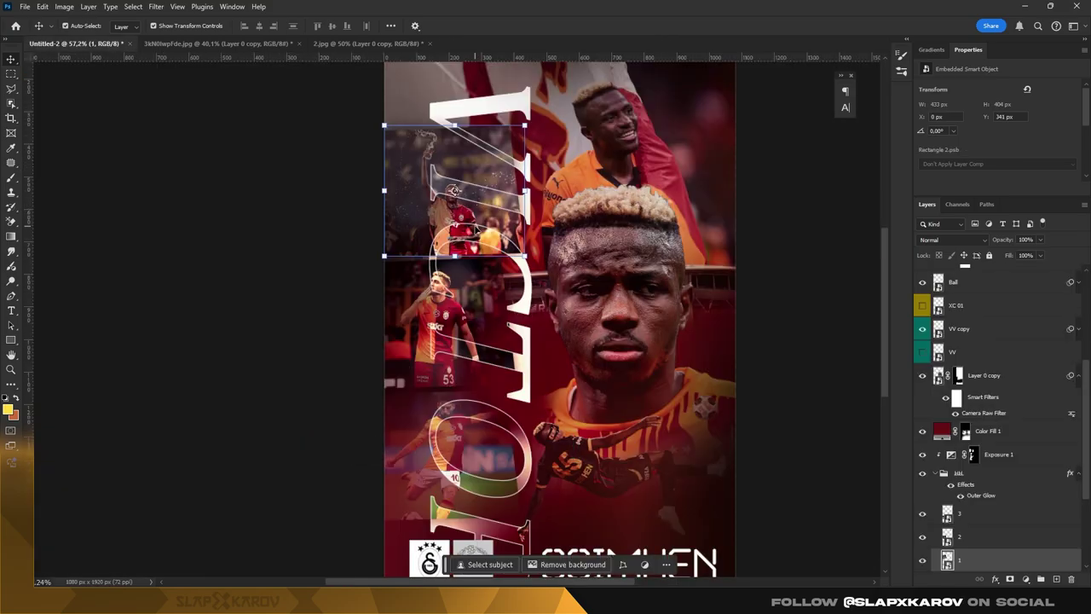
key(z)
click(498, 162)
scroll(524, 337, down, 5)
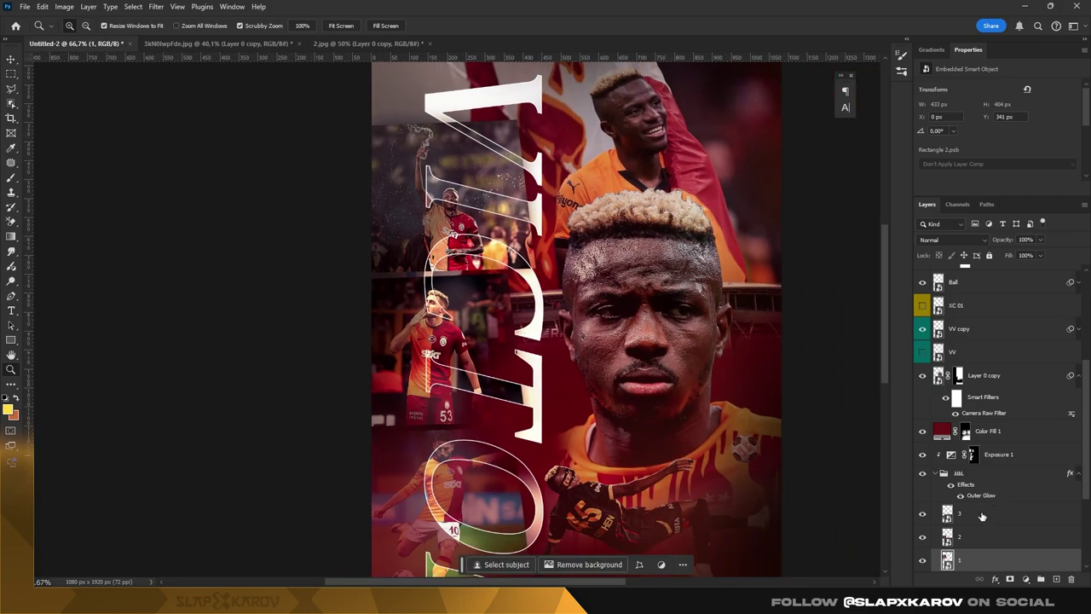
click(955, 537)
double_click(948, 538)
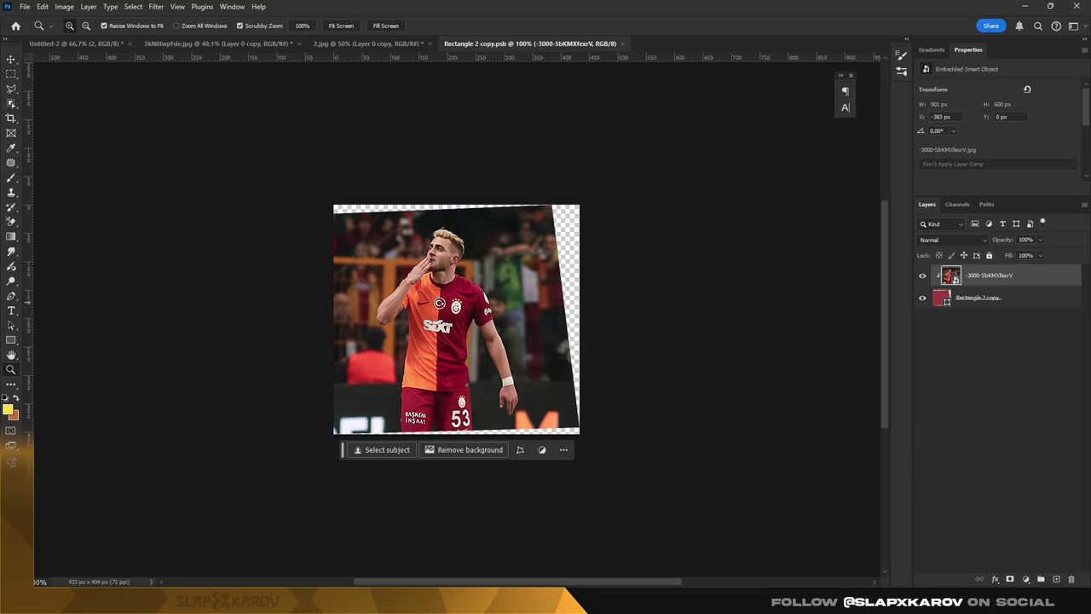
- Place the celebrating-players photo, enlarge it and clip it to the frame shape
drag(164, 372, 503, 333)
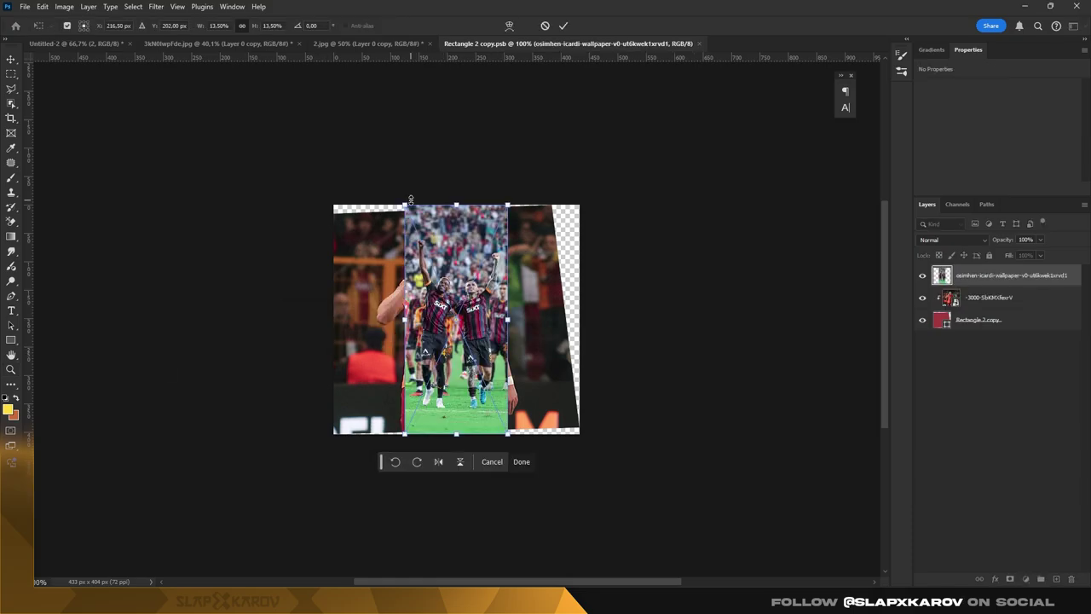
drag(410, 198, 166, 85)
mouse_move(407, 138)
mouse_down()
mouse_move(444, 230)
mouse_move(454, 231)
mouse_up()
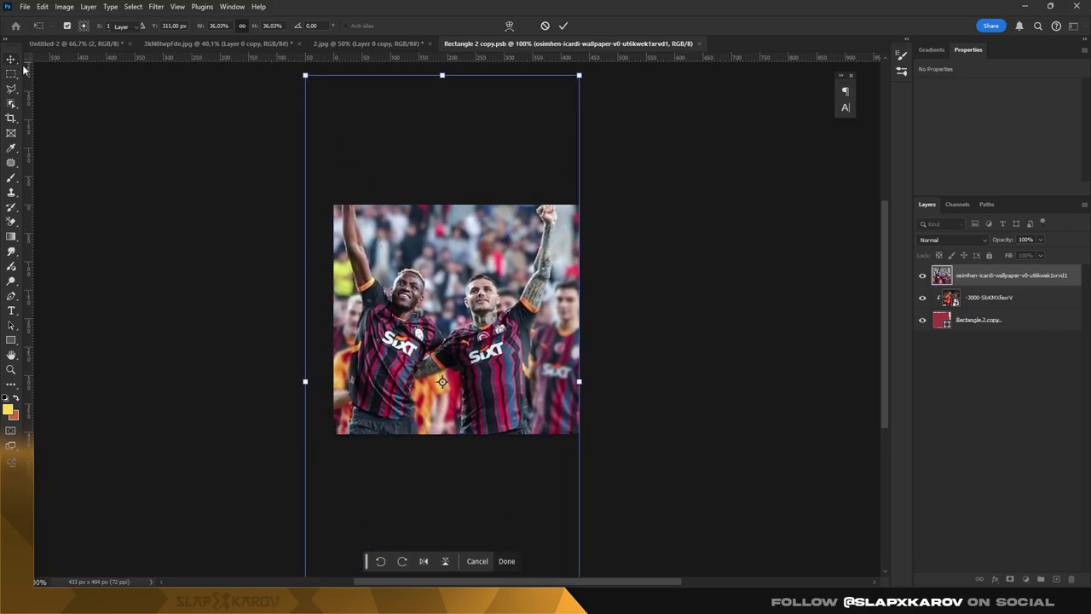
key(Return)
right_click(1014, 275)
click(955, 562)
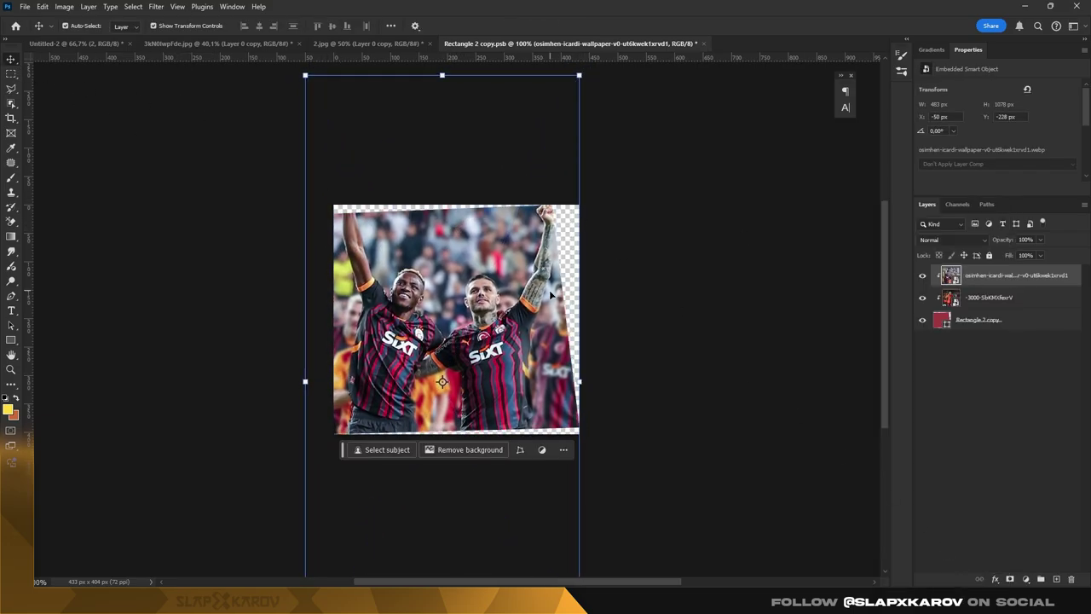
drag(441, 323, 446, 320)
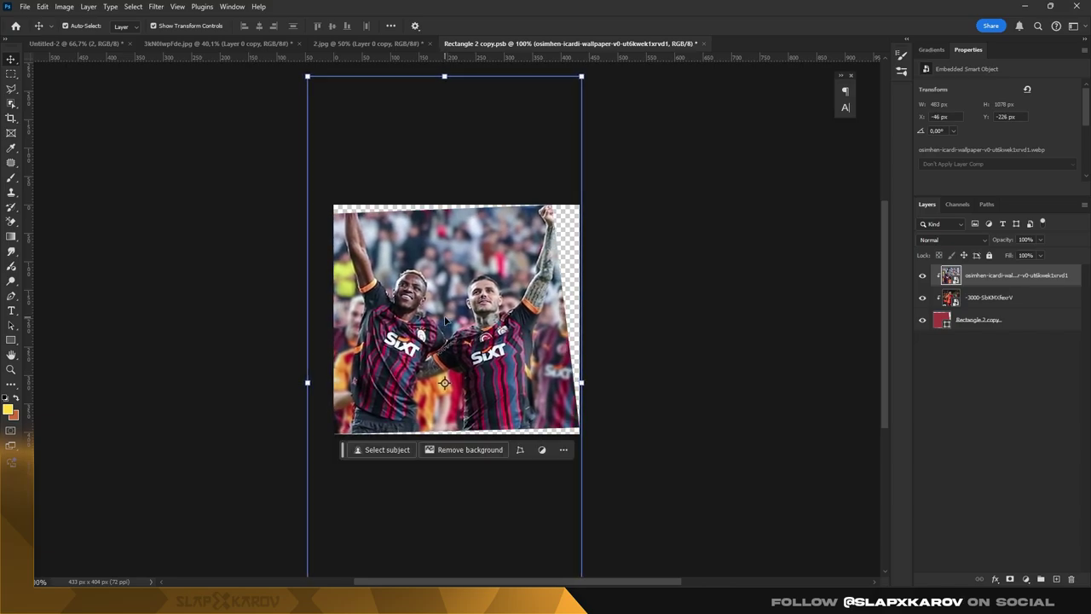
- Close and save the smart object, then zoom in on the poster
click(699, 43)
key(z)
mouse_move(477, 317)
mouse_down()
mouse_move(504, 318)
mouse_move(517, 433)
mouse_up()
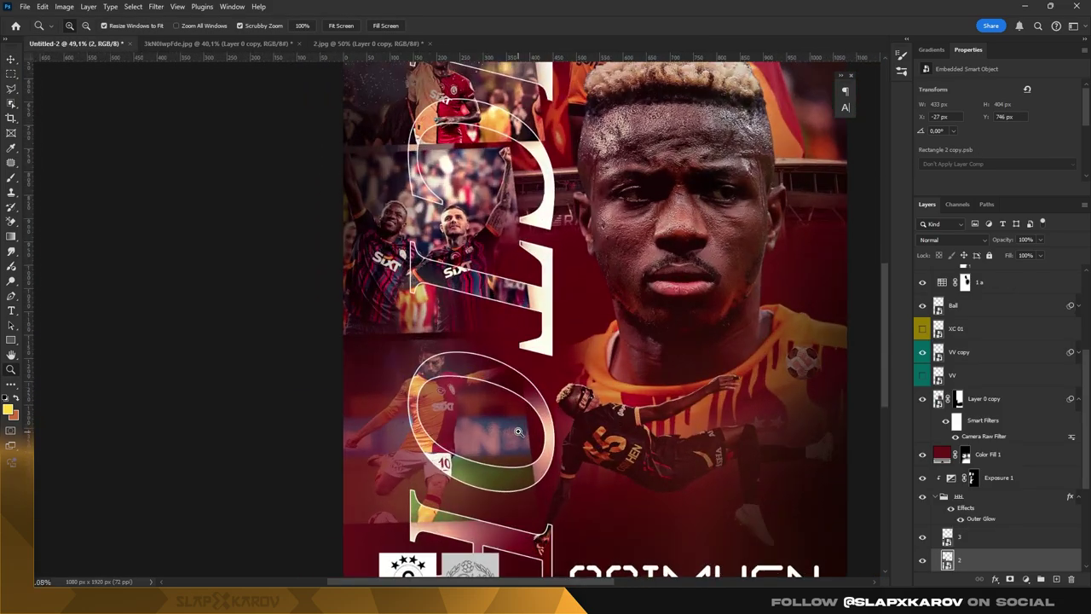
scroll(989, 443, down, 3)
click(961, 403)
- Place the Osimhen-and-Icardi photo in layer 3's smart object, enlarge it and clip it to the cv layer
double_click(947, 401)
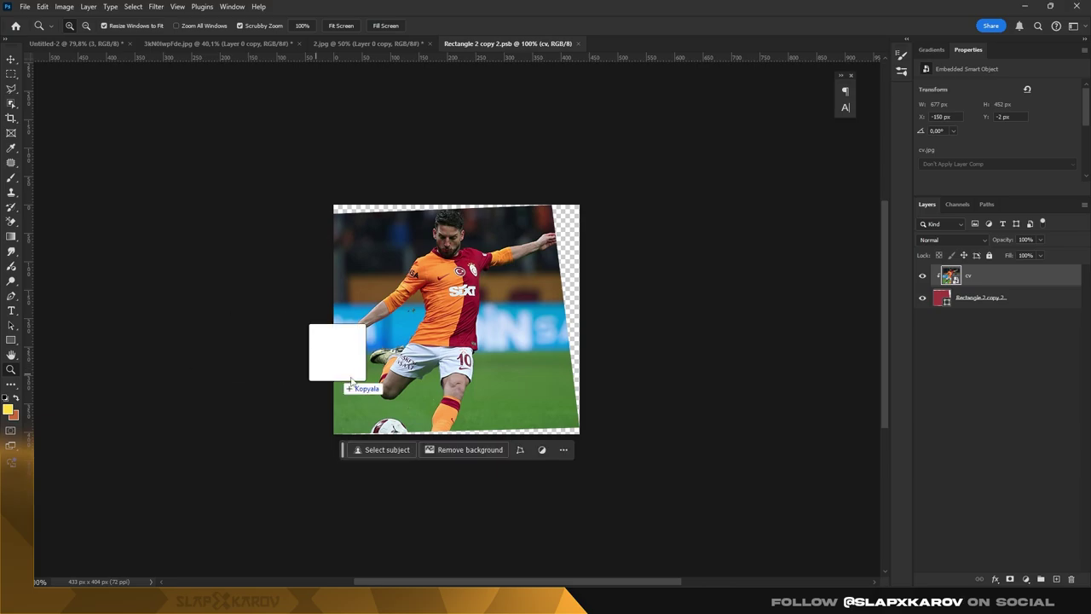
drag(345, 359, 467, 322)
drag(347, 246, 295, 198)
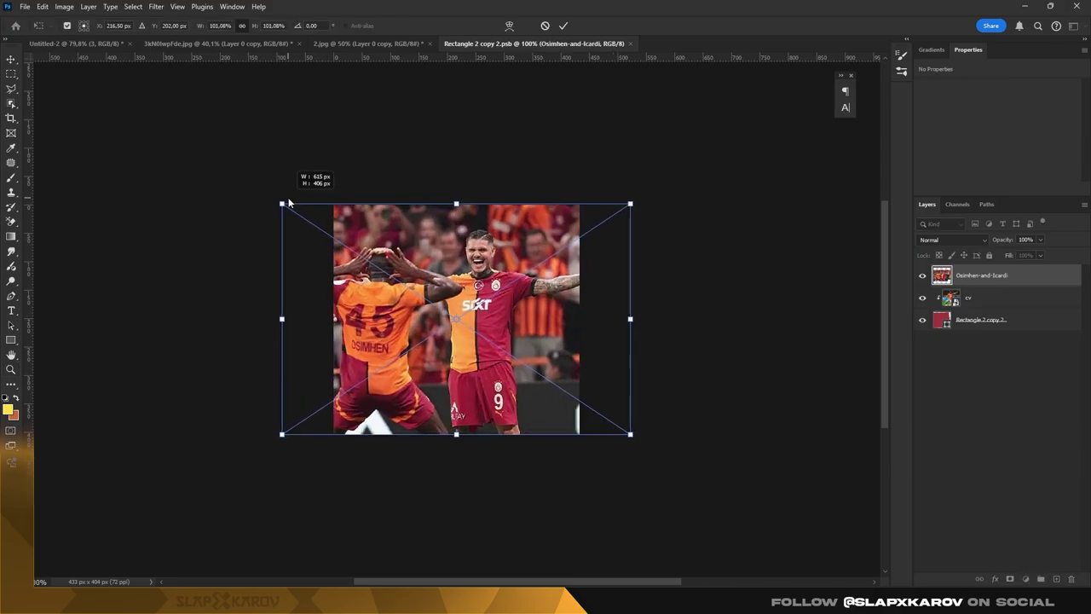
drag(350, 240, 366, 240)
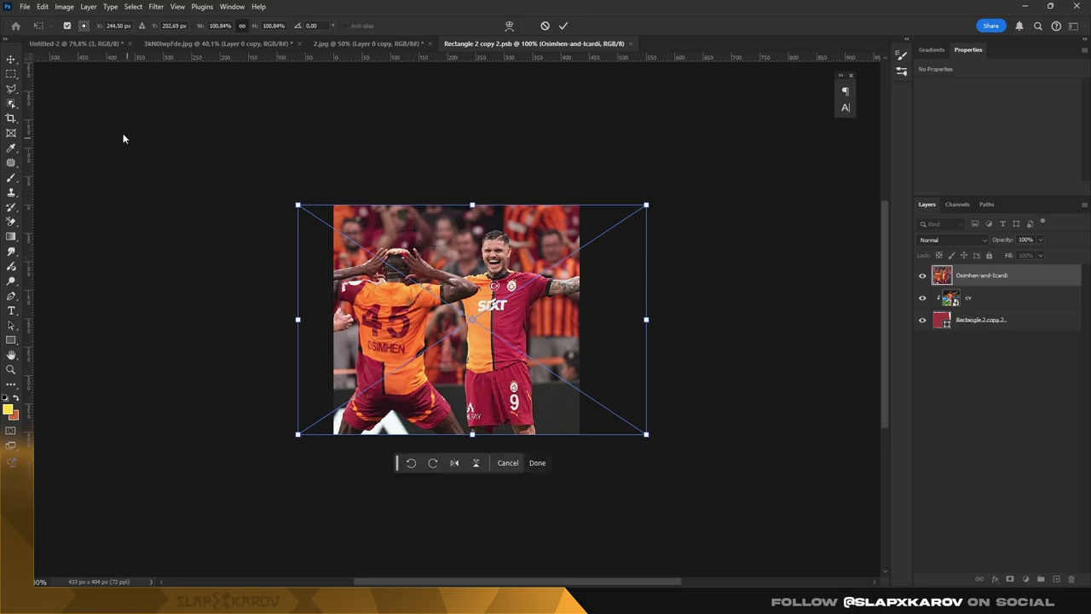
click(11, 60)
right_click(980, 274)
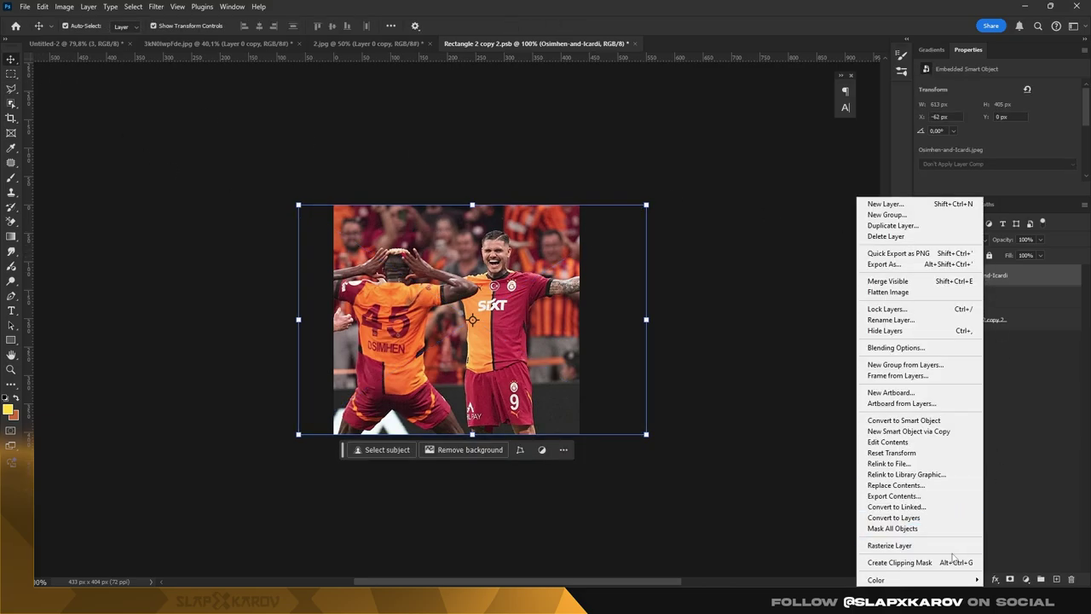
click(954, 562)
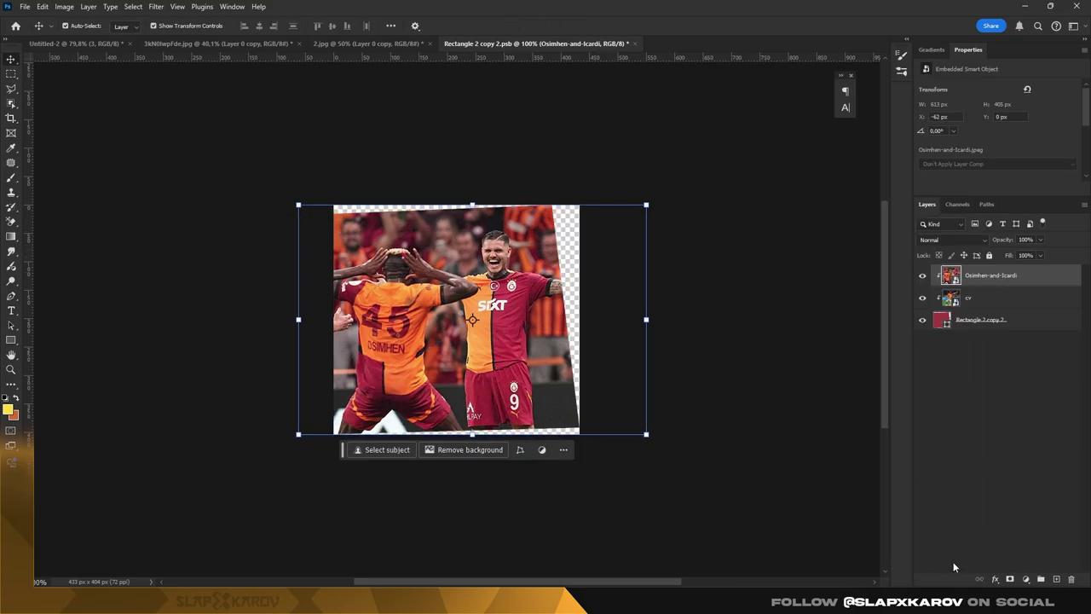
- Close and save the smart object and readjust the zoom on the poster
click(631, 43)
key(z)
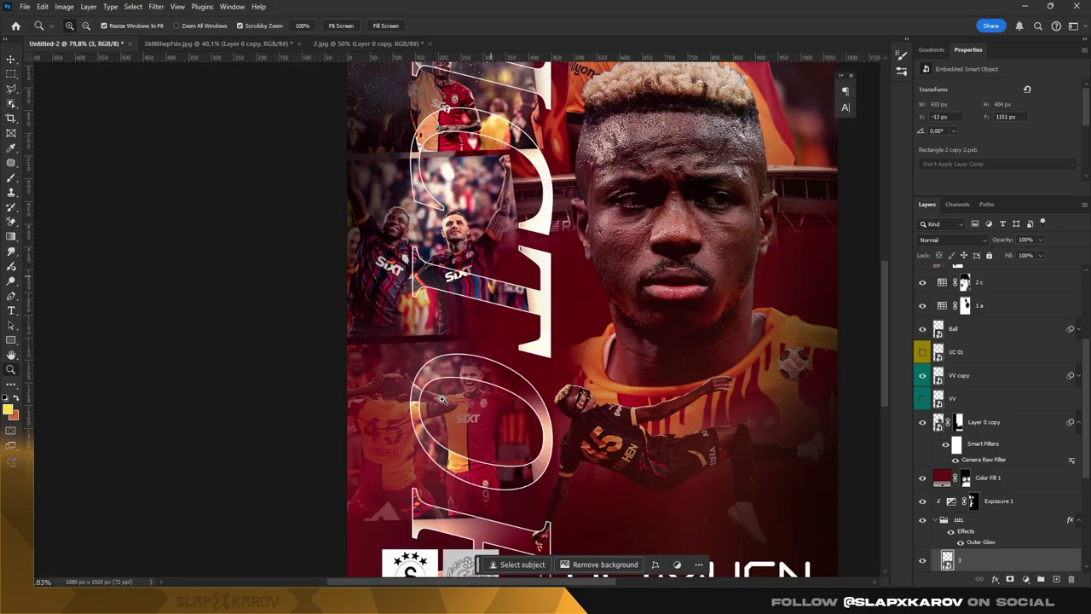
key(ctrl+0)
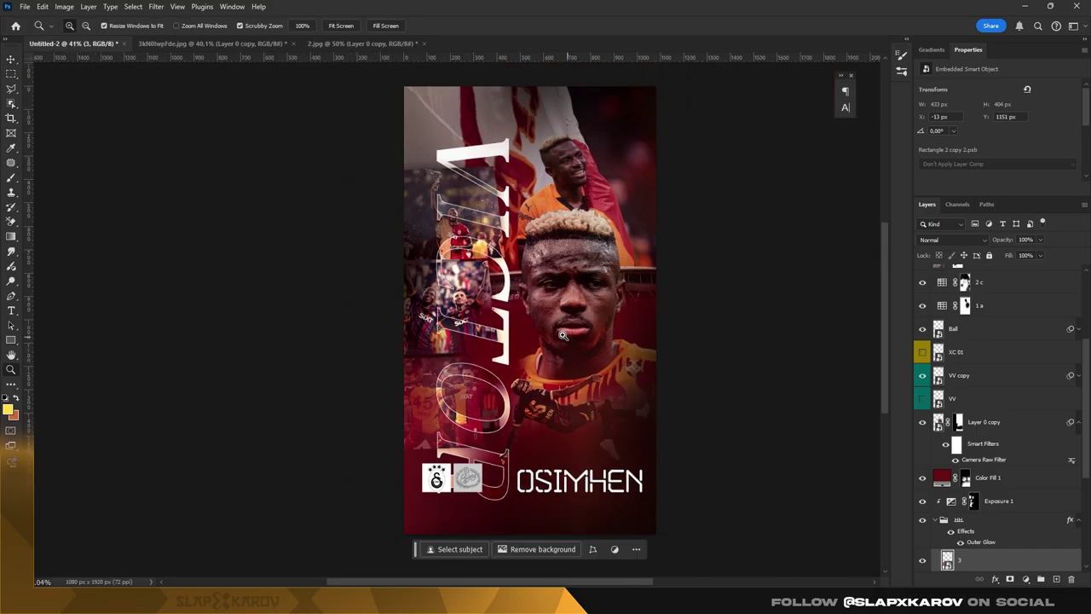
drag(562, 335, 545, 333)
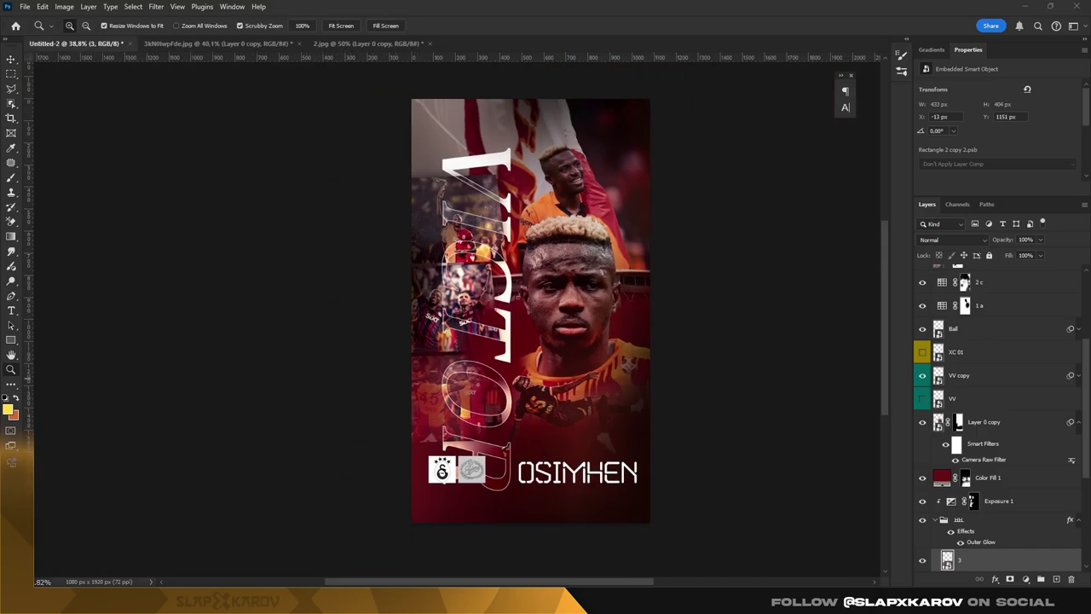
mouse_move(509, 375)
mouse_down()
mouse_move(546, 338)
mouse_move(511, 333)
mouse_up()
- Target the Exposure 1 mask and paint it over the centre photo with a soft brush
key(v)
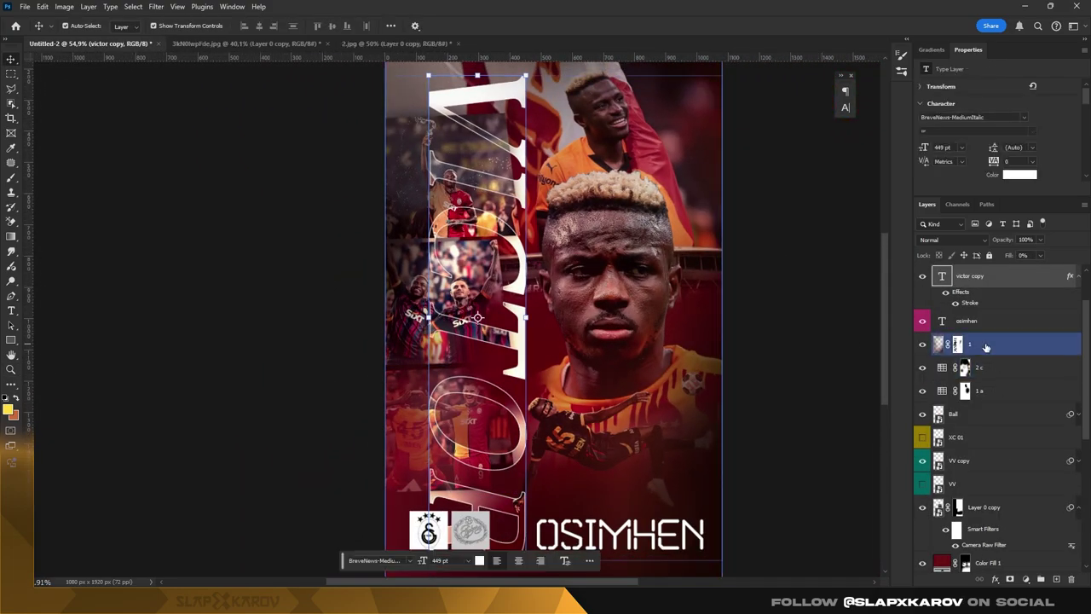
scroll(997, 410, down, 2)
click(933, 442)
click(973, 420)
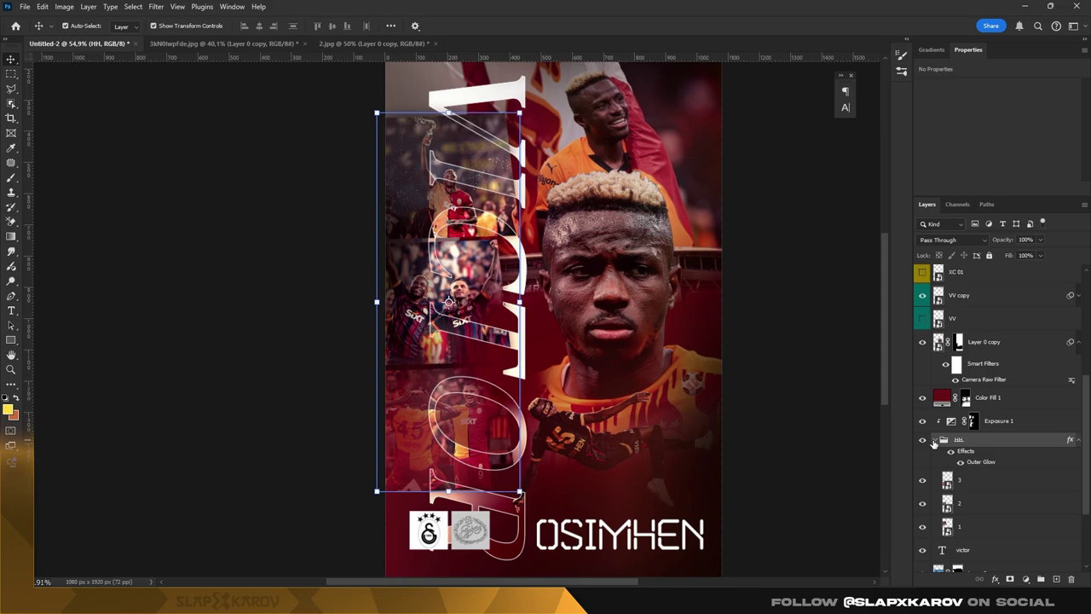
key(z)
drag(597, 341, 647, 341)
click(12, 178)
right_click(386, 288)
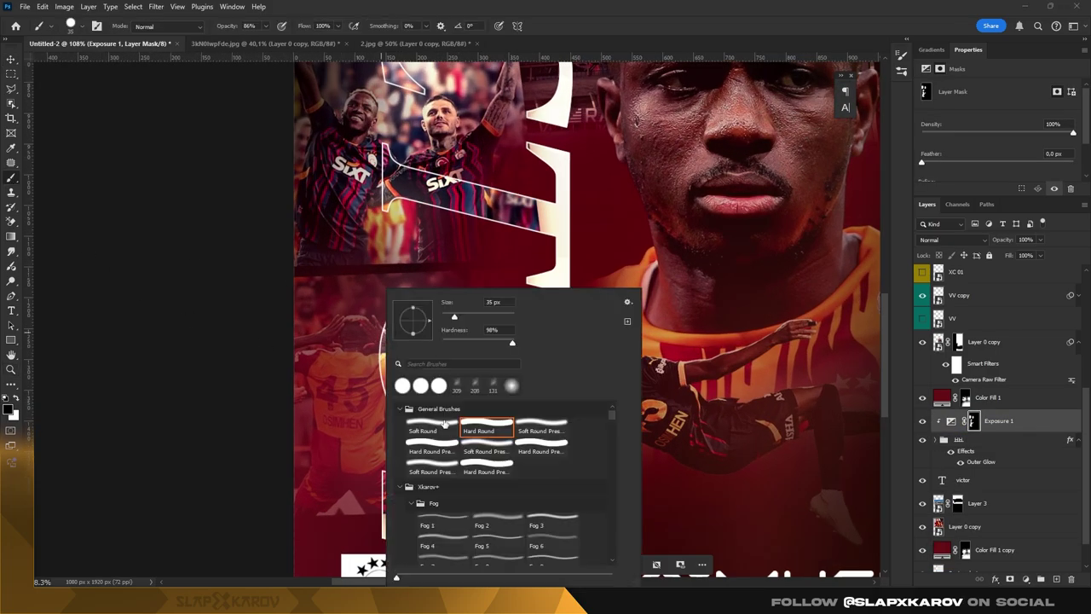
mouse_move(317, 375)
mouse_down()
mouse_move(434, 402)
mouse_move(401, 383)
mouse_move(475, 364)
mouse_up()
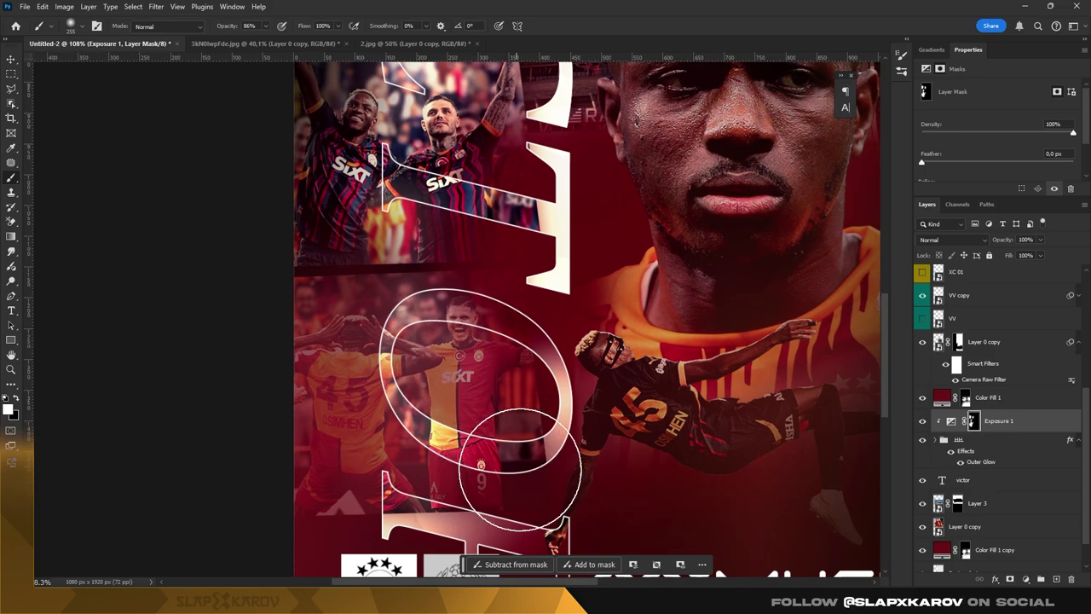
- Zoom out to the whole poster, zoom onto the OSIMHEN title, and select Color Fill 1
scroll(383, 256, up, 3)
scroll(367, 230, up, 3)
scroll(357, 209, up, 3)
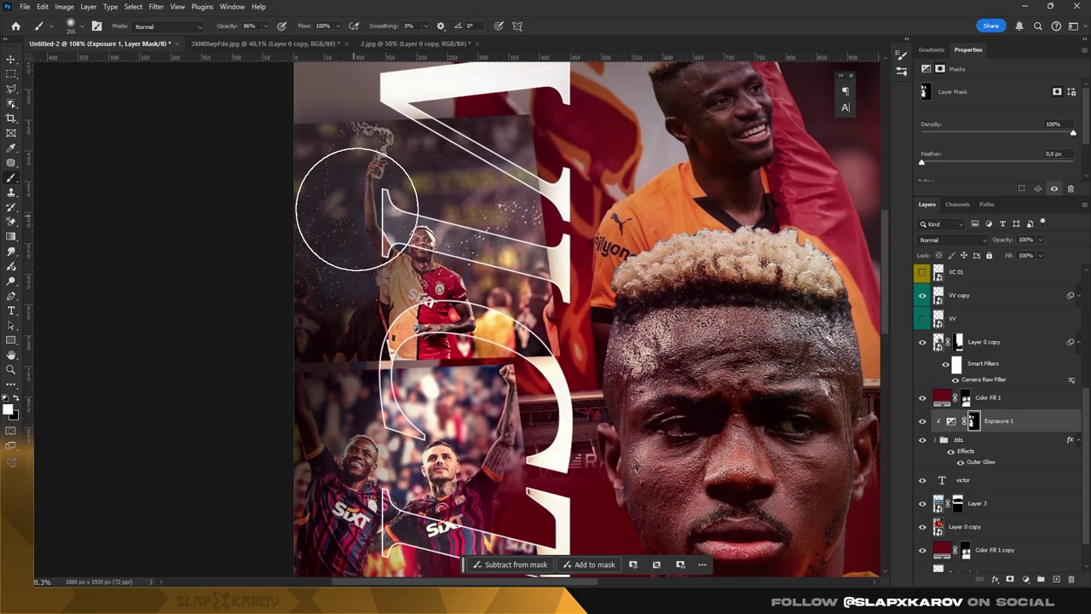
key(z)
drag(406, 236, 645, 292)
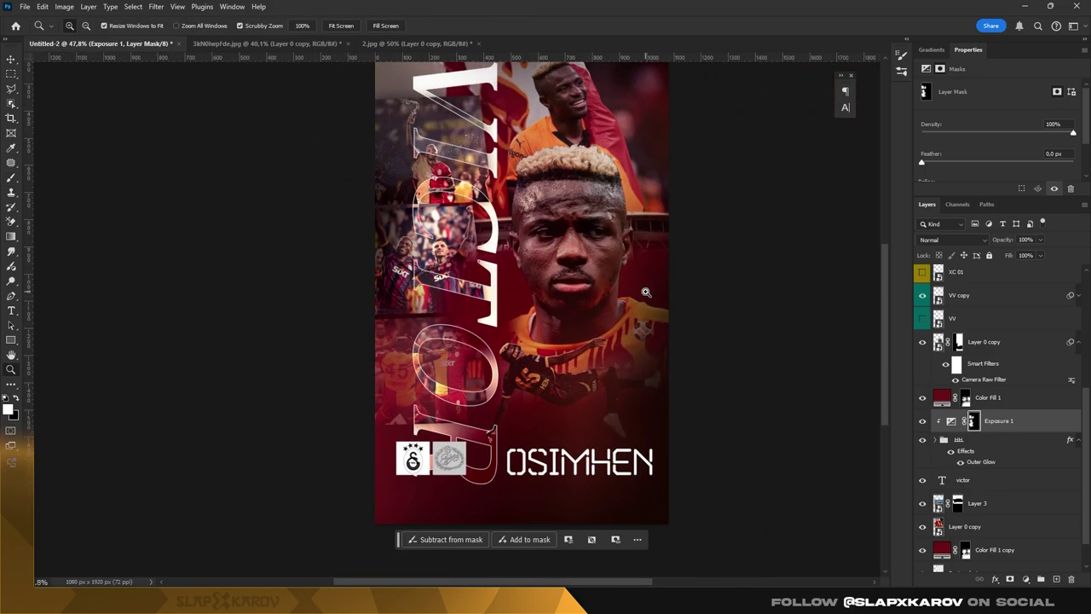
drag(485, 520, 586, 403)
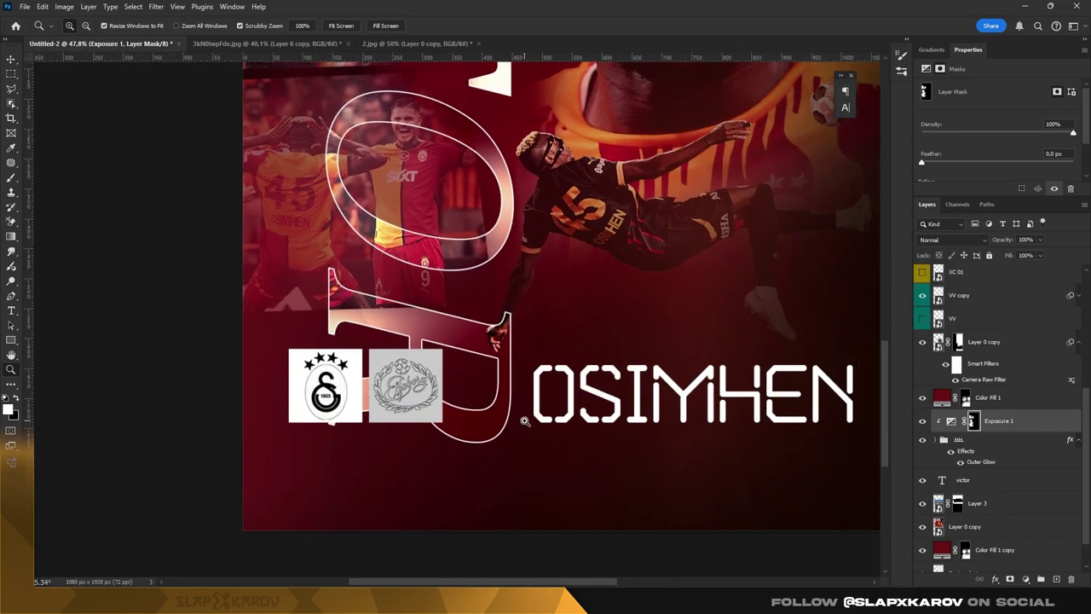
click(941, 398)
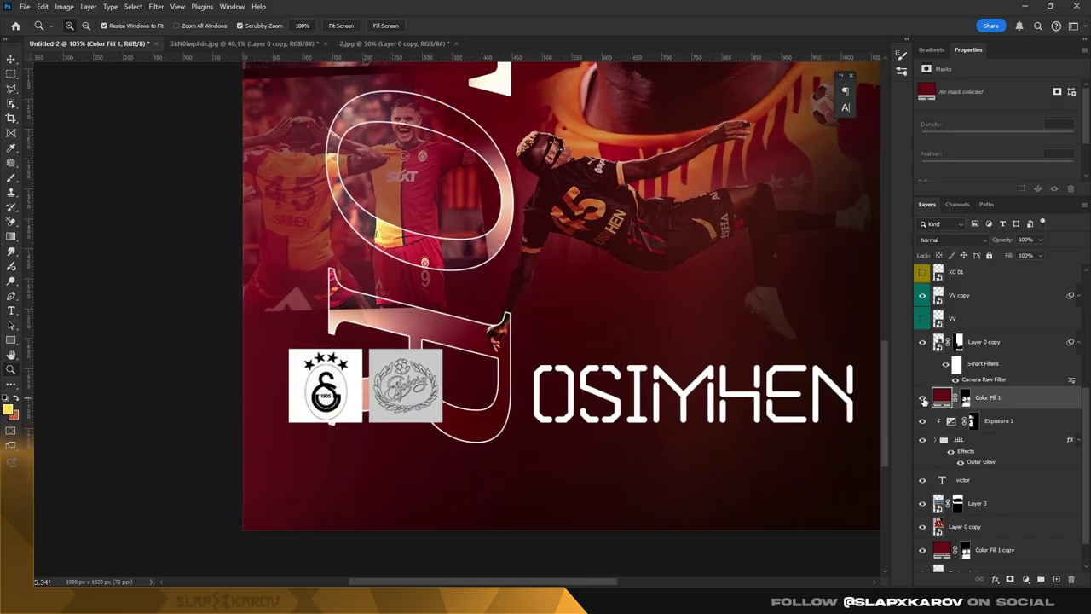
- Target the Color Fill 1 layer mask and pick the Brush tool, checking its presets
key(v)
ctrl+click(939, 316)
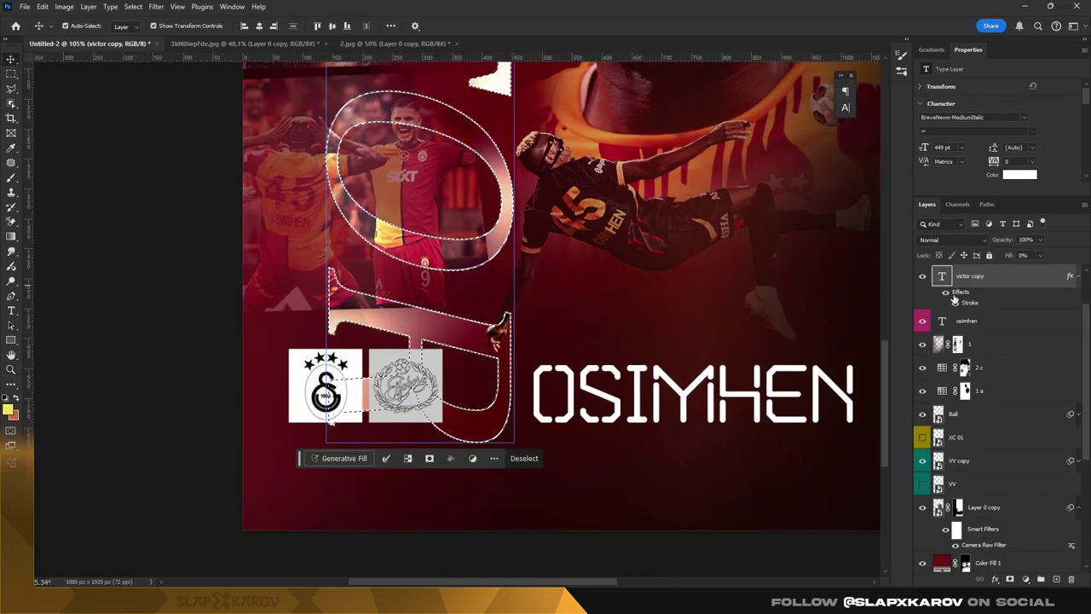
scroll(1015, 390, down, 1)
scroll(1015, 389, up, 2)
click(966, 489)
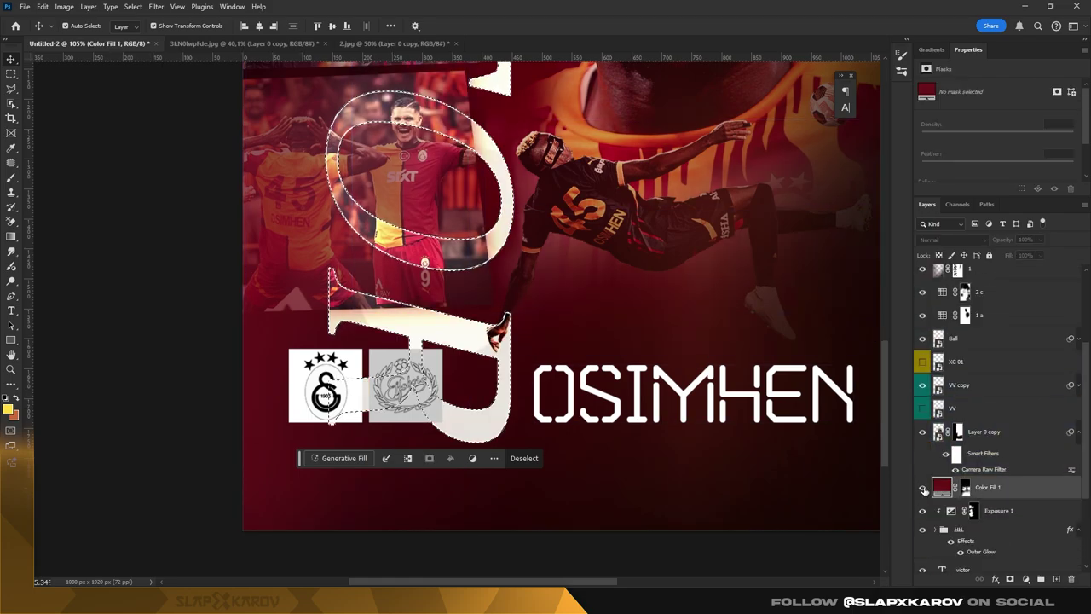
click(965, 488)
click(12, 179)
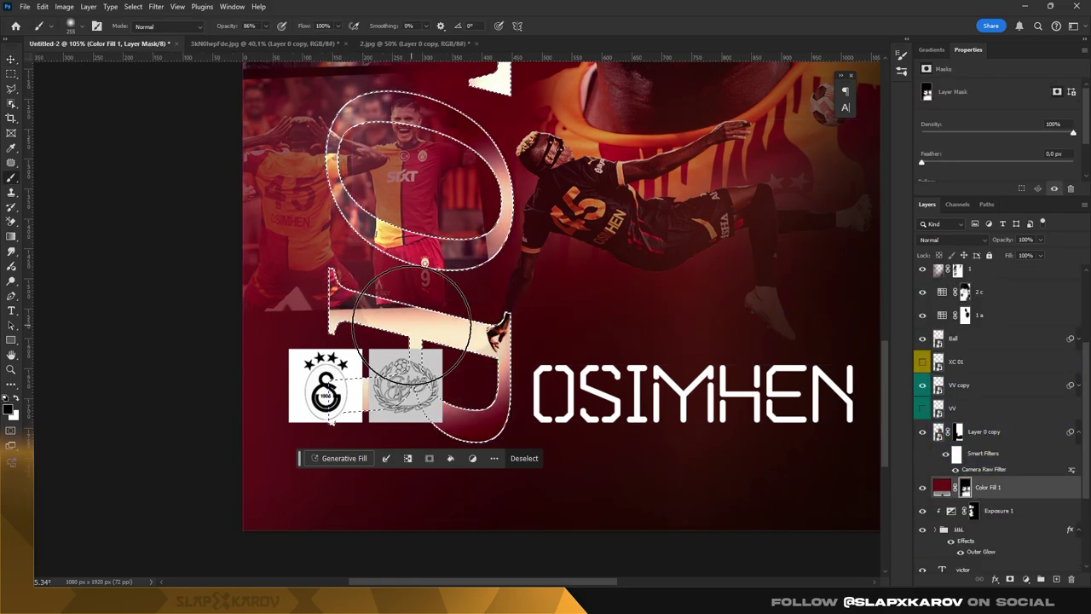
right_click(439, 283)
key(Escape)
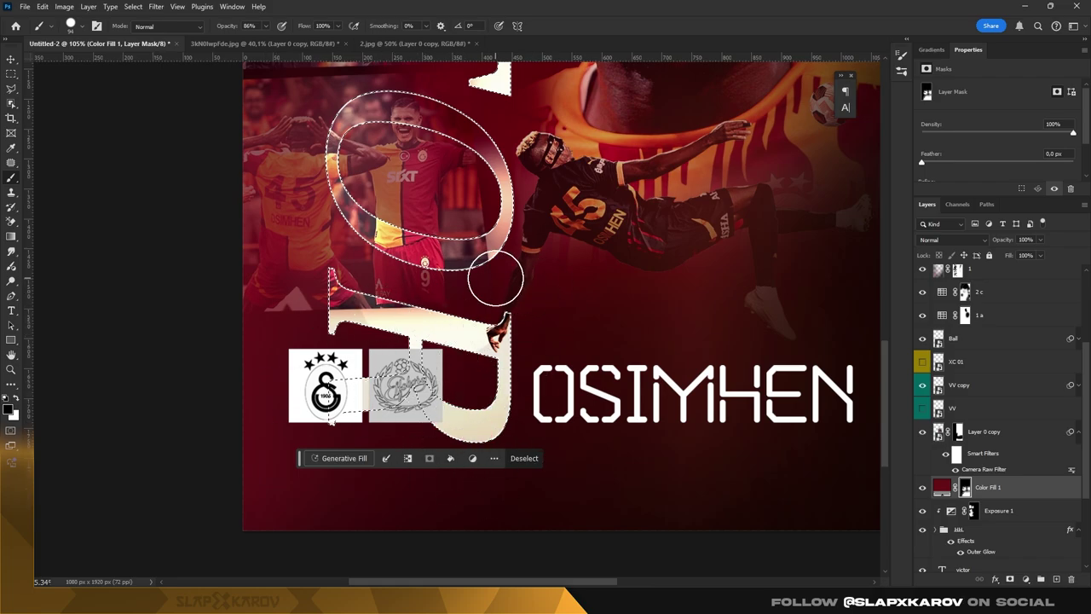
- Inspect the layer masks of layers 1, 2 c and 1 a in turn
scroll(1021, 492, up, 1)
scroll(980, 383, up, 1)
click(957, 322)
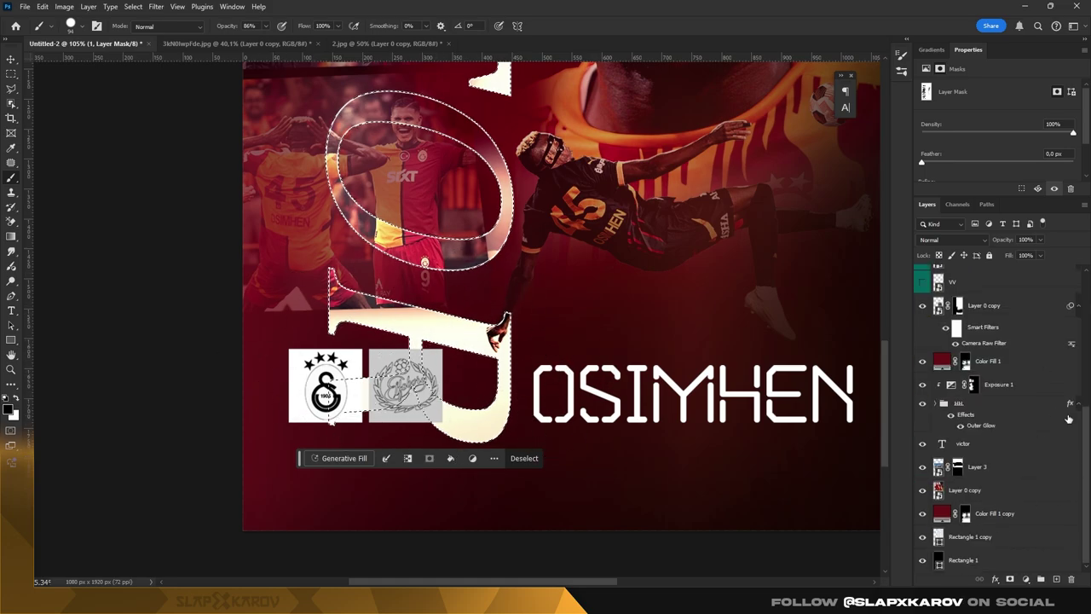
scroll(1006, 383, down, 2)
scroll(1006, 384, up, 3)
click(964, 389)
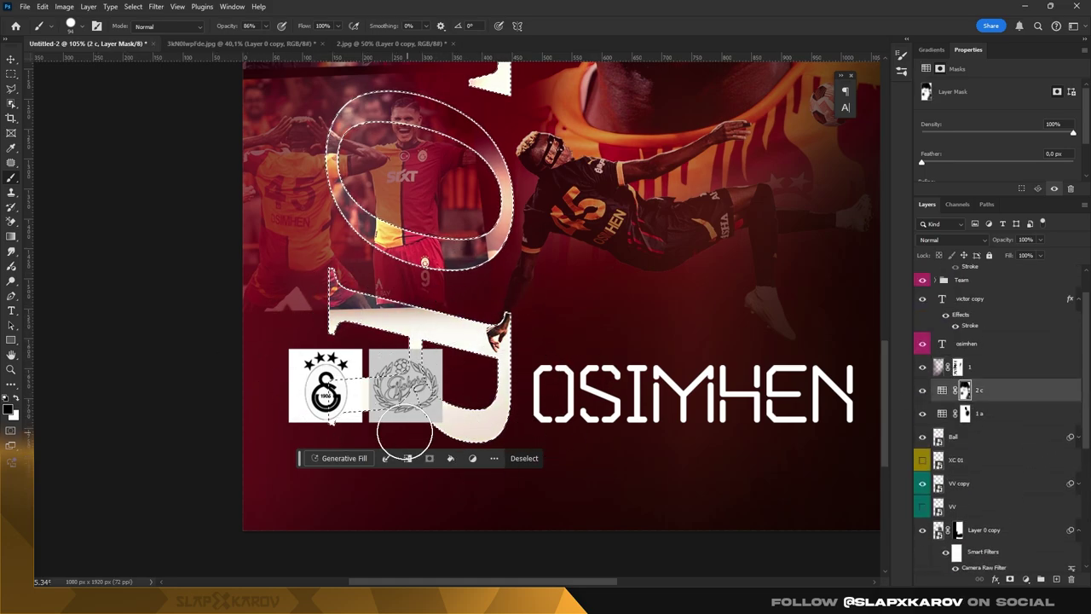
click(965, 413)
scroll(498, 386, up, 1)
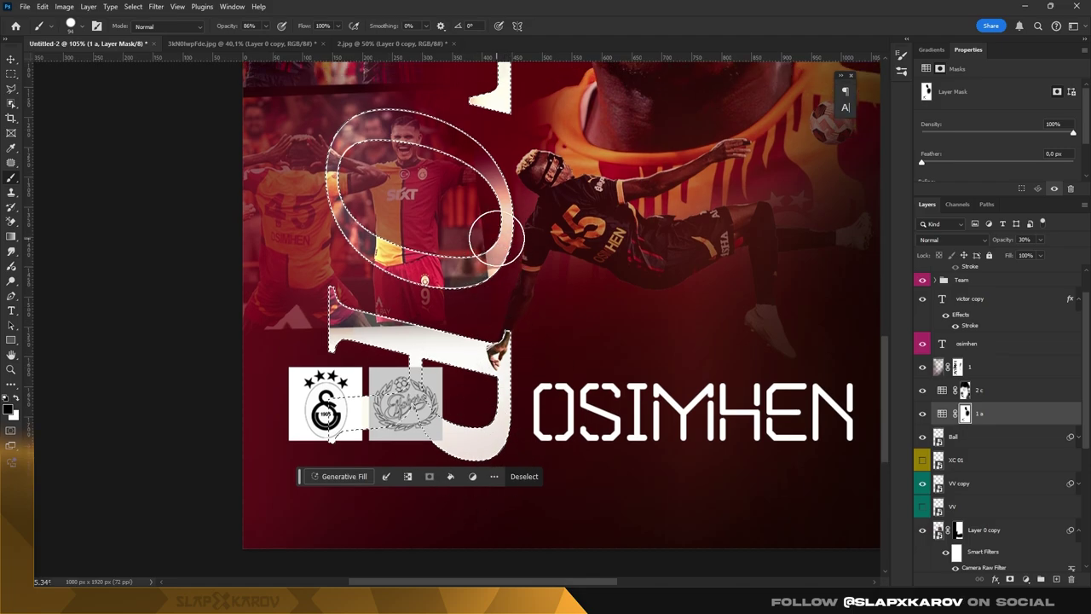
scroll(970, 399, up, 1)
click(955, 407)
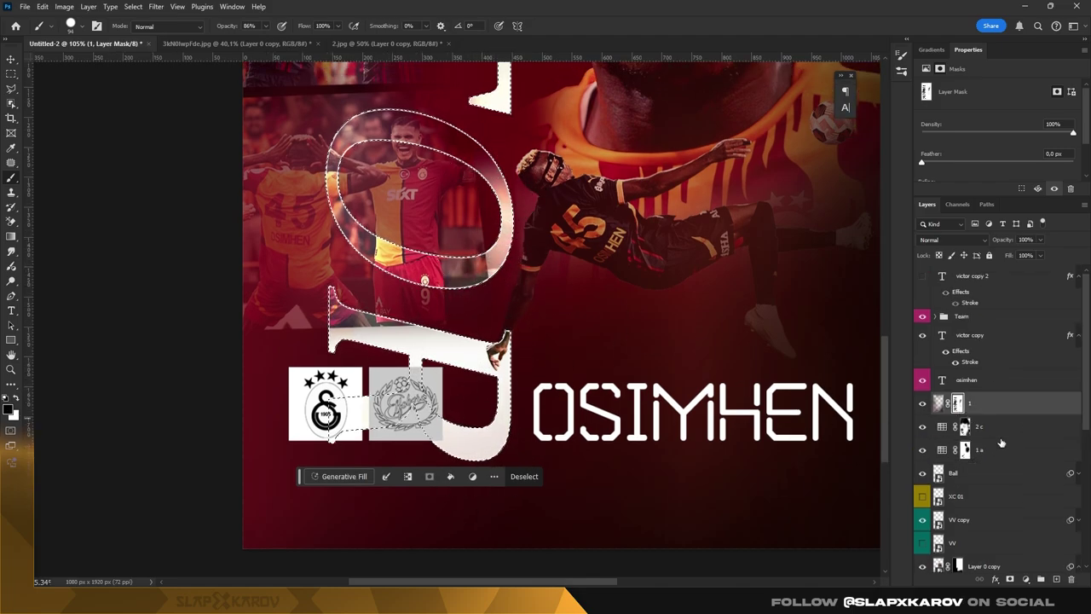
click(965, 427)
click(958, 450)
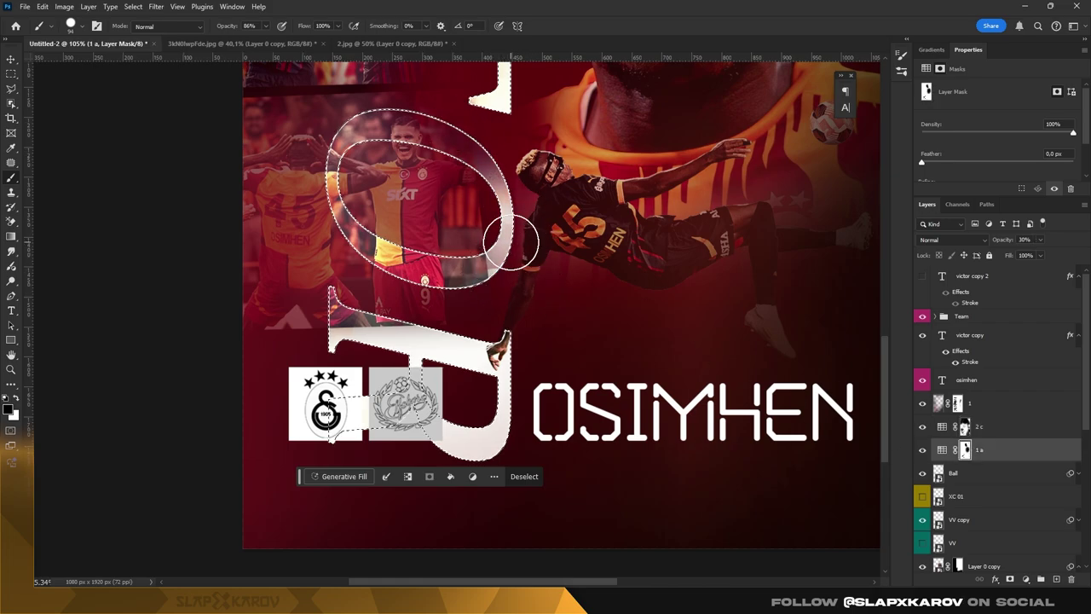
- Switch to the 2 c layer, then target Color Fill 1's mask and review brush settings
scroll(471, 126, up, 2)
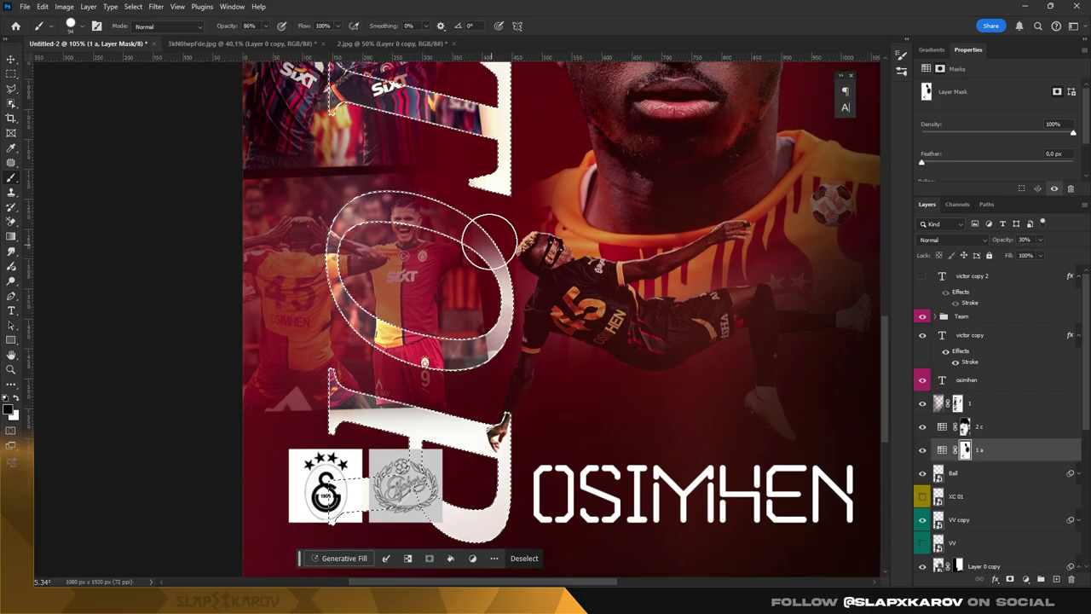
click(993, 427)
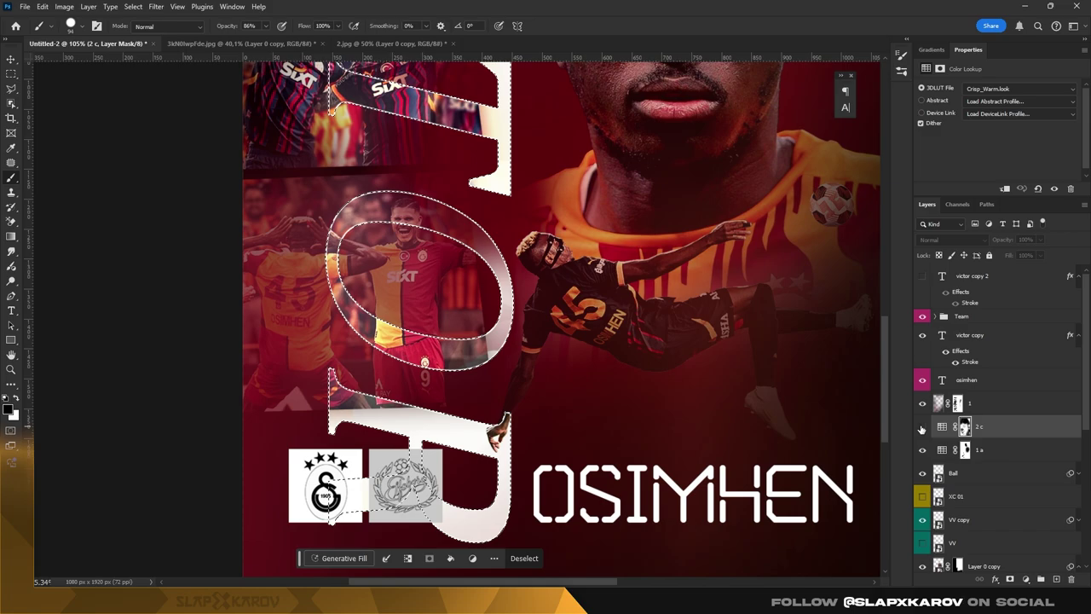
scroll(1014, 440, down, 4)
click(1013, 443)
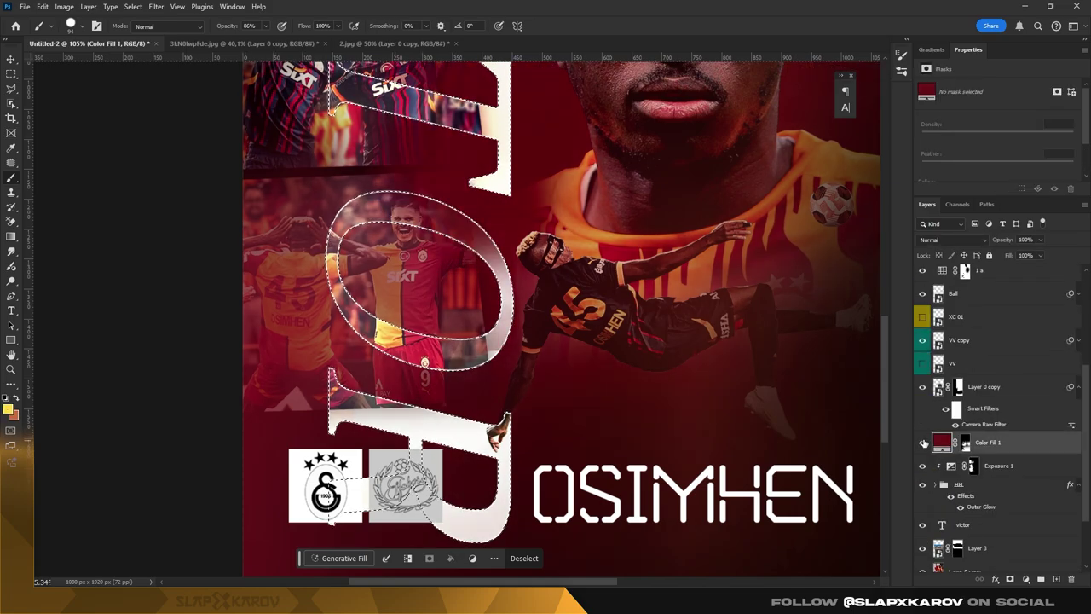
right_click(496, 282)
key(Escape)
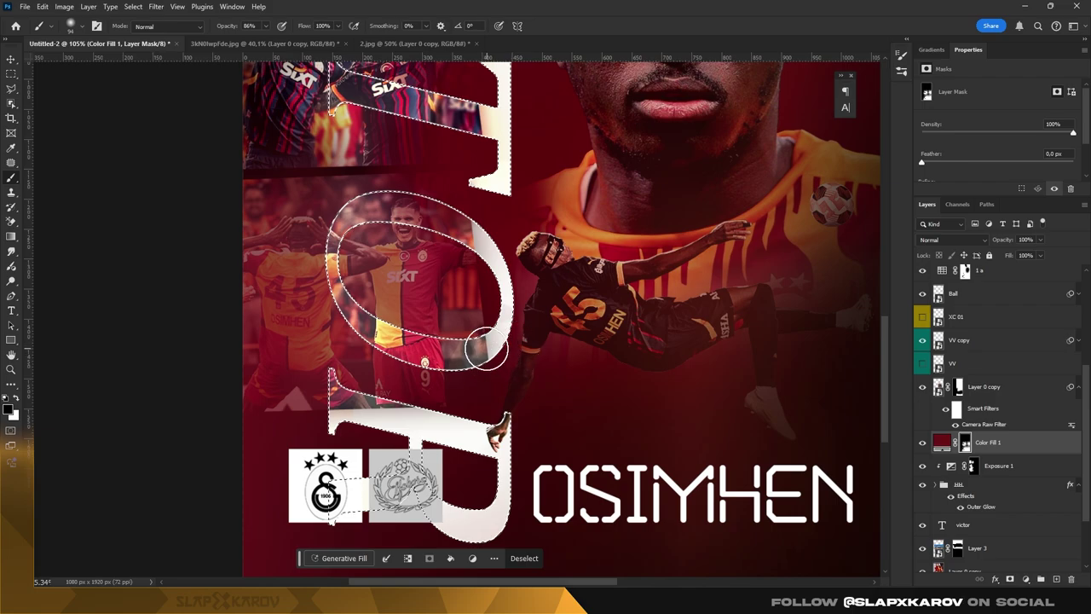
- Zoom in on the club logos beside OSIMHEN and select the Galatasaray Team 1 logo layer
scroll(526, 275, up, 3)
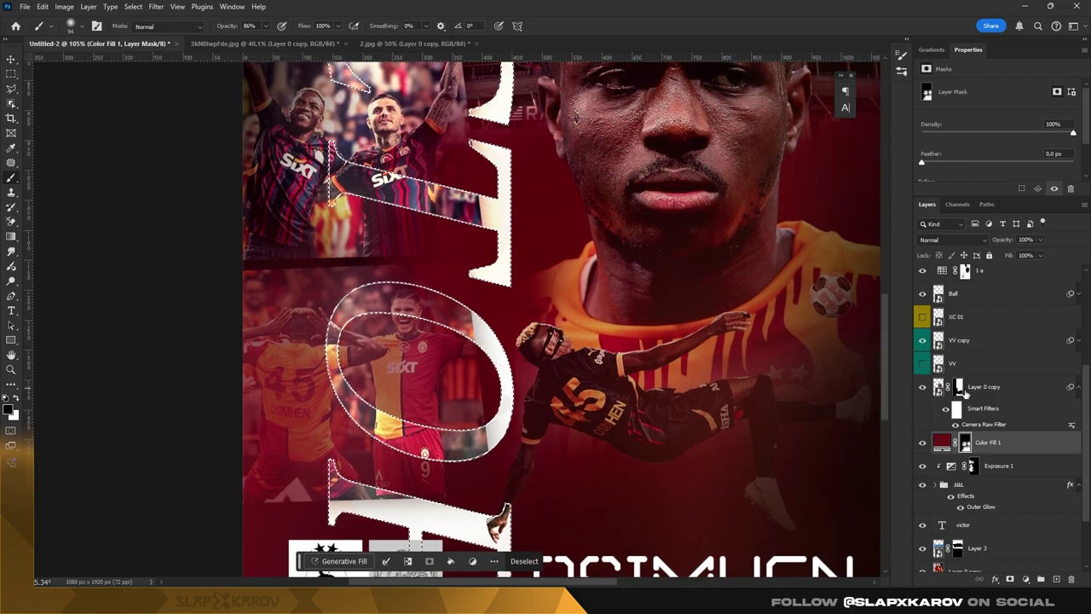
scroll(966, 381, up, 5)
scroll(486, 224, up, 1)
scroll(486, 224, up, 1)
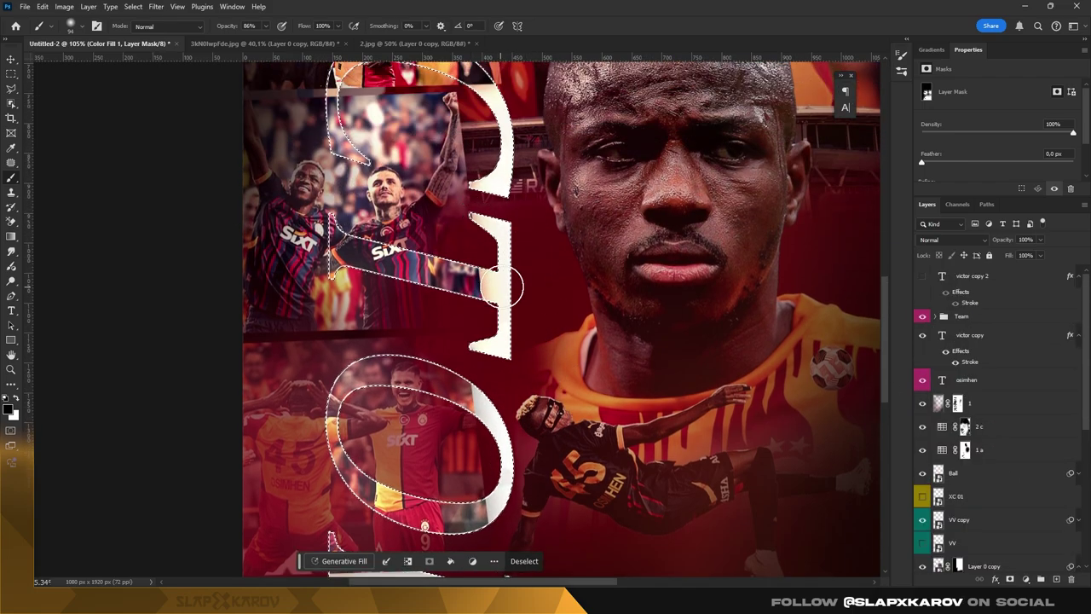
key(ctrl+0)
key(z)
click(492, 403)
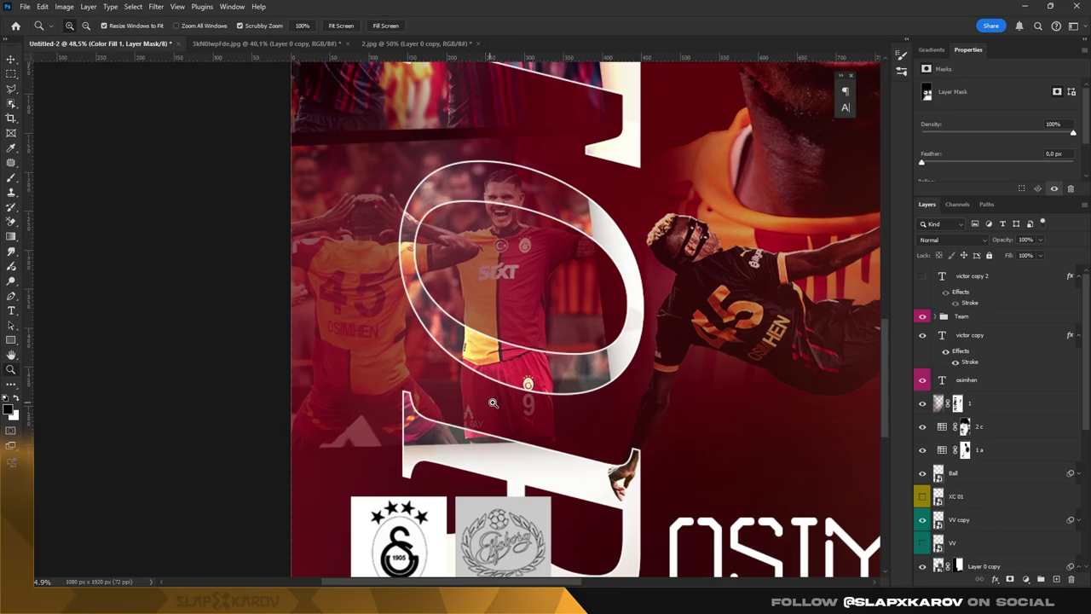
drag(493, 403, 444, 401)
mouse_move(563, 196)
mouse_down()
mouse_move(597, 168)
mouse_move(546, 170)
mouse_up()
drag(349, 413, 373, 415)
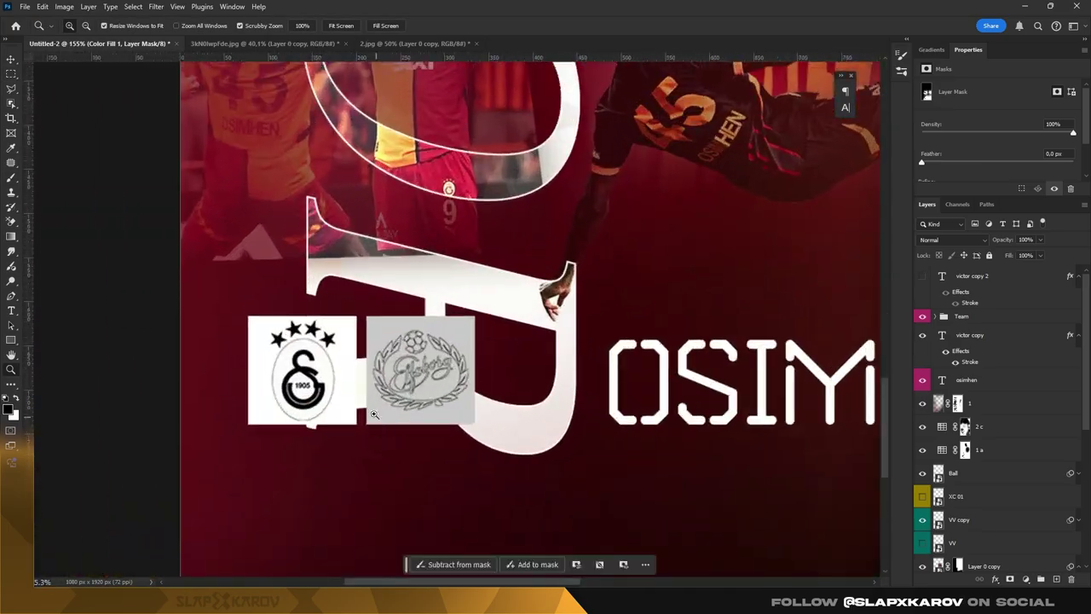
key(v)
click(346, 400)
- Darken the Galatasaray logo's fill to near-black and close its file
double_click(942, 348)
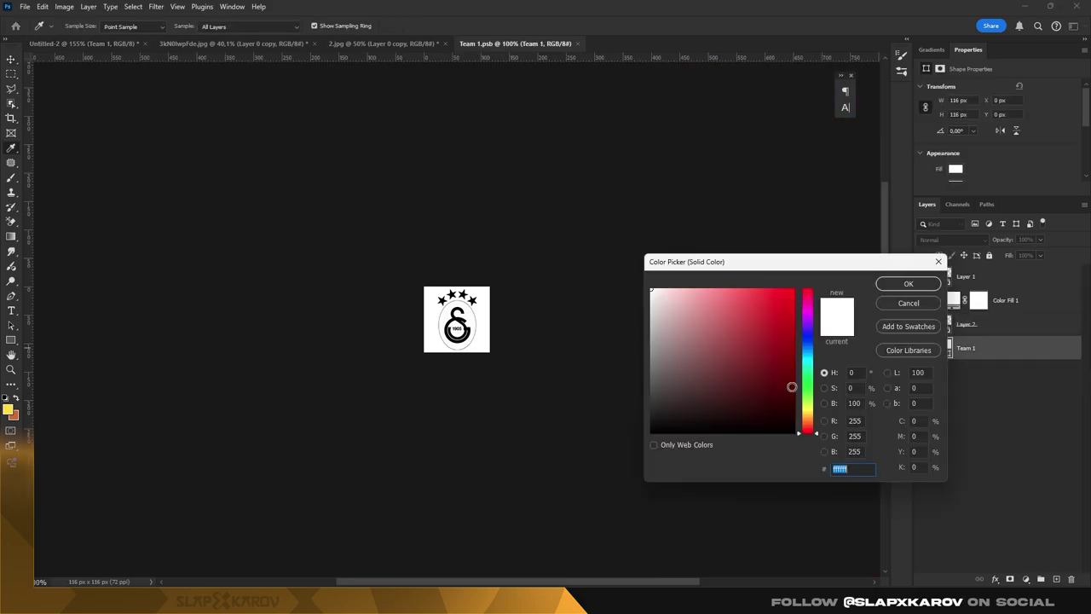
drag(807, 426, 807, 415)
drag(774, 290, 657, 419)
click(908, 284)
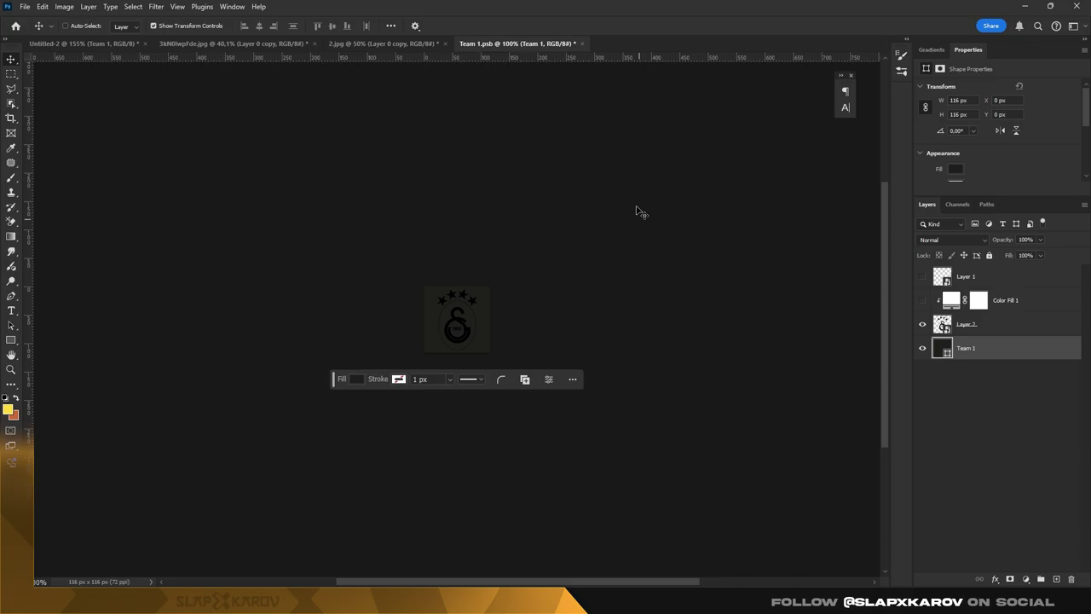
click(578, 43)
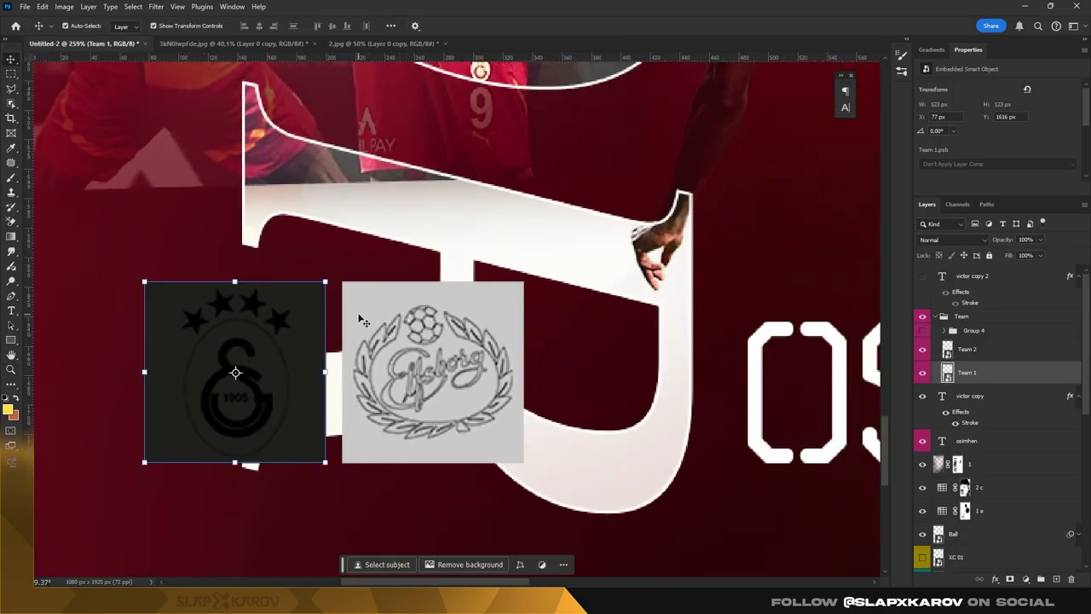
- Give the Team 2 logo's Color Fill the dark colour and close its file
click(967, 348)
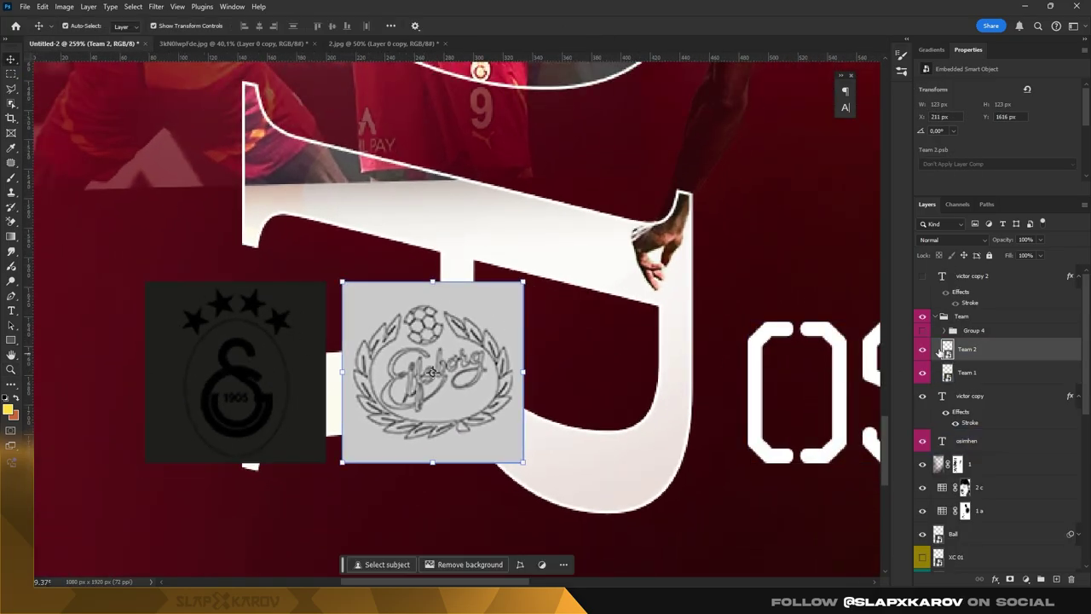
double_click(947, 350)
click(966, 345)
double_click(947, 346)
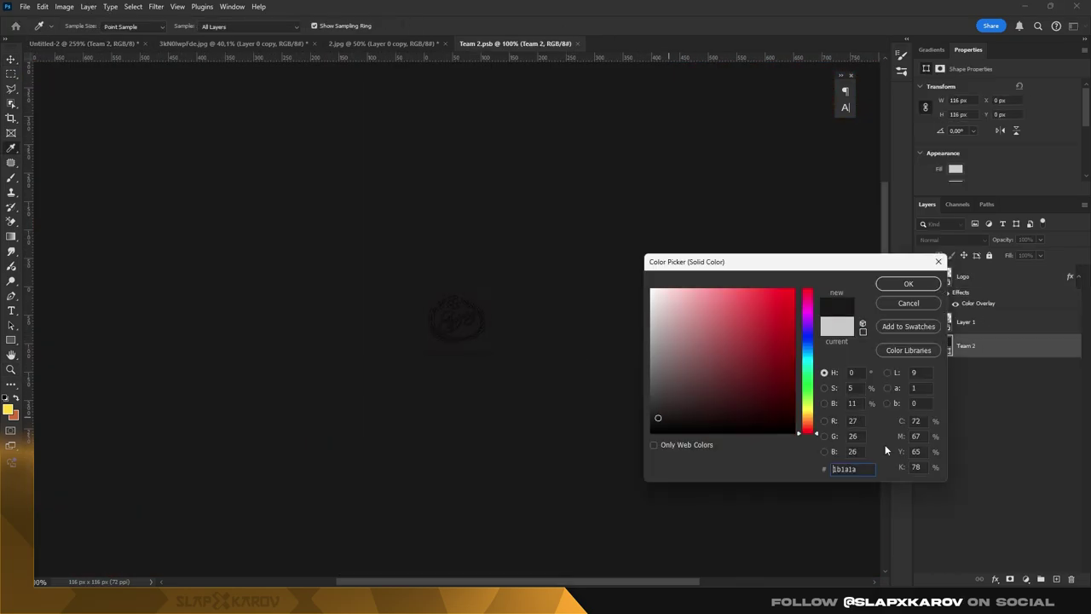
click(908, 284)
click(578, 44)
- Reset the Team 1 logo's fill to near-black hex 1b1a10 and close its file
scroll(276, 351, up, 3)
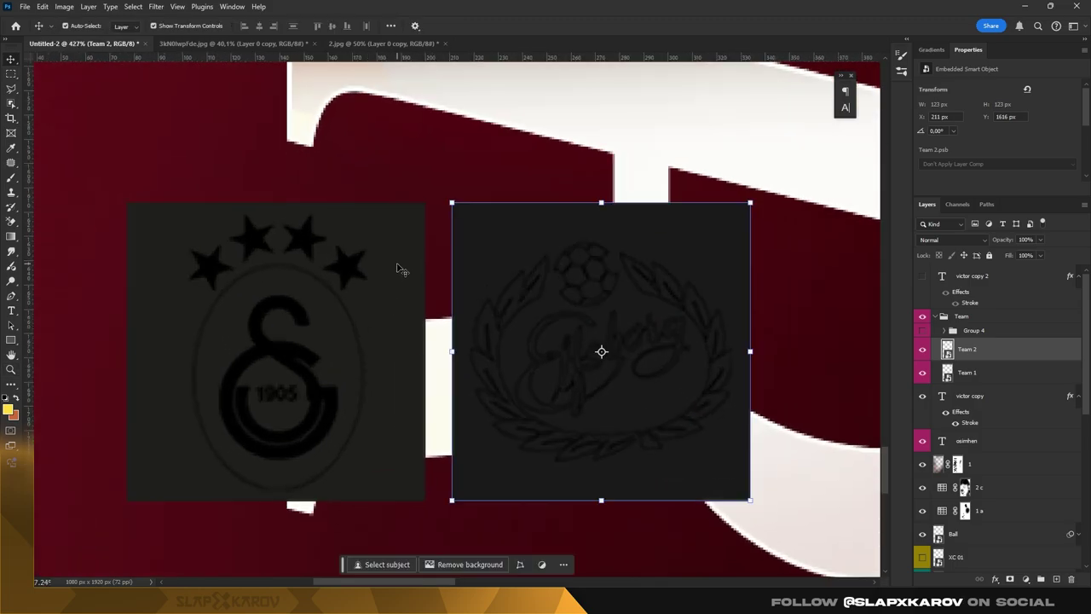
click(967, 373)
double_click(947, 373)
double_click(947, 348)
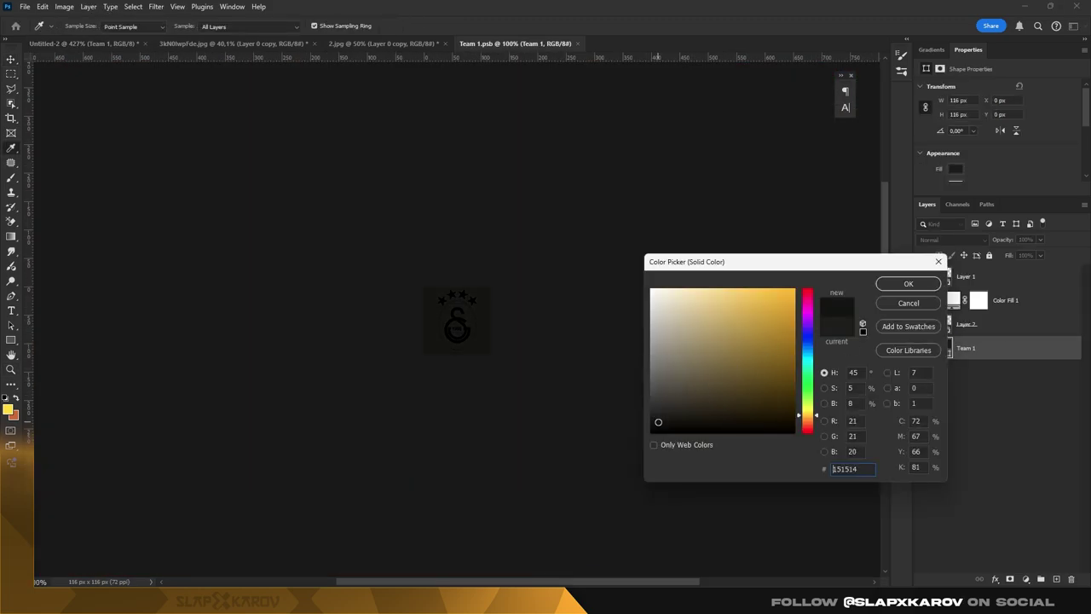
text(1b1a10)
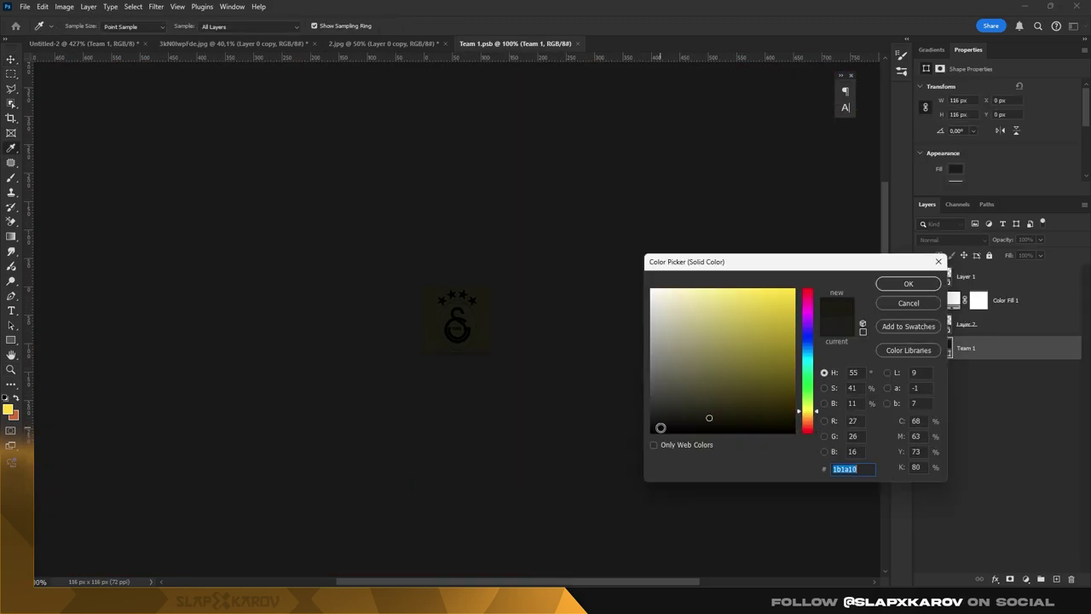
text(1b1a1a)
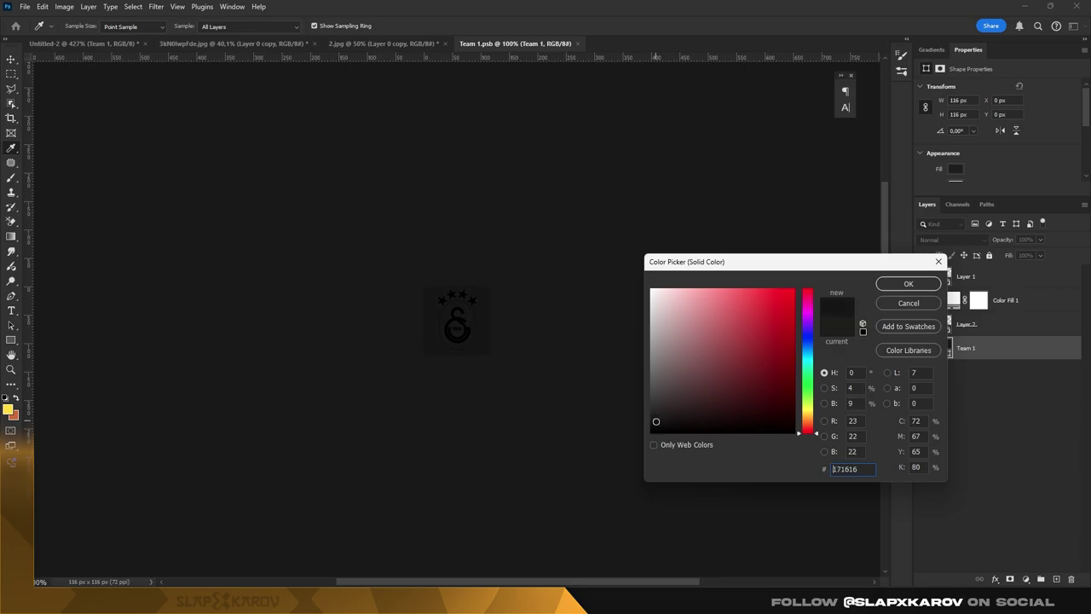
click(905, 283)
click(577, 44)
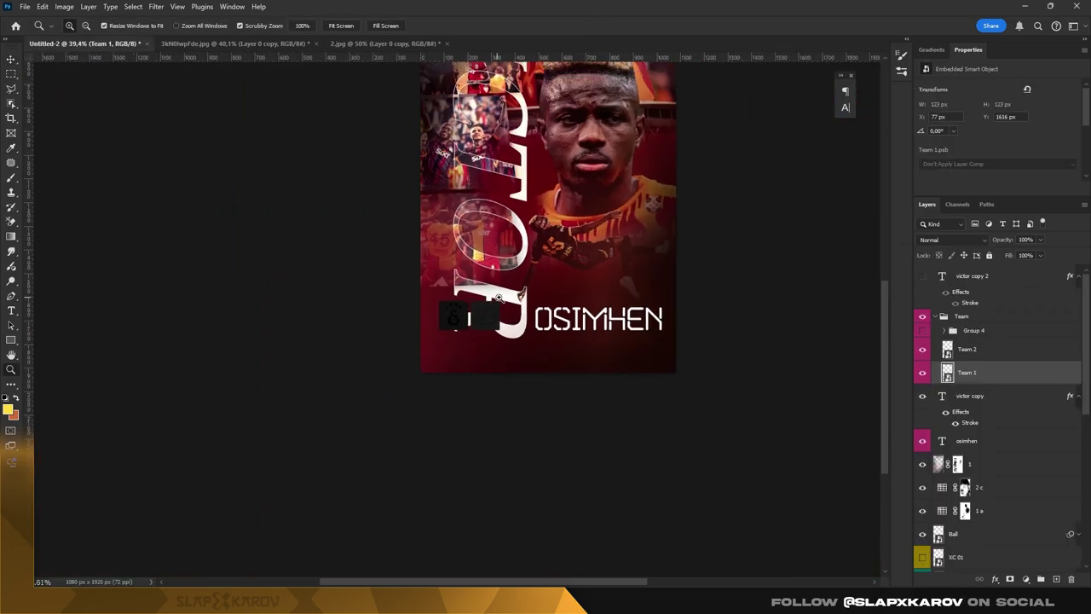
- Move the player and ball layers above the OSIMHEN title
mouse_move(512, 294)
mouse_down()
mouse_move(565, 227)
mouse_move(590, 248)
mouse_move(682, 256)
mouse_up()
key(v)
click(930, 484)
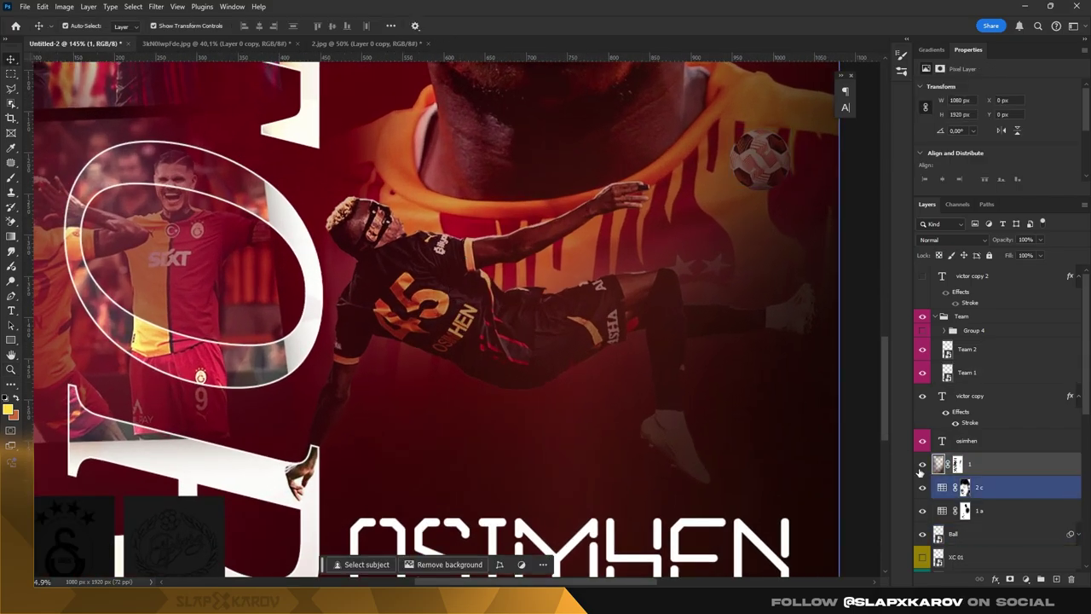
scroll(921, 473, down, 2)
click(922, 491)
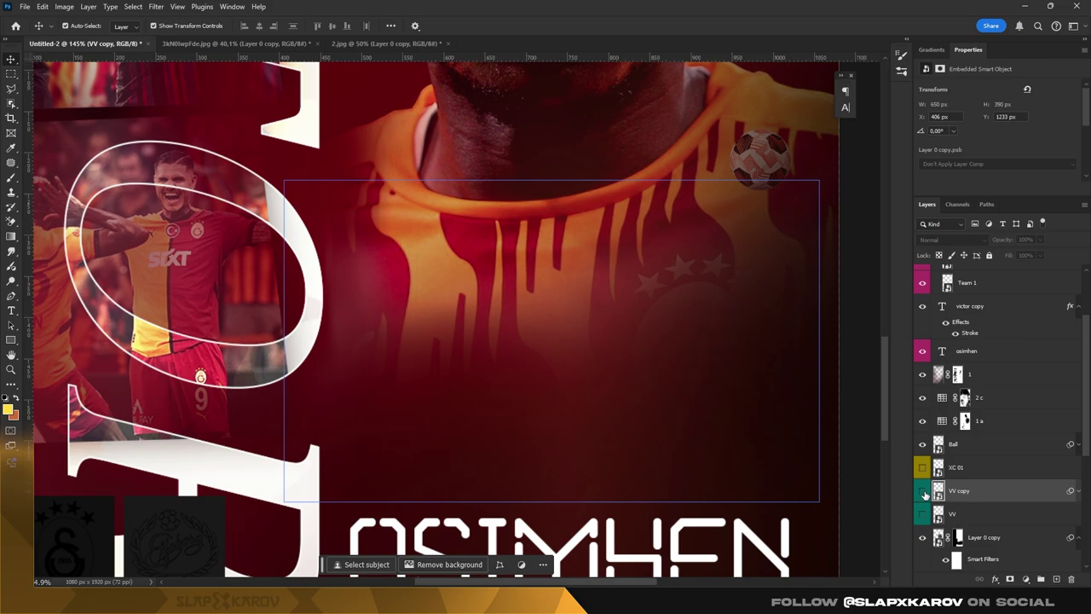
scroll(978, 433, up, 2)
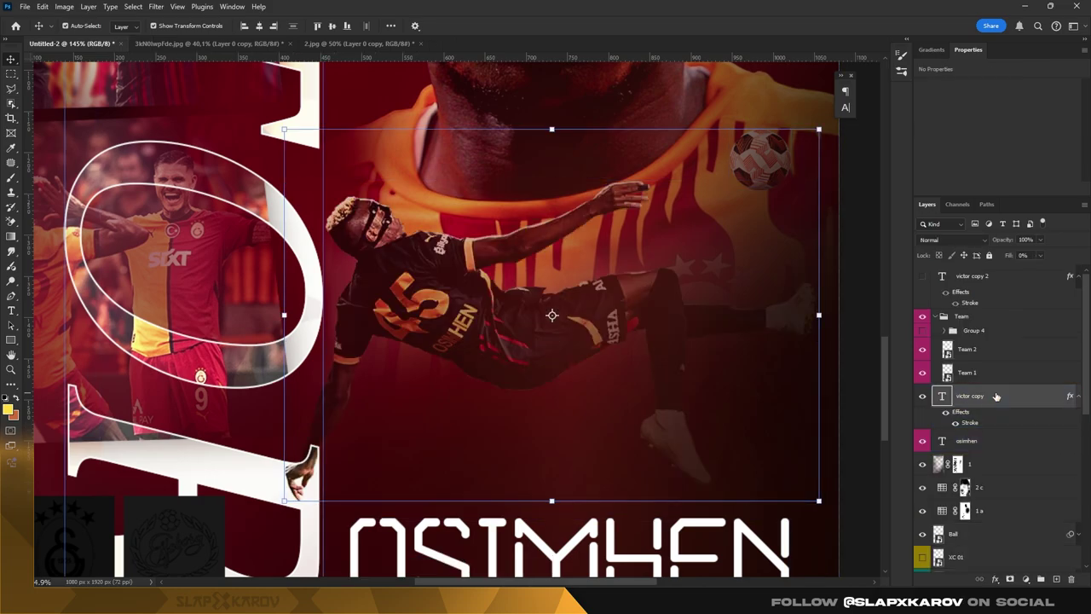
click(978, 439)
drag(949, 449, 953, 442)
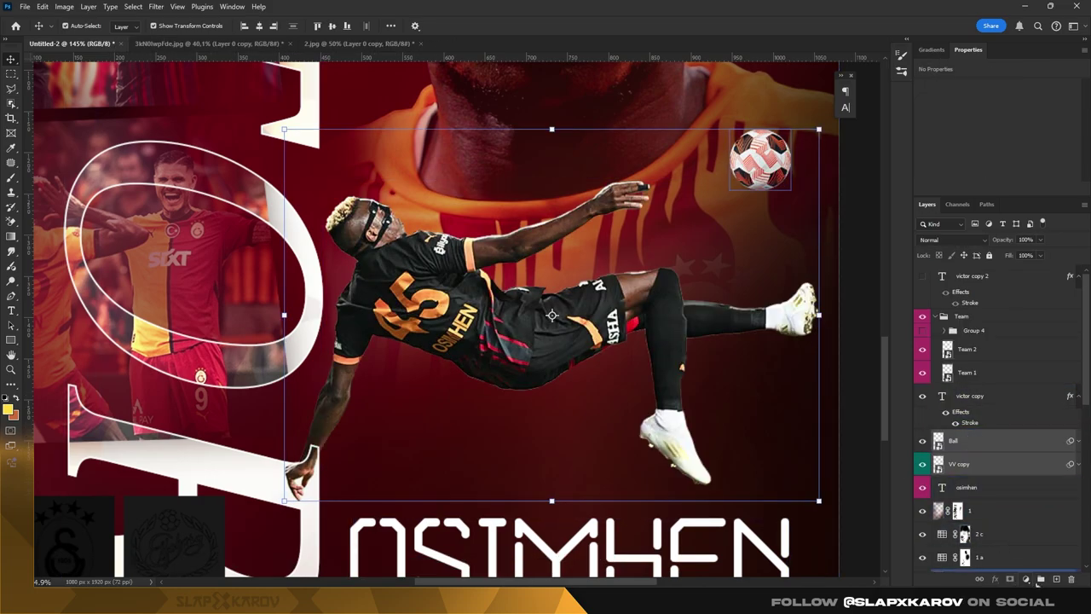
- Add an inverted mask to the H group and paint back the player's head, torso and arm
click(1010, 579)
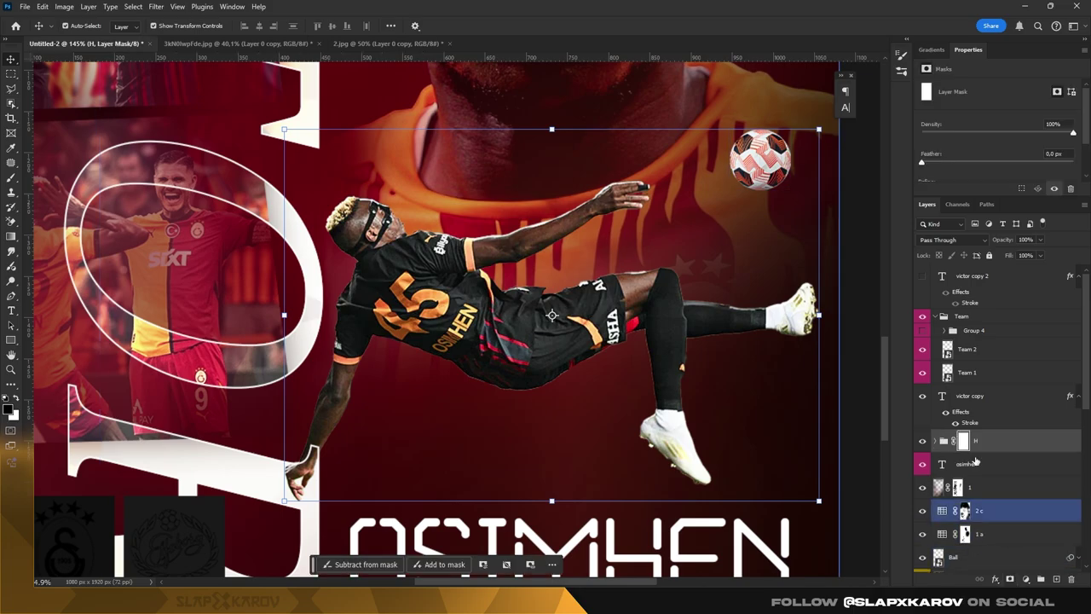
key(ctrl+i)
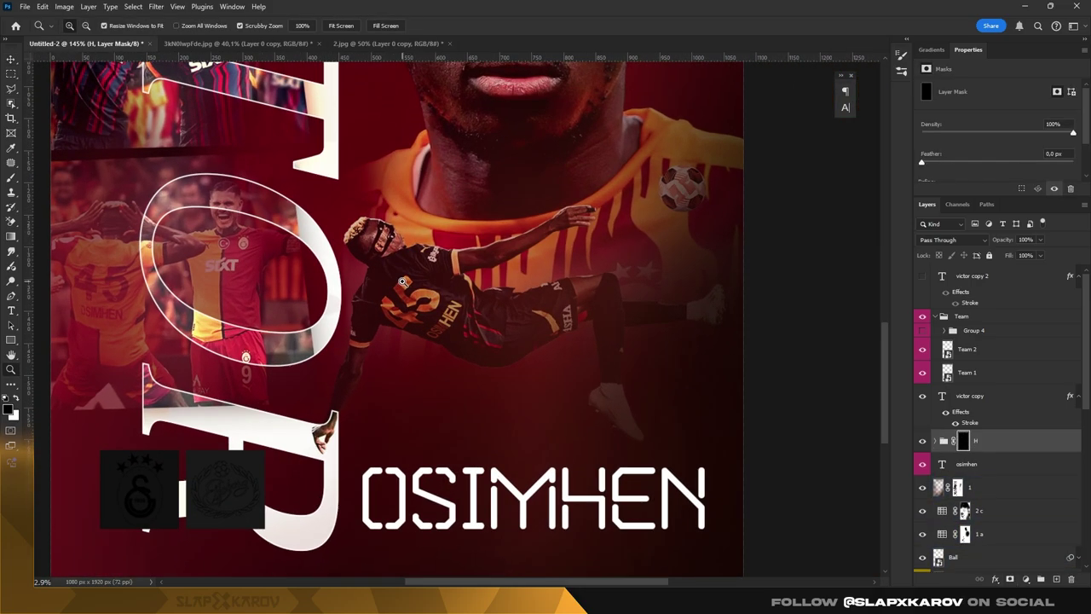
scroll(166, 210, up, 3)
key(b)
drag(337, 228, 328, 229)
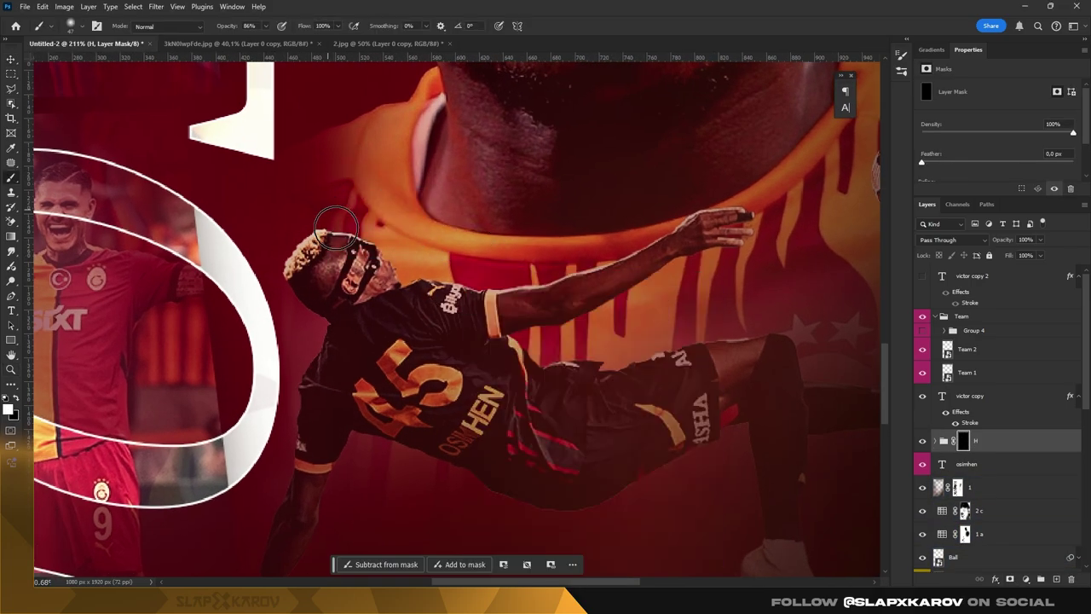
drag(395, 268, 682, 223)
scroll(657, 187, down, 2)
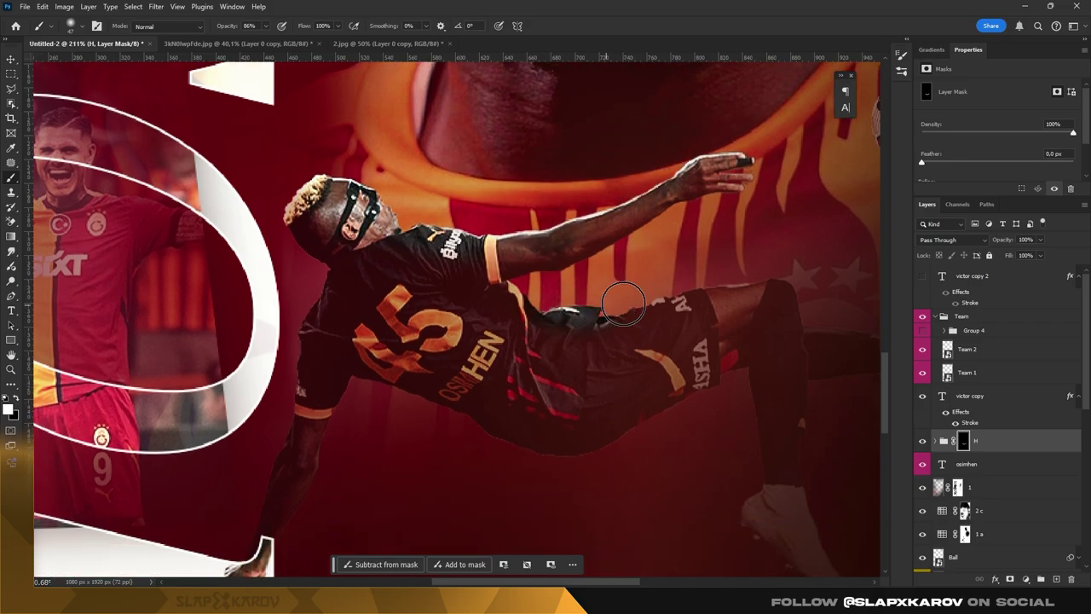
drag(619, 331, 638, 335)
- Refine the H group mask so the player fades into the red background at the leg
scroll(639, 335, down, 1)
scroll(426, 268, down, 1)
scroll(658, 255, down, 1)
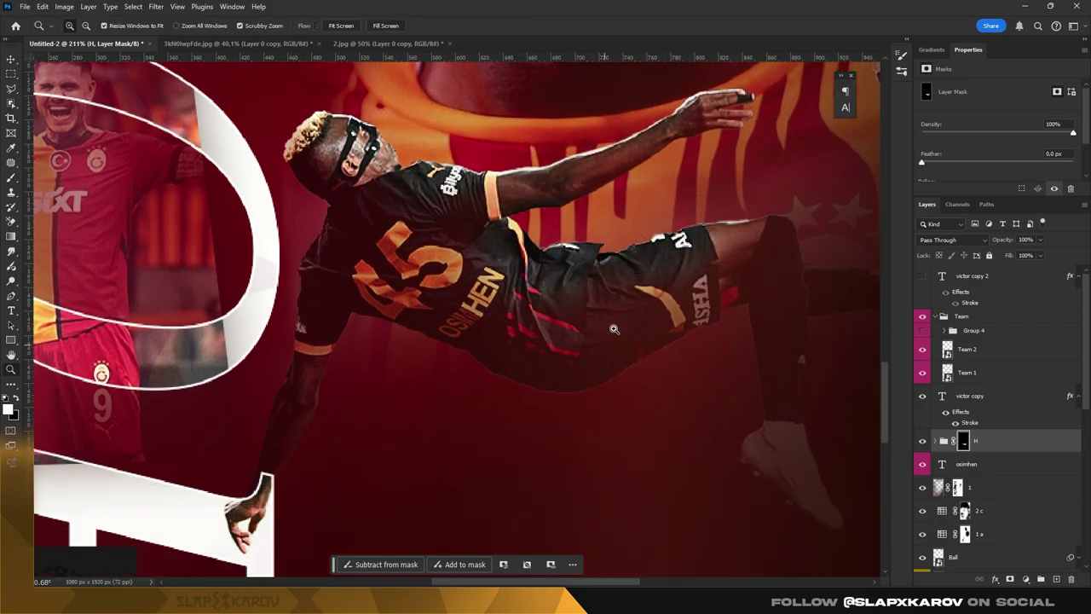
key(z)
scroll(666, 303, up, 1)
key(b)
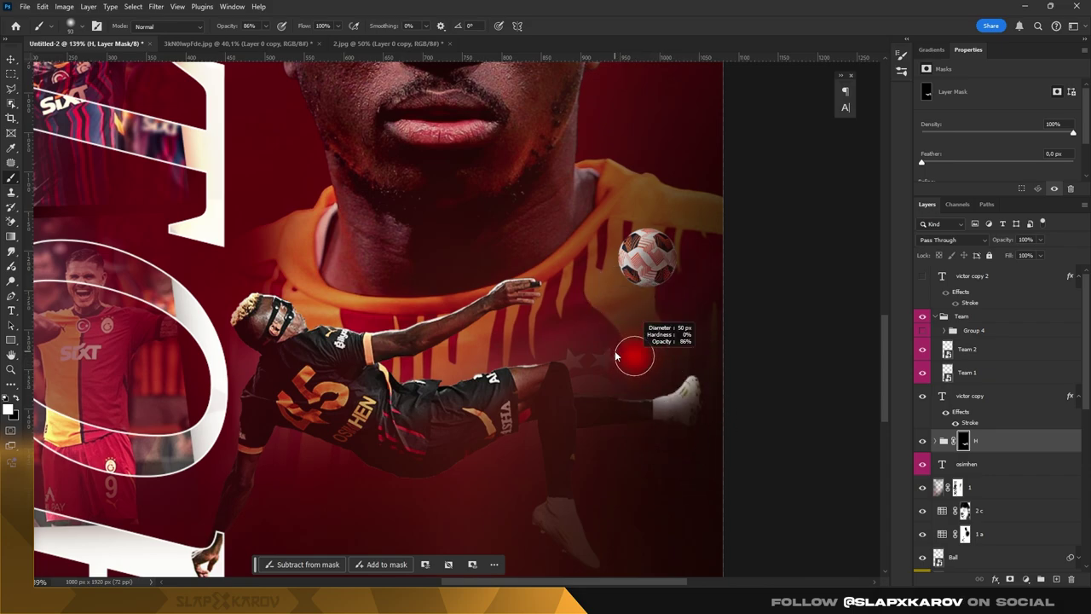
scroll(495, 358, down, 1)
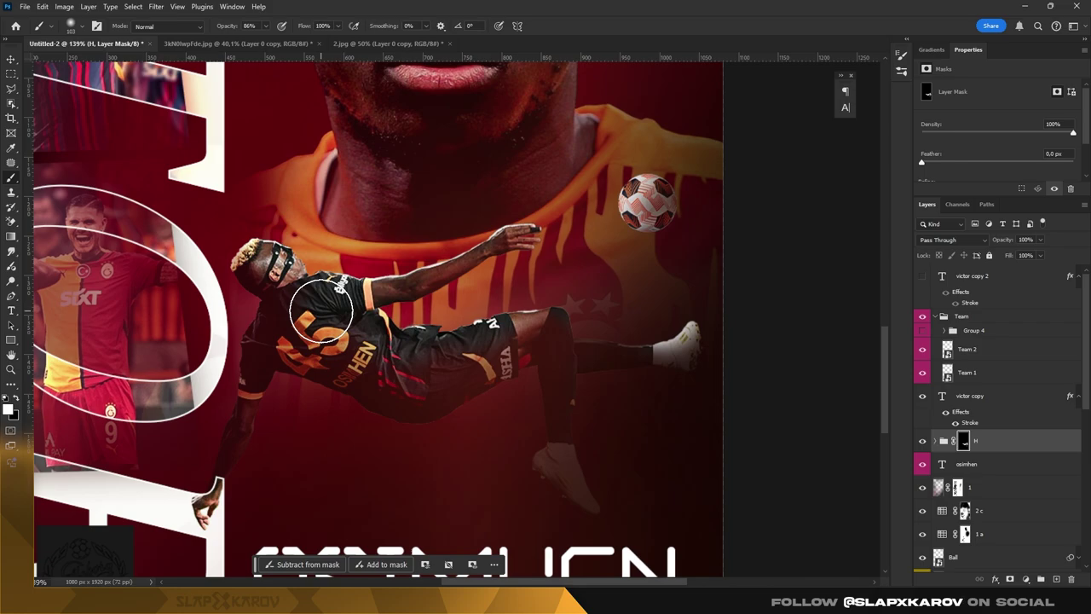
scroll(283, 271, down, 3)
key(z)
scroll(409, 307, up, 1)
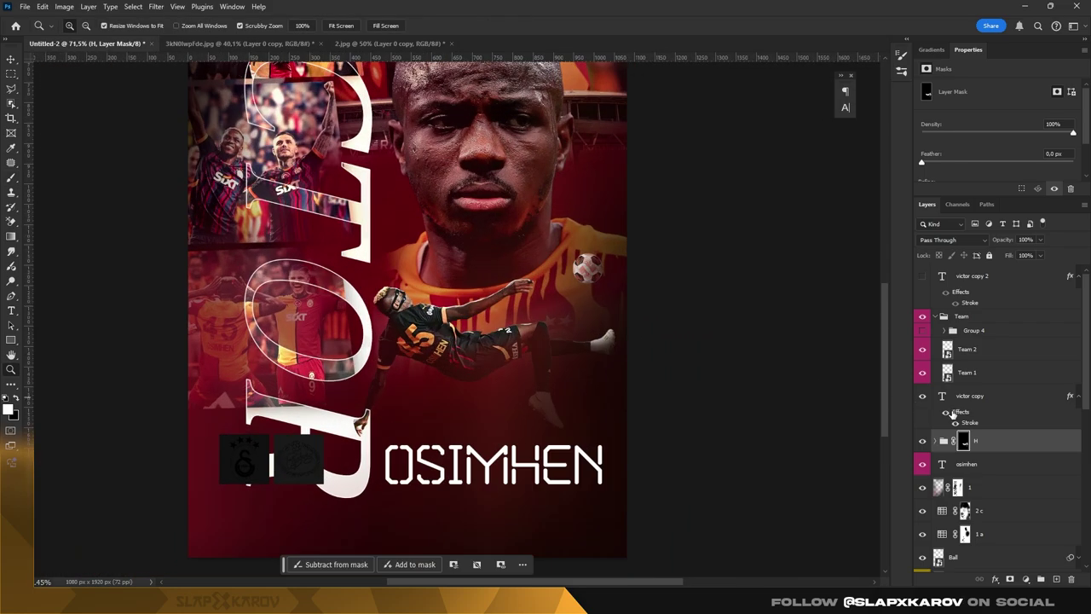
scroll(511, 335, up, 1)
- Duplicate the H group and merge the copy into a single layer, Layer 4
key(v)
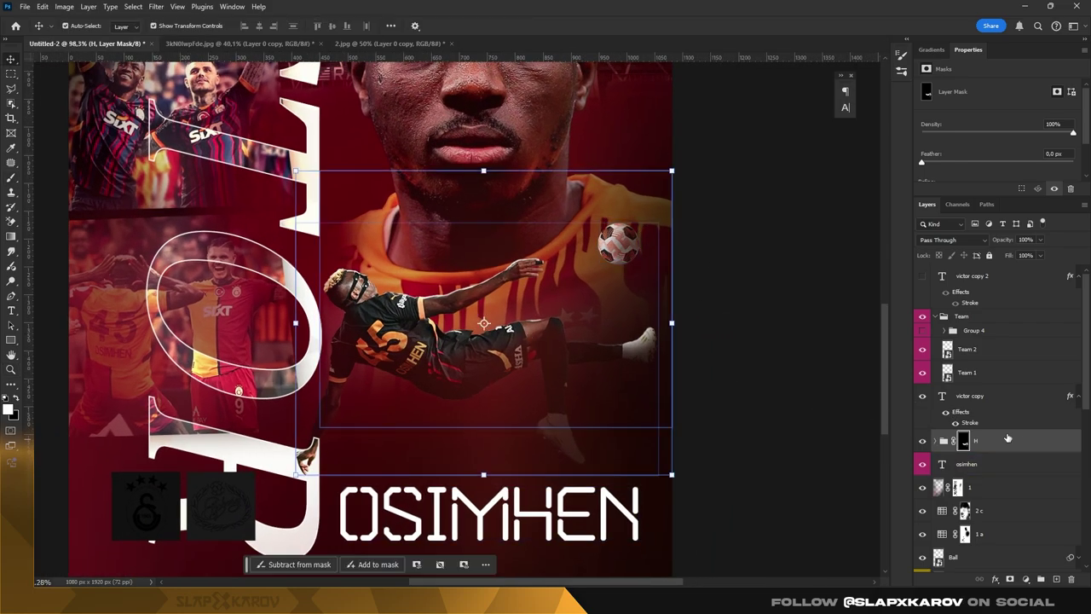
key(ctrl+j)
key(ctrl+e)
- Convert Layer 4 to a smart object and move it below the H group
right_click(967, 441)
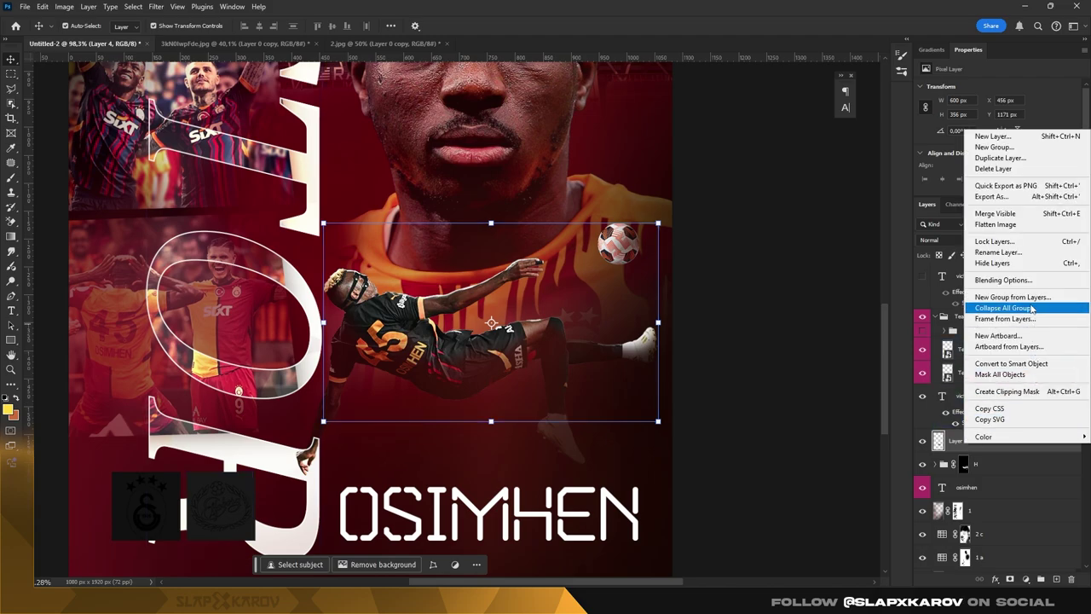
click(1038, 369)
drag(959, 441, 959, 469)
key(z)
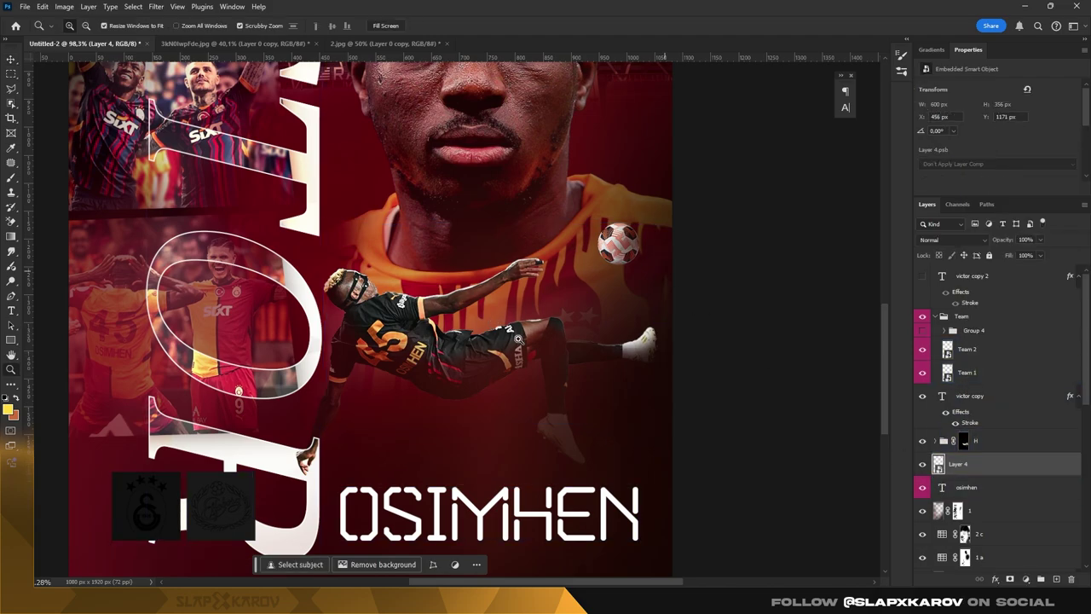
scroll(536, 335, up, 1)
- Start the Blur Gallery and place the first blur pin on the player's torso
click(156, 6)
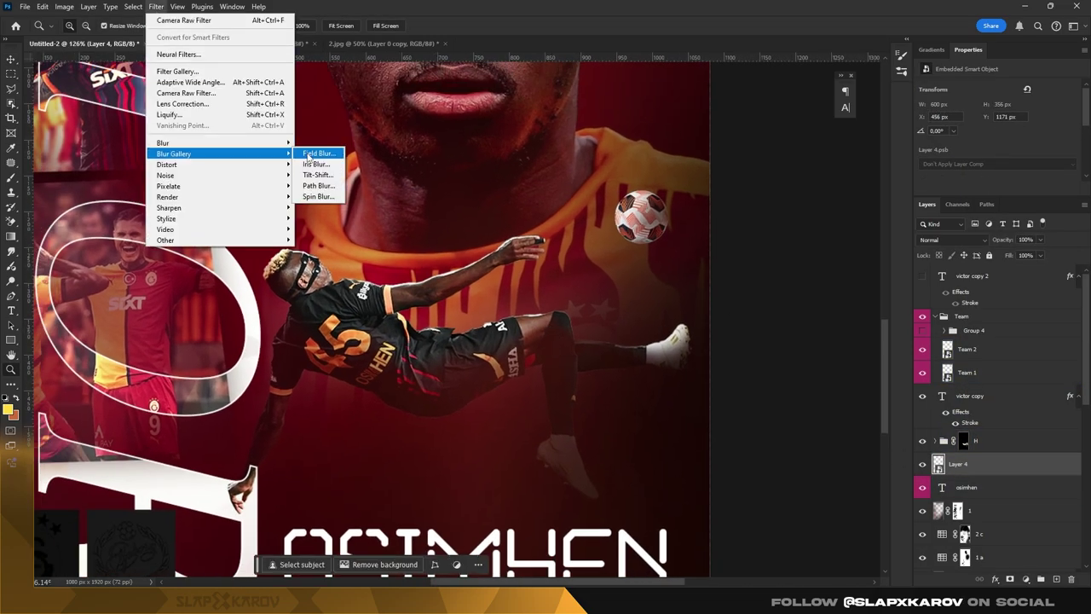
click(366, 152)
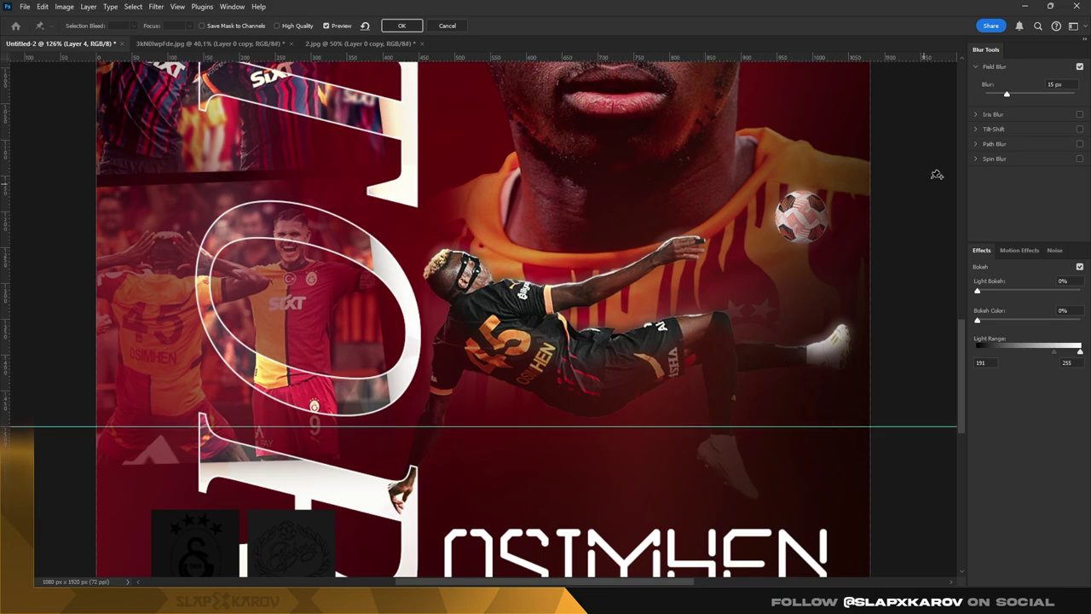
scroll(628, 261, up, 3)
scroll(580, 256, up, 2)
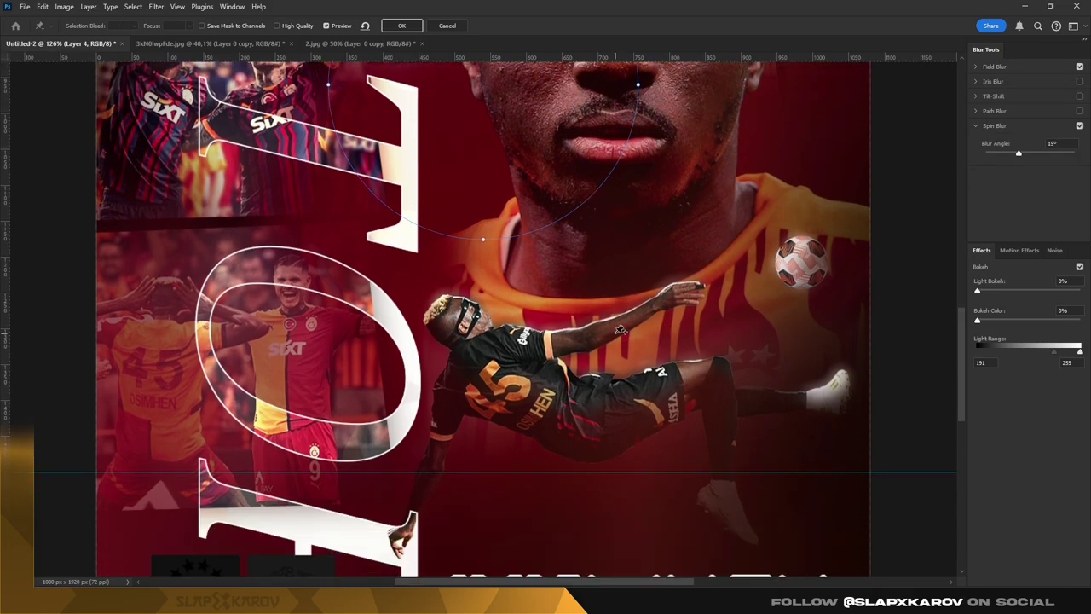
scroll(548, 253, up, 1)
mouse_move(501, 152)
mouse_down()
mouse_move(623, 412)
mouse_move(504, 437)
mouse_move(682, 426)
mouse_move(803, 341)
mouse_up()
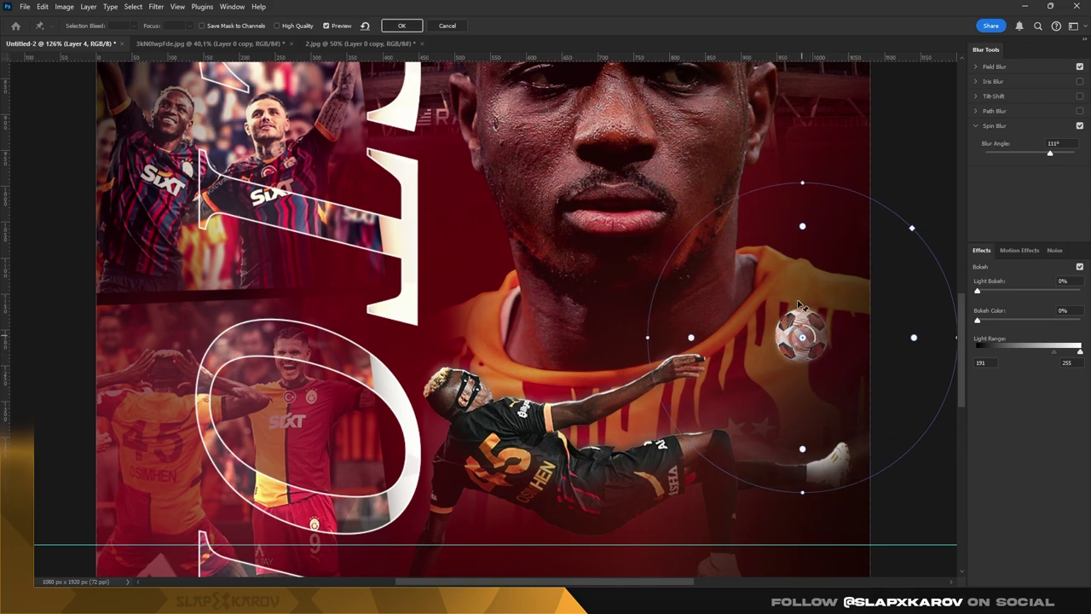
- Add spin blur pins on the player with angles of about 18°, 50° and 79°
scroll(771, 354, down, 1)
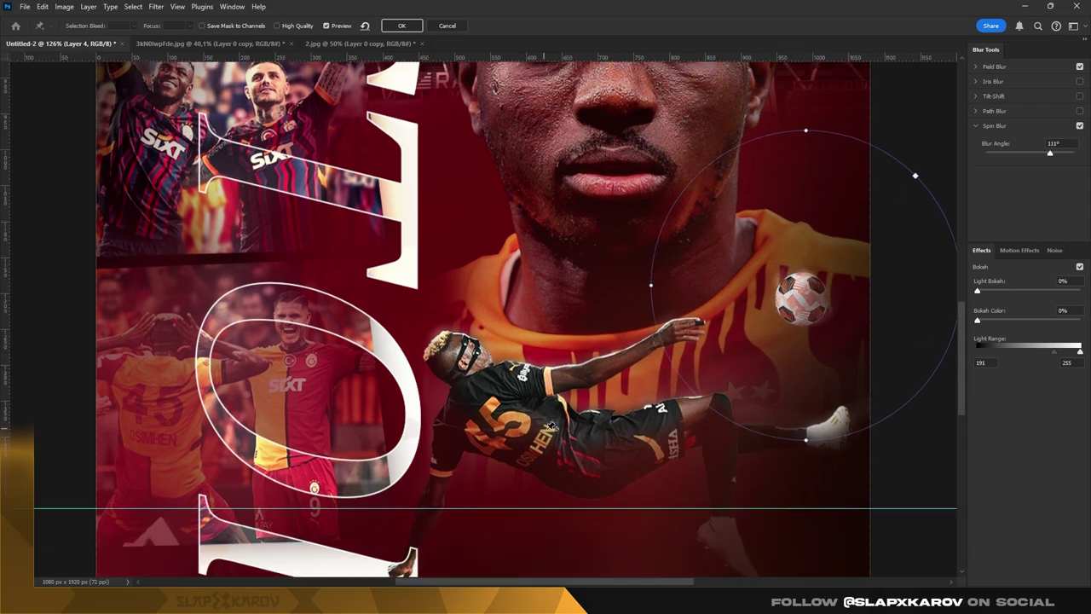
click(537, 420)
scroll(554, 401, down, 1)
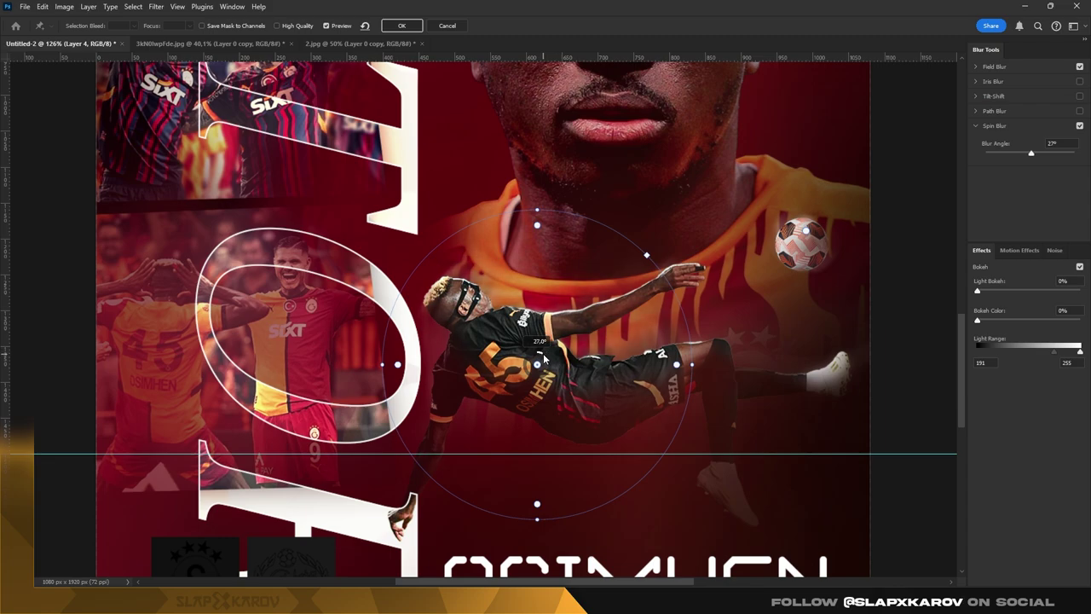
drag(543, 358, 503, 368)
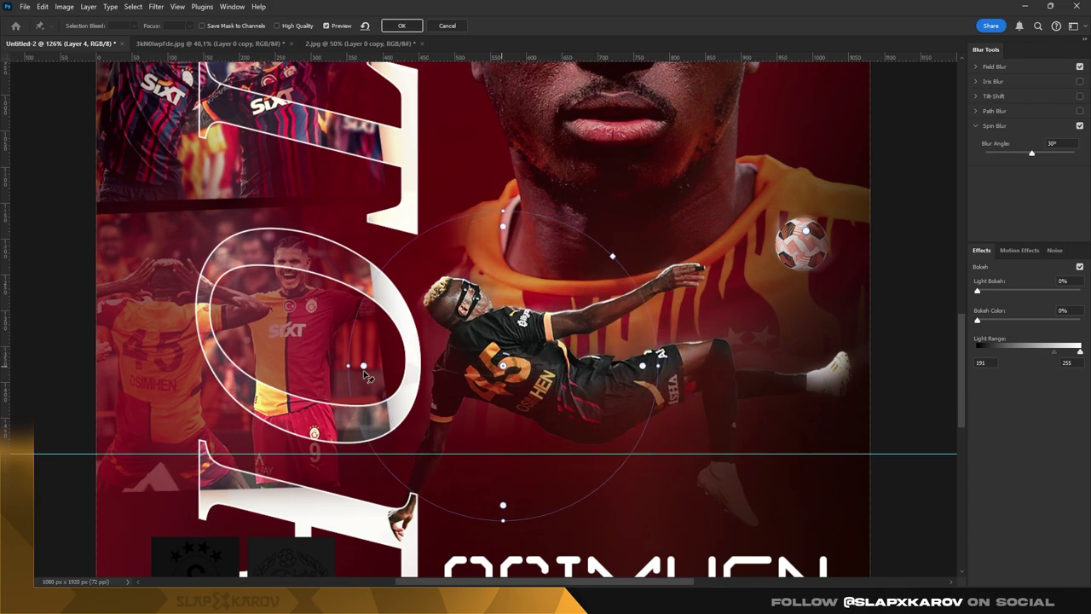
click(726, 403)
drag(727, 408, 736, 376)
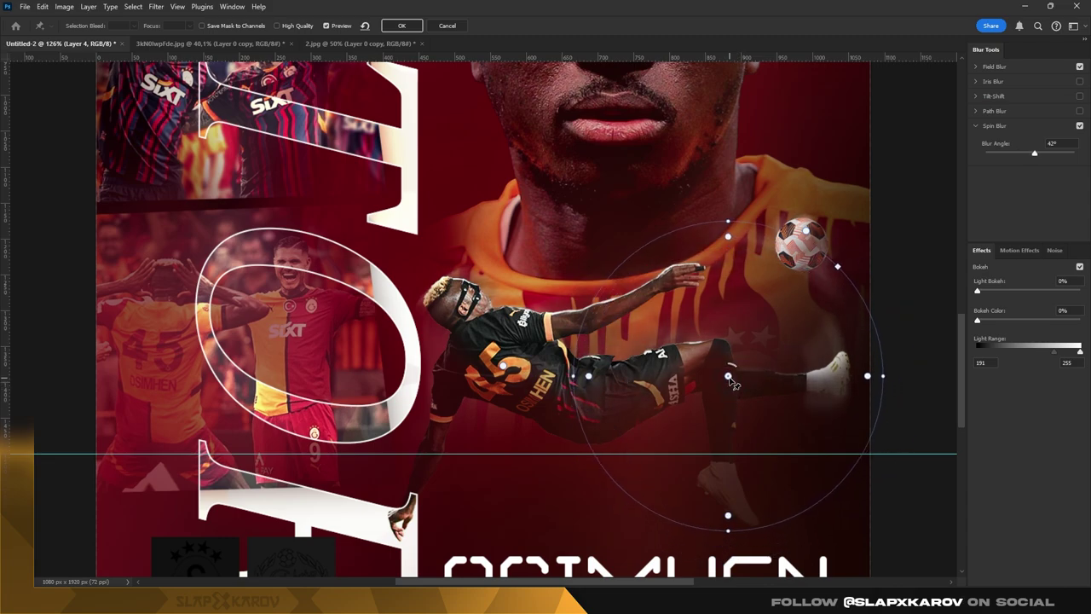
click(564, 423)
mouse_move(573, 417)
mouse_down()
mouse_move(582, 426)
mouse_move(540, 408)
mouse_up()
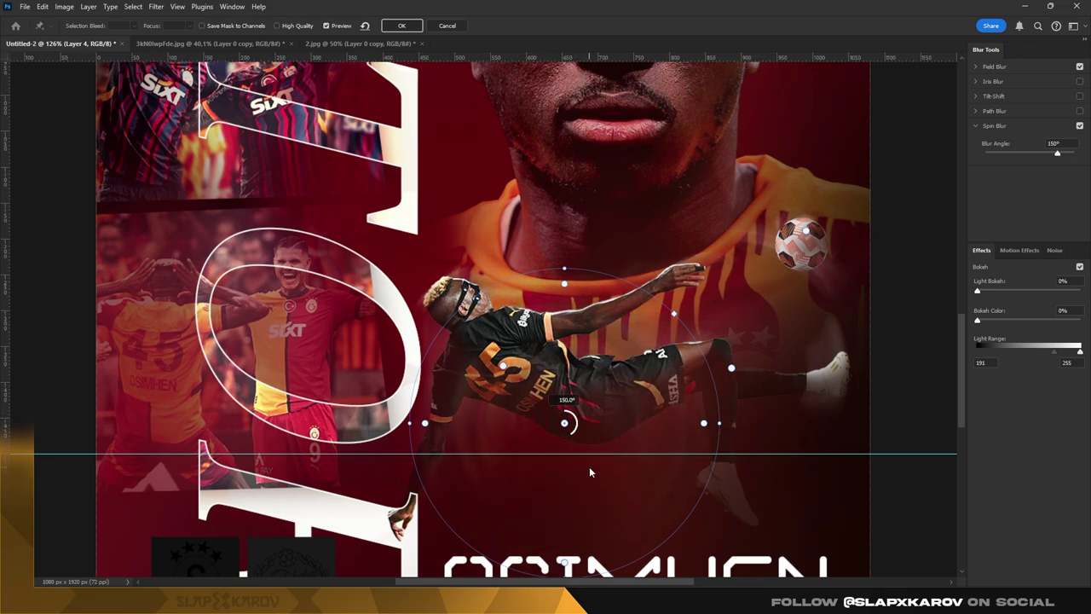
scroll(629, 411, down, 2)
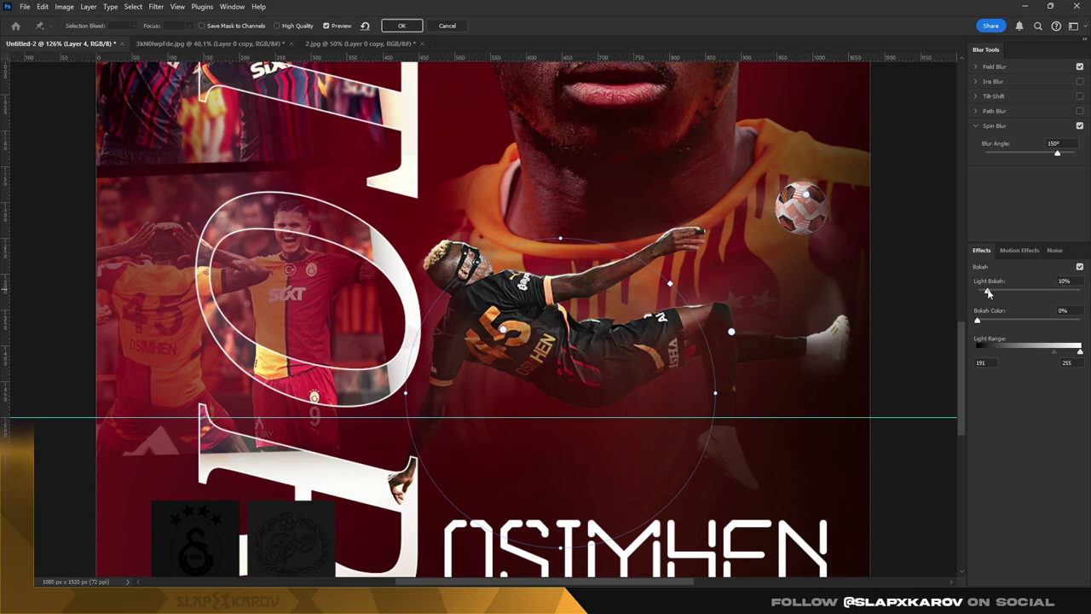
- Apply the spin blur and toggle Layer 4's visibility to compare the result
key(Return)
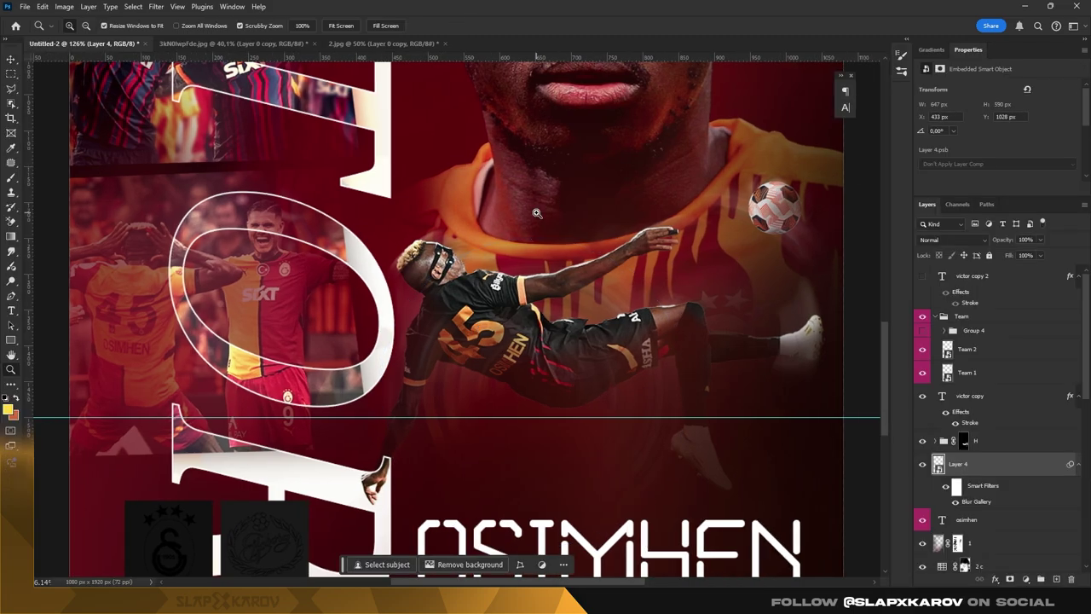
drag(560, 251, 545, 248)
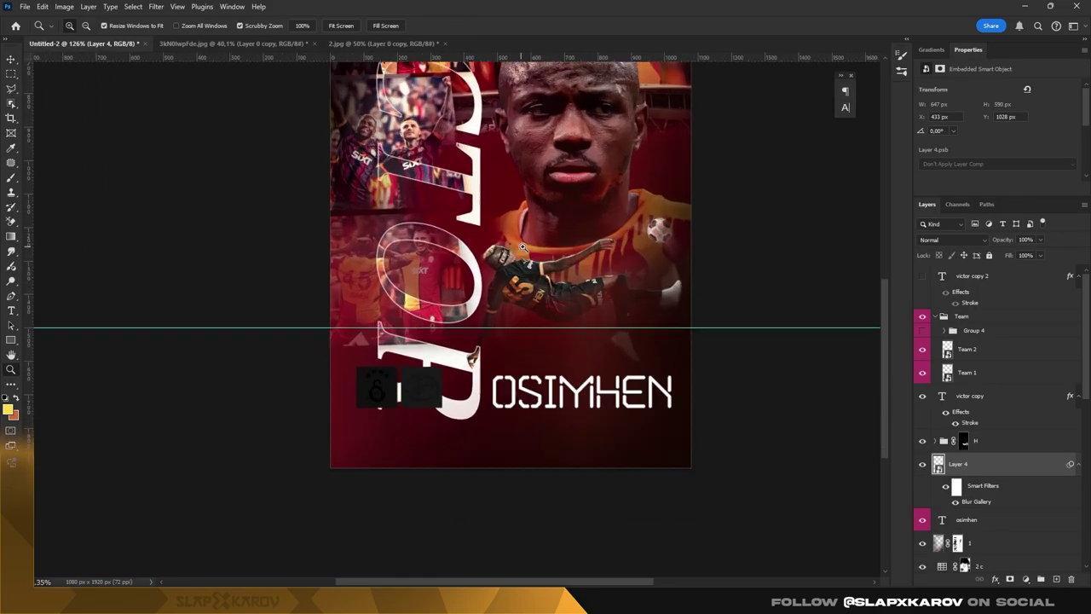
click(923, 465)
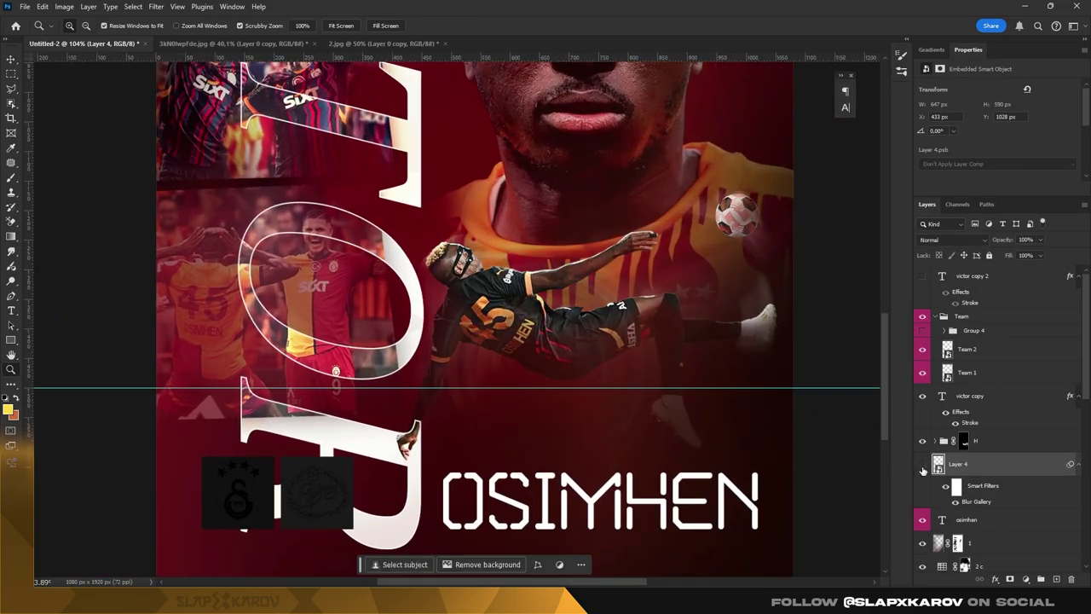
drag(521, 361, 554, 358)
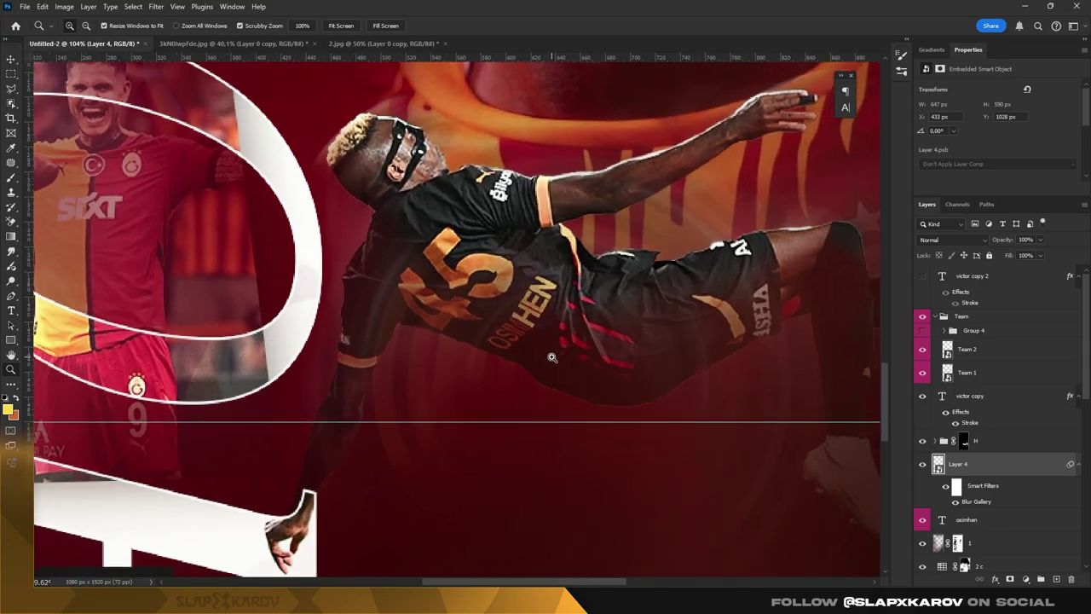
- Add a layer mask to Layer 4 and set up a size 60 brush
click(1011, 579)
click(11, 177)
right_click(481, 281)
click(412, 263)
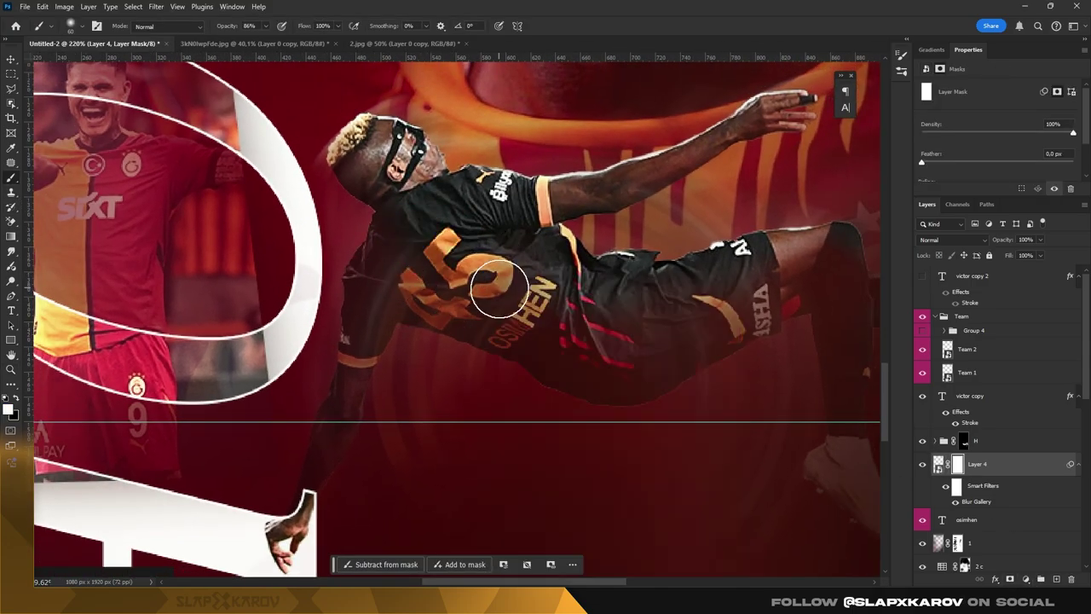
key(z)
mouse_move(633, 308)
mouse_down()
mouse_move(612, 169)
mouse_move(564, 193)
mouse_move(530, 251)
mouse_move(587, 282)
mouse_up()
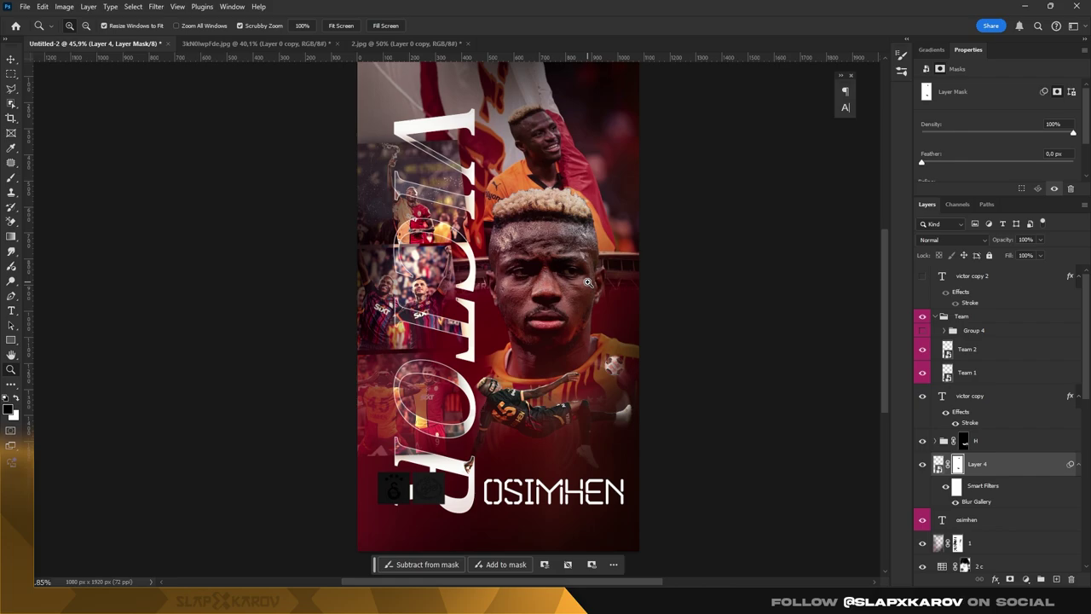
- Reconfirm Color Fill 1's colour, then select Layer 0 copy
key(v)
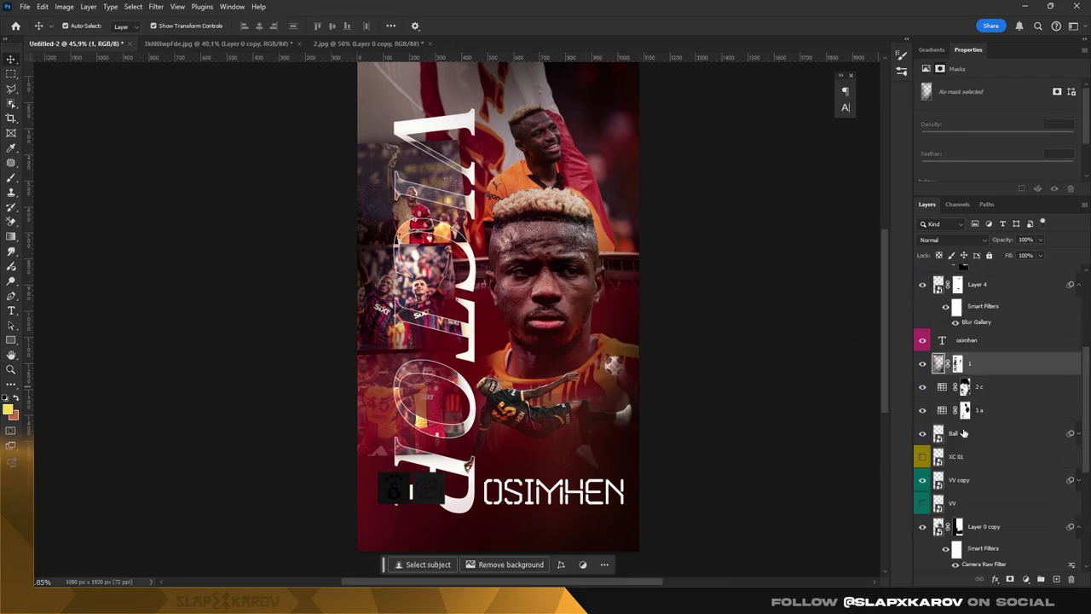
scroll(998, 383, down, 5)
double_click(945, 406)
click(907, 284)
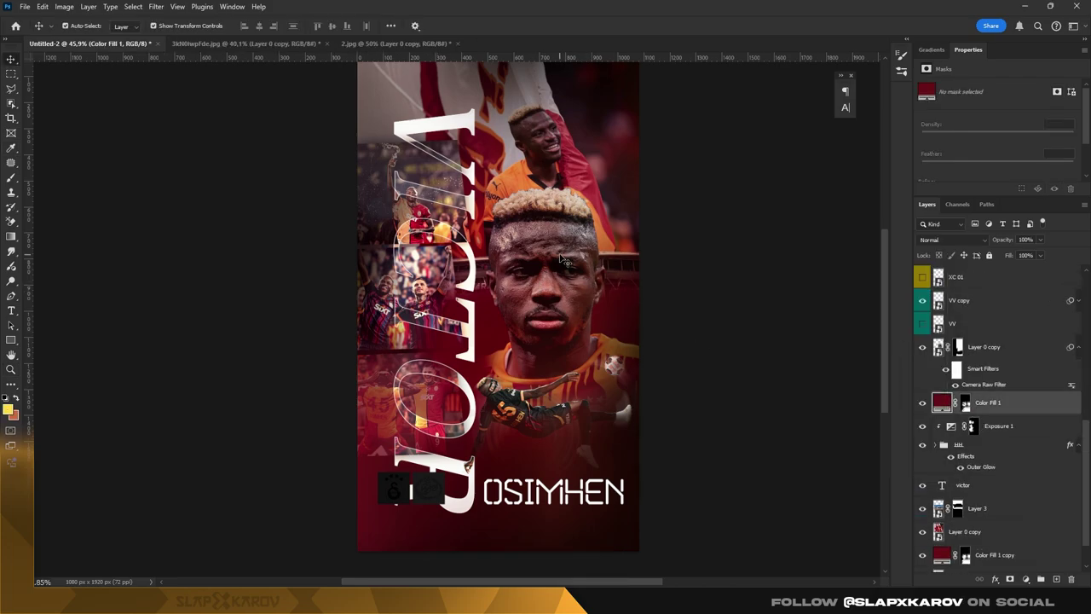
click(921, 492)
click(980, 466)
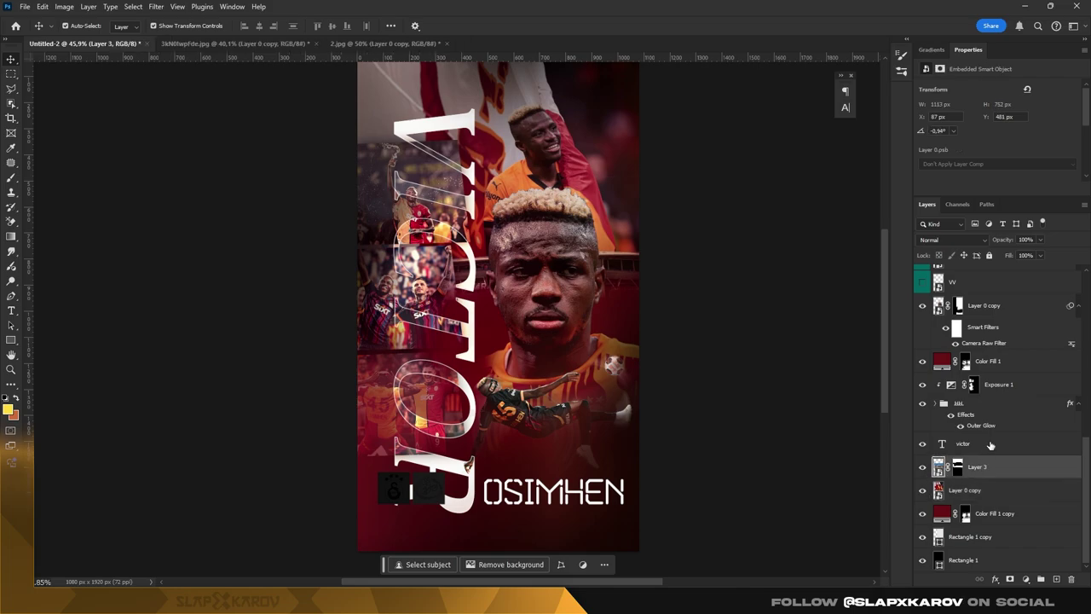
click(1002, 442)
scroll(1006, 427, up, 2)
click(997, 351)
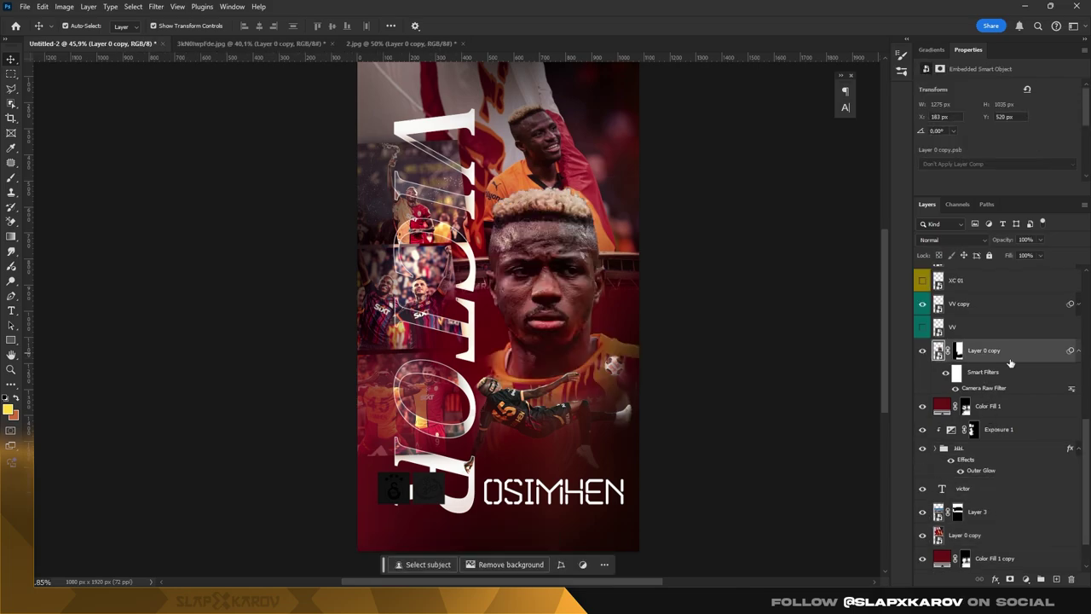
- Add a dark red Solid Color fill layer, Color Fill 2, above Layer 0 copy
click(1026, 578)
click(1015, 388)
click(887, 369)
click(901, 282)
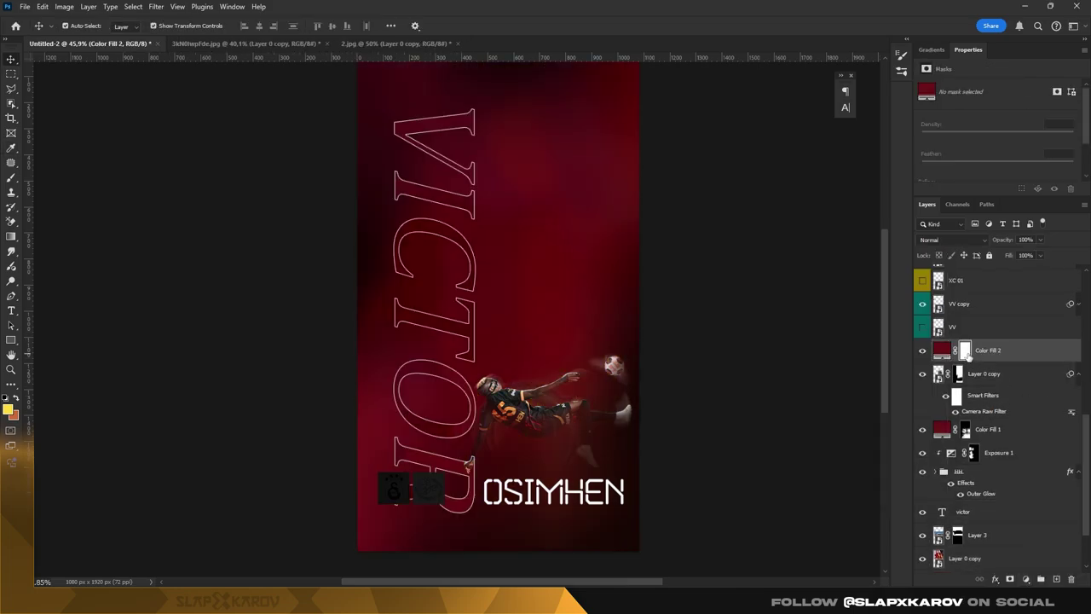
click(948, 239)
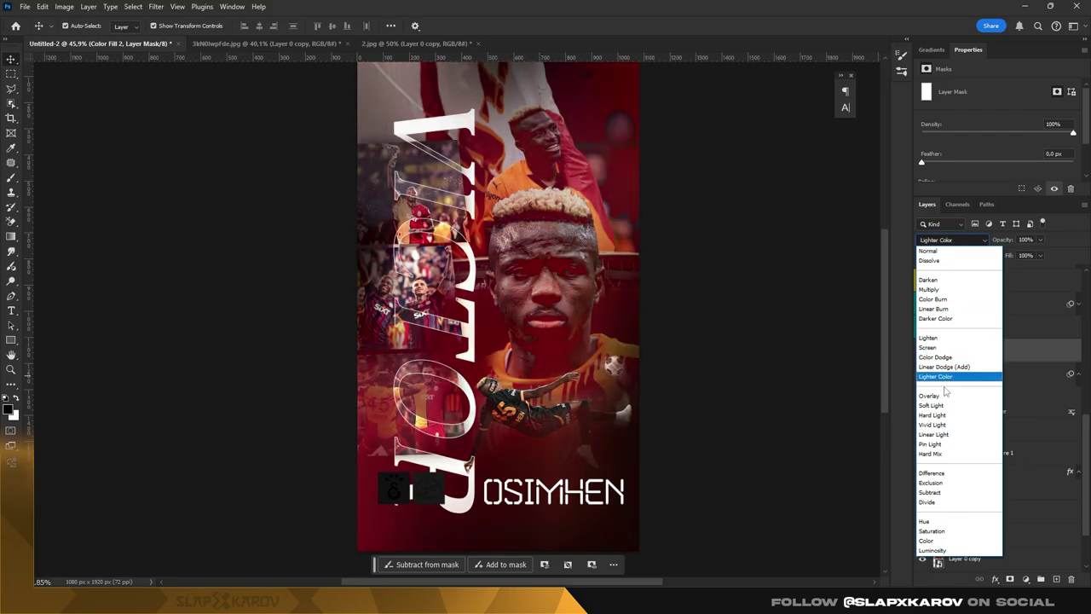
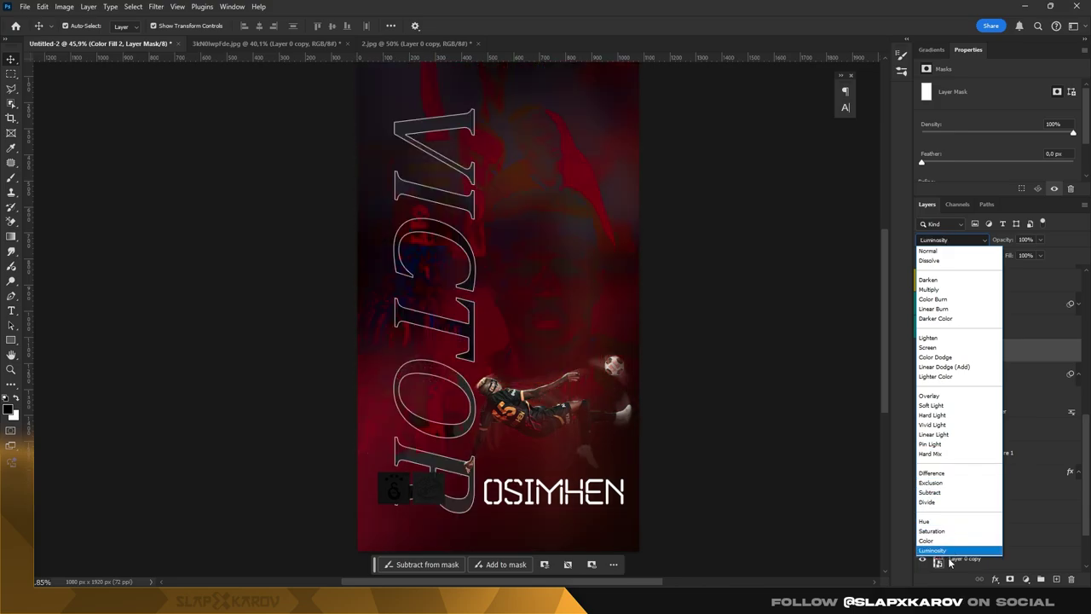
- Set the red Color Fill 2 tint to Darken and clip it to the portrait
click(955, 279)
right_click(1023, 354)
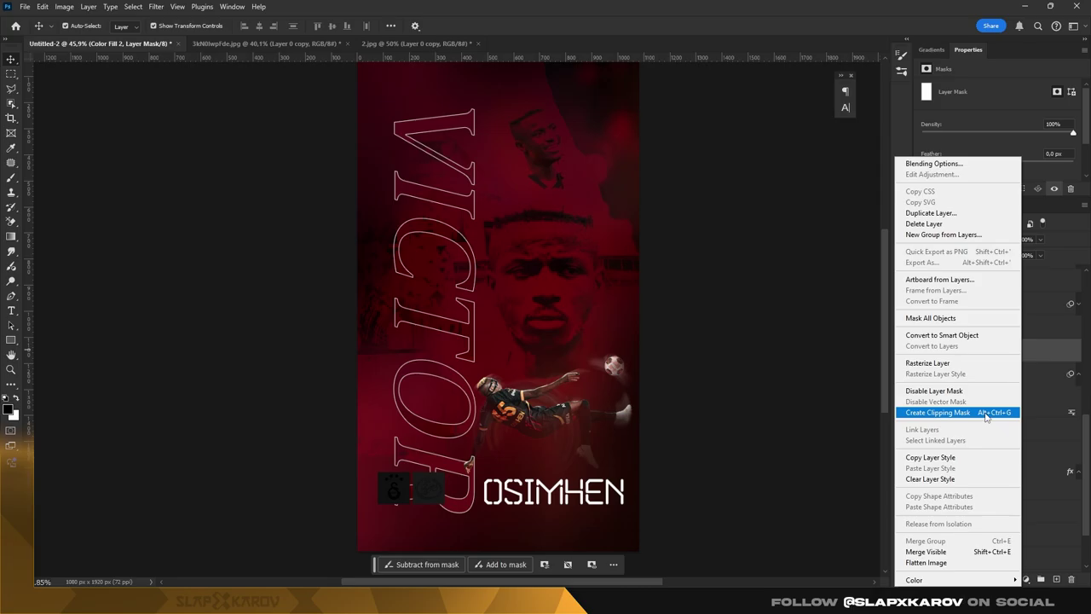
click(981, 412)
key(z)
click(619, 262)
drag(619, 261, 577, 244)
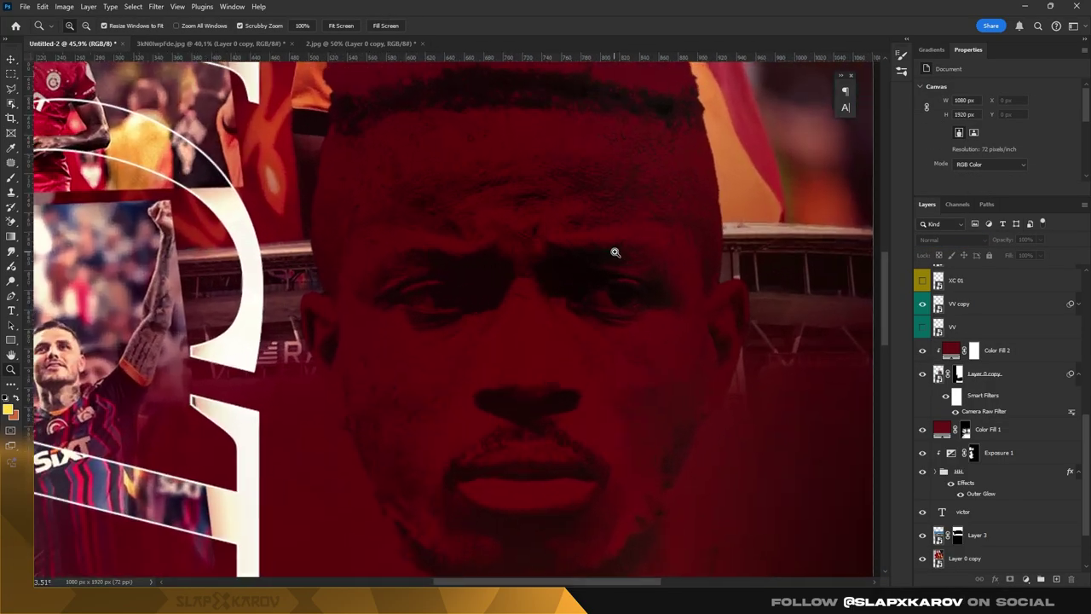
- Paint the tint's mask to reveal the bleached hair, chin, neck and upper chest
click(974, 350)
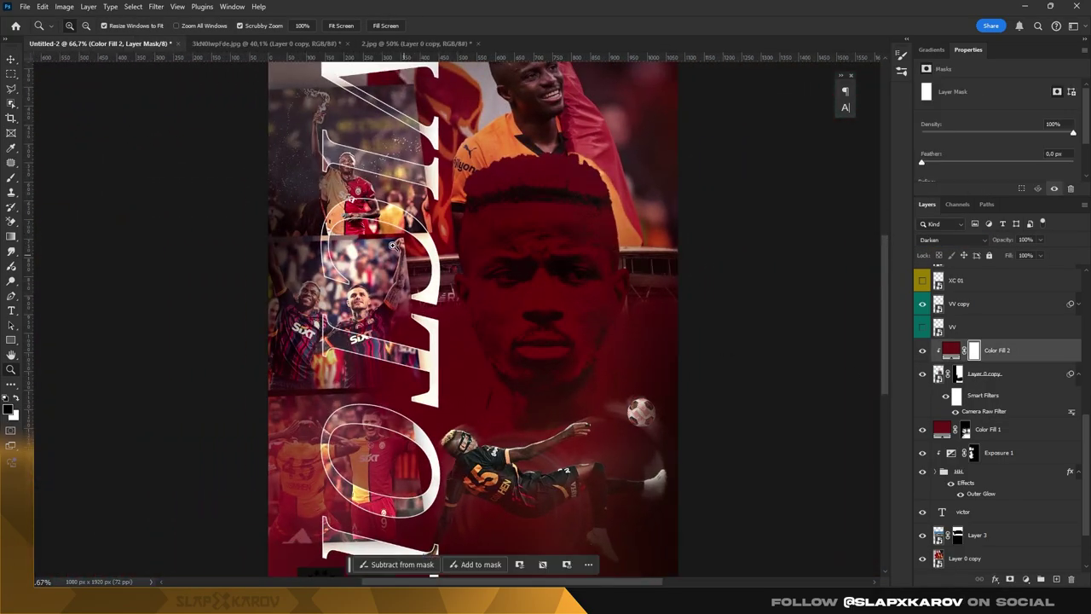
key(b)
key(v)
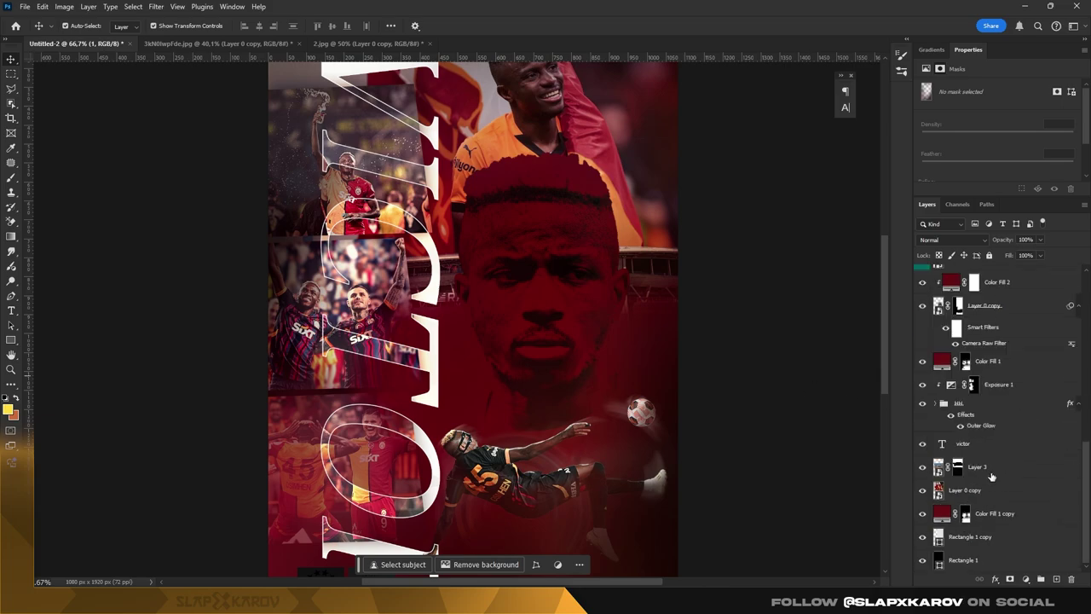
scroll(997, 392, up, 2)
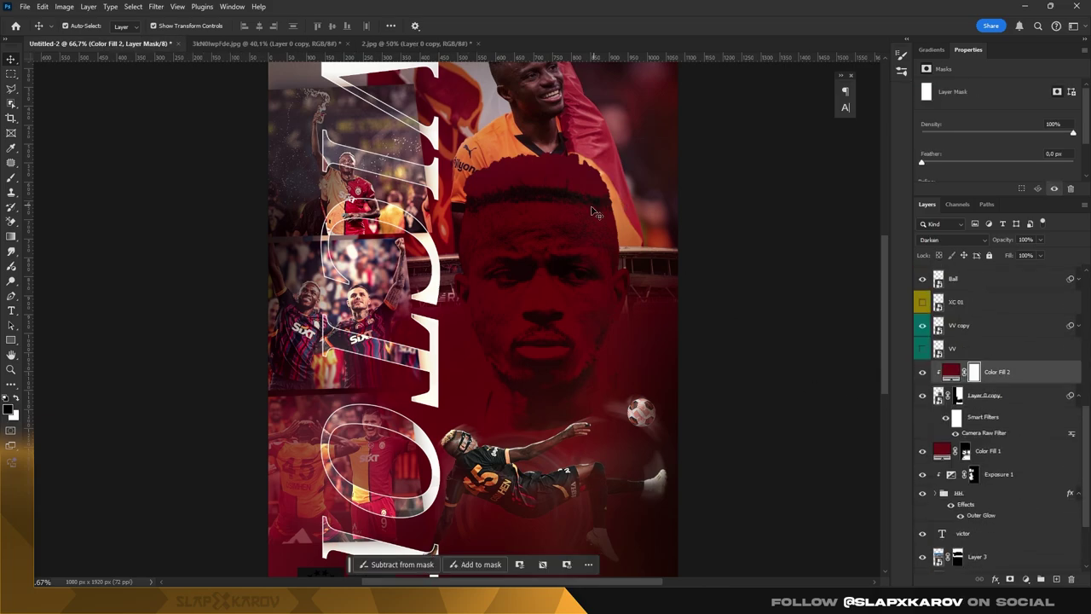
key(b)
mouse_move(597, 183)
mouse_down()
mouse_move(585, 170)
mouse_move(543, 196)
mouse_move(546, 224)
mouse_move(568, 231)
mouse_move(519, 244)
mouse_move(537, 292)
mouse_up()
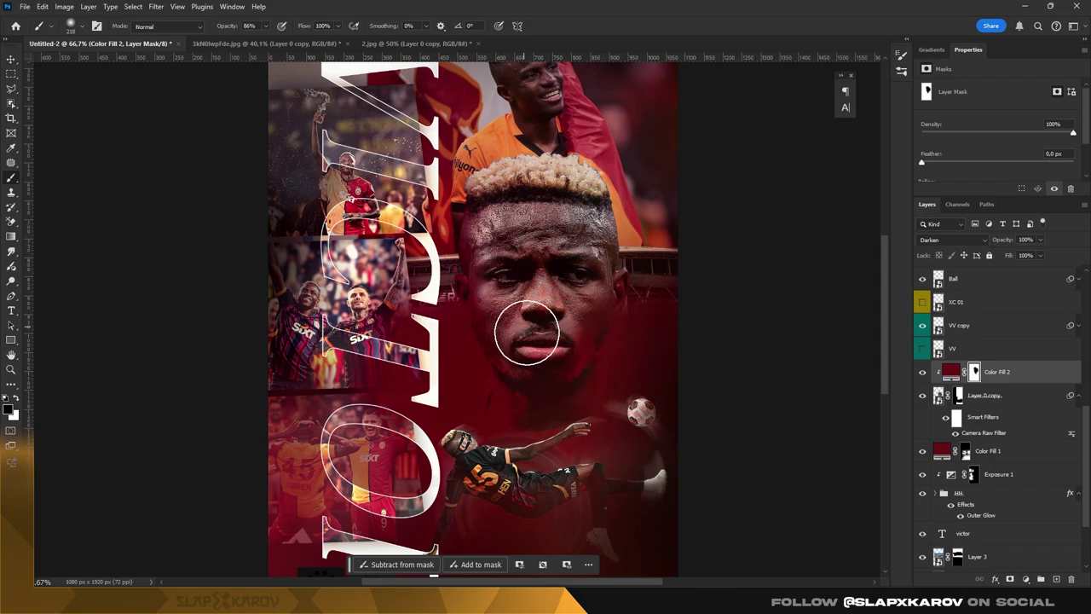
drag(527, 332, 490, 420)
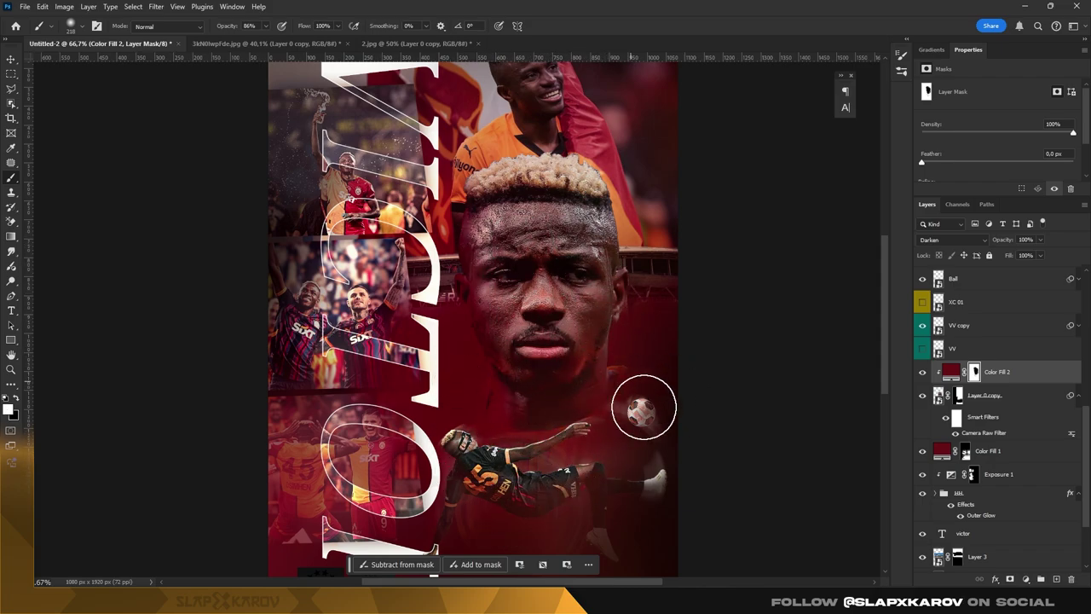
- Set white as the paint colour, shrink the brush, and zoom out to the whole poster
key(x)
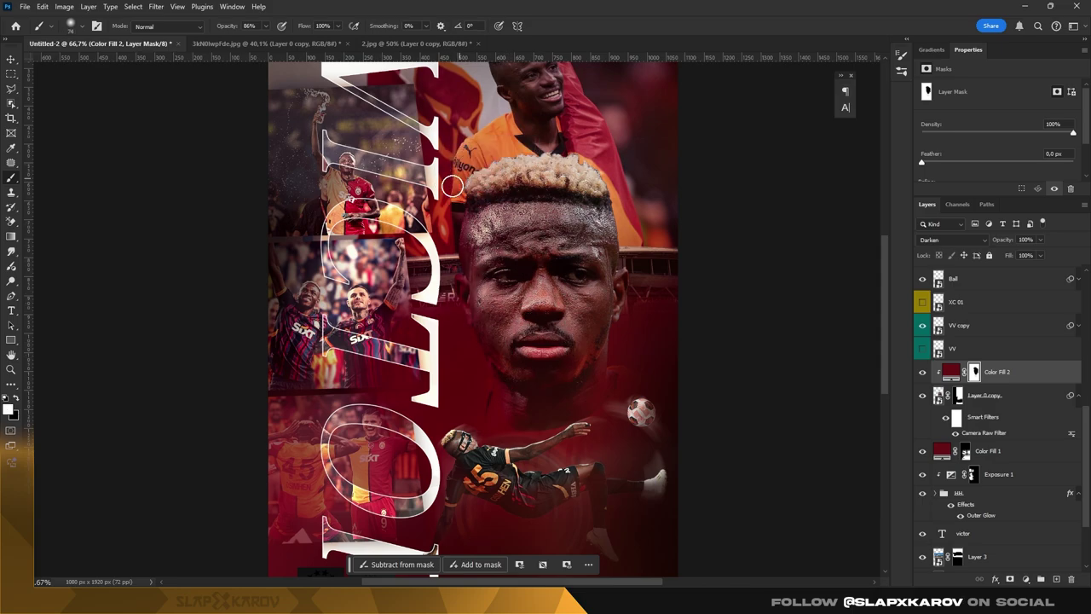
drag(480, 170, 507, 141)
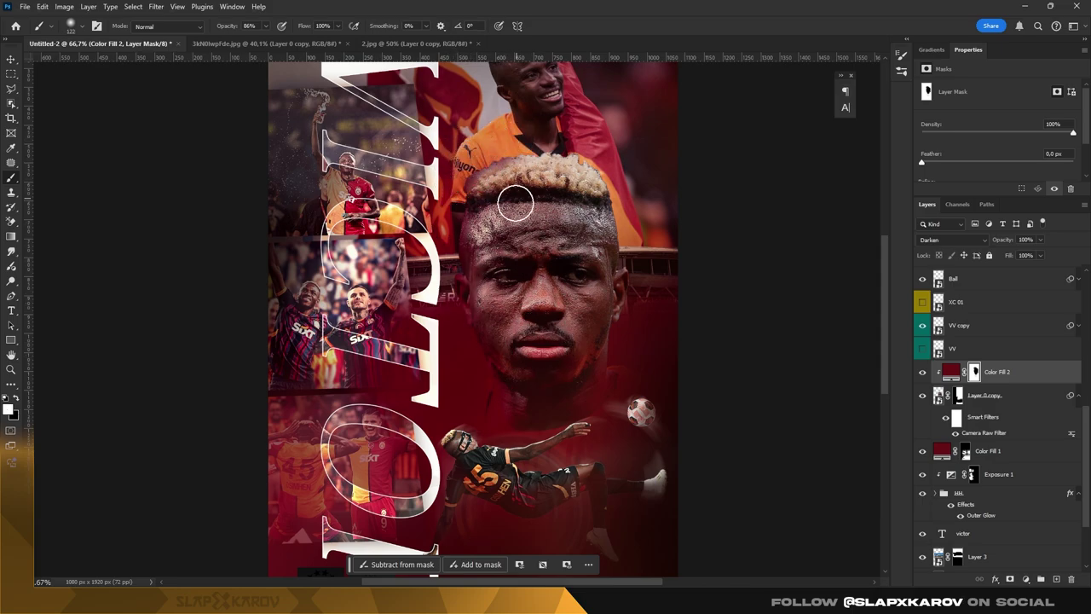
scroll(497, 207, down, 2)
scroll(517, 244, down, 2)
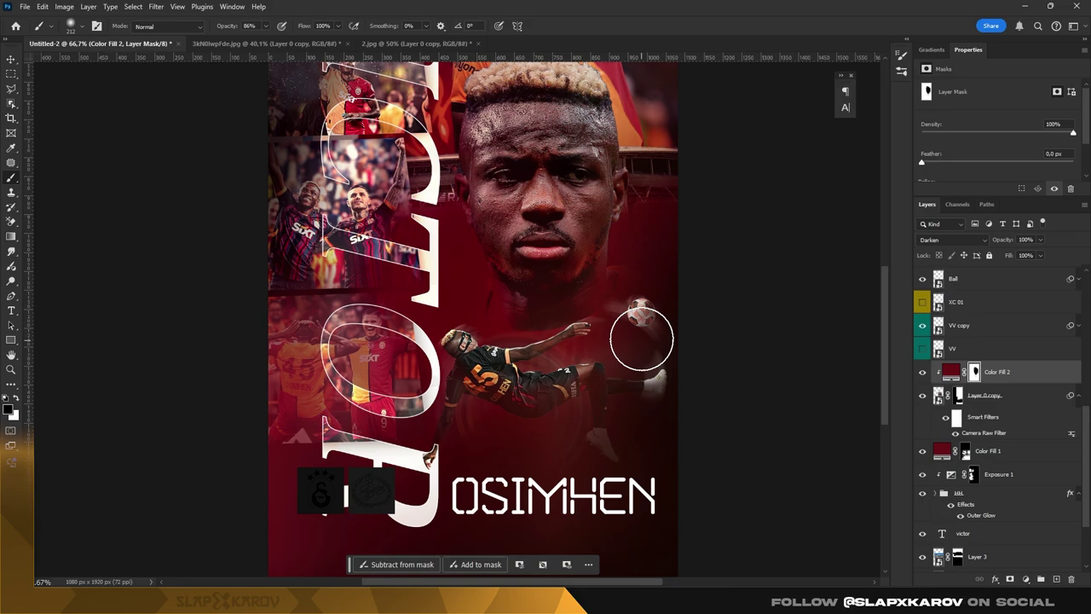
key(z)
drag(608, 331, 536, 146)
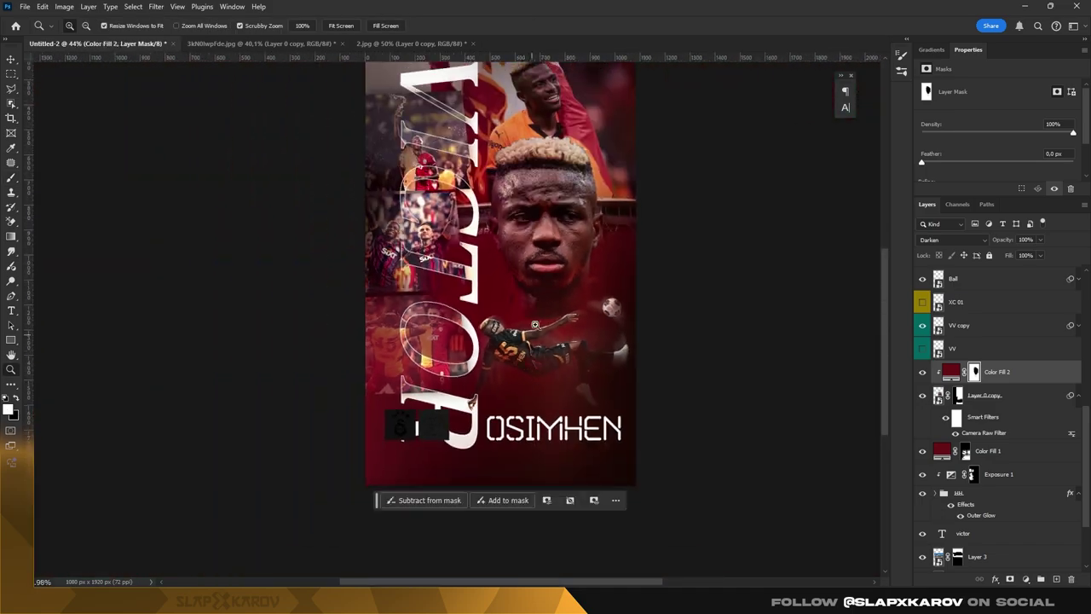
- Add a black Solid Color fill at 40% opacity with an inverted mask
click(535, 146)
click(1026, 579)
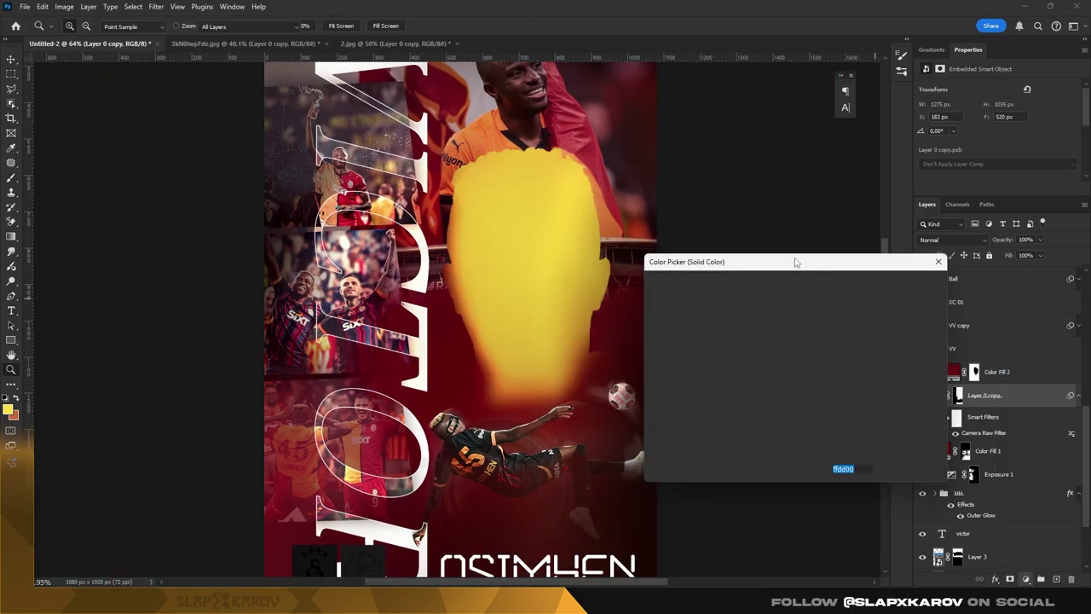
click(902, 286)
key(4)
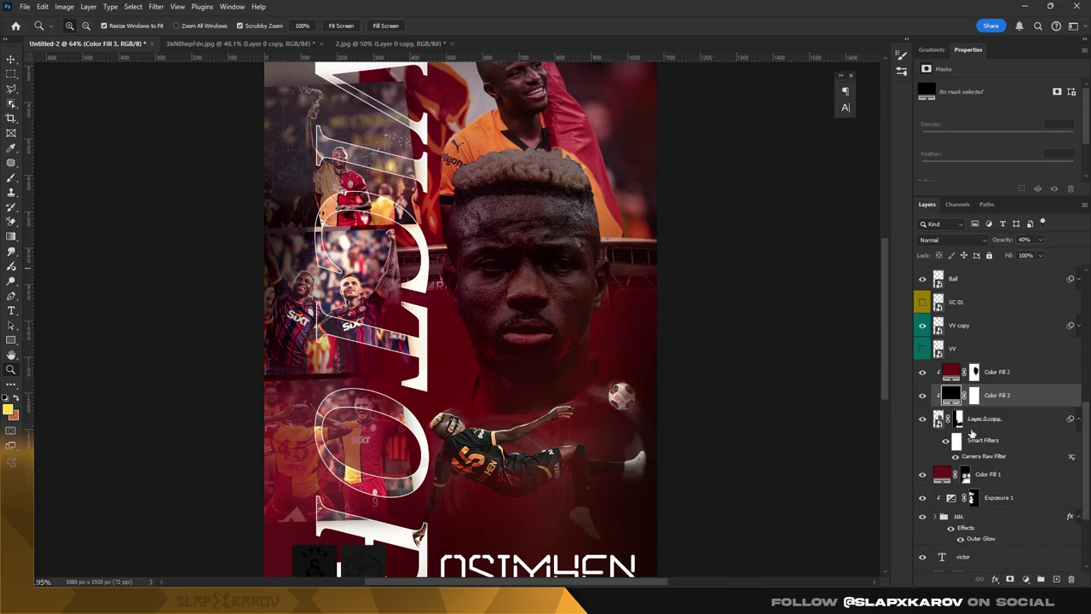
click(975, 396)
key(ctrl+i)
- Select the player and paint white on the black fill's mask around the head and hair
click(959, 419)
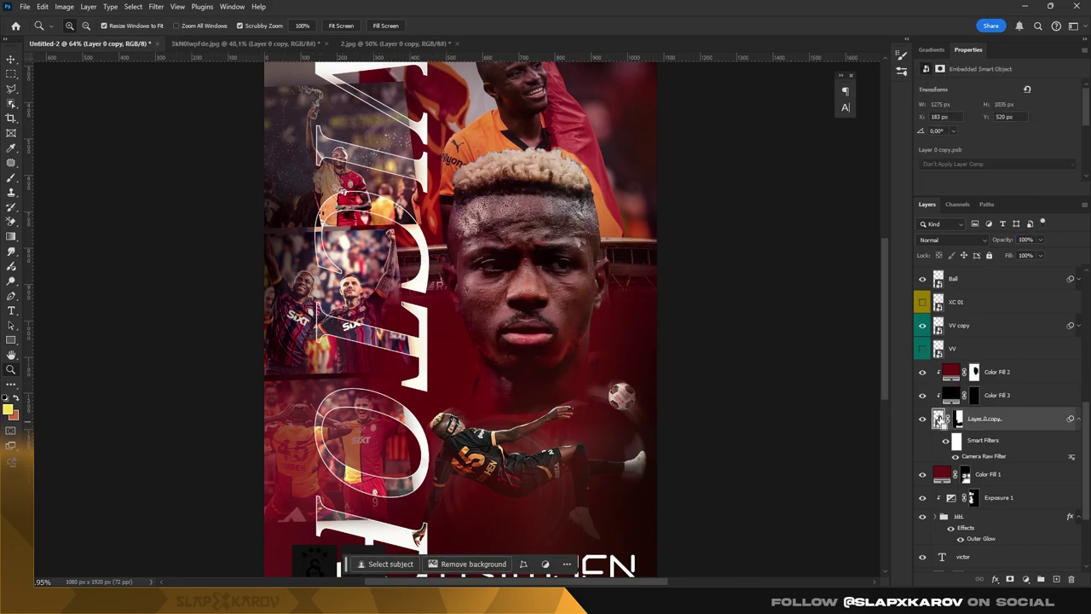
ctrl+click(939, 420)
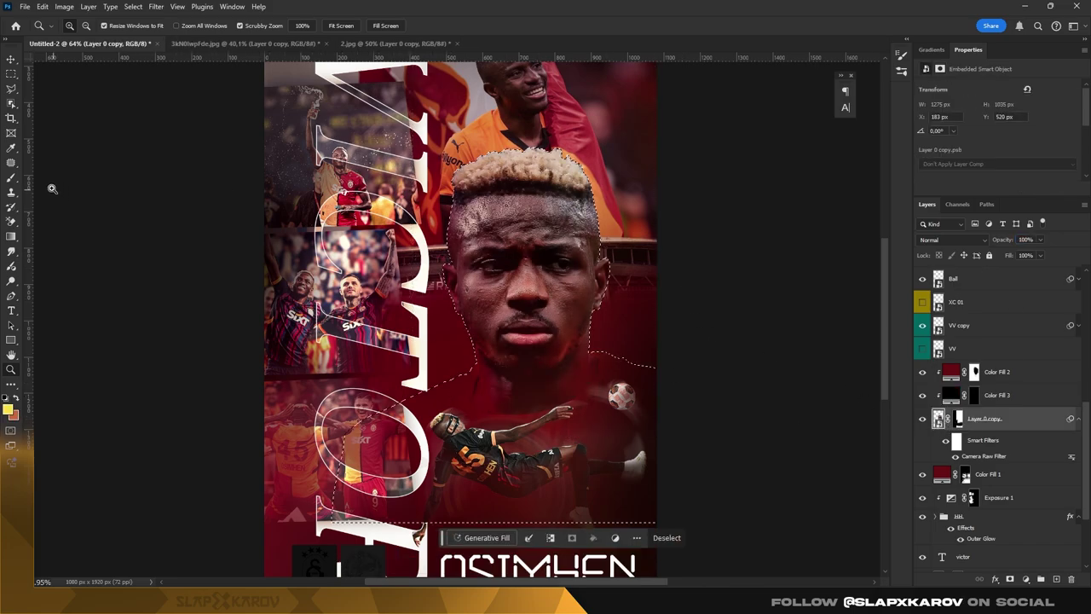
key(alt+bracketright)
key(x)
drag(588, 201, 609, 232)
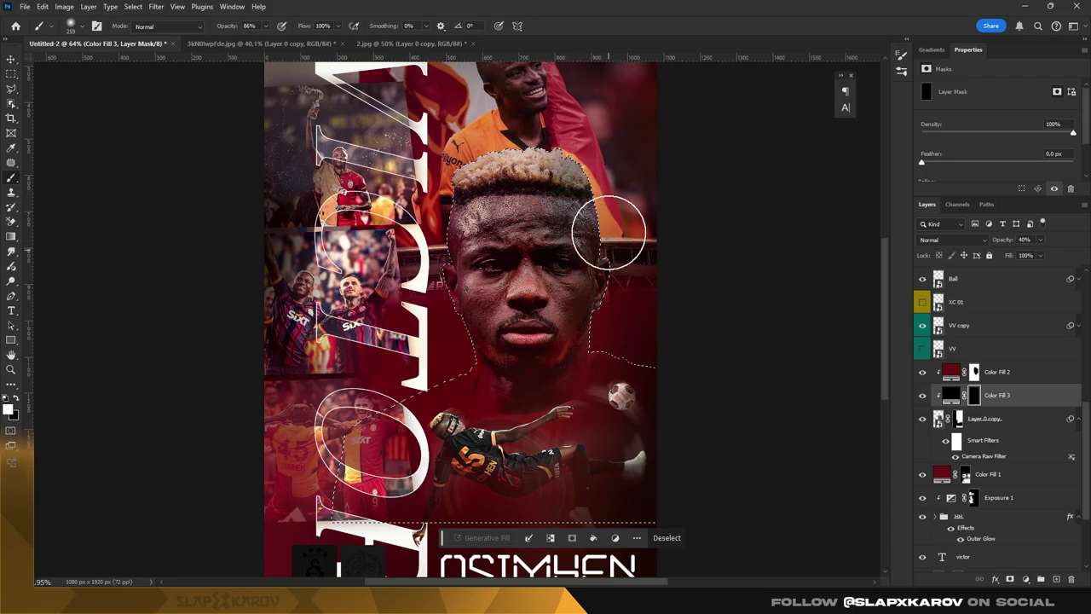
drag(538, 156, 633, 269)
drag(559, 267, 526, 255)
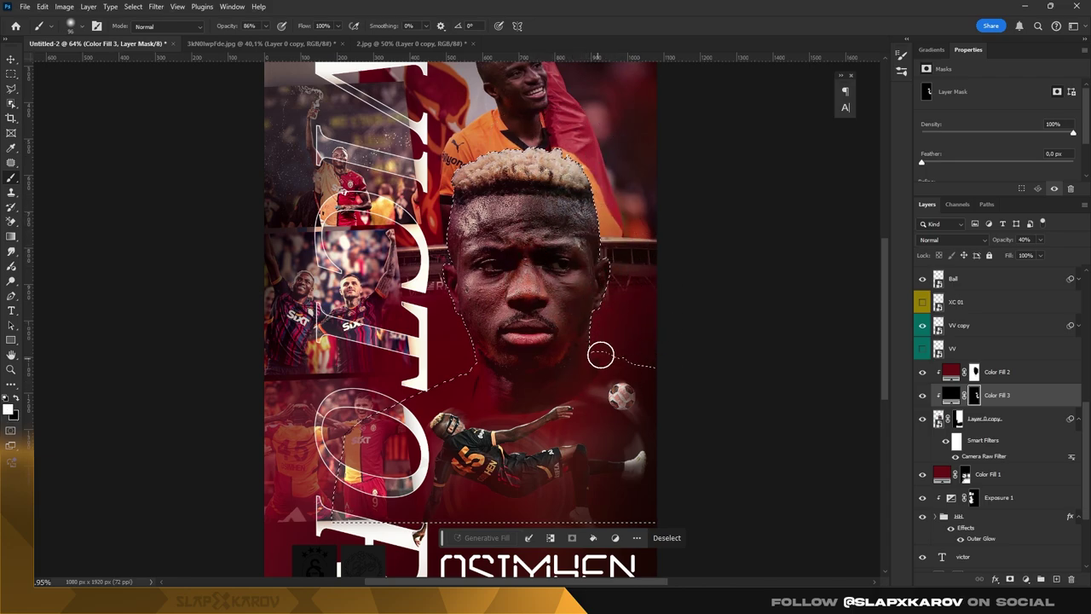
key(z)
key(ctrl+minus)
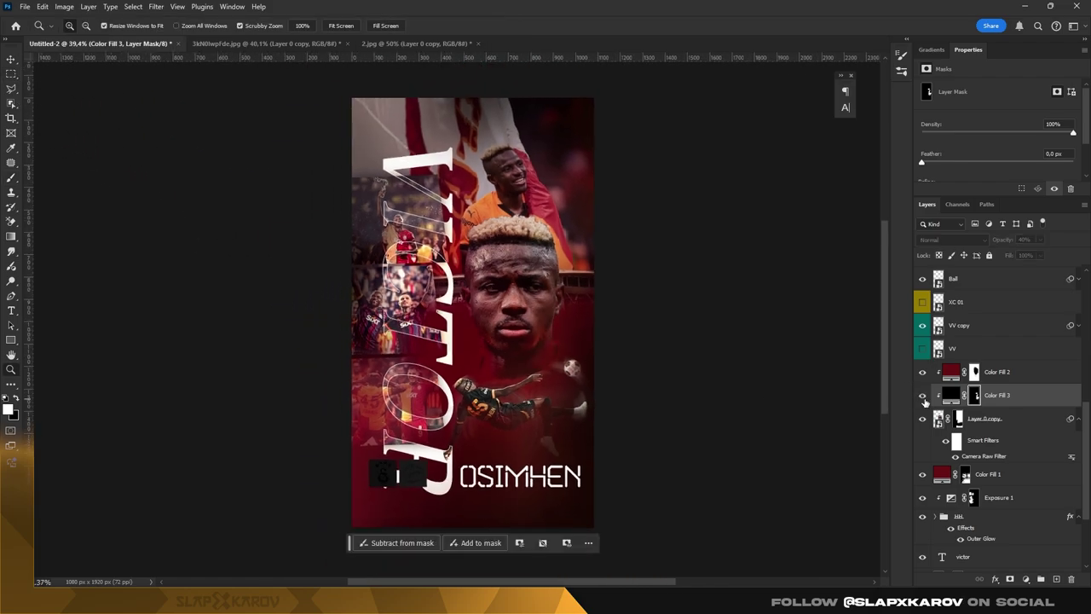
drag(554, 354, 609, 354)
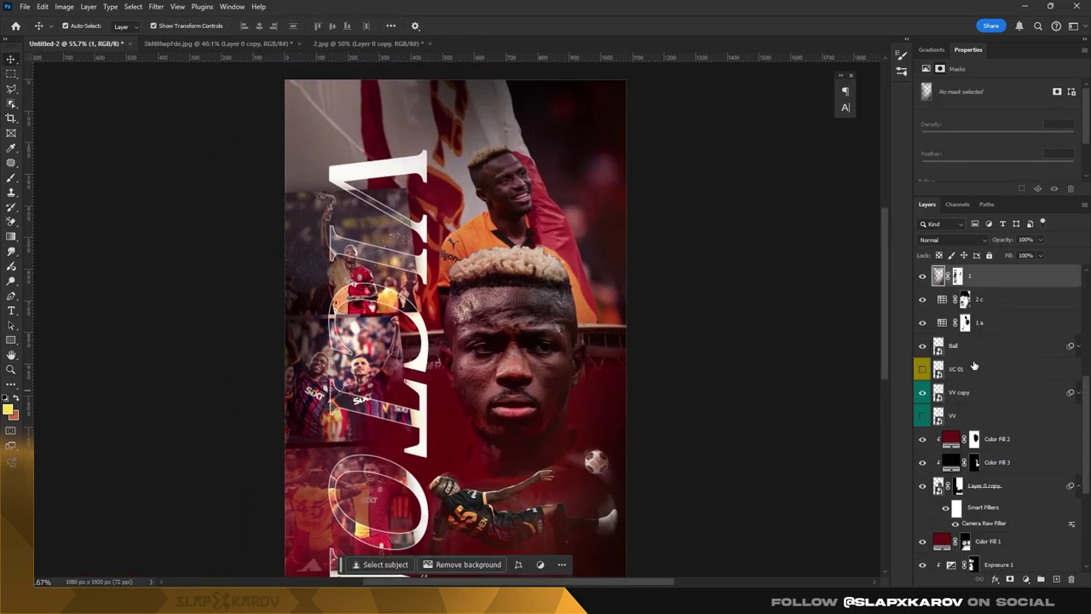
- Add an empty layer above Layer 0 copy and sample orange from the jersey
scroll(975, 365, down, 5)
click(965, 490)
key(z)
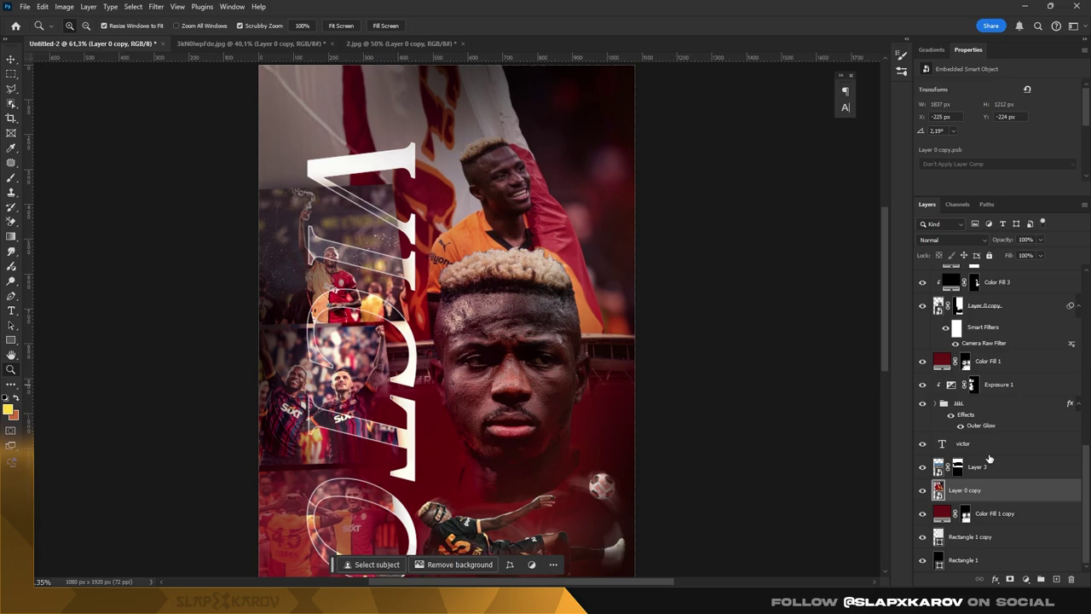
click(1055, 580)
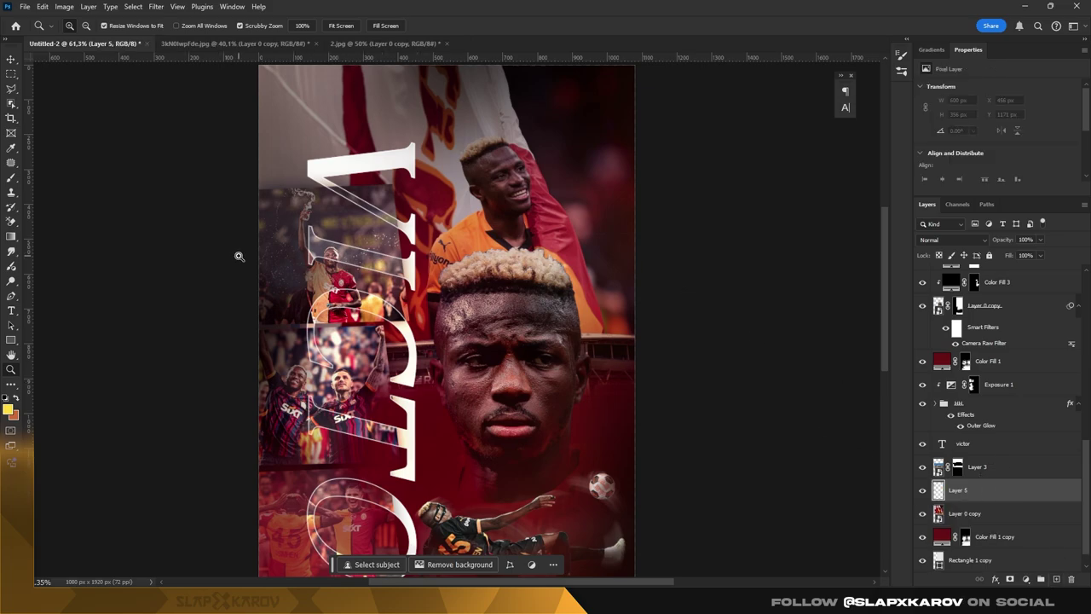
click(7, 410)
click(492, 247)
click(909, 284)
- Choose a Smoke brush and paint orange smoke right of the player's head
key(b)
right_click(544, 277)
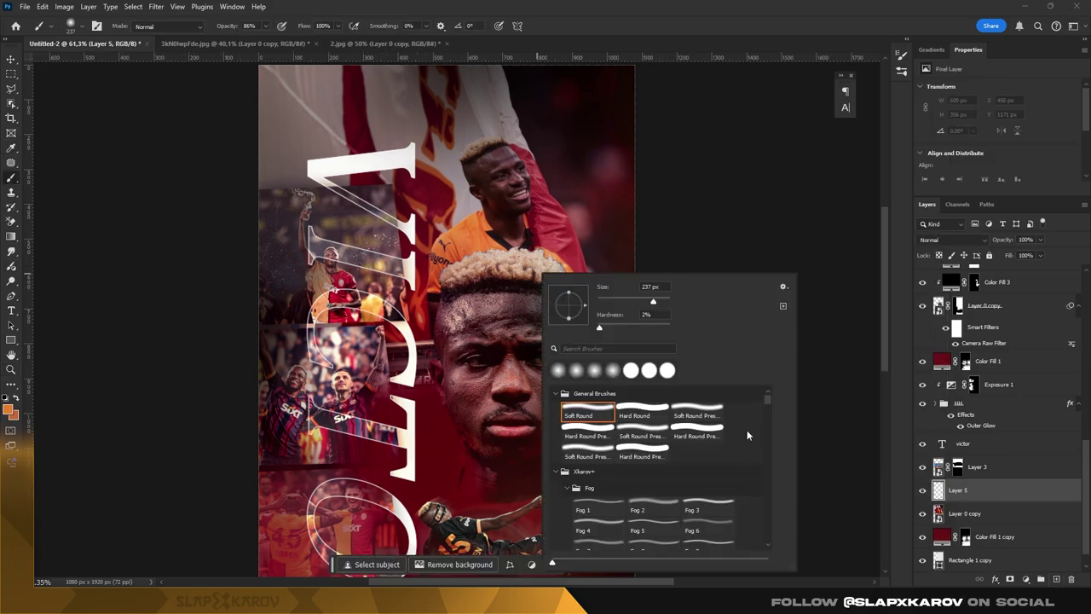
scroll(746, 430, down, 3)
mouse_move(770, 446)
mouse_down()
mouse_move(771, 466)
mouse_move(770, 398)
mouse_move(767, 421)
mouse_up()
click(598, 465)
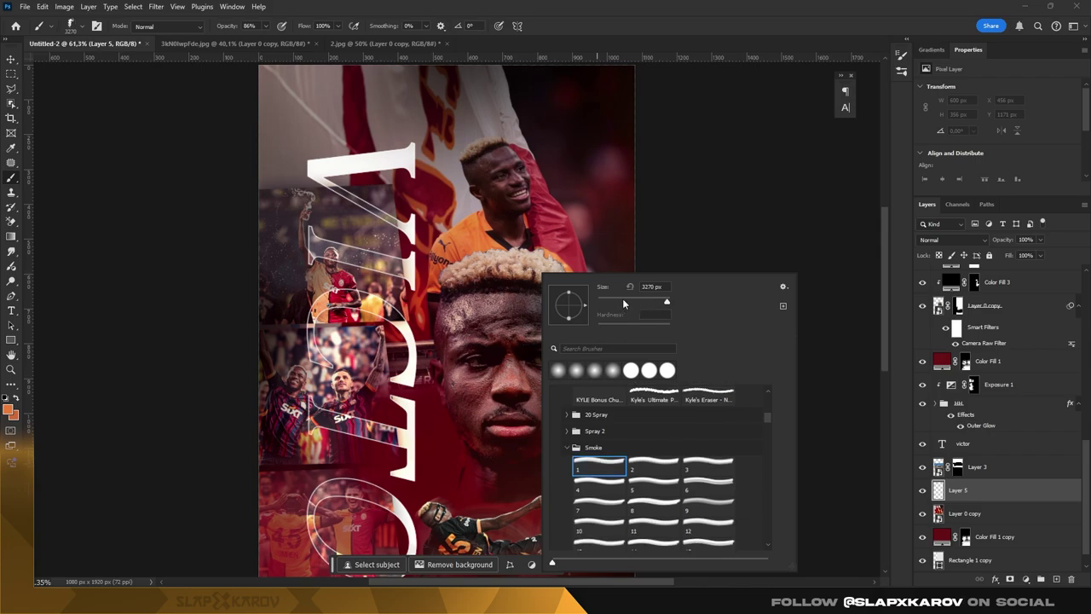
key(Return)
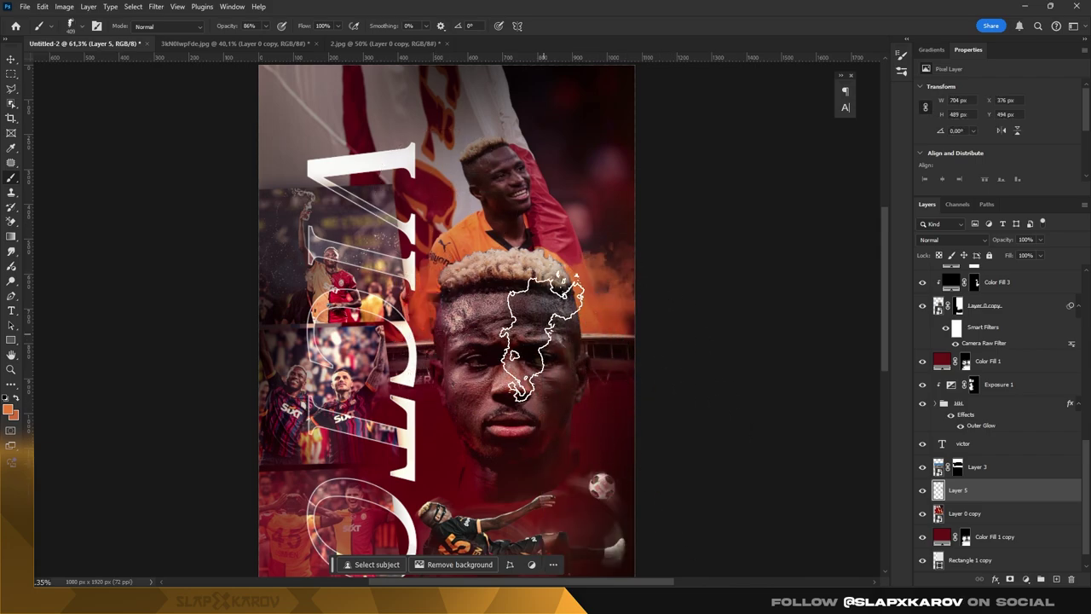
mouse_move(597, 307)
mouse_down()
mouse_move(580, 256)
mouse_move(668, 420)
mouse_up()
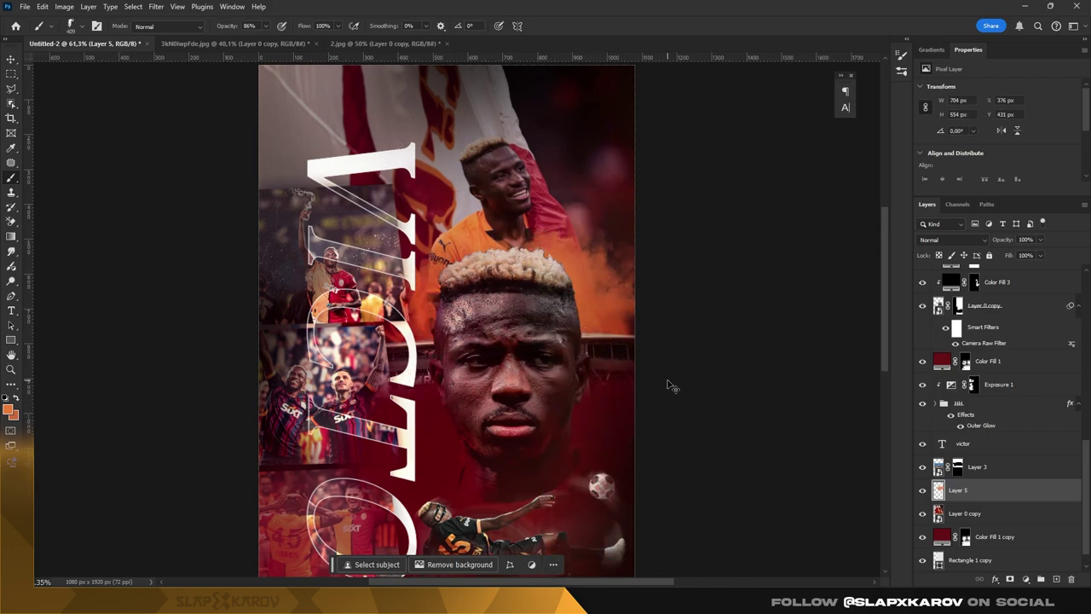
- On another new layer, stamp smoke right of the head, undoing stamps on the face and upper right
click(1058, 580)
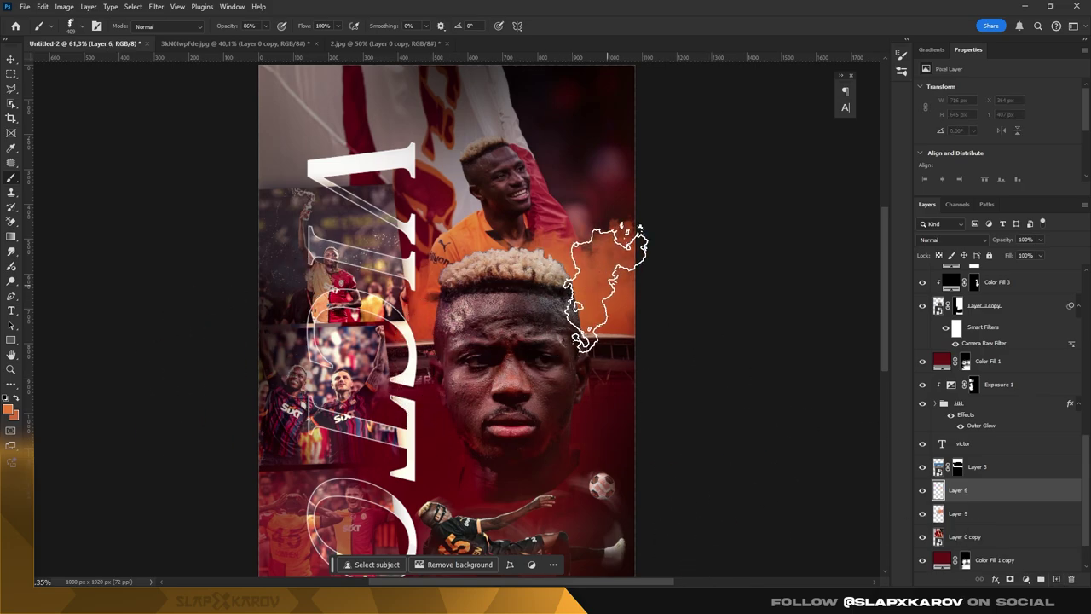
click(10, 411)
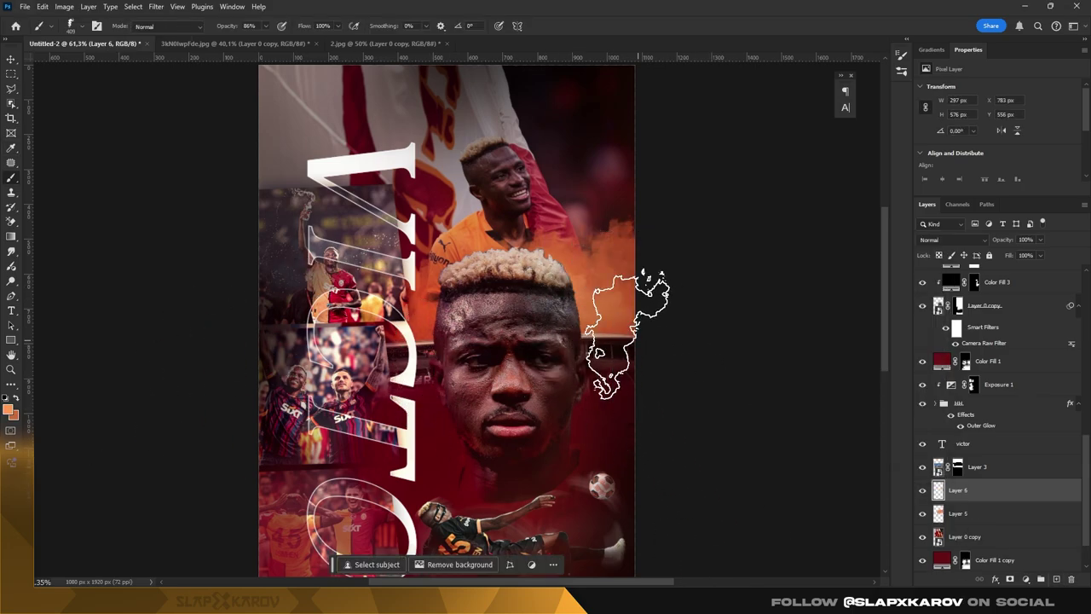
right_click(601, 277)
right_click(592, 243)
key(Return)
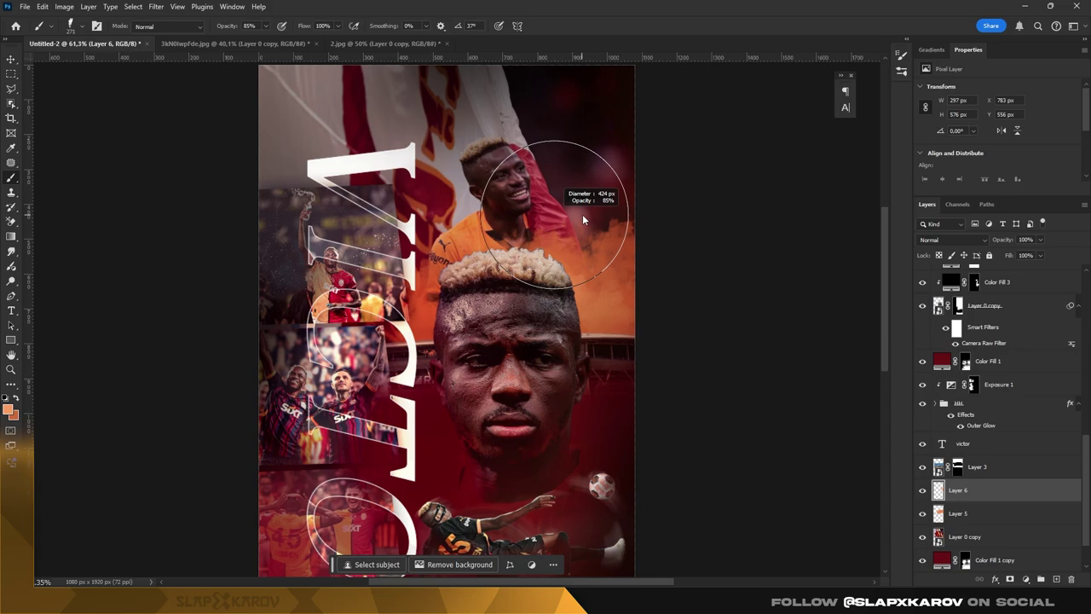
click(586, 203)
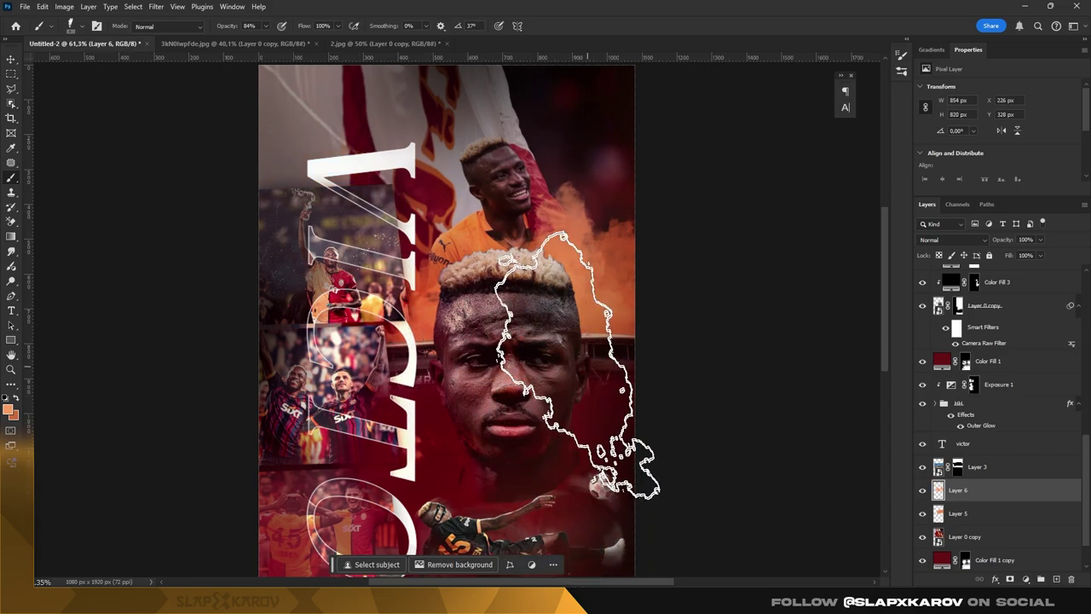
click(424, 414)
key(ctrl+z)
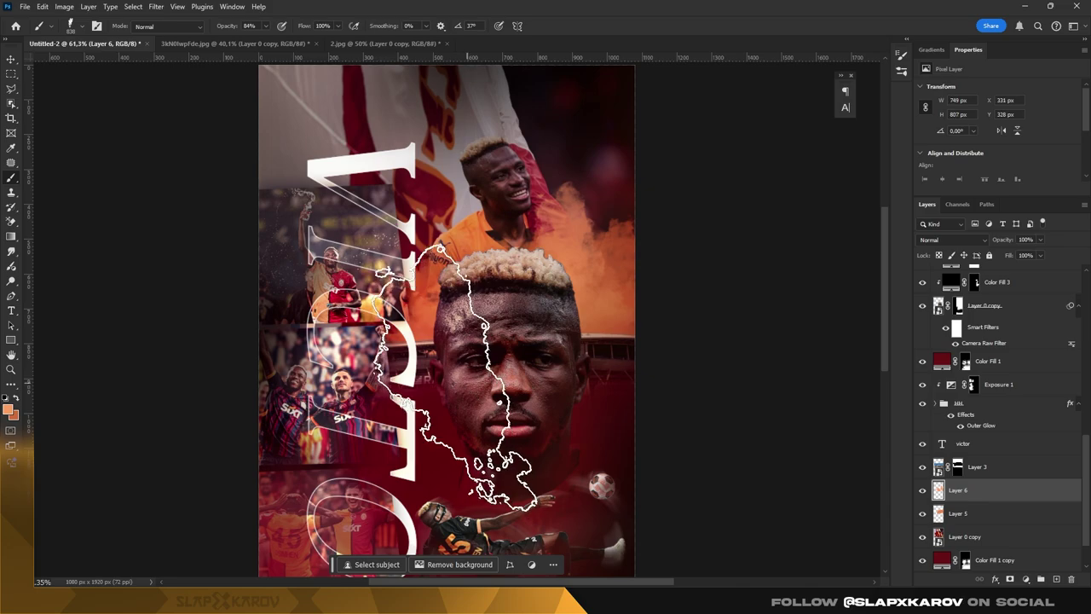
click(618, 367)
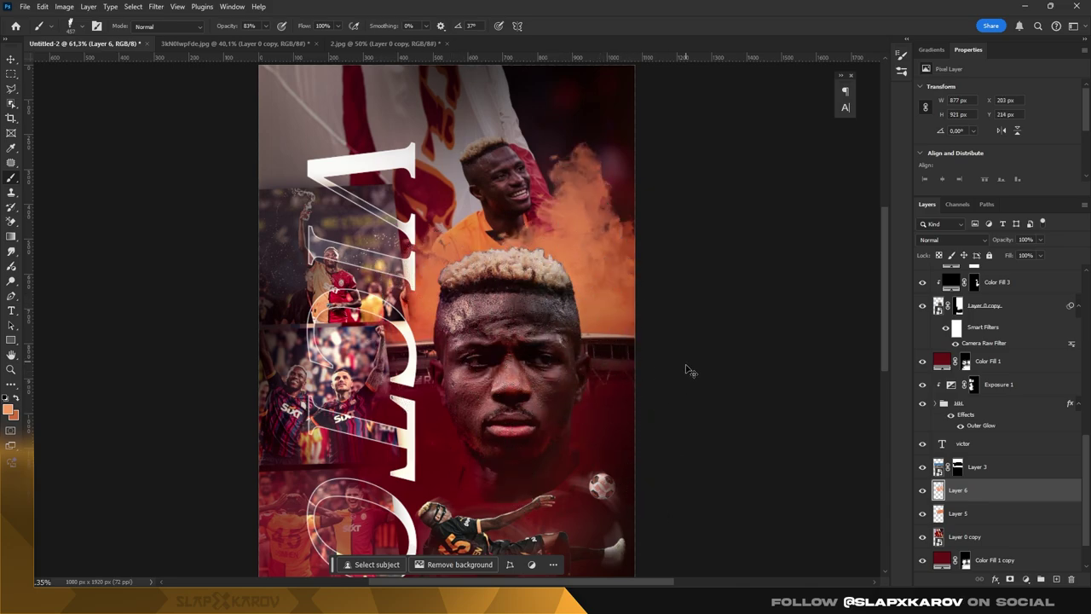
key(ctrl+z)
- Add a mask to the smoke layer and set the brush to 330 px at 127°
click(1010, 579)
right_click(588, 185)
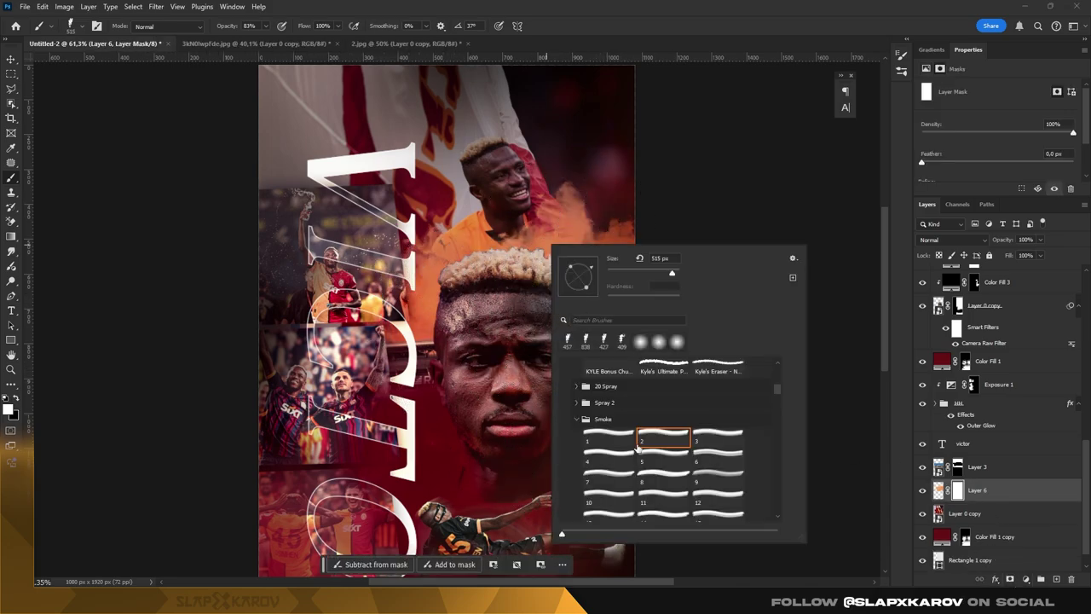
drag(641, 275, 607, 275)
key(Return)
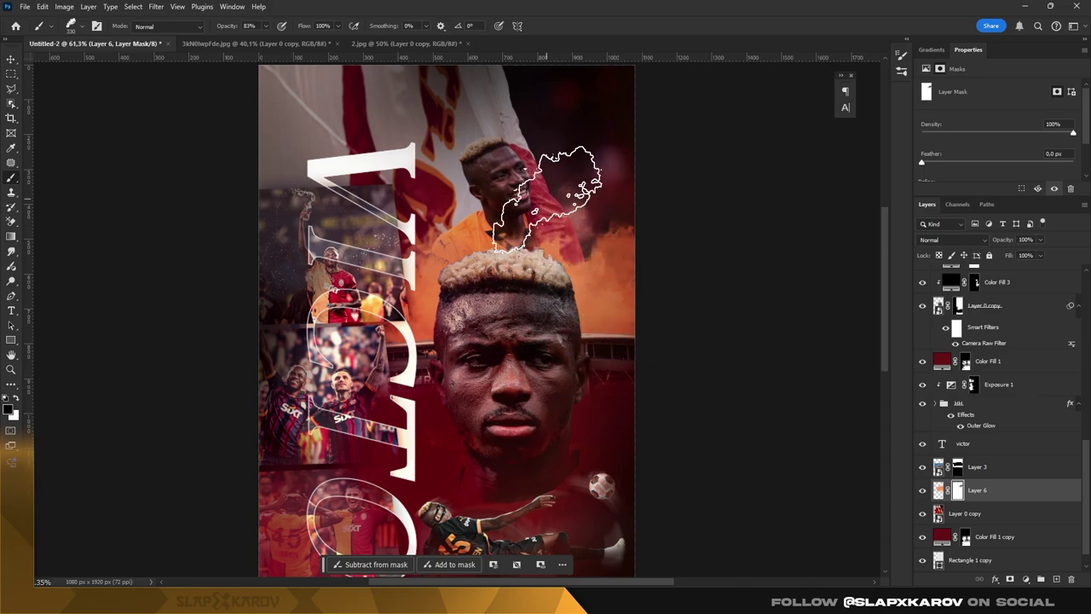
right_click(554, 205)
drag(579, 223, 568, 228)
key(Return)
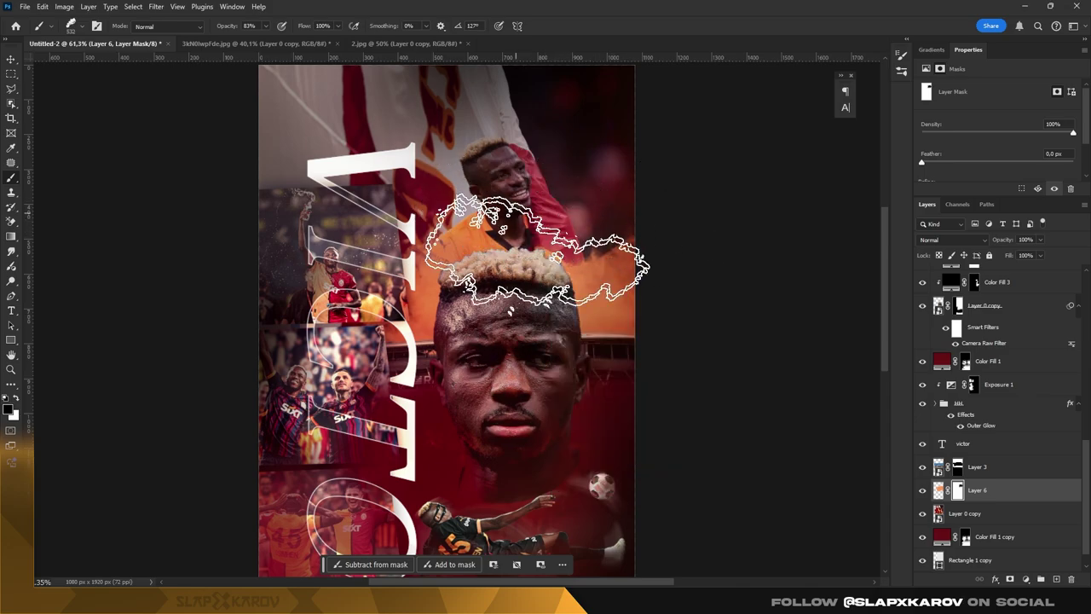
- Switch to smoke brush 8 rotated to -43° for masking the smoke edges
right_click(537, 256)
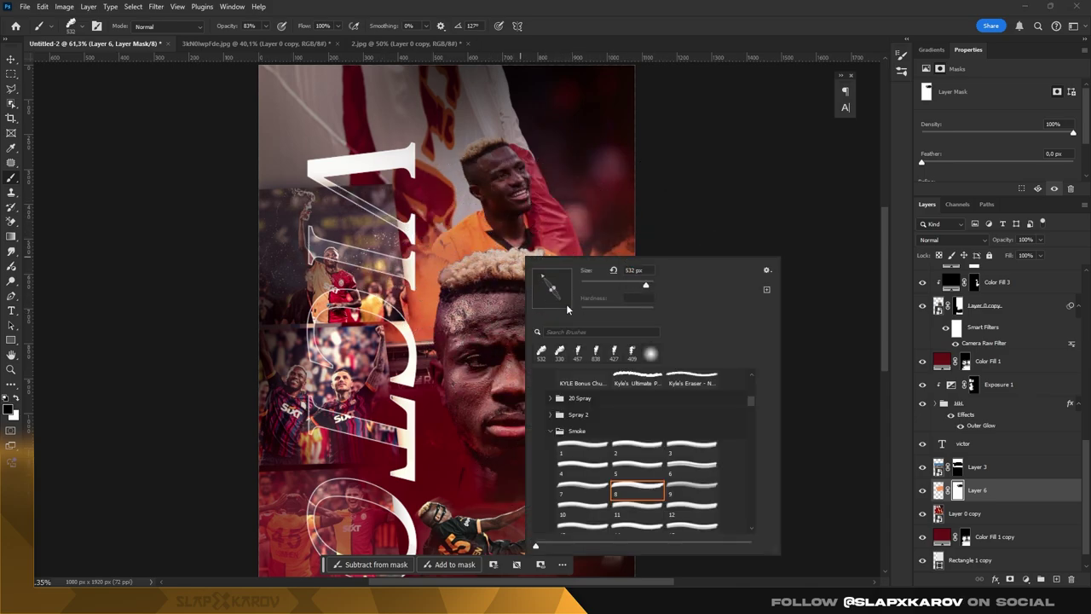
double_click(643, 473)
right_click(545, 281)
drag(534, 311, 540, 304)
key(Return)
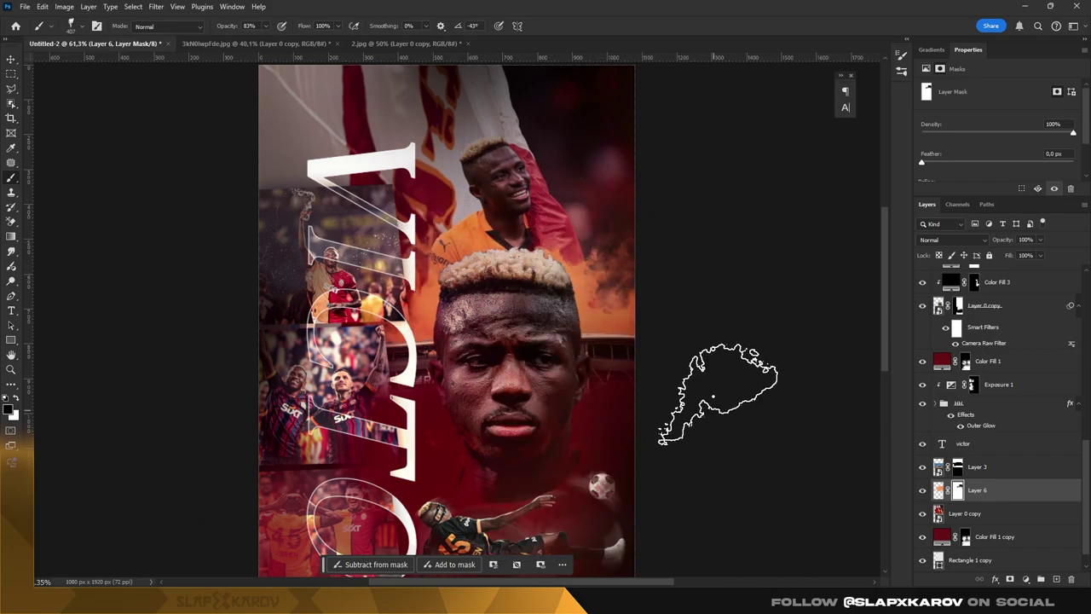
right_click(550, 286)
key(Return)
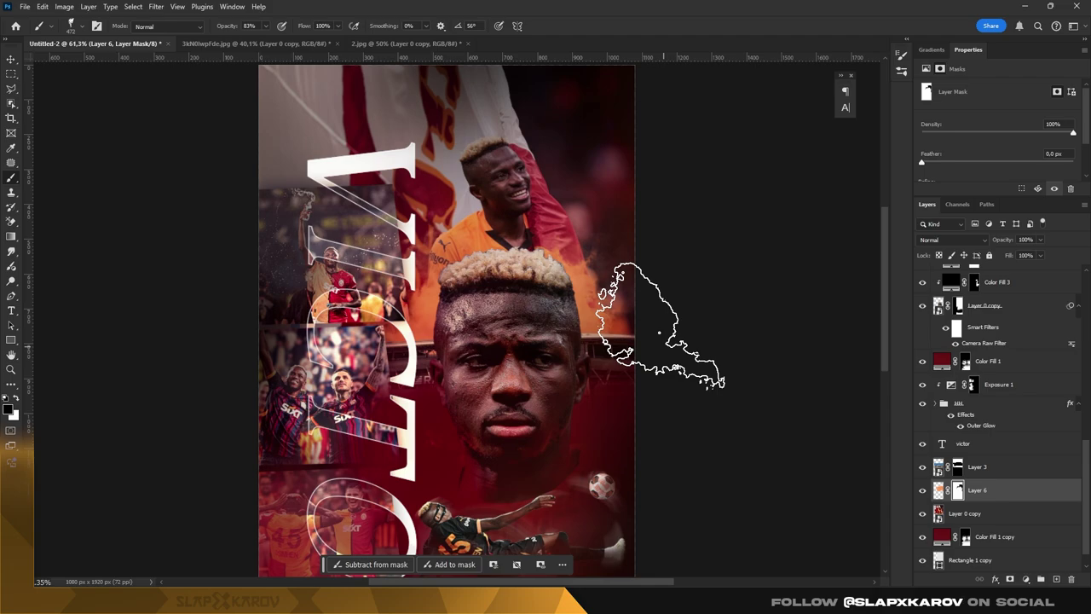
- Zoom around the poster and bring up the 2.jpg document
key(z)
scroll(533, 222, down, 3)
scroll(535, 285, up, 2)
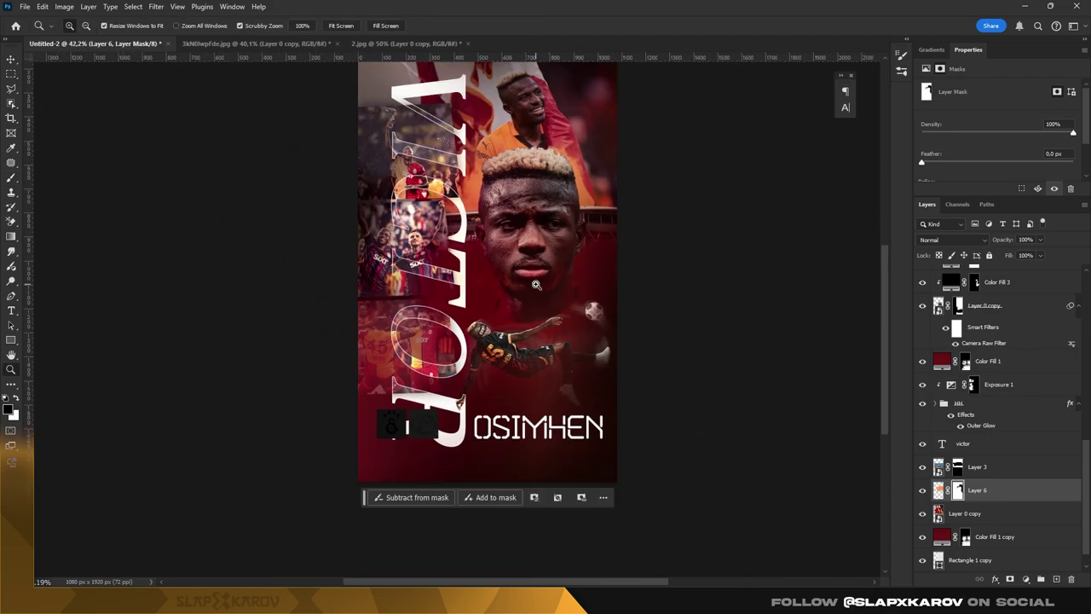
click(412, 43)
- Close 2.jpg and the next photo document without saving changes
click(468, 44)
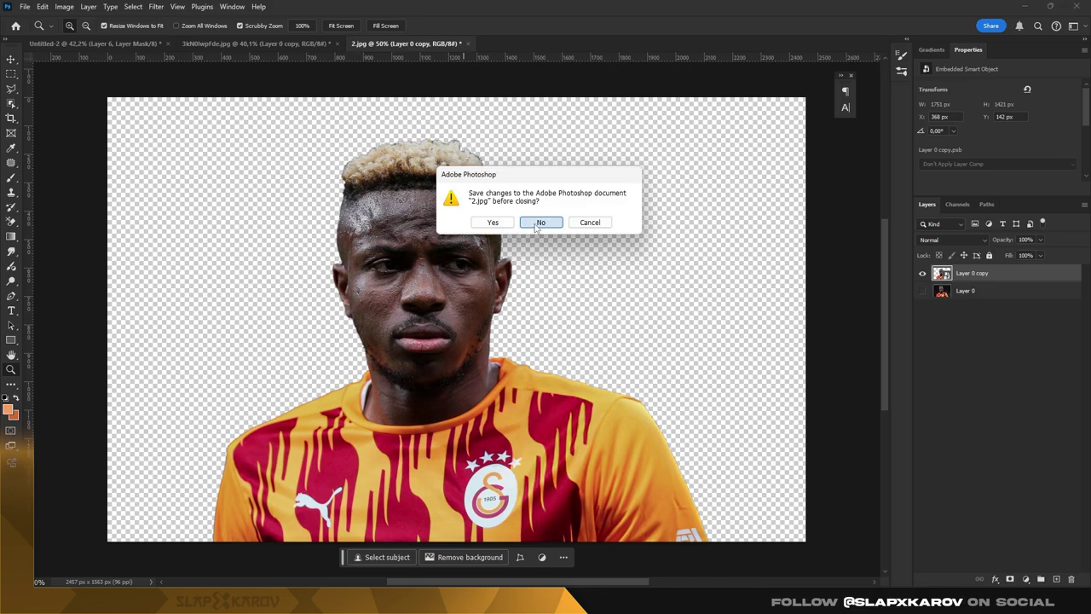
click(541, 222)
click(338, 44)
click(541, 222)
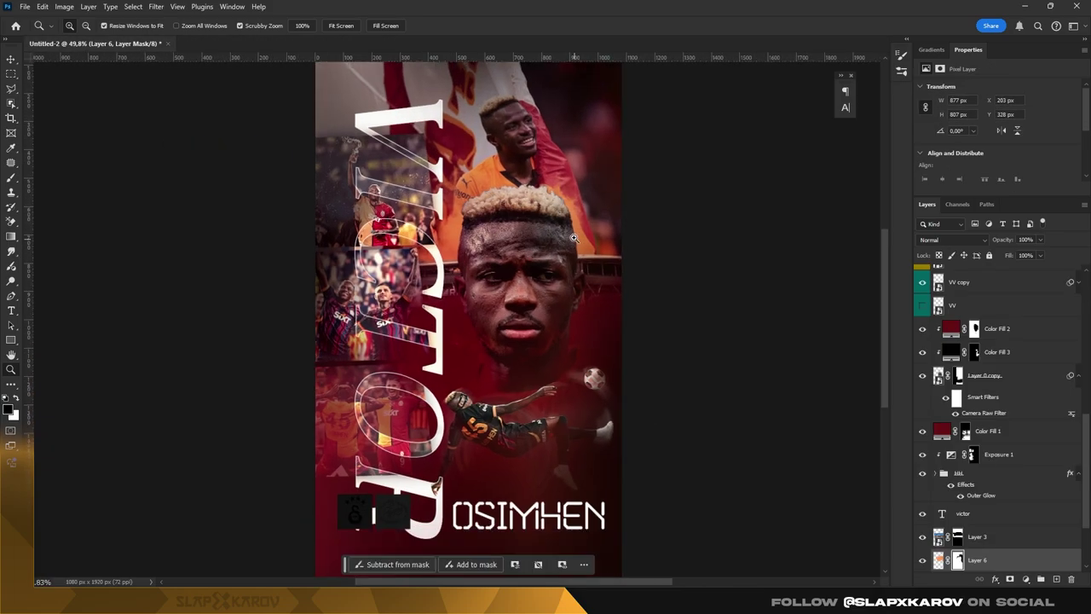
scroll(573, 195, up, 3)
scroll(574, 195, down, 5)
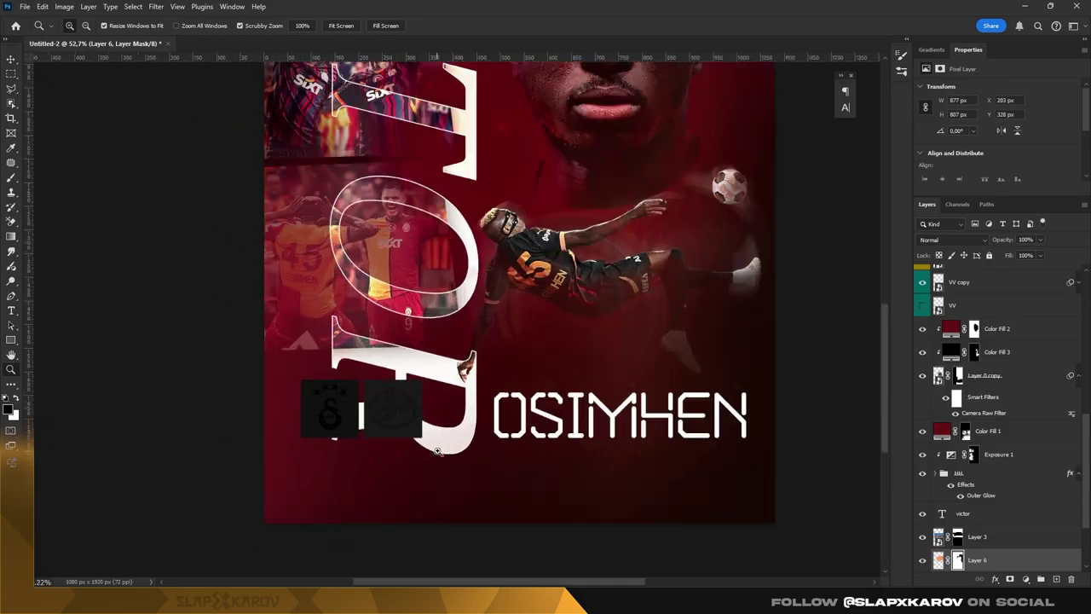
- In the Team 2 smart object, enlarge the Elfsborg logo and hide the old Logo layer
click(341, 401)
double_click(947, 275)
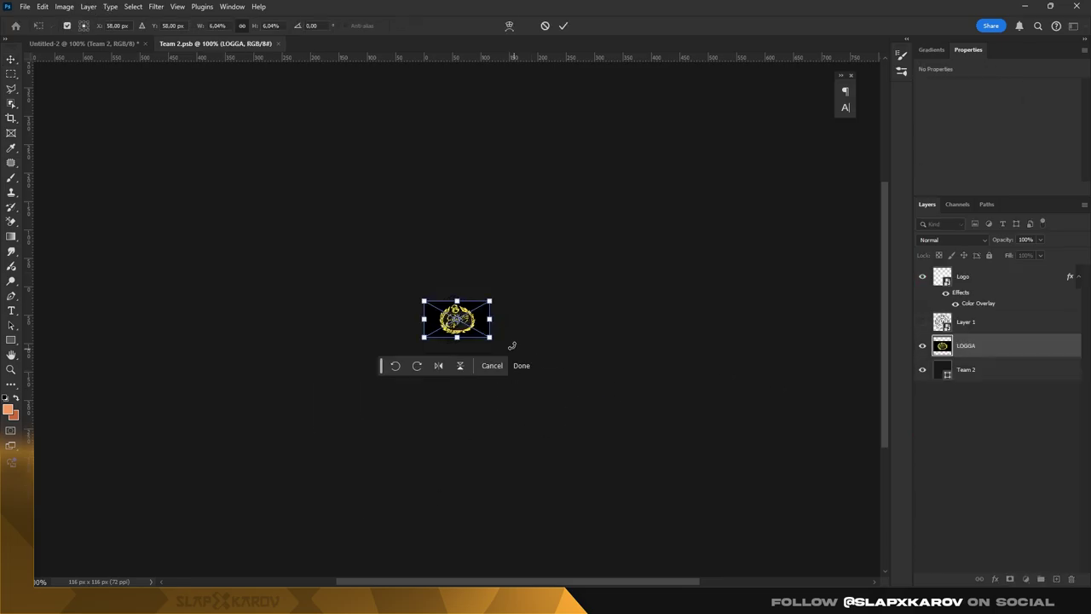
drag(418, 297, 403, 273)
key(Return)
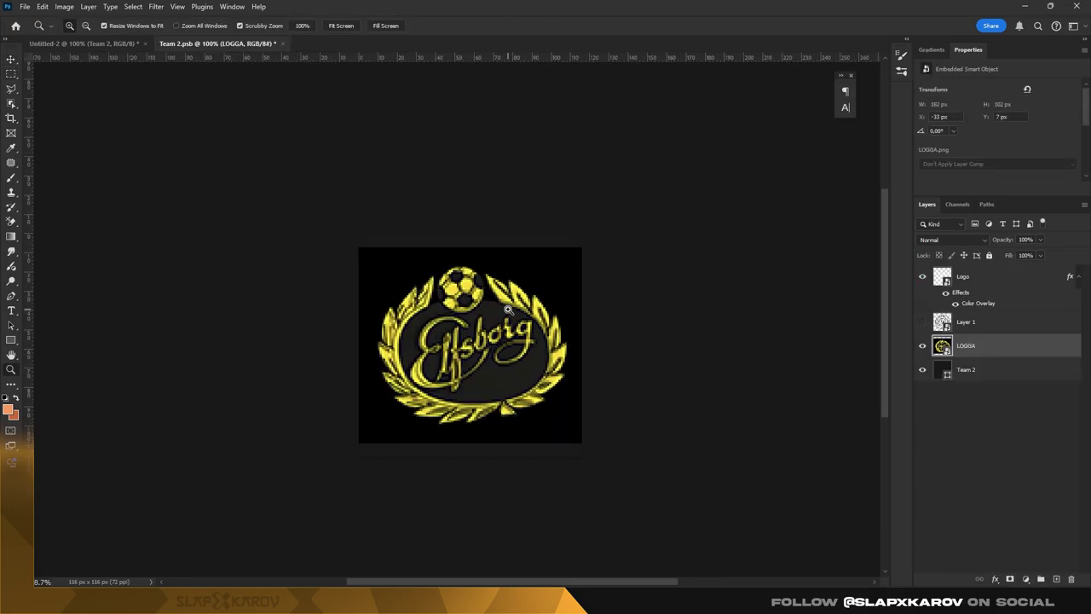
click(923, 276)
key(ctrl+t)
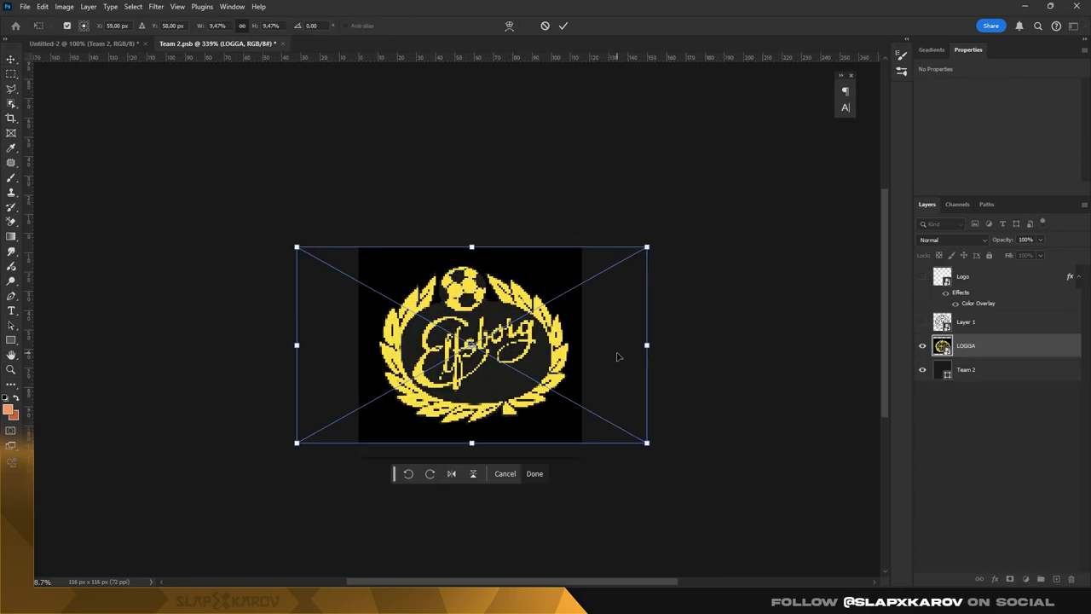
key(Return)
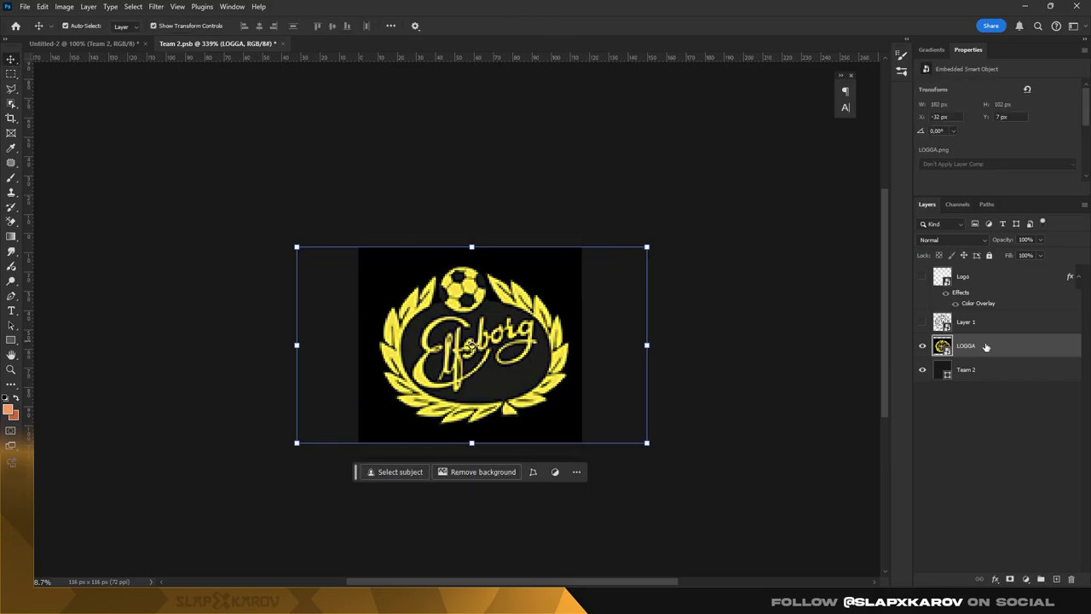
- Mask the Elfsborg logo via Color Range, then save and close the Team 2 document
click(133, 7)
click(162, 124)
click(921, 133)
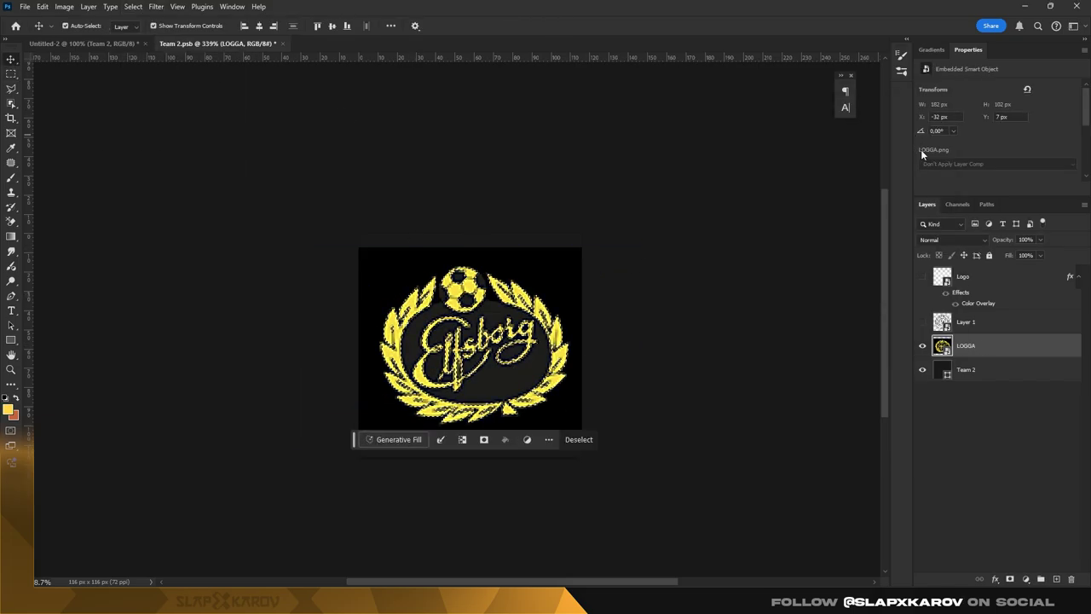
click(1026, 578)
key(ctrl+s)
key(ctrl+w)
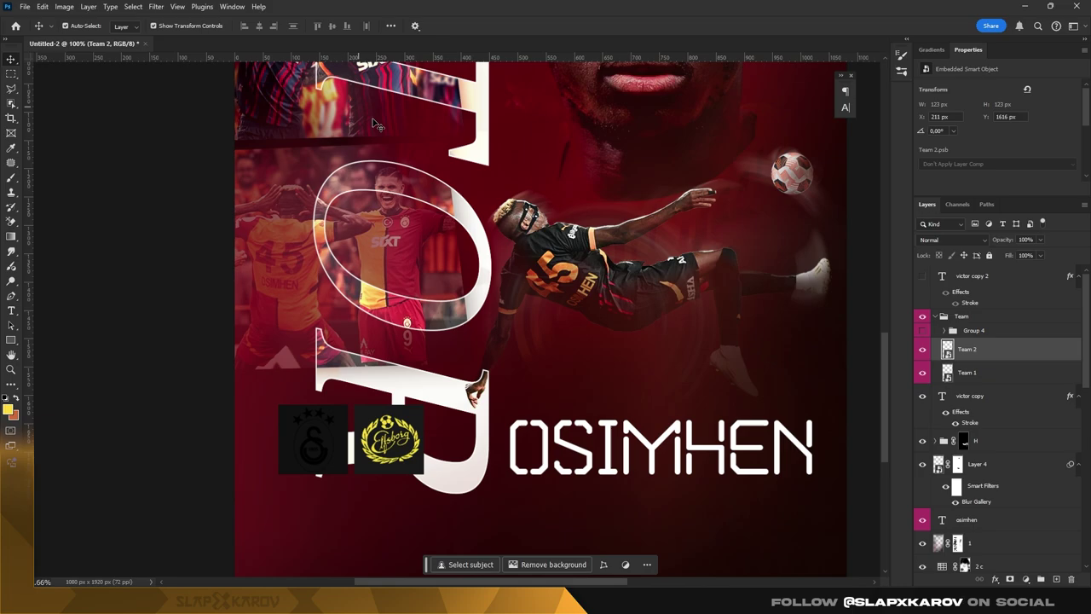
- Close the photo viewer and select the c group in the icardi poster
key(z)
mouse_move(401, 427)
mouse_down()
mouse_move(438, 426)
mouse_move(401, 426)
mouse_up()
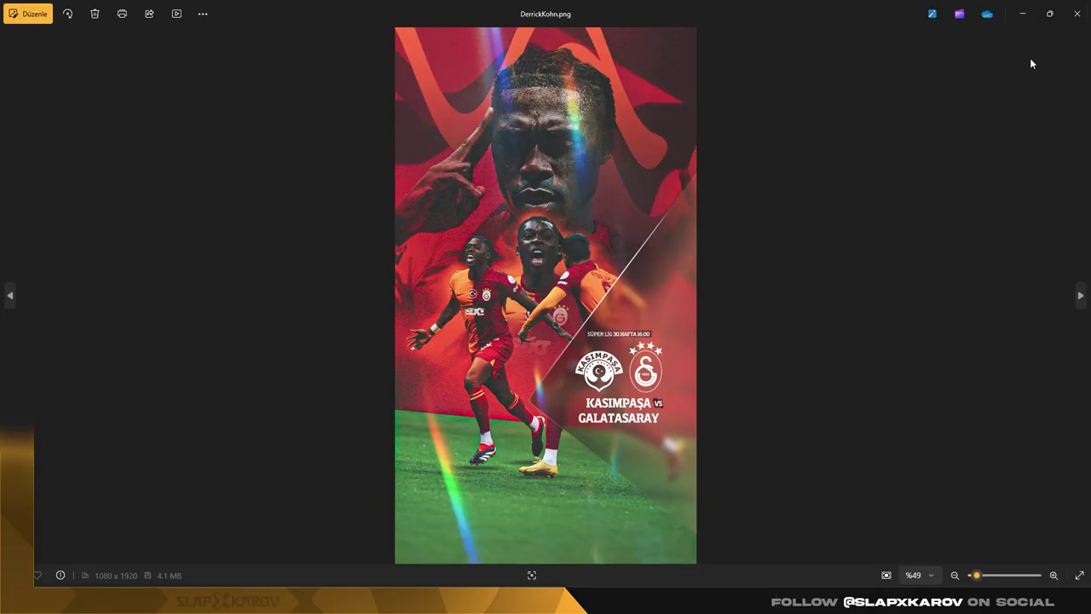
click(1077, 13)
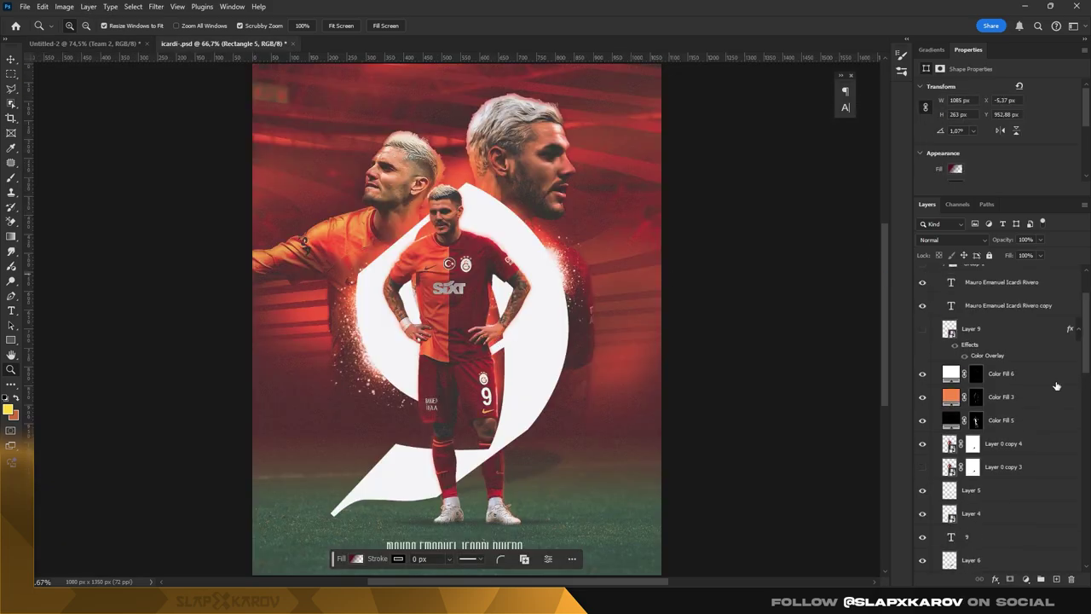
click(925, 296)
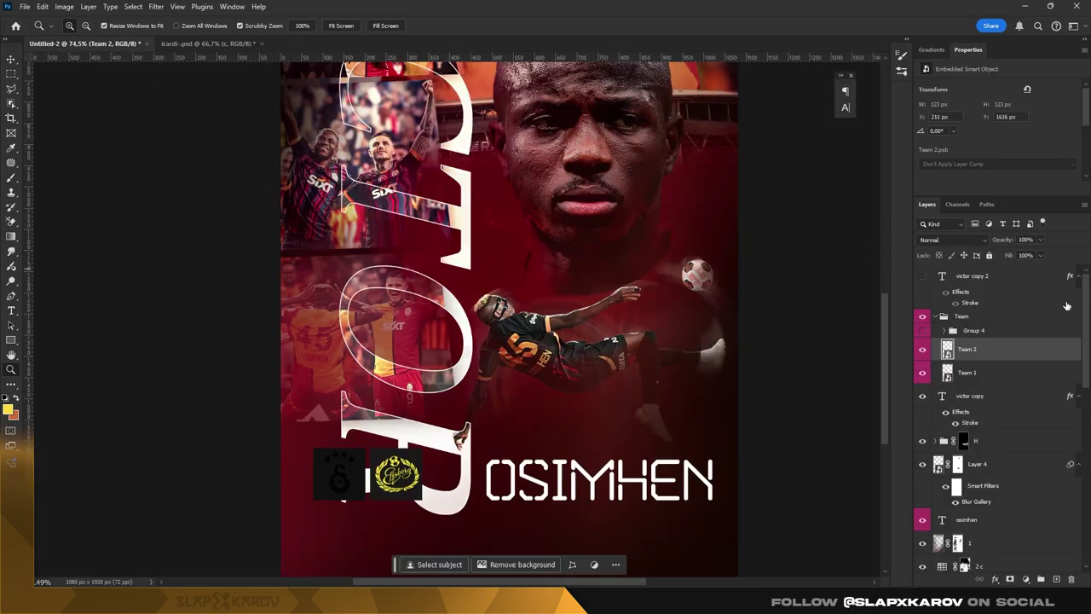
- Copy icardi's c group into the Osimhen poster and stretch its Noise layer to cover it
drag(925, 296, 574, 253)
key(ctrl+0)
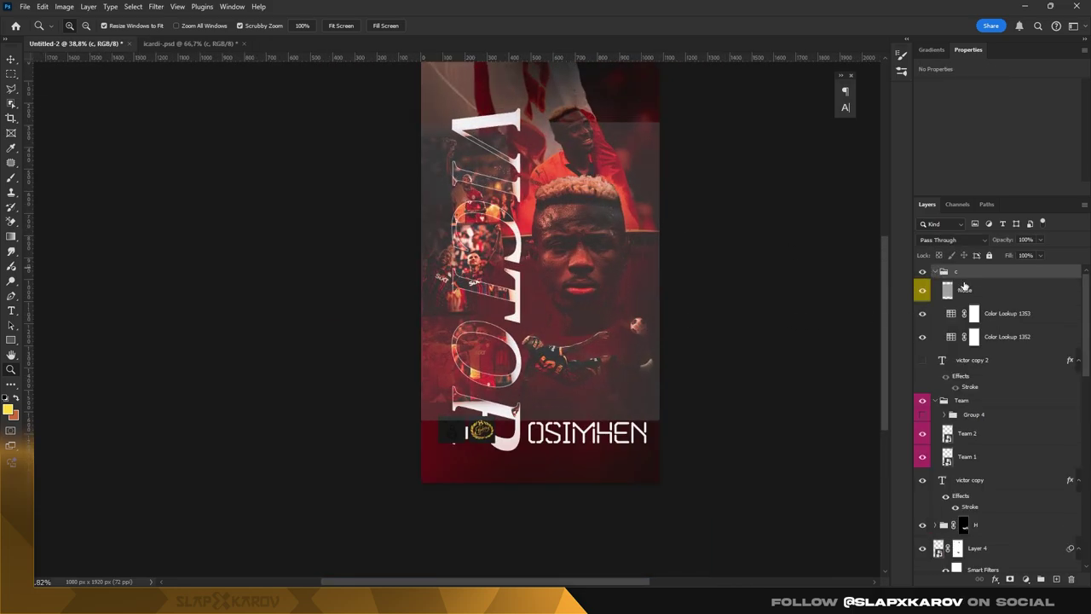
key(ctrl+t)
drag(541, 101, 540, 68)
drag(541, 420, 549, 492)
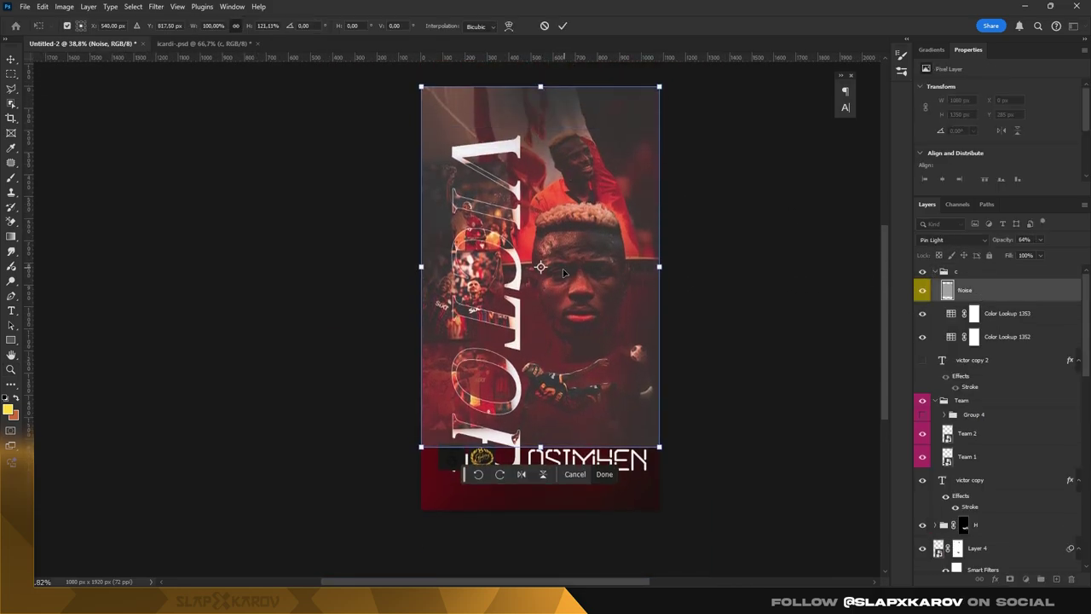
key(Return)
click(982, 316)
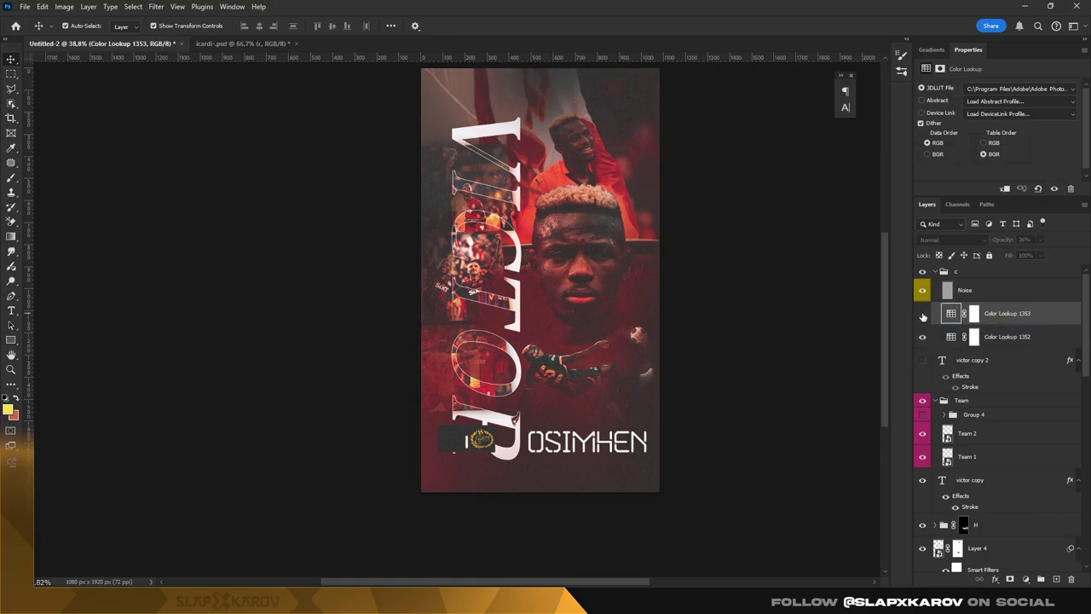
- Move group c below the Team group and toggle Color Lookup 1353 to compare
click(944, 273)
drag(936, 272, 946, 387)
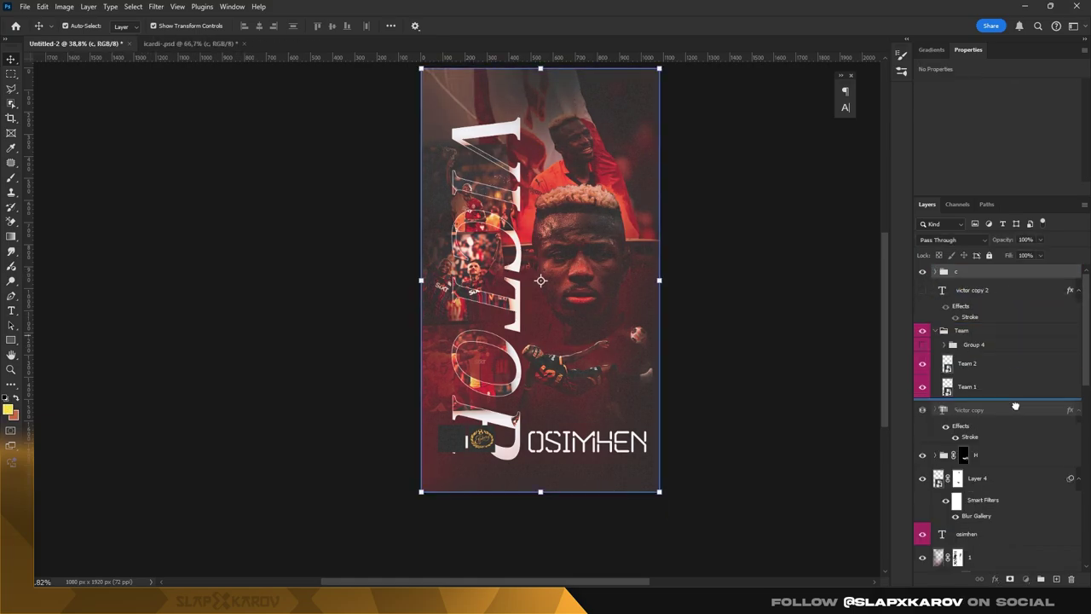
key(z)
mouse_move(565, 431)
mouse_down()
mouse_move(666, 337)
mouse_move(636, 221)
mouse_up()
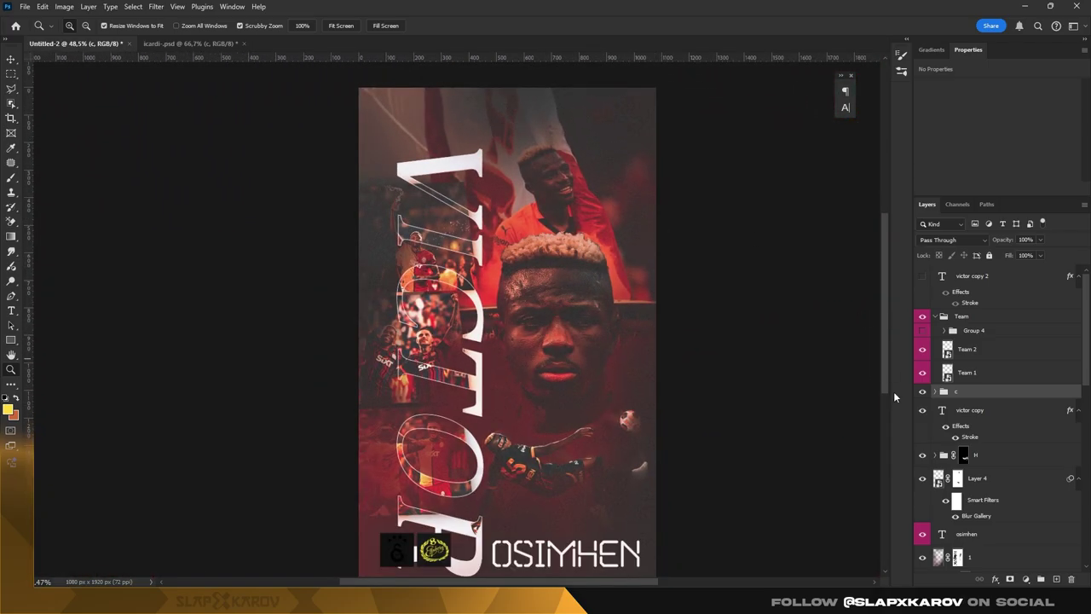
click(941, 321)
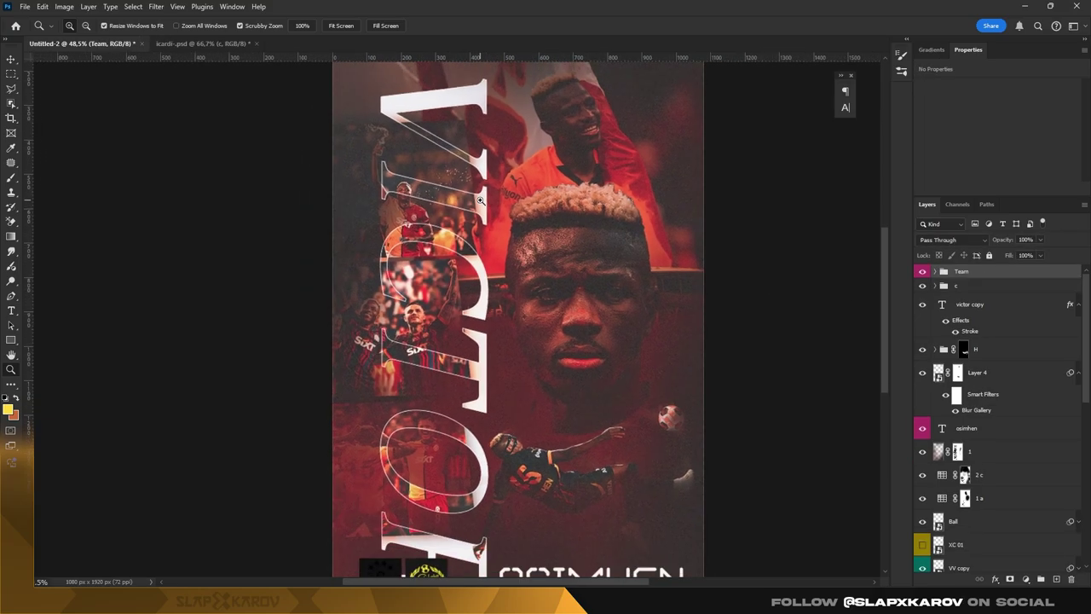
drag(463, 337, 487, 204)
click(935, 285)
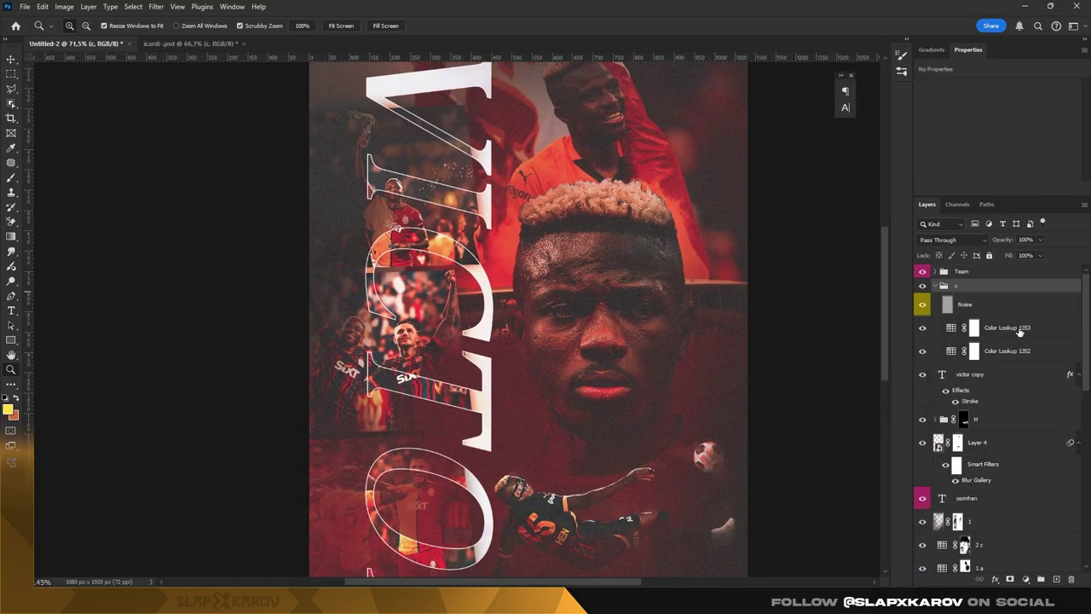
click(975, 328)
click(921, 329)
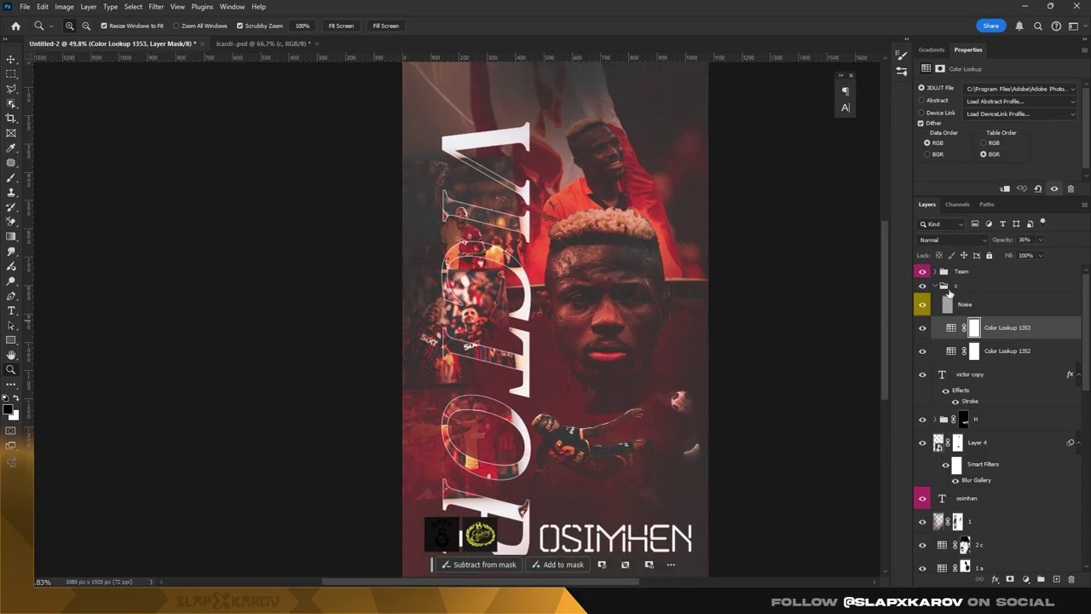
- Target collage layer 1's mask, check its effect, and pick a round brush of about 415 px
scroll(997, 426, down, 1)
click(957, 394)
click(922, 396)
click(922, 396)
scroll(267, 252, up, 1)
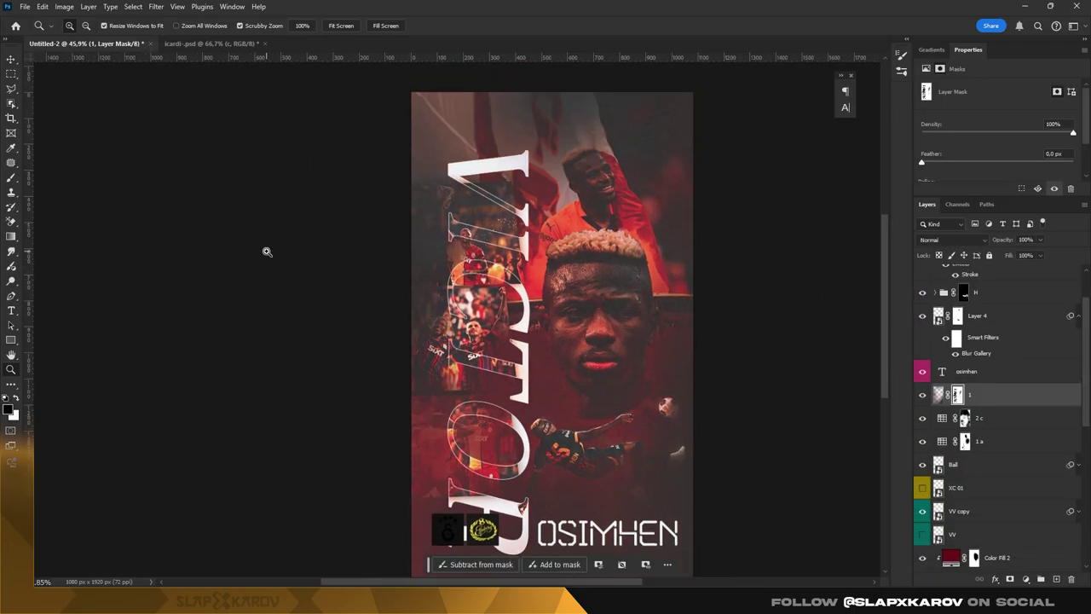
right_click(448, 213)
click(504, 385)
key(Return)
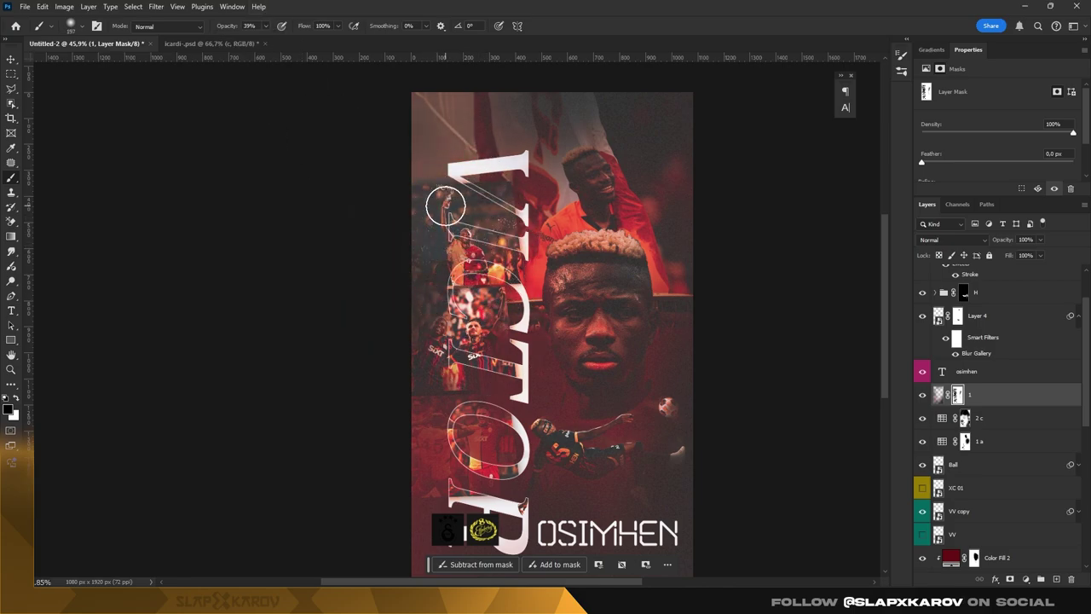
scroll(432, 244, down, 3)
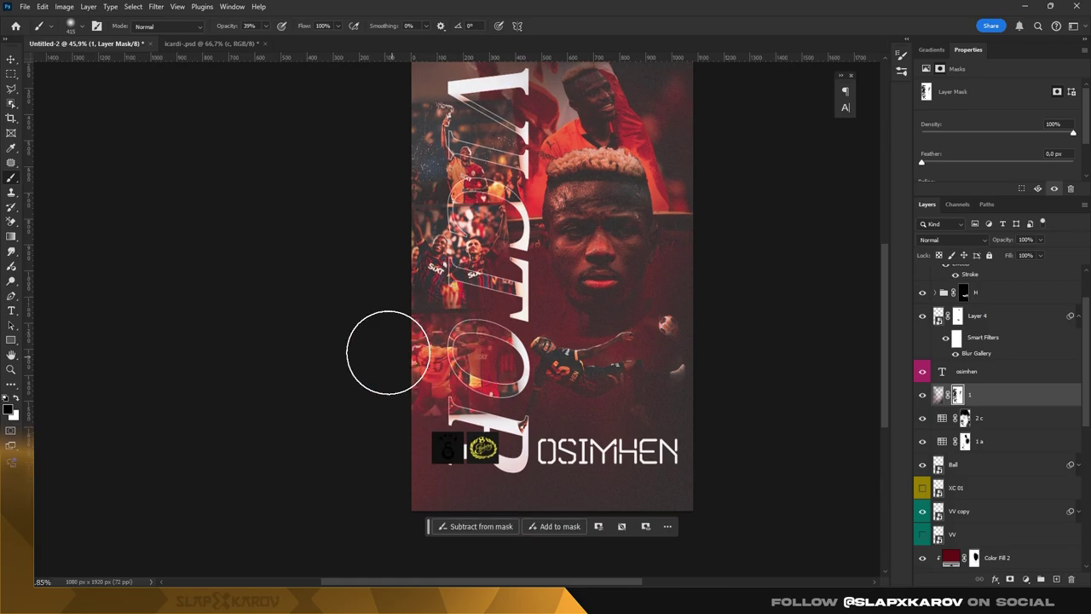
key(z)
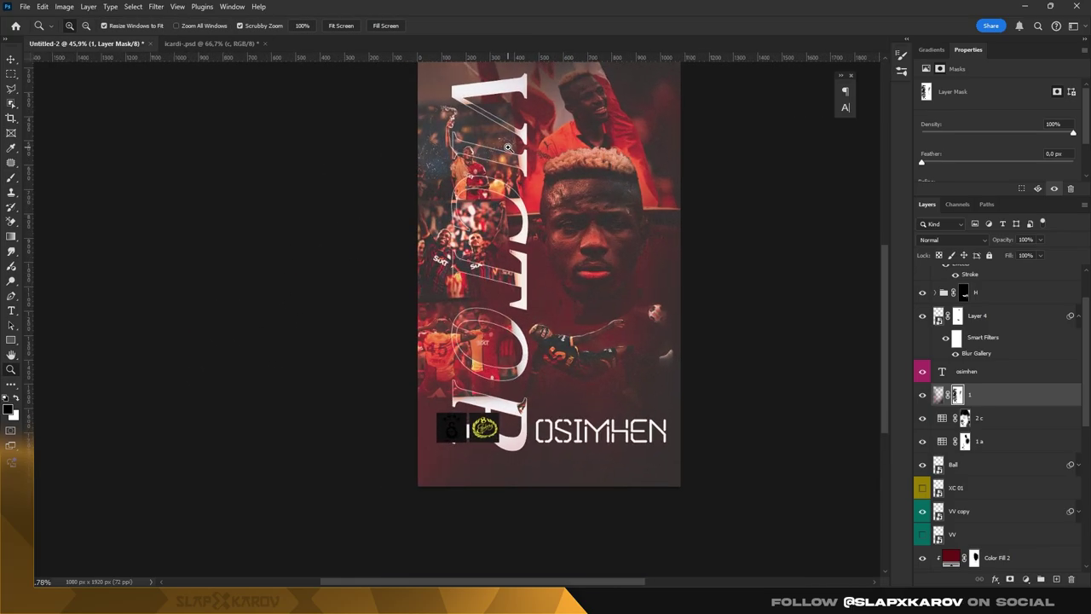
drag(511, 306, 610, 262)
drag(563, 222, 503, 255)
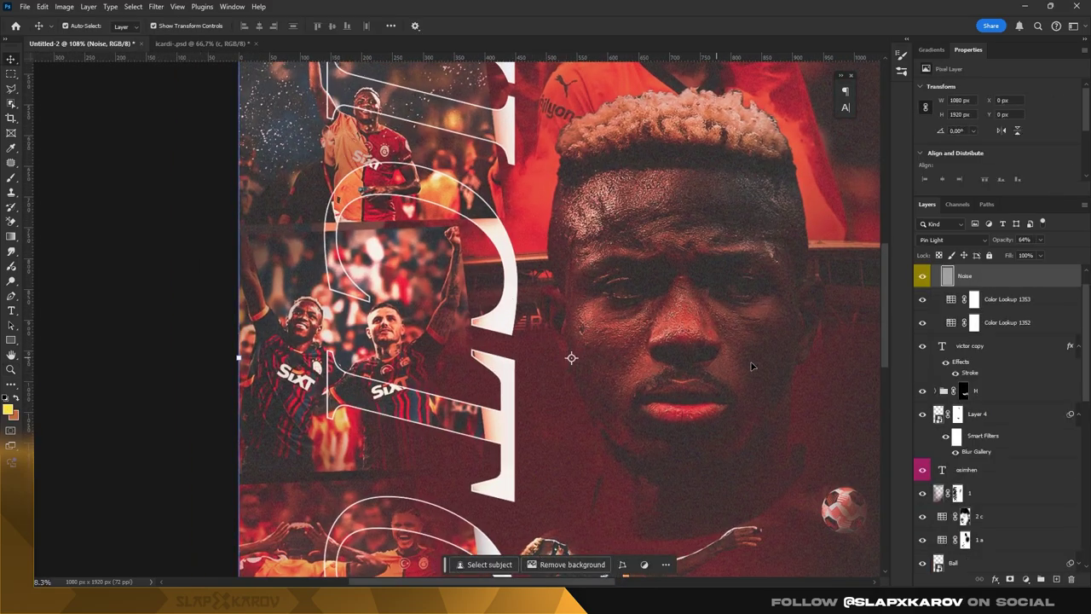
click(972, 345)
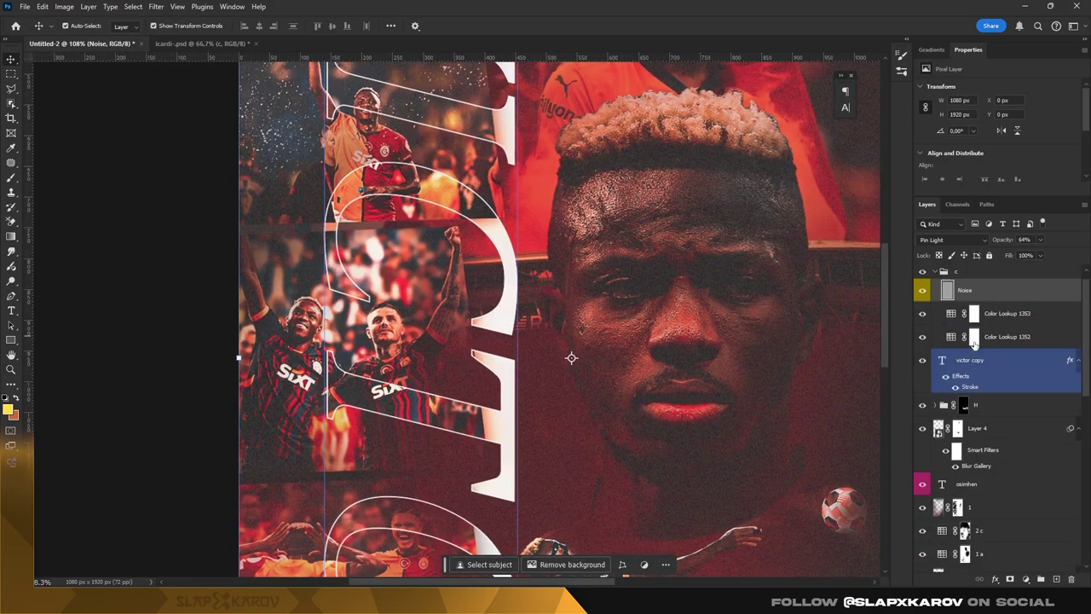
ctrl+click(942, 305)
click(1000, 446)
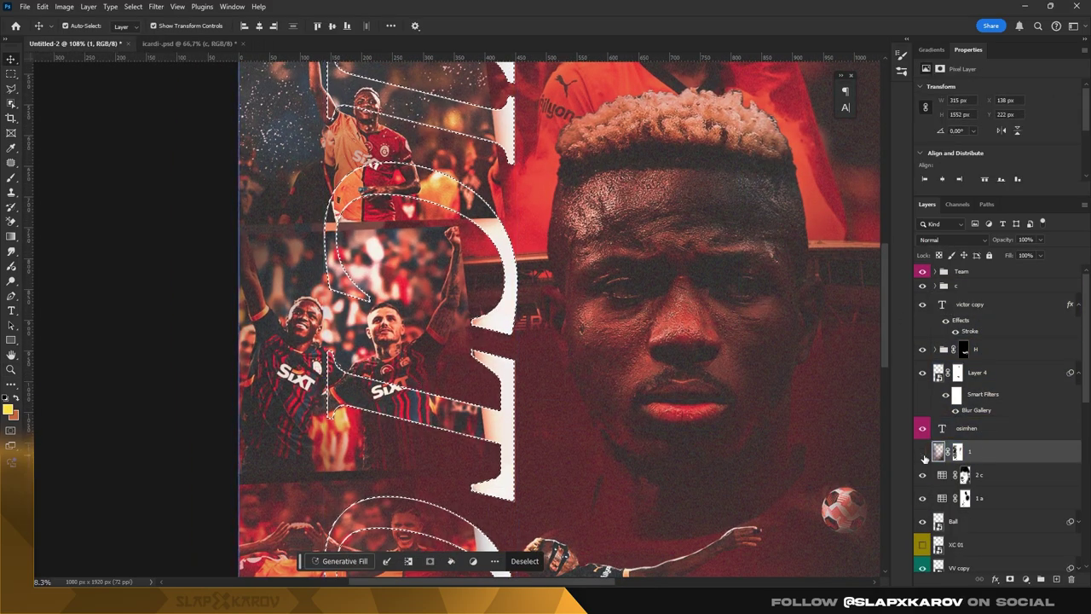
scroll(989, 426, down, 3)
click(990, 501)
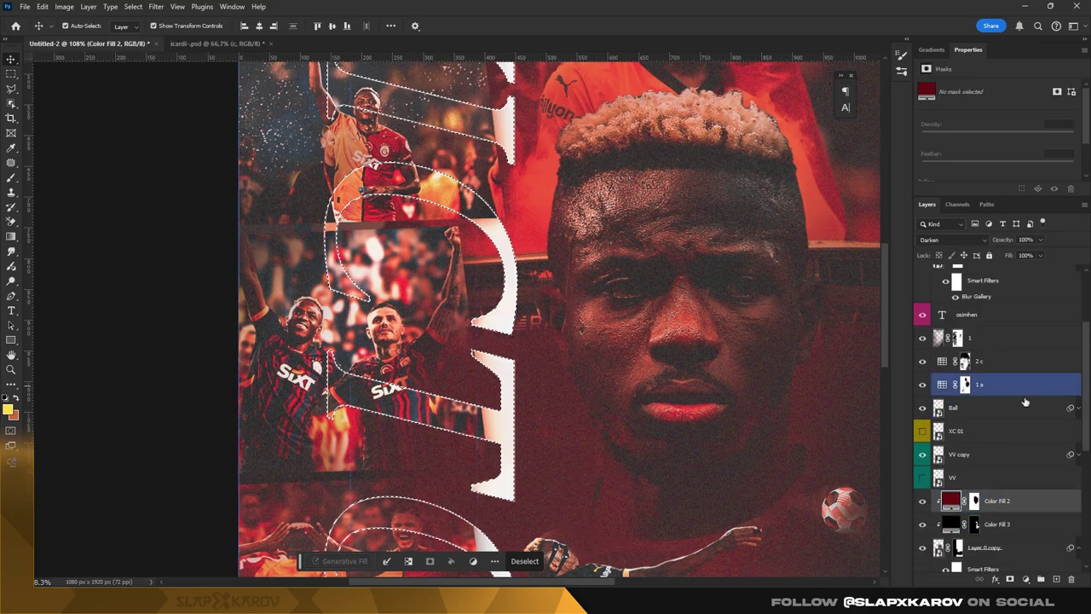
scroll(923, 477, down, 3)
click(923, 433)
click(923, 434)
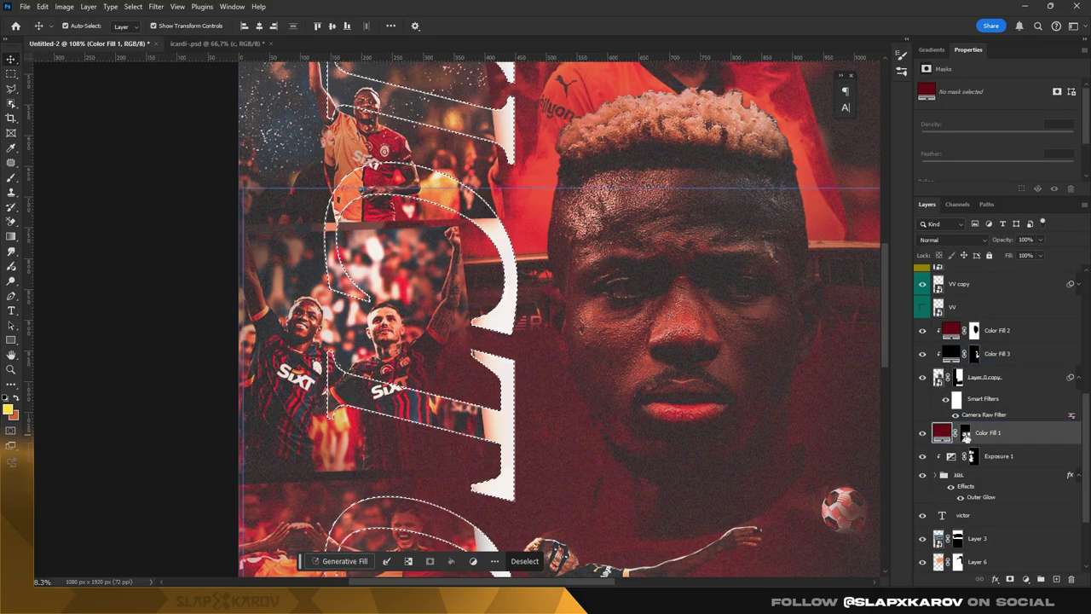
click(966, 433)
key(b)
right_click(524, 286)
key(Escape)
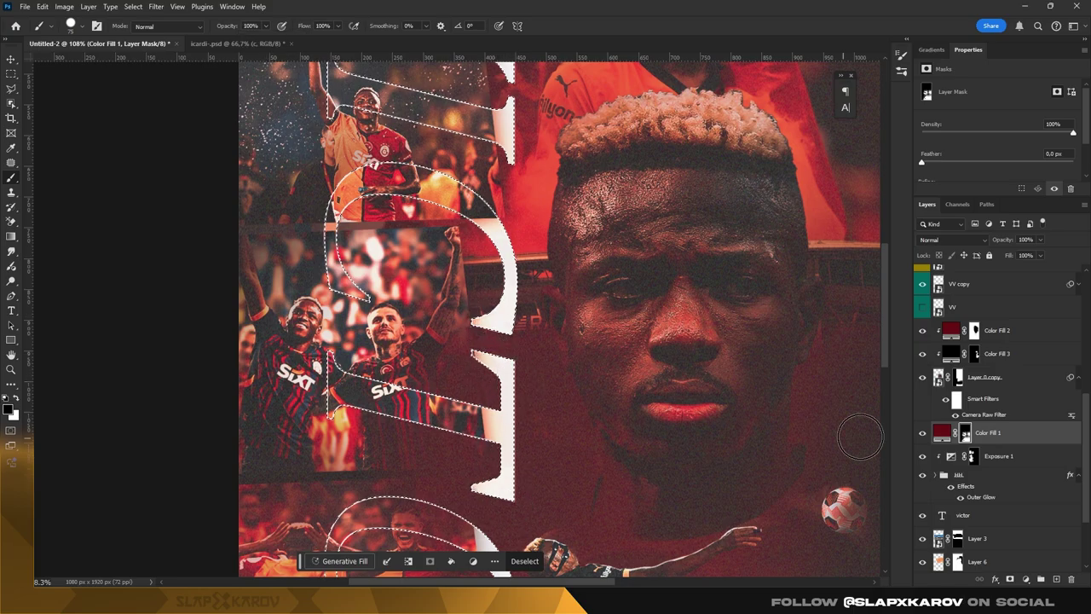
scroll(941, 477, down, 3)
click(940, 468)
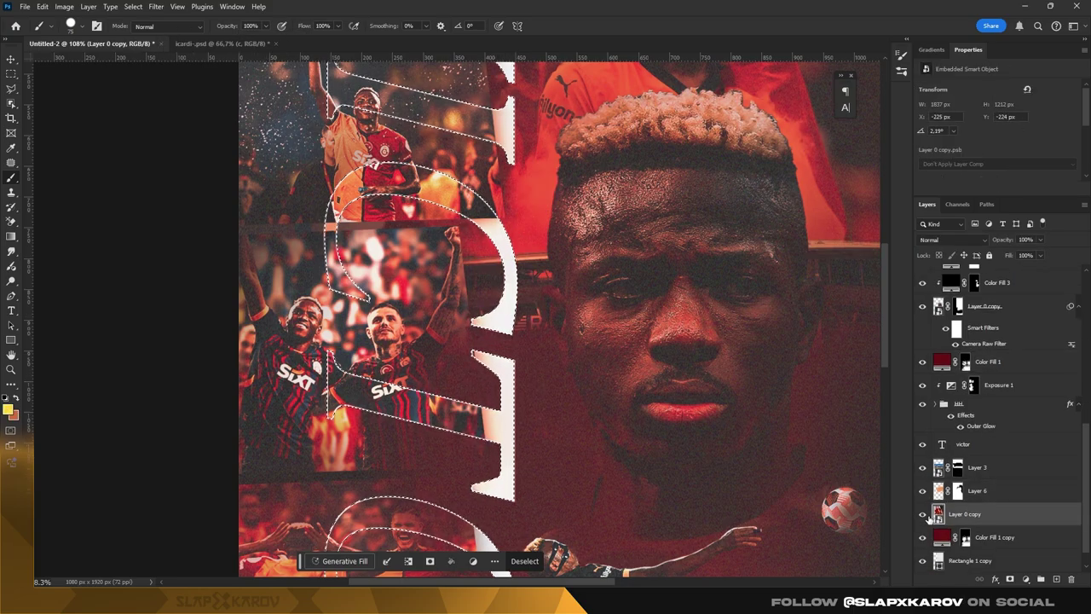
click(941, 537)
scroll(1006, 384, up, 3)
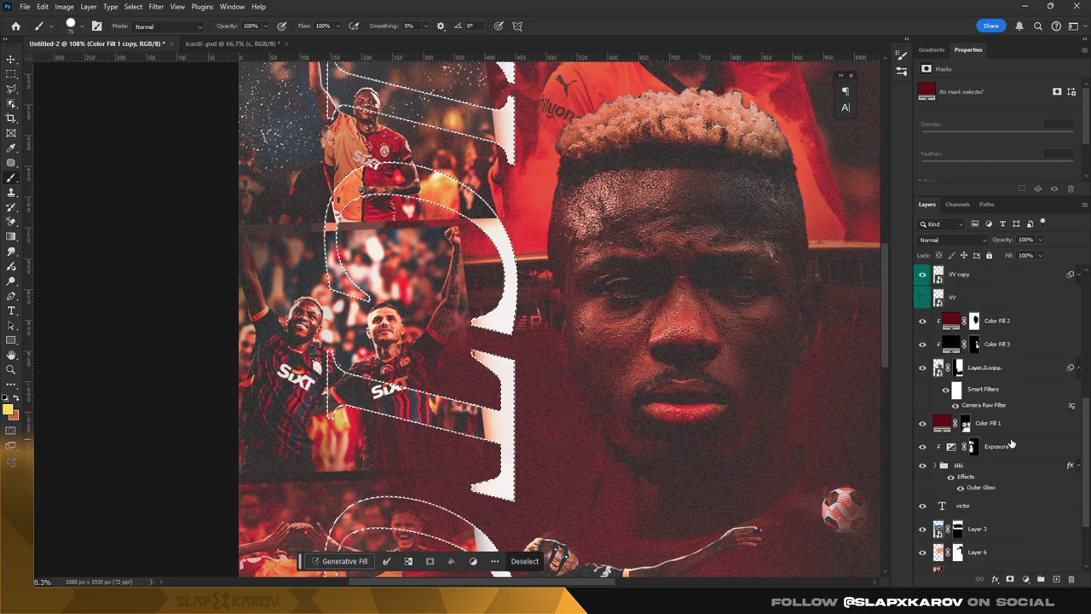
scroll(1011, 358, up, 3)
scroll(1013, 342, up, 3)
click(980, 326)
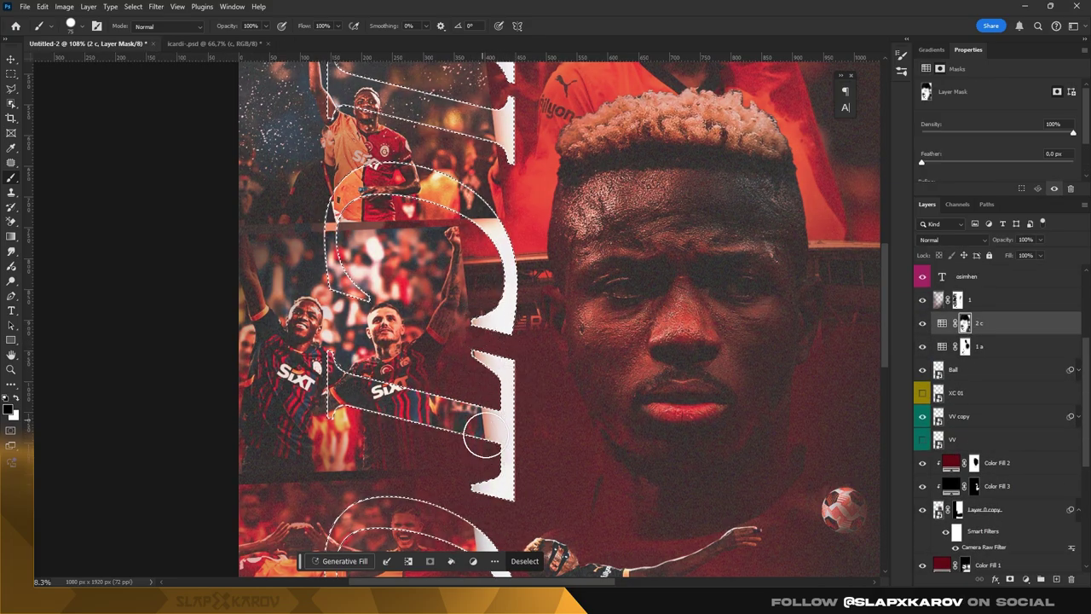
key(alt+bracketleft)
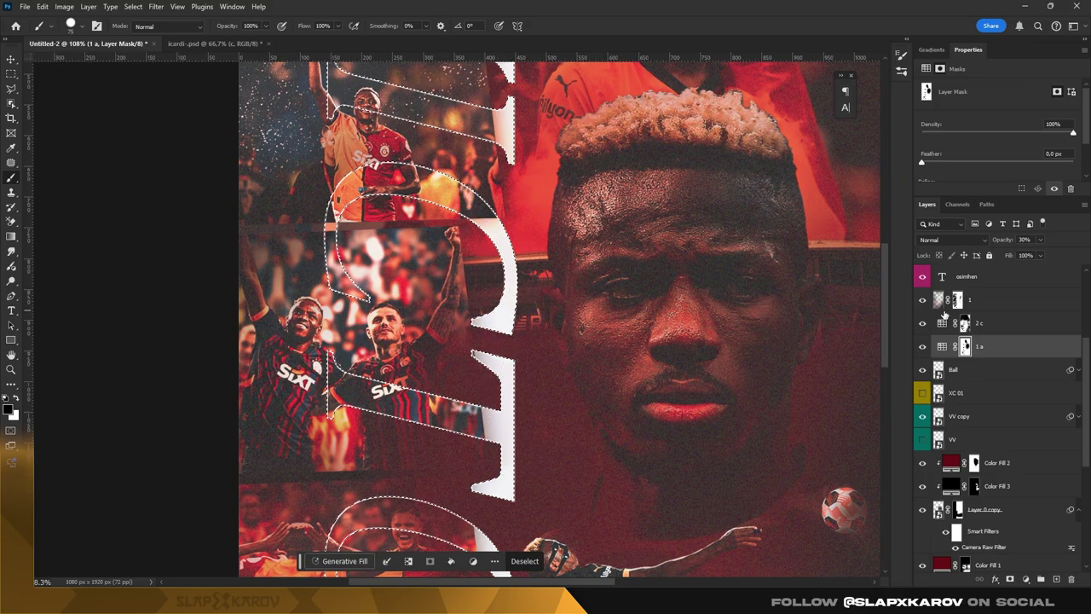
scroll(972, 333, up, 3)
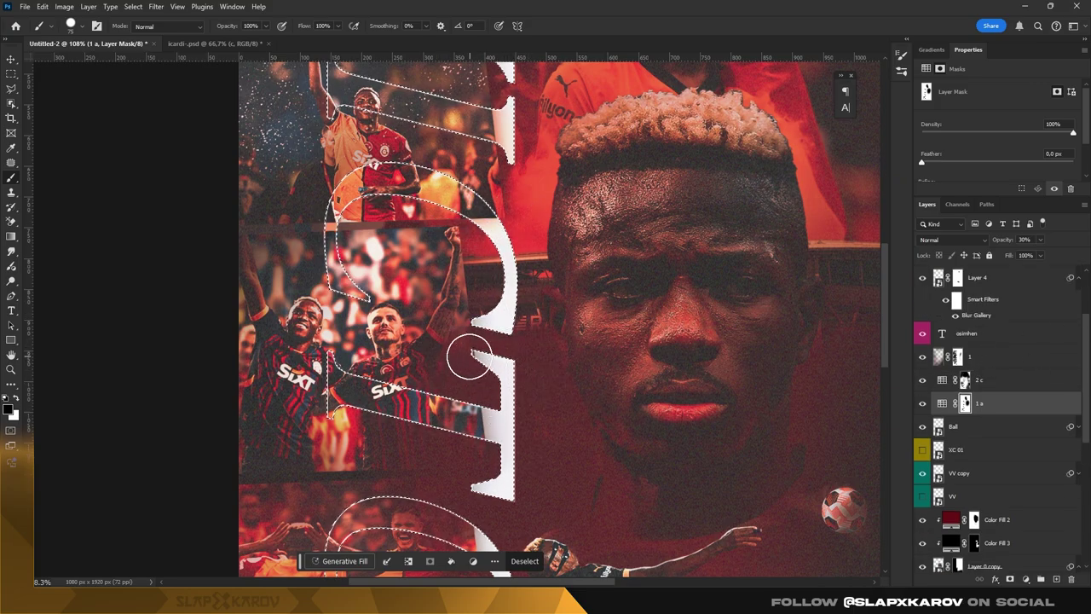
scroll(972, 341, up, 1)
click(972, 307)
scroll(937, 359, up, 2)
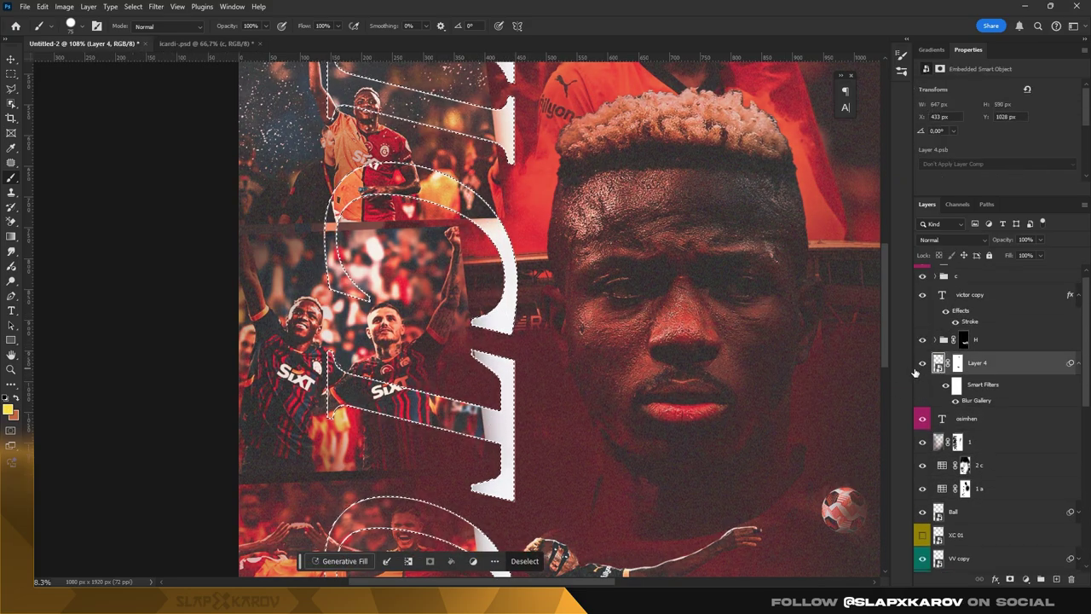
scroll(921, 367, up, 1)
key(alt+bracketright)
key(alt+bracketright)
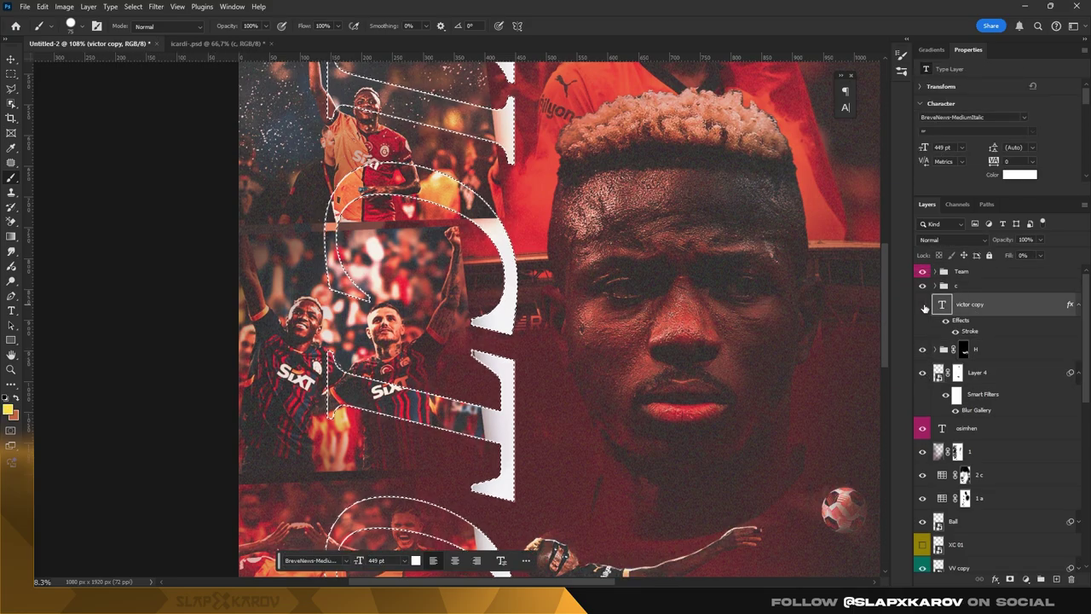
key(alt+bracketright)
key(alt+bracketright)
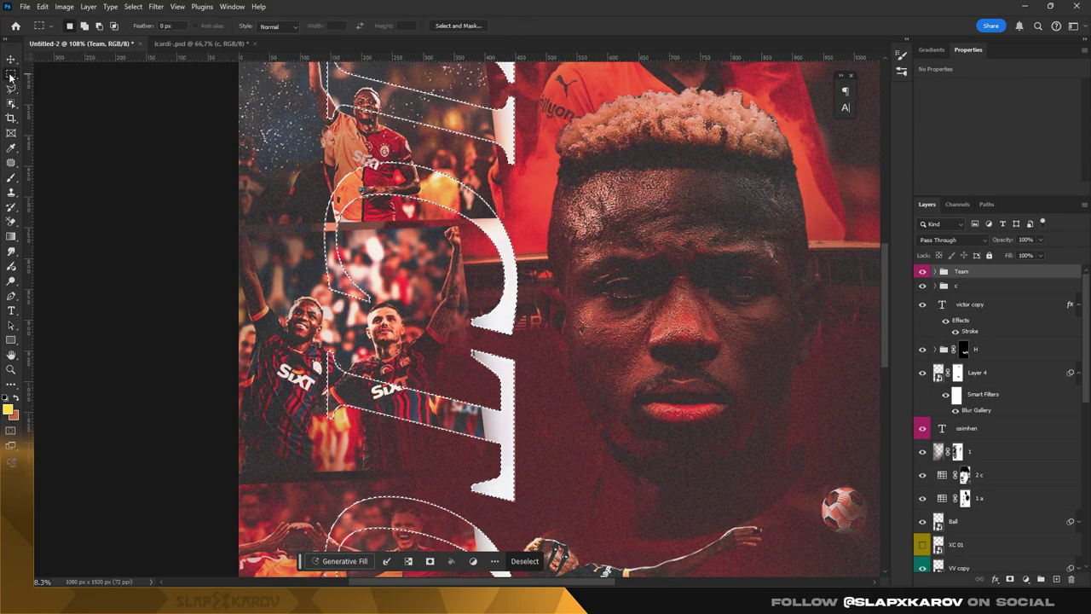
key(ctrl+d)
scroll(688, 256, down, 3)
scroll(688, 256, up, 5)
click(935, 286)
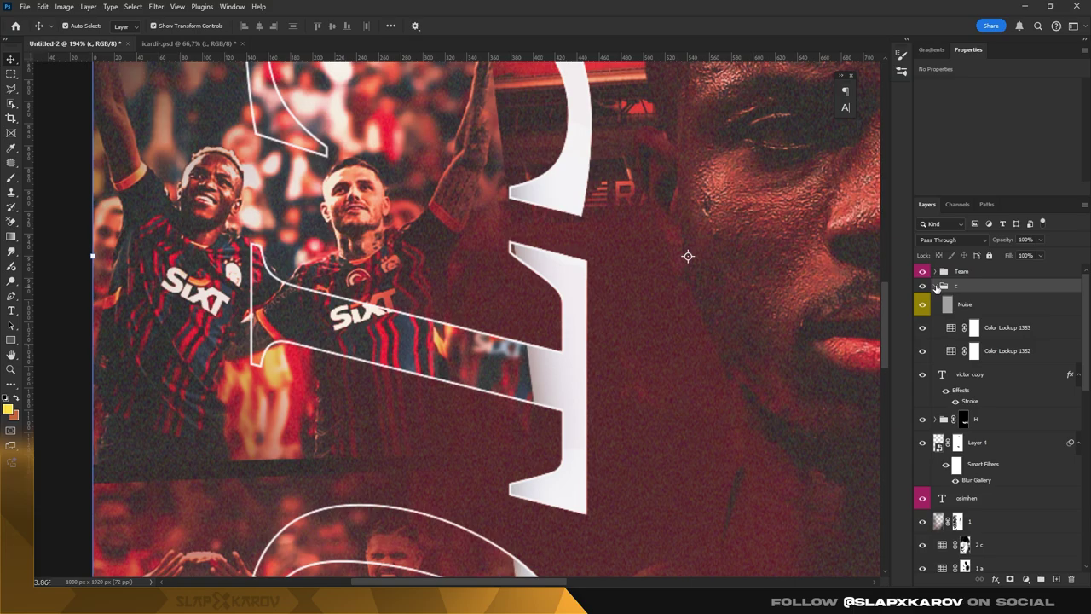
click(936, 286)
click(497, 293)
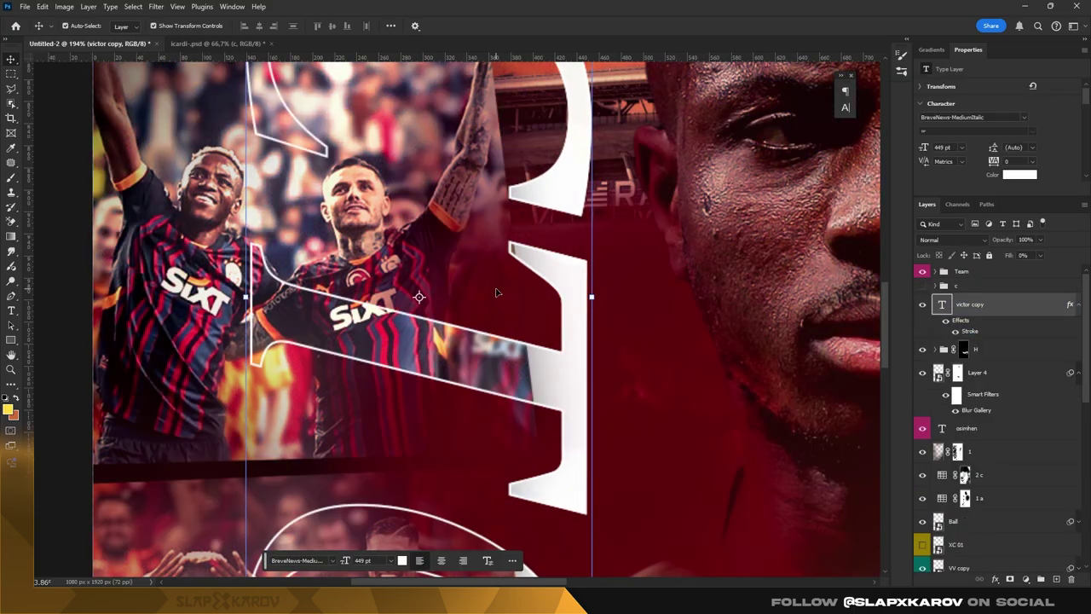
click(965, 475)
scroll(981, 426, down, 3)
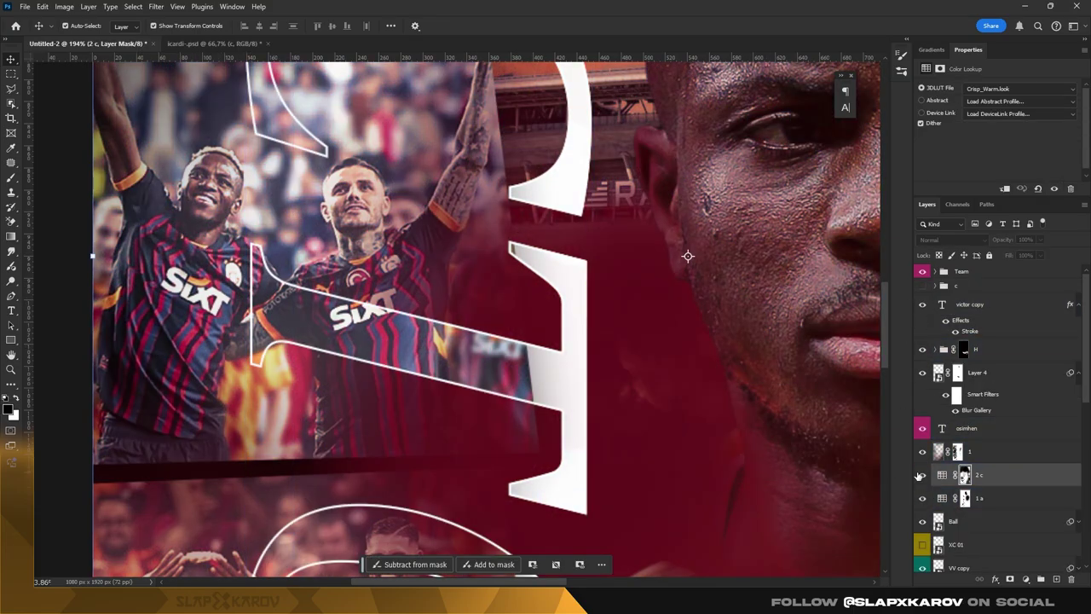
scroll(976, 468, down, 3)
click(967, 440)
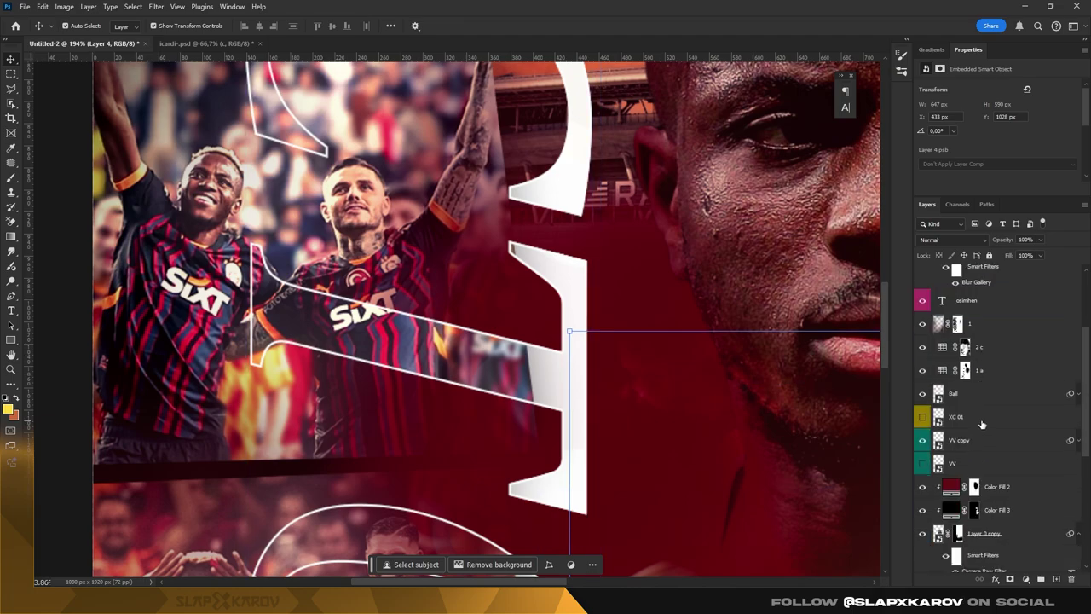
scroll(967, 438, down, 2)
click(993, 457)
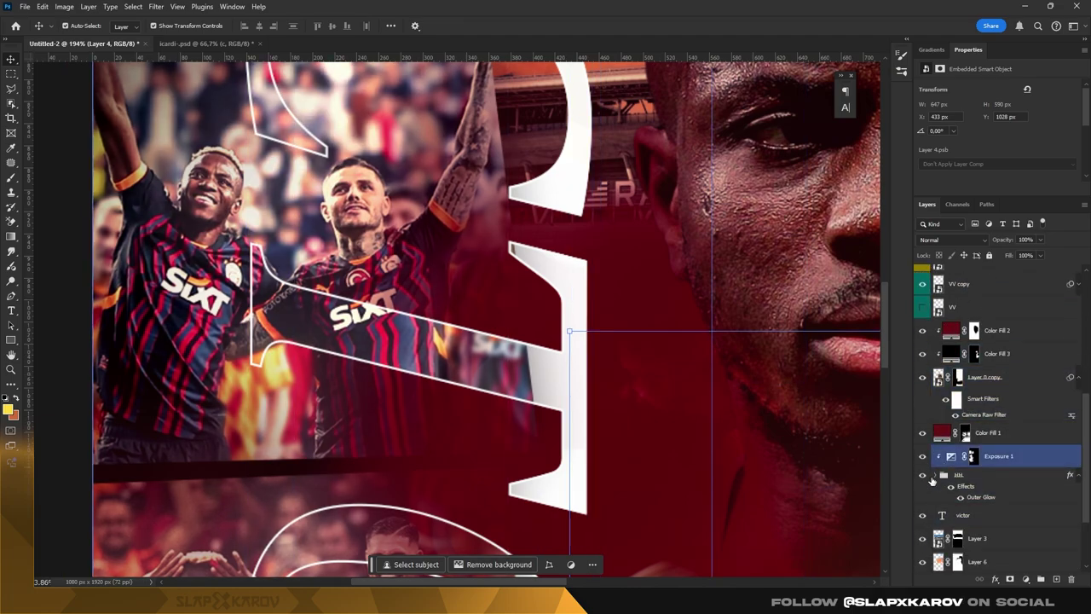
click(982, 498)
scroll(986, 507, down, 2)
click(966, 482)
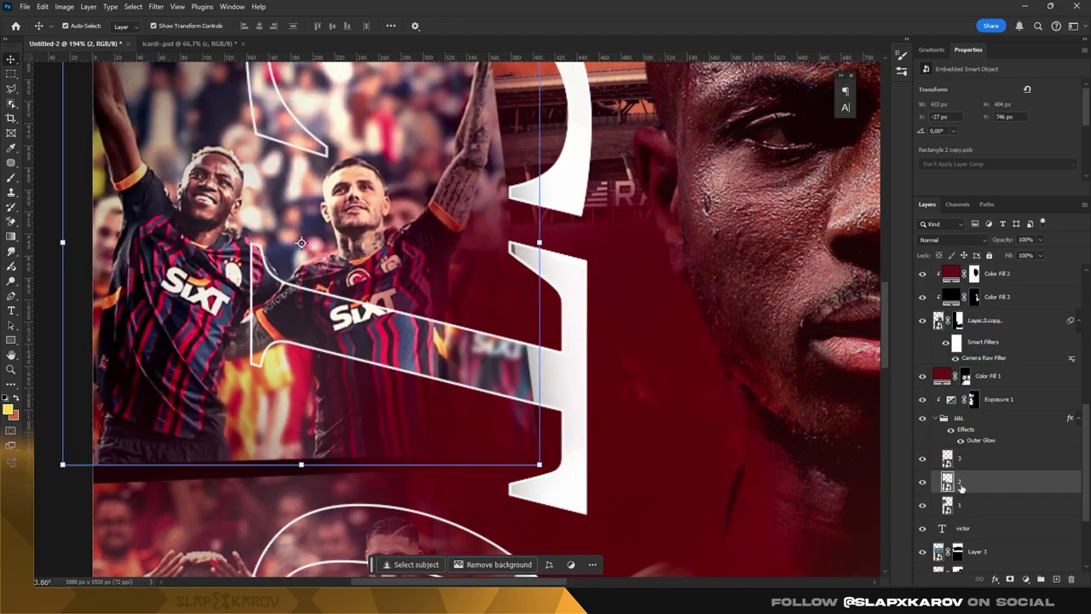
scroll(504, 242, up, 5)
key(b)
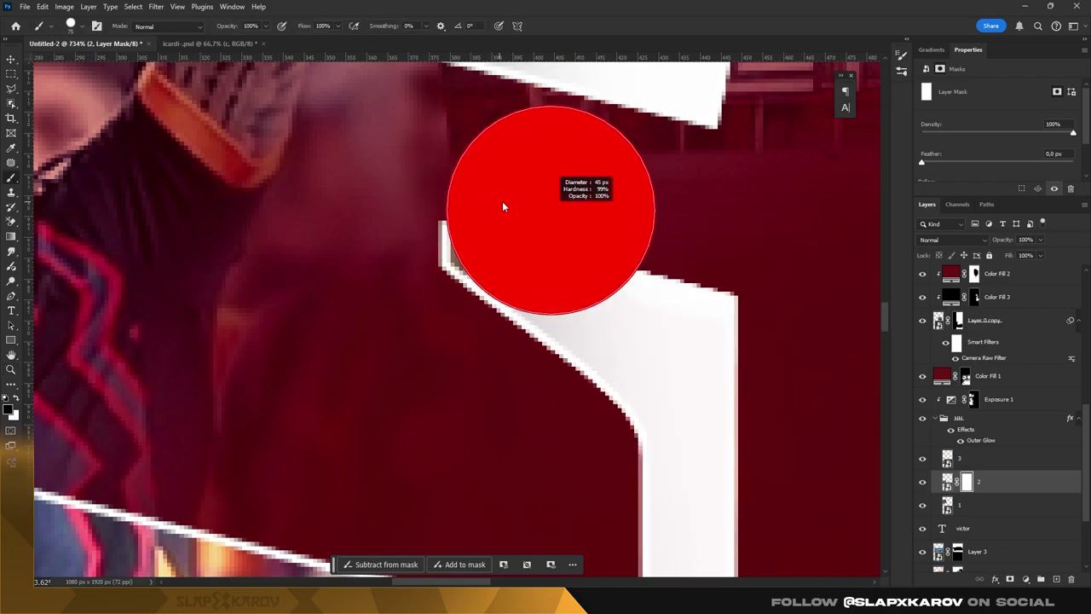
scroll(534, 240, down, 10)
scroll(972, 412, up, 10)
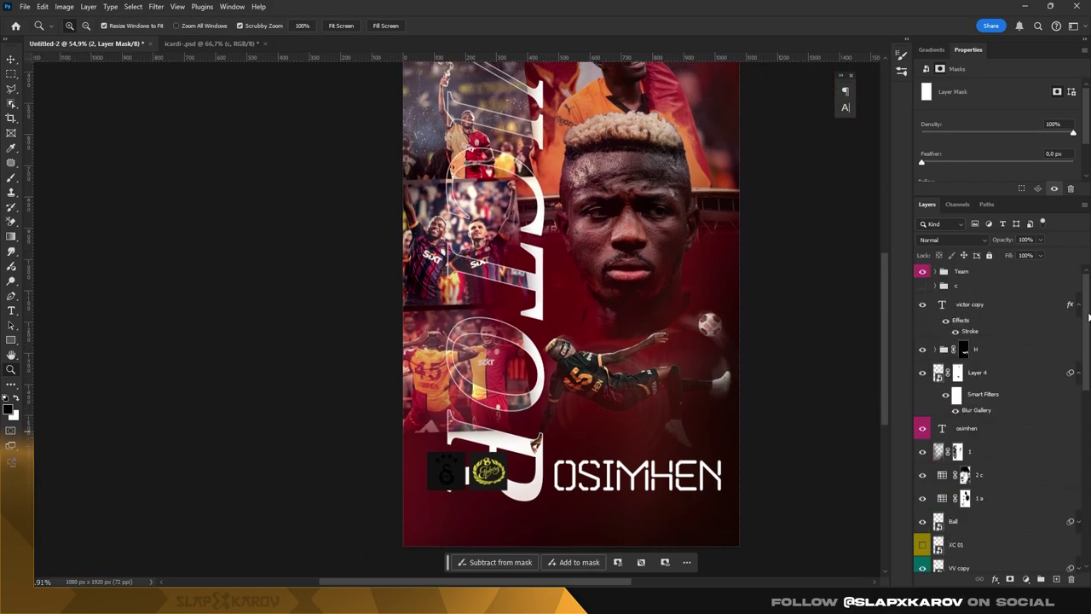
scroll(973, 412, down, 4)
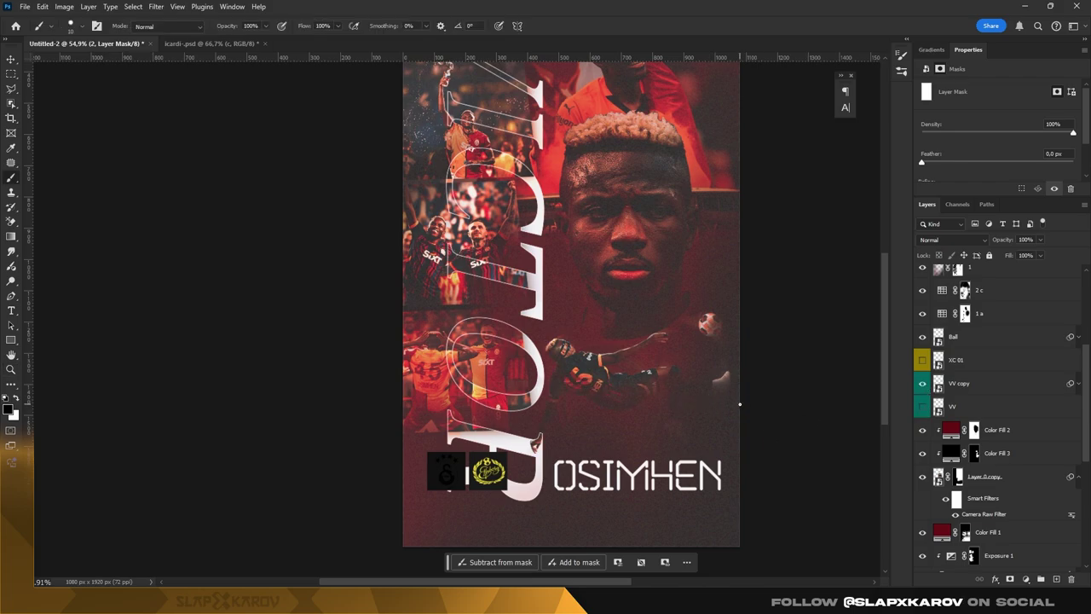
click(923, 395)
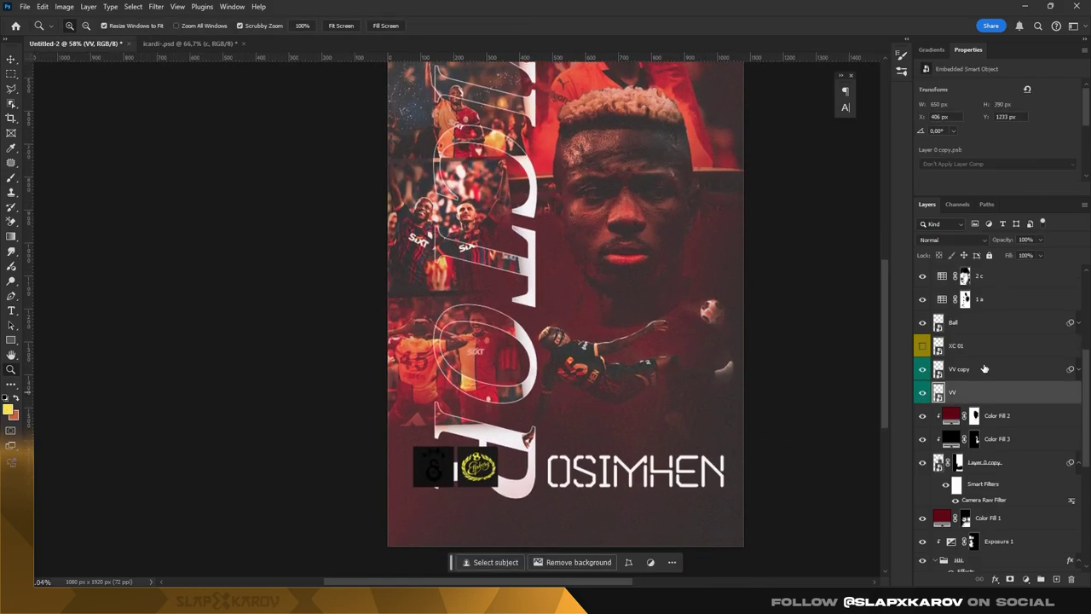
click(926, 323)
scroll(715, 350, down, 2)
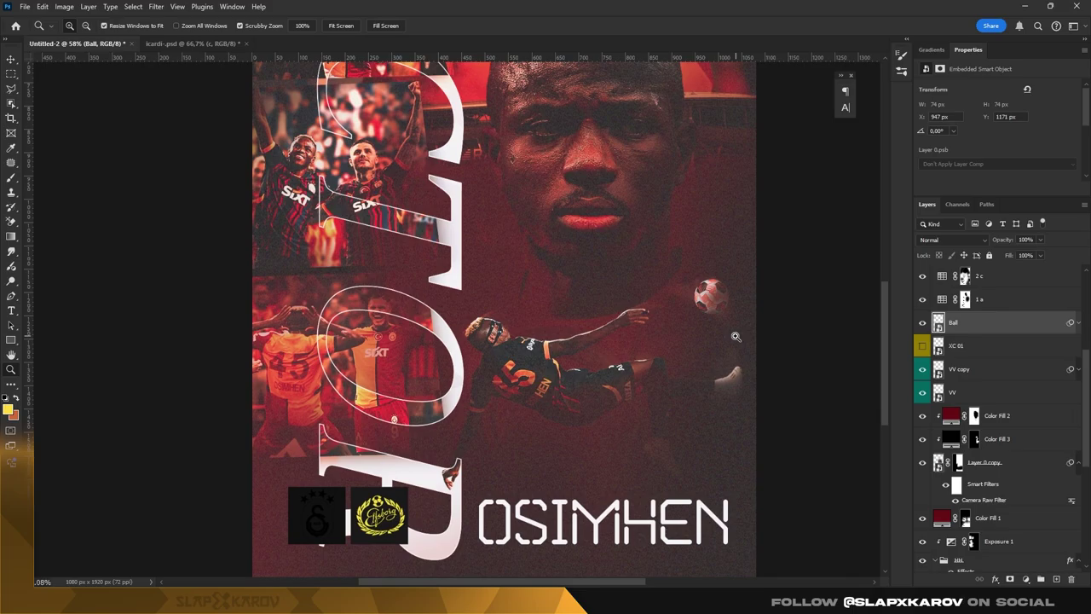
scroll(725, 315, down, 2)
scroll(737, 281, down, 2)
scroll(747, 255, down, 1)
scroll(747, 255, up, 3)
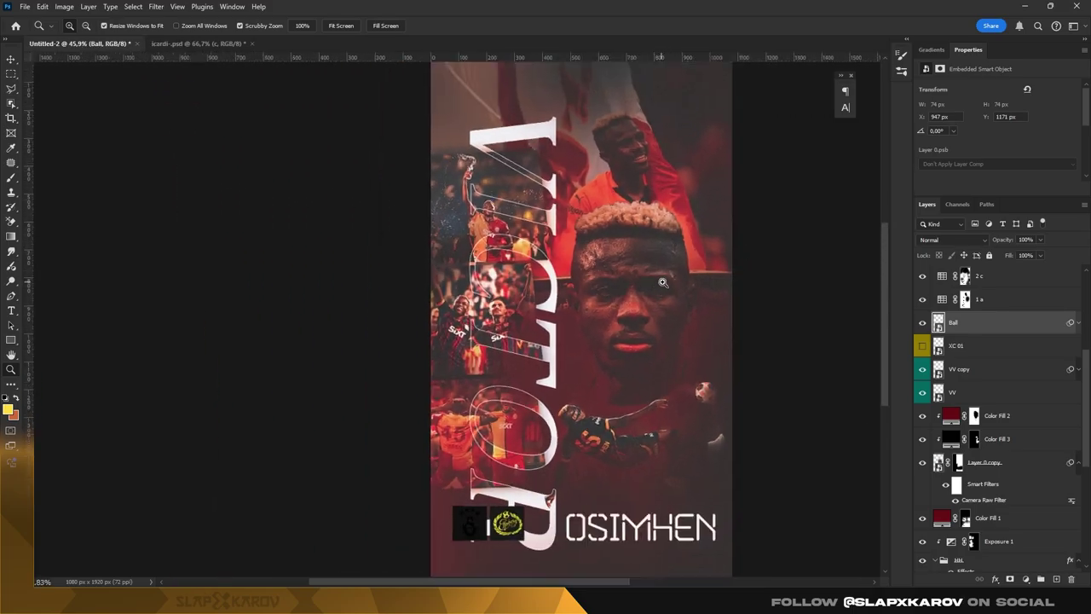
scroll(747, 255, down, 3)
scroll(969, 297, up, 1)
click(964, 282)
scroll(938, 294, up, 1)
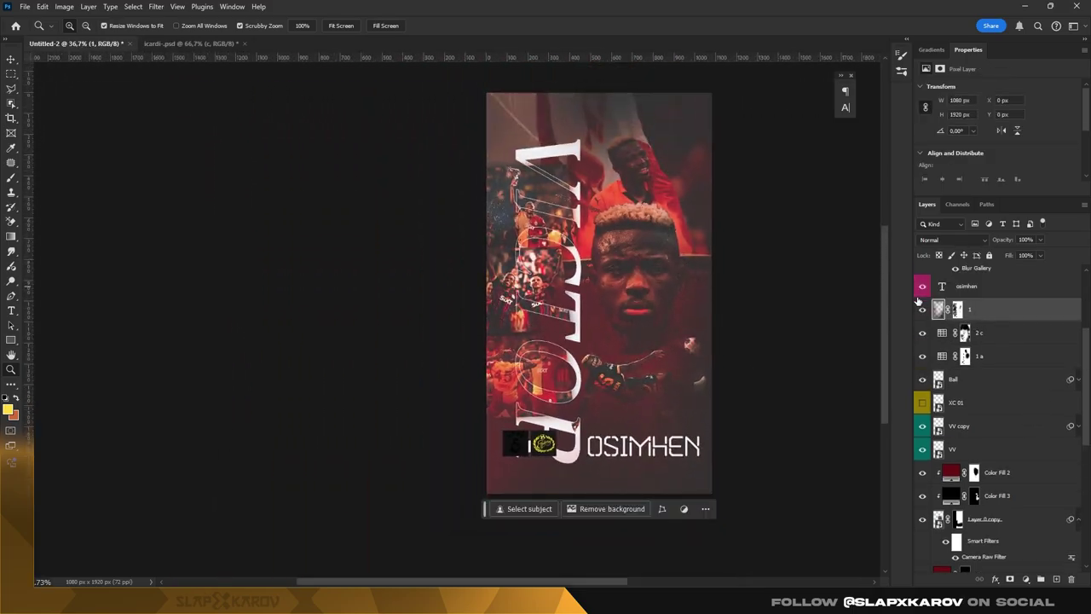
scroll(922, 302, up, 1)
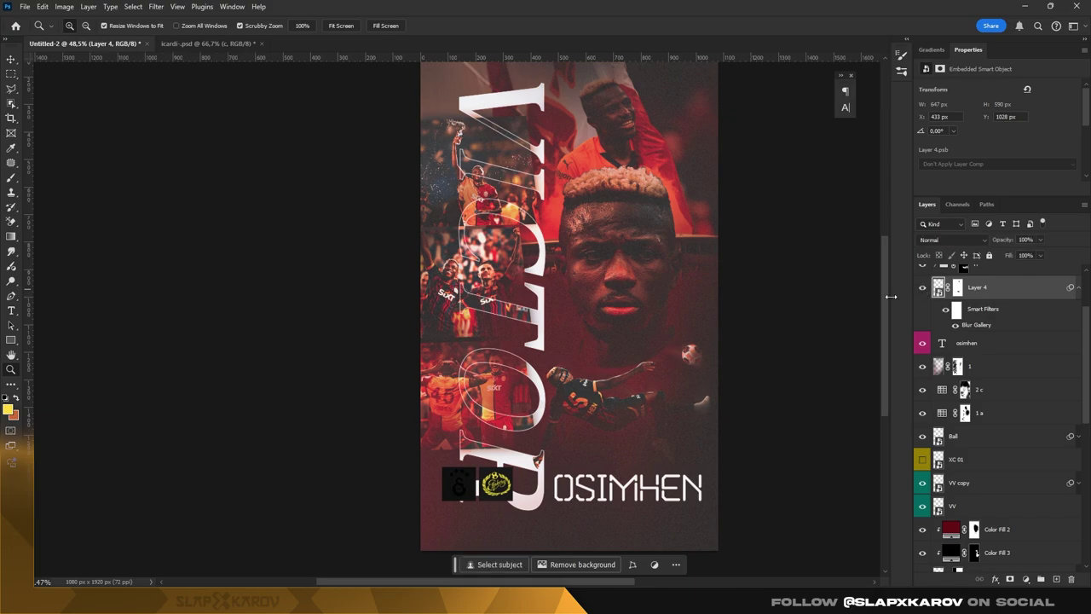
scroll(661, 430, up, 3)
scroll(658, 401, down, 2)
scroll(990, 368, up, 1)
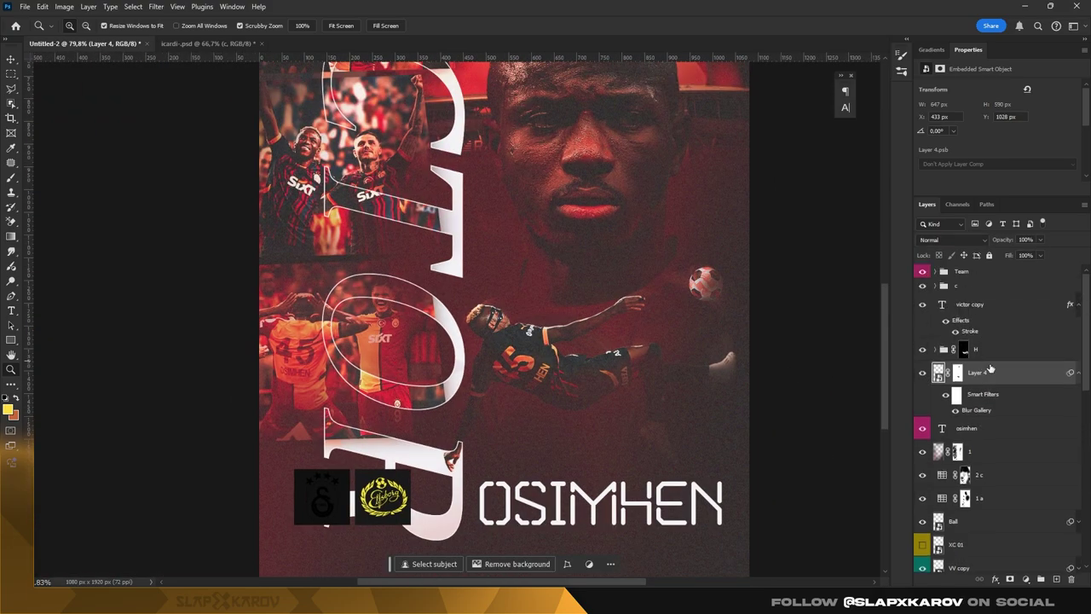
click(1036, 581)
- Add an Exposure adjustment clipped to Layer 4 and set it to +2.87
click(1023, 431)
right_click(998, 372)
click(1023, 365)
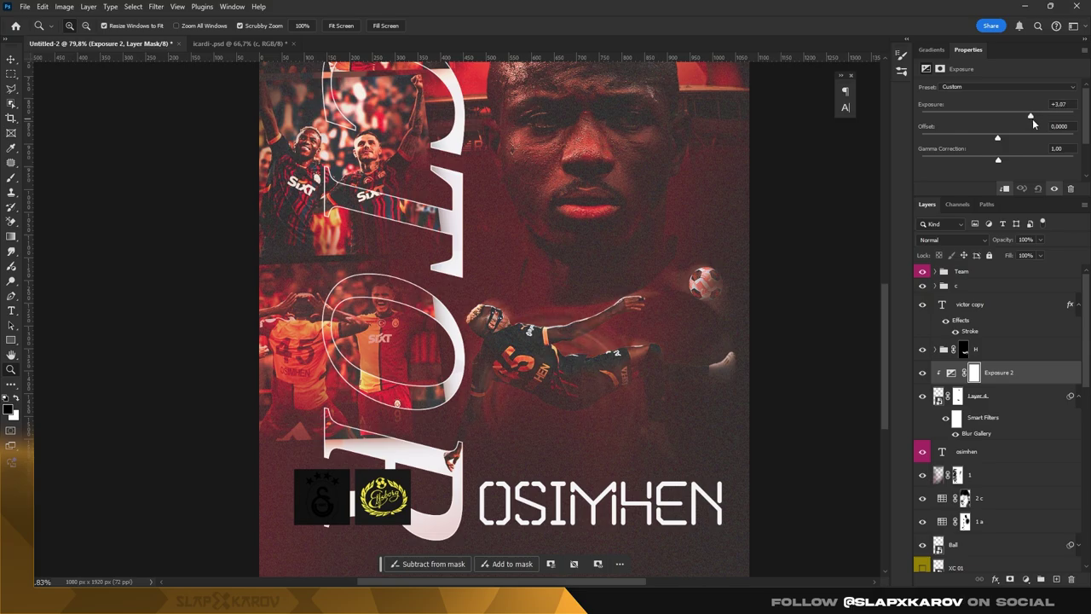
drag(1031, 117, 1027, 139)
- Invert the Exposure 2 mask to black and set up a soft brush for painting it in
click(974, 373)
key(ctrl+i)
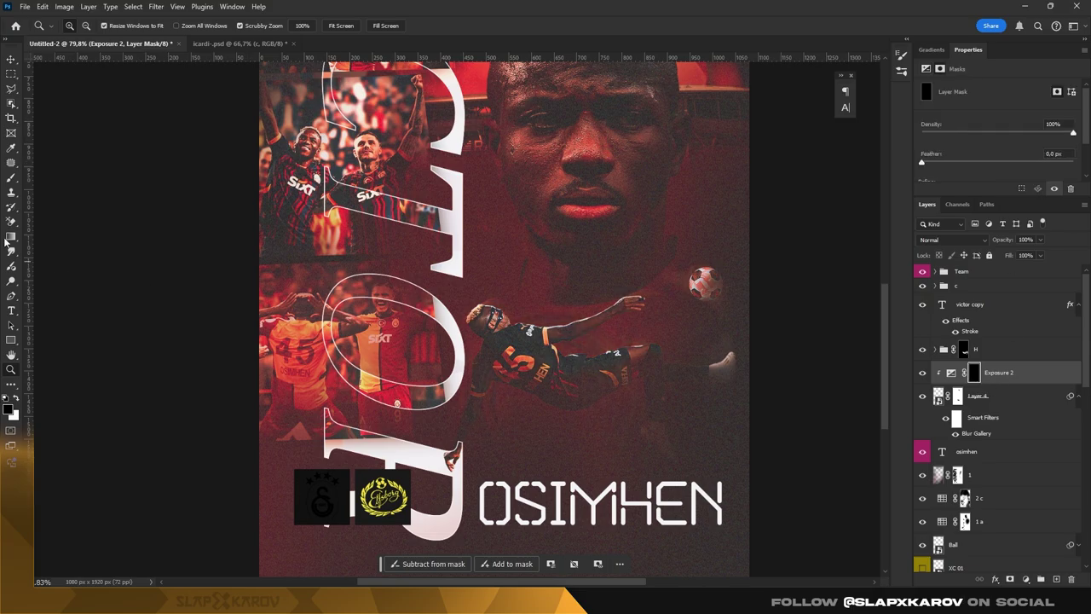
key(b)
right_click(625, 290)
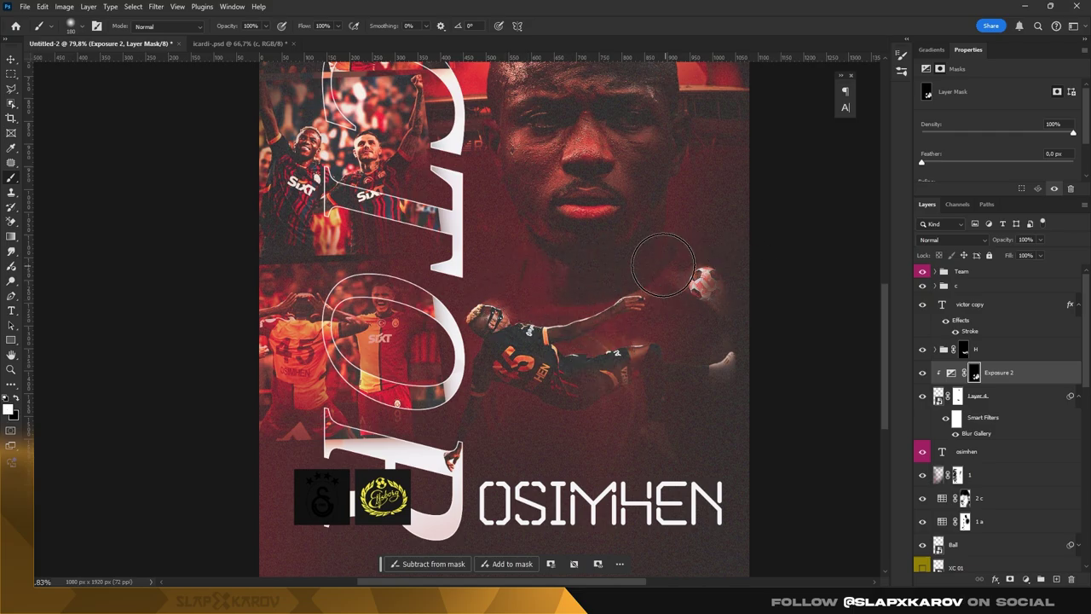
key(z)
mouse_move(597, 358)
mouse_down()
mouse_move(659, 361)
mouse_move(620, 341)
mouse_up()
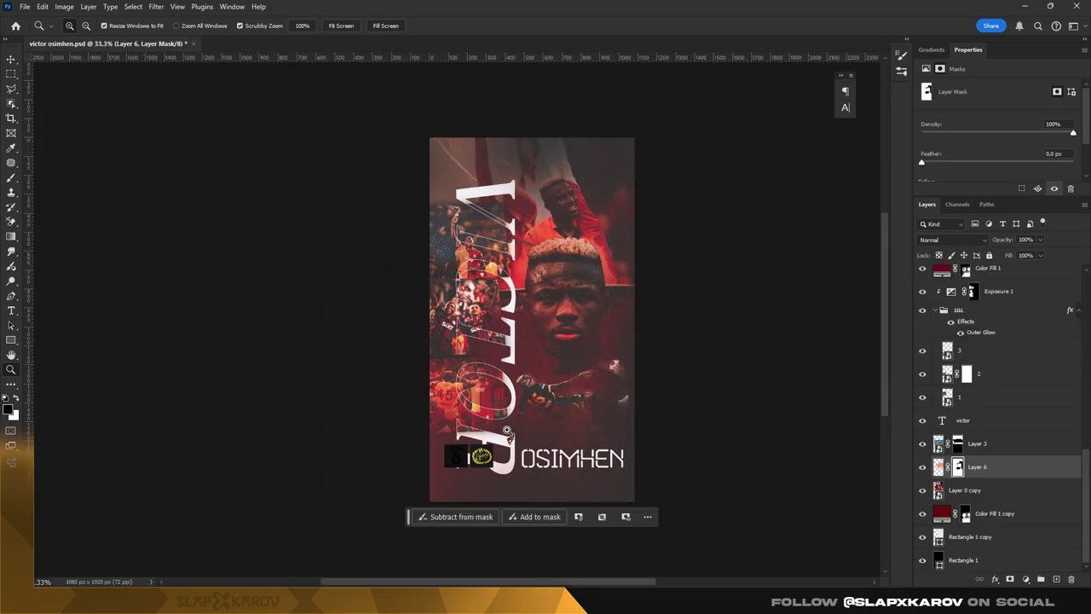
- Open the Team 1 smart object and paste the colour crest as a Smart Object at the top of its stack
drag(475, 414, 523, 428)
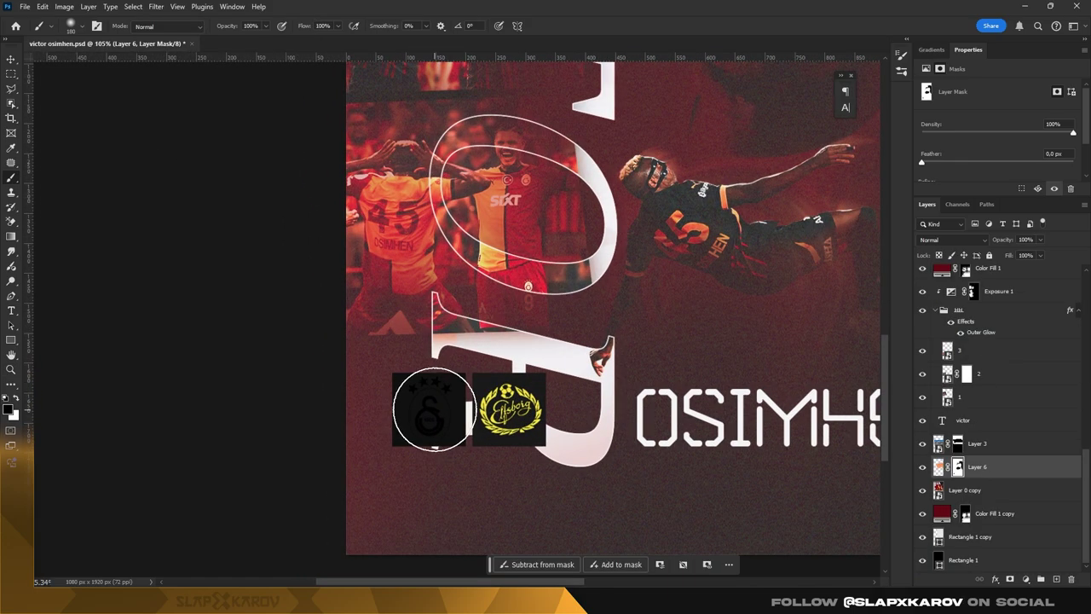
key(v)
click(433, 410)
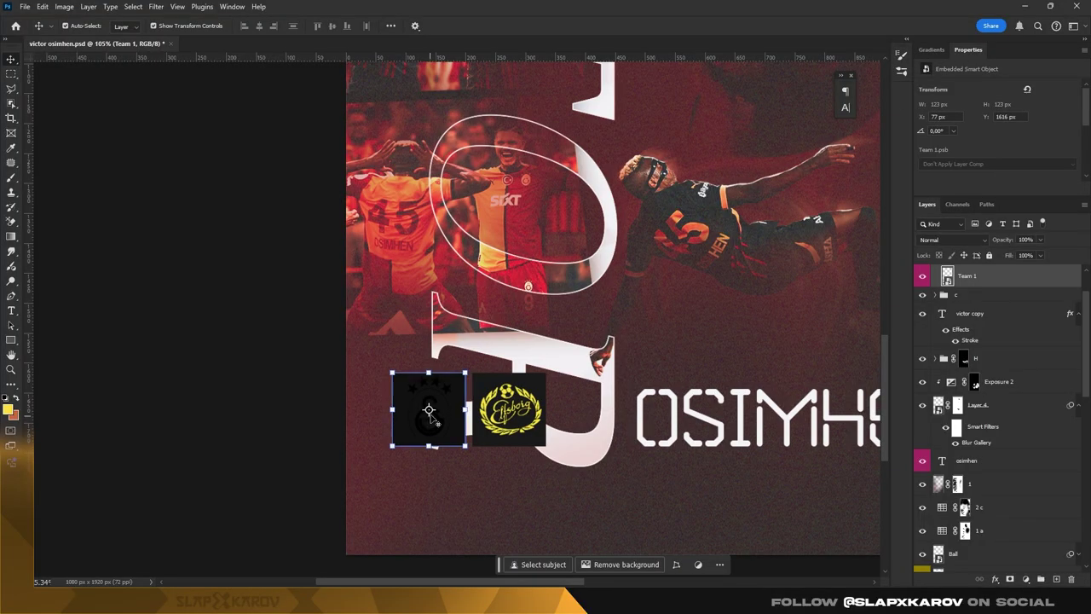
double_click(946, 277)
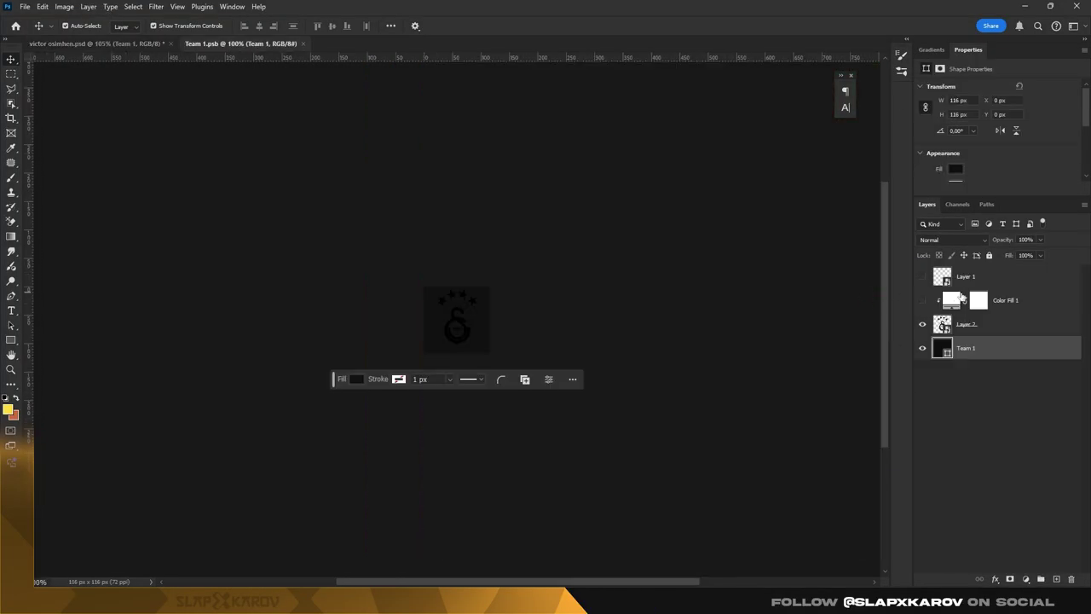
key(ctrl+v)
click(600, 161)
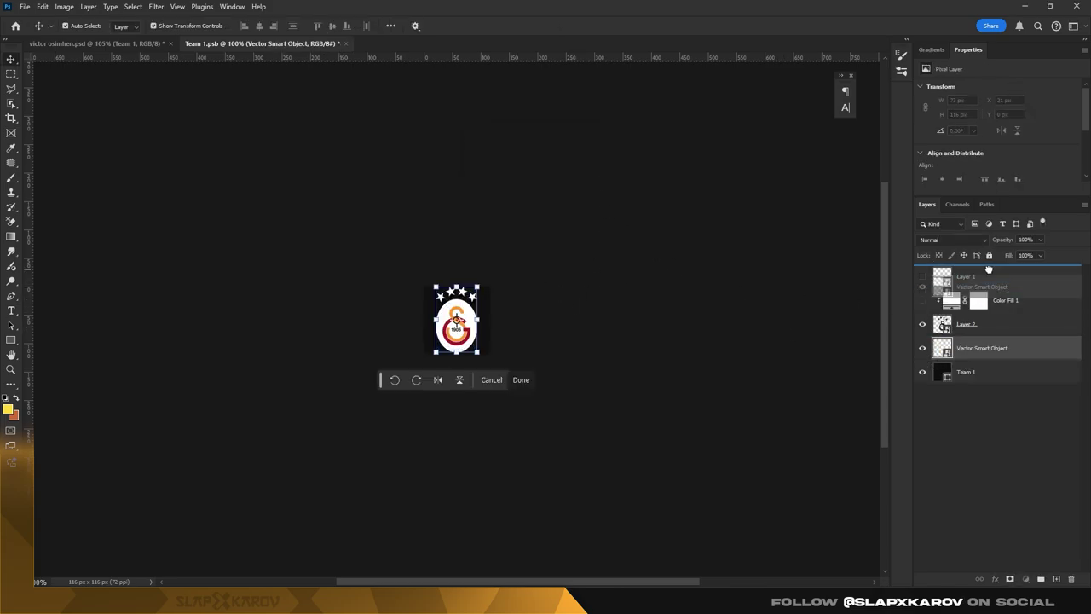
drag(963, 334, 963, 271)
- Shrink the pasted crest slightly to fit the tile, then close the logo file back to the poster
drag(478, 346, 509, 334)
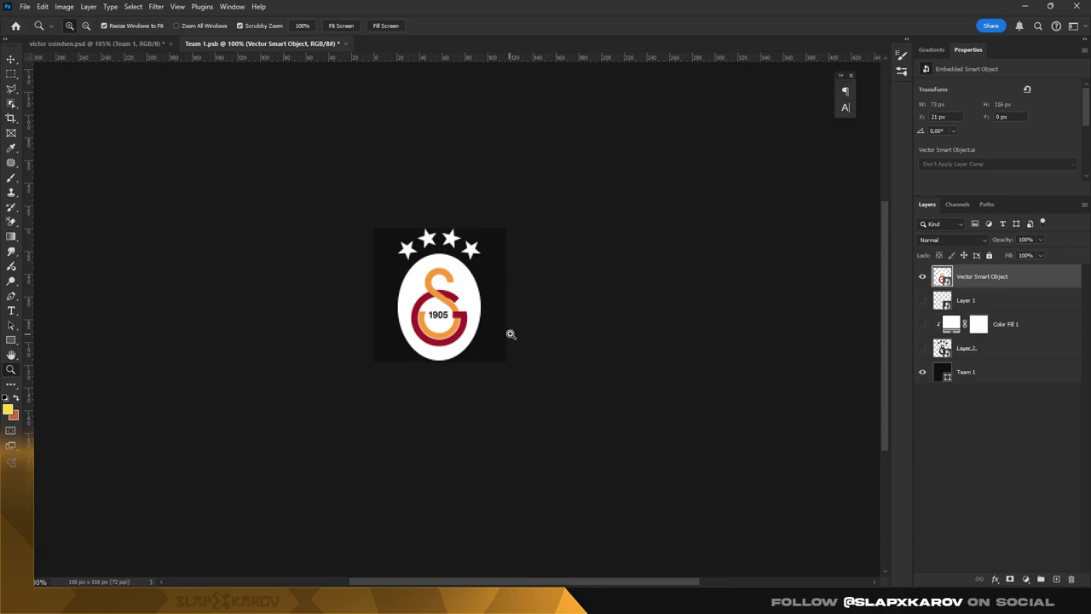
key(ctrl+t)
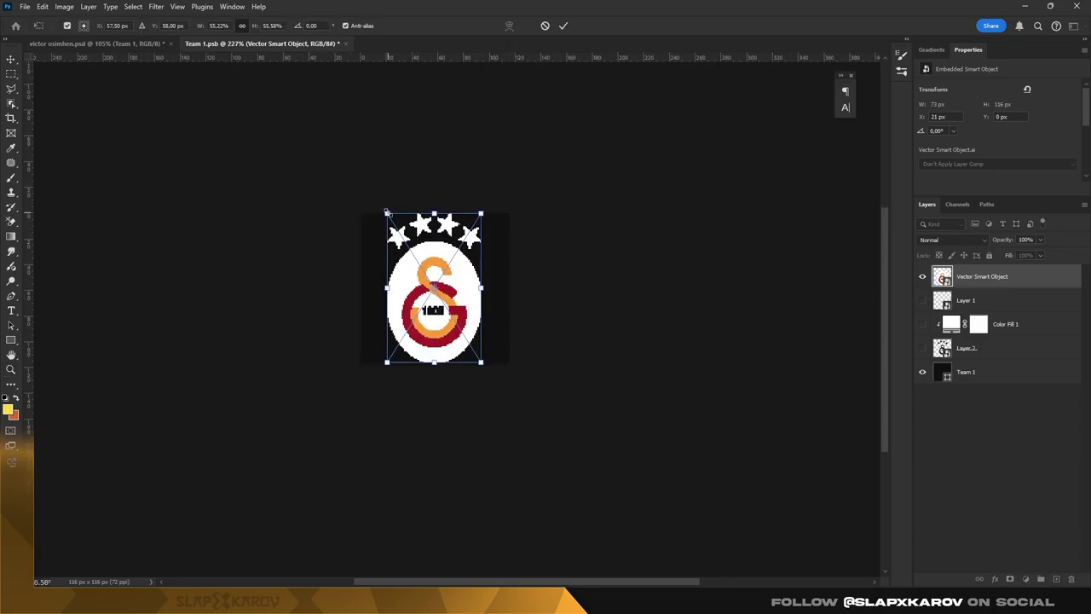
drag(388, 213, 390, 215)
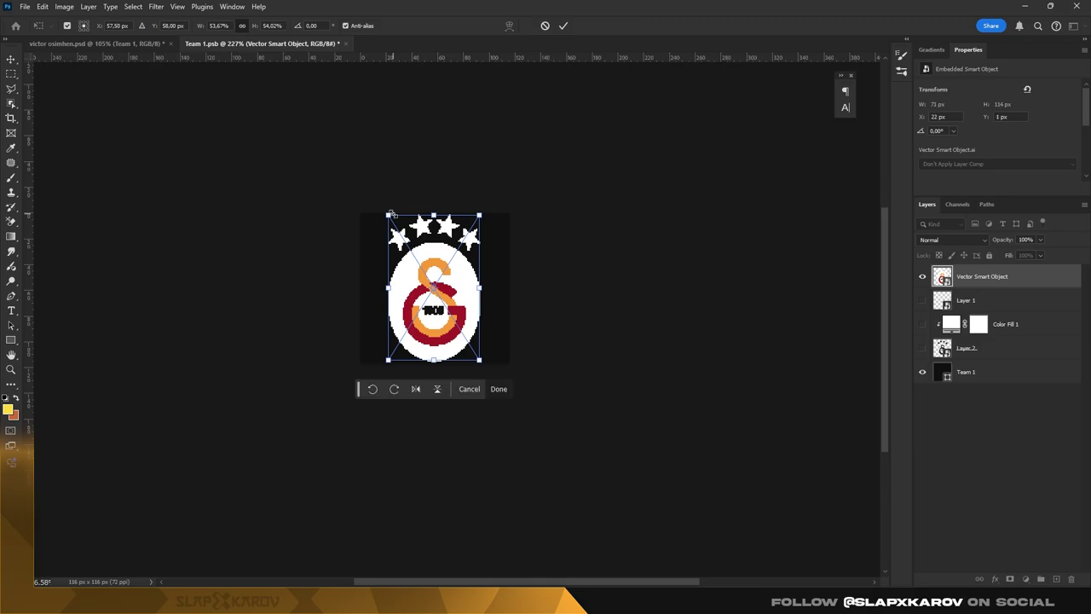
click(6, 60)
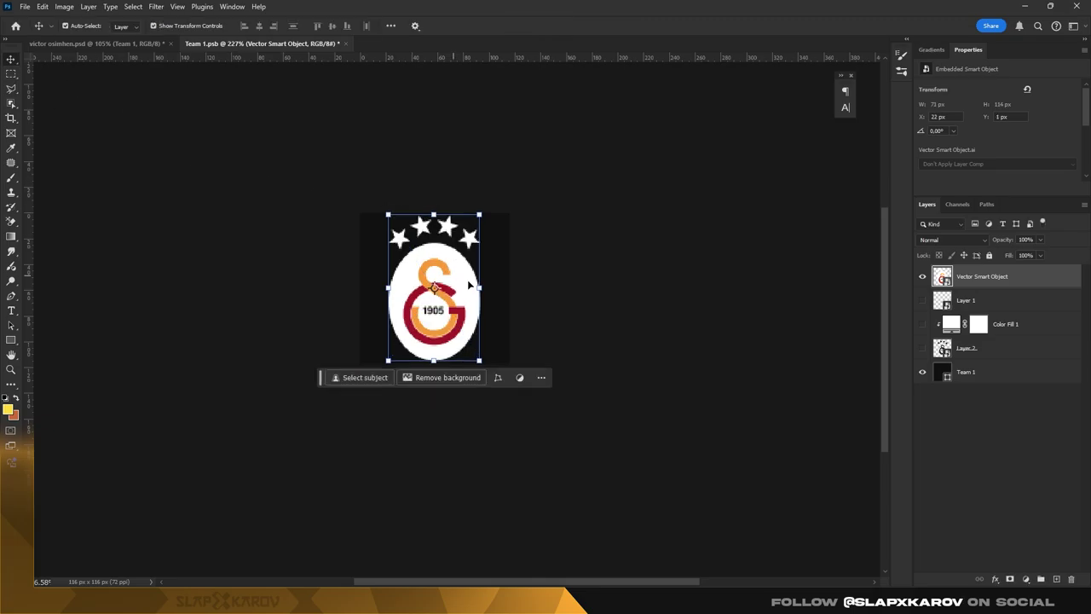
click(341, 43)
key(z)
mouse_move(342, 412)
mouse_down()
mouse_move(376, 413)
mouse_move(376, 381)
mouse_move(457, 402)
mouse_move(433, 357)
mouse_up()
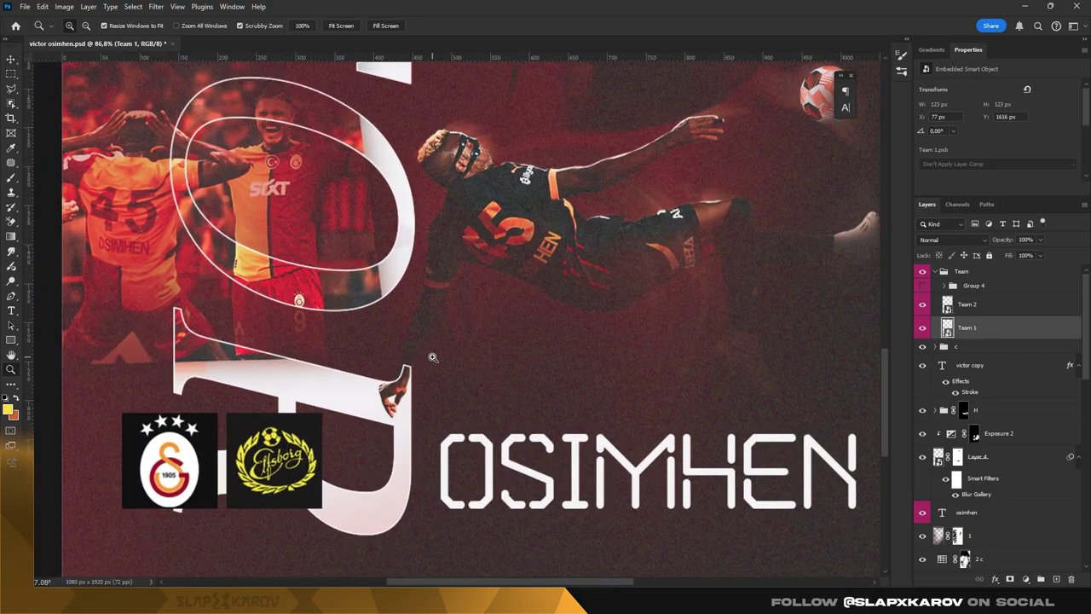
- Browse the layers through group c, the H group mask and Exposure 2 down to Layer 1
key(v)
click(588, 244)
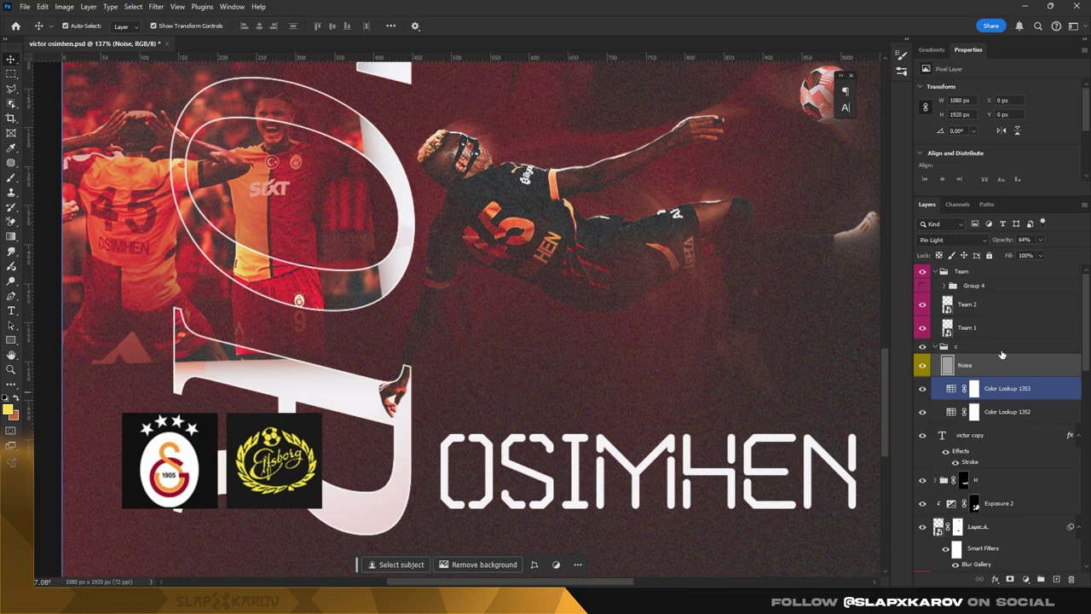
click(936, 347)
click(963, 410)
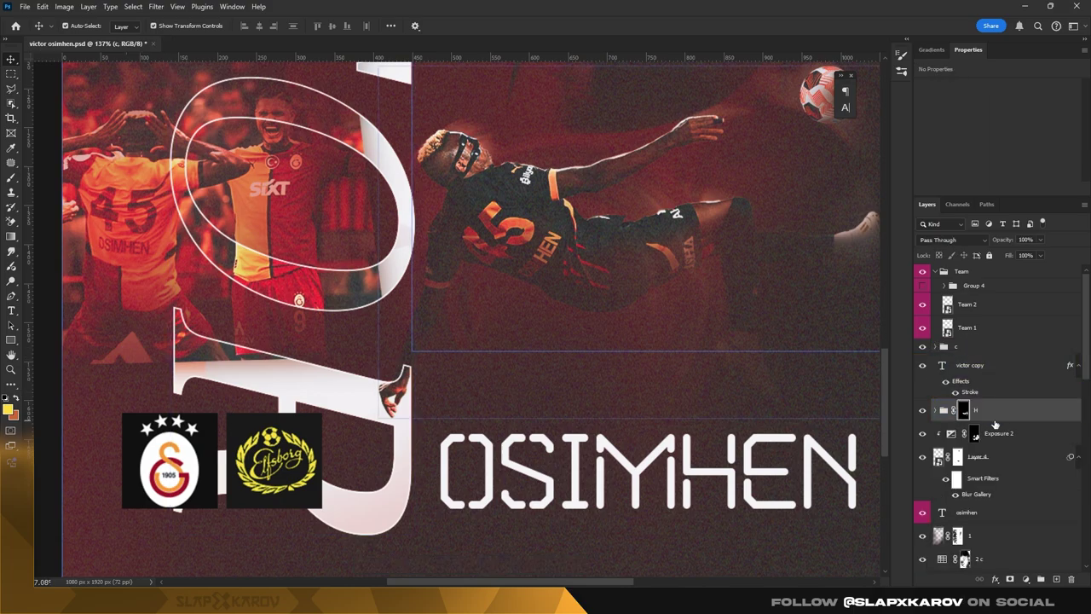
click(991, 436)
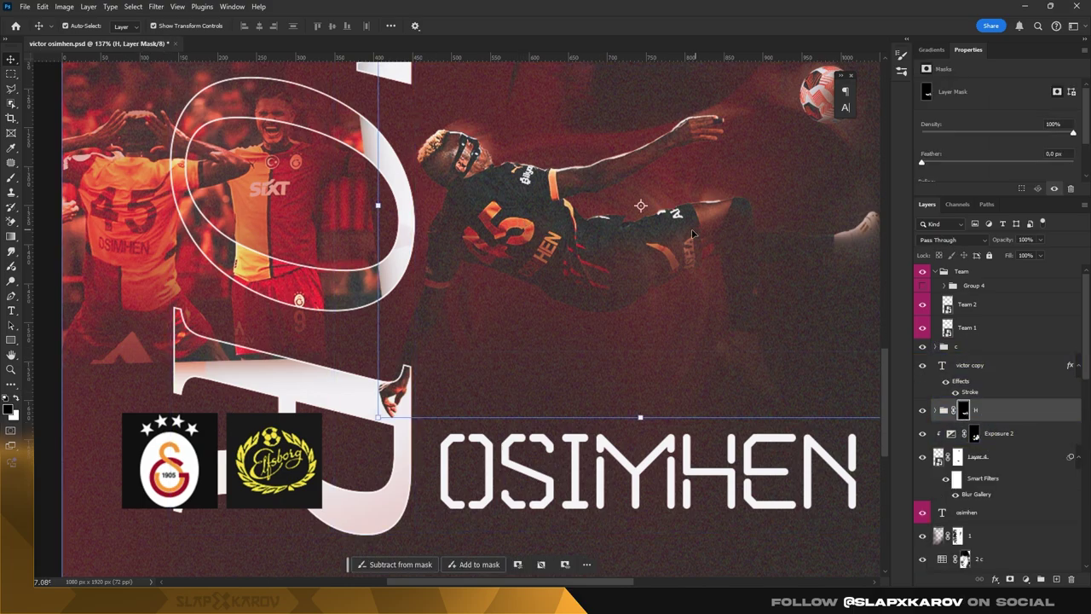
click(695, 235)
click(937, 347)
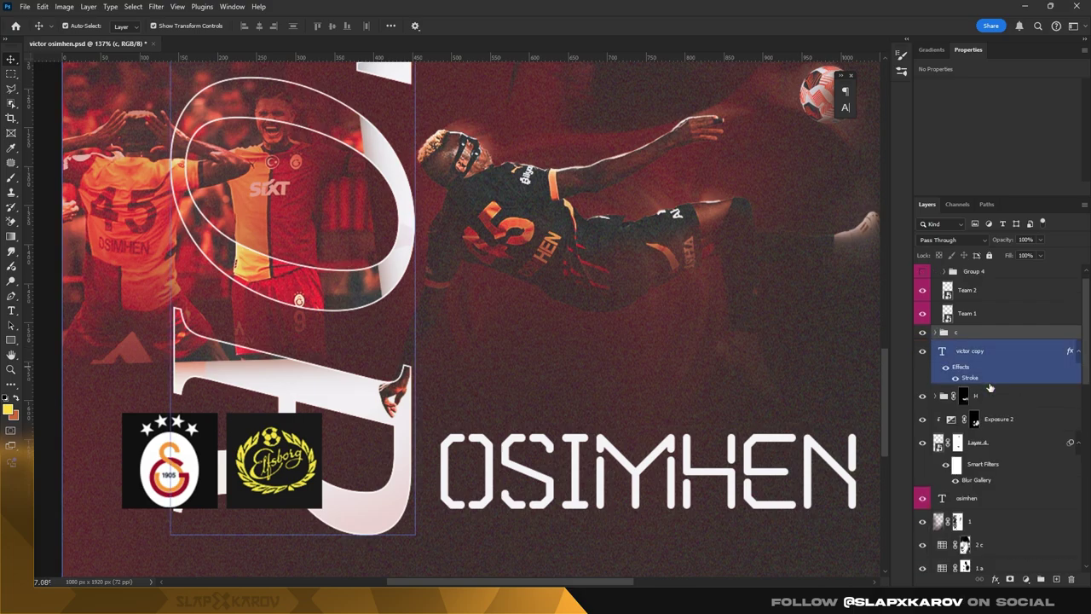
scroll(980, 358, down, 3)
click(1006, 443)
scroll(997, 435, down, 1)
scroll(981, 422, down, 4)
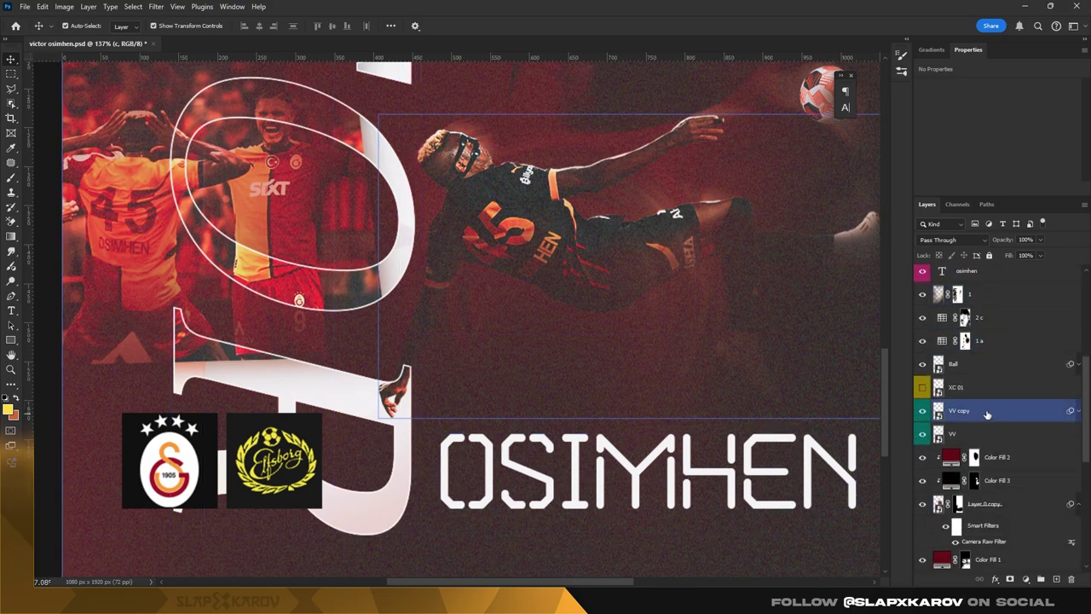
- Load the player outline from VV copy and check the Color Fill 1 and Color Fill 2 masks
click(939, 413)
ctrl+click(939, 413)
click(974, 457)
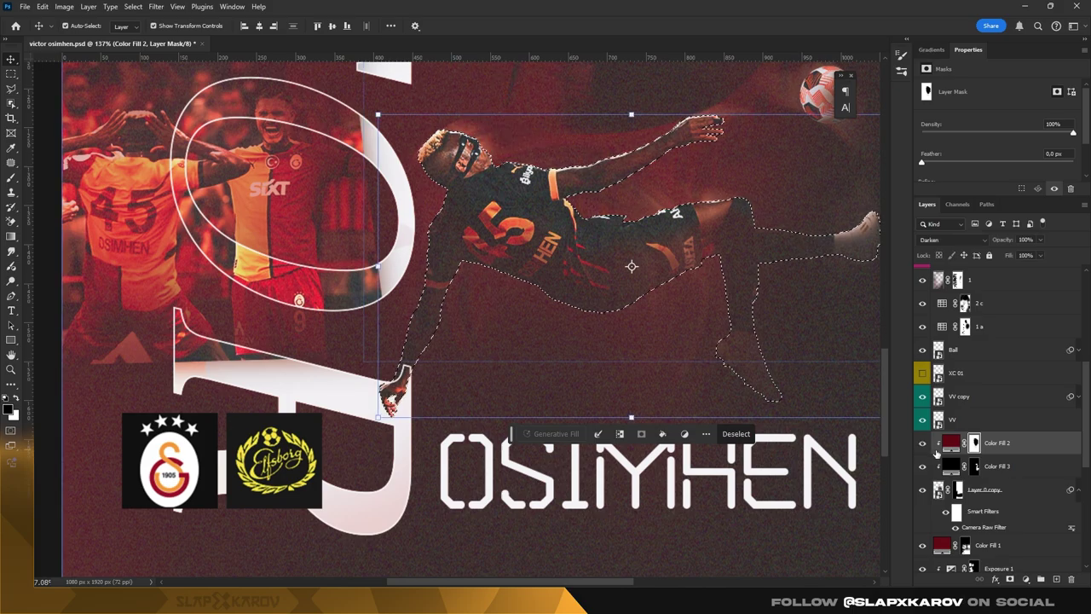
click(933, 546)
click(921, 546)
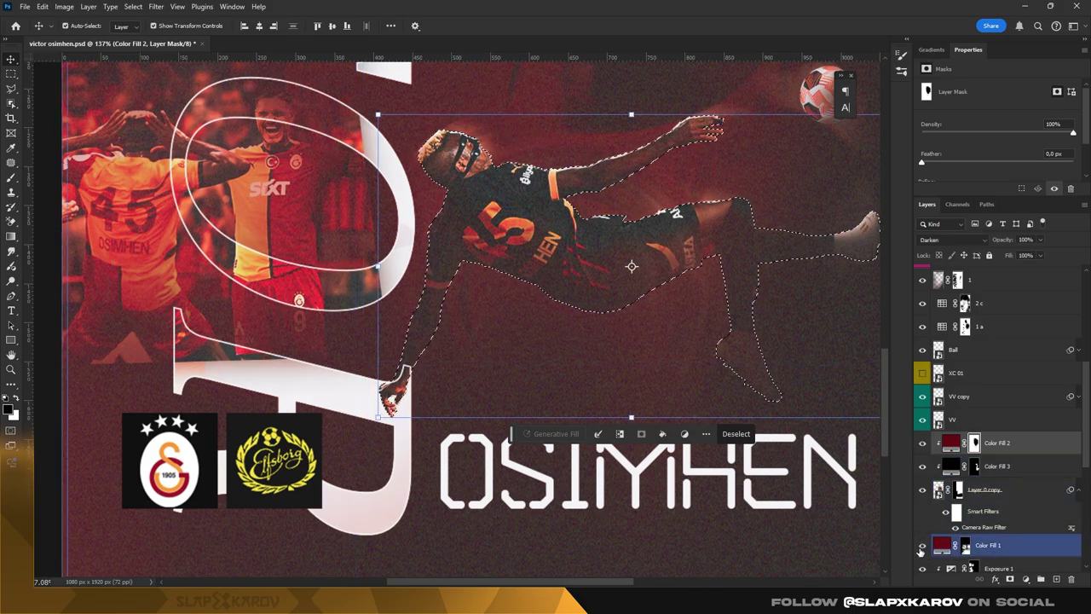
click(964, 546)
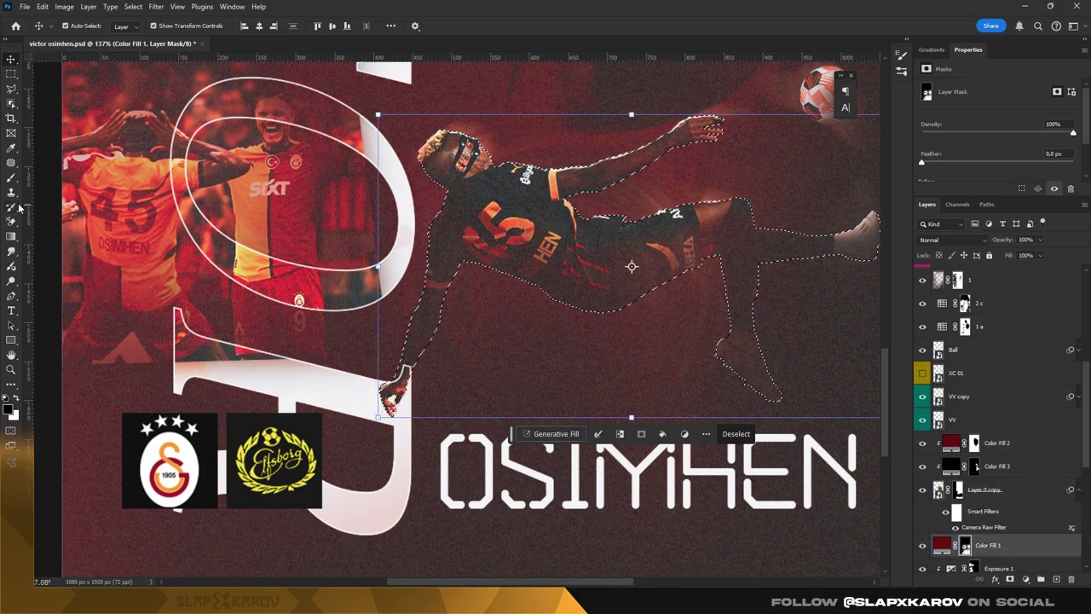
- With the Brush selected and the Color Fill 2 mask targeted, zoom in on the player's hand
click(11, 178)
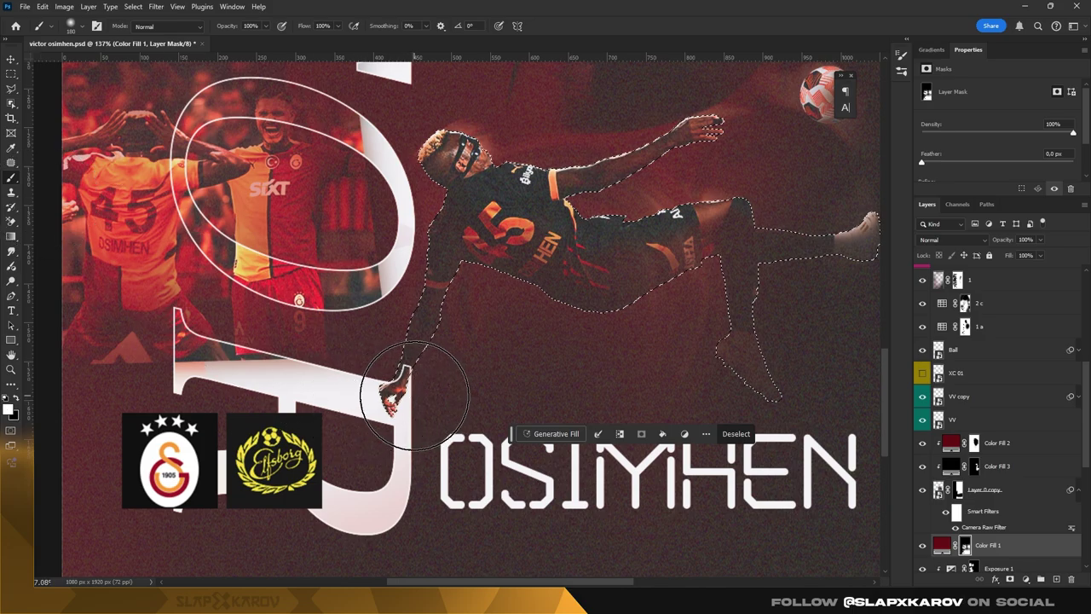
click(972, 444)
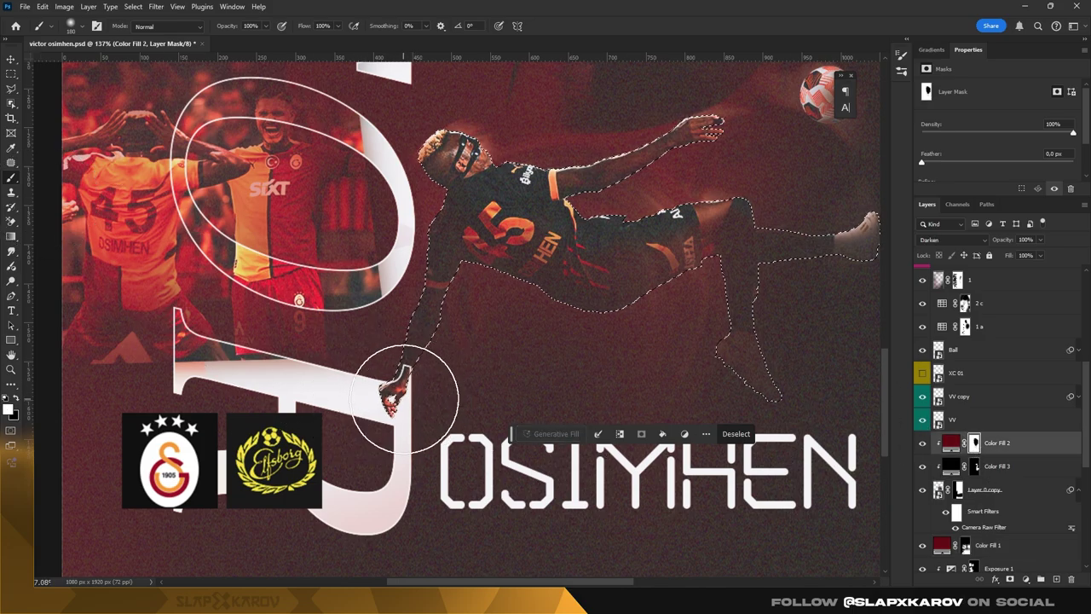
key(z)
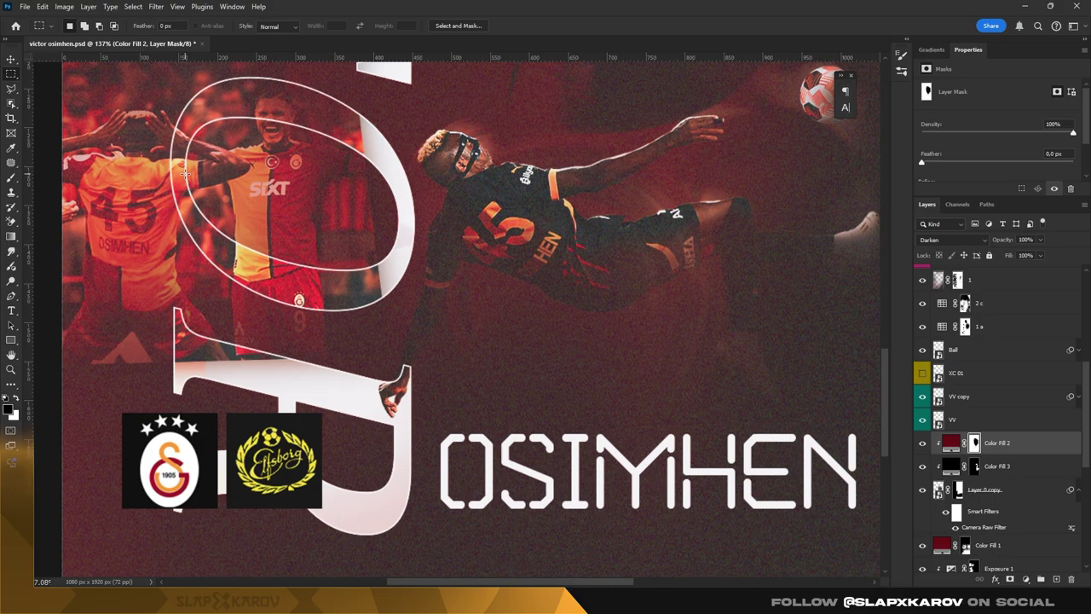
scroll(450, 271, down, 5)
scroll(450, 271, up, 3)
drag(418, 367, 471, 413)
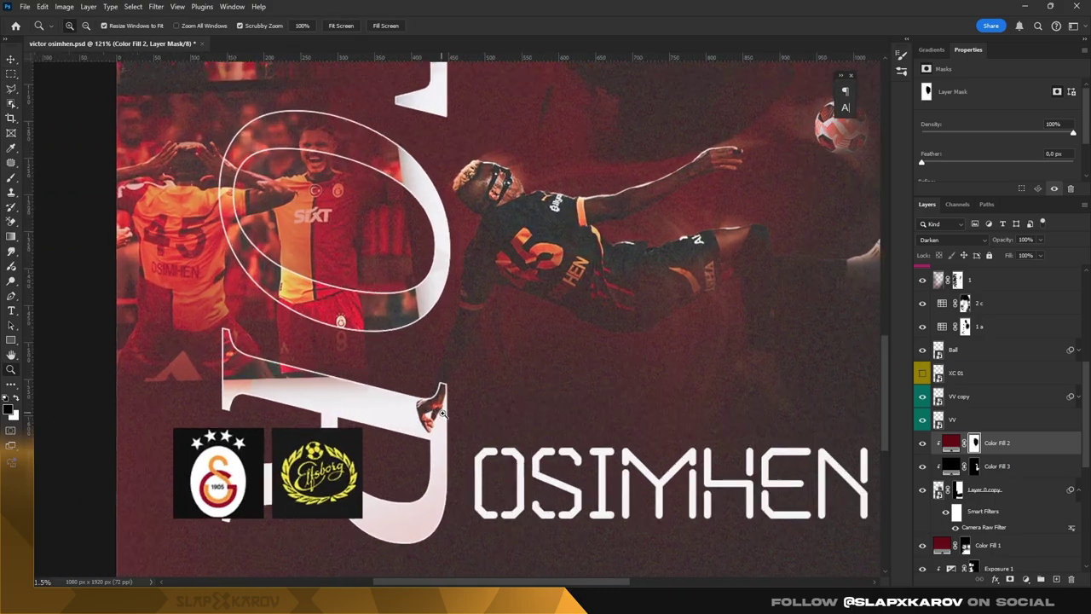
scroll(567, 346, down, 1)
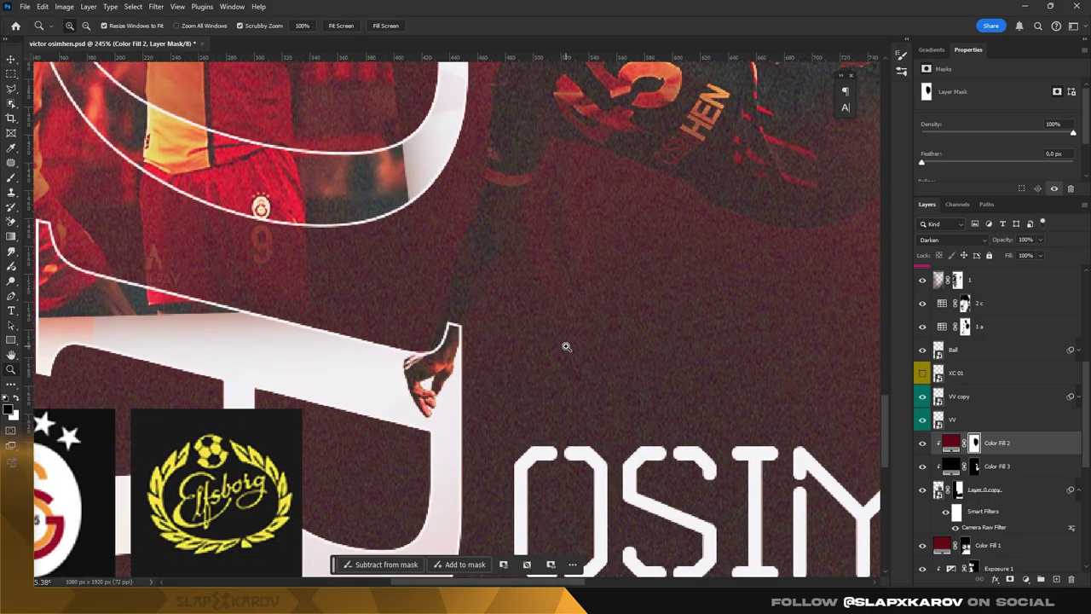
- Add a layer mask to the victor copy text and target it with the Brush ready
scroll(1030, 364, up, 3)
scroll(1011, 375, up, 2)
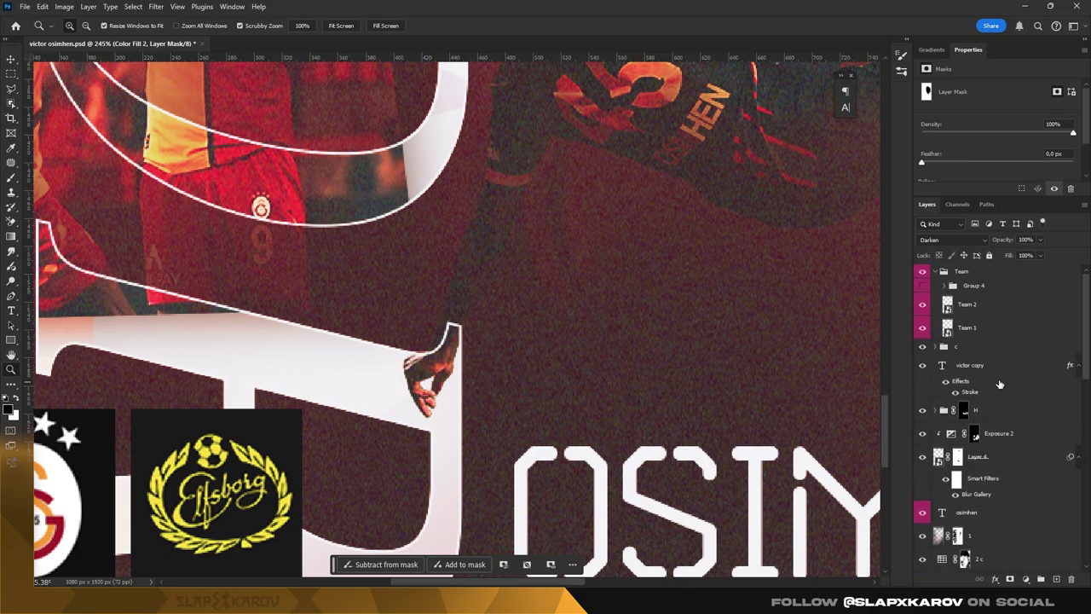
click(985, 314)
click(989, 368)
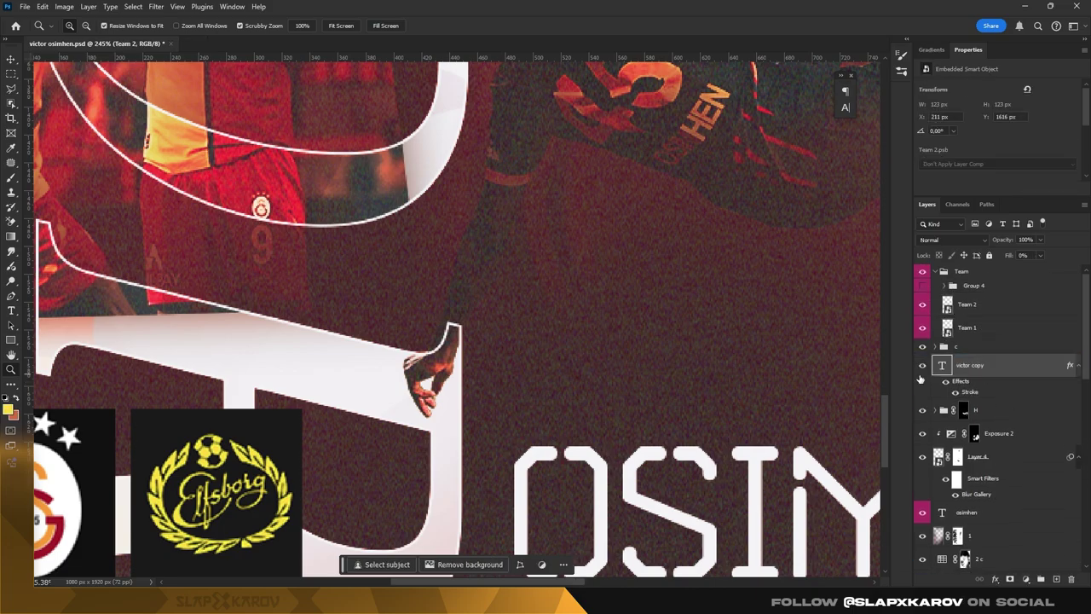
click(922, 366)
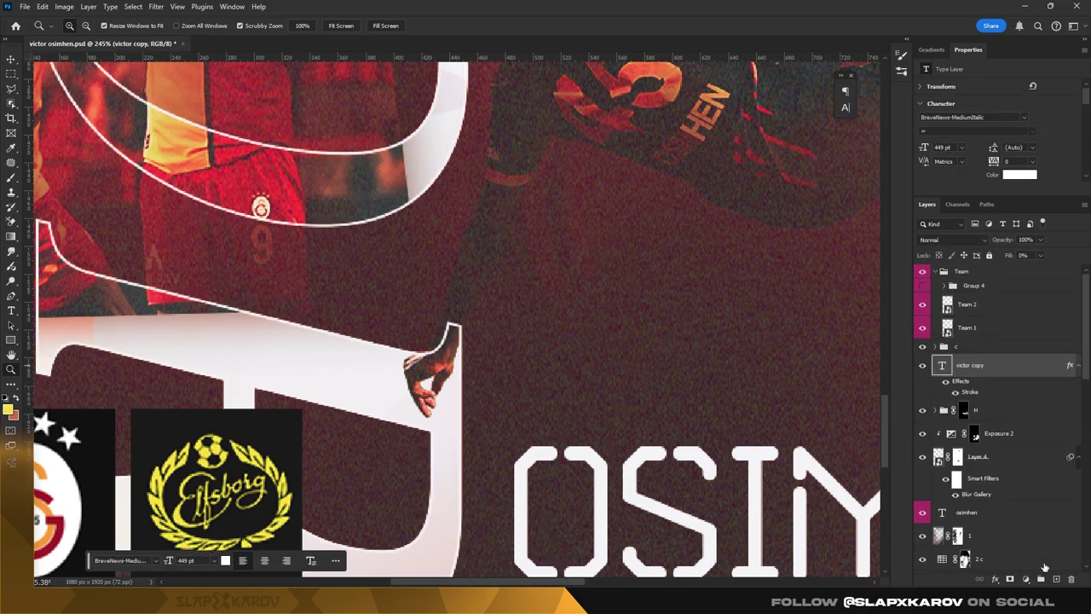
click(1010, 579)
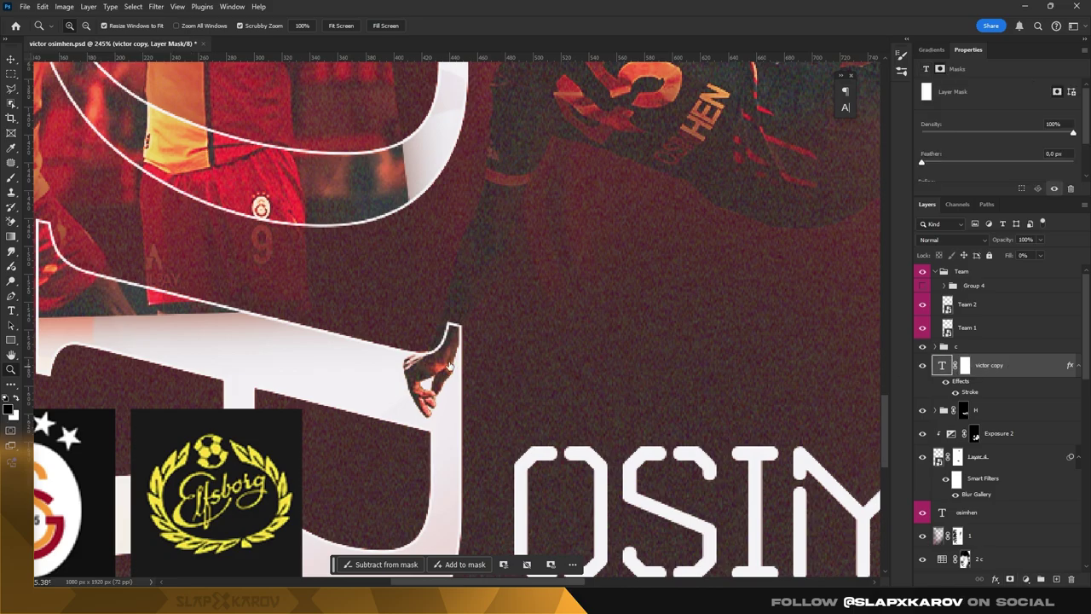
scroll(449, 365, up, 3)
click(17, 178)
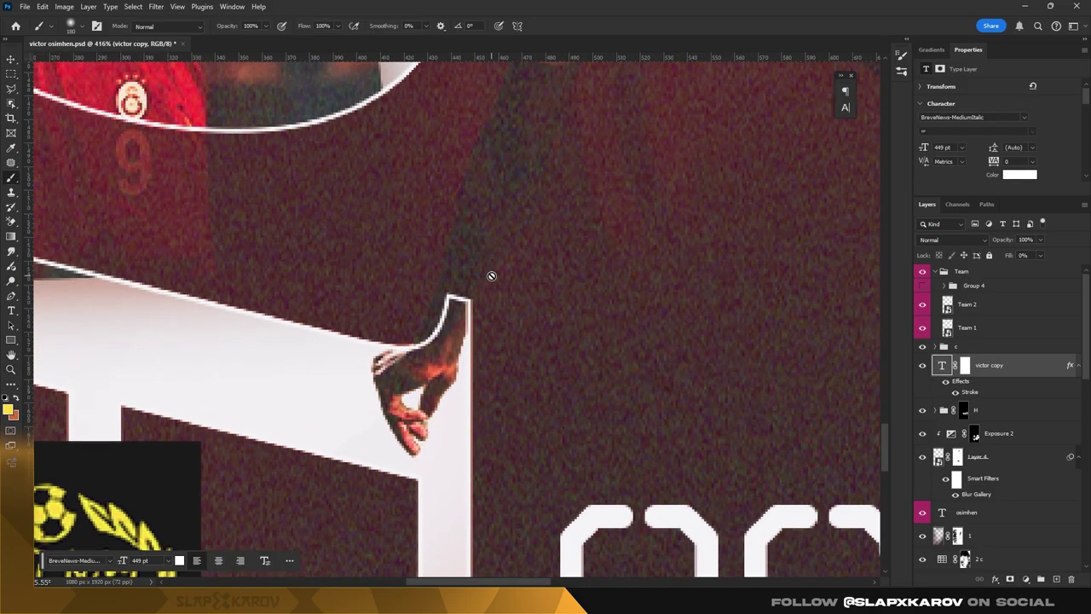
right_click(493, 276)
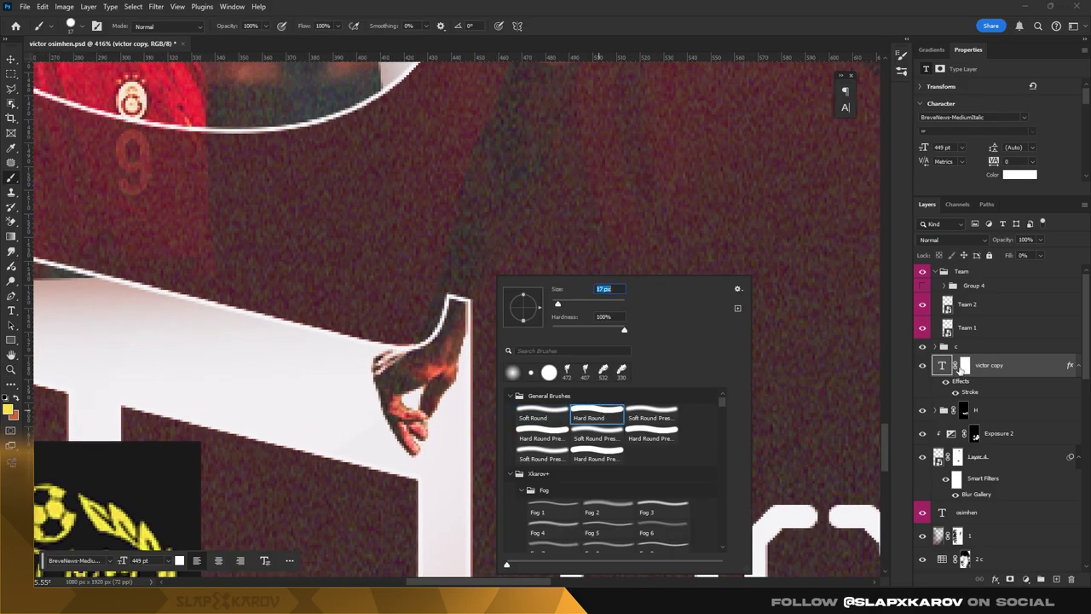
click(964, 365)
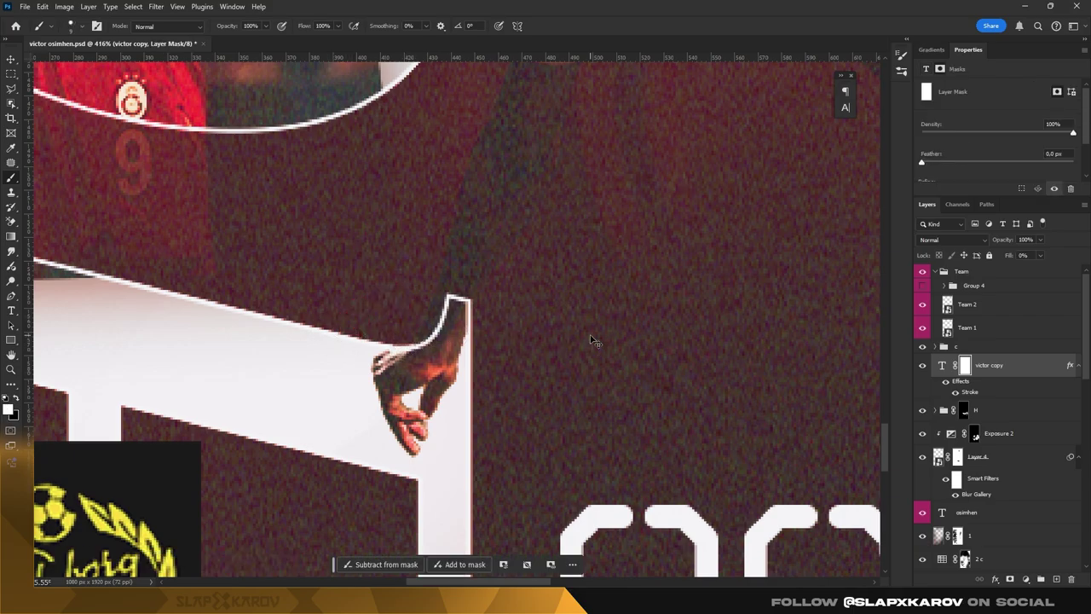
- Duplicate victor copy, merge it into a new Layer 7, and give Layer 7 a layer mask
key(ctrl+j)
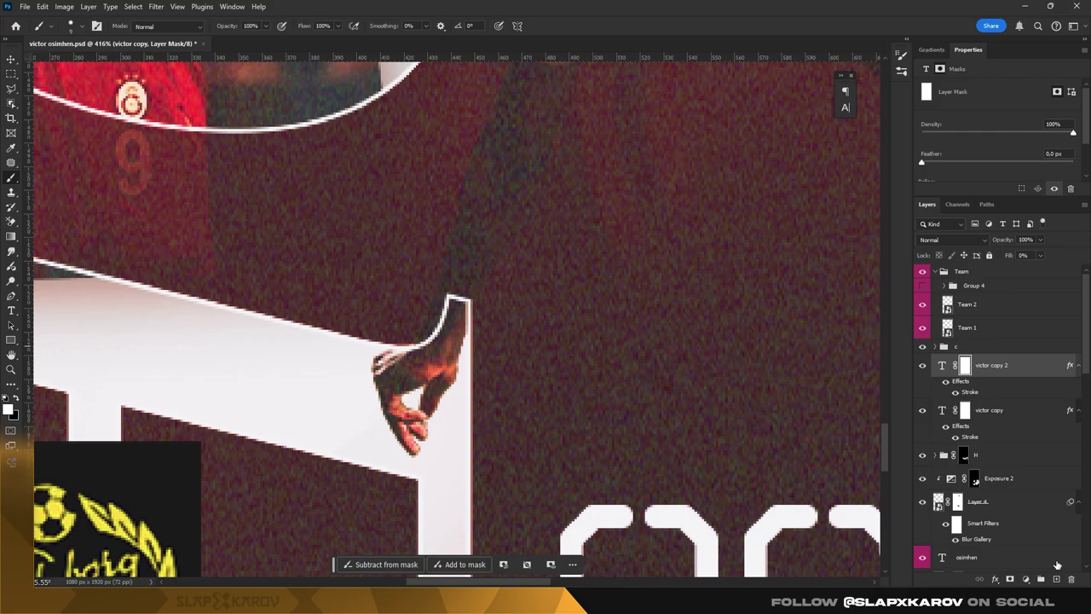
key(ctrl+shift+alt+n)
shift+click(1006, 388)
key(ctrl+e)
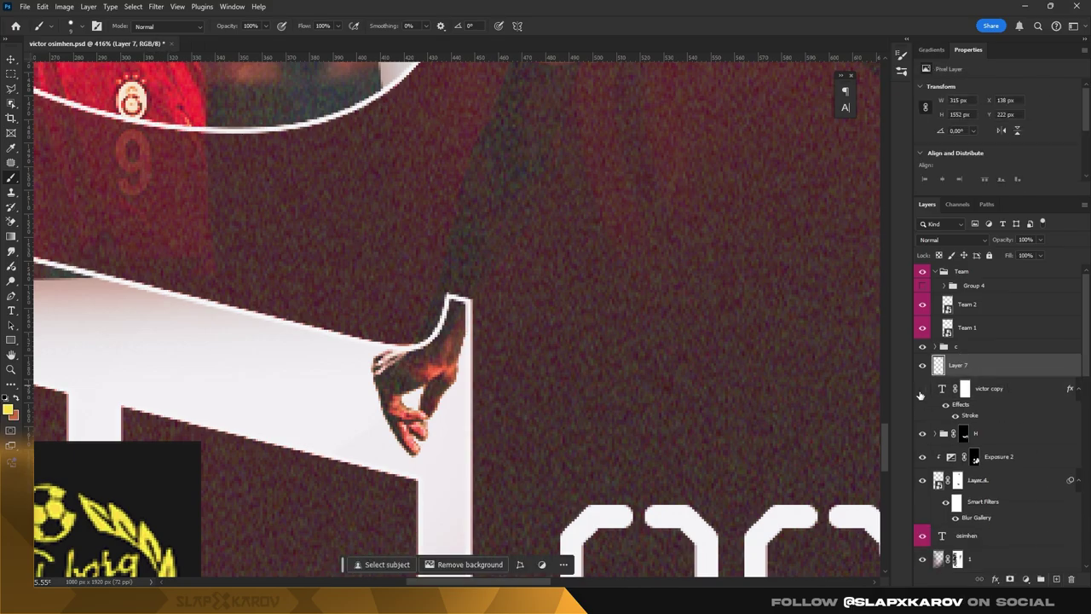
right_click(980, 370)
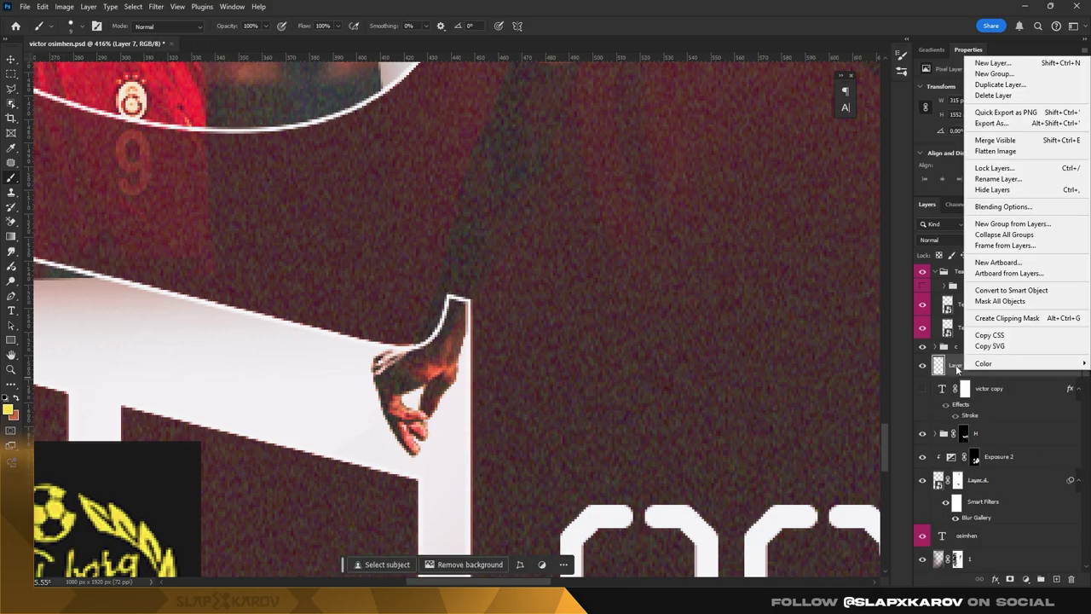
click(996, 296)
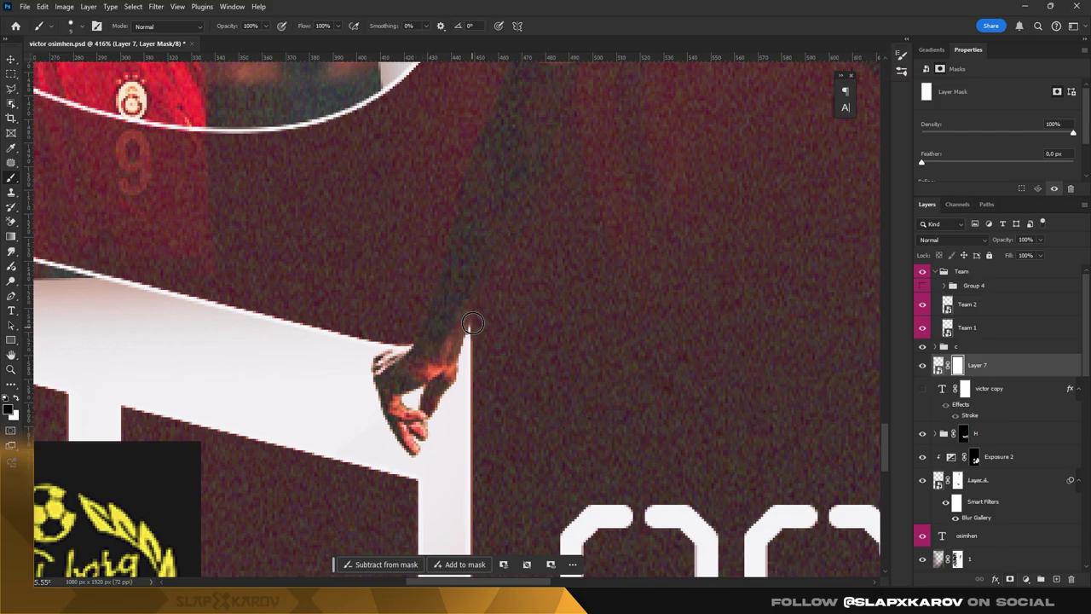
- Zoom out to view the whole poster
key(z)
scroll(478, 316, down, 5)
scroll(503, 311, down, 3)
scroll(519, 309, down, 2)
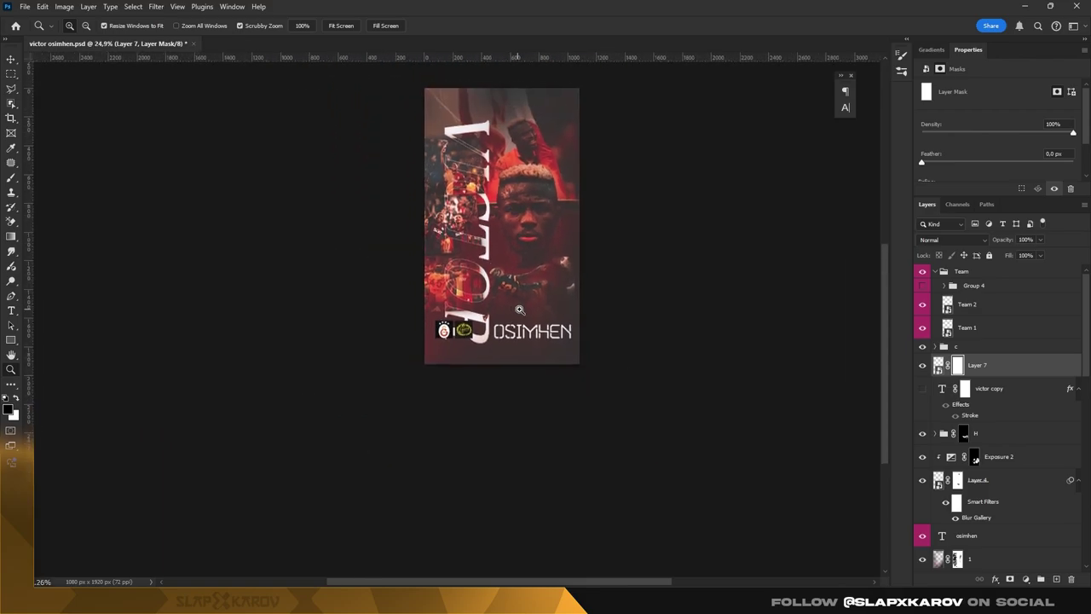
scroll(519, 309, up, 4)
scroll(546, 238, down, 1)
scroll(563, 188, down, 1)
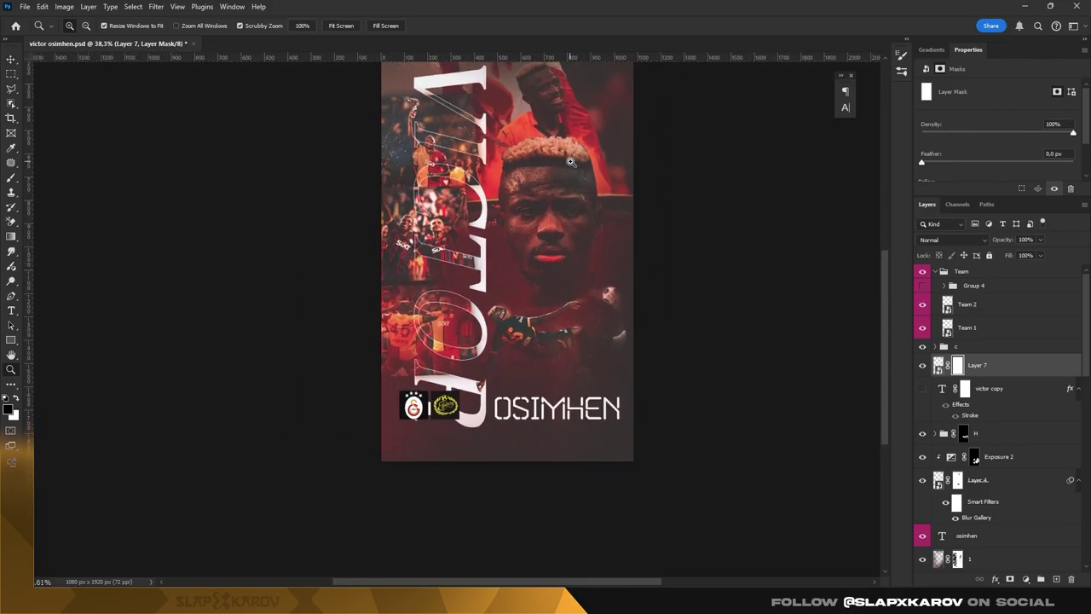
scroll(571, 162, down, 1)
scroll(580, 154, up, 3)
scroll(563, 196, down, 2)
scroll(539, 245, up, 1)
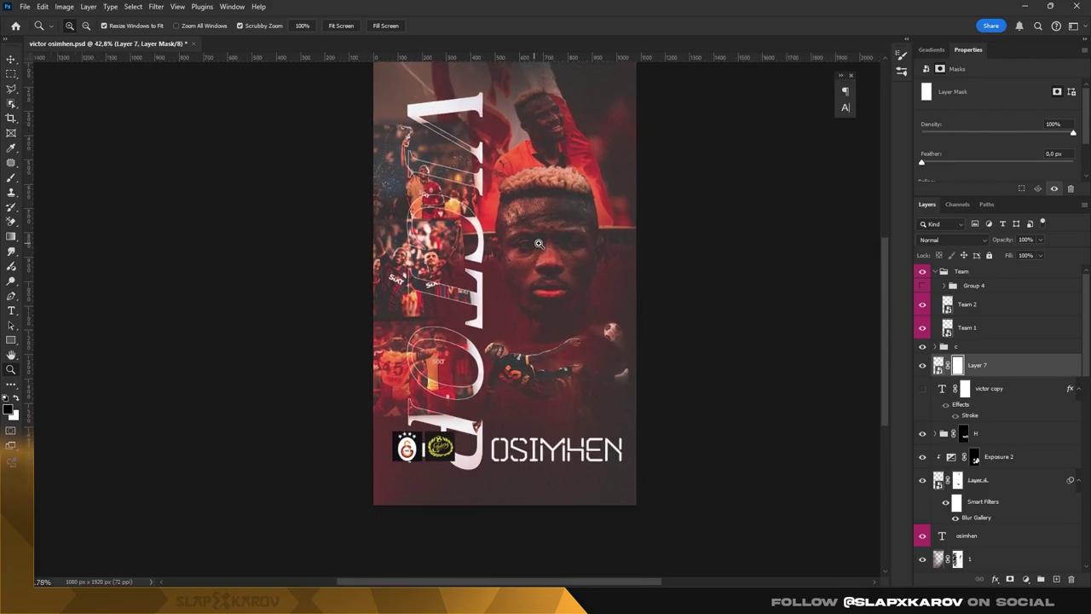
scroll(538, 245, up, 1)
scroll(528, 324, down, 1)
scroll(507, 365, down, 1)
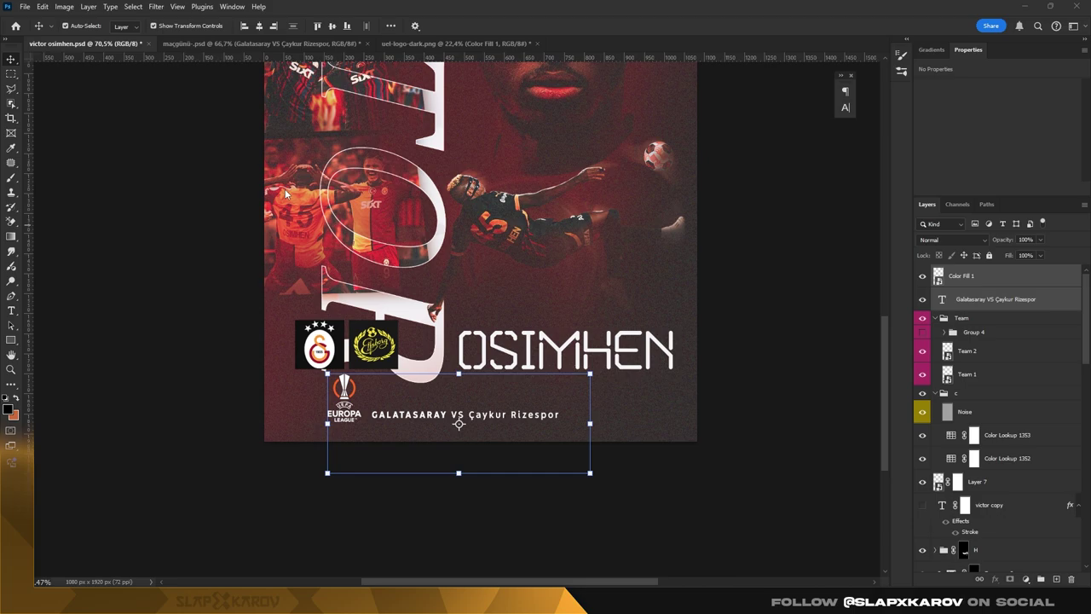
- Move the Europa League logo and match-title layers to the top, group them, and toggle guides
click(964, 412)
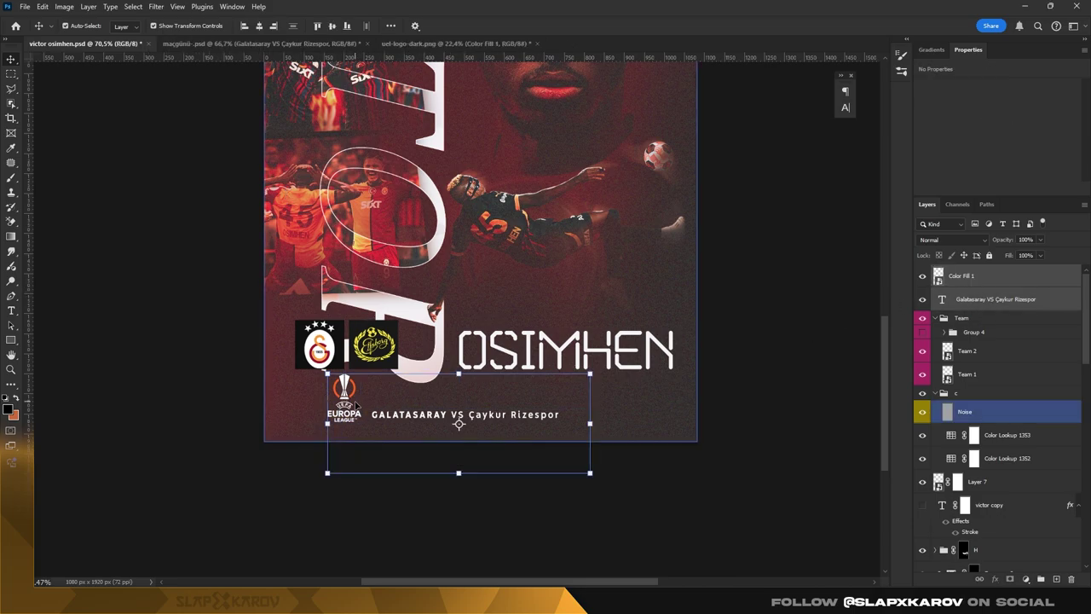
scroll(453, 236, up, 5)
scroll(453, 235, up, 3)
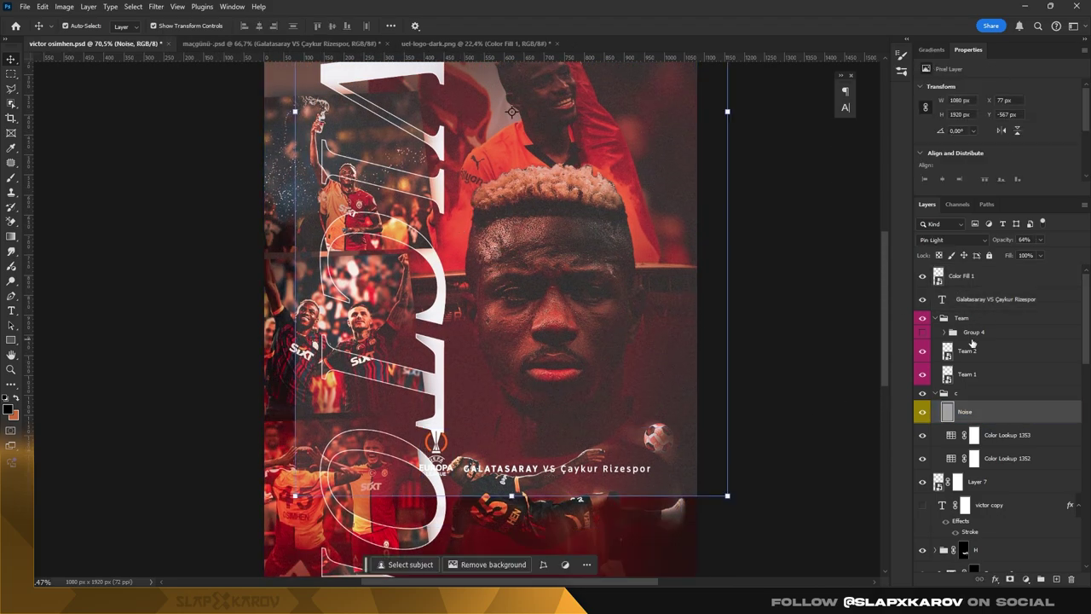
key(ctrl+t)
mouse_move(551, 478)
mouse_down()
mouse_move(569, 180)
mouse_move(461, 168)
mouse_up()
scroll(569, 180, up, 5)
key(Return)
key(ctrl+g)
key(ctrl+semicolon)
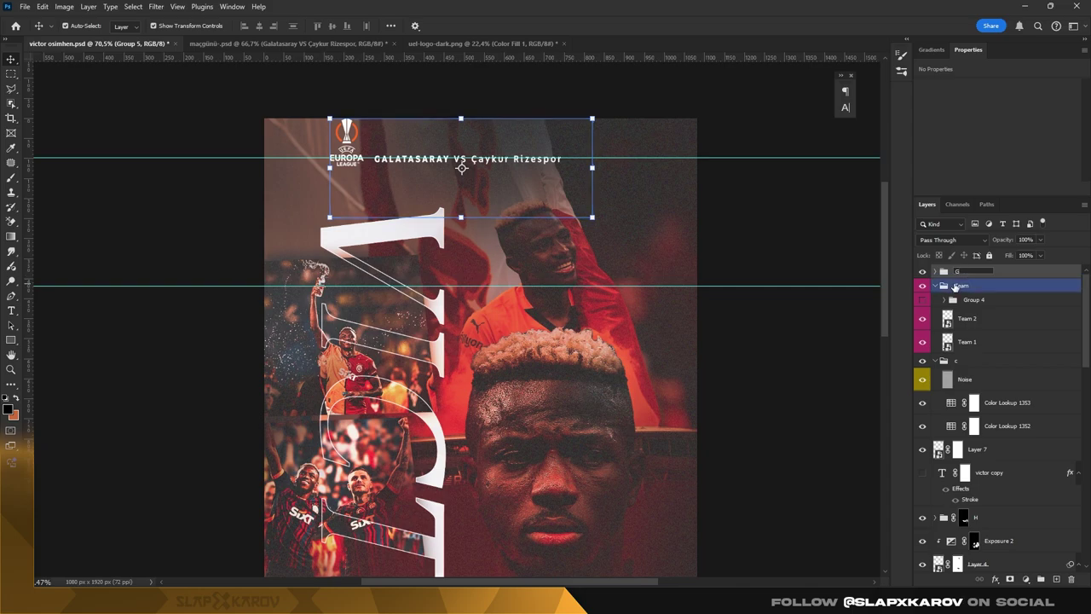
- Move the header group into the G group and place a black circle near the top
drag(954, 287, 963, 377)
scroll(300, 151, up, 2)
click(11, 340)
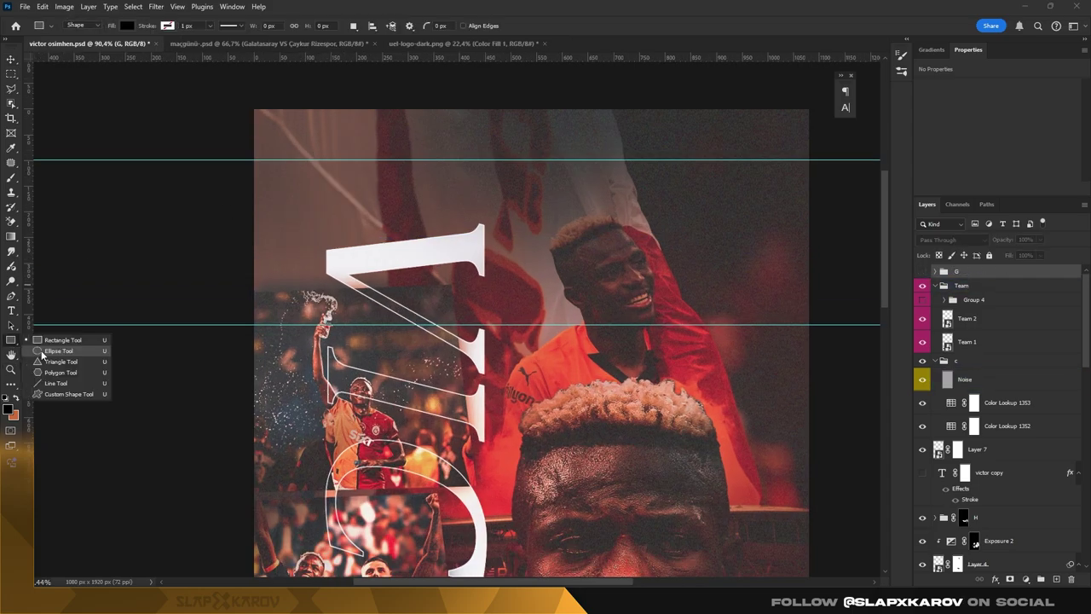
click(58, 350)
scroll(285, 139, up, 2)
scroll(281, 202, up, 1)
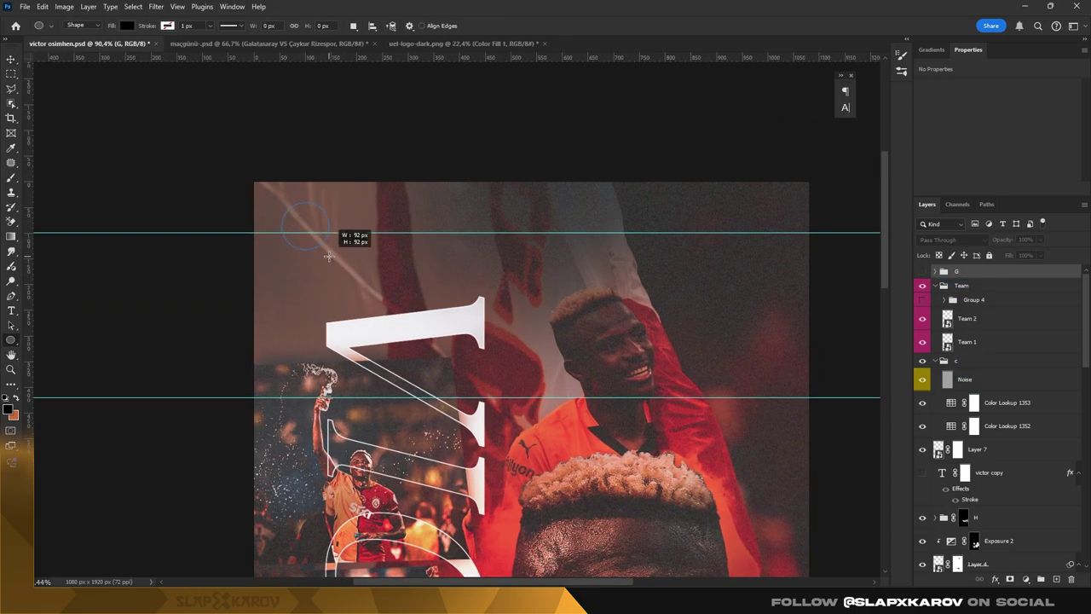
key(v)
drag(305, 226, 298, 220)
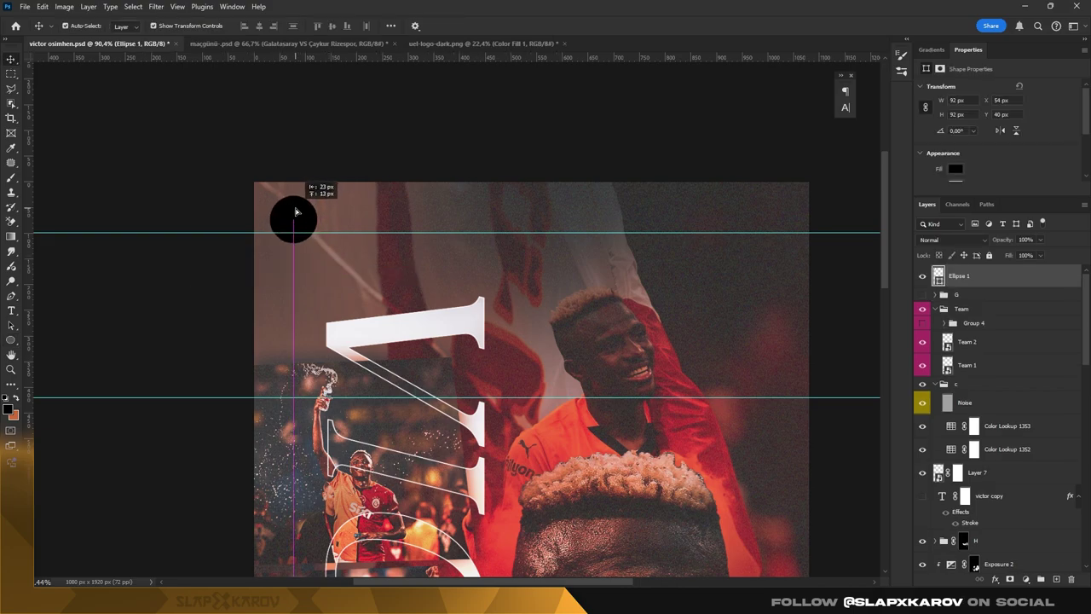
click(959, 298)
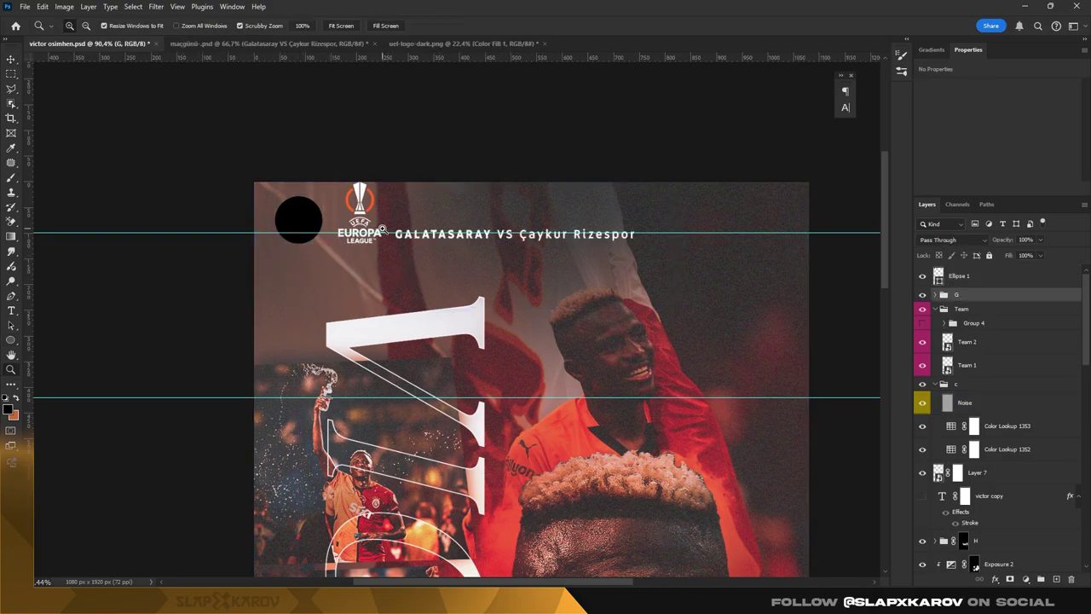
- Hide the match title text and shrink the Europa League logo, shifting it right
key(z)
click(935, 295)
click(923, 336)
click(970, 313)
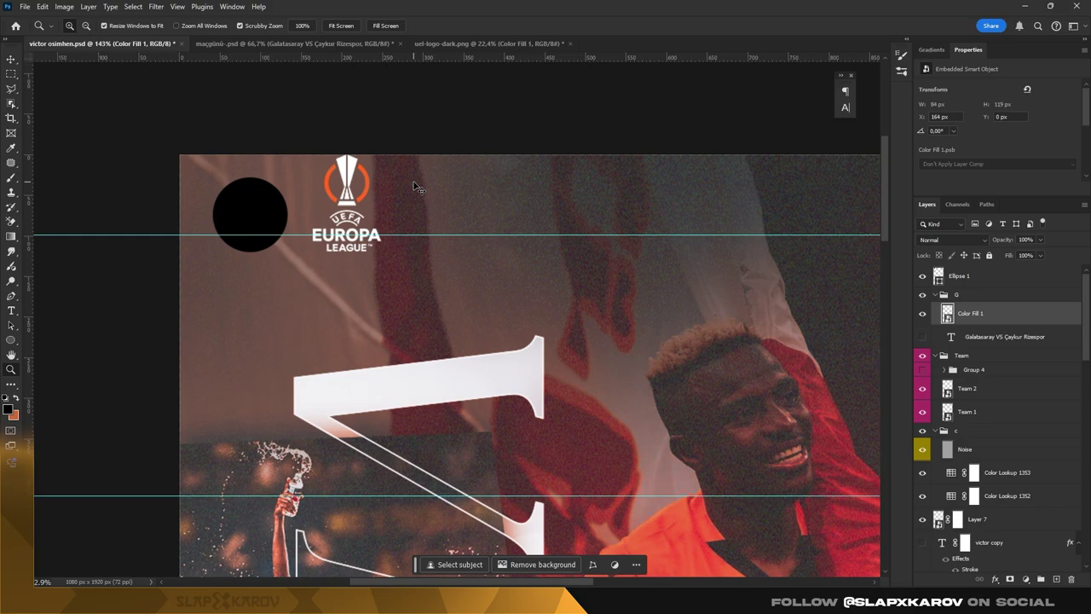
key(ctrl+t)
drag(324, 167, 366, 202)
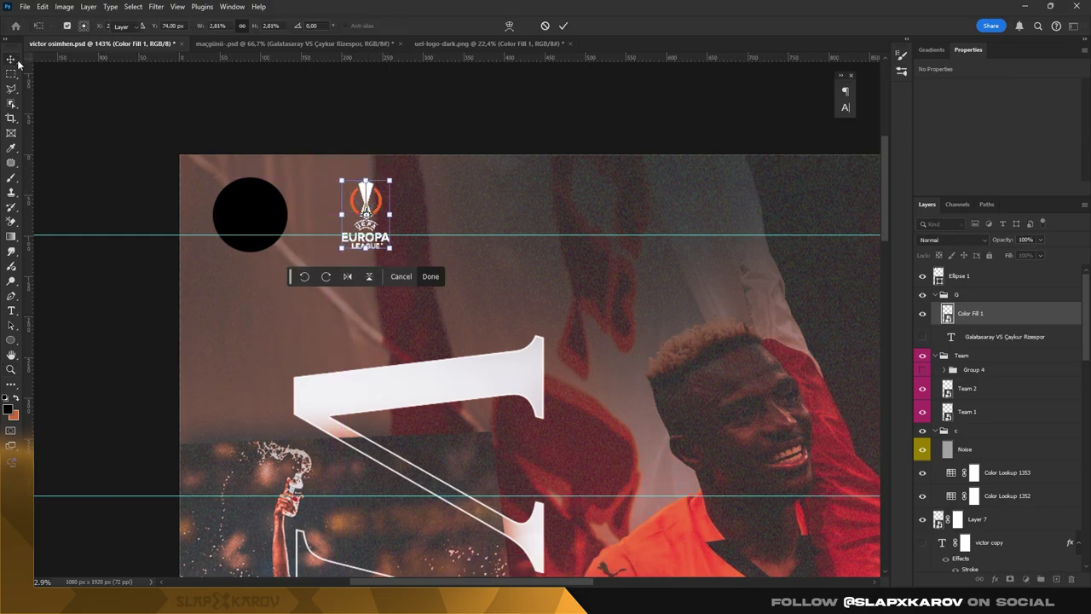
key(Return)
- Draw a thin tall white rectangle left of the Europa League logo as a divider
right_click(12, 339)
click(51, 340)
drag(319, 281, 322, 326)
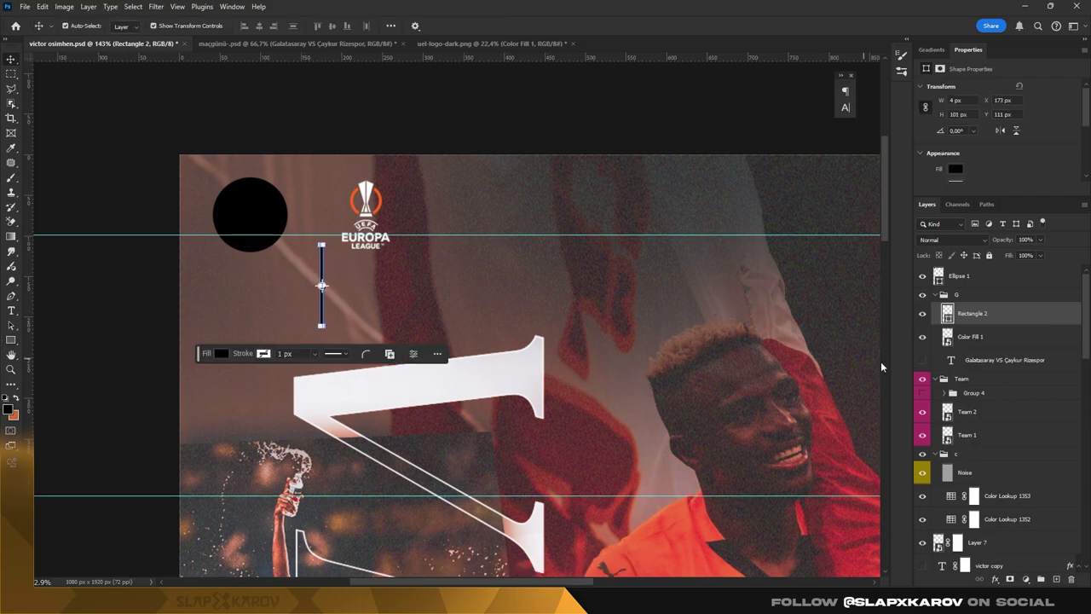
double_click(948, 315)
click(909, 283)
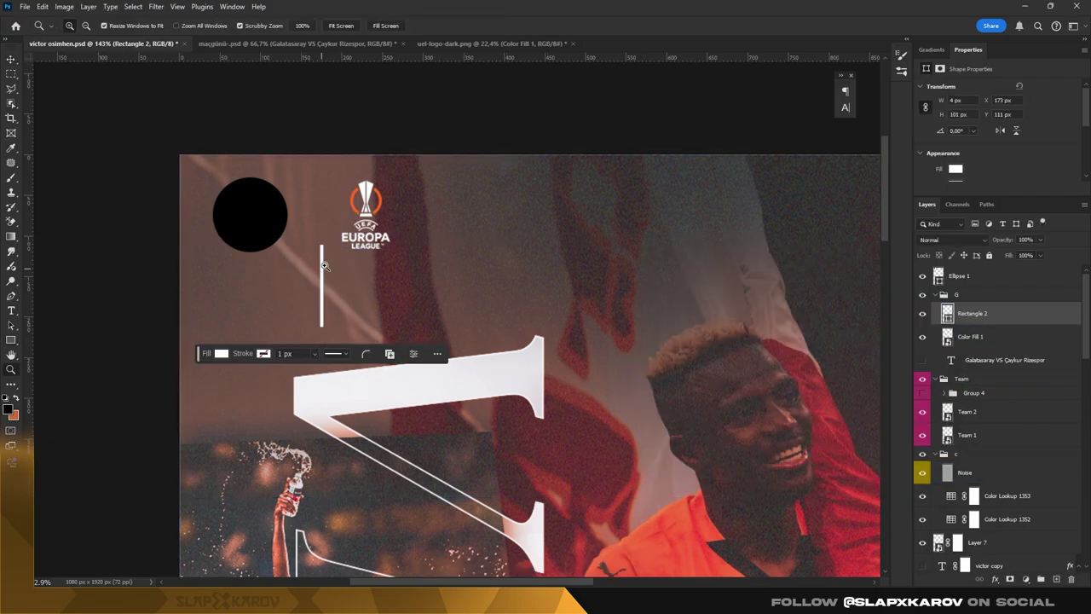
scroll(322, 256, up, 3)
key(ctrl+t)
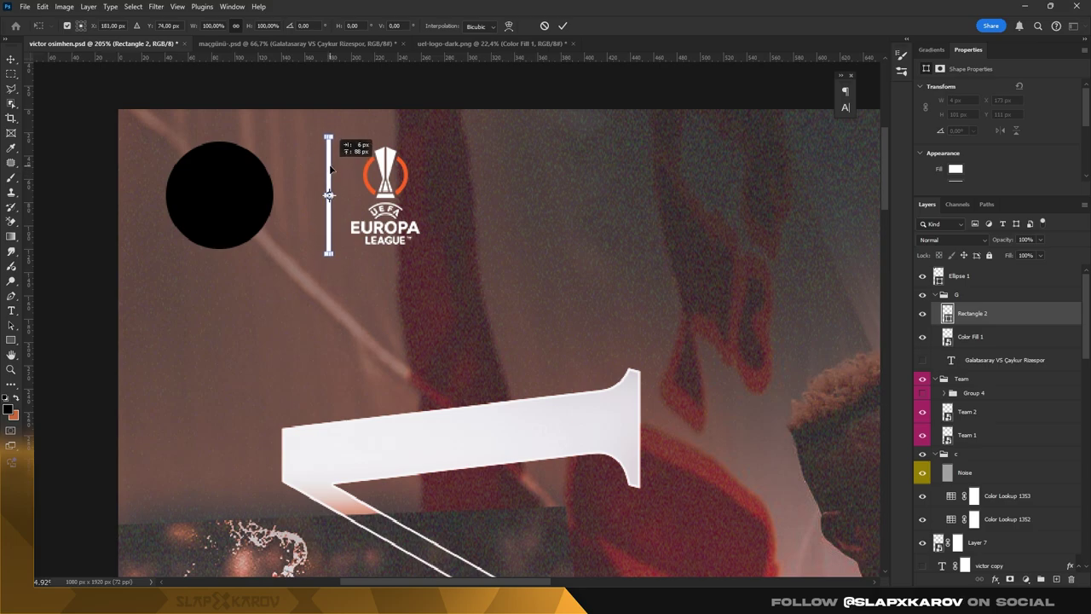
key(Return)
- Fade the divider's top with a brushed mask, nudge the logo, and reveal the match title again
key(v)
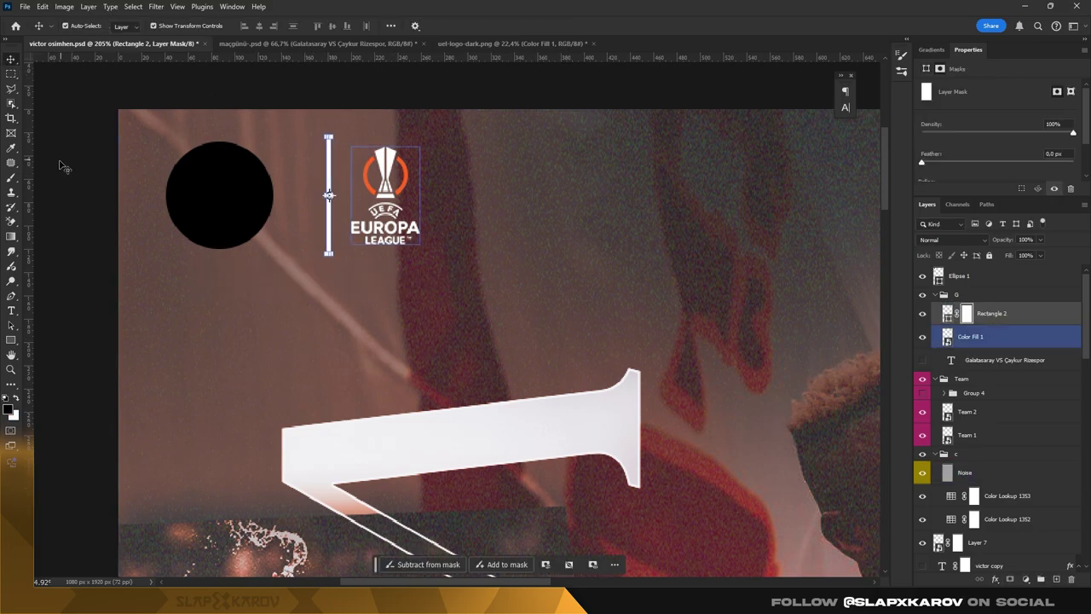
key(b)
scroll(366, 196, up, 1)
right_click(366, 196)
key(Escape)
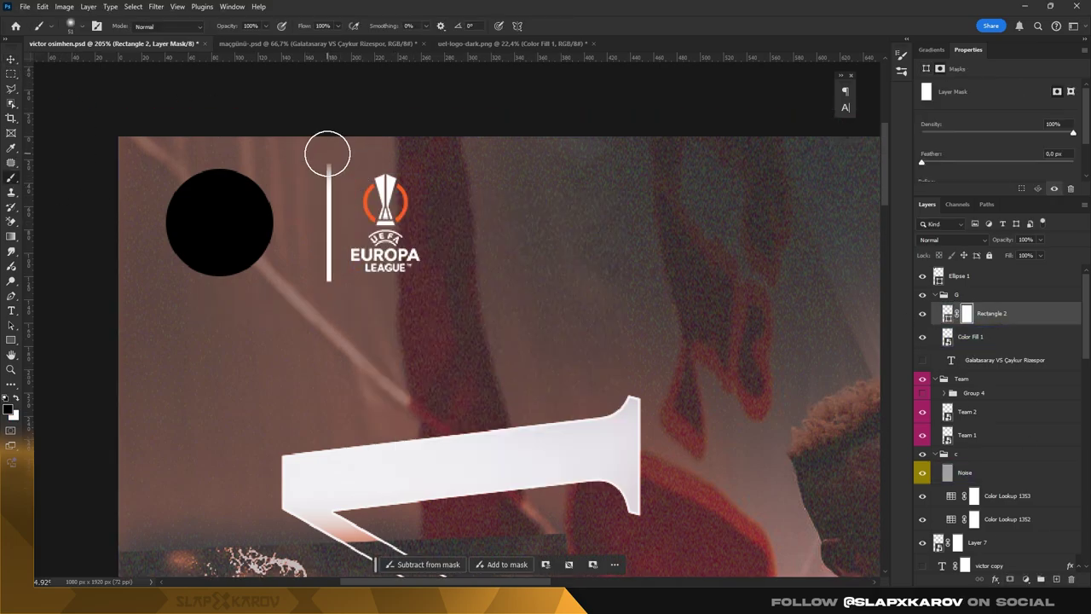
scroll(329, 193, up, 2)
key(v)
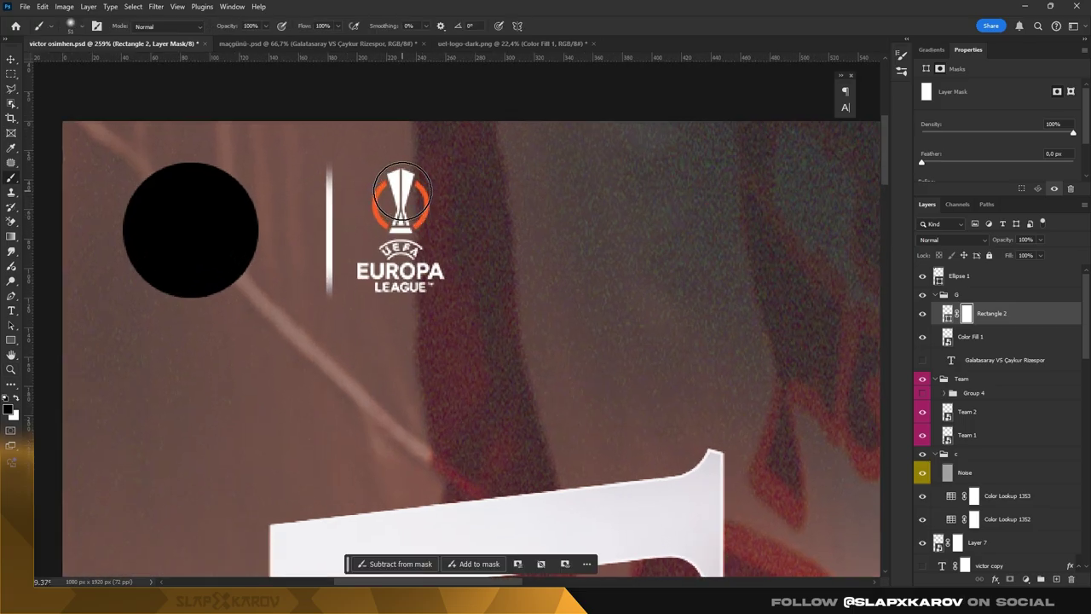
mouse_move(396, 196)
mouse_down()
mouse_move(436, 190)
mouse_move(295, 205)
mouse_up()
scroll(441, 202, up, 1)
key(z)
scroll(398, 242, up, 1)
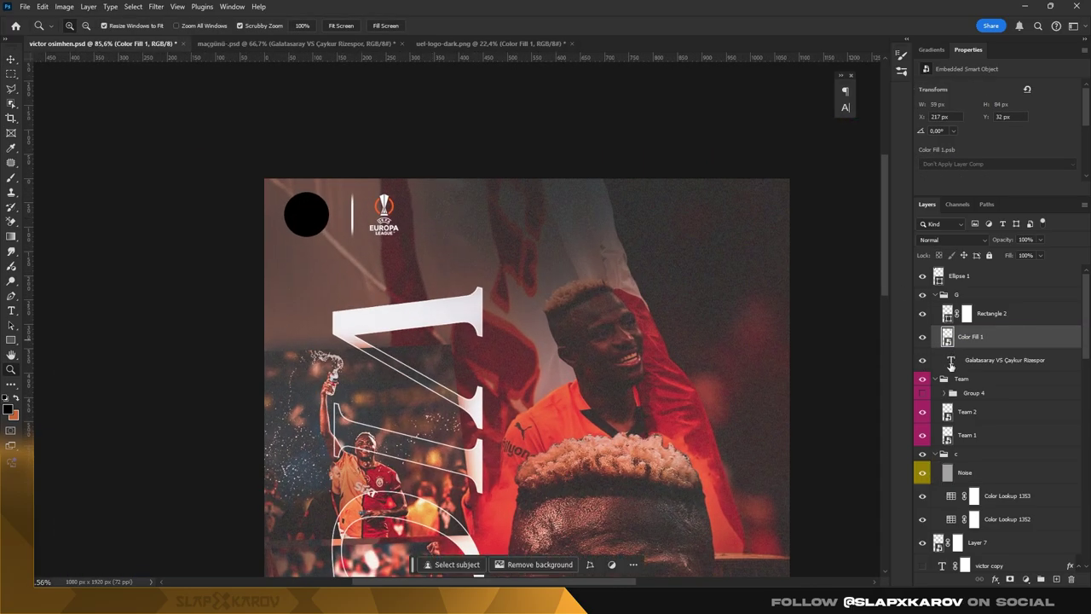
click(952, 360)
- Move the match title text beside the Europa League logo and begin retyping it
key(ctrl+t)
mouse_move(430, 214)
mouse_down()
mouse_move(468, 221)
mouse_move(455, 215)
mouse_up()
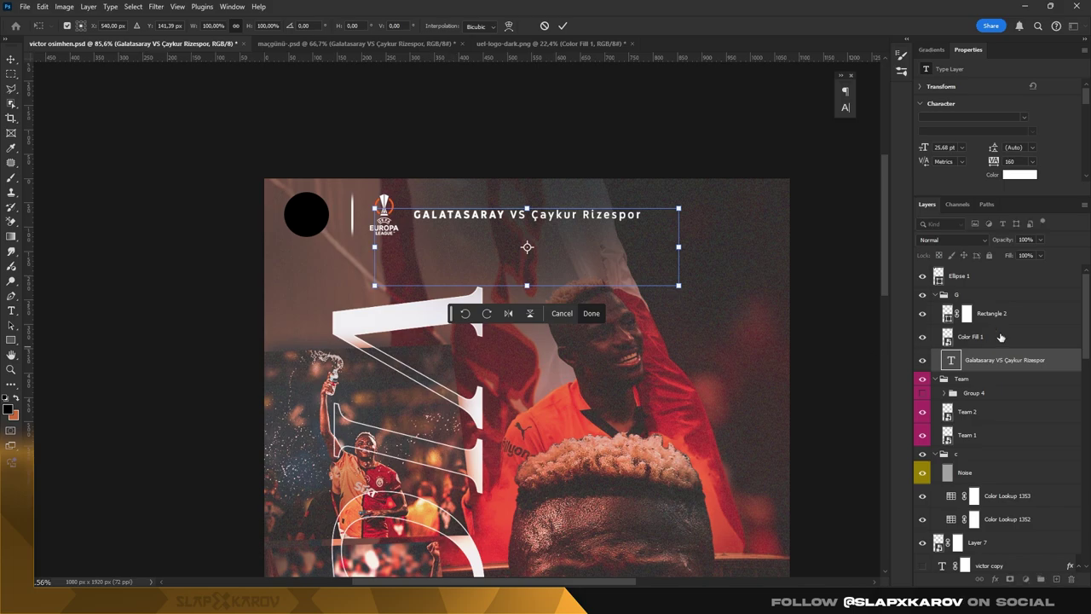
double_click(951, 360)
text(AVRUPA LIGI 23/10 ÇARŞAMBA 17:30)
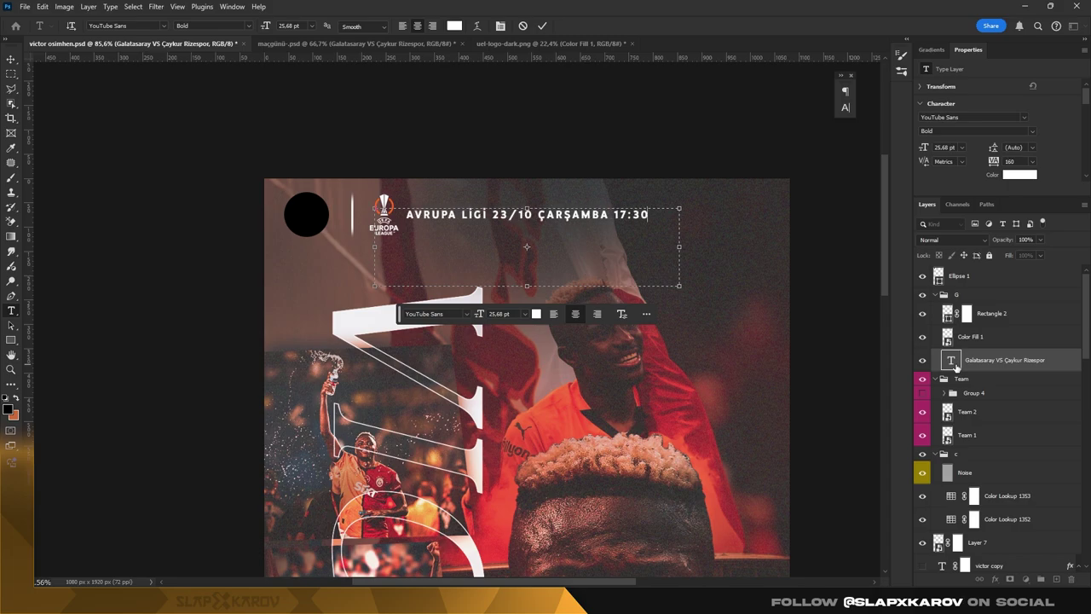
- Set the whole header text to the Light style at 20 pt
double_click(951, 361)
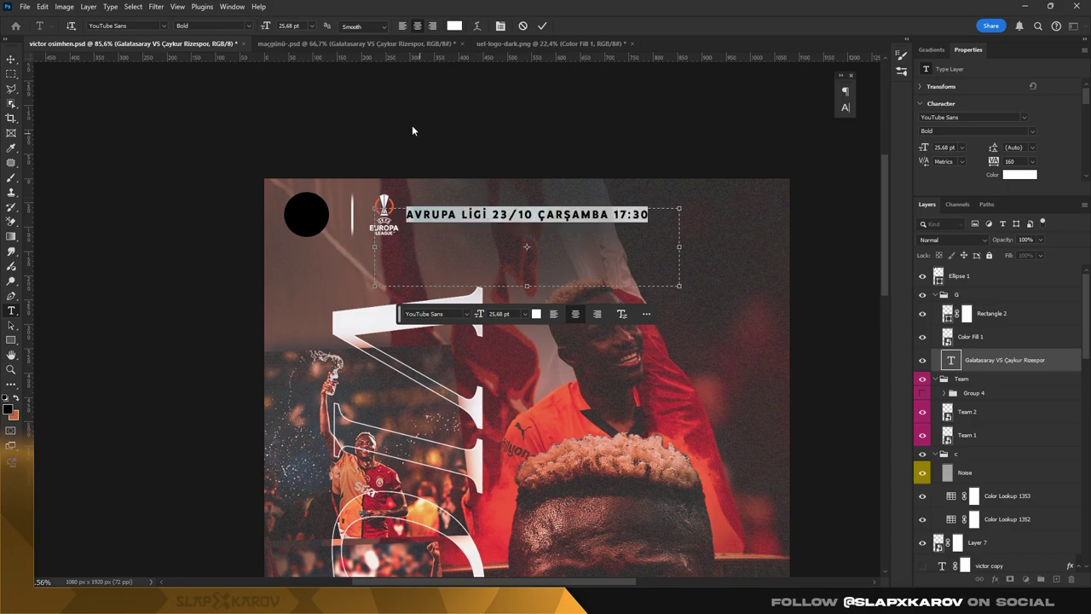
click(247, 26)
click(205, 39)
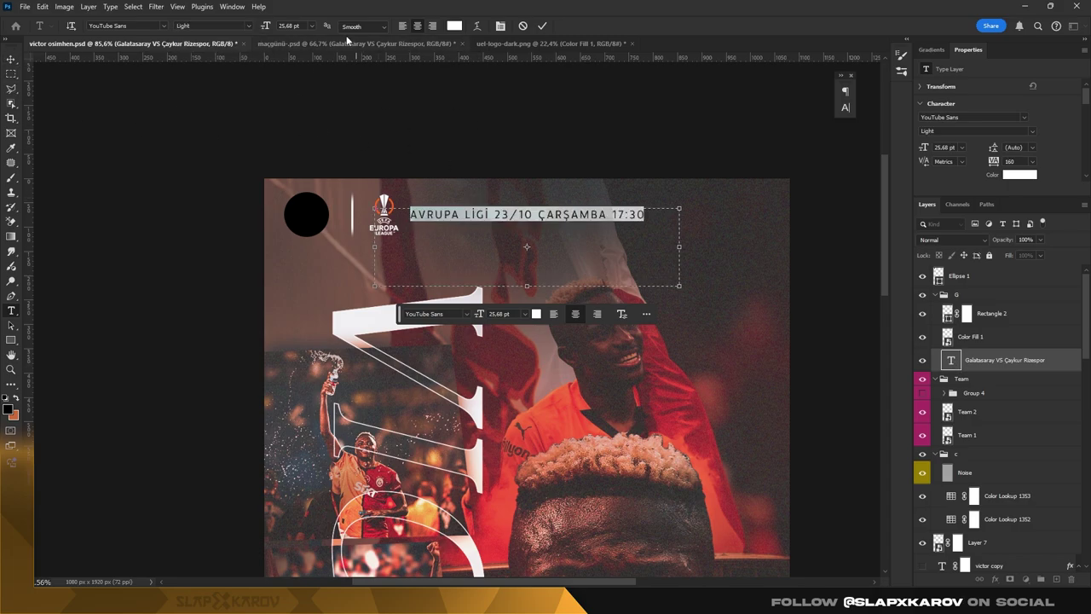
text(20)
key(Return)
key(ctrl+Return)
- Delete the date and its trailing space from the header
key(z)
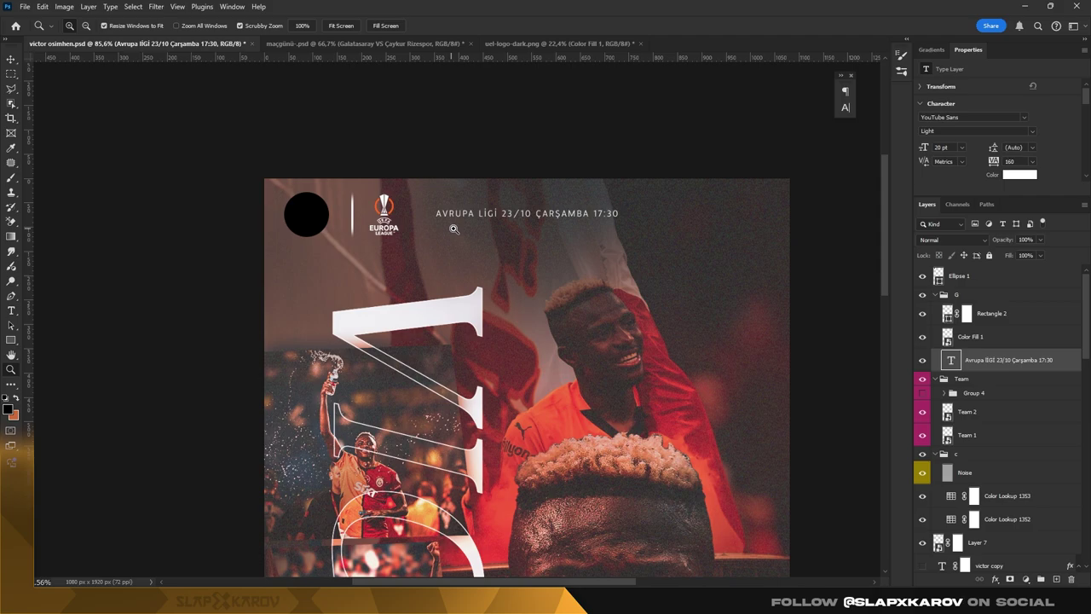
click(482, 224)
key(v)
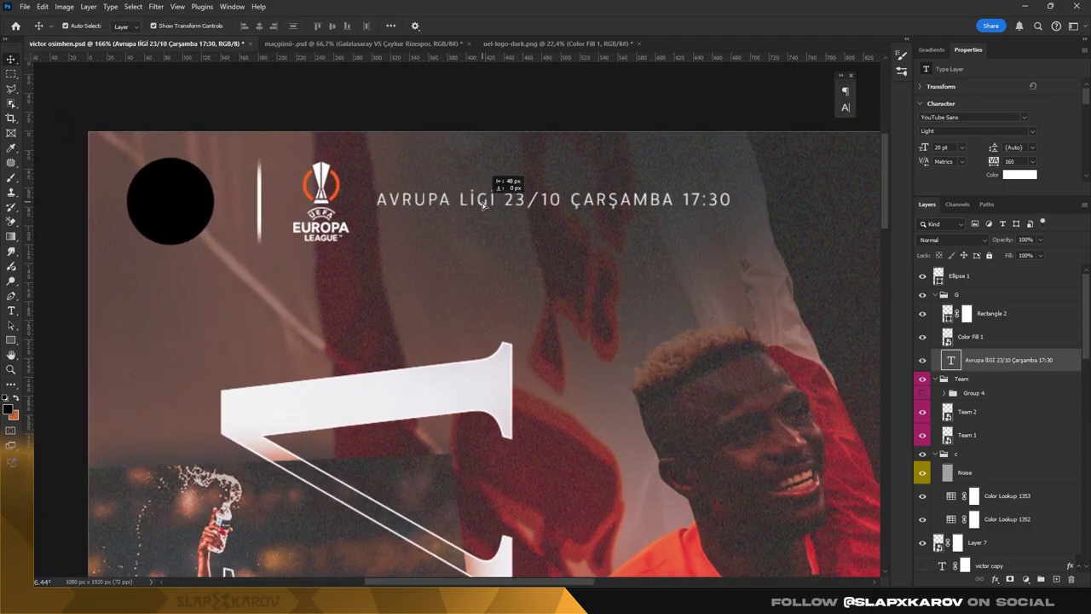
double_click(544, 201)
key(BackSpace)
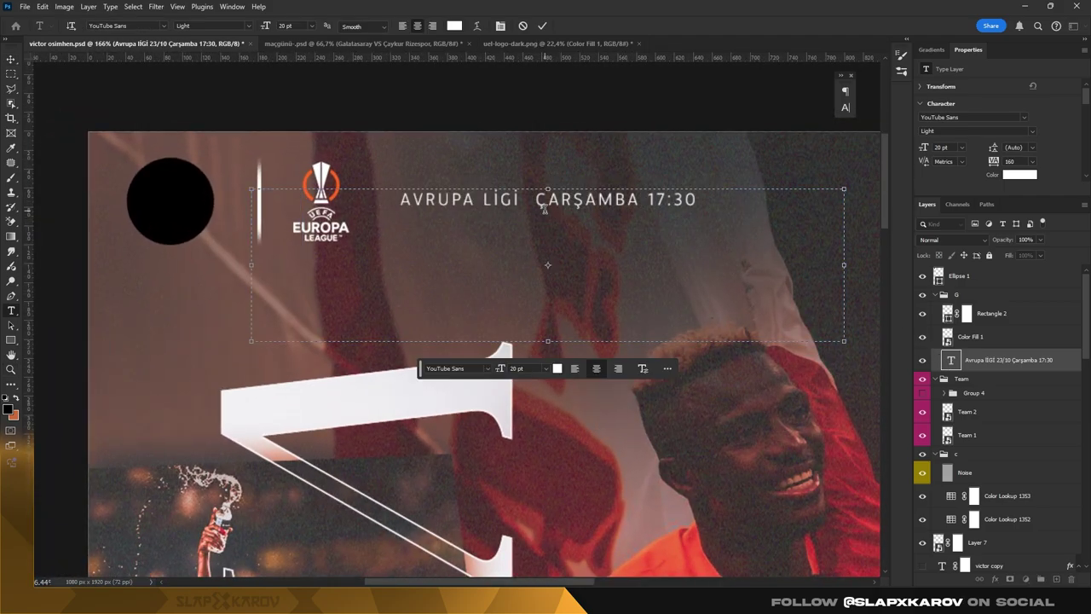
key(BackSpace)
key(BackSpace)
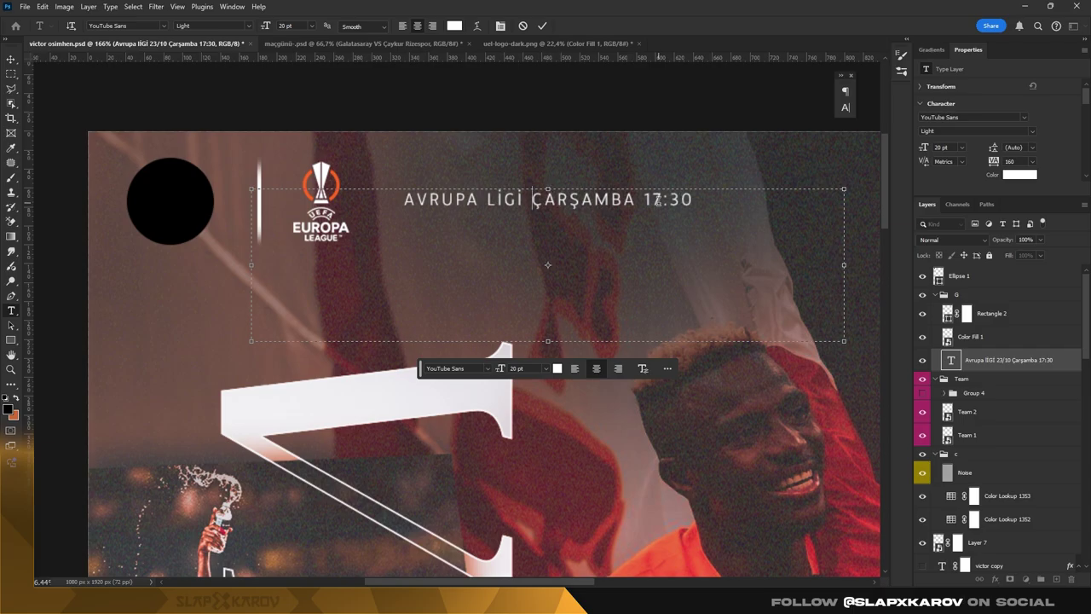
- Set the header's letter spacing to 0 and its size to 25 pt
key(ctrl+a)
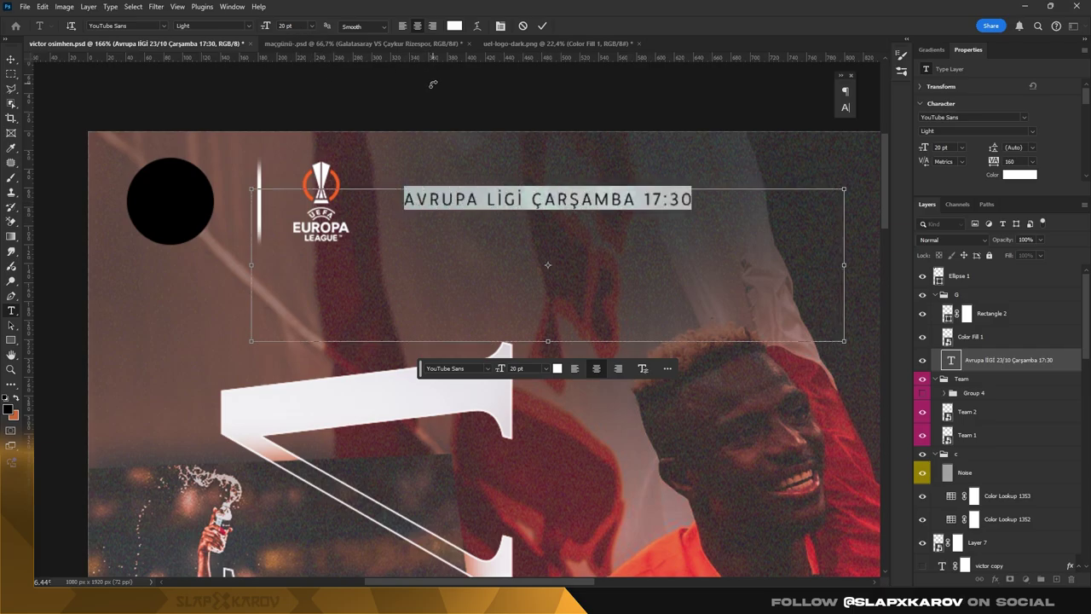
click(845, 108)
click(825, 133)
click(822, 209)
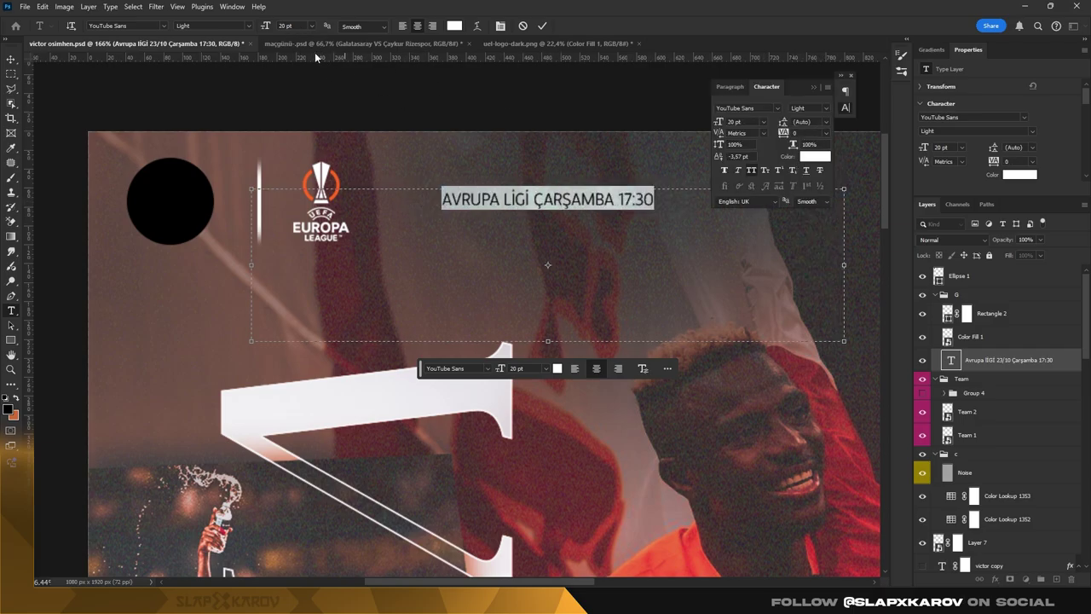
text(25)
key(Return)
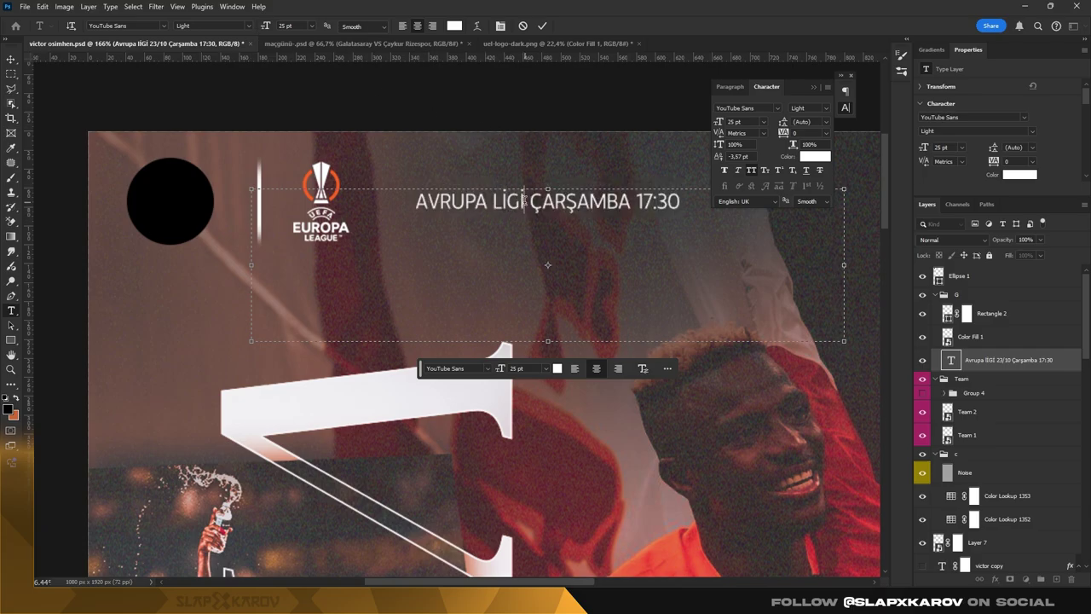
- Make AVRUPA LİGİ and 17:30 bold, leaving ÇARŞAMBA light
drag(527, 201, 413, 201)
click(213, 26)
click(220, 60)
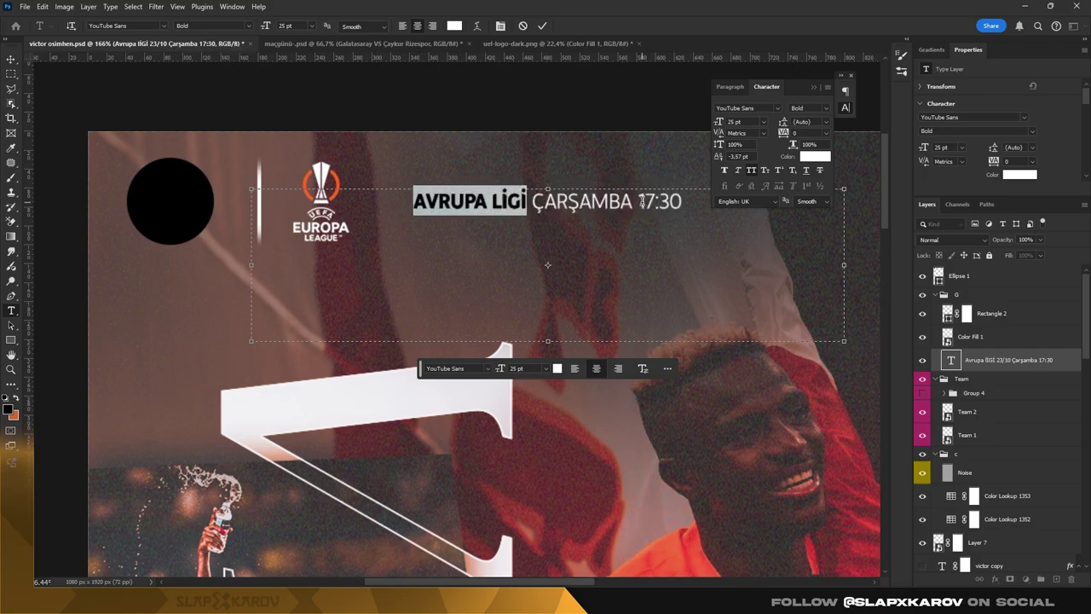
click(639, 201)
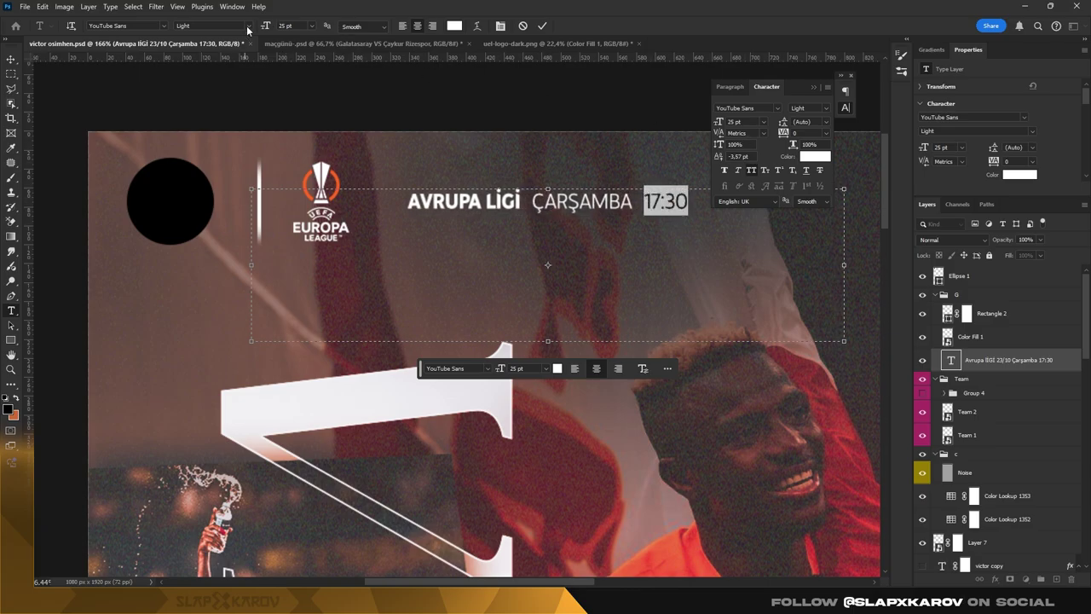
key(ctrl+shift+b)
key(ctrl+Return)
- Shift the header text slightly left next to the Europa League logo
key(z)
click(513, 207)
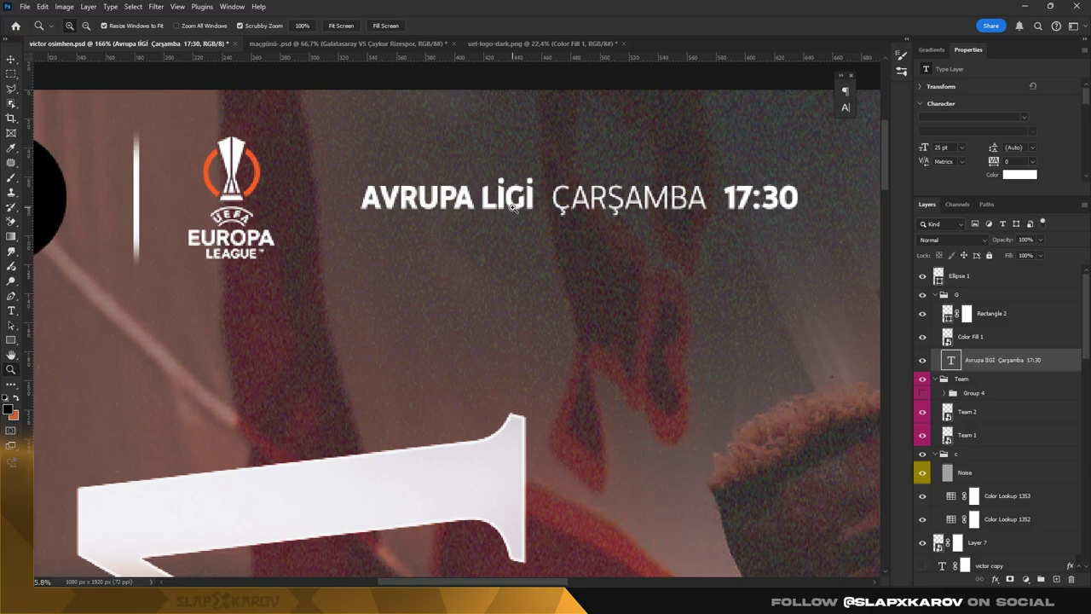
key(ctrl+minus)
key(v)
drag(391, 200, 366, 200)
click(324, 196)
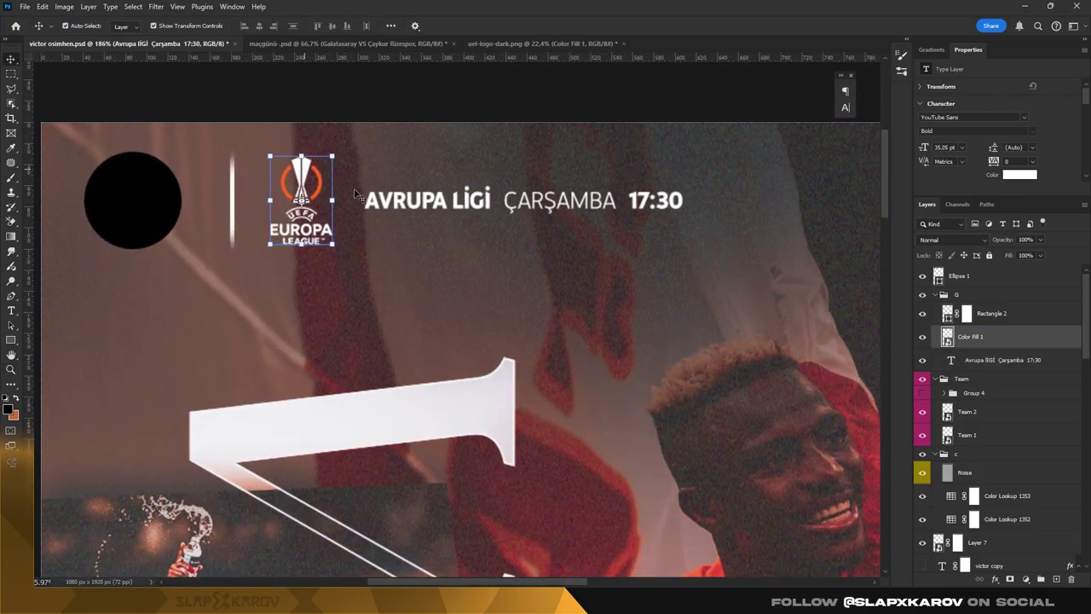
click(409, 199)
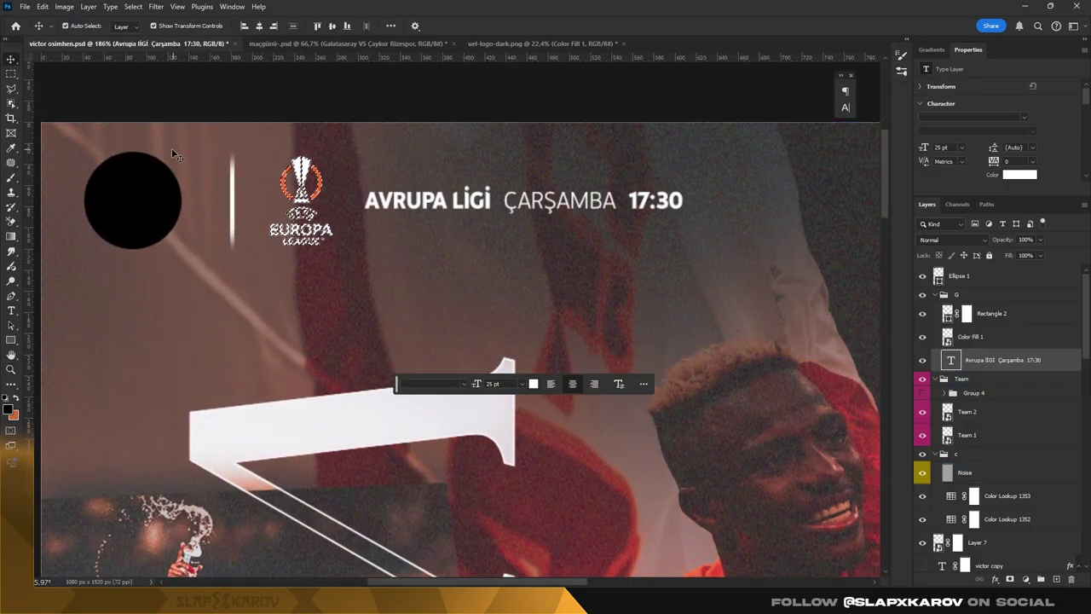
scroll(439, 209, up, 3)
click(439, 213)
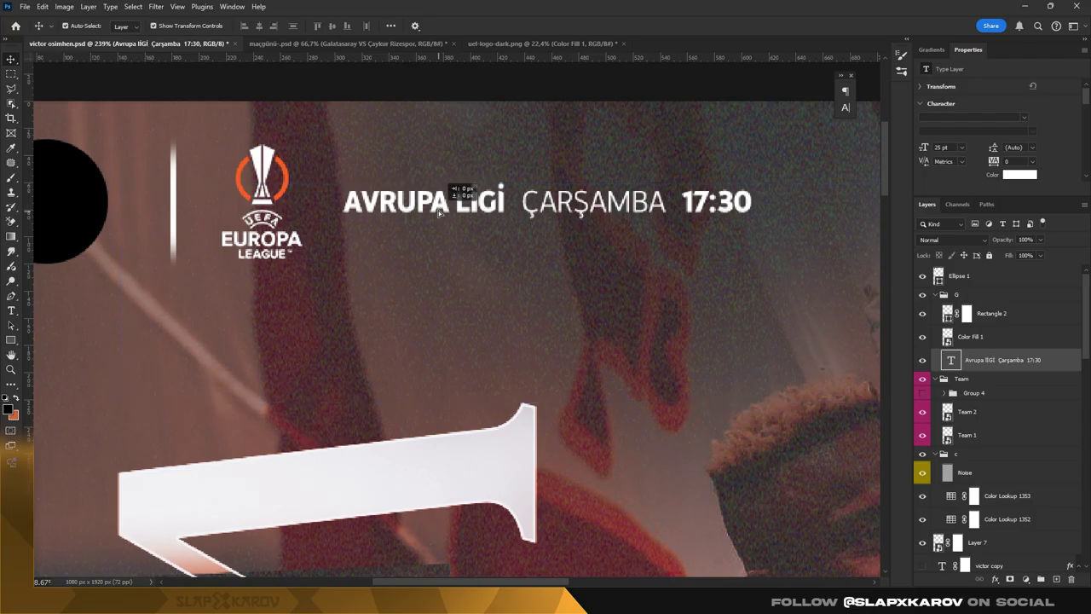
key(z)
mouse_move(463, 158)
mouse_down()
mouse_move(434, 160)
mouse_move(539, 176)
mouse_up()
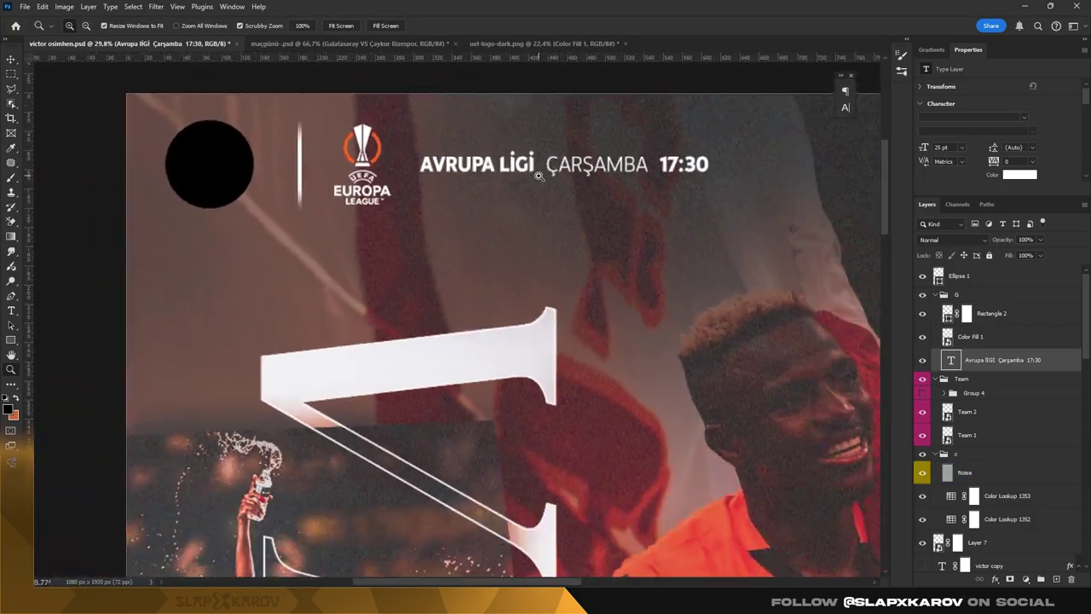
- Break the header onto two lines and left-align it
key(t)
click(537, 158)
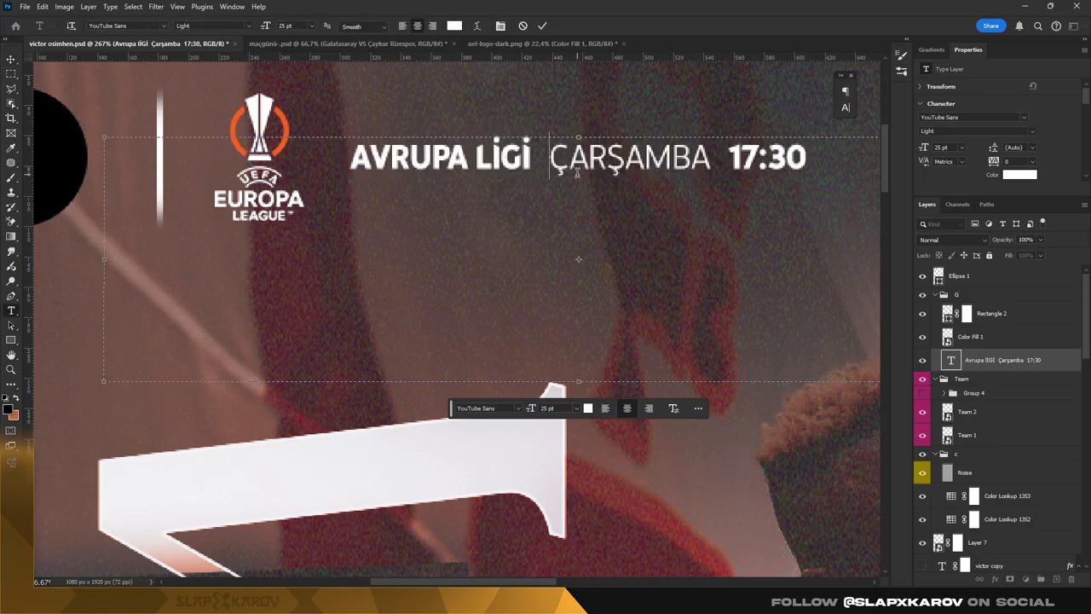
key(BackSpace)
key(Return)
key(ctrl+a)
key(ctrl+t)
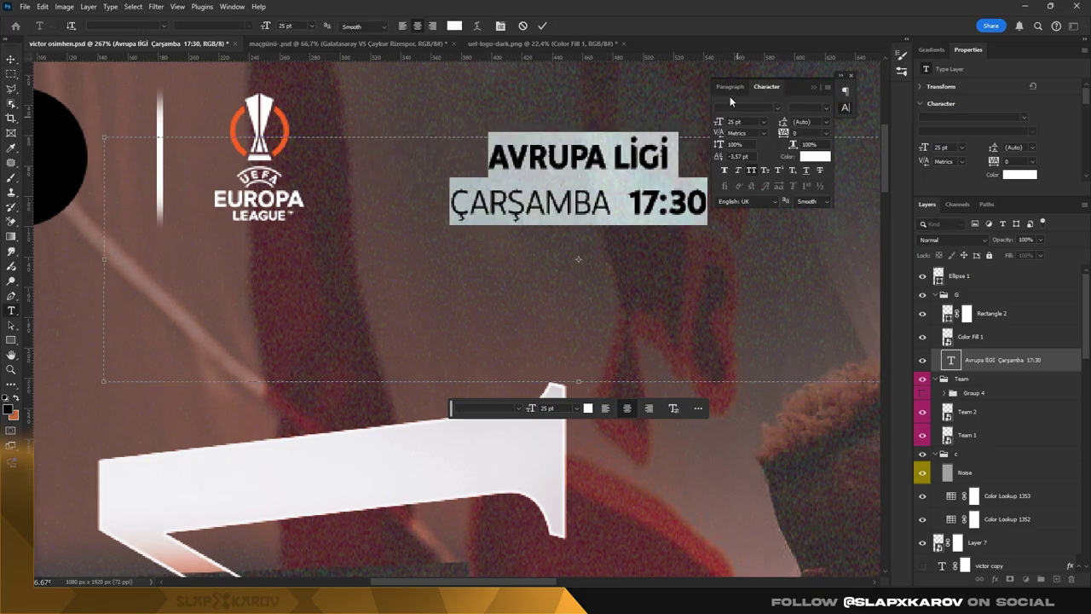
click(730, 86)
click(725, 108)
key(ctrl+Return)
- Place the headline right of the Europa League logo with tighter line spacing
key(v)
drag(192, 142, 429, 137)
double_click(430, 137)
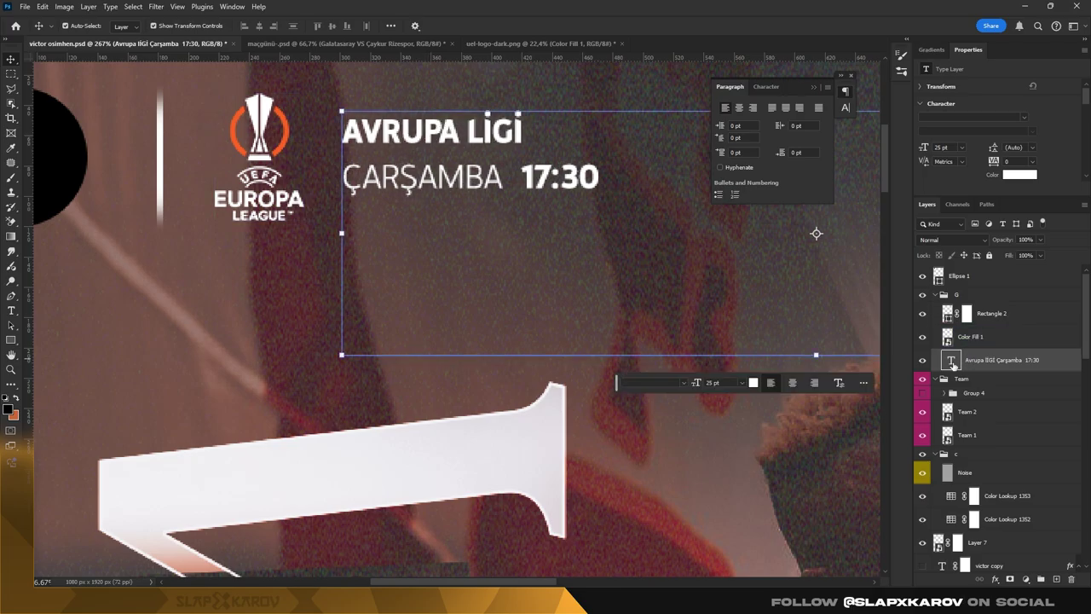
key(ctrl+a)
drag(342, 176, 816, 233)
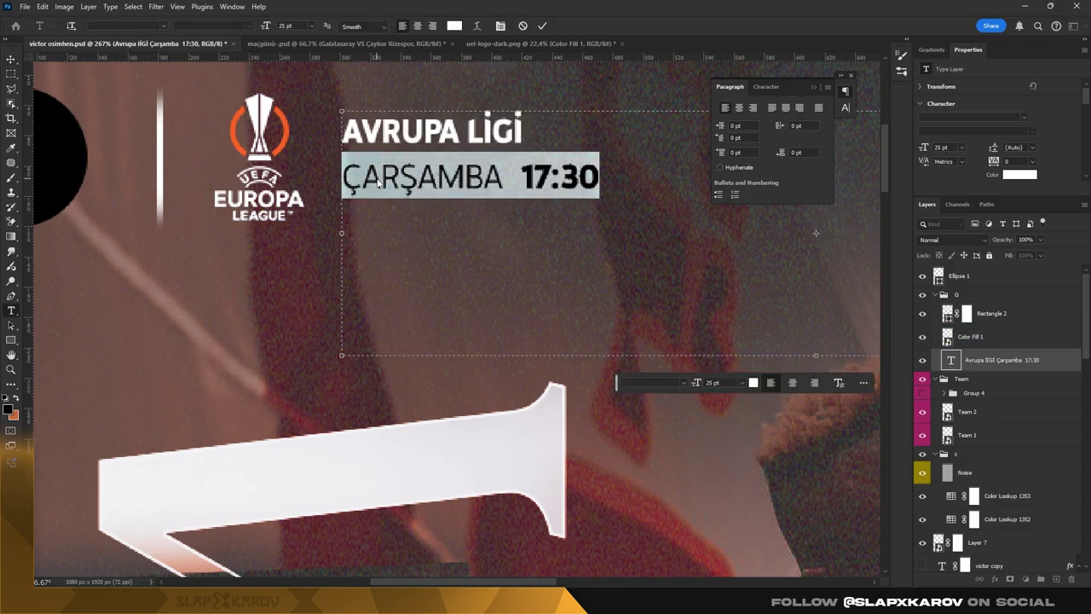
key(alt+Up)
key(alt+Up)
key(alt+Up)
key(alt+Up)
key(alt+Up)
key(alt+Up)
click(11, 58)
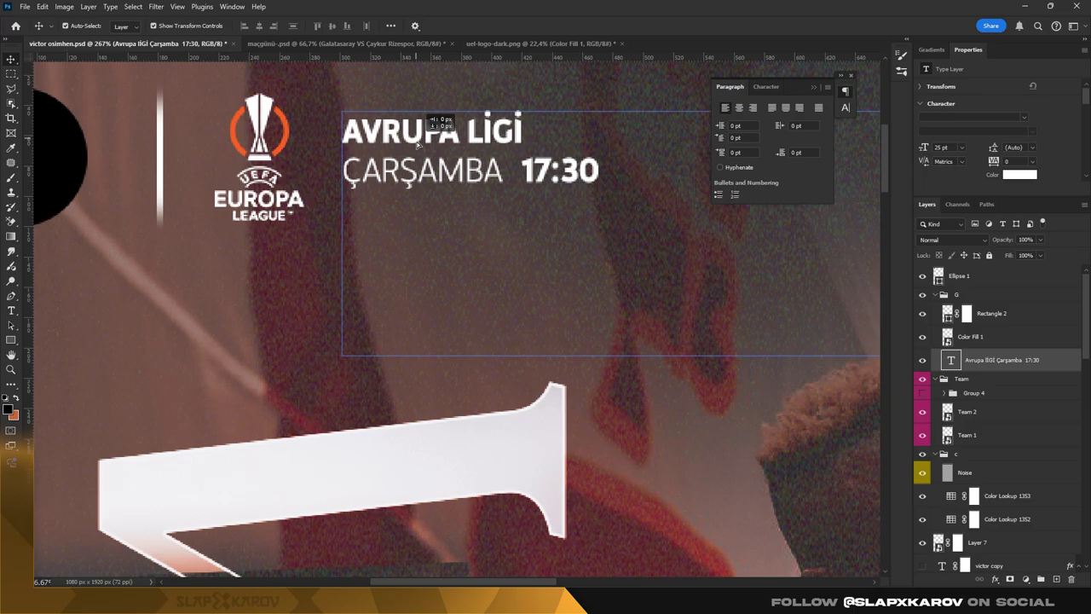
key(Down)
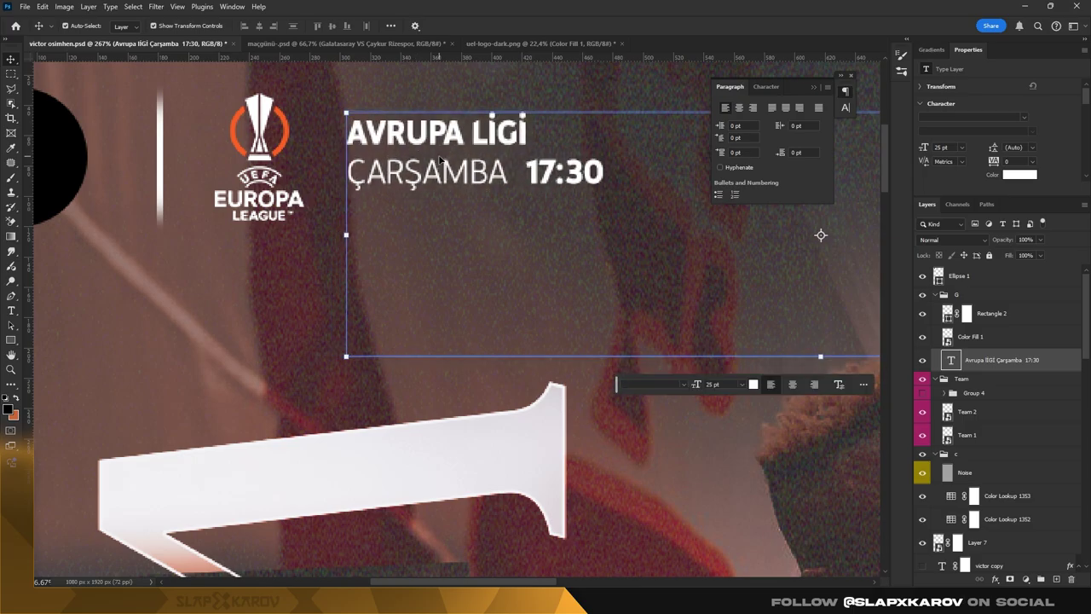
key(Down)
key(z)
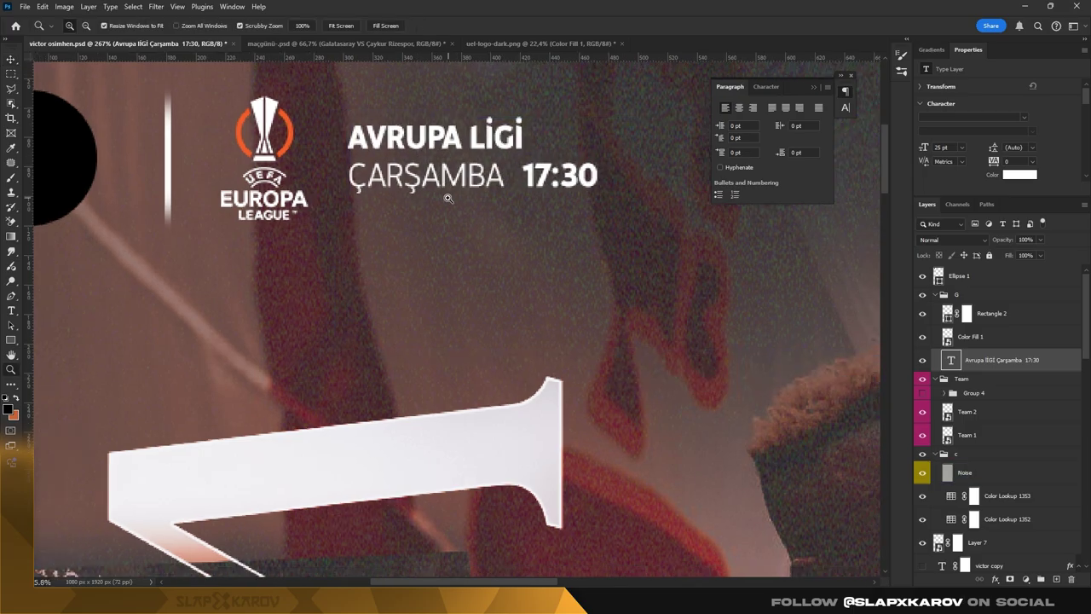
mouse_move(401, 188)
mouse_down()
mouse_move(415, 189)
mouse_move(447, 151)
mouse_up()
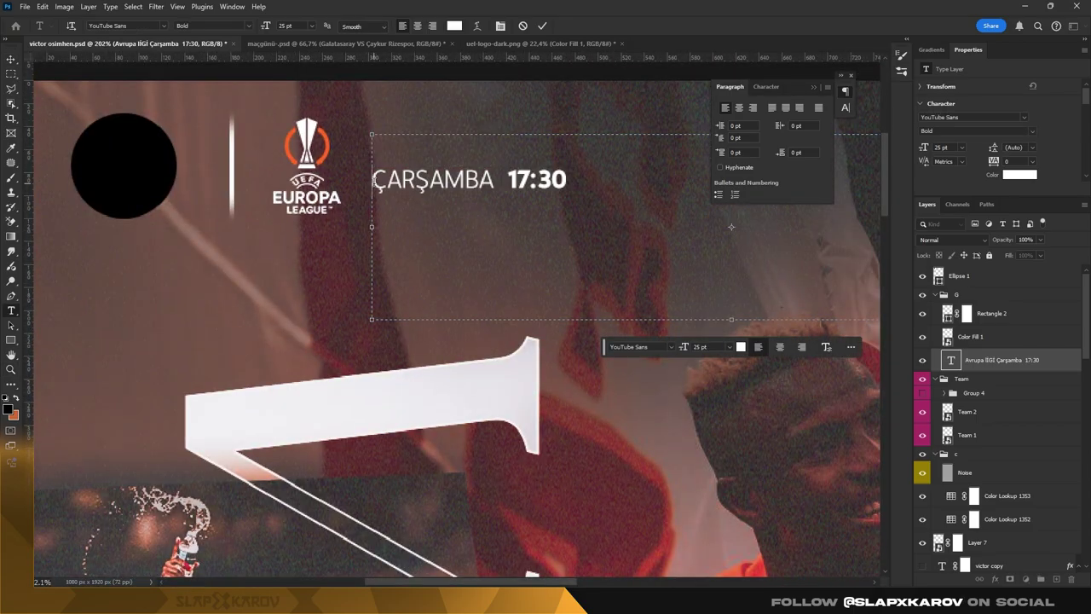
mouse_move(518, 179)
mouse_down()
mouse_move(484, 166)
mouse_move(484, 138)
mouse_up()
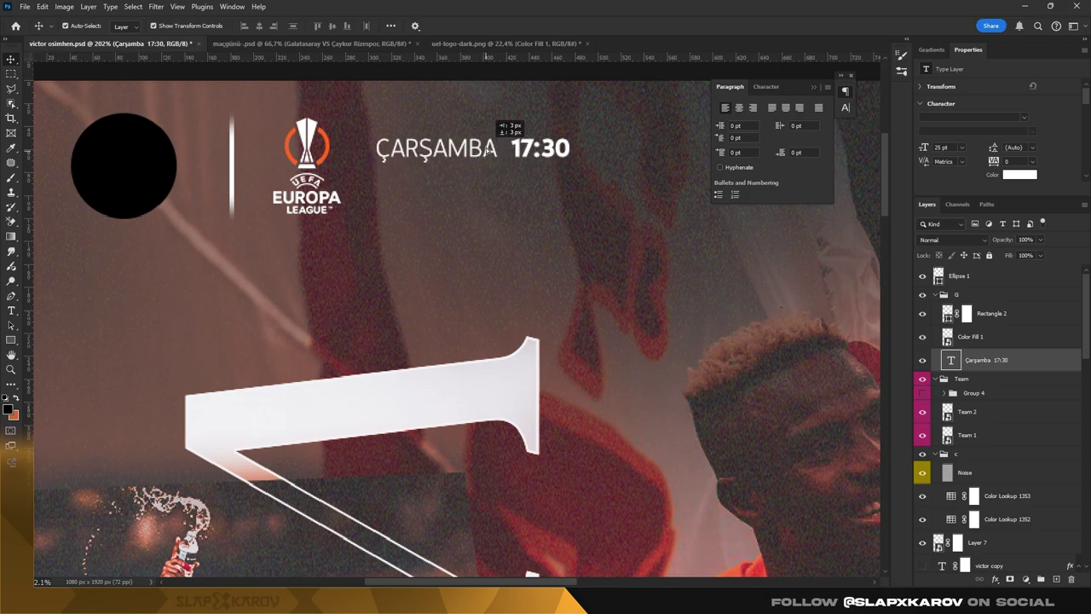
- Centre-align the ÇARŞAMBA and 17:30 lines
double_click(486, 136)
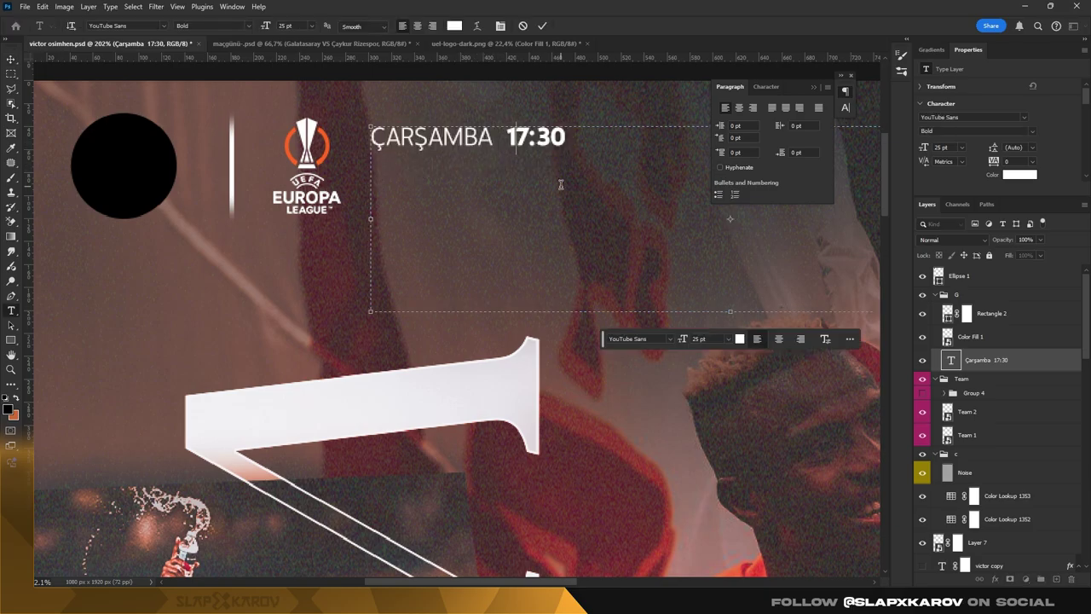
drag(499, 136, 412, 135)
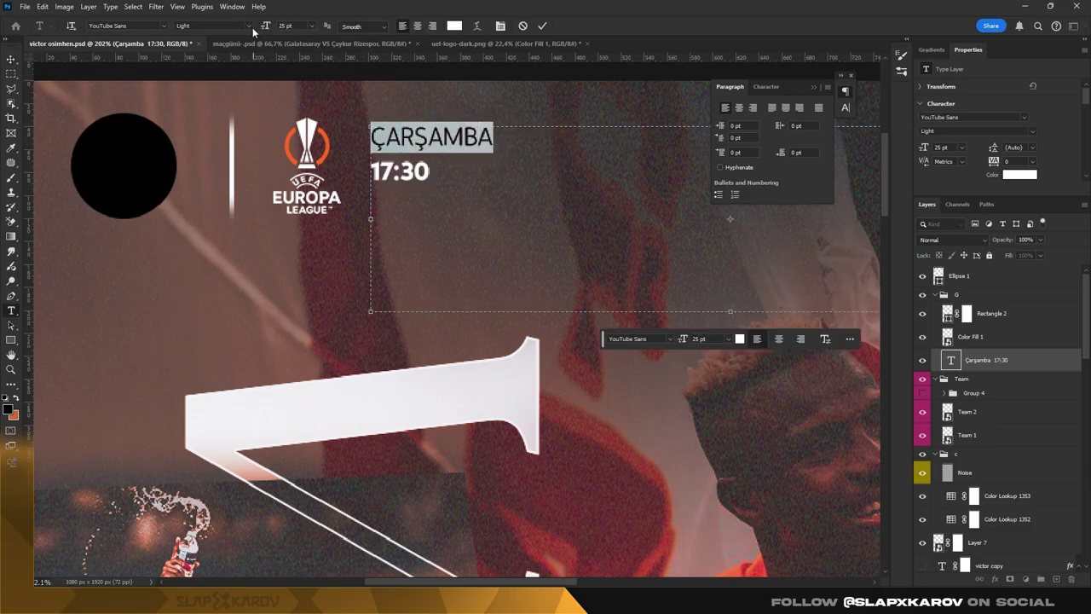
key(ctrl+a)
key(ctrl+t)
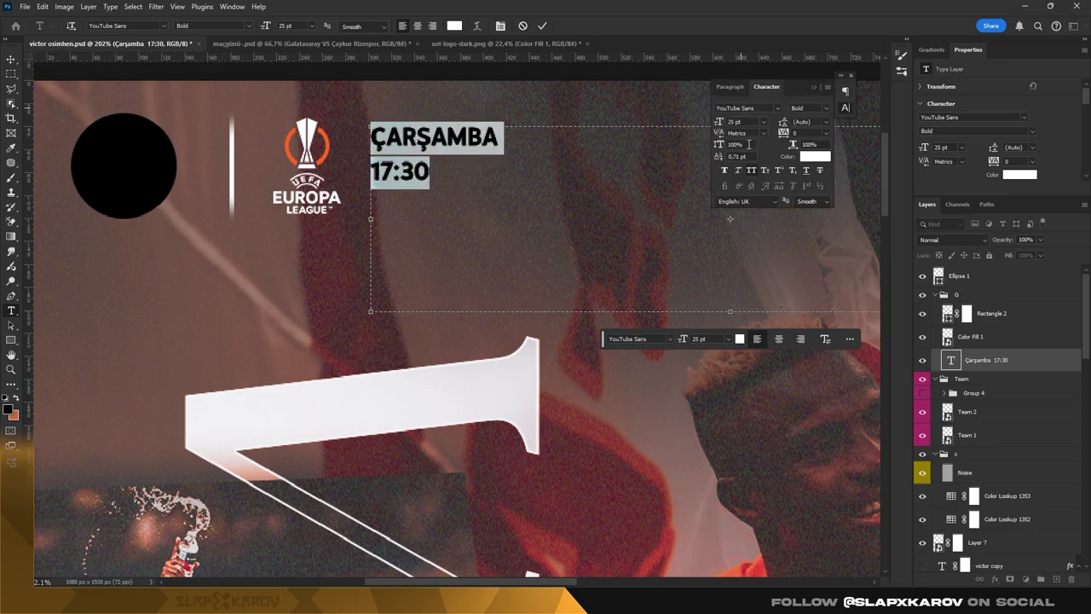
click(730, 86)
click(739, 107)
key(ctrl+Return)
- Move the centred day and time text beside the logo
key(v)
mouse_move(679, 135)
mouse_down()
mouse_move(369, 157)
mouse_move(378, 168)
mouse_up()
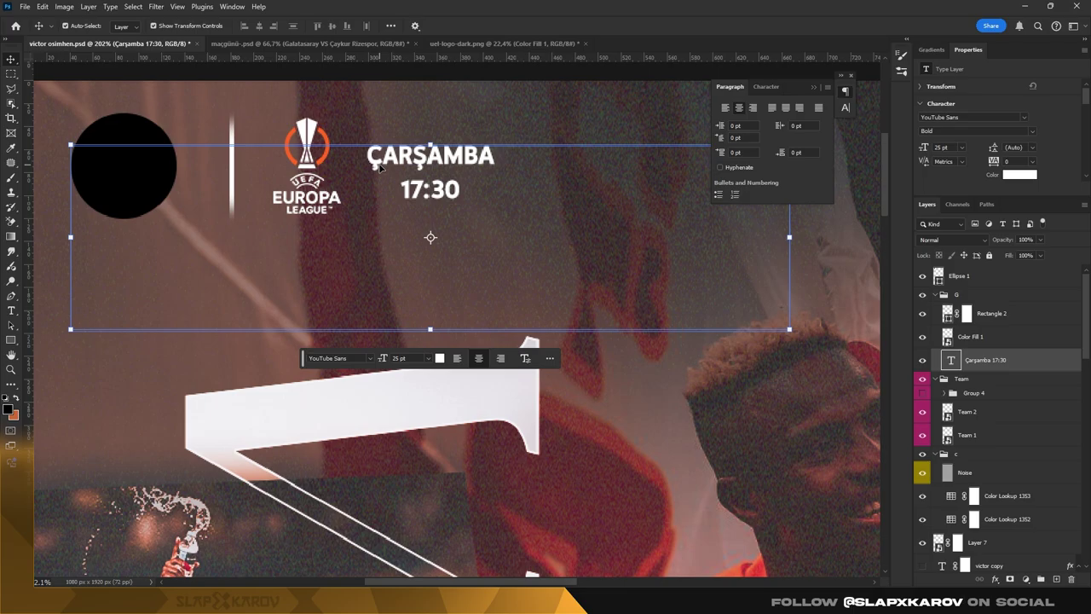
scroll(379, 168, down, 5)
scroll(379, 168, up, 4)
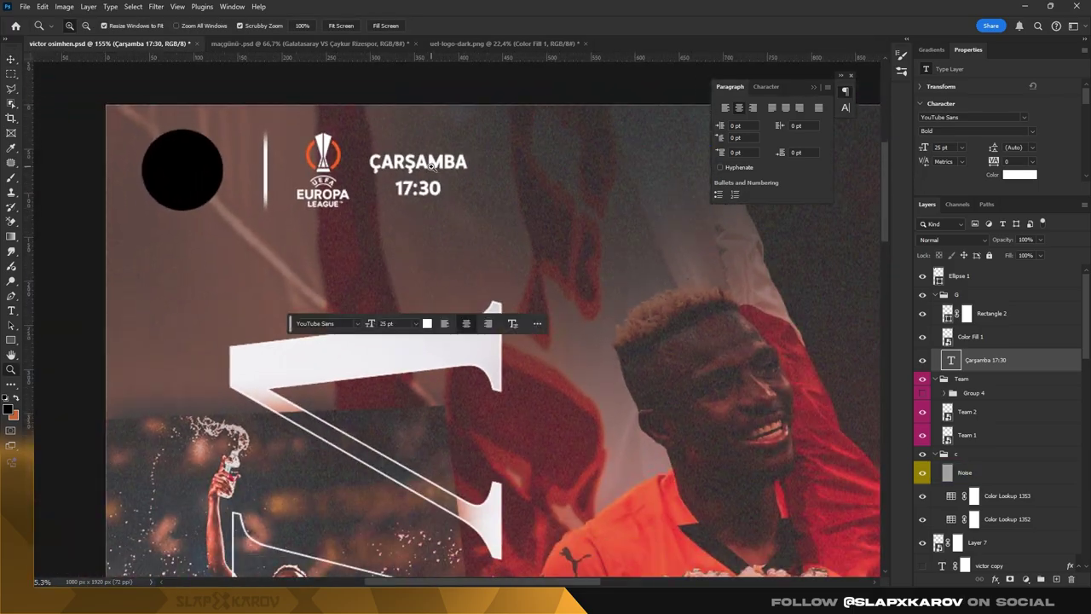
double_click(395, 190)
drag(395, 189, 470, 199)
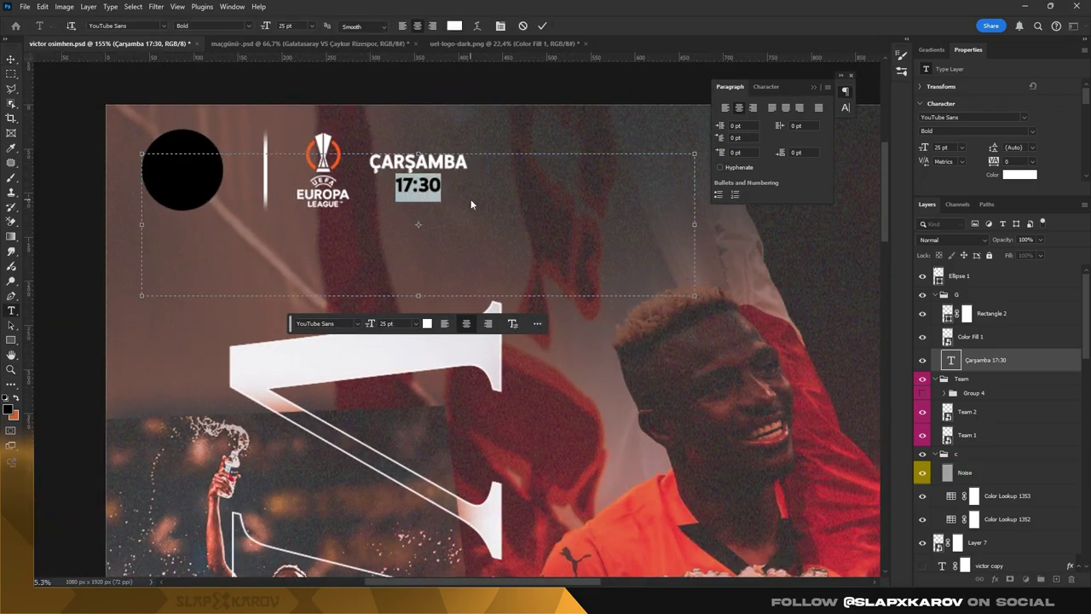
key(ctrl+Return)
key(z)
scroll(462, 145, down, 5)
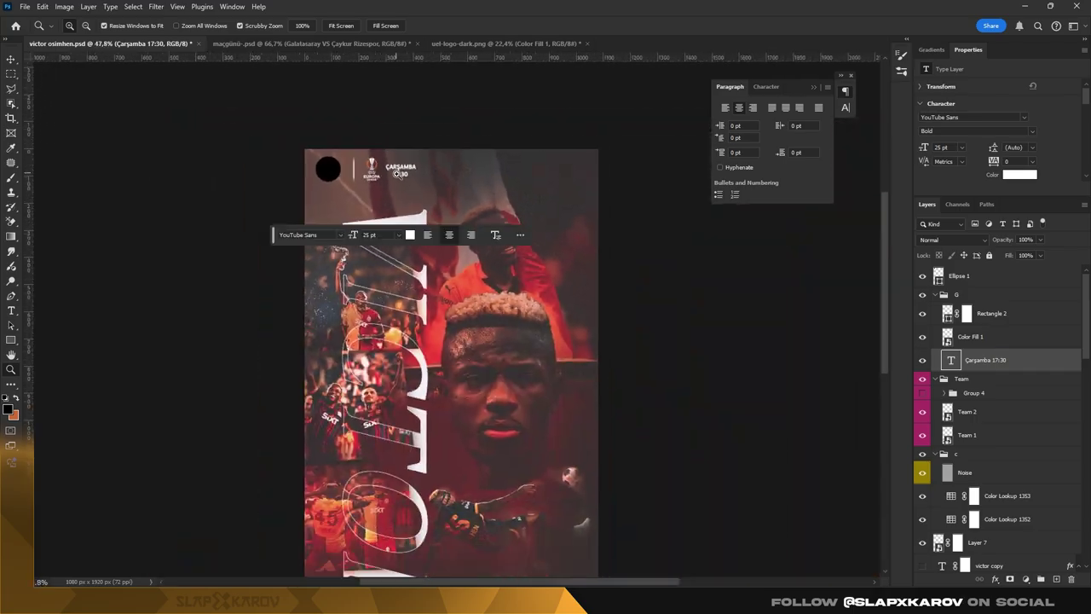
- Paste the match title from the other poster and place it below the club logos
scroll(462, 145, up, 3)
scroll(462, 145, down, 3)
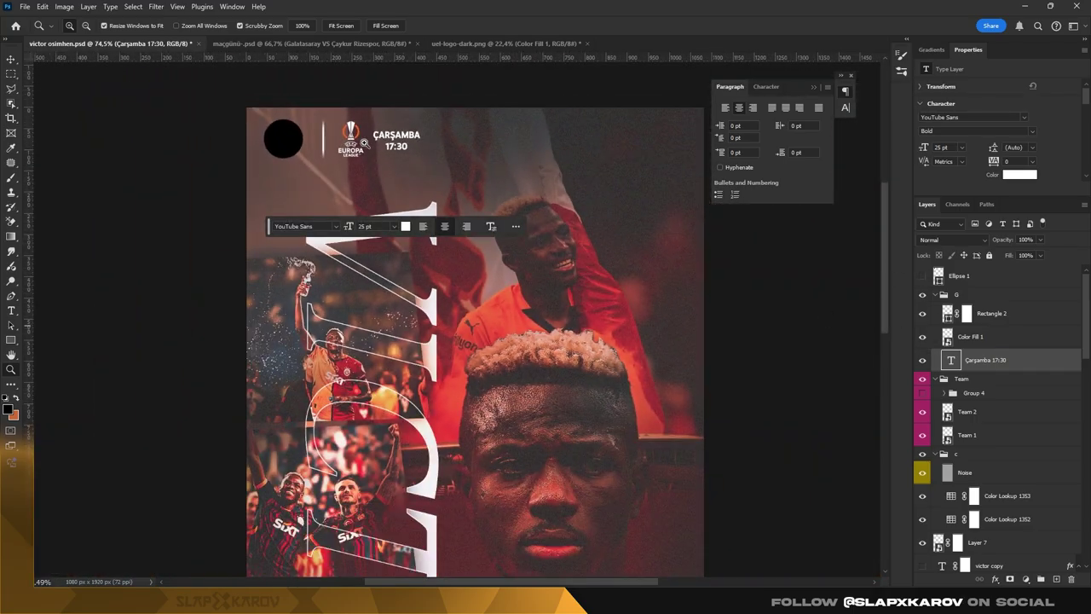
scroll(365, 142, down, 2)
scroll(365, 124, down, 3)
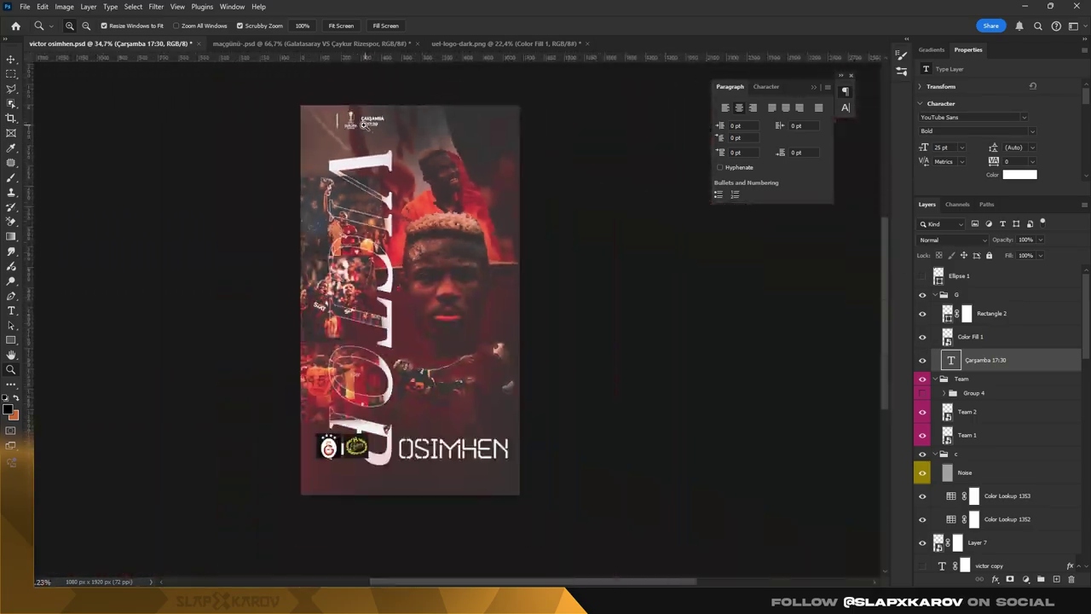
scroll(365, 124, down, 3)
click(362, 43)
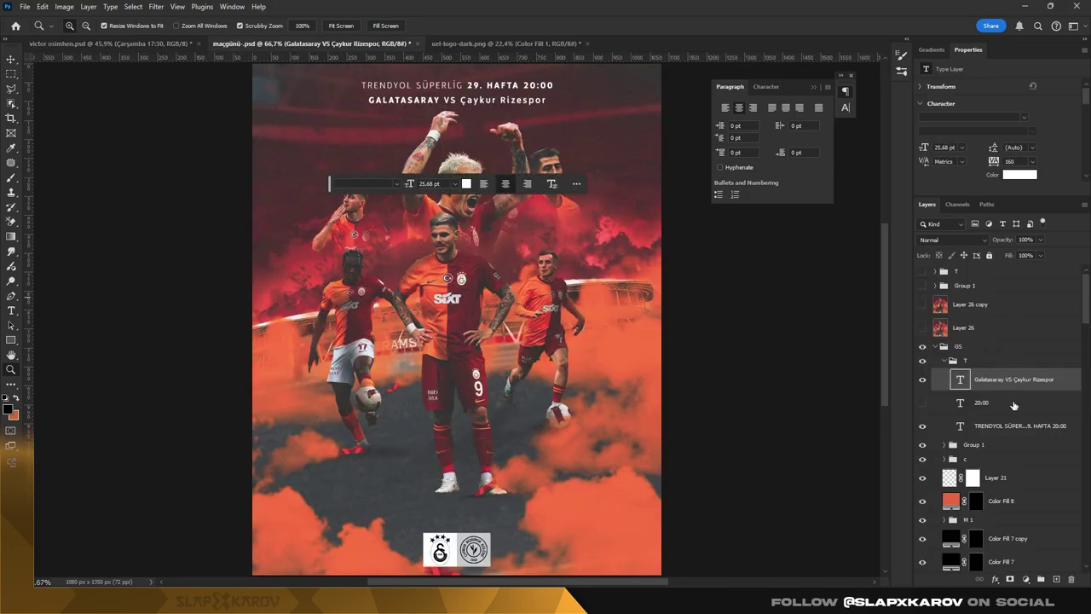
click(112, 43)
scroll(523, 299, up, 3)
key(ctrl+v)
key(ctrl+t)
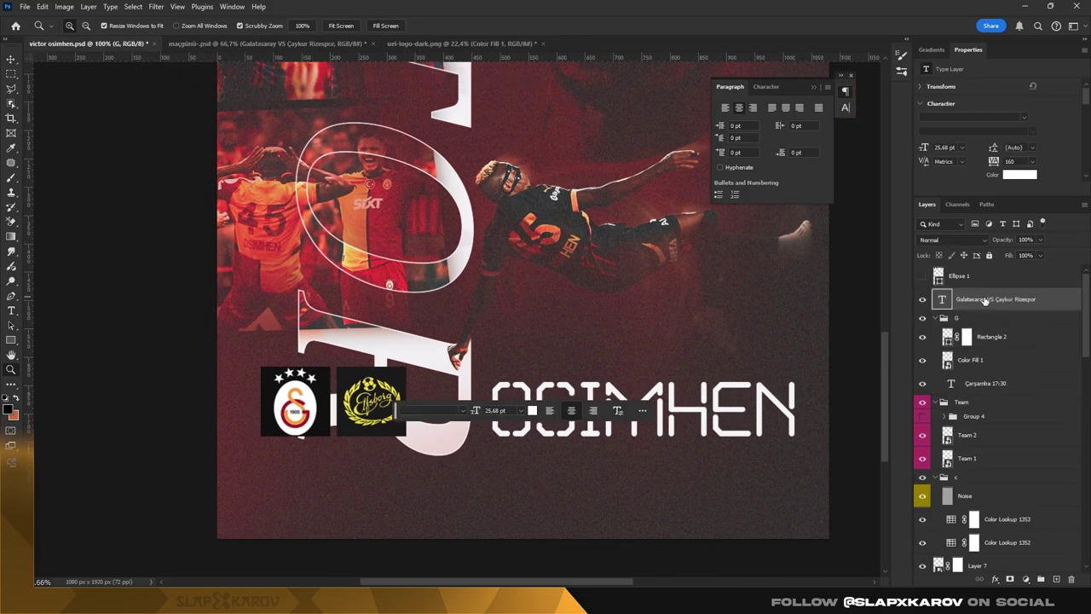
drag(484, 300, 353, 468)
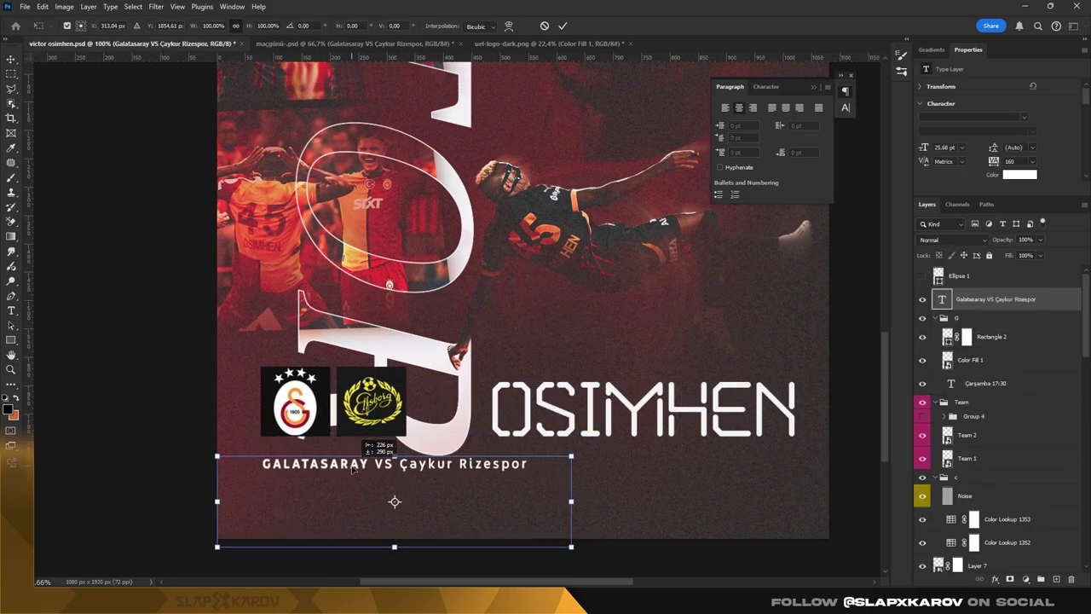
key(Return)
- Retype the pasted title as GALATASARAY and reposition it
double_click(364, 463)
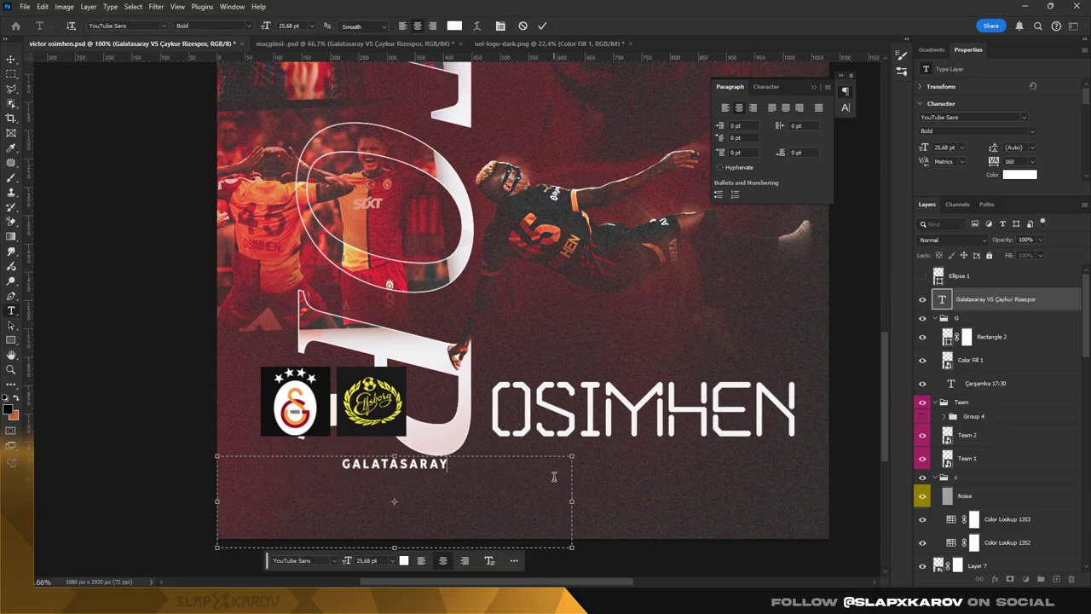
click(12, 58)
scroll(384, 431, down, 2)
mouse_move(384, 430)
mouse_down()
mouse_move(320, 422)
mouse_move(307, 432)
mouse_up()
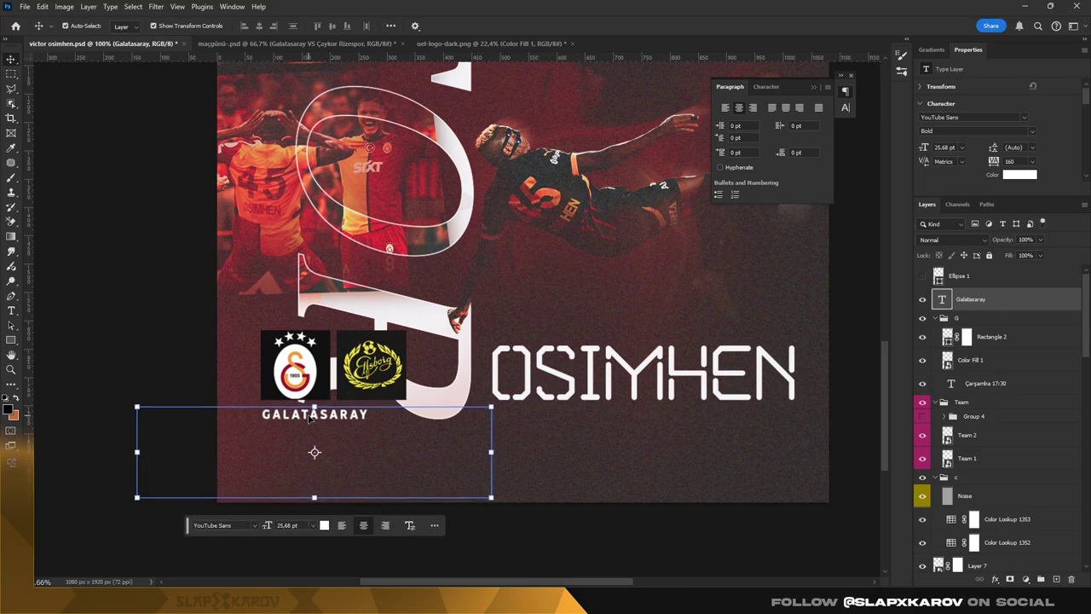
- Duplicate the text as a 69 pt V right of GALATASARAY
drag(999, 293, 999, 297)
scroll(534, 300, up, 2)
double_click(942, 299)
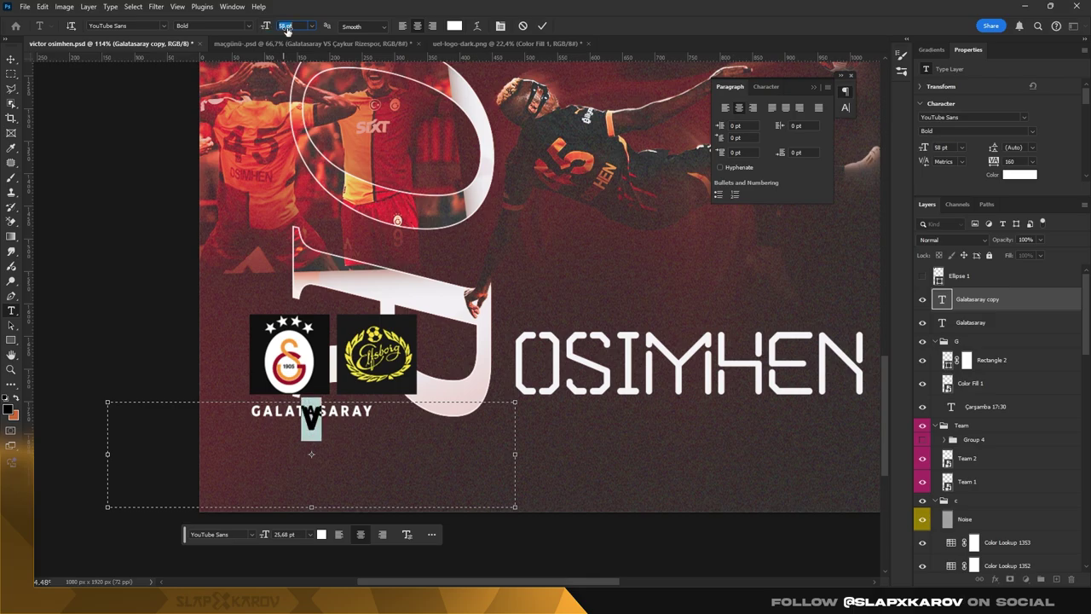
text(69)
key(Return)
mouse_move(317, 430)
mouse_down()
mouse_move(399, 434)
mouse_move(391, 439)
mouse_up()
- Add an ELFSBORG copy aligned under GALATASARAY and hide the V
scroll(403, 381, up, 5)
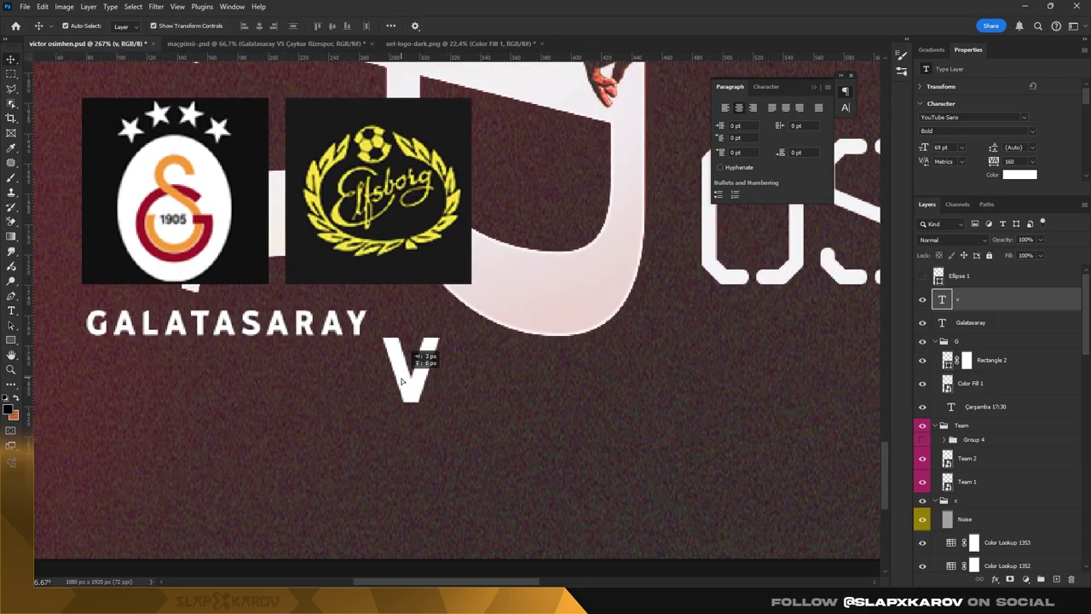
drag(308, 305, 291, 369)
double_click(942, 324)
text(ELFSBOR)
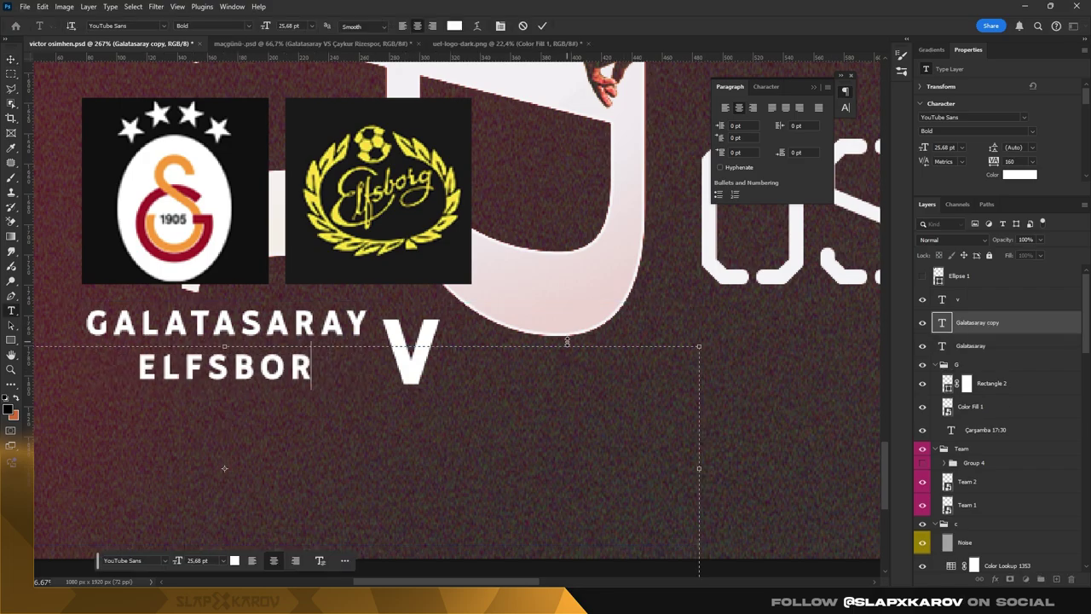
text(G)
drag(135, 369, 98, 368)
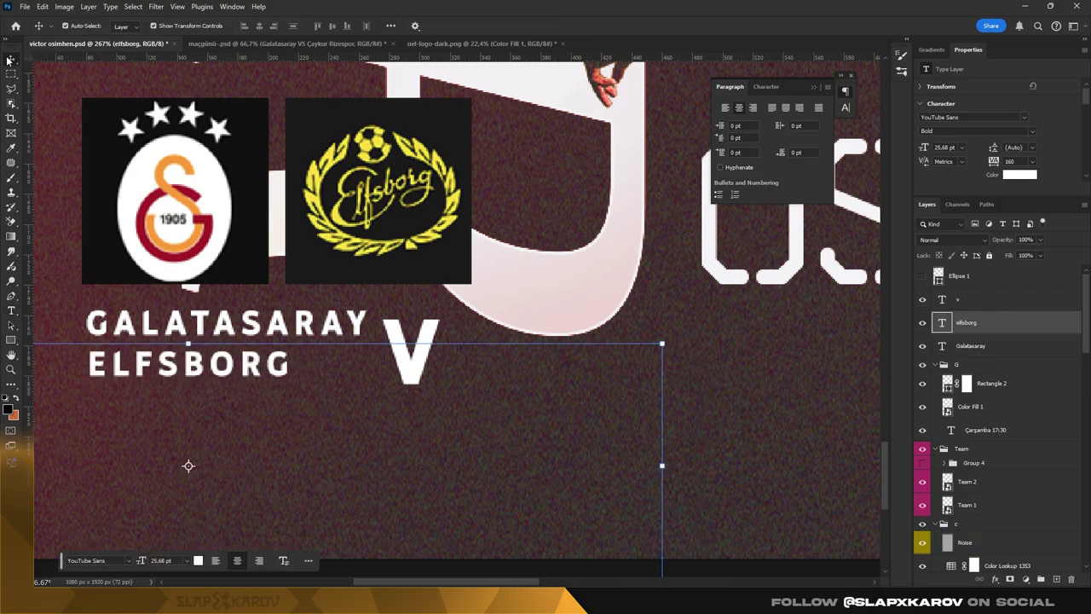
click(923, 302)
key(z)
drag(409, 229, 174, 230)
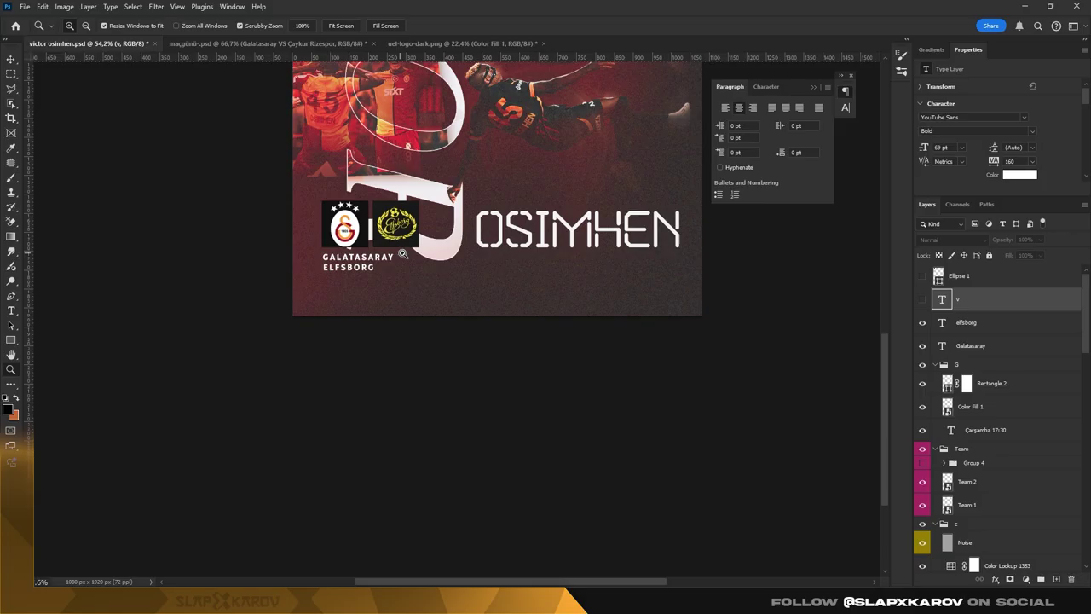